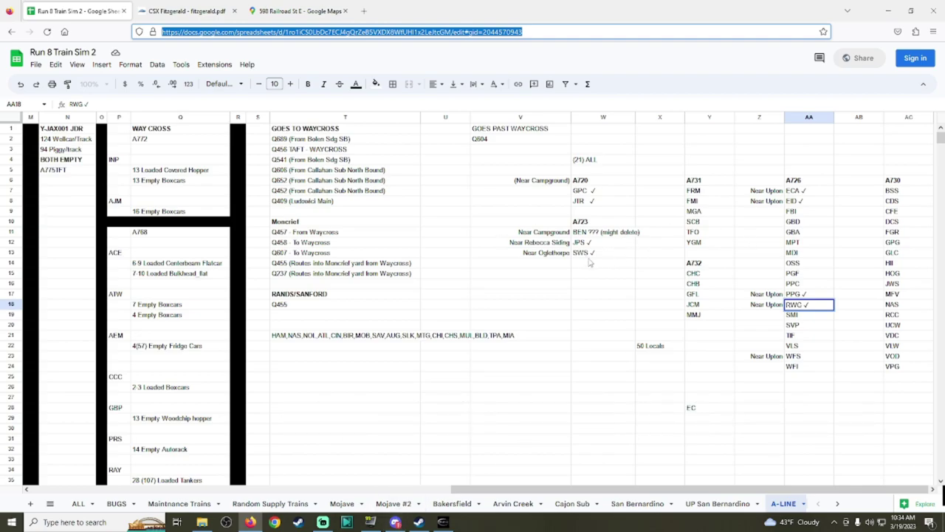
Step: Append the note '(?) (DComment says Industry only services state)' to the SWS entry in W13
left_click(595, 254)
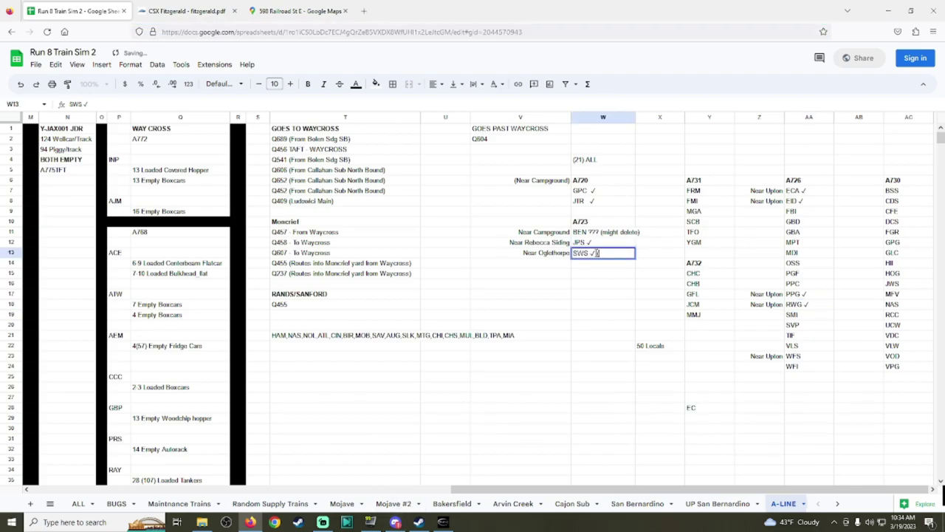
type("(?) (DComment says ")
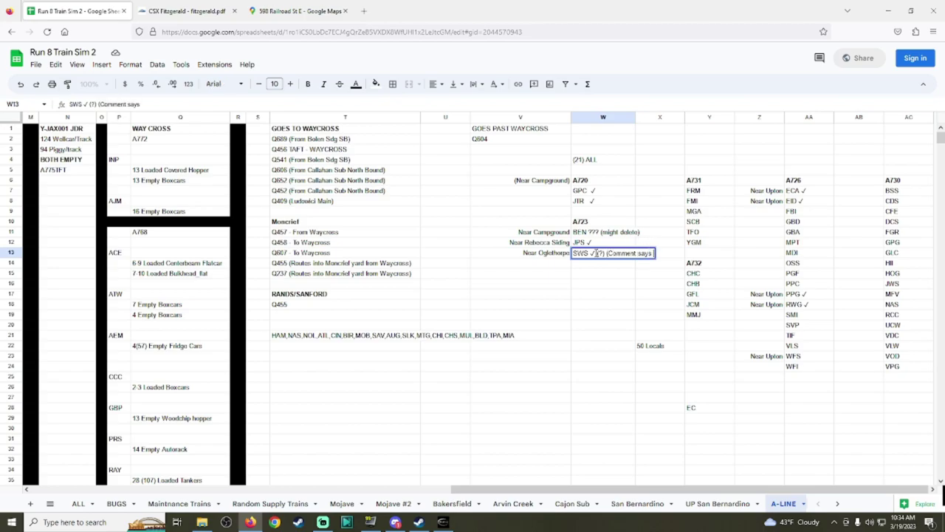
type("Industry on")
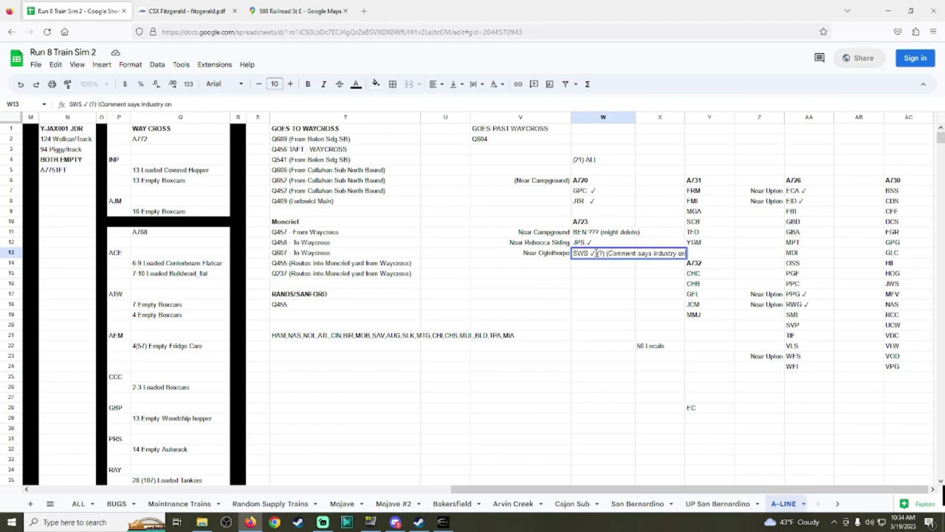
type("ly services state)")
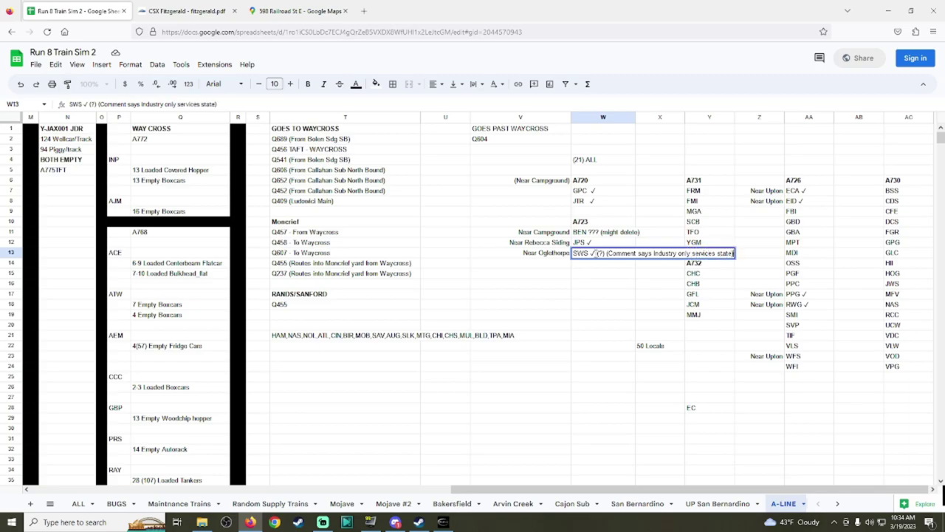
key("Return")
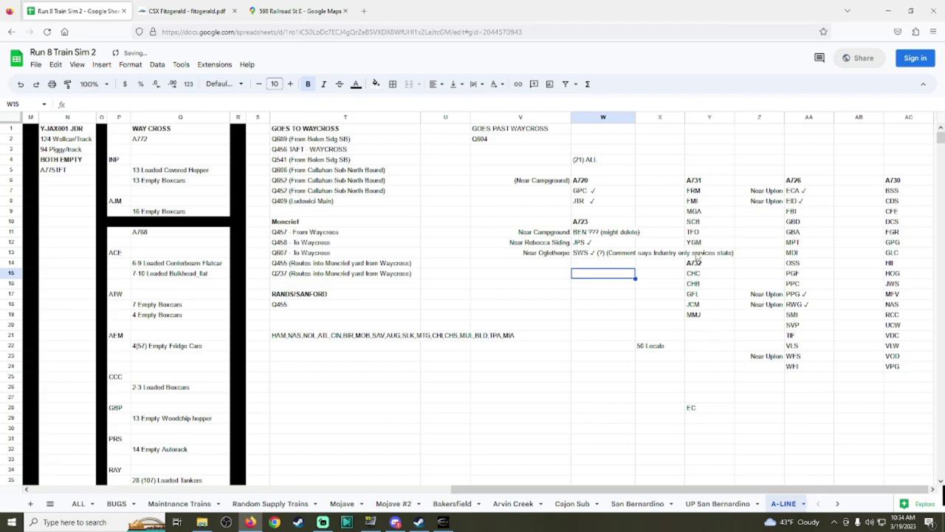
left_click(630, 257)
left_click(661, 257)
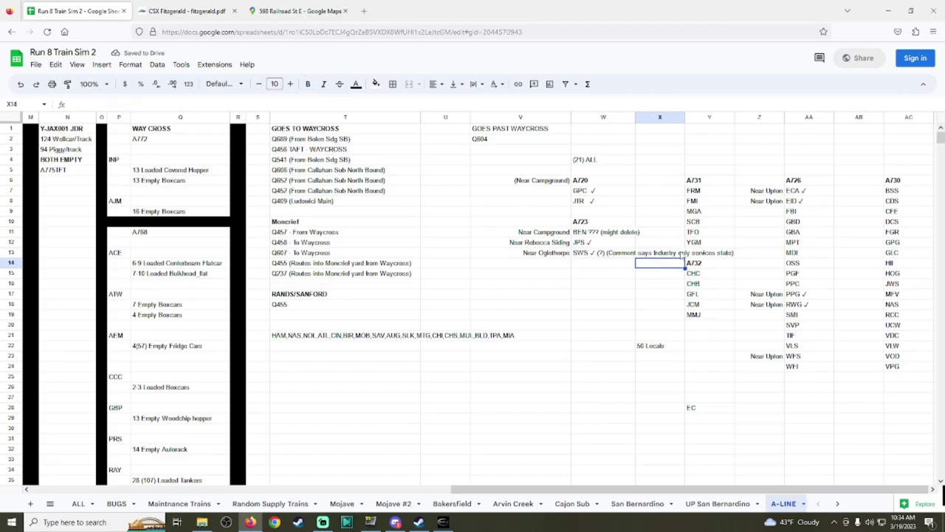
left_click(721, 253)
left_click(768, 257)
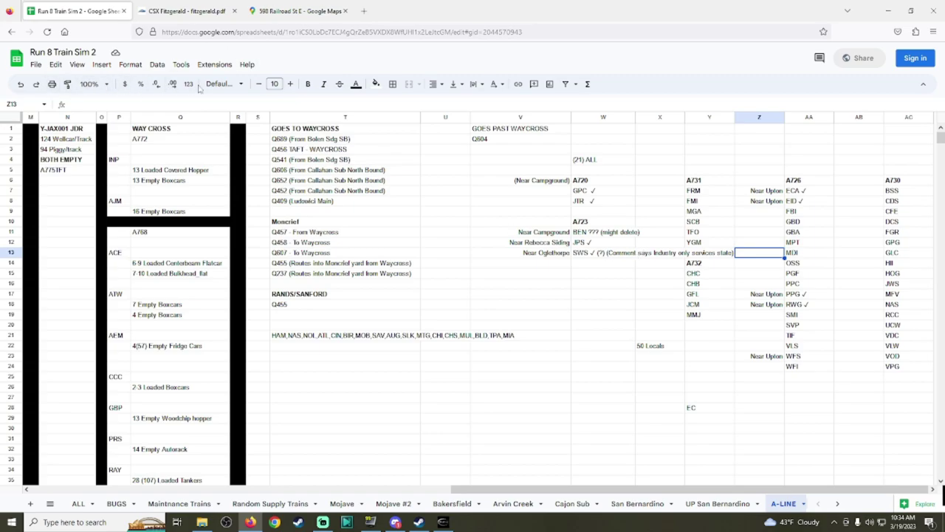
Step: Undo that long note and append '(?) Comment on #1)' to the W13 entry instead
left_click(21, 83)
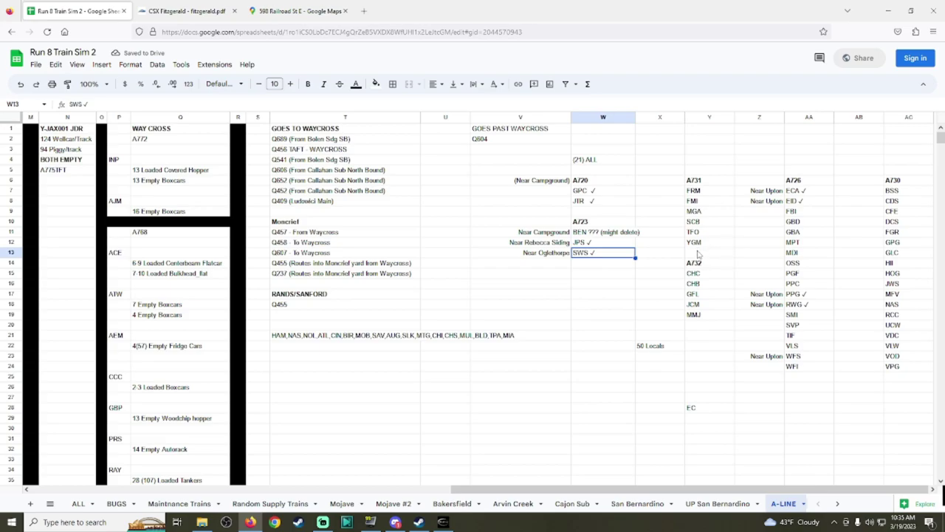
double_click(611, 252)
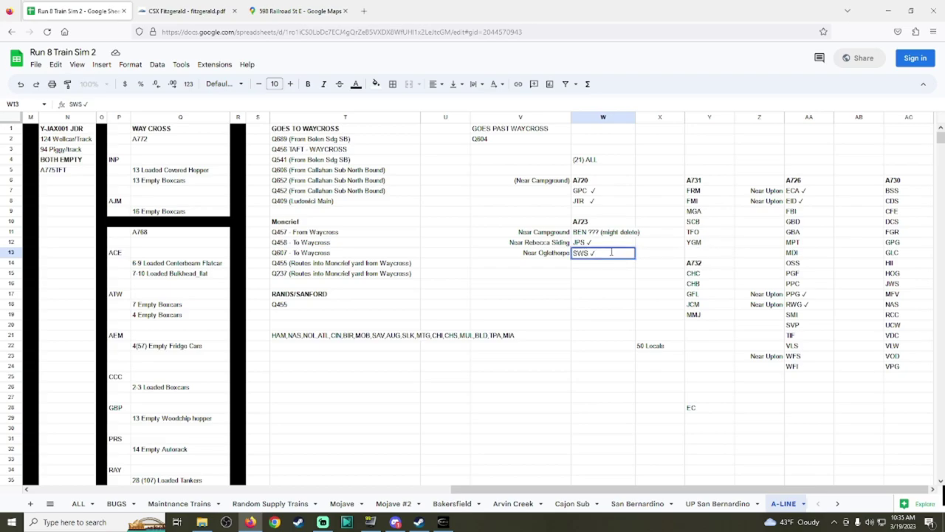
type("(?) Comment on #1)")
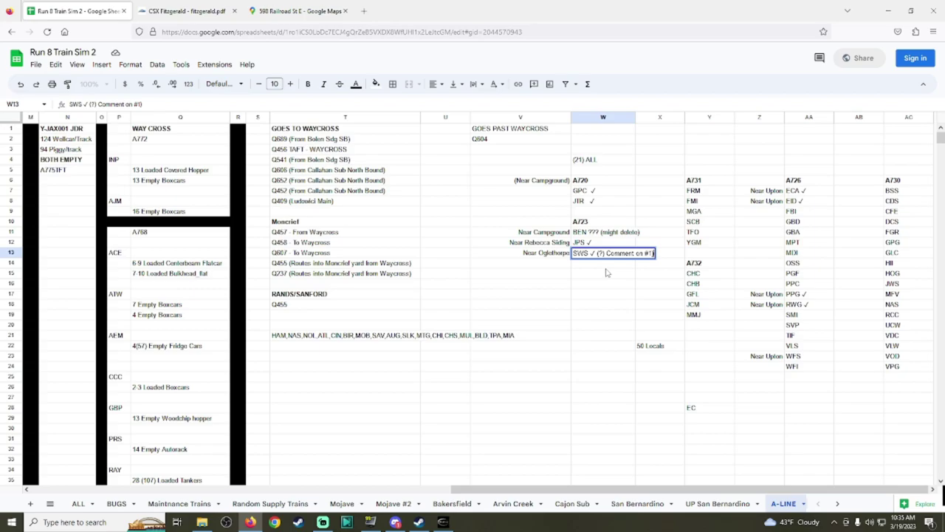
left_click(606, 272)
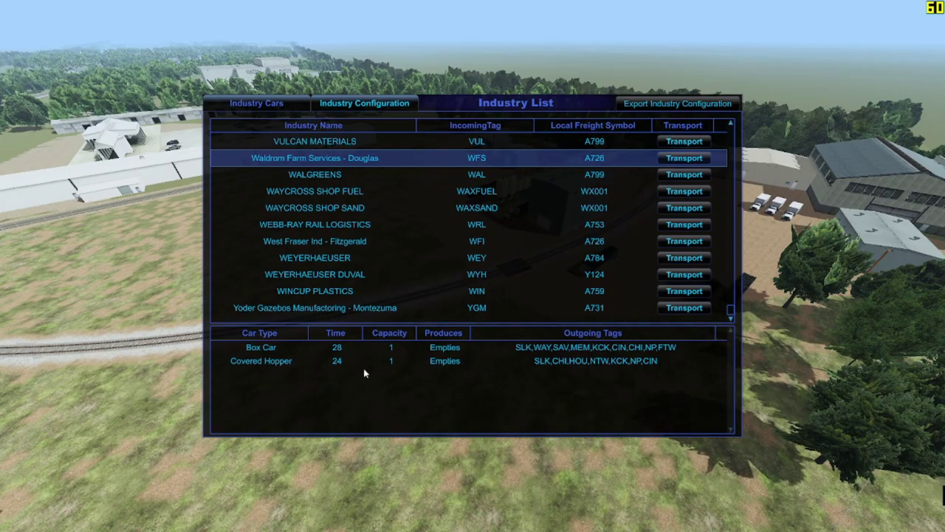
Step: Close the Industry List and swing the camera down over the curved track
key("Escape")
left_click_drag(411, 381, 472, 266)
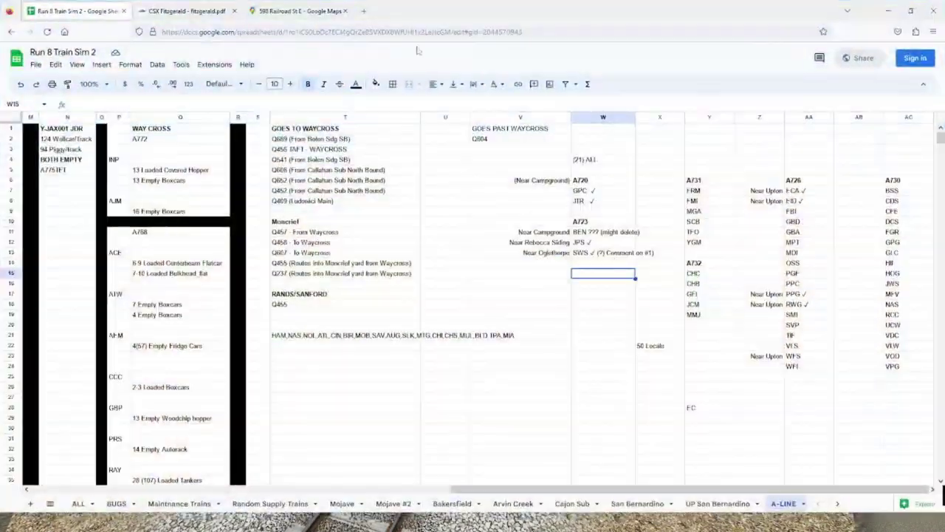
Step: Turn the Railroad St E Street View to face the railroad crossing and warehouse
left_click(296, 11)
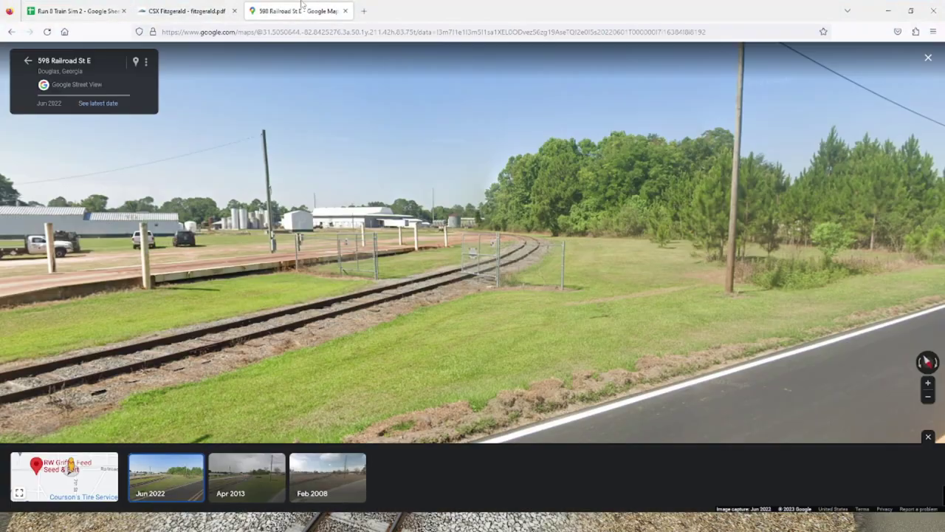
left_click_drag(642, 254, 664, 253)
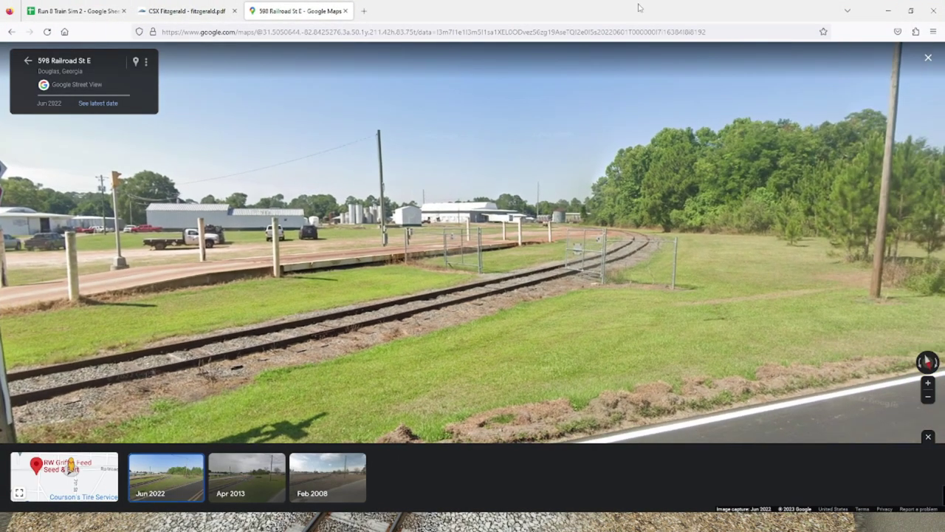
left_click_drag(639, 8, 489, 122)
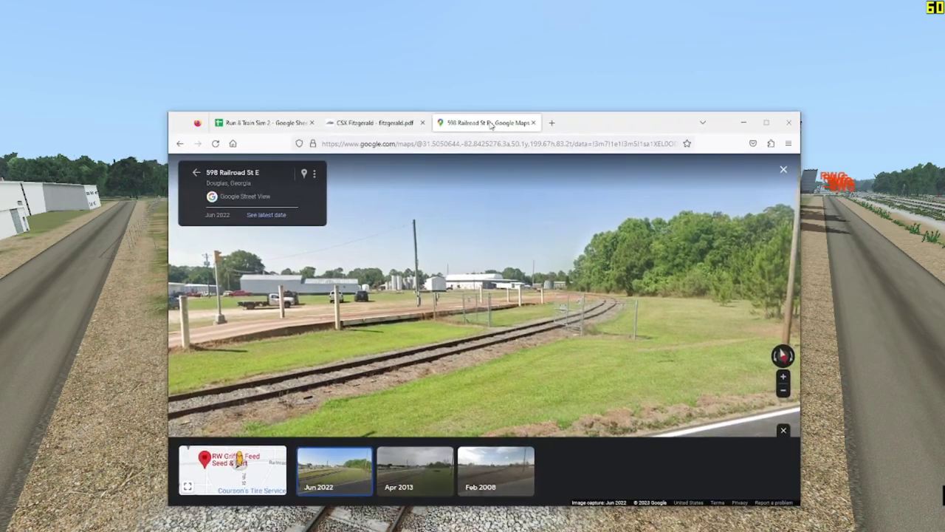
left_click_drag(561, 317, 728, 310)
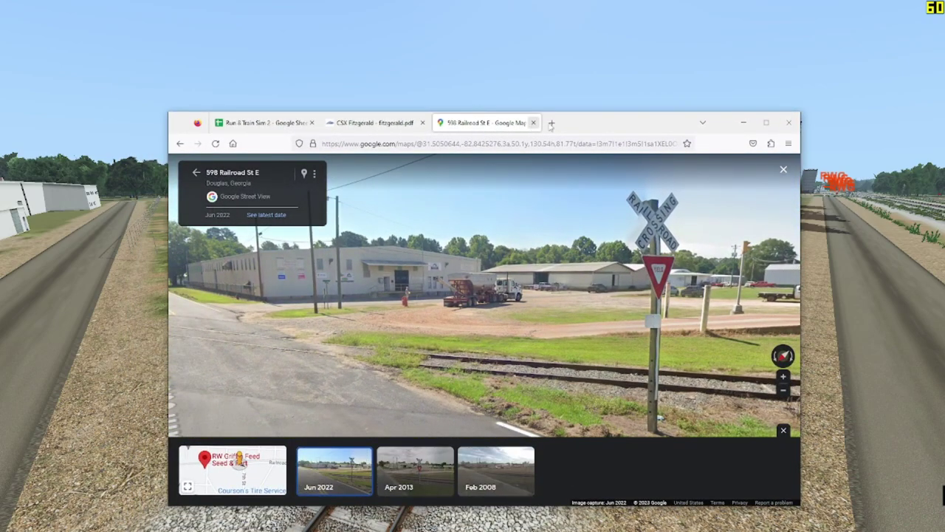
Step: Rearrange and maximize the browser window, then switch back to the full-screen simulator
left_click_drag(627, 123, 861, 104)
left_click(496, 209)
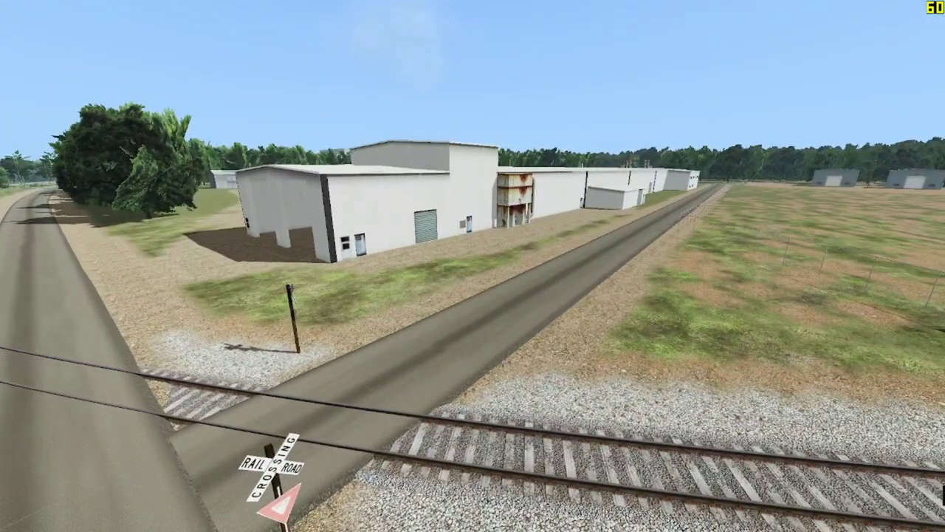
key("alt+Tab")
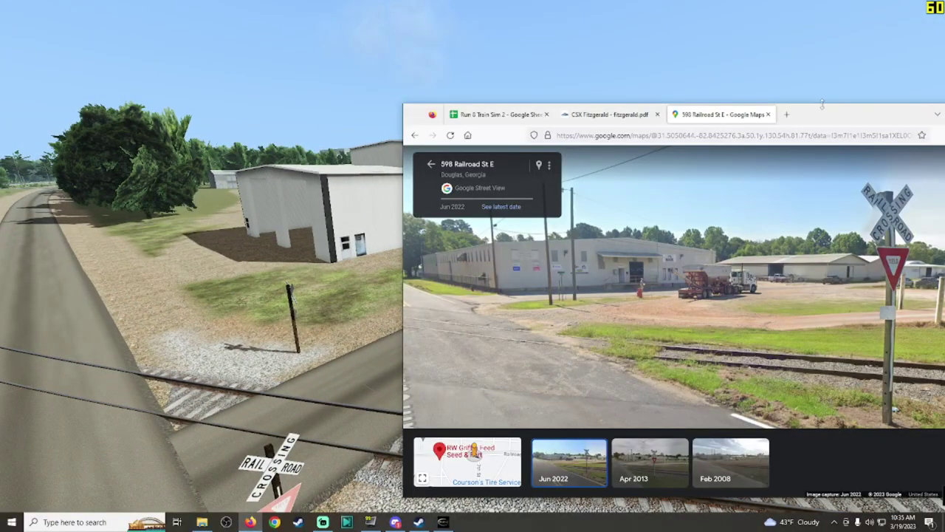
left_click_drag(845, 110, 599, 15)
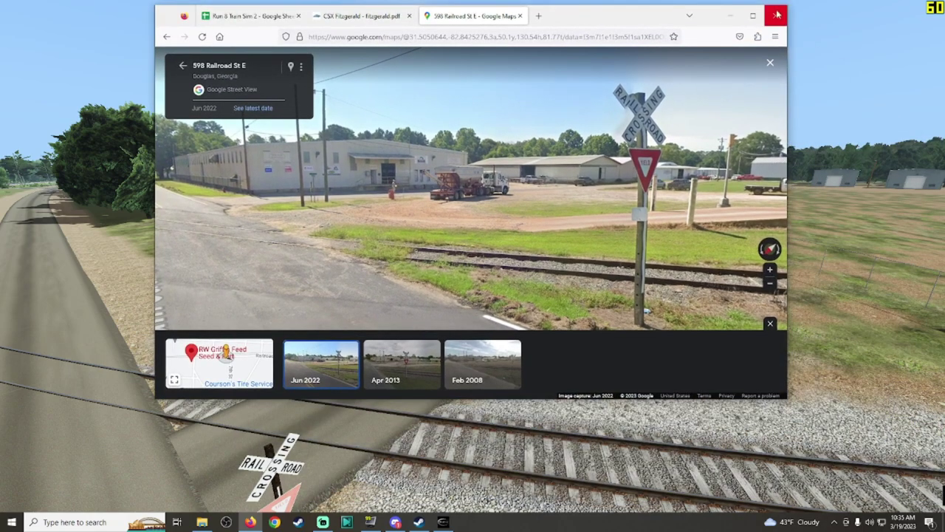
left_click(754, 15)
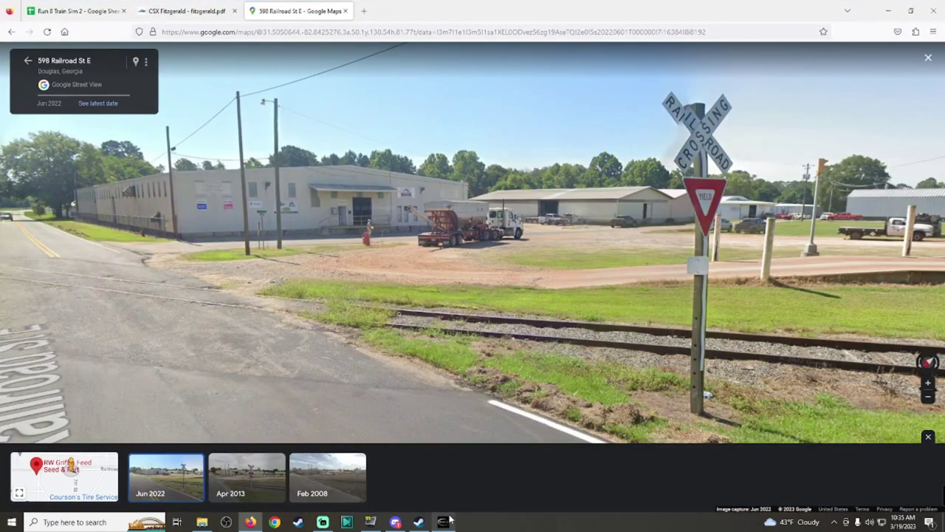
key("alt+Tab")
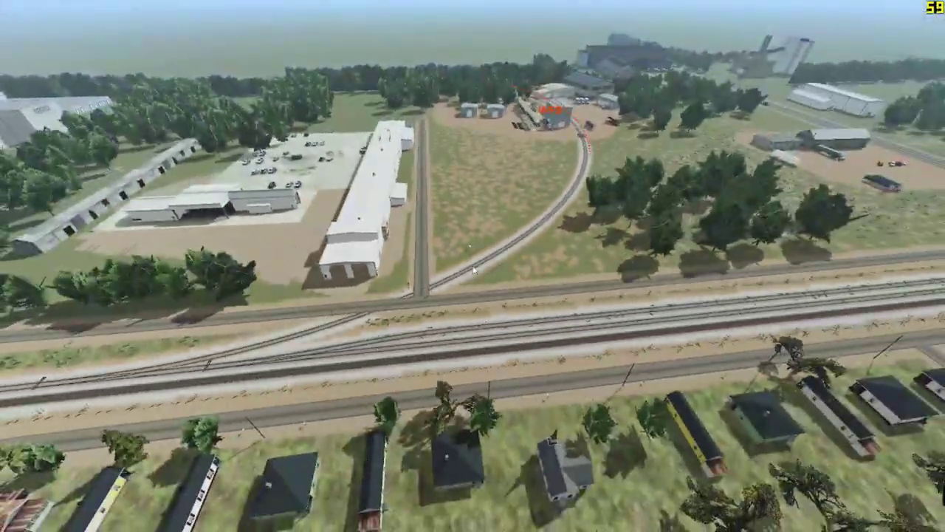
Step: Load Waldrom Farm Services - Douglas in Industry Configuration
key("i")
left_click(583, 43)
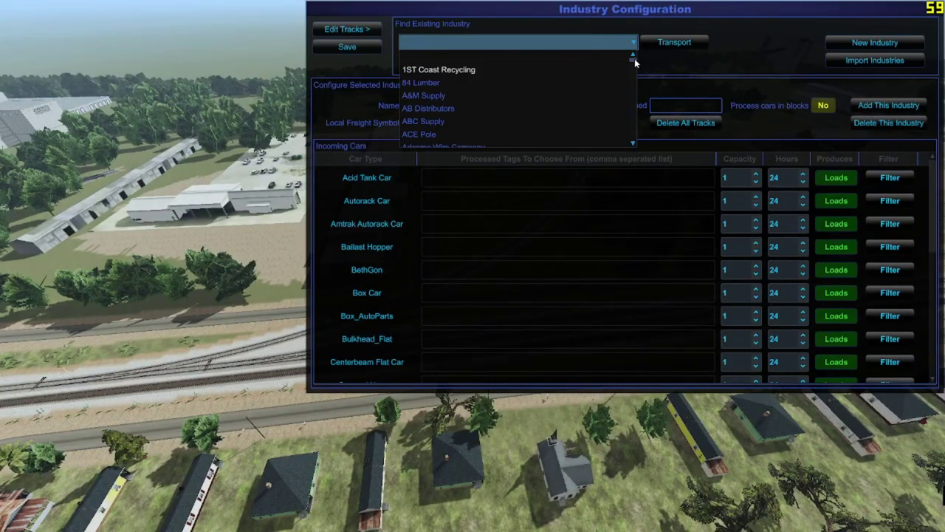
left_click_drag(633, 58, 639, 146)
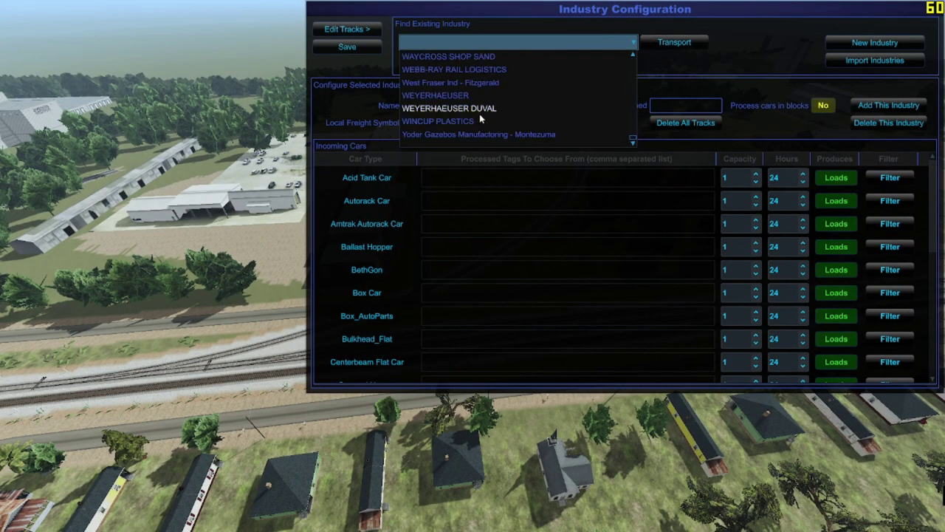
scroll(472, 95, "up", 3)
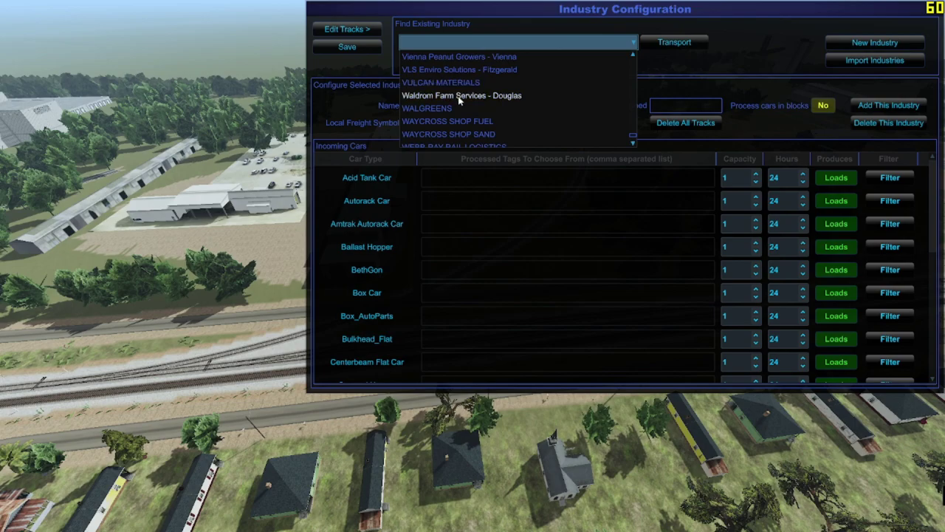
left_click(459, 96)
scroll(573, 267, "down", 3)
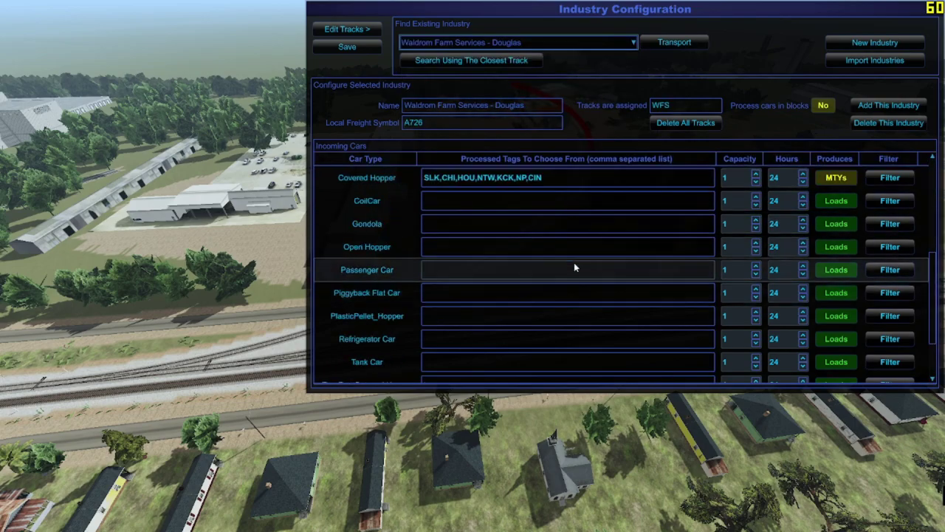
scroll(576, 267, "up", 3)
Step: Paste the full HAM-to-MIA tag list into Covered Hopper and Box Car, then save
left_click(573, 317)
type("HAM,NAS,NOL,ATL,CIN,BIR,MOB,SAV,AUG,SLK,MTG,CHI,CHS,MUL,BLD,TPA,MIA")
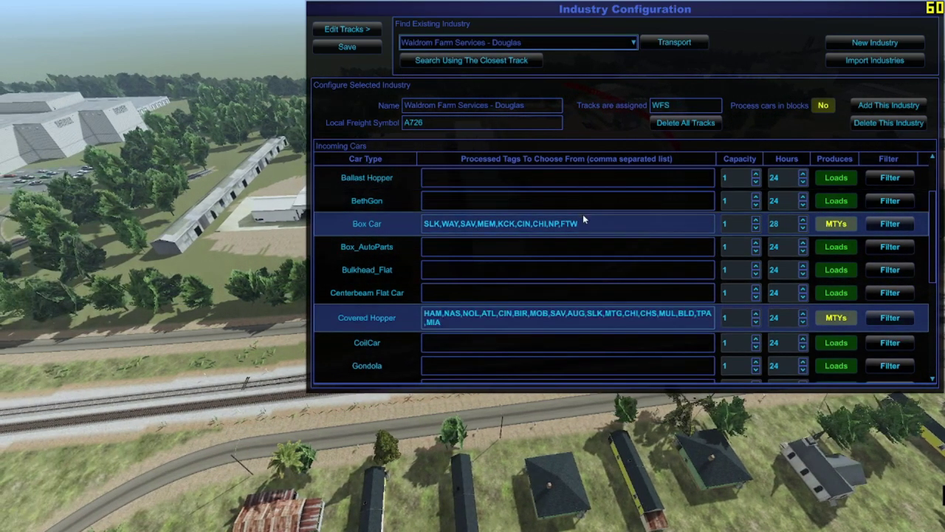
left_click(584, 221)
type("HAM,NAS,NOL,ATL,CIN,BIR,MOB,SAV,AUG,SLK,MTG,CHI,CHS,MUL,BLD,TPA,MIA")
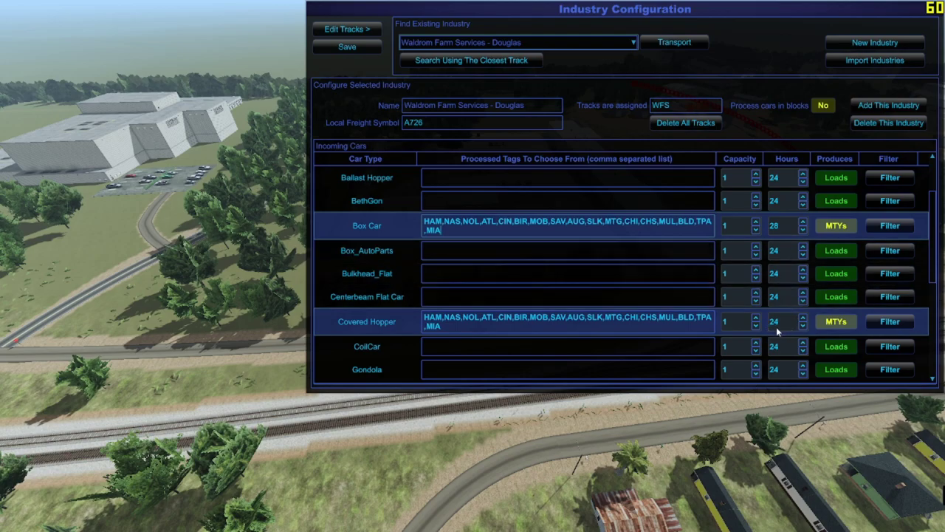
left_click(346, 46)
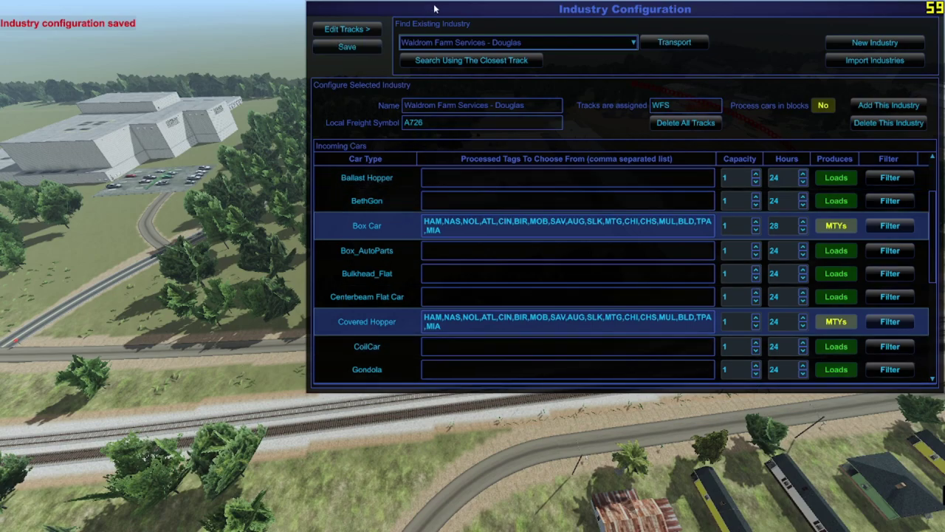
left_click(346, 29)
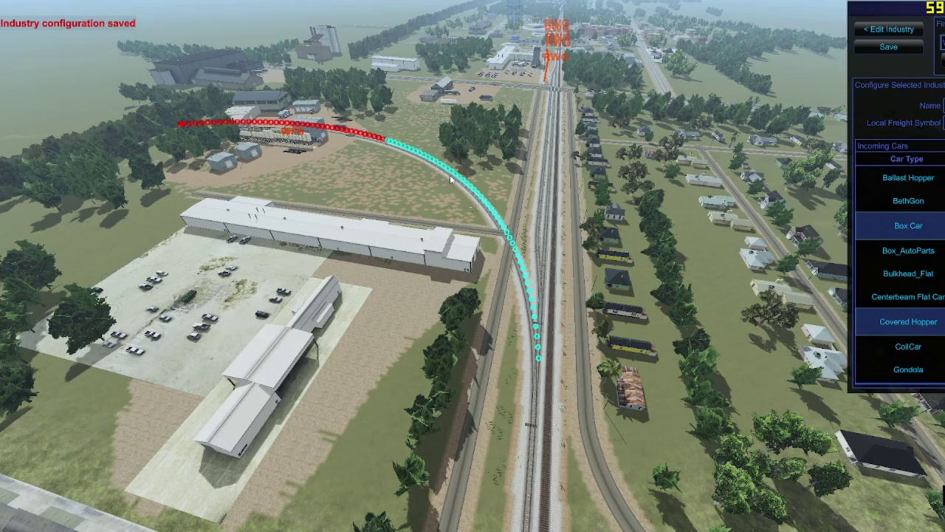
Step: Inspect the highlighted curved siding from ground level and from overhead
left_click(452, 179)
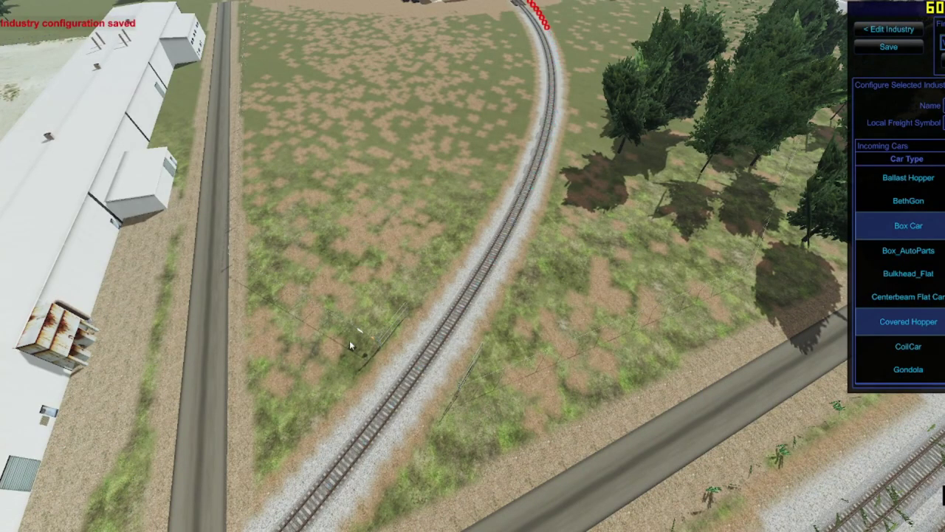
left_click(447, 385)
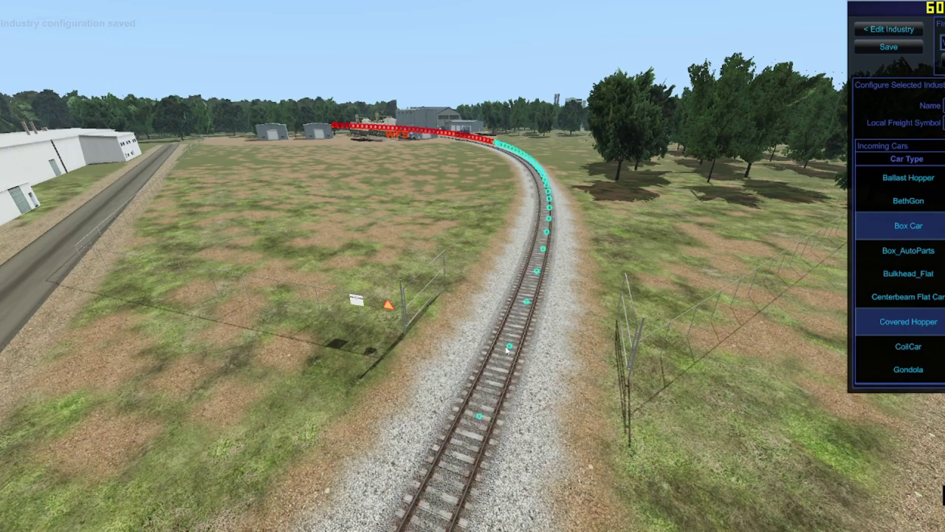
key("Up")
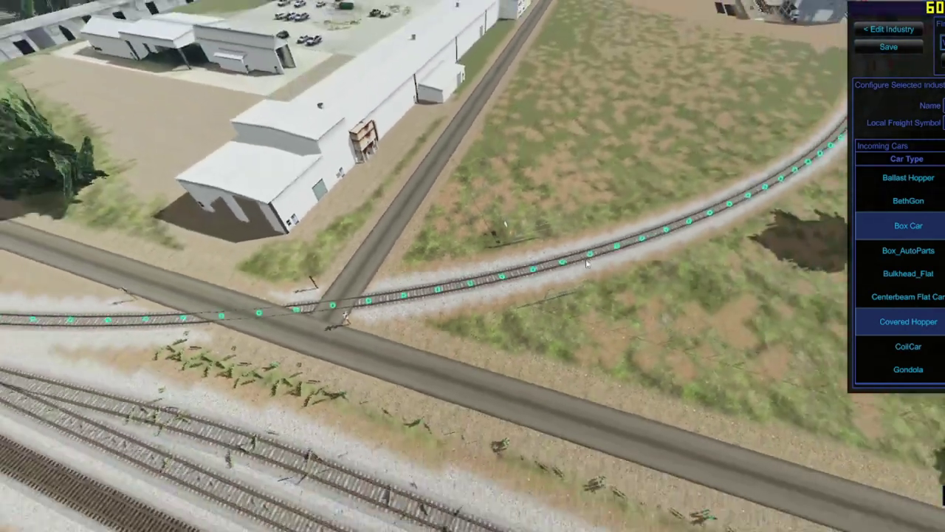
scroll(564, 258, "down", 3)
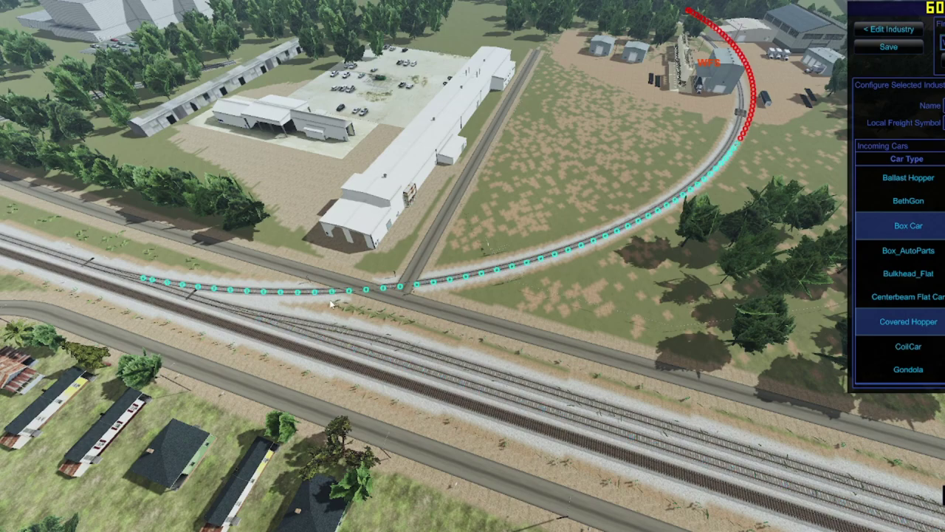
Step: Assign, then unassign the curved siding from WFS, leaving only the plant stub
left_click(449, 281)
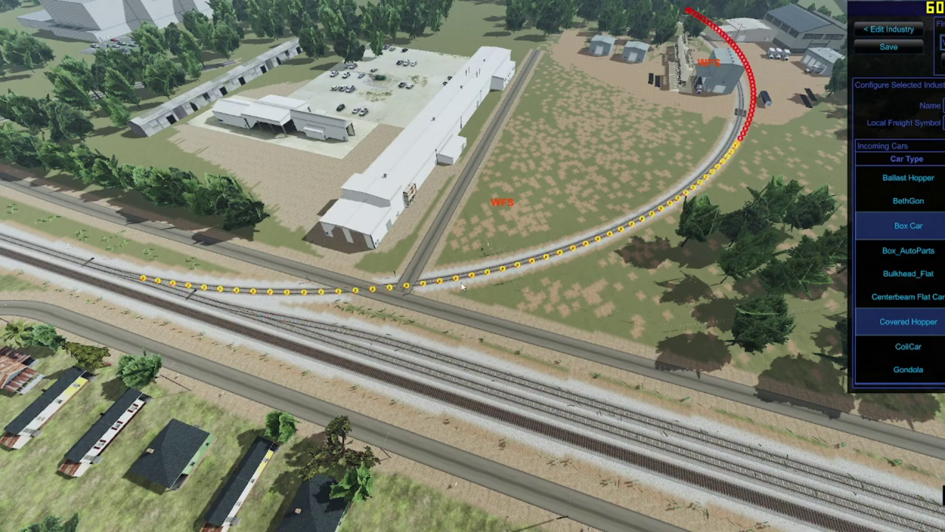
left_click(353, 288)
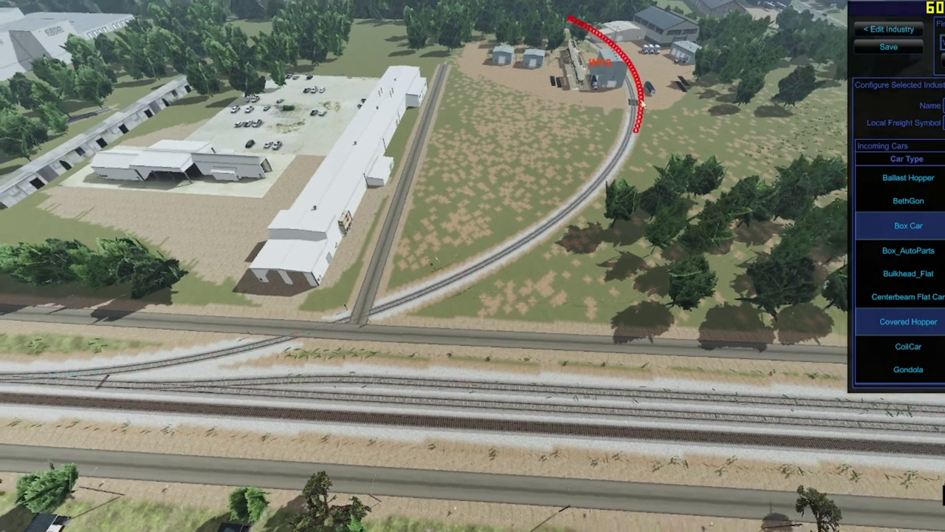
key("Escape")
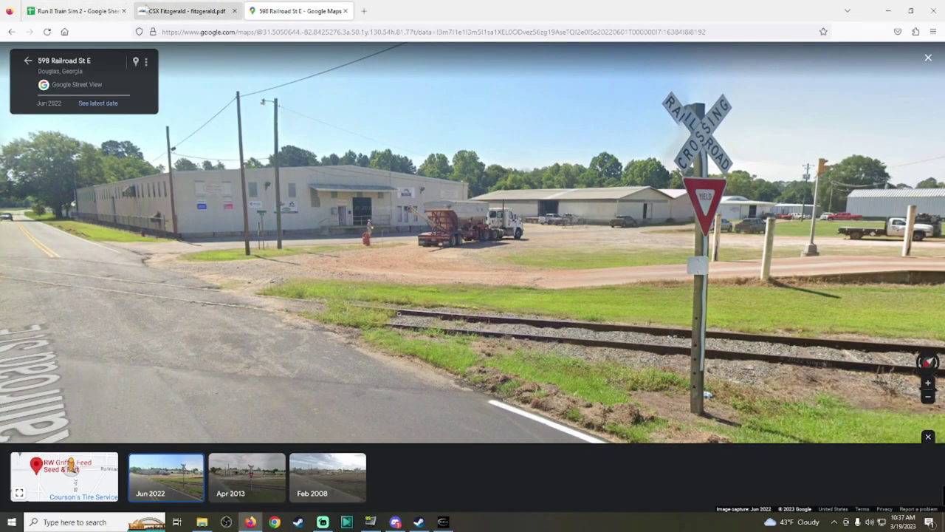
Step: Review the Douglas sidings on page 6 of fitzgerald.pdf, then return to Google Maps
key("ctrl+Page_Up")
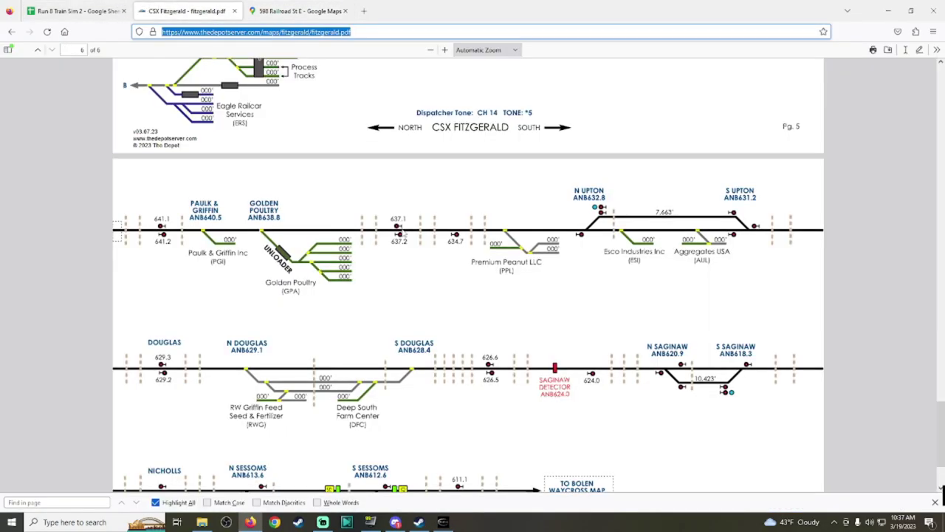
left_click(473, 322)
scroll(509, 292, "down", 3)
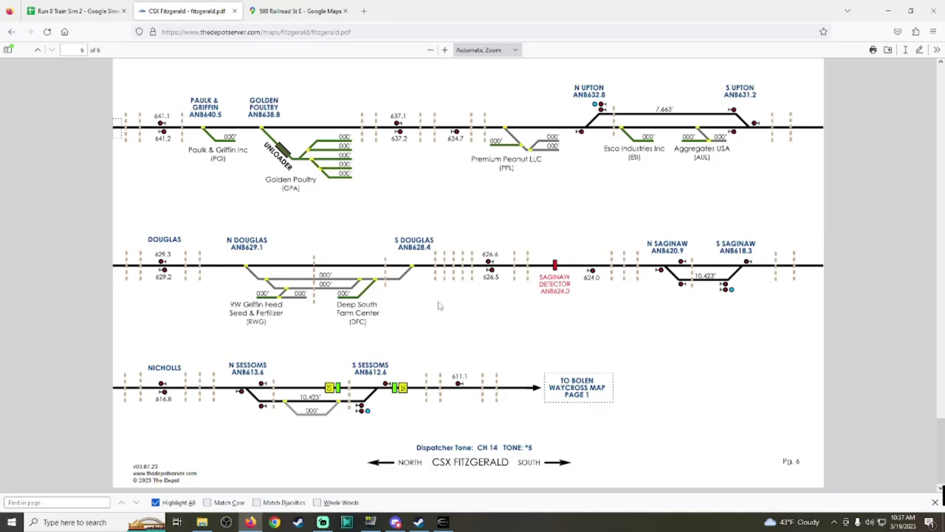
scroll(439, 305, "up", 1)
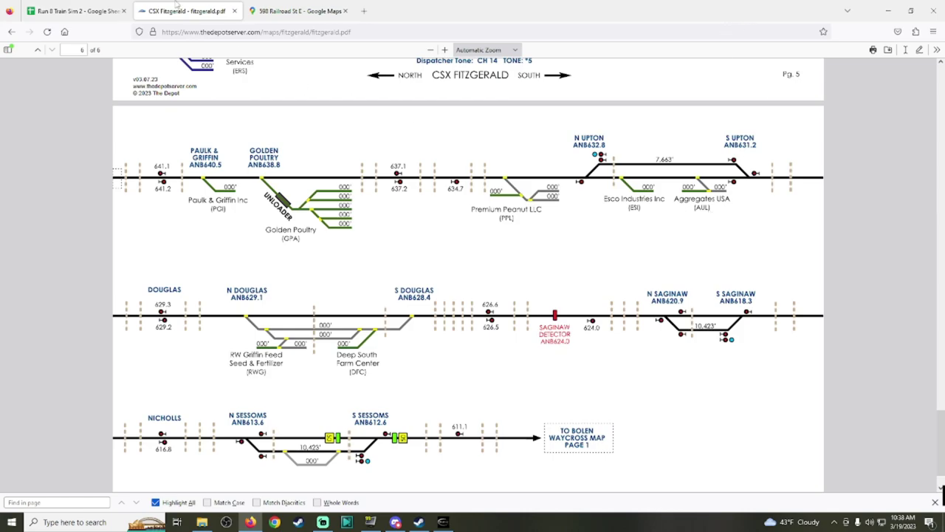
left_click(297, 10)
Step: In Run 8's Industry List, select East Coast Ashpalt - Upton MP631 to view its Ballast Hopper loads
left_click(30, 64)
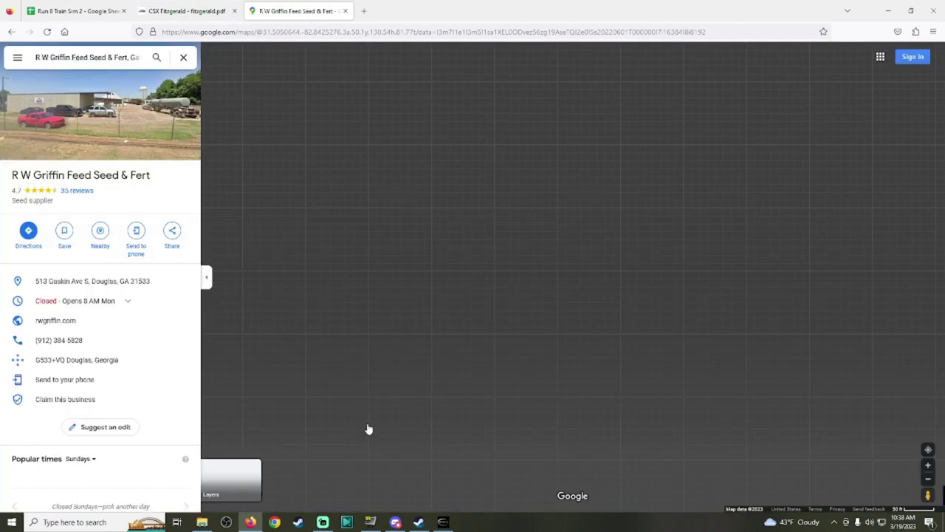
key("alt+Tab")
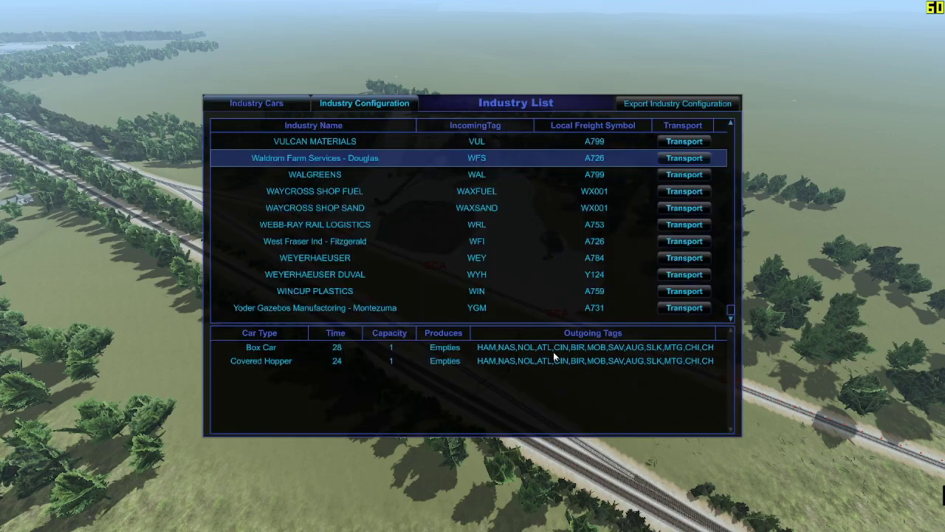
scroll(562, 240, "up", 15)
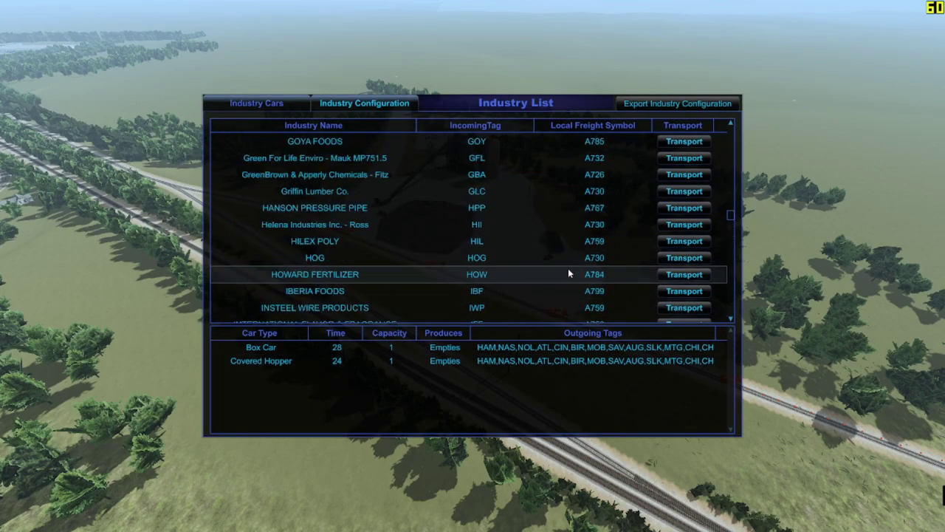
scroll(561, 258, "up", 12)
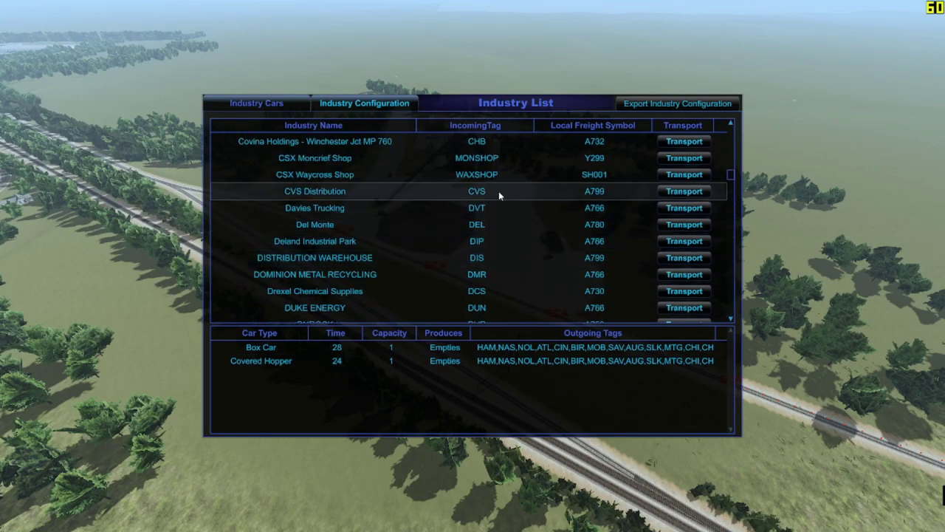
scroll(510, 195, "up", 2)
scroll(511, 199, "down", 4)
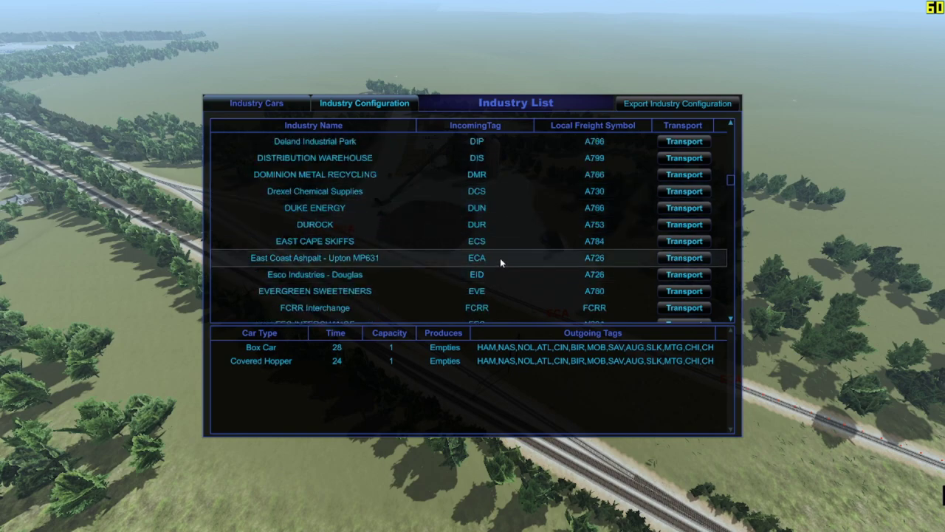
left_click(494, 259)
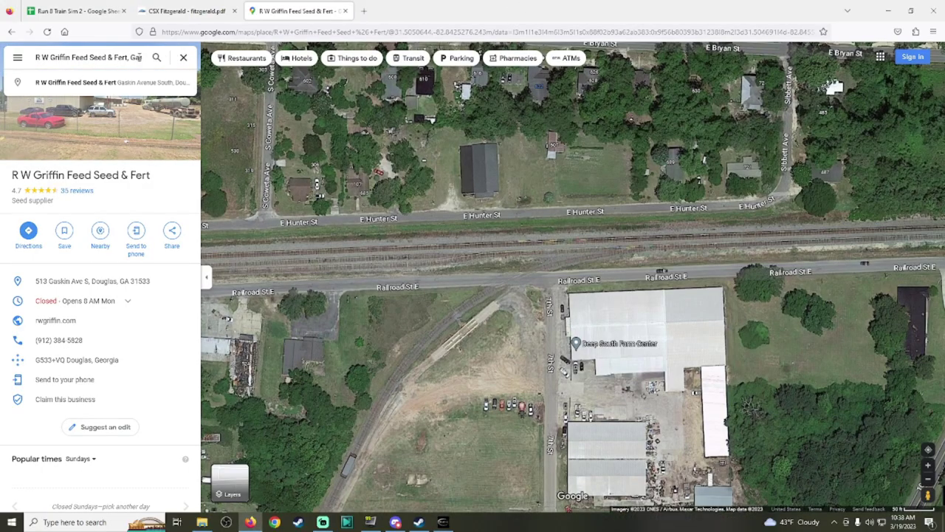
Step: Search Google Maps for 'East Coast A' and open the East Coast Asphalt, LLC place page
triple_click(139, 57)
type("East Coast")
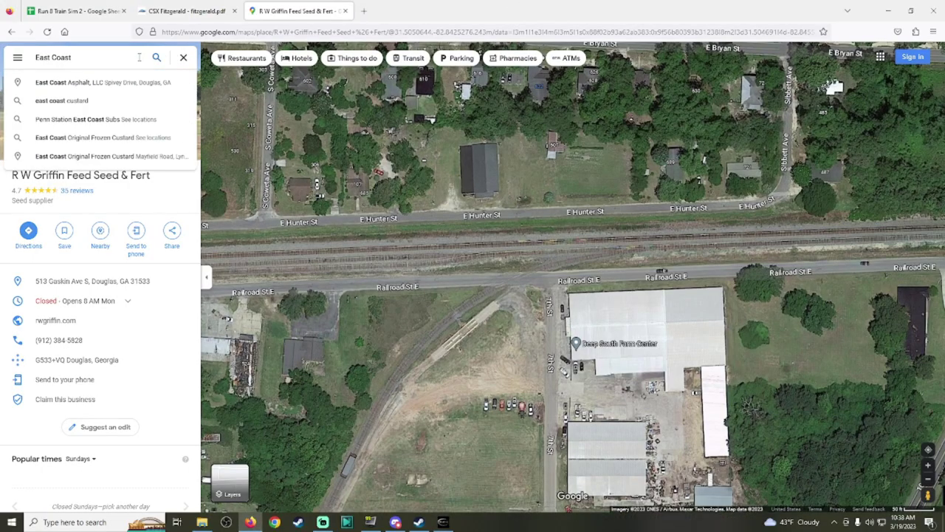
type(" A")
left_click(151, 82)
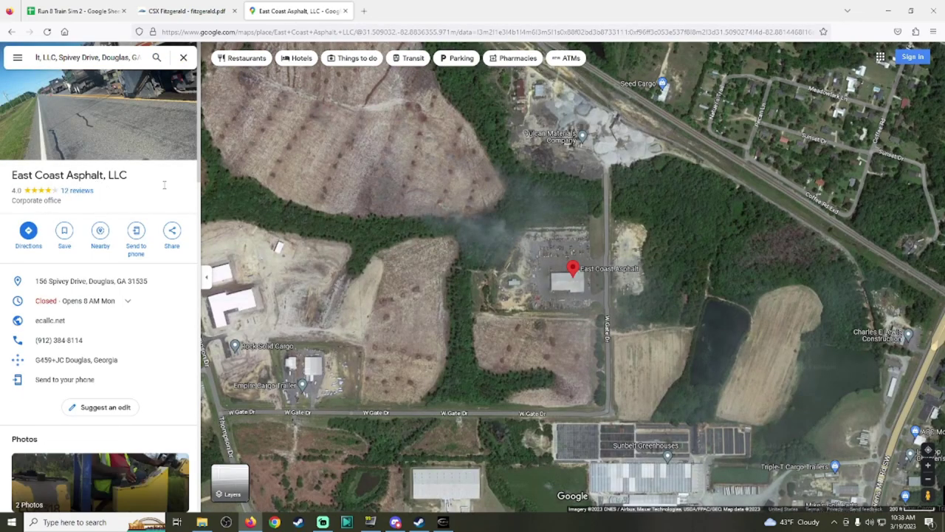
Step: Trace the rail line on satellite past the Vulcan Materials and Charles E Lewis Construction yards
left_click_drag(575, 312, 571, 394)
scroll(529, 240, "up", 2)
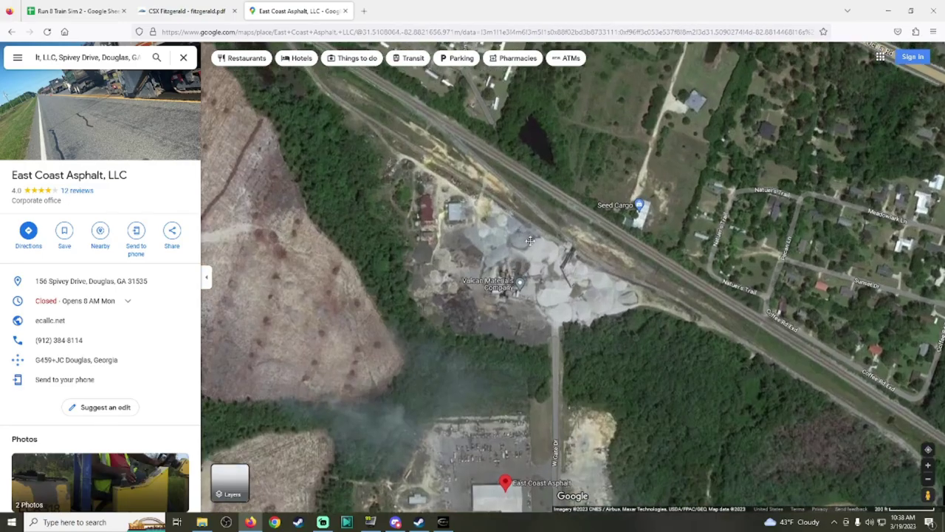
scroll(529, 240, "up", 3)
left_click_drag(532, 222, 352, 94)
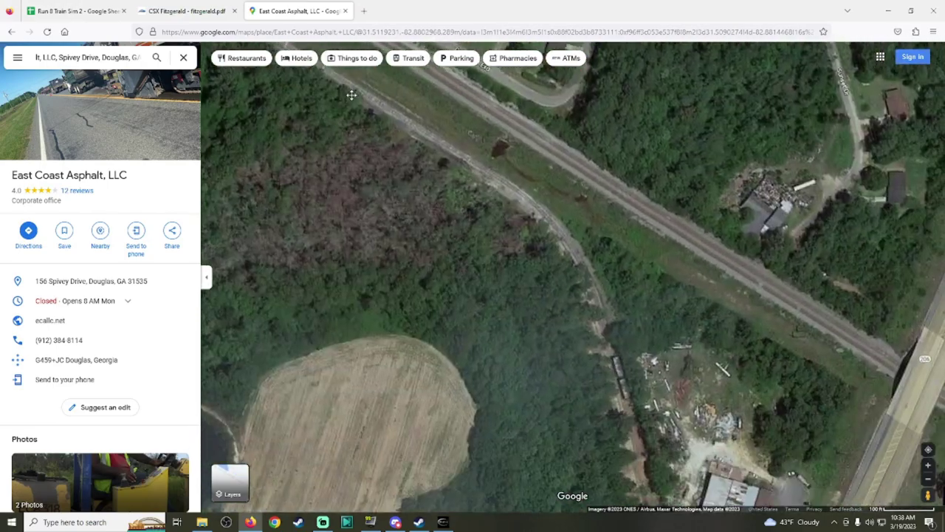
left_click_drag(633, 270, 580, 323)
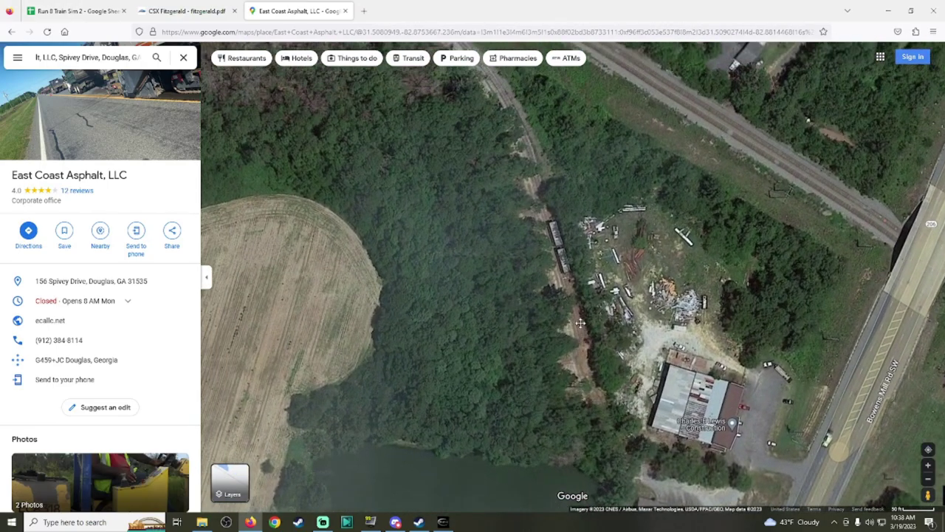
scroll(443, 140, "down", 1)
left_click_drag(446, 161, 613, 377)
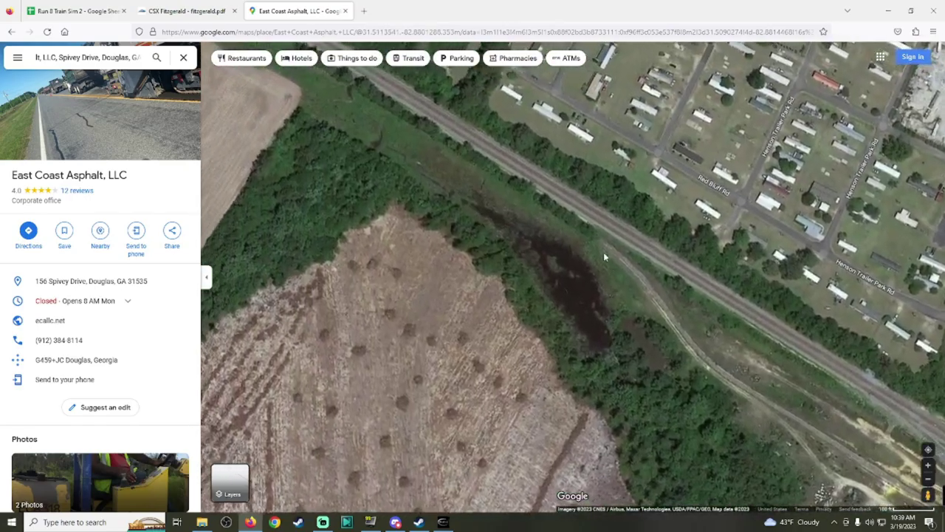
left_click(178, 8)
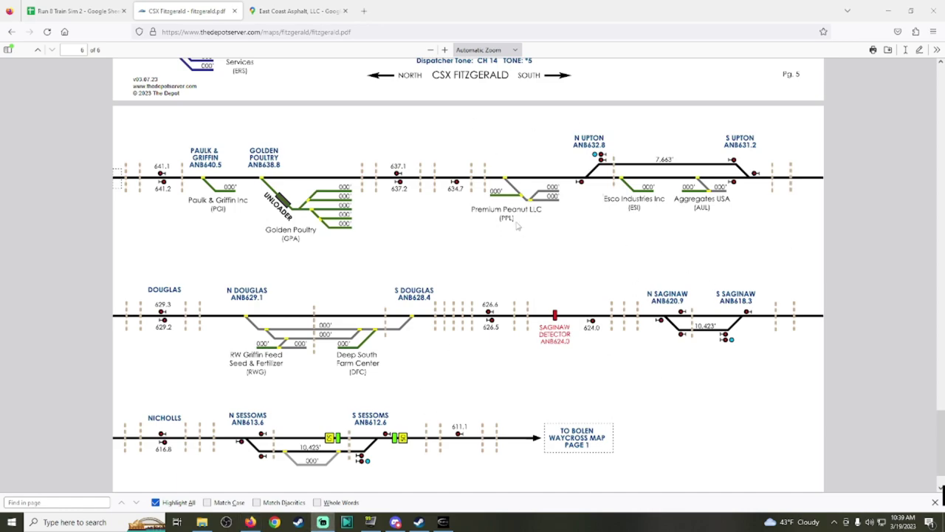
Step: After checking the Premium Peanut LLC spur on the chart, return to Run 8
left_click(442, 522)
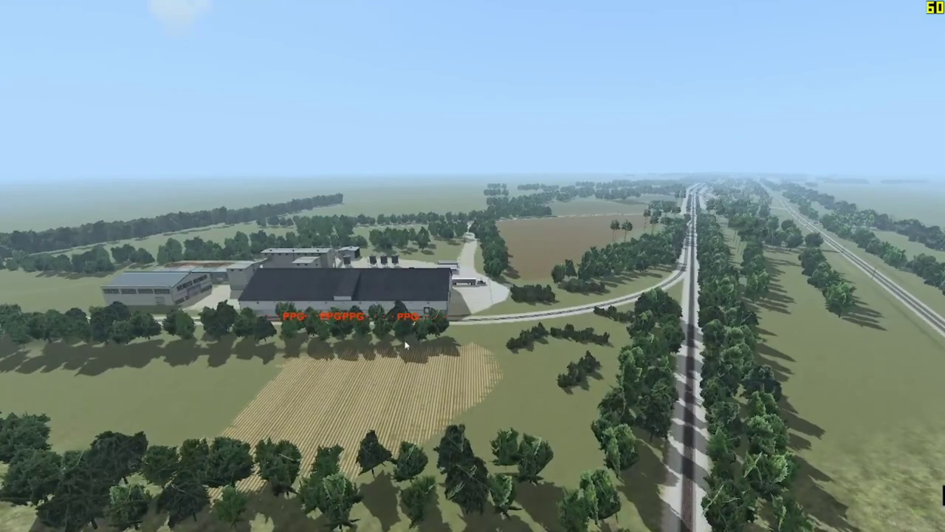
Step: Select Premium Peanut Growers - Upton in the Industry List and compare its cars with the chart
key("i")
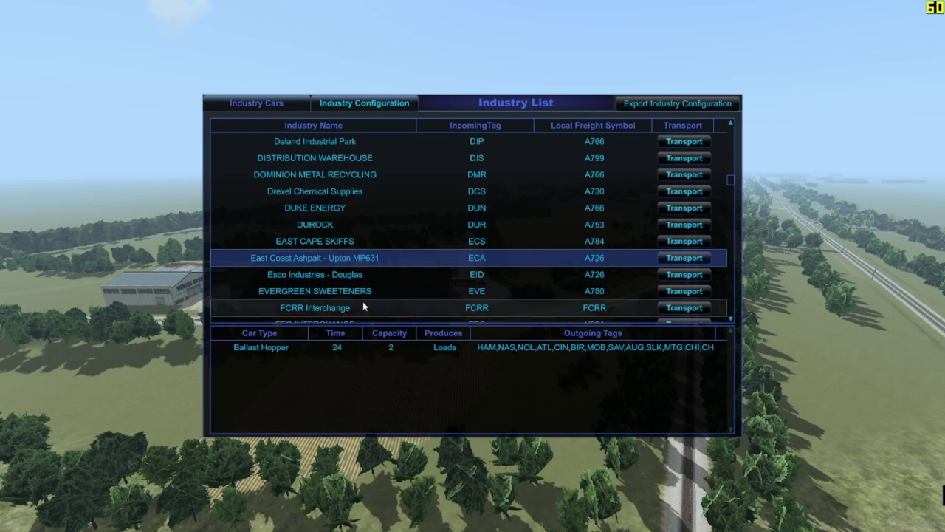
scroll(399, 299, "down", 5)
scroll(431, 300, "down", 20)
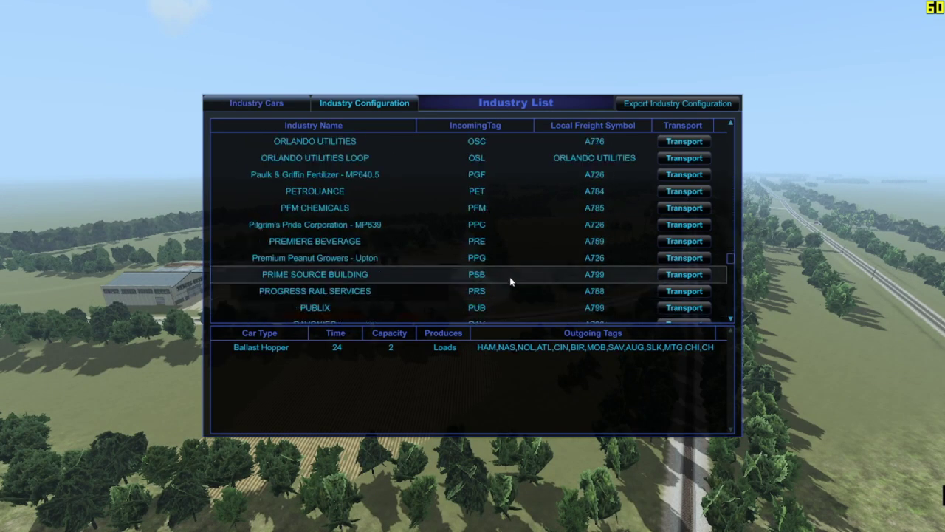
left_click(459, 257)
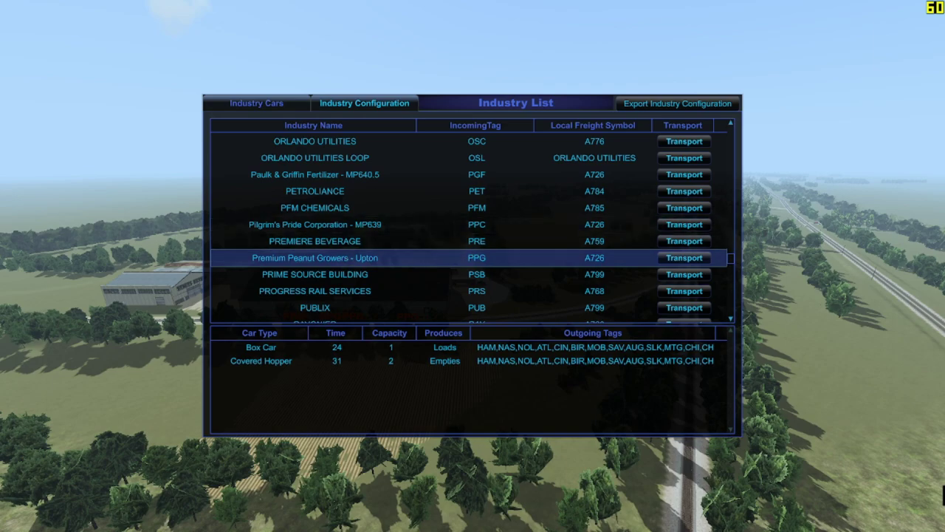
key("alt+Tab")
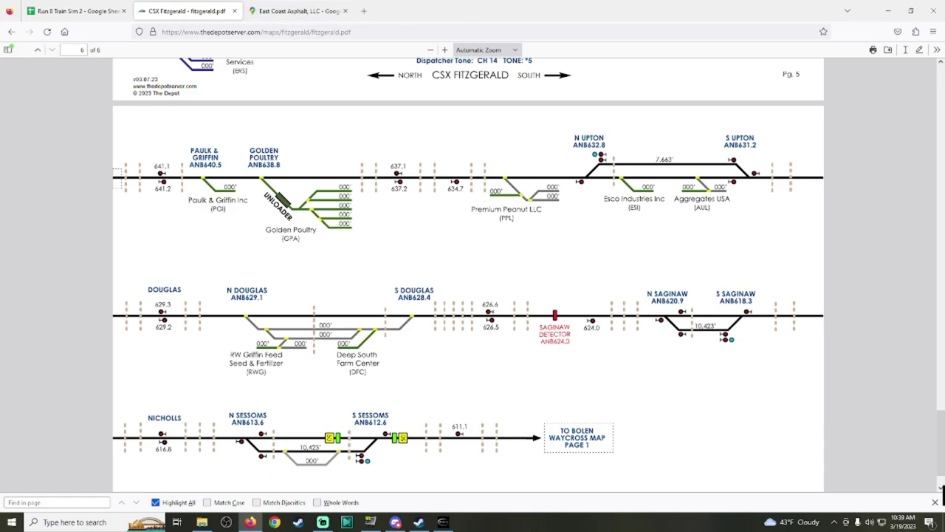
left_click(443, 521)
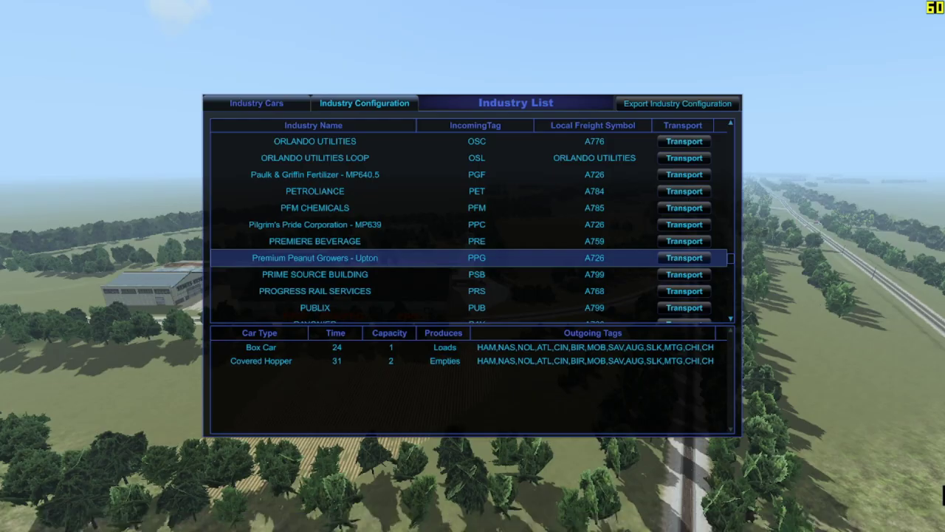
Step: Switch to Google Maps and clear the search box for a new place search
key("alt+Tab")
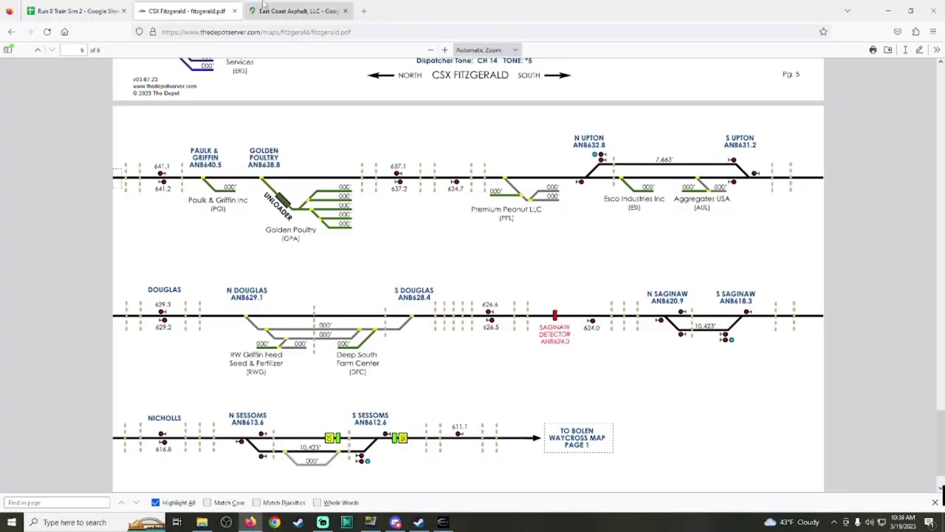
left_click(295, 10)
left_click(138, 57)
key("ctrl+a")
Step: Open the Premium Peanut LLC place page in Google Maps and zoom toward its rail tracks
type("pre")
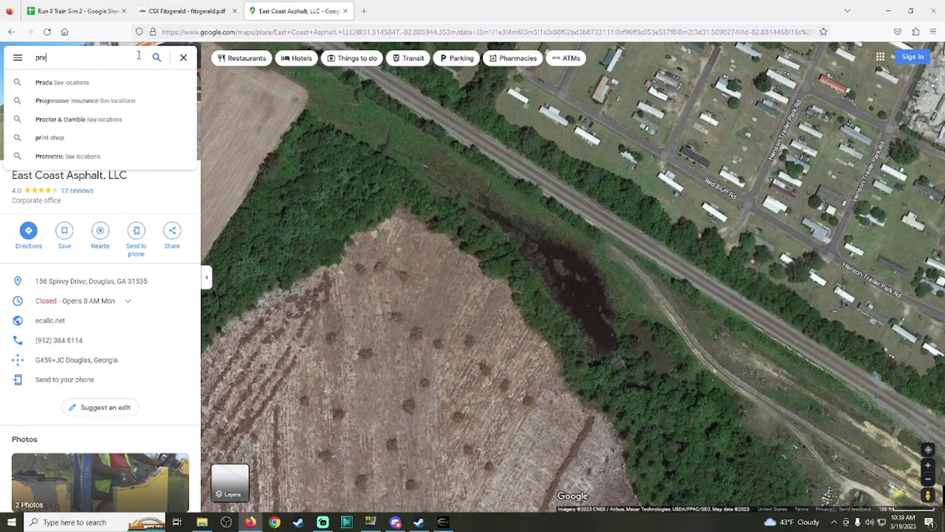
type("mium p")
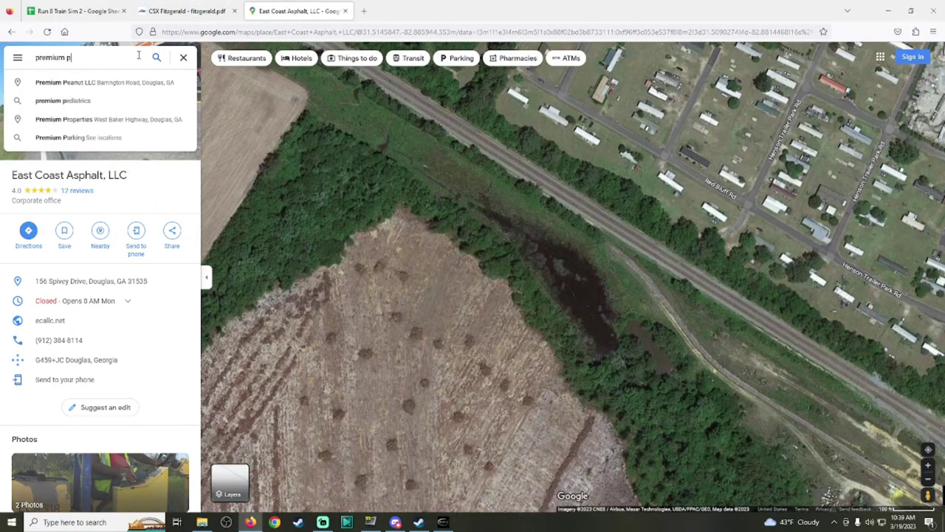
left_click(110, 84)
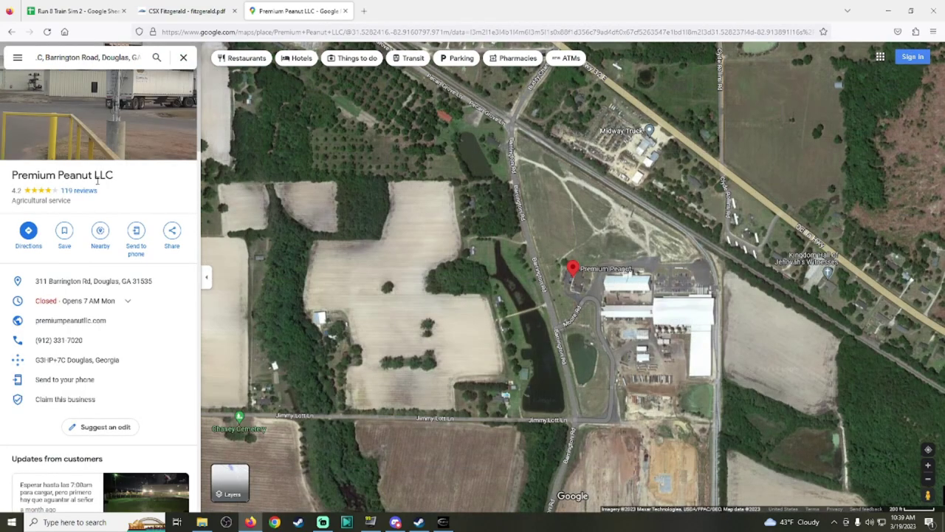
scroll(668, 318, "up", 5)
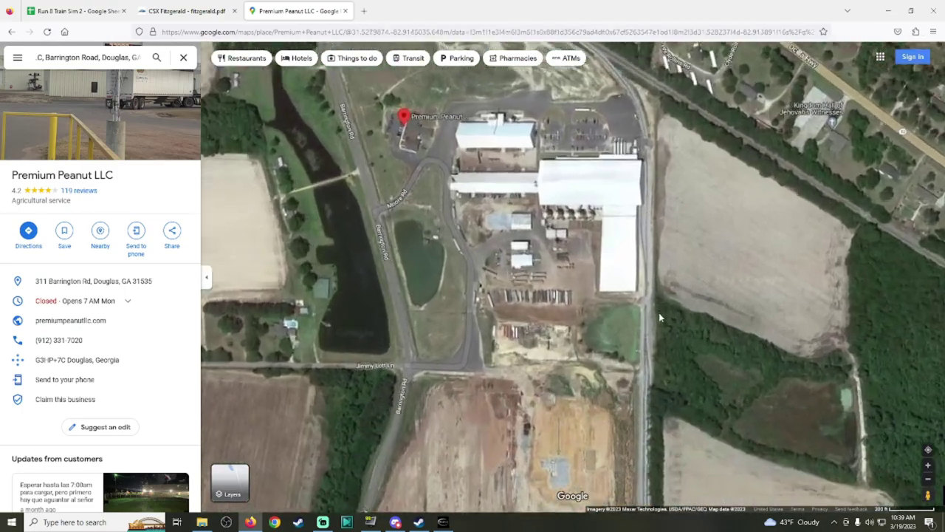
key("Up")
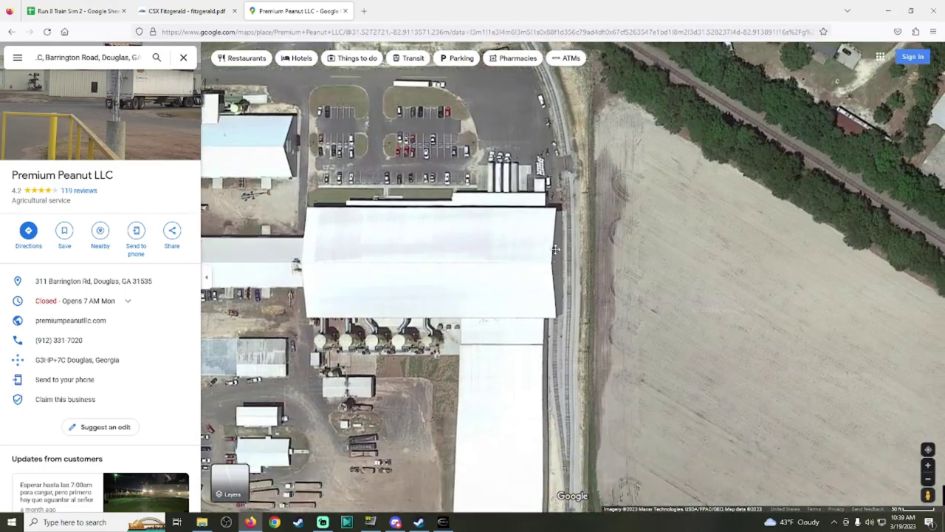
key("Down")
key("Right")
Step: Trace the tracks past the construction site and pond northward, then back south to the plant
left_click_drag(623, 427, 578, 199)
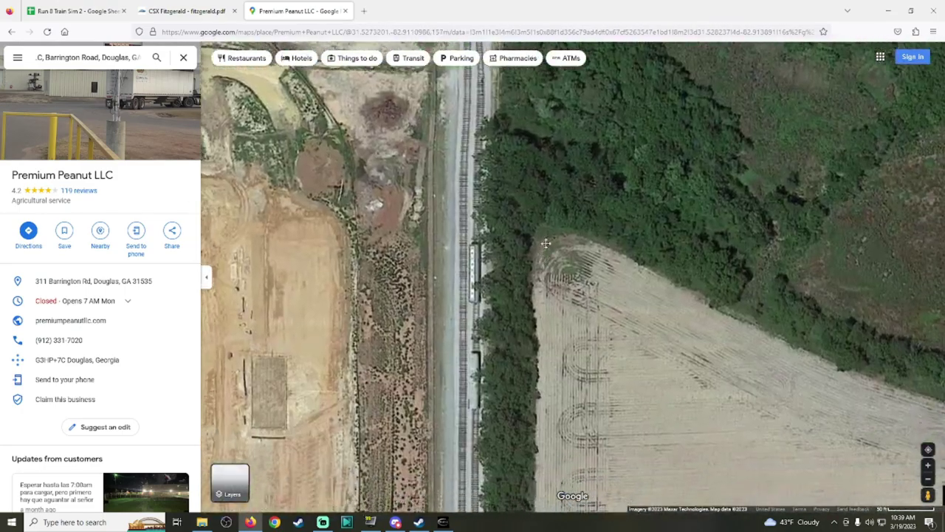
scroll(624, 300, "down", 1)
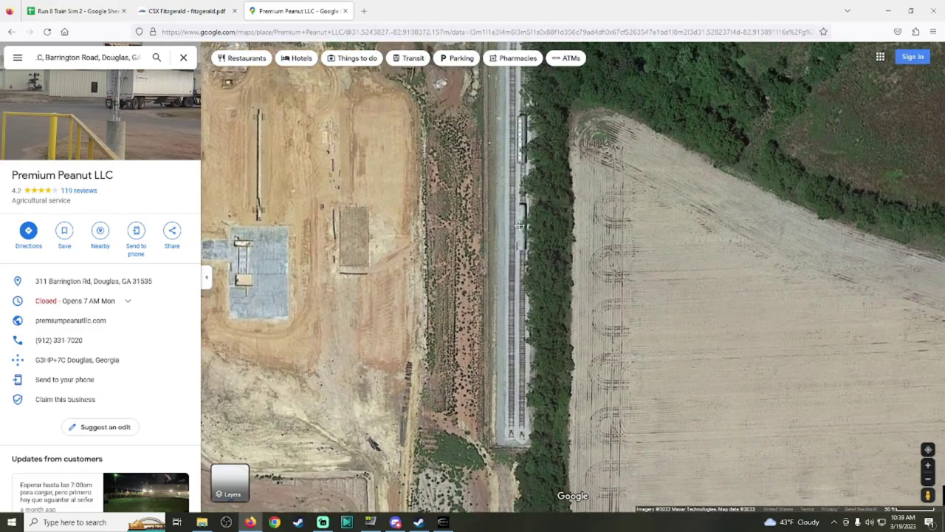
left_click_drag(282, 115, 424, 168)
key("Up")
key("Up")
key("Up")
key("Up")
key("Up")
key("Up")
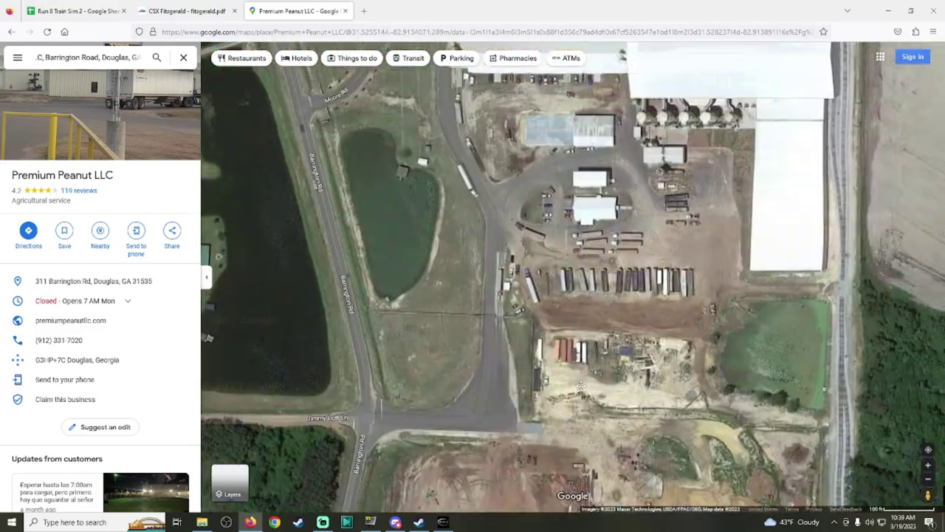
key("Up")
key("Up")
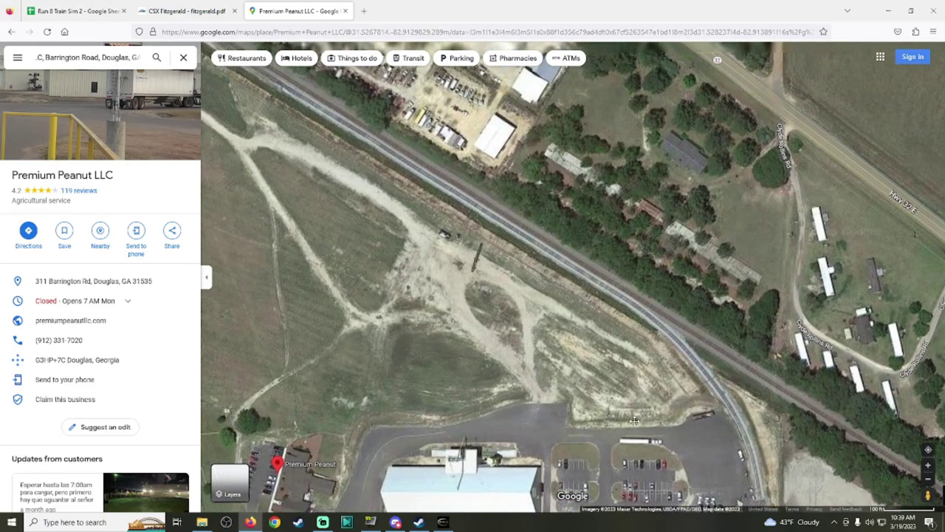
scroll(664, 354, "up", 1)
scroll(664, 354, "up", 1)
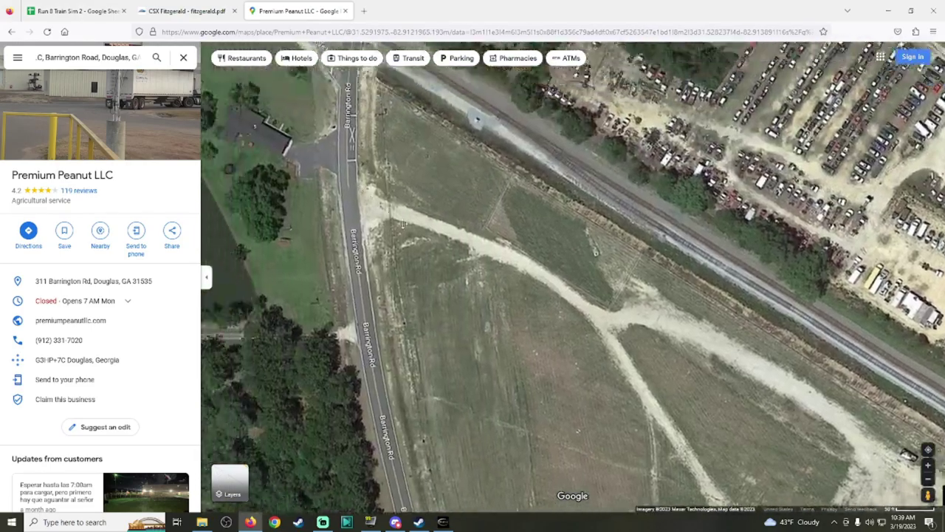
key("minus")
key("Down")
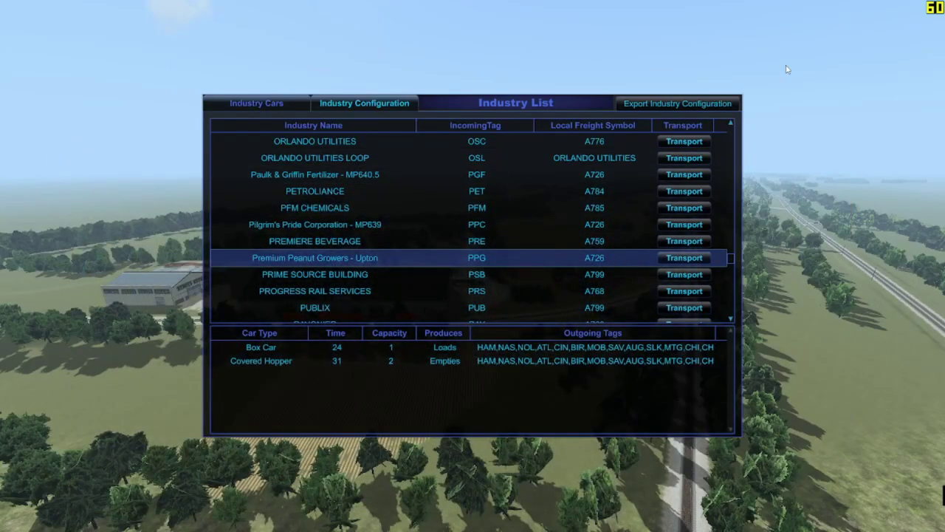
key("Escape")
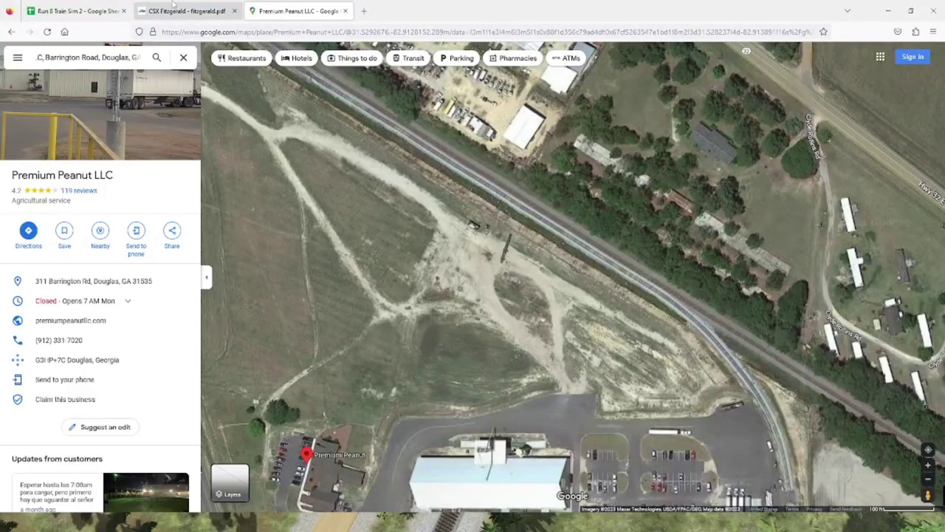
Step: Bring the CSX Fitzgerald track chart to the front
left_click(186, 11)
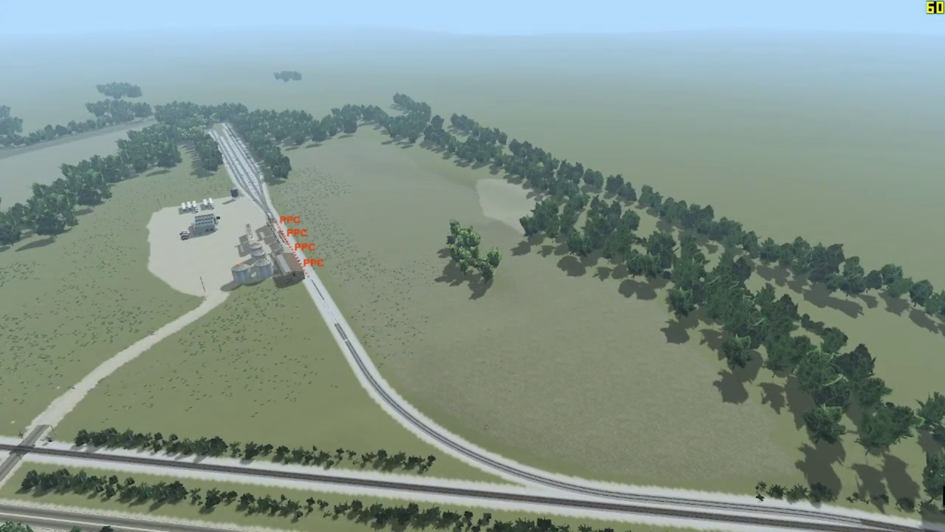
Step: Find which industry owns the PPC spots: Pilgrim's Pride Corporation - MP639 in the Industry List
key("alt+Tab")
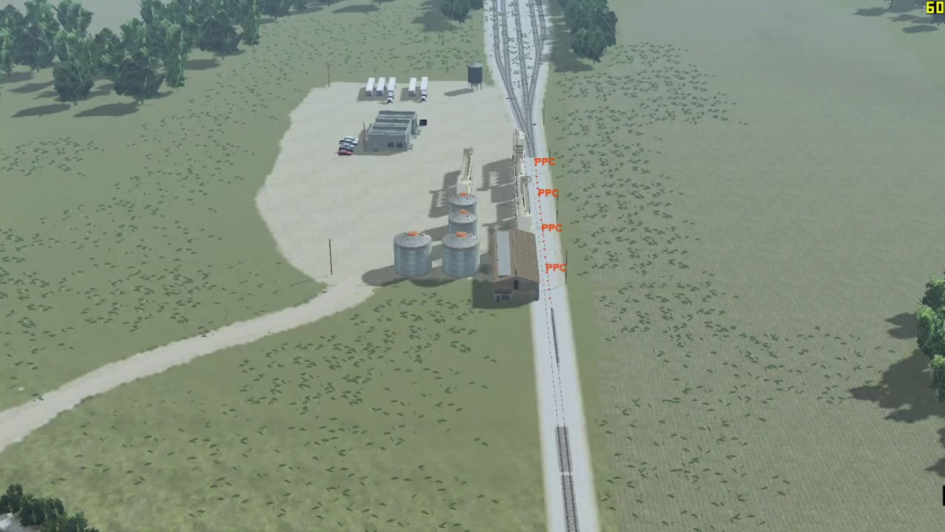
left_click(517, 291)
left_click(527, 278)
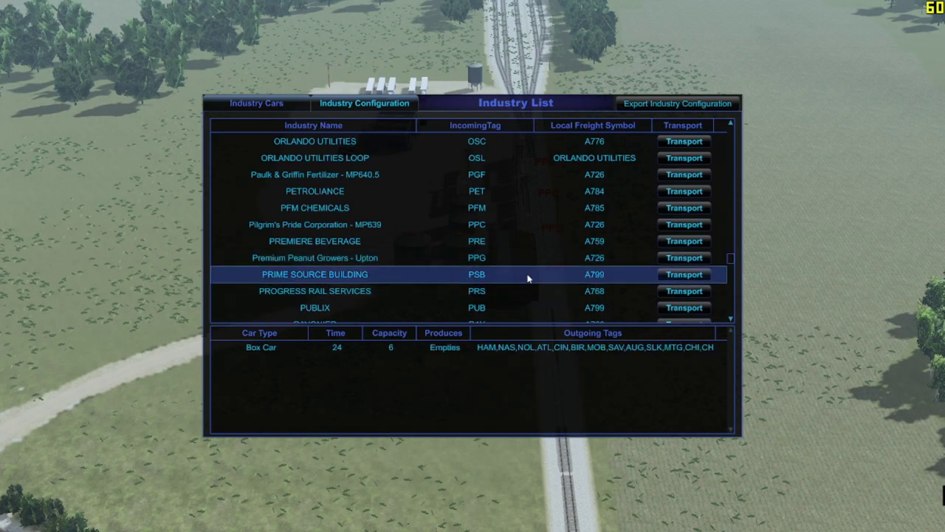
left_click(491, 241)
left_click(489, 225)
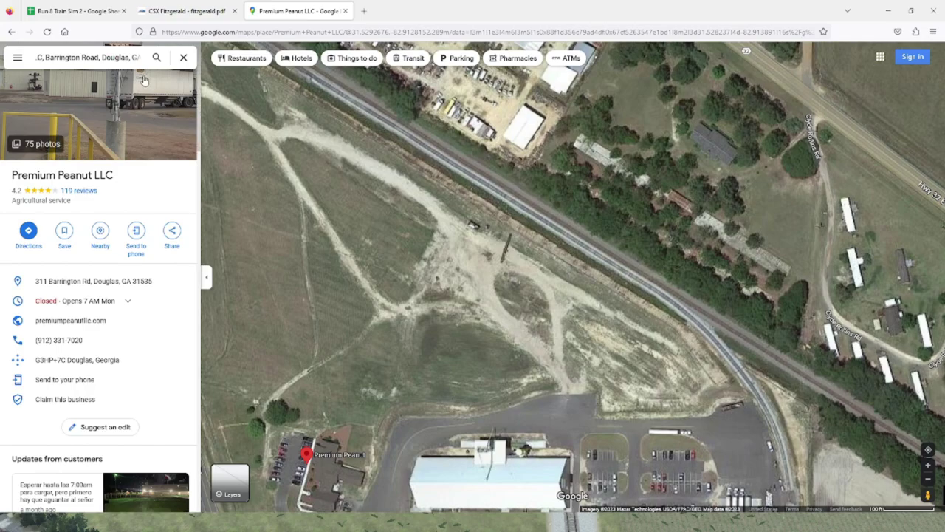
Step: Search 'pilgrims' and view Pilgrim's Pride Corporation in Douglas with the nearby cemetery
left_click(139, 59)
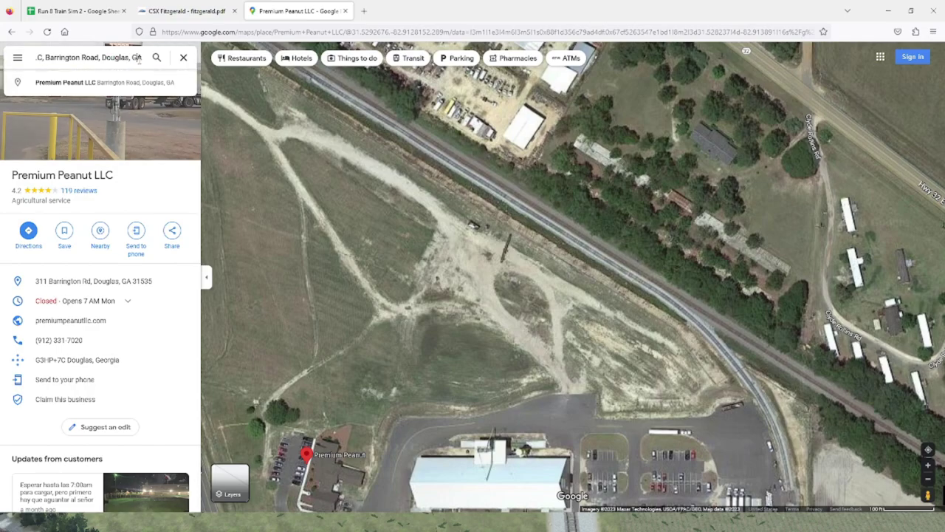
type("pilgrims")
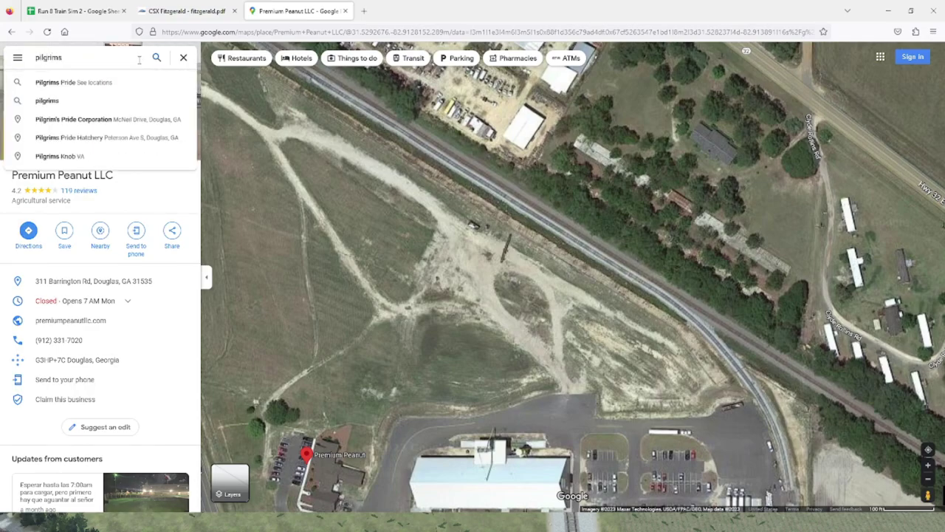
left_click(117, 123)
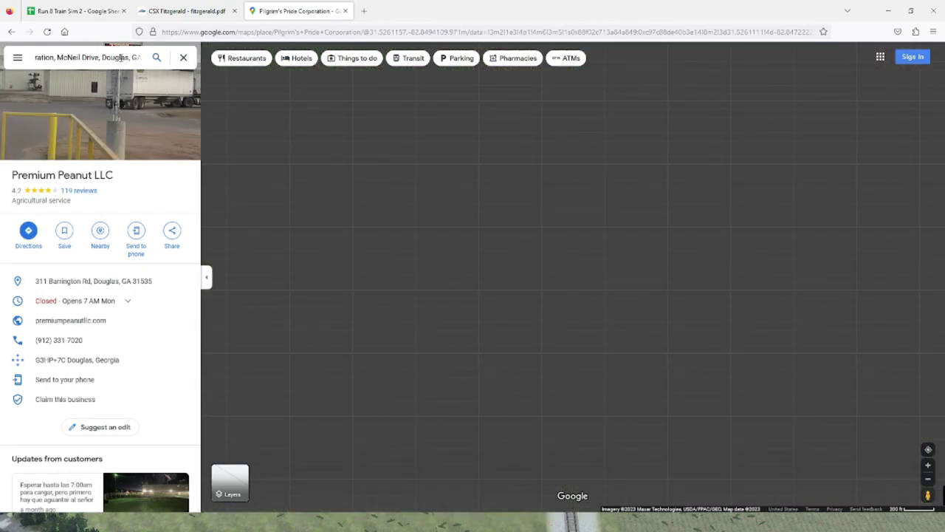
scroll(549, 274, "up", 2)
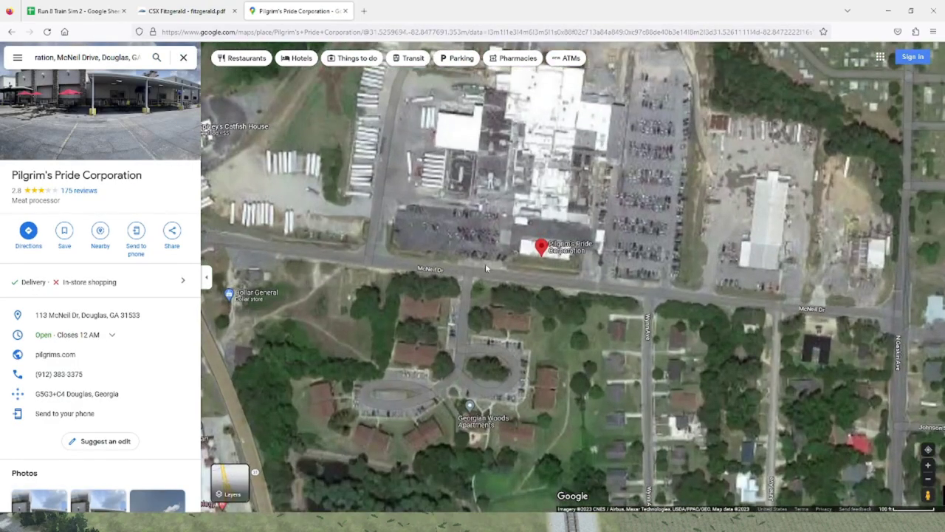
scroll(485, 263, "up", 1)
left_click_drag(810, 337, 431, 463)
scroll(430, 463, "up", 3)
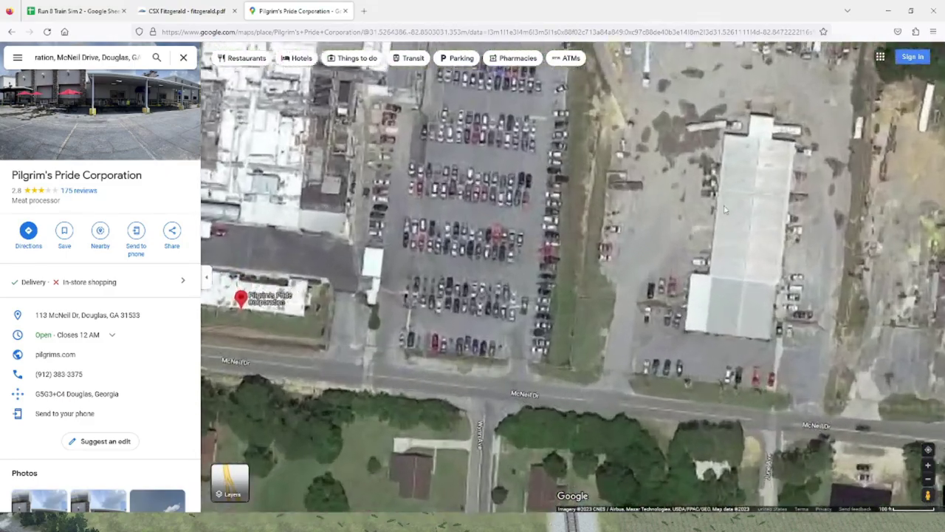
scroll(587, 402, "down", 2)
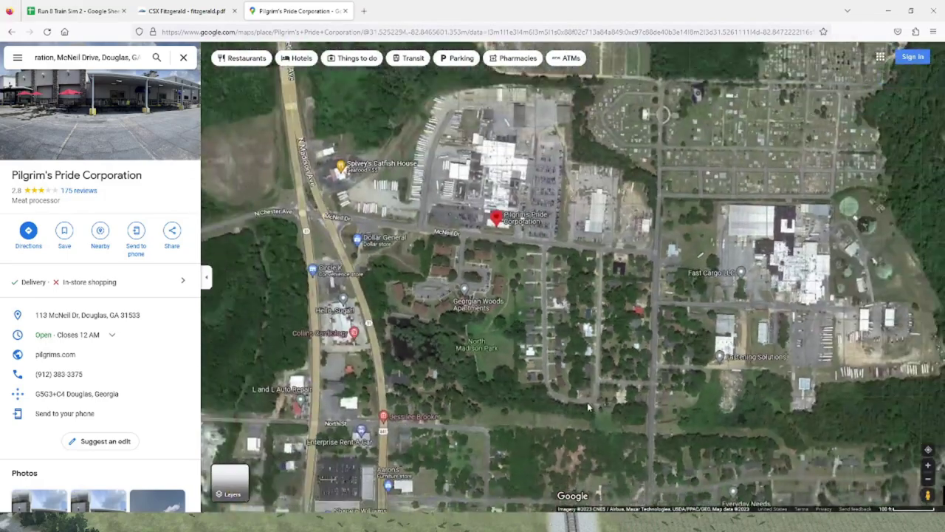
left_click_drag(587, 406, 641, 507)
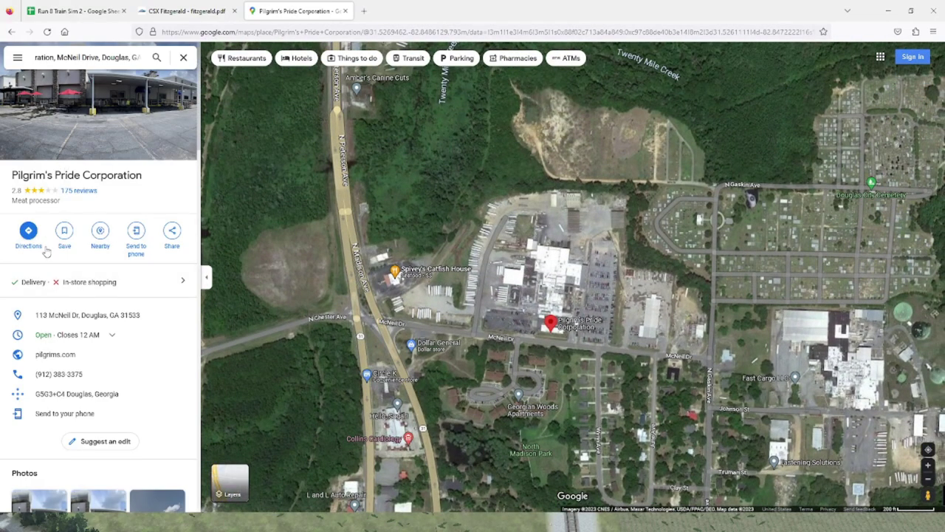
Step: Scan north along the creek and east across the neighbourhood around the Pilgrim's Pride plant
left_click(115, 57)
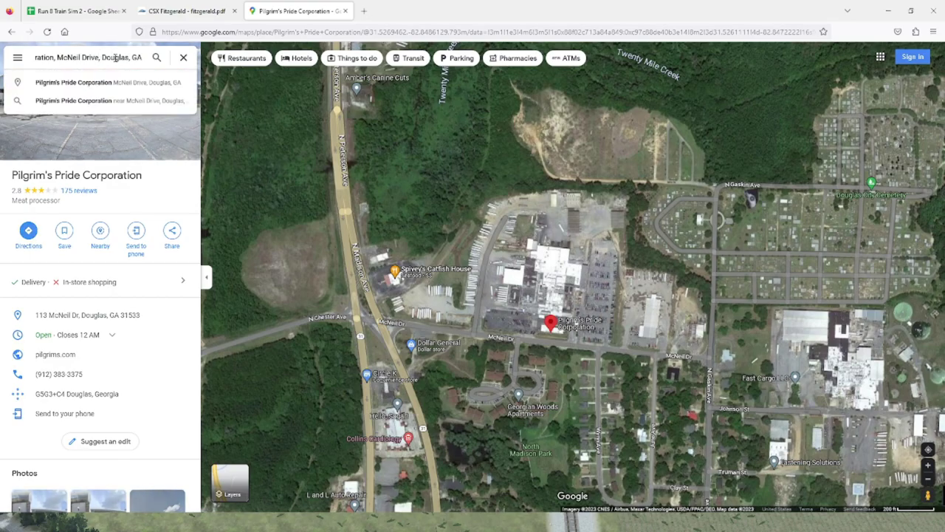
left_click(549, 356)
key("Up")
key("Up")
key("Up")
key("Up")
key("Up")
key("Up")
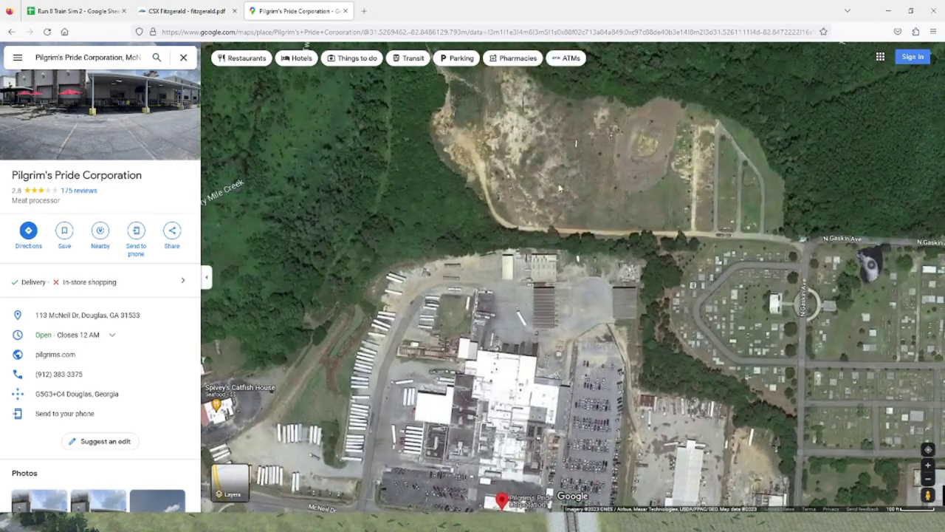
key("Up")
key("Up")
key("Up")
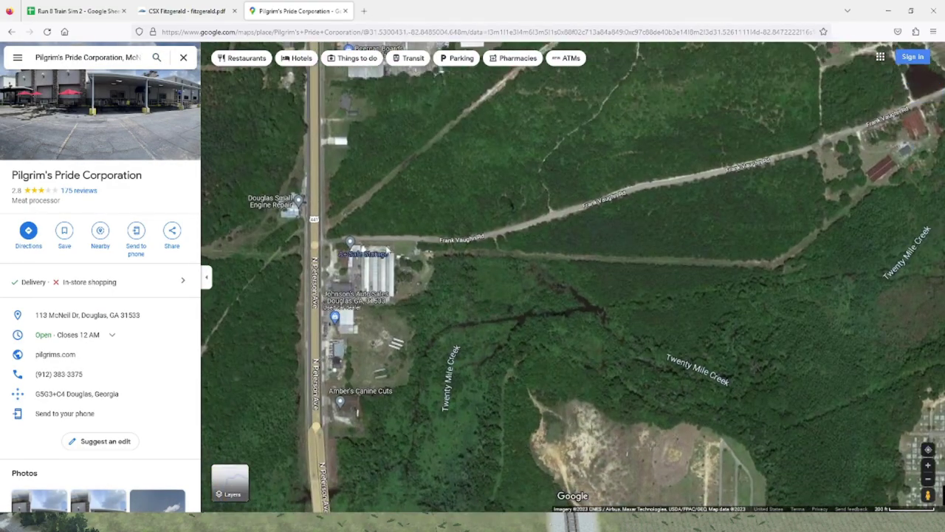
scroll(546, 332, "up", 2)
key("Down")
key("Down")
key("Down")
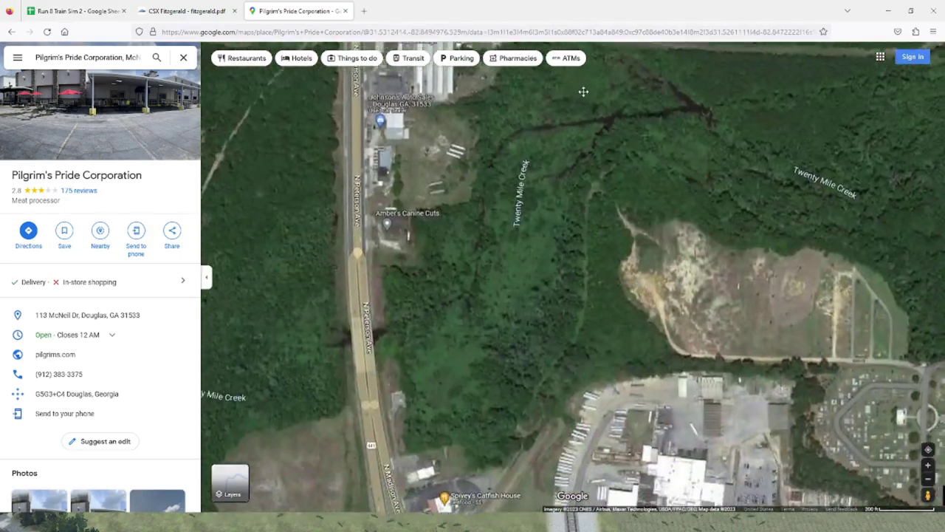
scroll(590, 334, "down", 2)
key("Right")
key("Right")
key("Right")
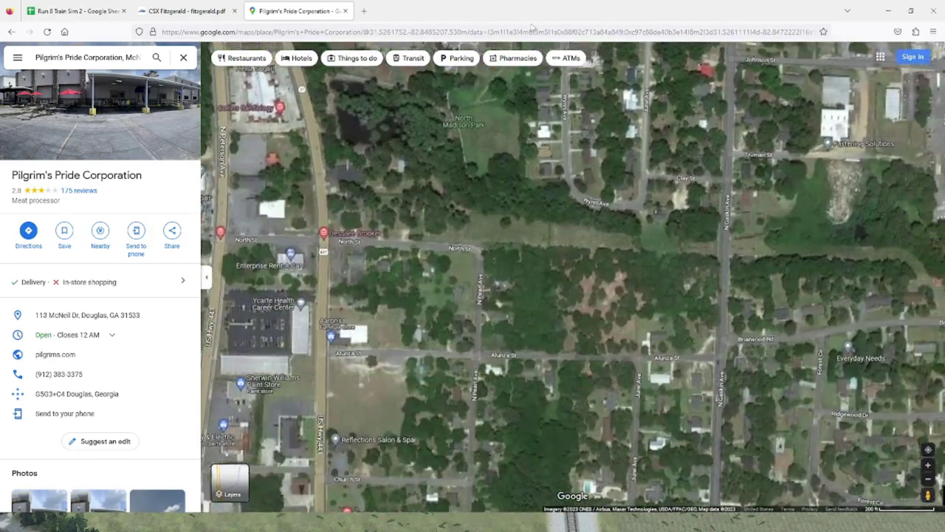
key("Down")
key("Up")
key("Up")
key("Up")
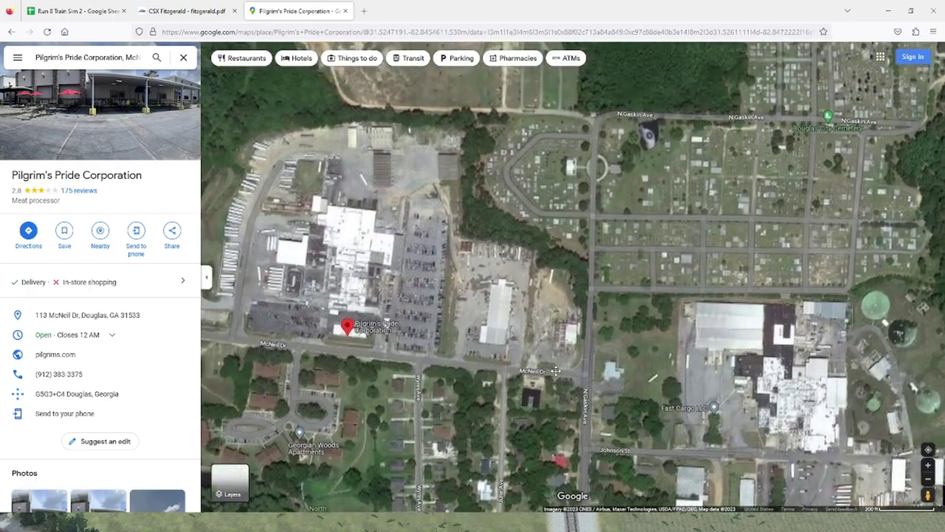
key("Left")
key("Left")
key("Up")
Step: Zoom in on the plant's parking lot and warehouse, then zoom out over the whole plant area
scroll(633, 253, "up", 1)
scroll(634, 249, "up", 1)
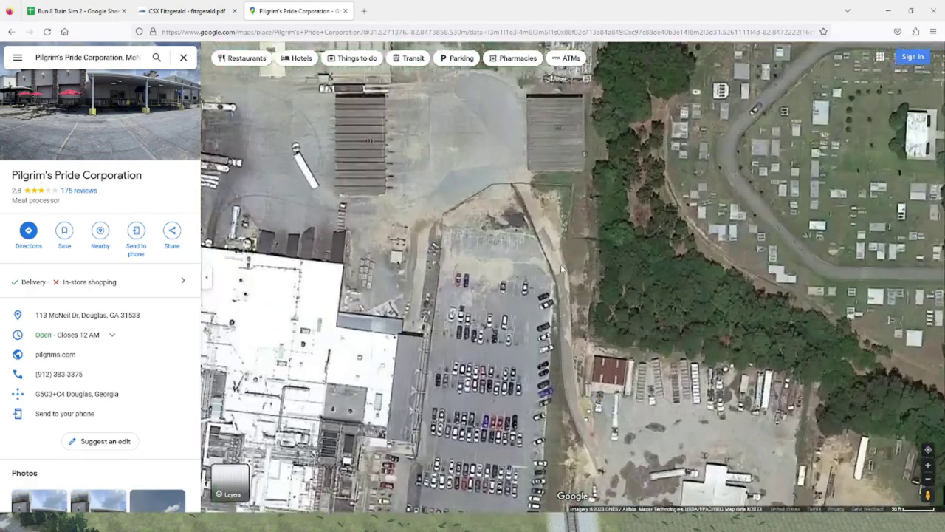
scroll(602, 68, "up", 1)
key("Down")
key("Down")
key("Down")
key("Down")
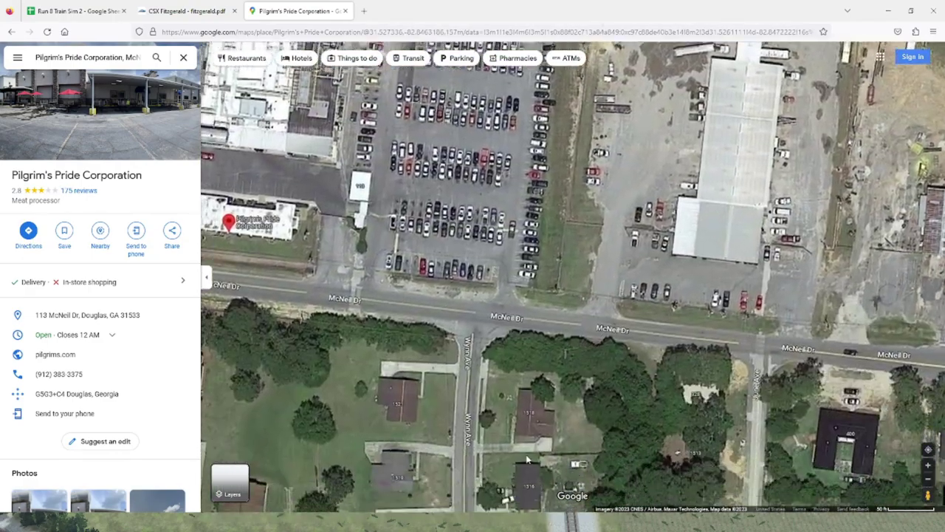
key("Up")
key("Up")
key("Up")
key("Up")
key("Down")
key("Down")
key("Down")
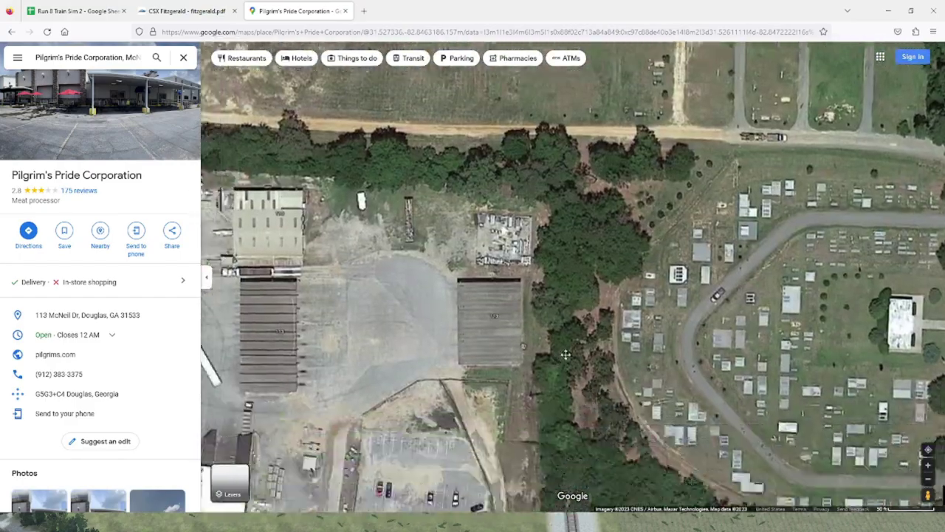
key("Left")
key("minus")
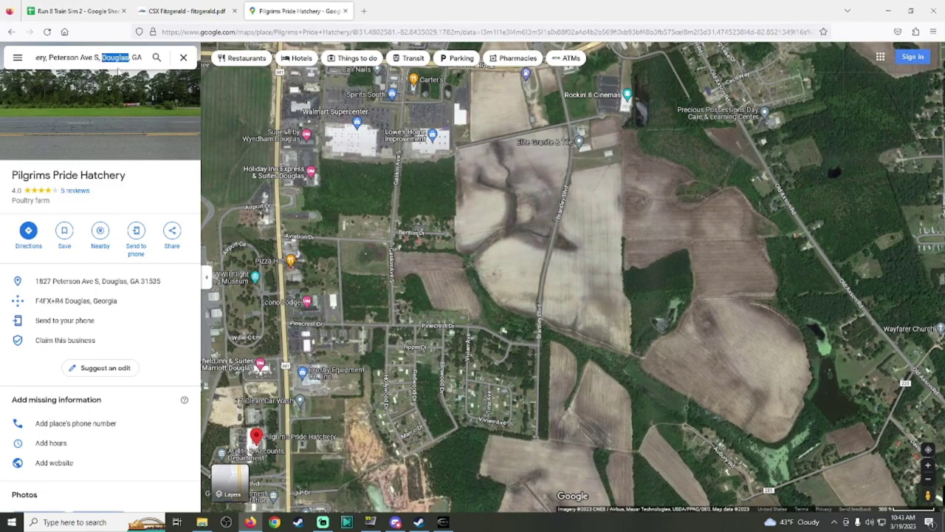
Step: Search 'Pilgrims pride' and open the Pilgrim's Pride Corporation plant on Ambrose Road
double_click(97, 57)
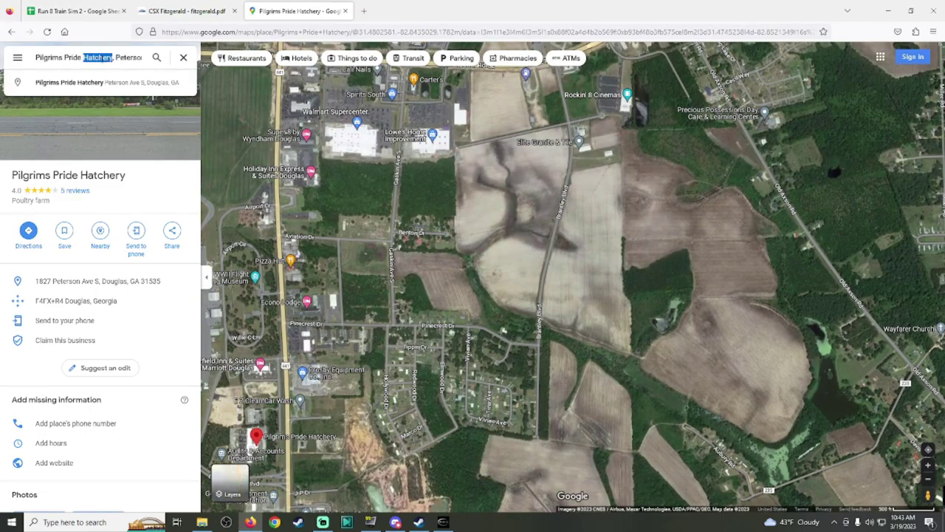
type("Pilgrims pride")
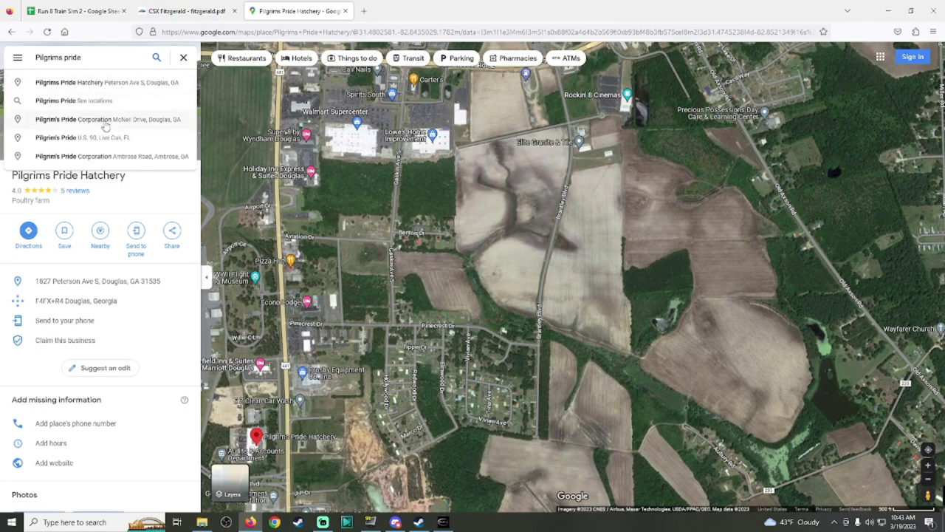
left_click(125, 157)
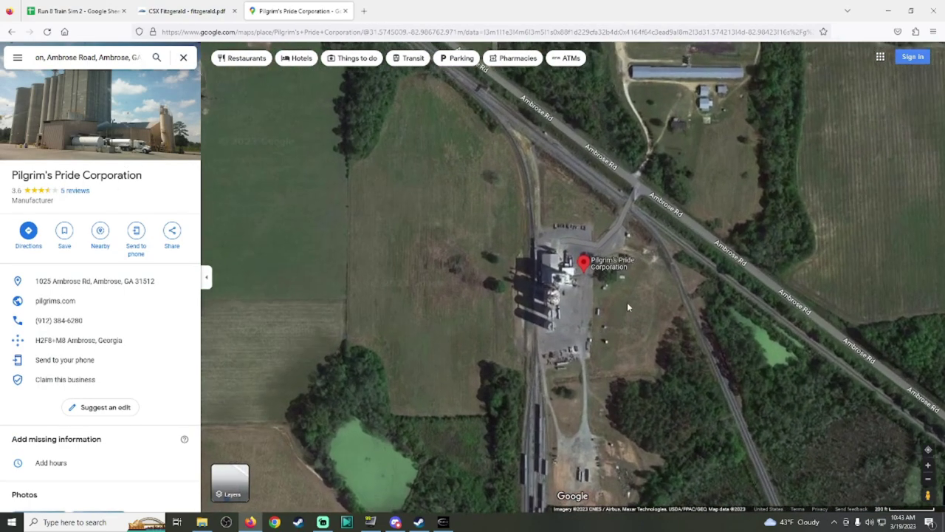
Step: Inspect the Ambrose Road plant's rail sidings on satellite view, then return to Run 8
scroll(595, 291, "up", 1)
key("Down")
key("Down")
key("Down")
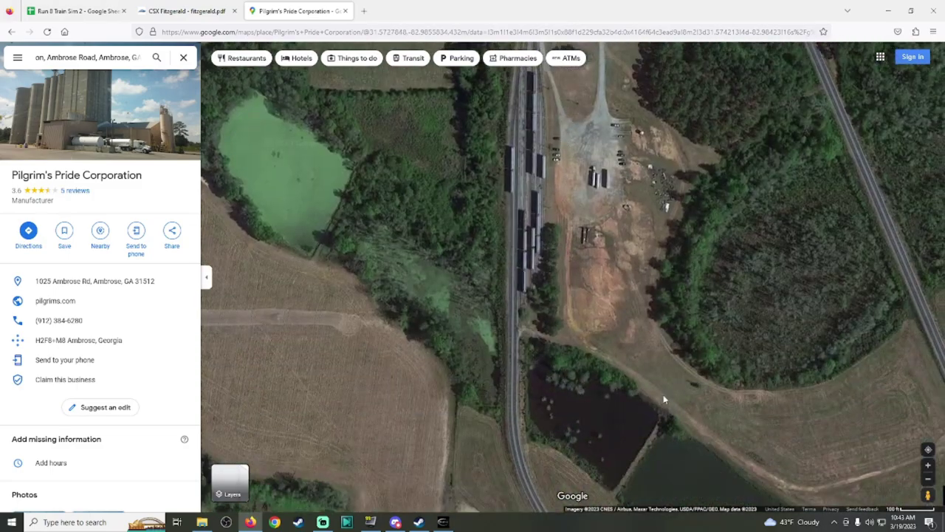
left_click_drag(664, 400, 466, 251)
key("Up")
key("Up")
key("Up")
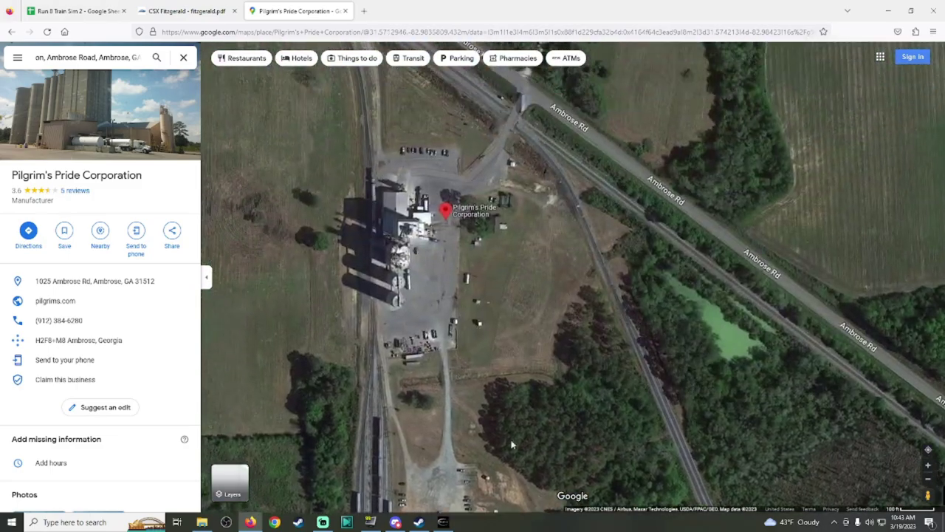
left_click(446, 523)
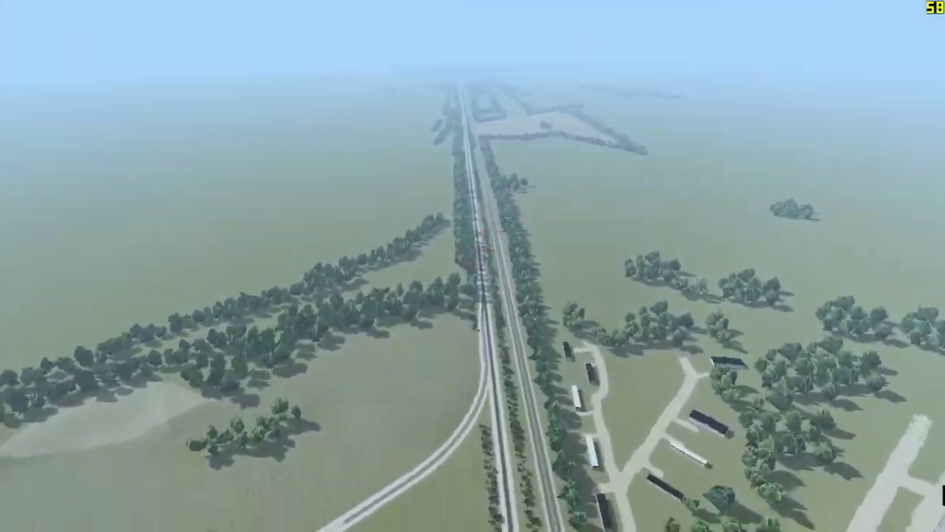
Step: Re-examine the poultry houses and rail yard south of the Ambrose Road plant in Google Maps
scroll(414, 79, "down", 3)
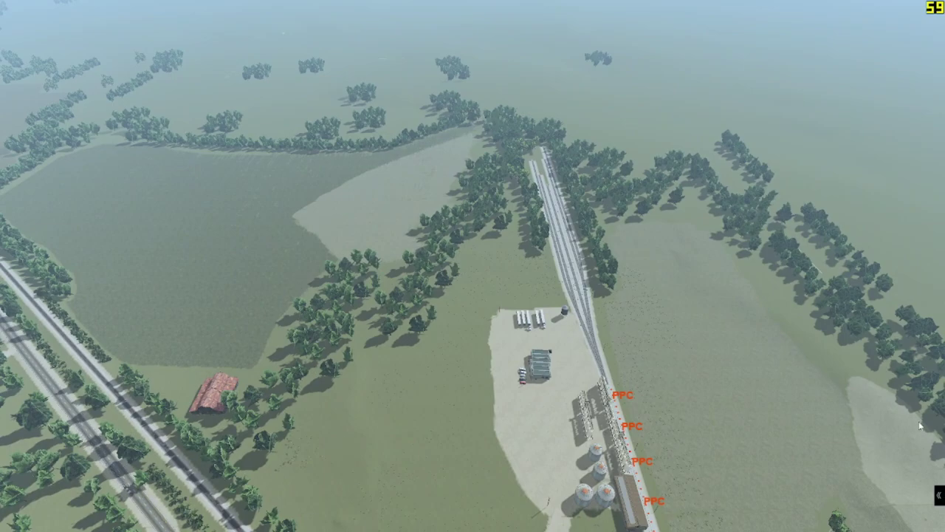
key("alt+Tab")
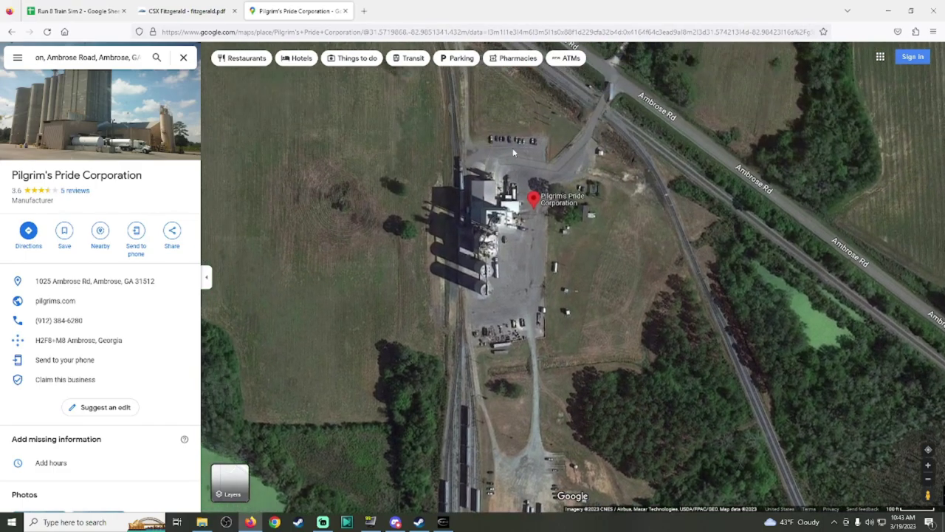
left_click_drag(514, 152, 549, 276)
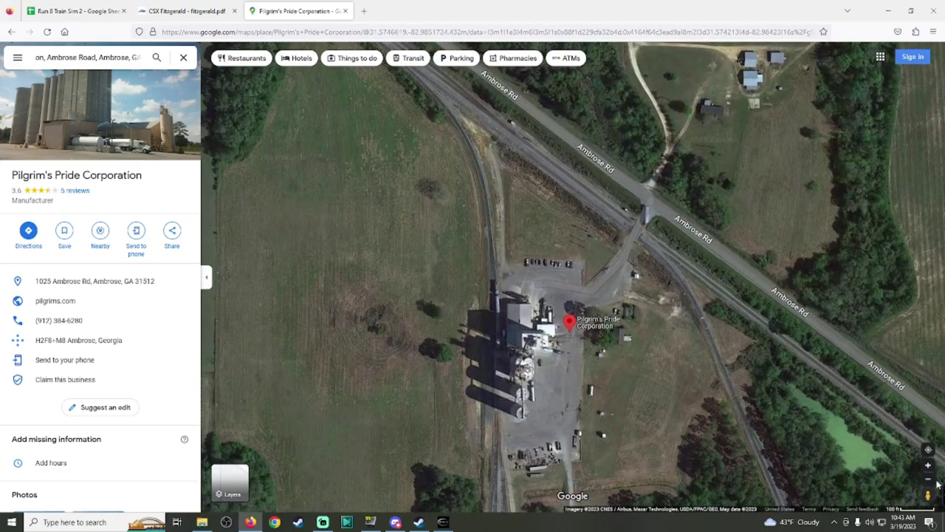
key("Up")
key("Up")
key("Up")
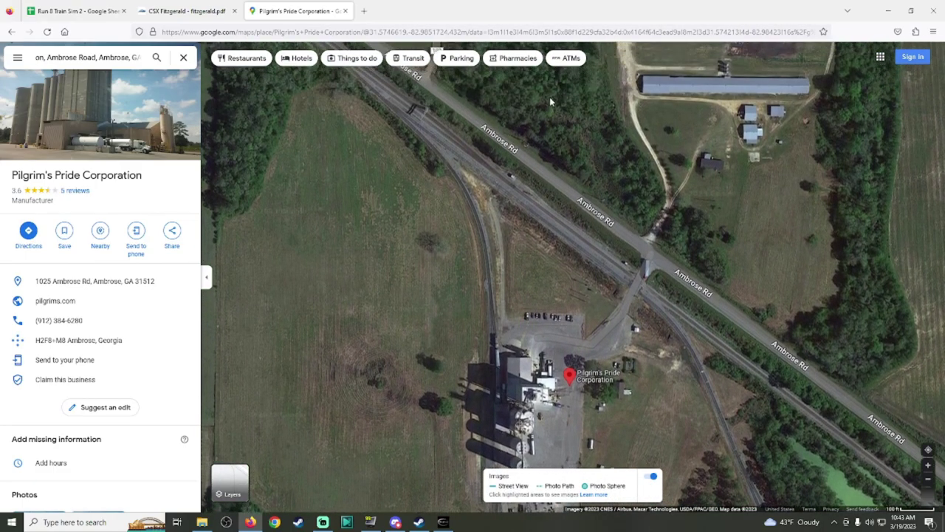
key("Down")
key("Down")
key("Down")
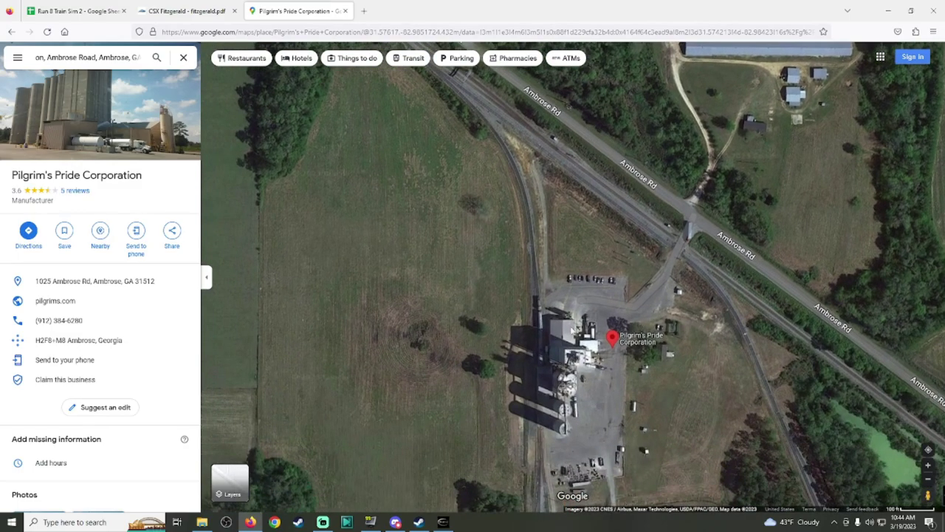
scroll(572, 341, "up", 5)
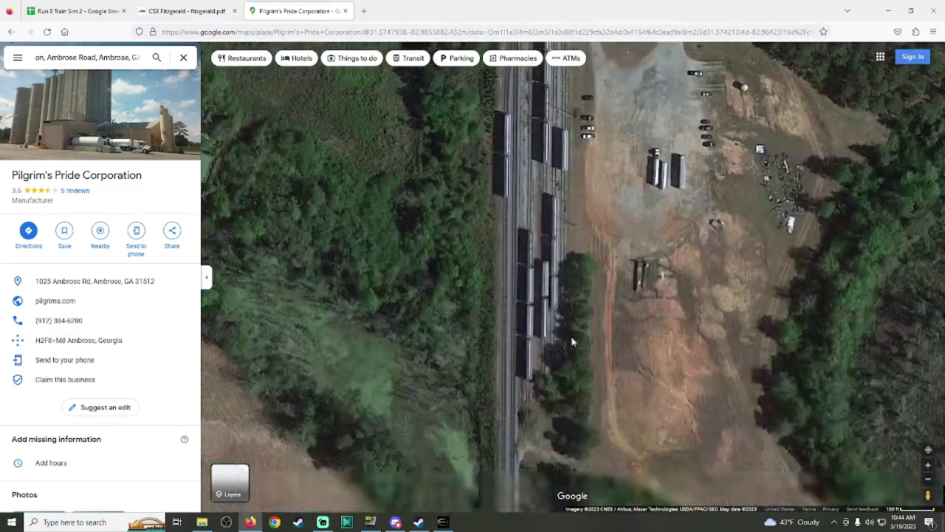
left_click_drag(572, 341, 592, 427)
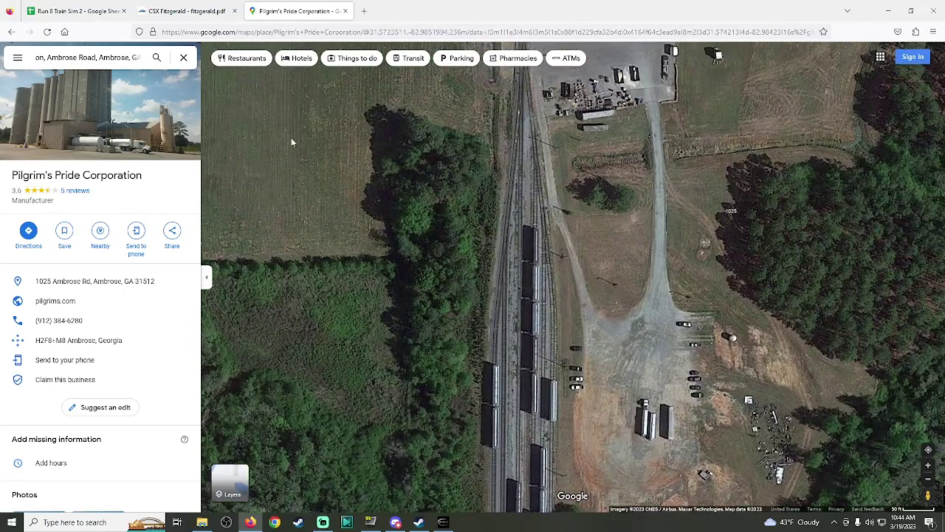
left_click(184, 10)
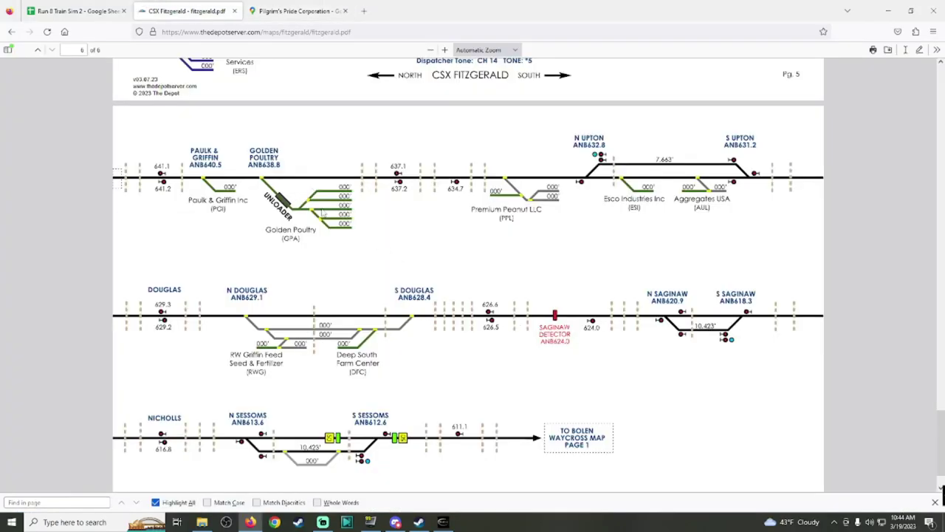
Step: Return to Run 8's 3-D view of the PPC facility
left_click(442, 522)
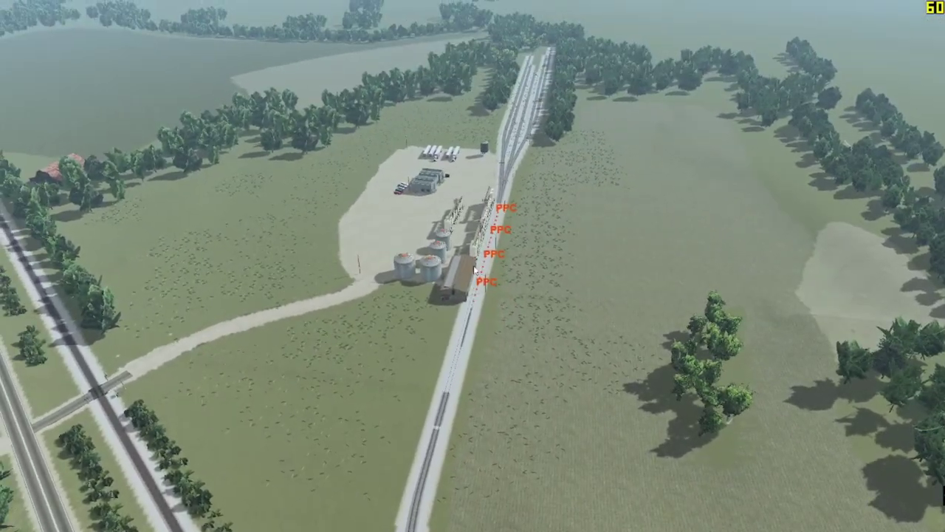
Step: Load Pilgrim's Pride Corporation - MP639 from Find Existing Industry into Industry Configuration
left_click(474, 270)
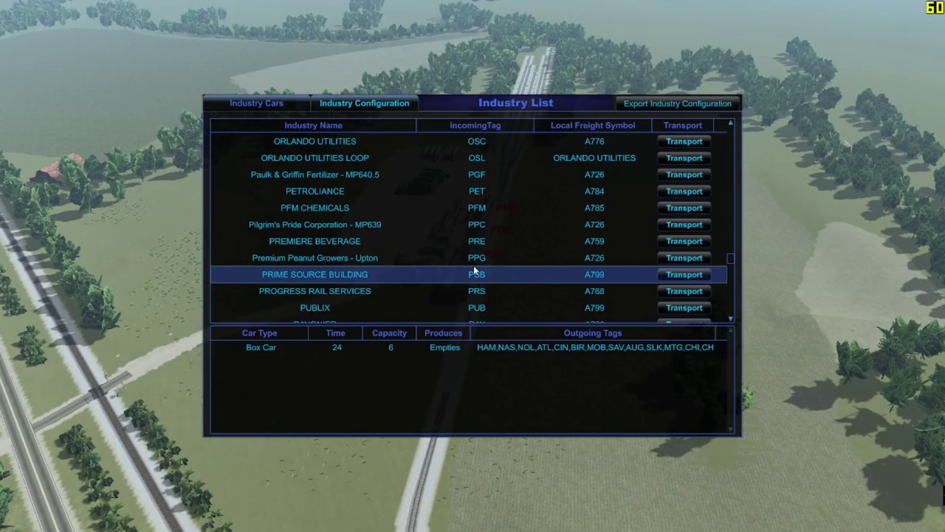
scroll(613, 310, "down", 4)
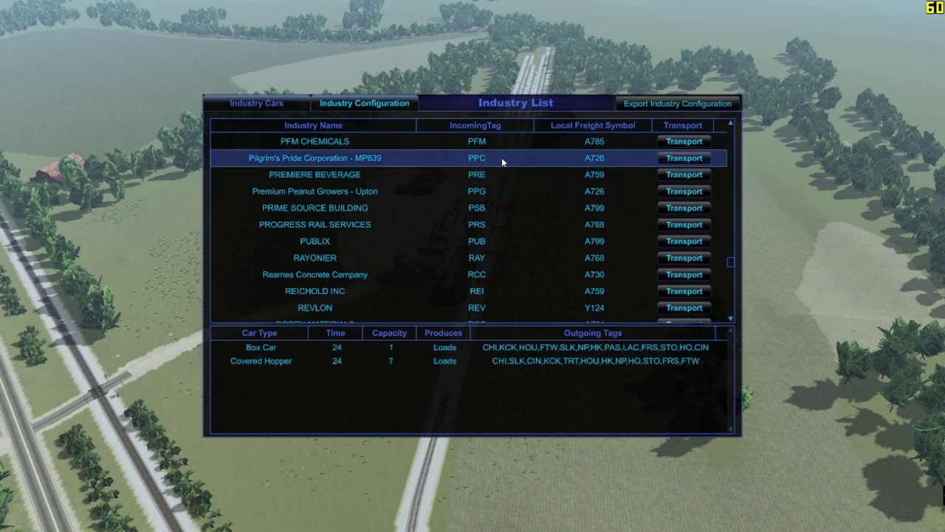
left_click(501, 157)
left_click(468, 45)
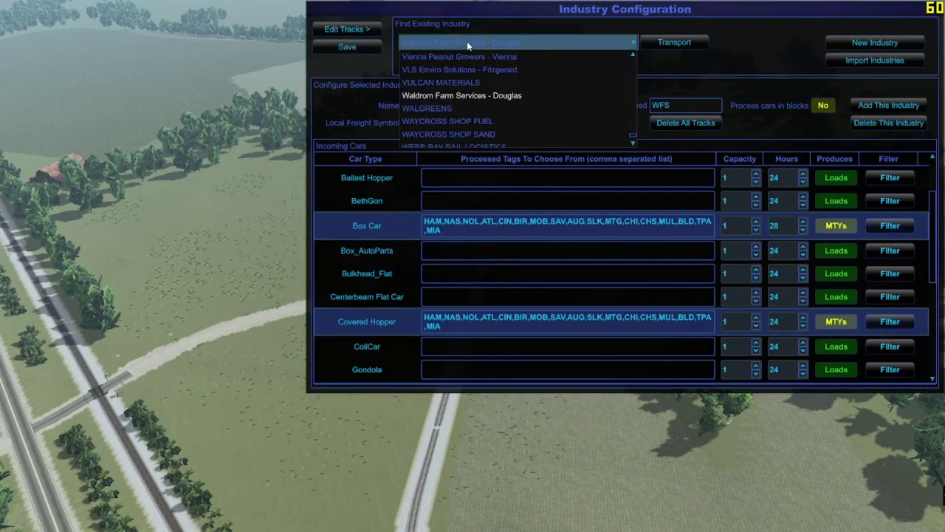
scroll(440, 74, "up", 10)
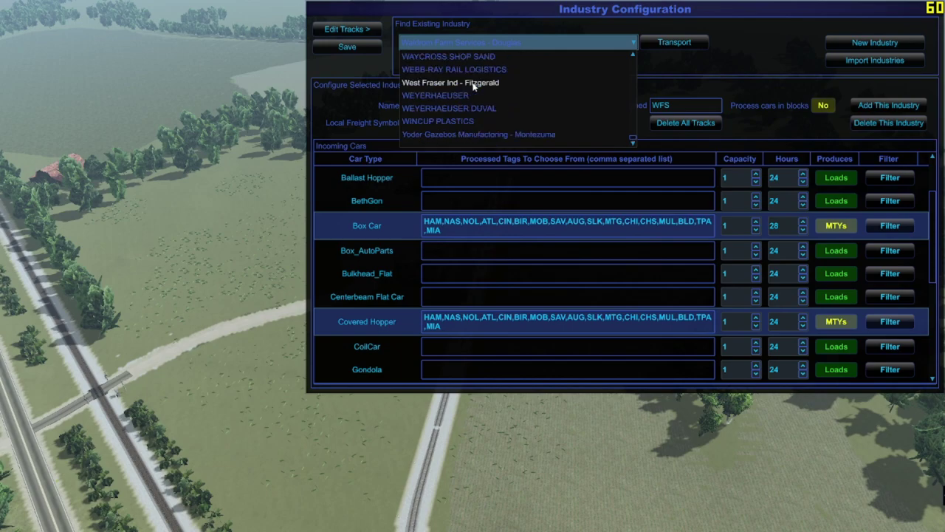
scroll(526, 116, "up", 5)
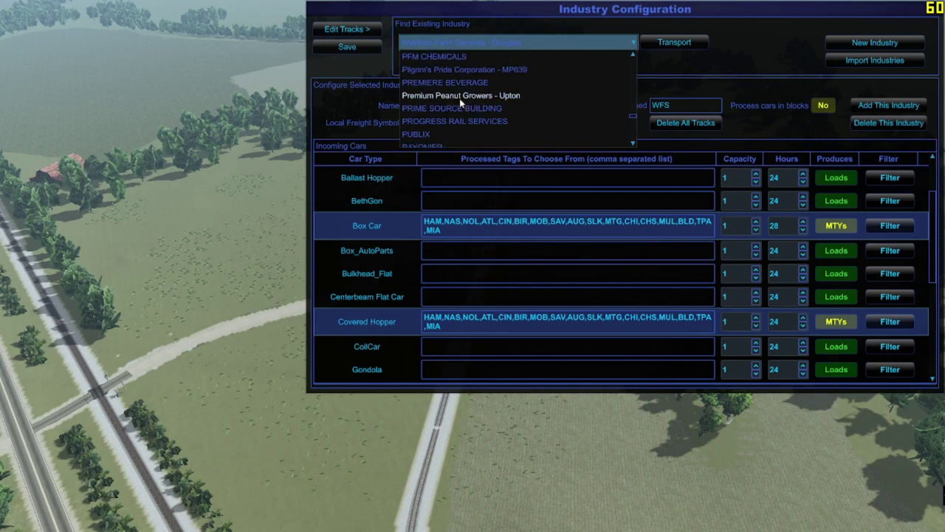
left_click(457, 70)
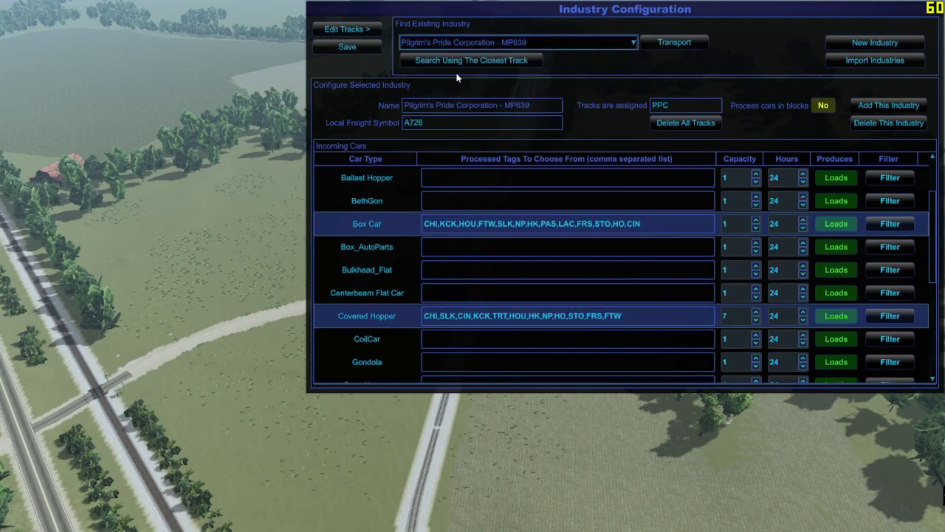
left_click(364, 33)
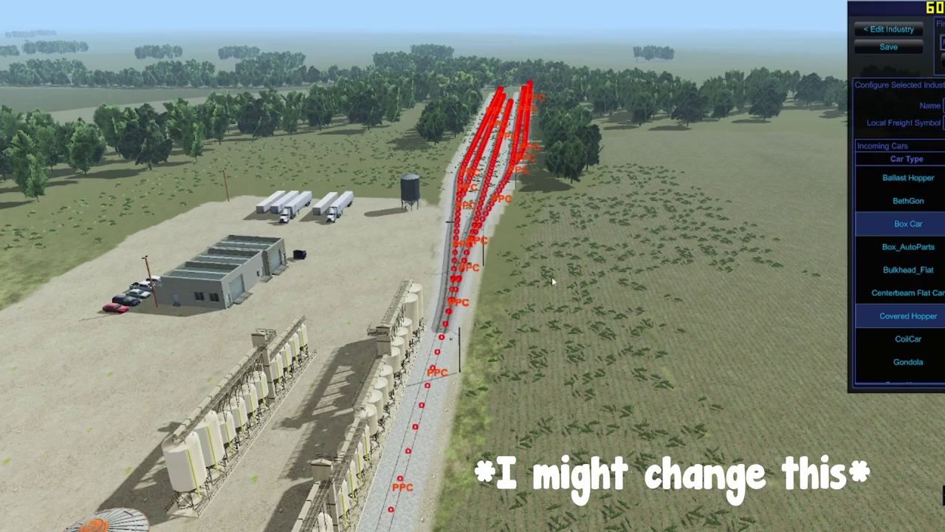
Step: Orbit around the PPC-assigned sidings at the plant, then save the Pilgrim's Pride configuration
scroll(552, 281, "down", 5)
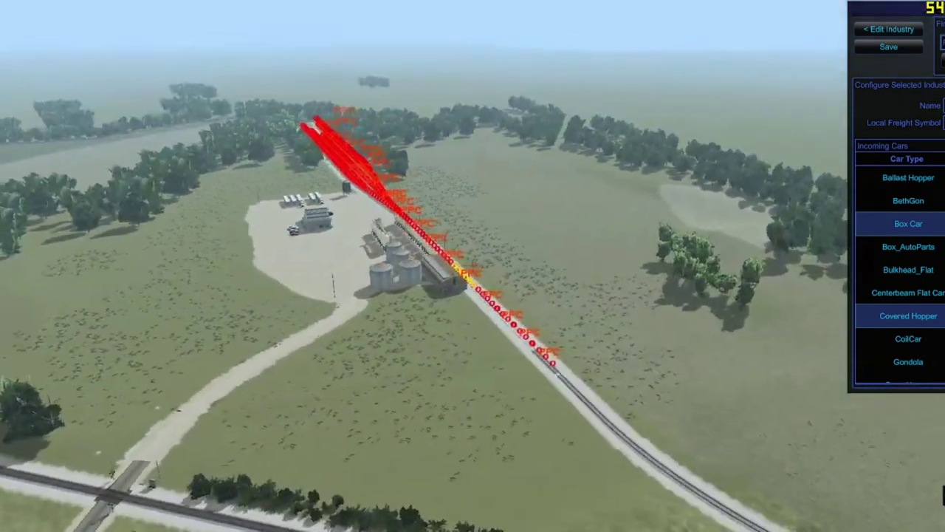
key("Left")
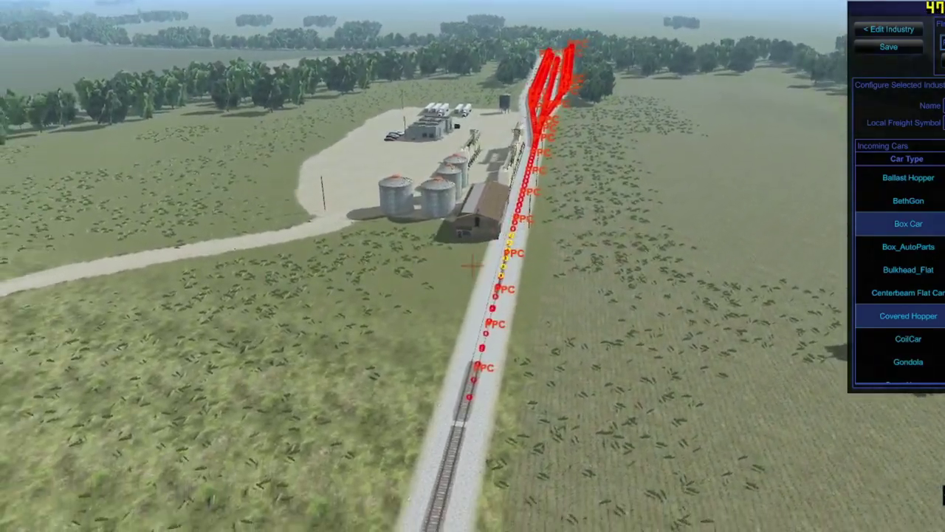
scroll(471, 266, "down", 4)
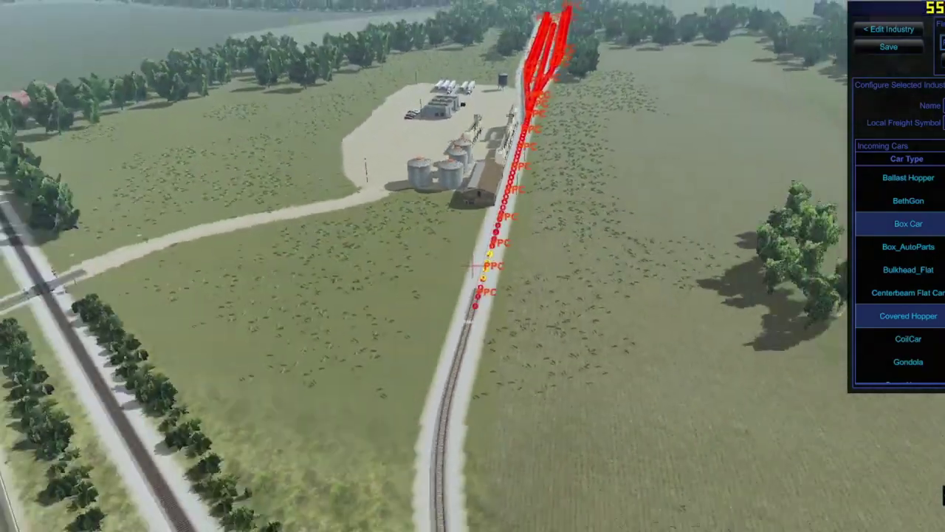
scroll(472, 265, "down", 3)
key("Left")
scroll(472, 266, "up", 2)
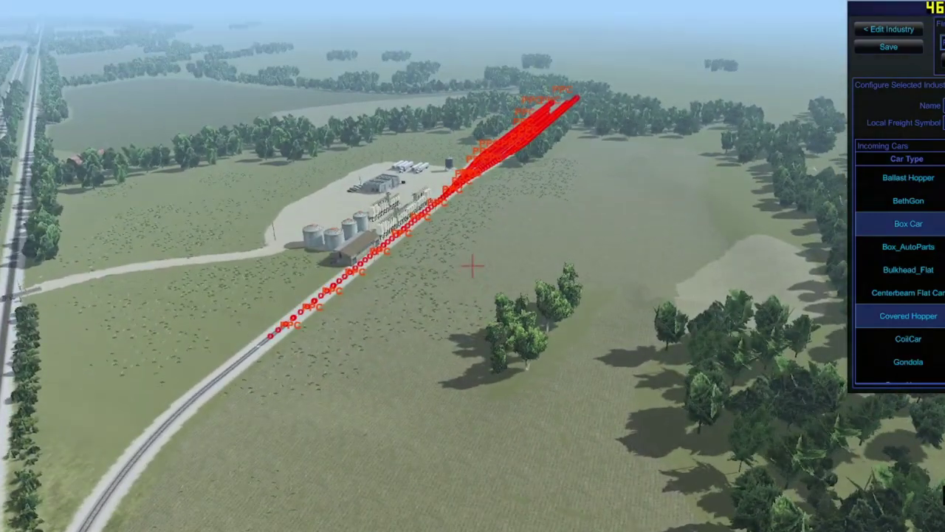
key("Left")
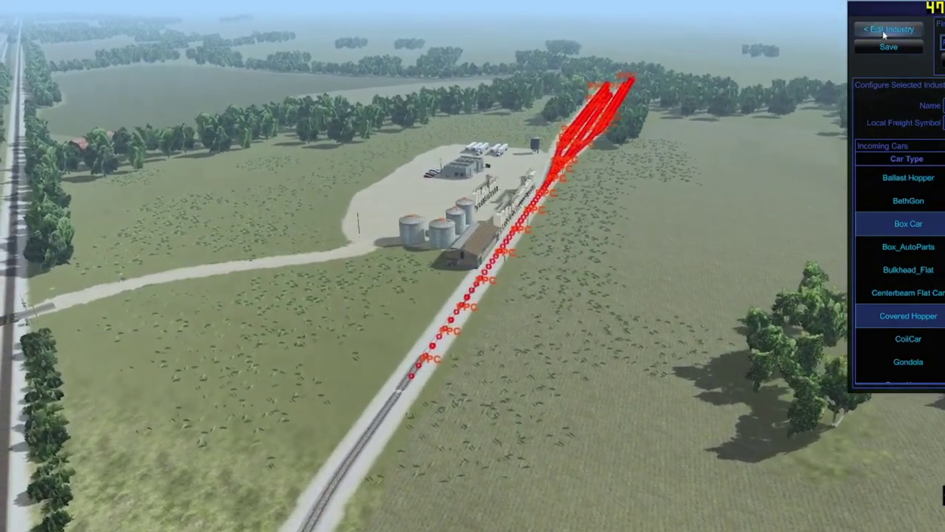
left_click(888, 46)
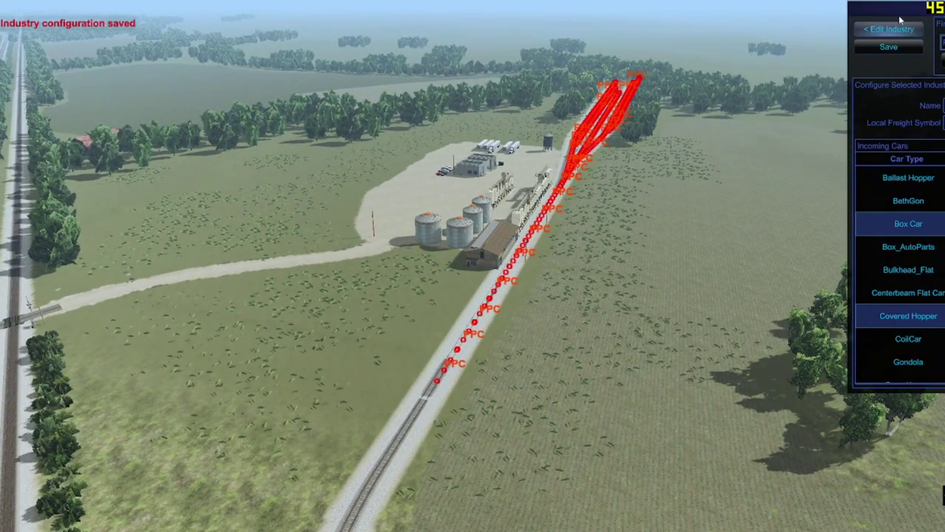
left_click(892, 29)
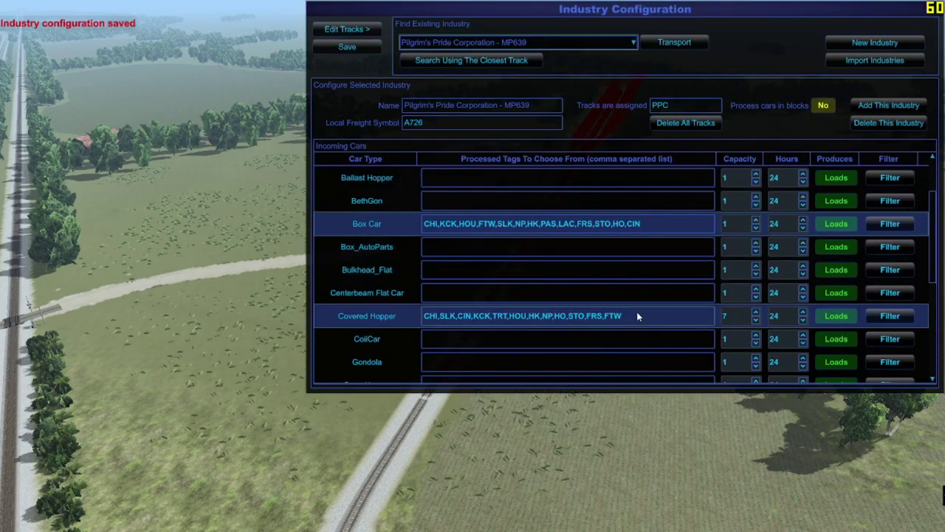
Step: Paste the HAM…MIA tag list into Covered Hopper and Box Car, save, and close the editor
left_click(636, 315)
key("ctrl+a")
type("HAM,NAS,NOL,ATL,CIN,BIR,MOB,SAV,AUG,SLK,MTG,CHI,CHS,MUL,BLD,TPA,MIA")
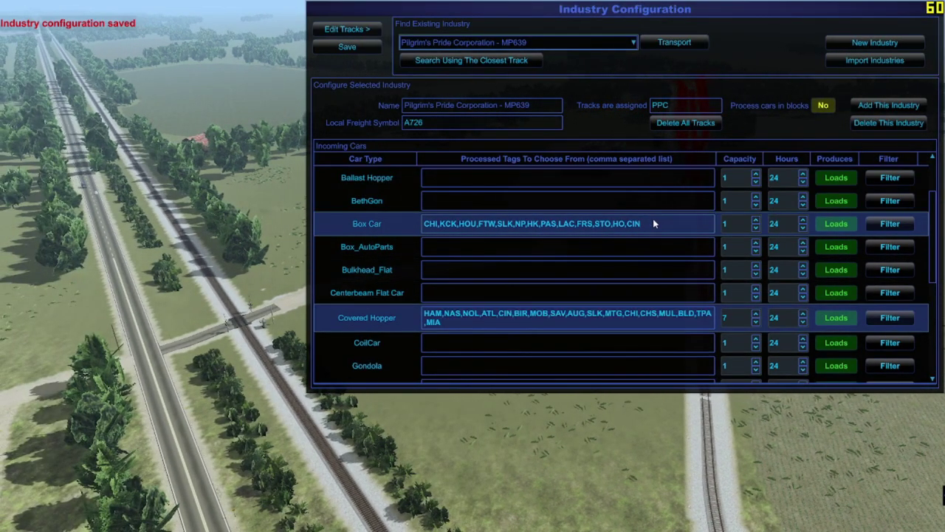
left_click(652, 223)
key("ctrl+a")
type("HAM,NAS,NOL,ATL,CIN,BIR,MOB,SAV,AUG,SLK,MTG,CHI,CHS,MUL,BLD,TPA,MIA")
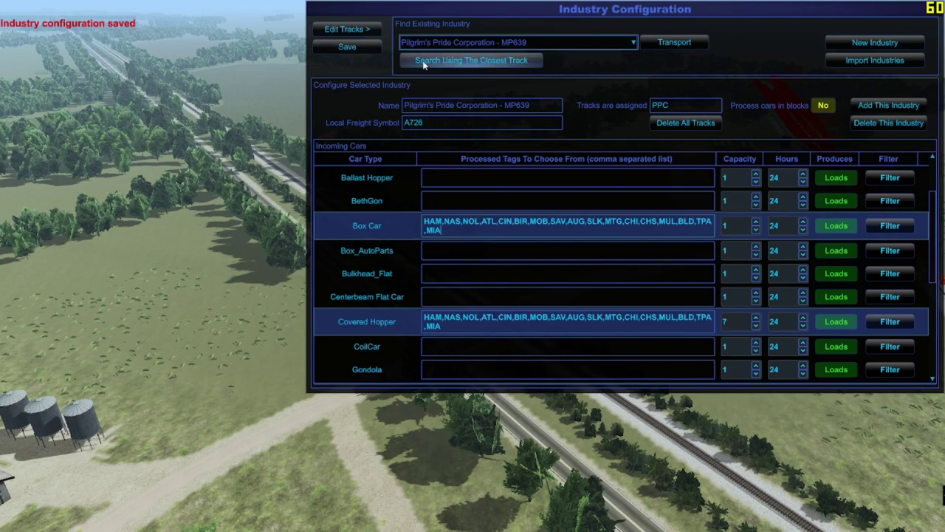
left_click(347, 48)
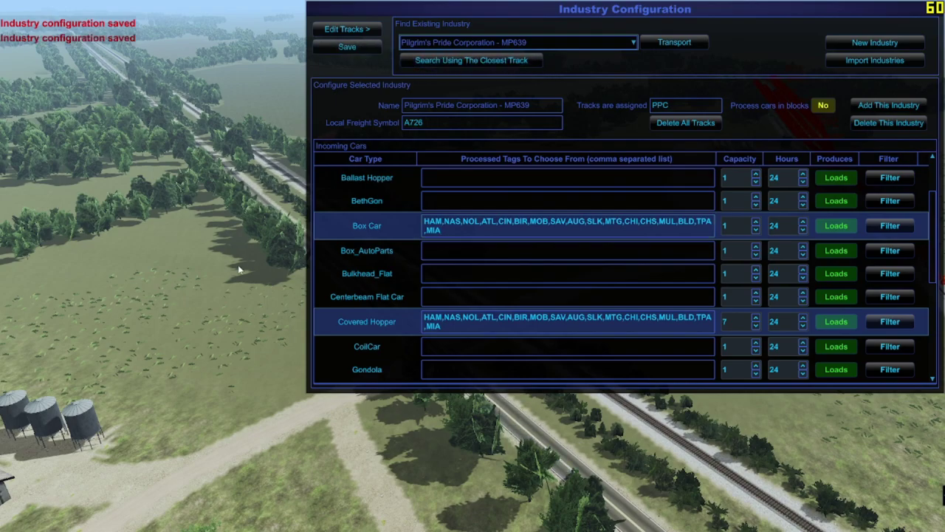
key("Escape")
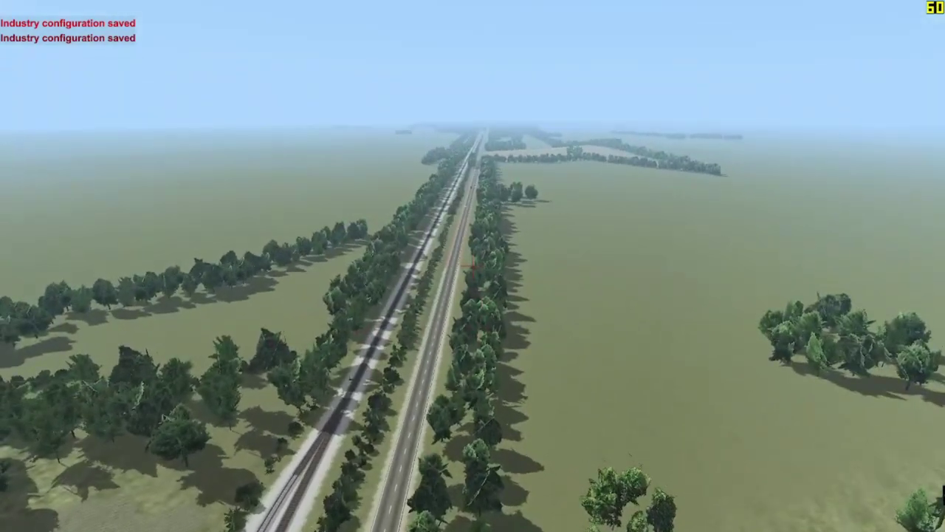
Step: Tilt and rotate the camera so the siding beside the grain silos runs across the view
key("Down")
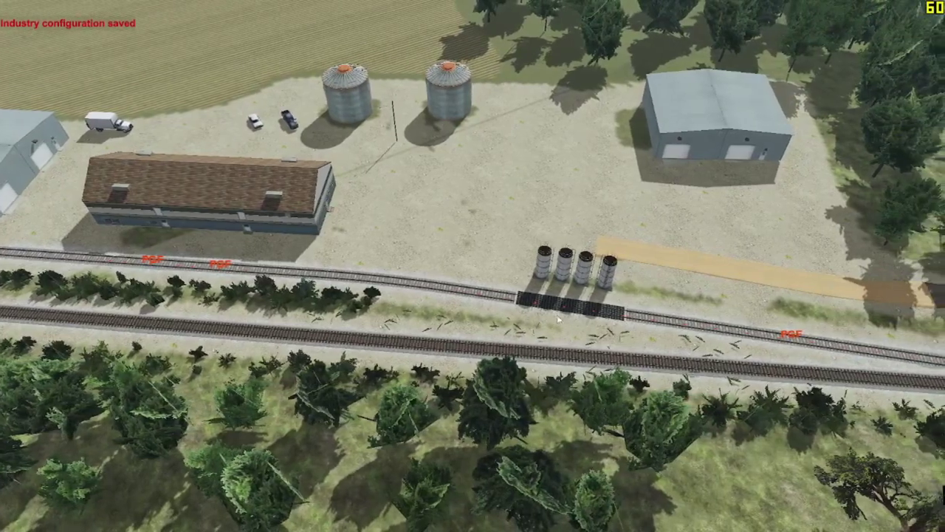
left_click_drag(788, 344, 345, 283)
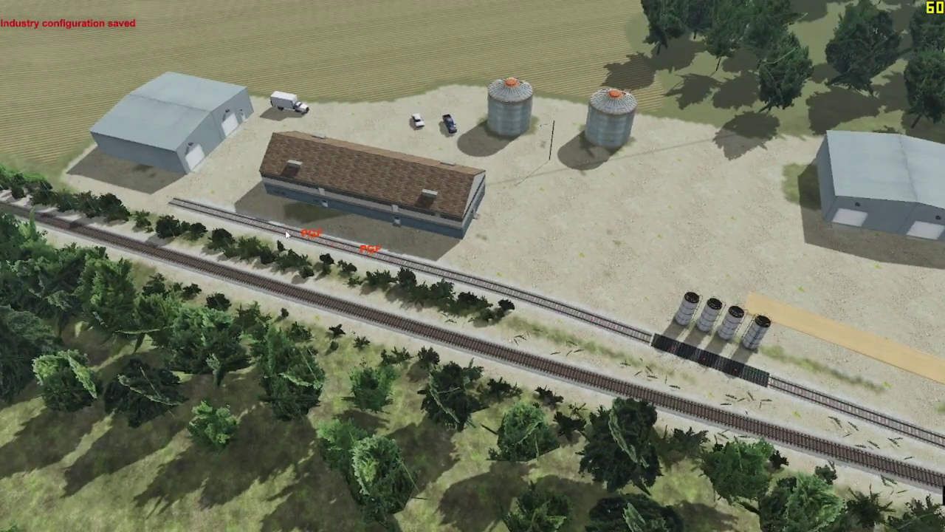
left_click_drag(209, 219, 472, 265)
Step: Open the industry list and review Premium Peanut Growers - Upton and Paulk & Griffin Fertilizer car settings
key("i")
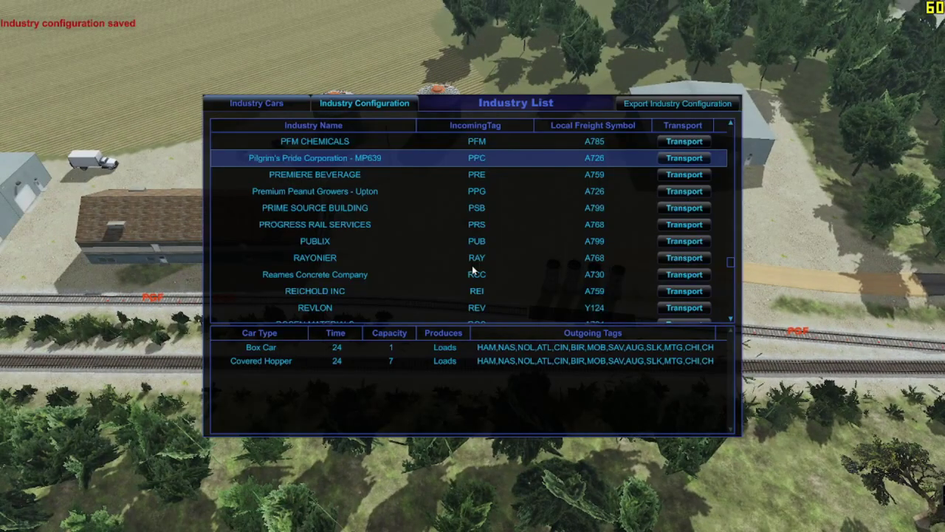
left_click(499, 191)
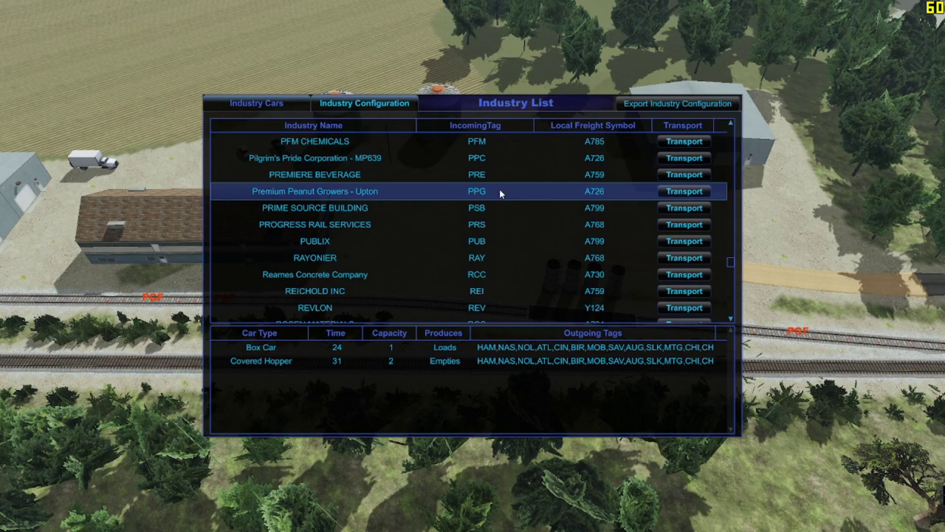
scroll(539, 223, "up", 2)
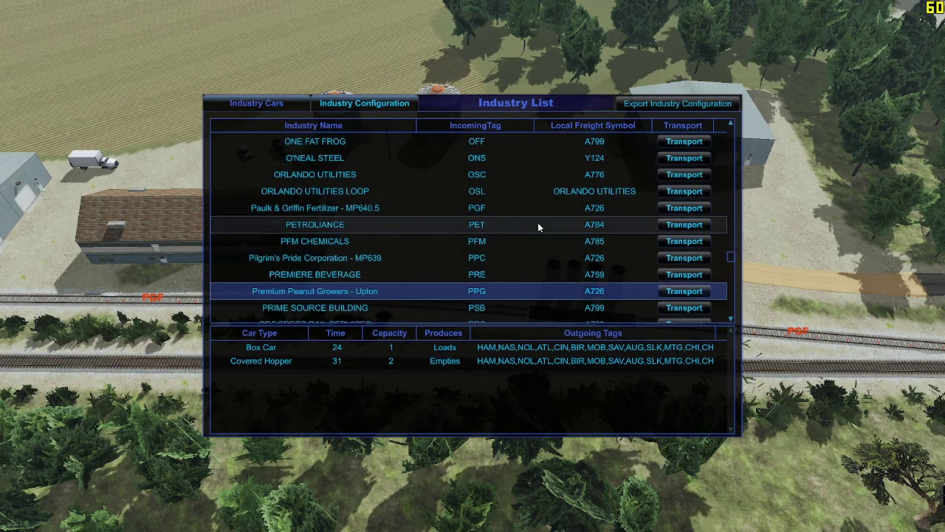
left_click(496, 209)
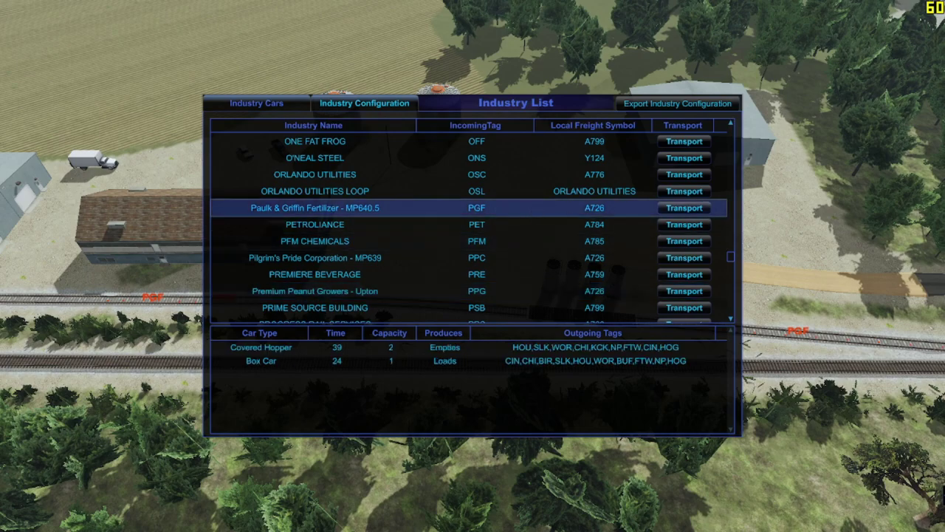
key("alt+Tab")
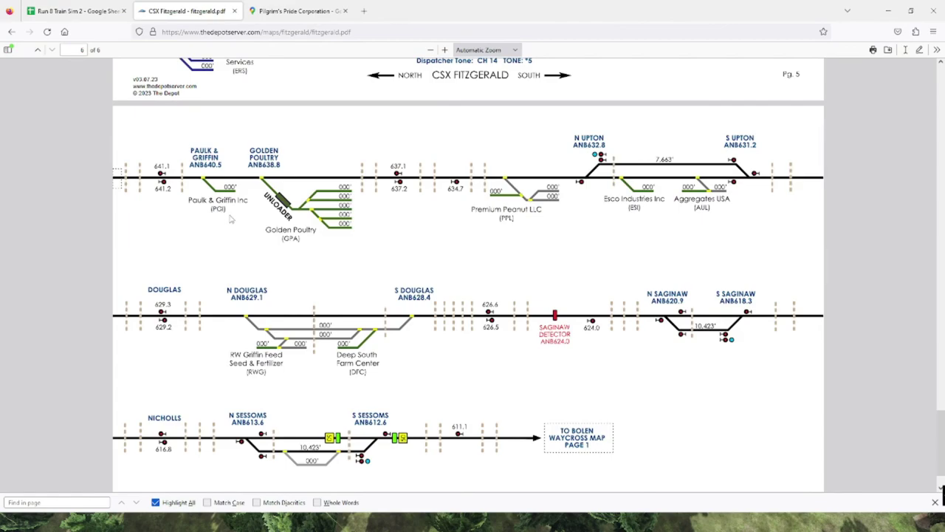
Step: Search Google Maps for 'pAULK AND GRIFF' and select Paulk & Griffin Inc in Ambrose
left_click(274, 9)
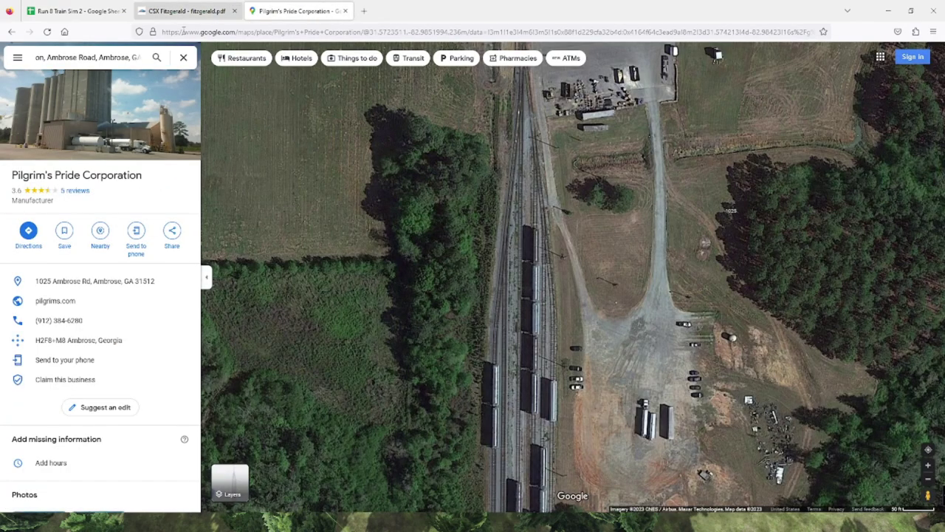
left_click(204, 5)
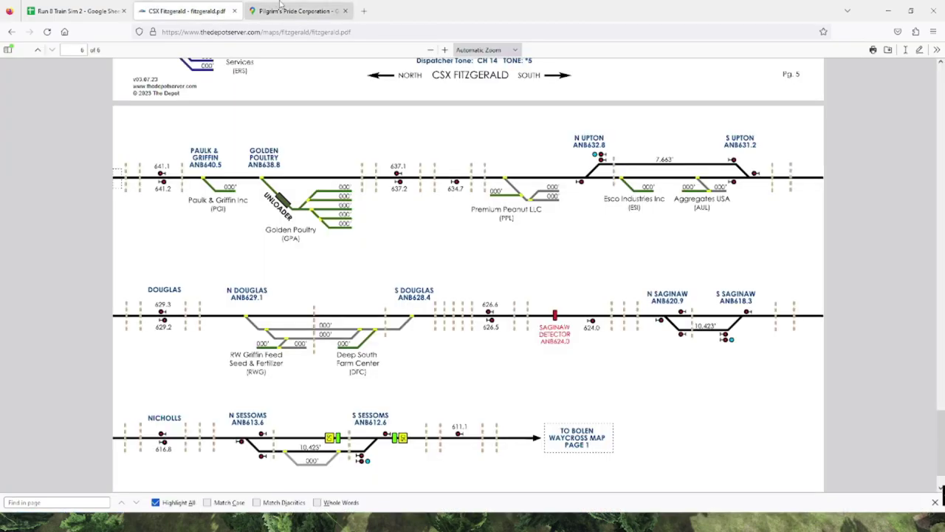
left_click(280, 9)
left_click(138, 56)
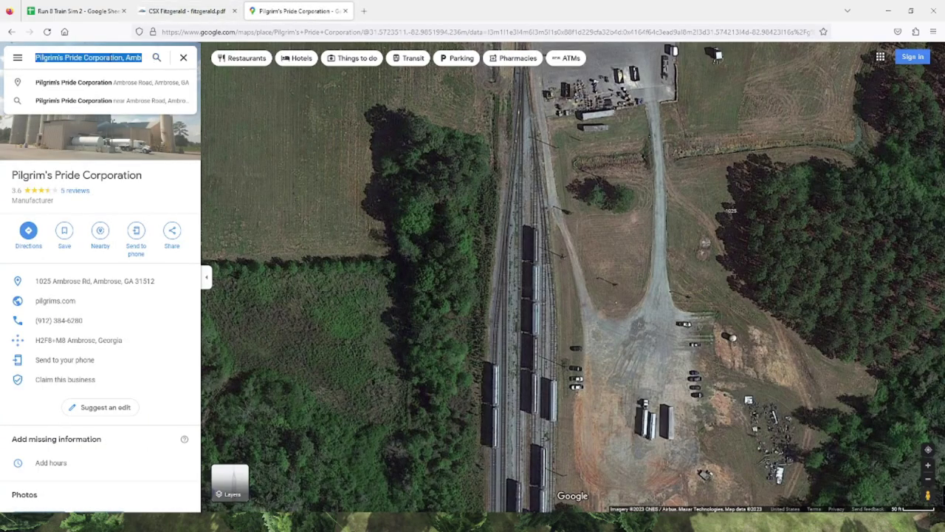
type("pAULK AND GRIF")
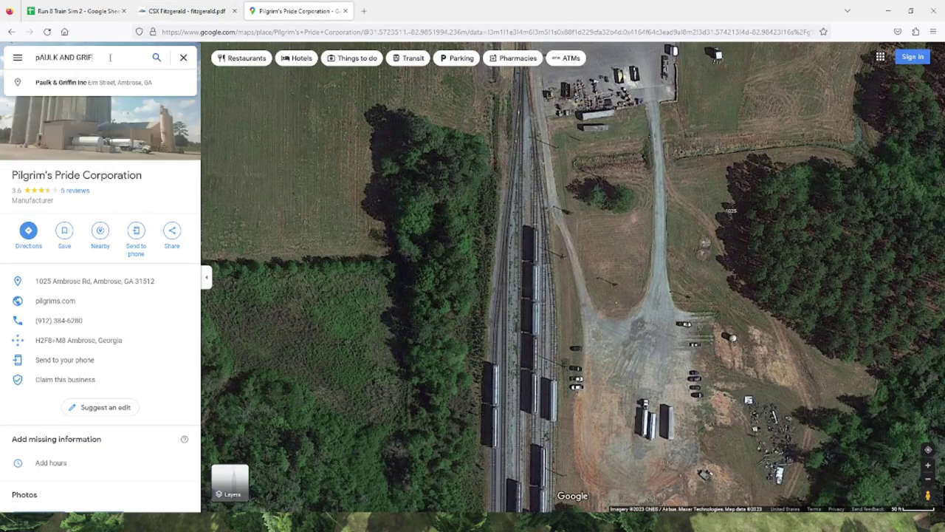
type("F")
left_click(126, 82)
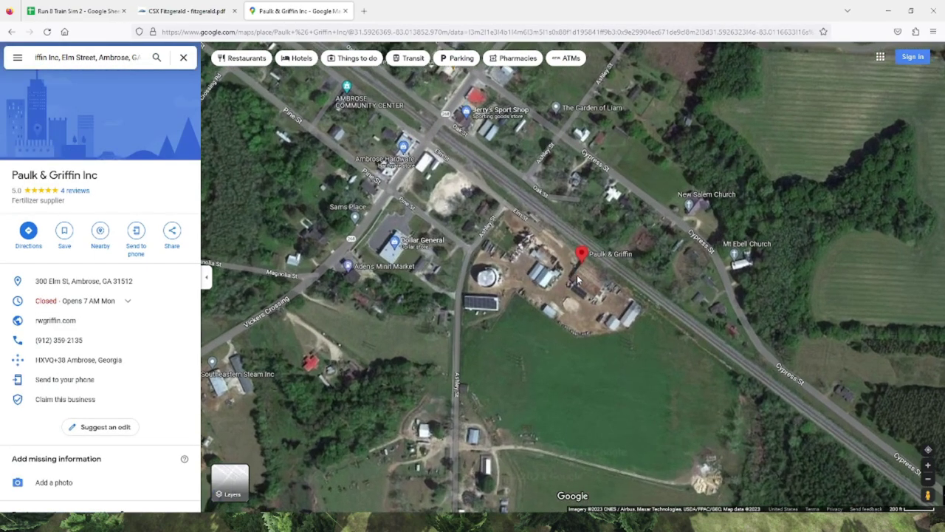
Step: Compare the CSX Fitzgerald track chart with the Run 8 Train Sim 2 spreadsheet, then reopen the simulator's industry list
left_click(196, 6)
left_click(104, 6)
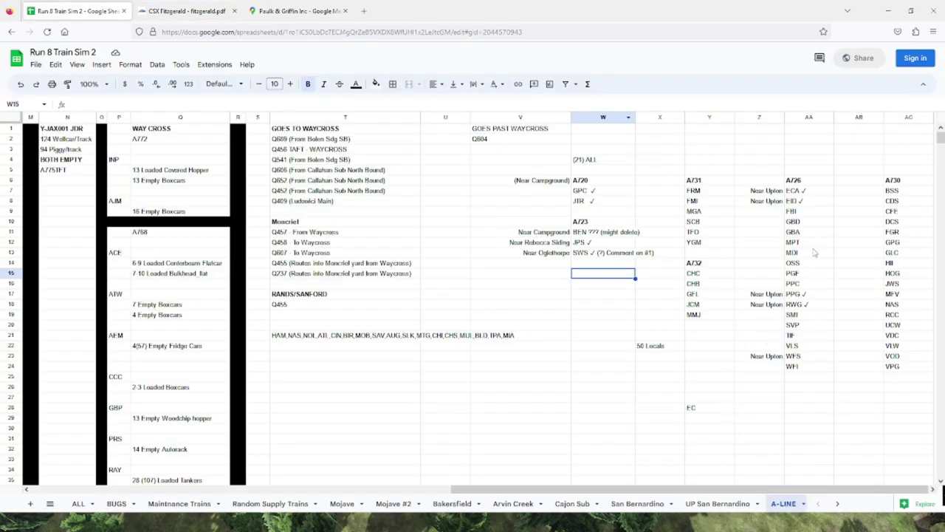
left_click(163, 6)
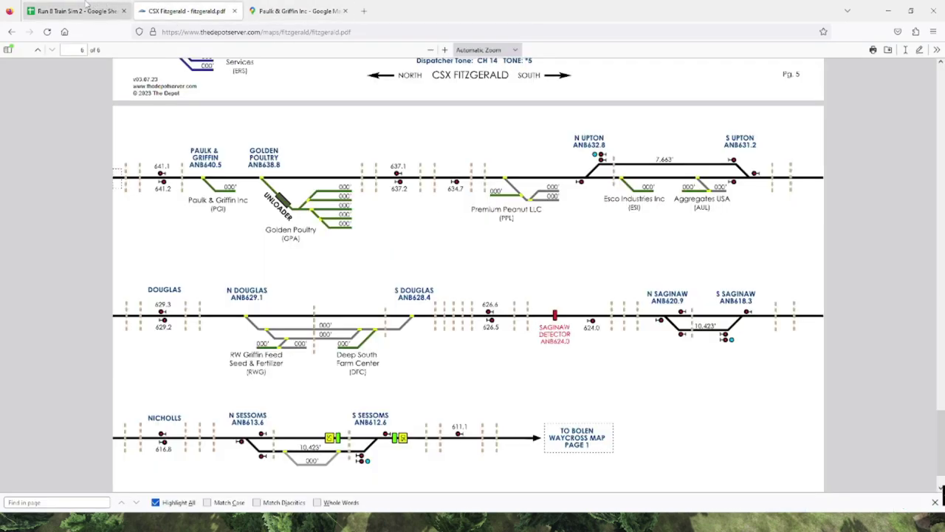
left_click(86, 5)
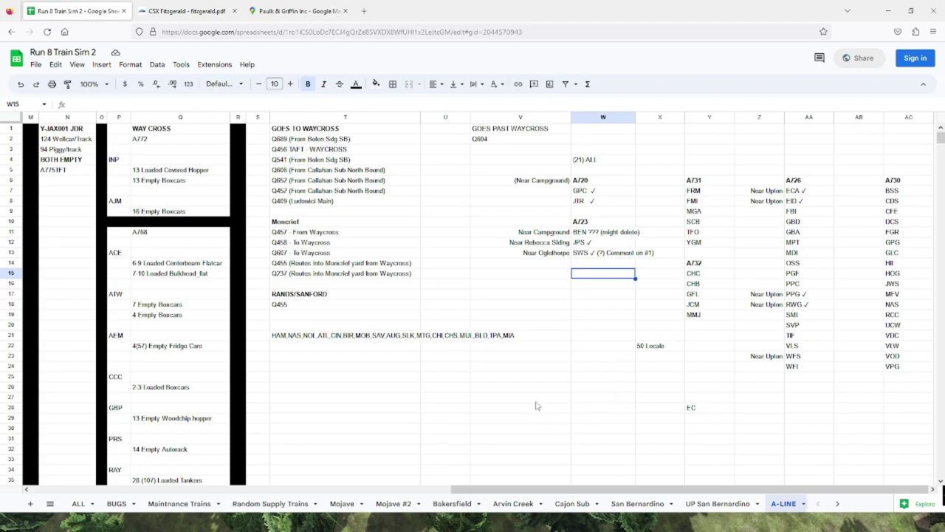
left_click(556, 520)
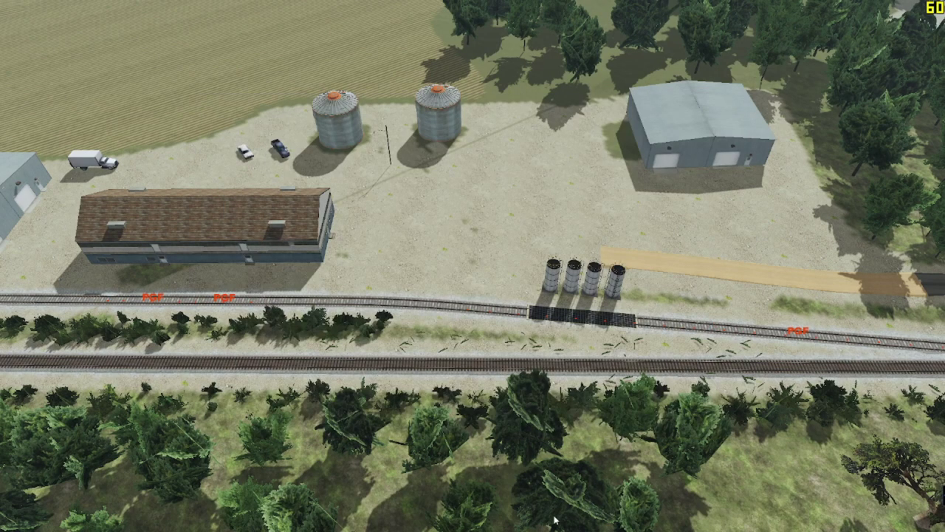
key("ctrl+i")
Step: Check car settings for PUBLIX, Premium Peanut Growers, Pilgrim's Pride Corporation and PFM CHEMICALS
left_click(487, 305)
left_click(450, 263)
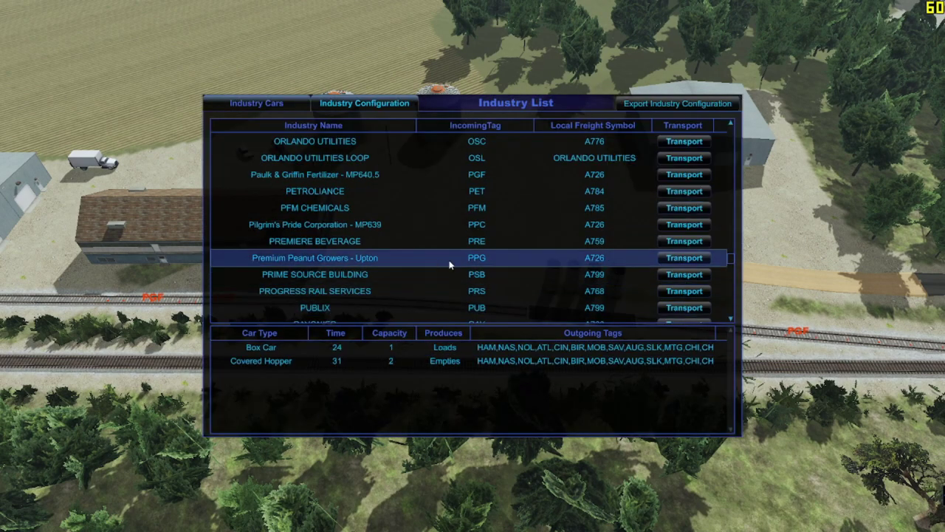
left_click(399, 224)
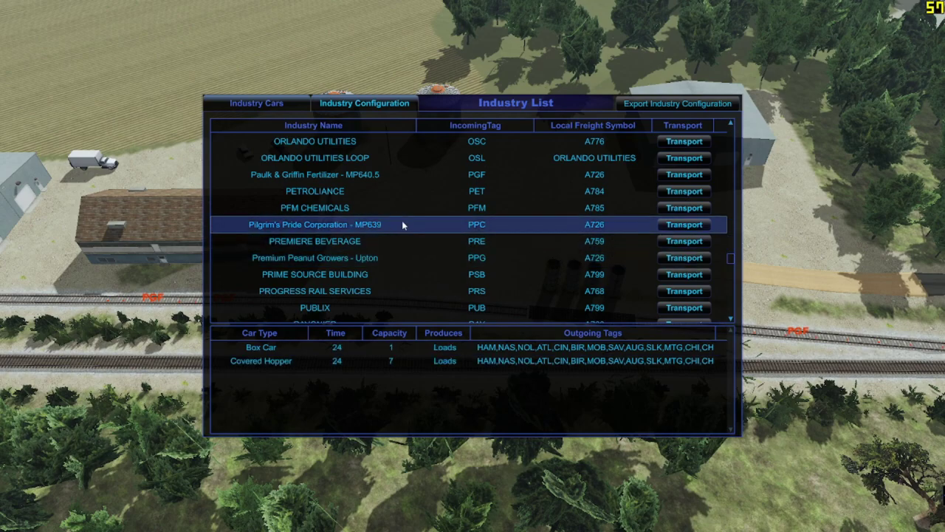
left_click(422, 208)
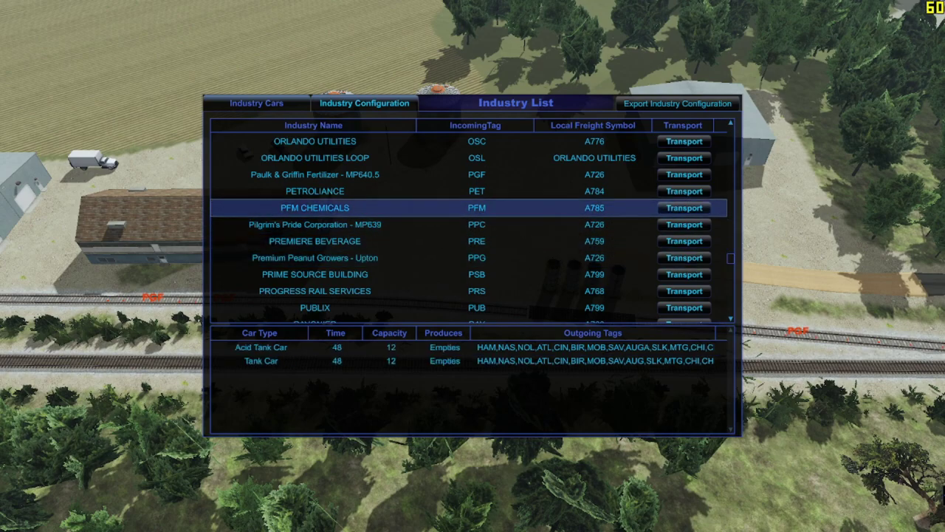
key("alt+Tab")
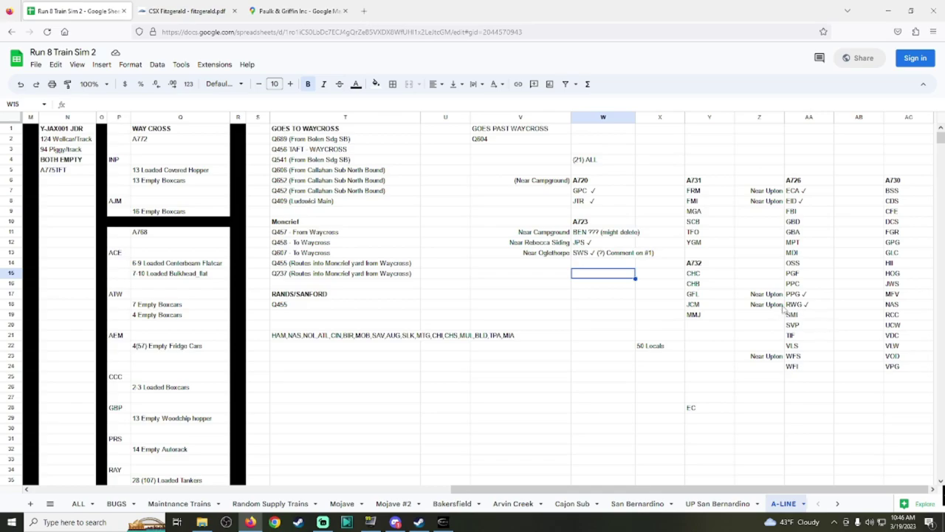
double_click(805, 305)
key("ctrl+c")
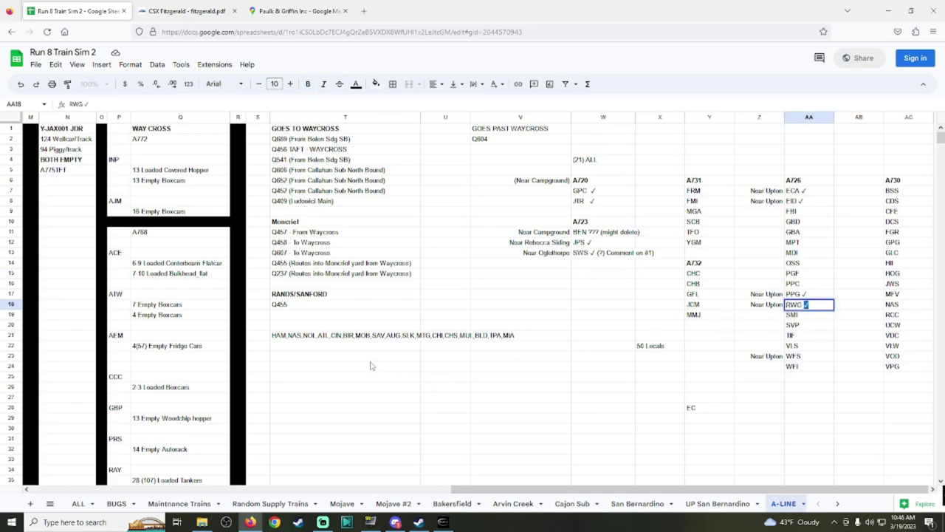
Step: Clear the pasted station codes from cell T24 and revisit the RWG entry in AA18
left_click(312, 366)
type("HAM,NAS,NOL,ATL,CIN,BIR,MOB,SAV,AUG,SLK,MTG,CHI,CHS,MUL,BLD,TPA,MIA")
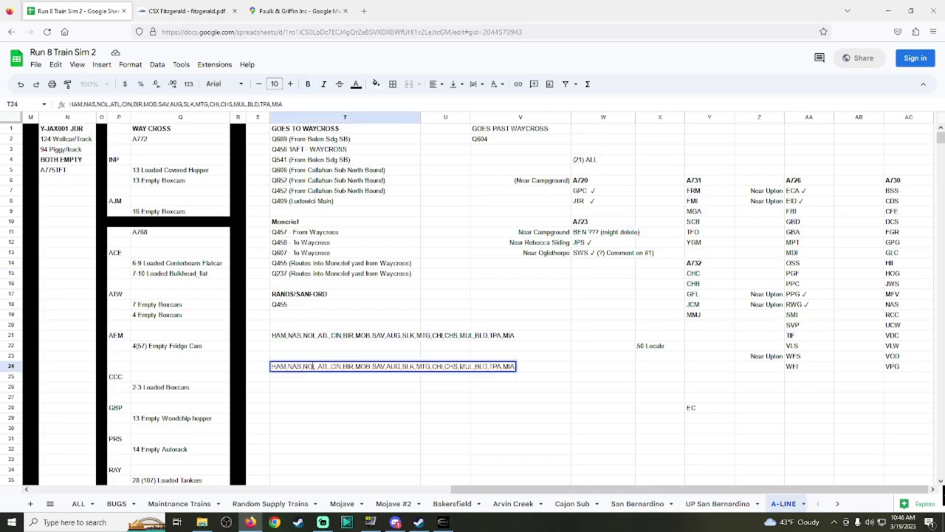
key("ctrl+a")
key("BackSpace")
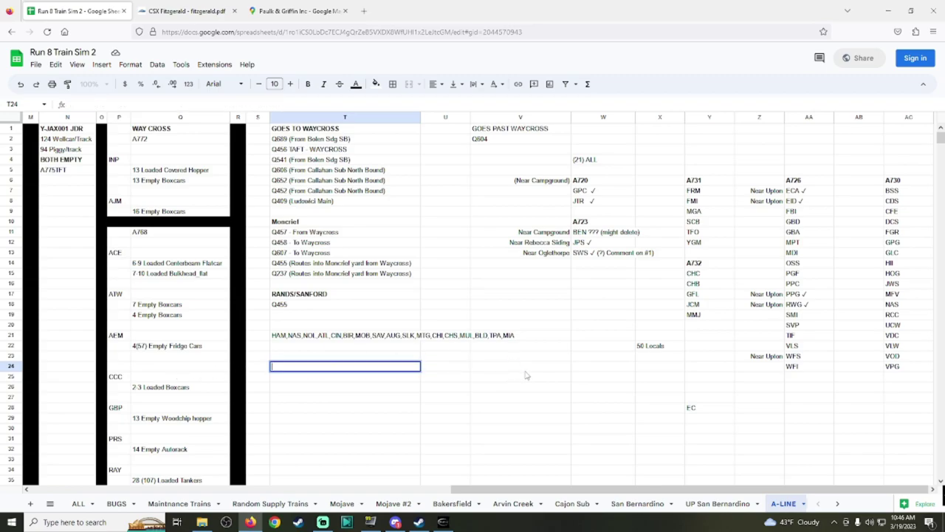
left_click(525, 369)
double_click(809, 304)
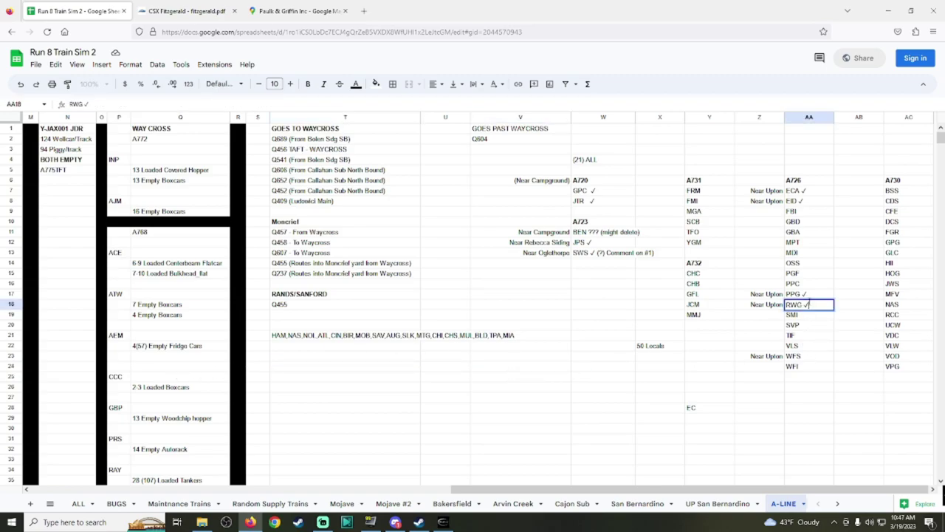
left_click(807, 304)
Step: Append a check mark to PPC in AA16 and WFS in AA23
double_click(808, 284)
key("ctrl+v")
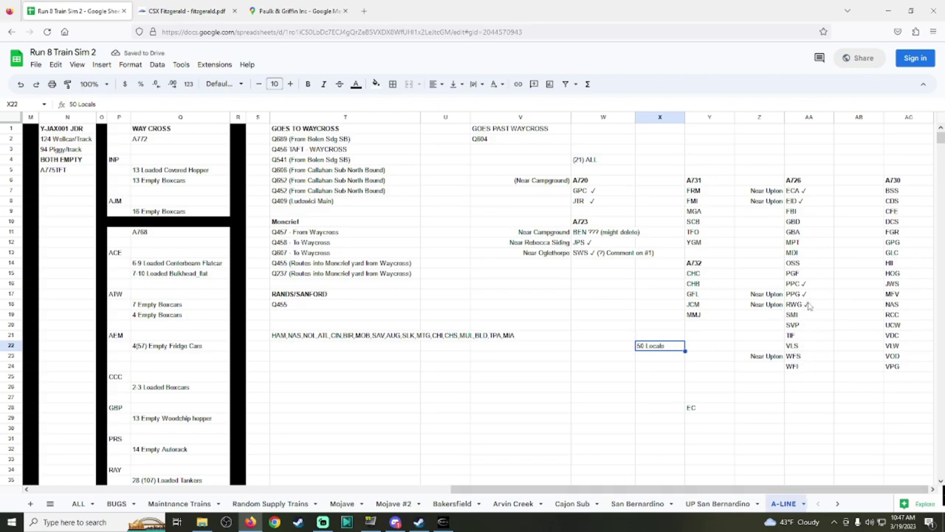
left_click(808, 357)
key("Return")
key("ctrl+v")
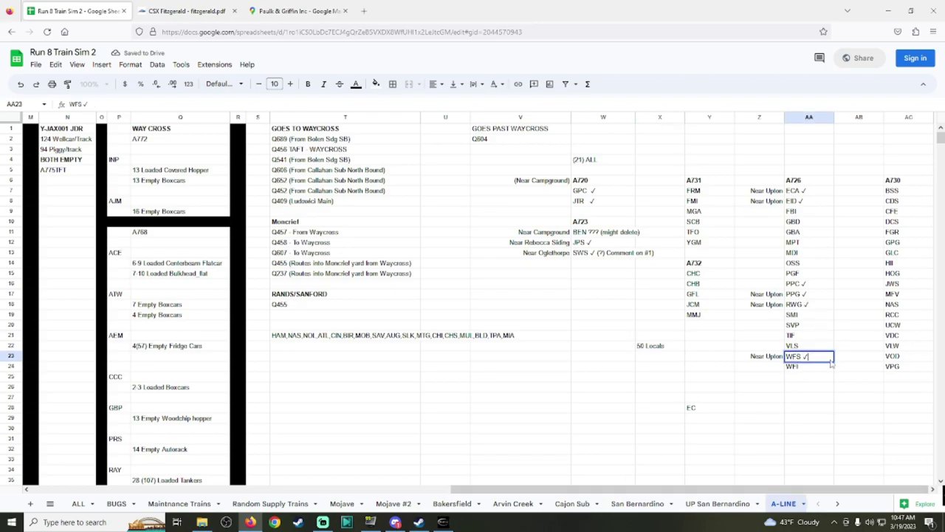
left_click(442, 522)
Step: Look over Paulk & Griffin Fertilizer's Covered Hopper and Box Car entry, then show its Ambrose map
scroll(600, 223, "down", 2)
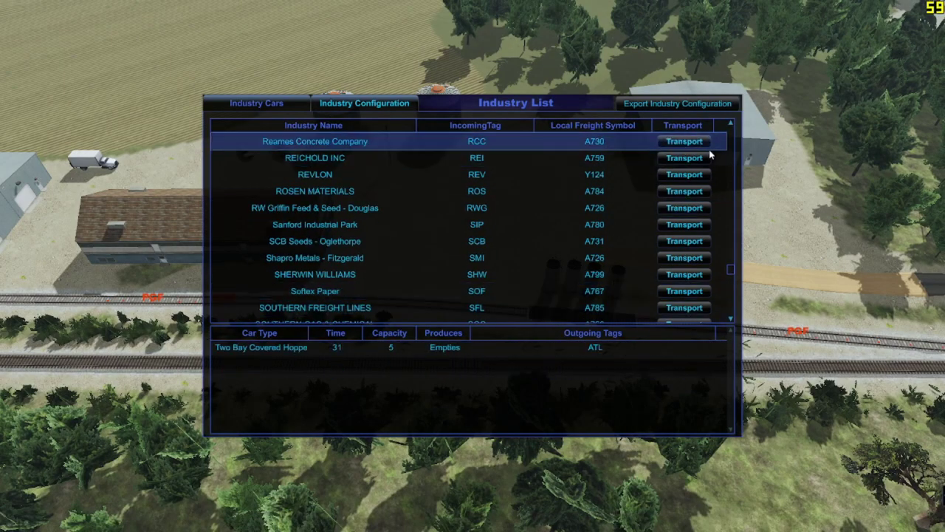
scroll(599, 223, "up", 4)
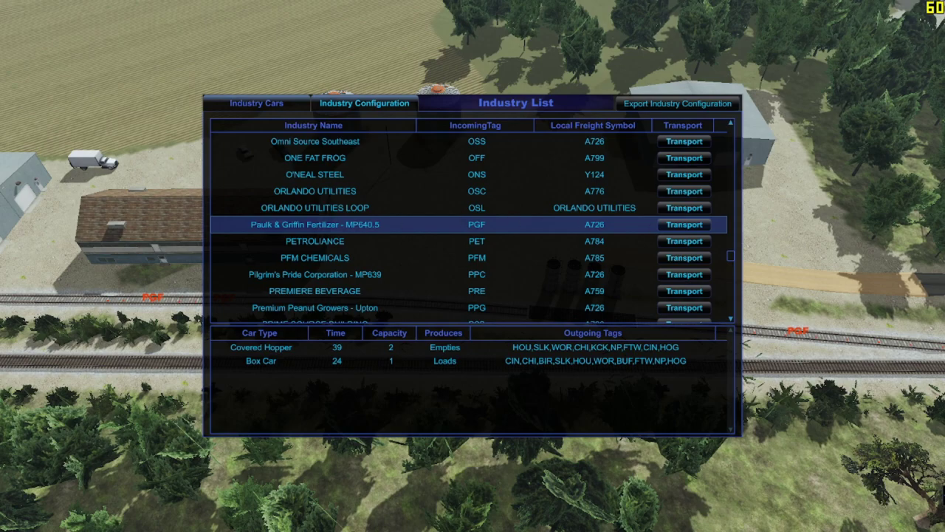
key("alt+Tab")
left_click(319, 6)
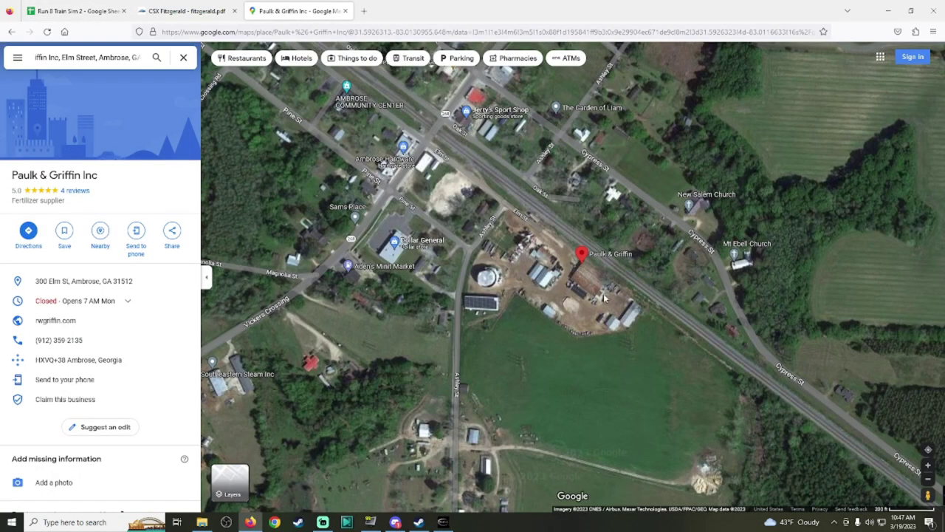
Step: Zoom into the Ambrose site and inspect Street View around the hopper car and Elm St tanks
scroll(604, 298, "up", 5)
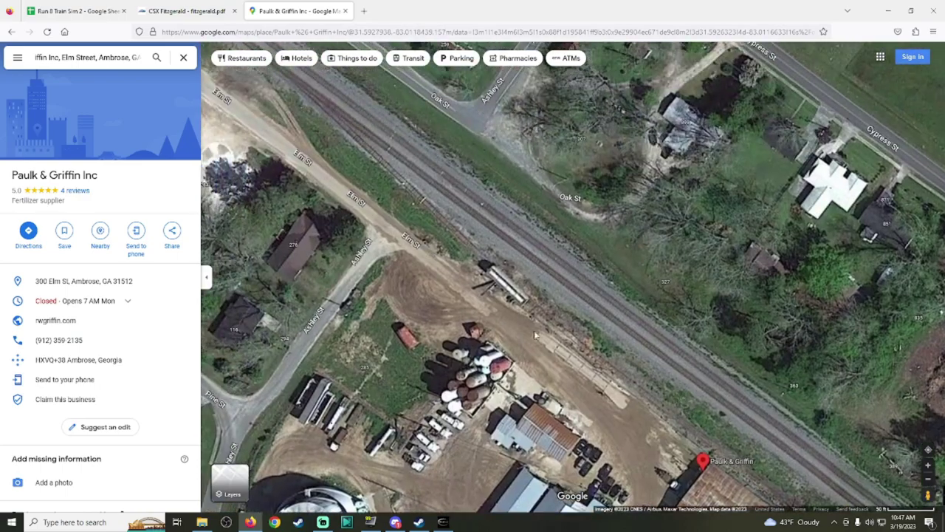
scroll(534, 335, "up", 2)
scroll(483, 109, "up", 1)
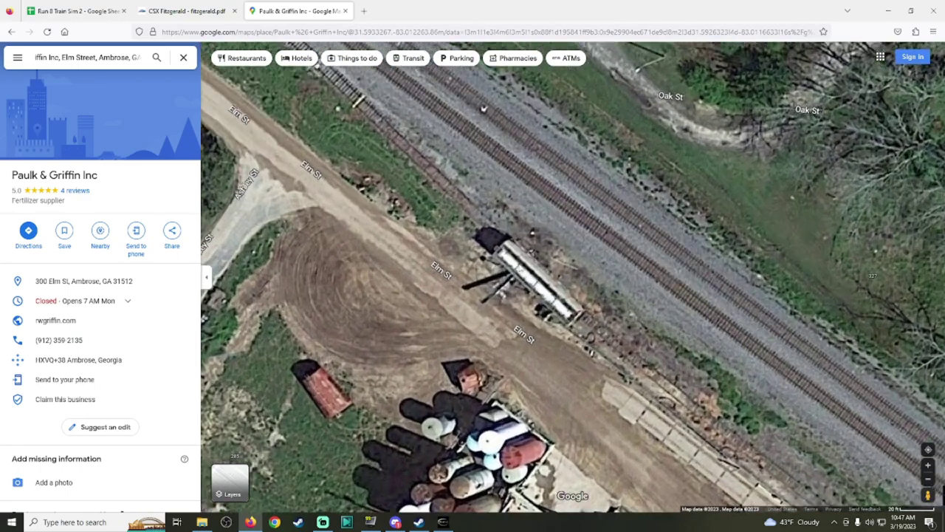
scroll(583, 346, "up", 1)
scroll(579, 327, "down", 3)
left_click_drag(579, 327, 635, 386)
left_click_drag(928, 495, 477, 274)
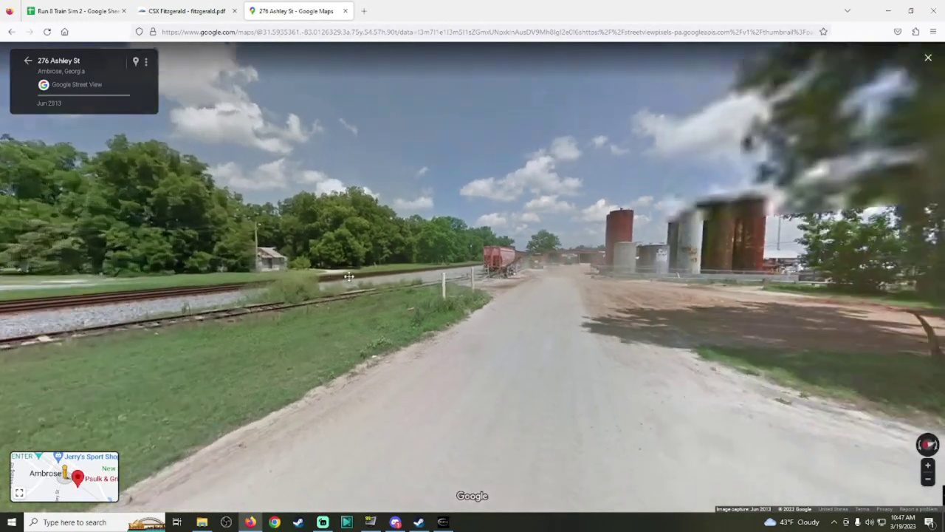
left_click(502, 262)
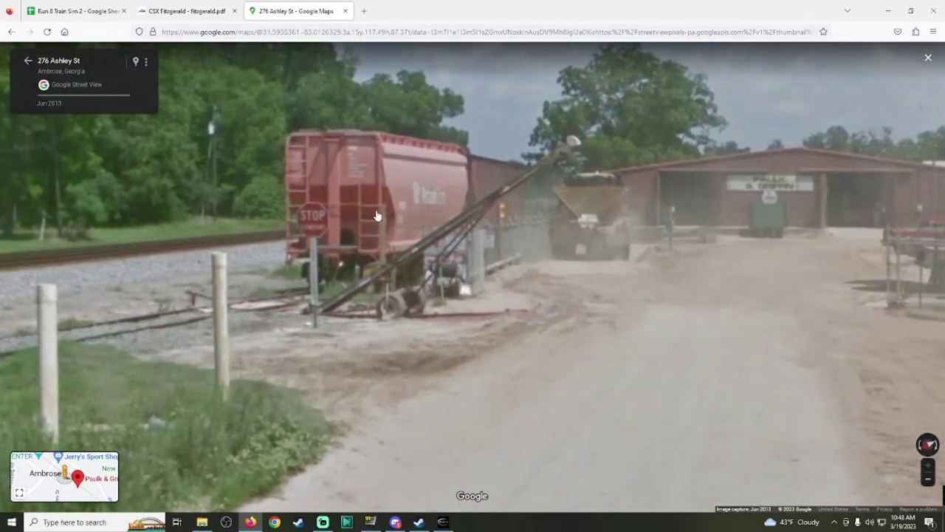
left_click_drag(375, 214, 943, 180)
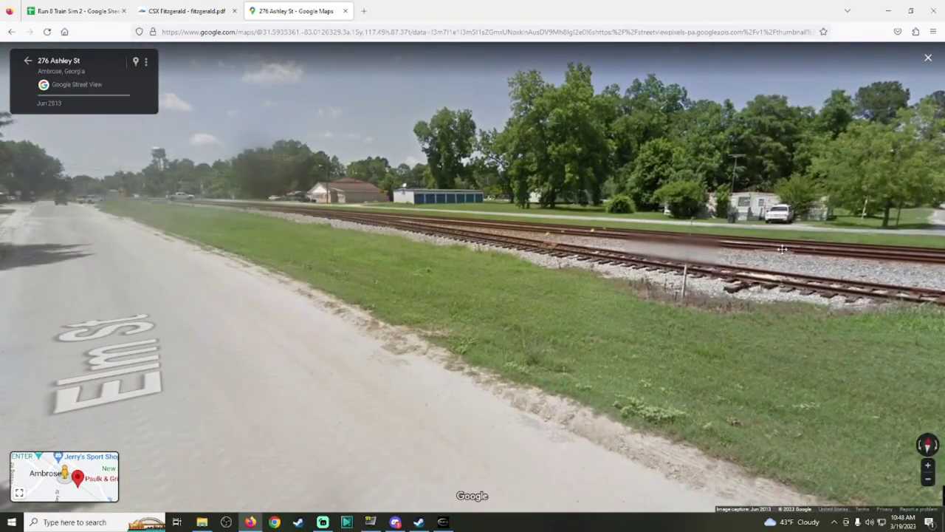
left_click_drag(738, 221, 171, 233)
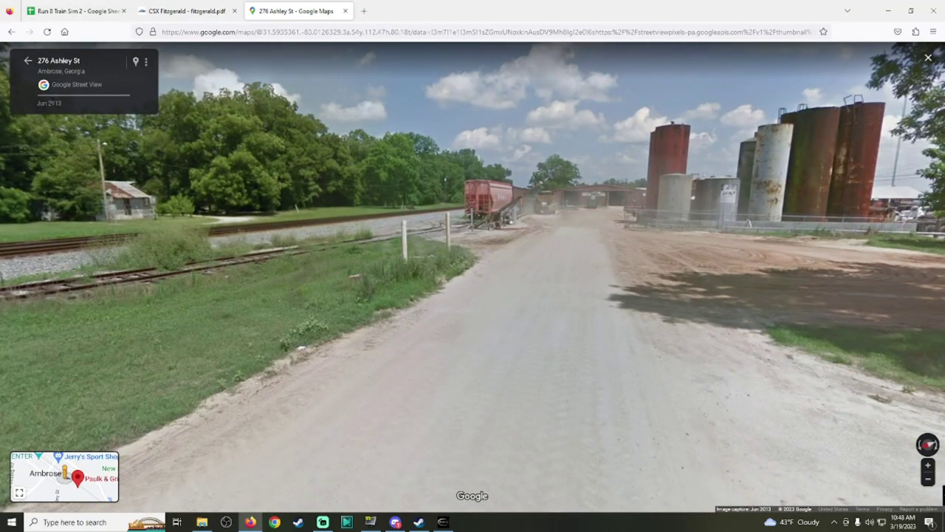
left_click(28, 60)
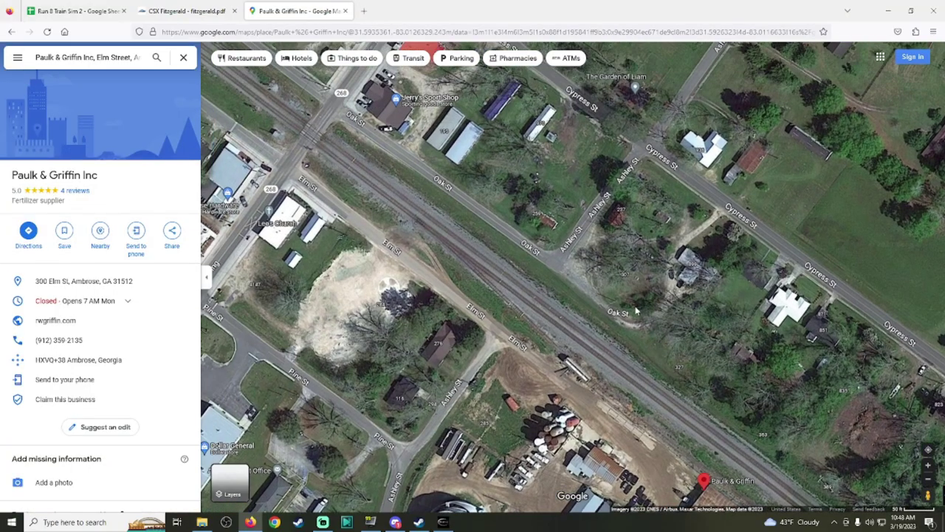
left_click_drag(928, 493, 553, 236)
left_click_drag(133, 299, 399, 299)
scroll(397, 299, "up", 4)
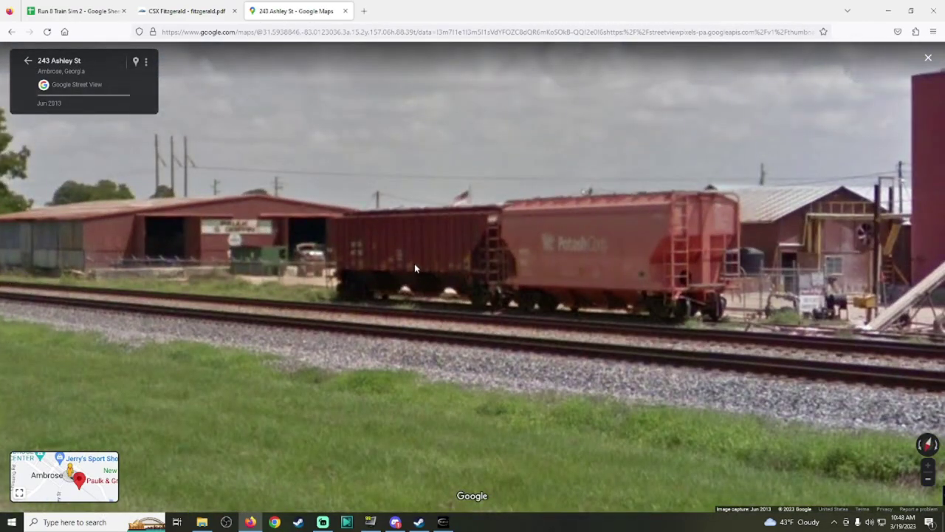
left_click_drag(414, 263, 730, 266)
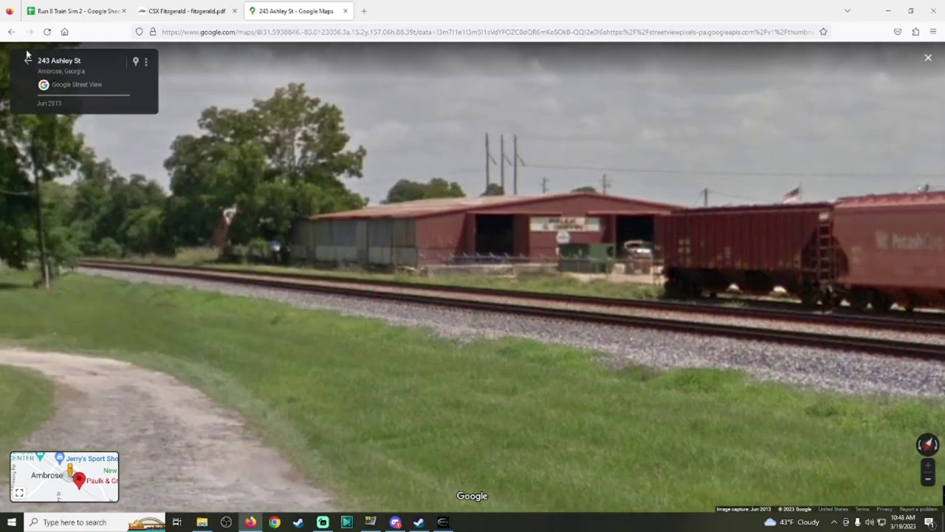
left_click(29, 62)
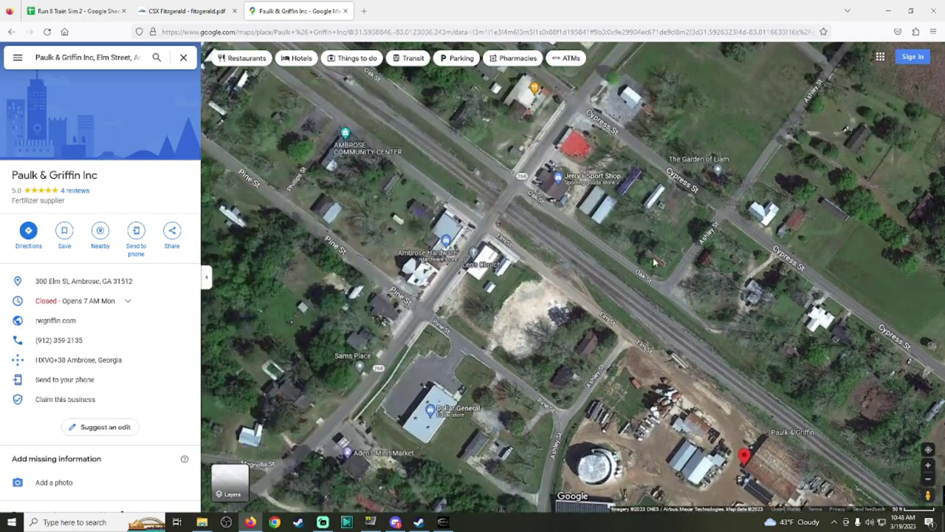
Step: Look down the tracks in Street View, comparing Jun 2013, Mar 2008 and Nov 2018 imagery
left_click_drag(928, 495, 500, 193)
left_click_drag(849, 303, 495, 305)
scroll(495, 304, "up", 5)
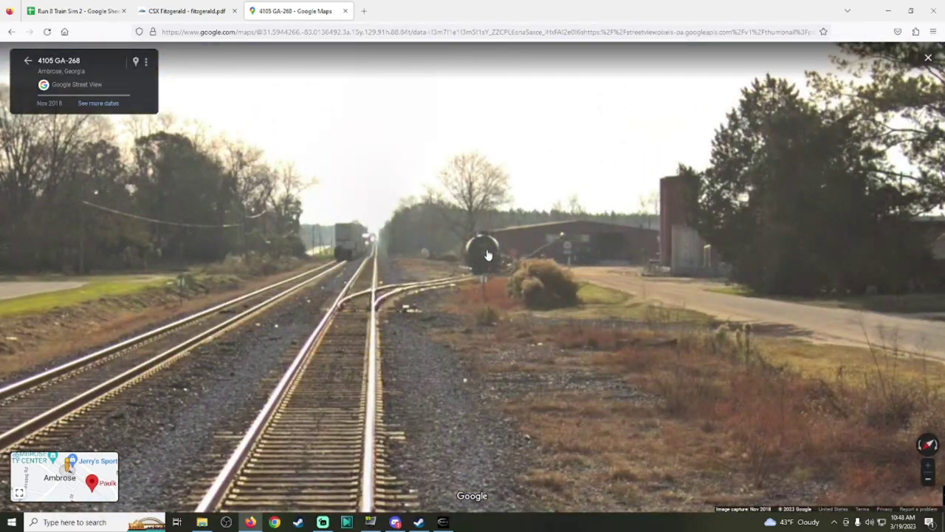
left_click(94, 104)
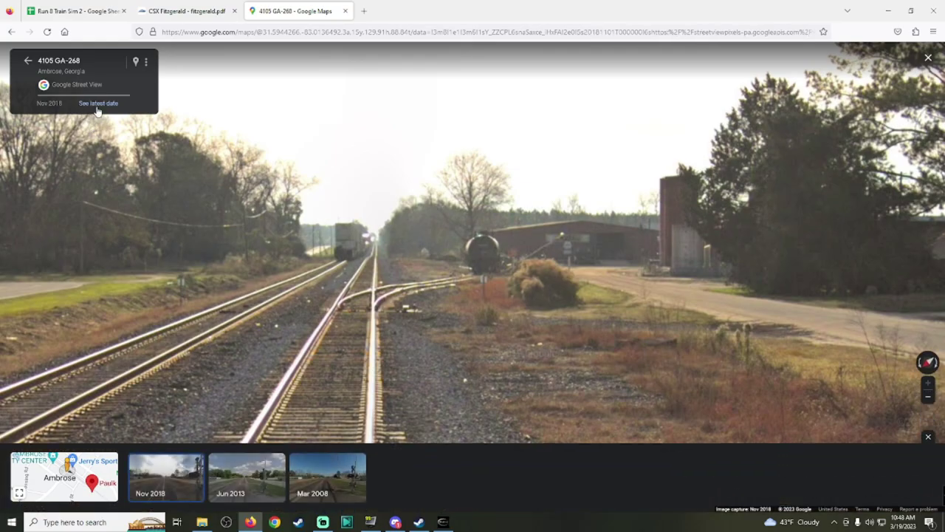
left_click(263, 482)
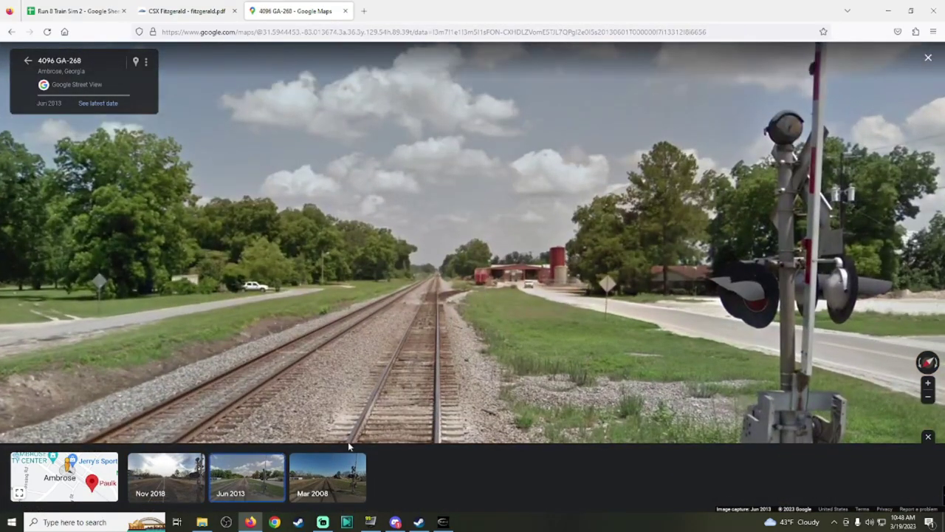
left_click(344, 462)
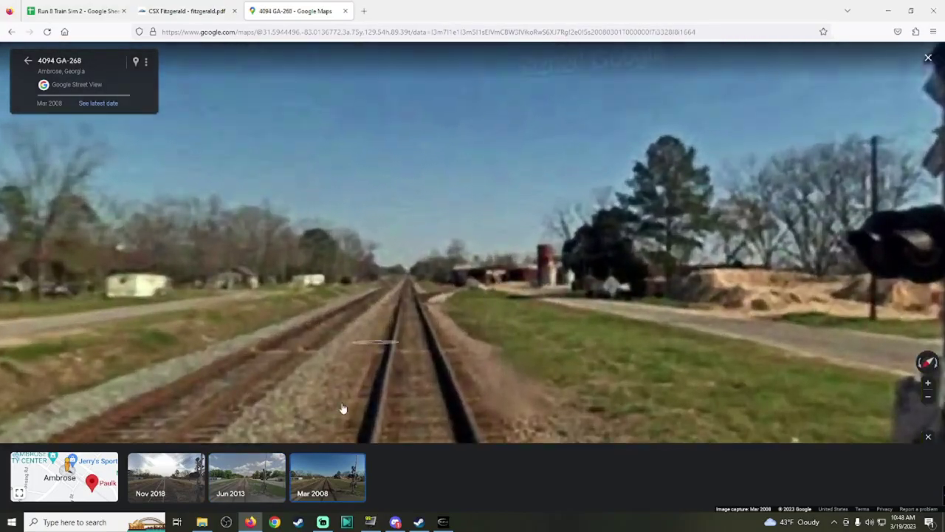
left_click(177, 476)
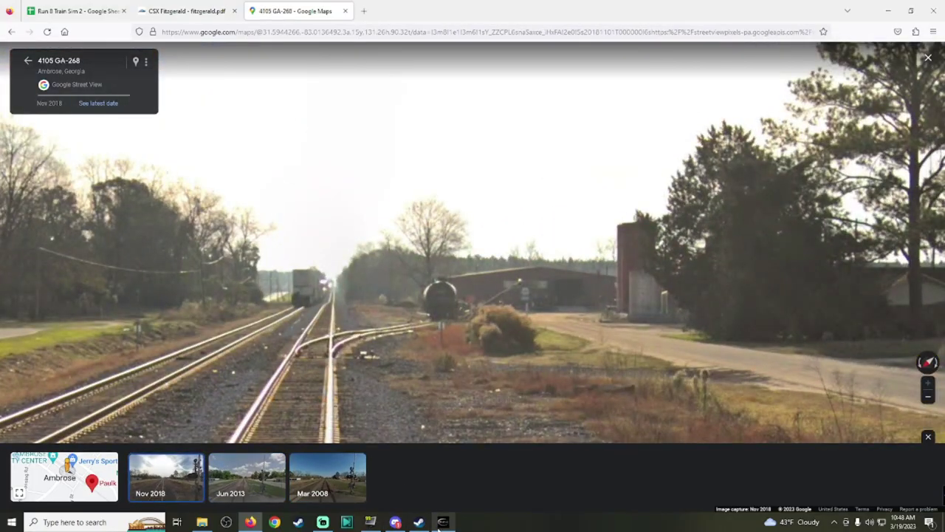
Step: Close the simulator's Industry List, then copy the destination-tag list from spreadsheet cell T21
left_click(443, 522)
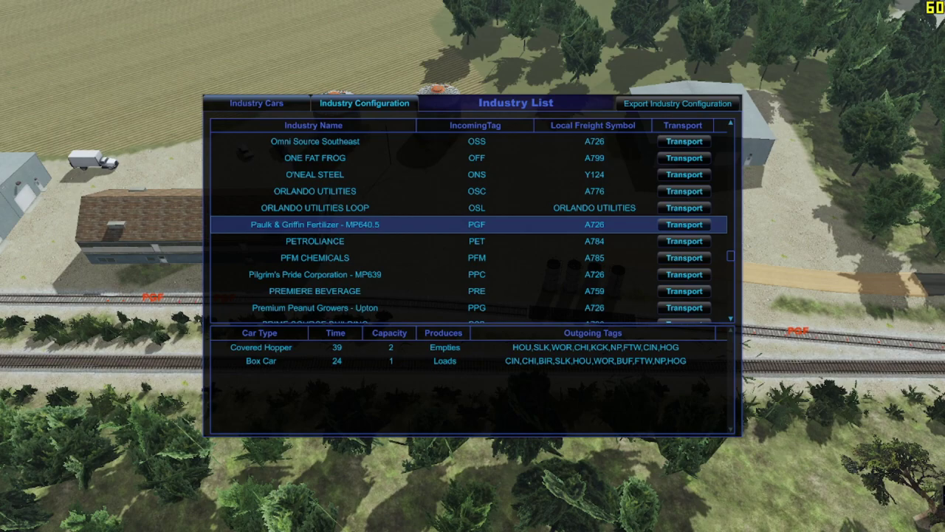
key("Escape")
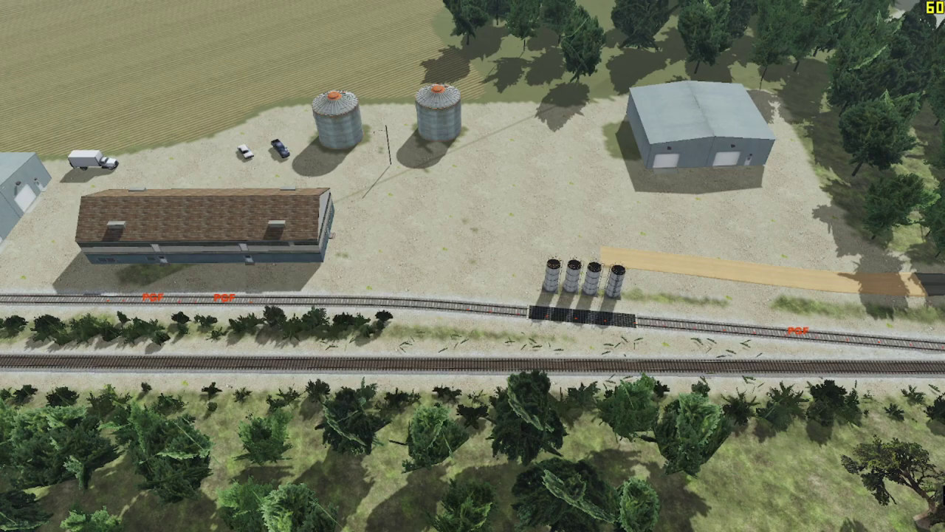
key("alt+Tab")
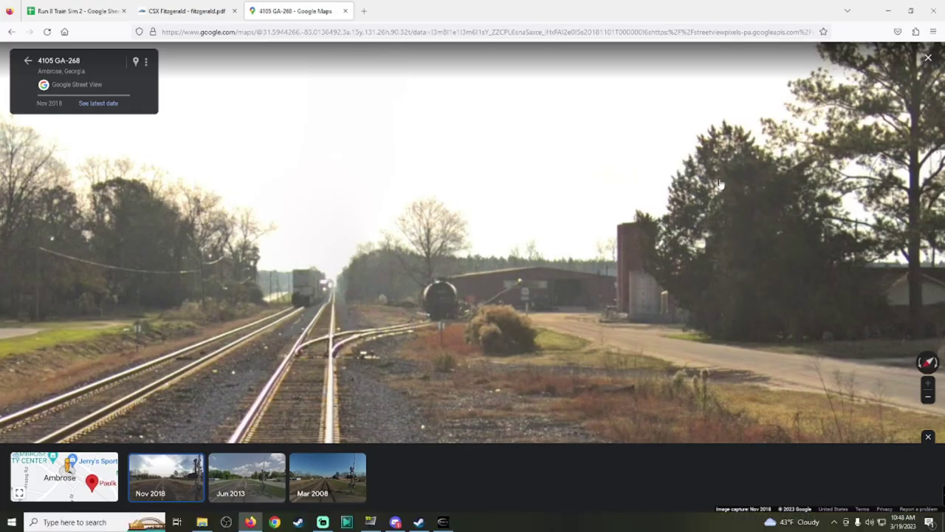
left_click(74, 11)
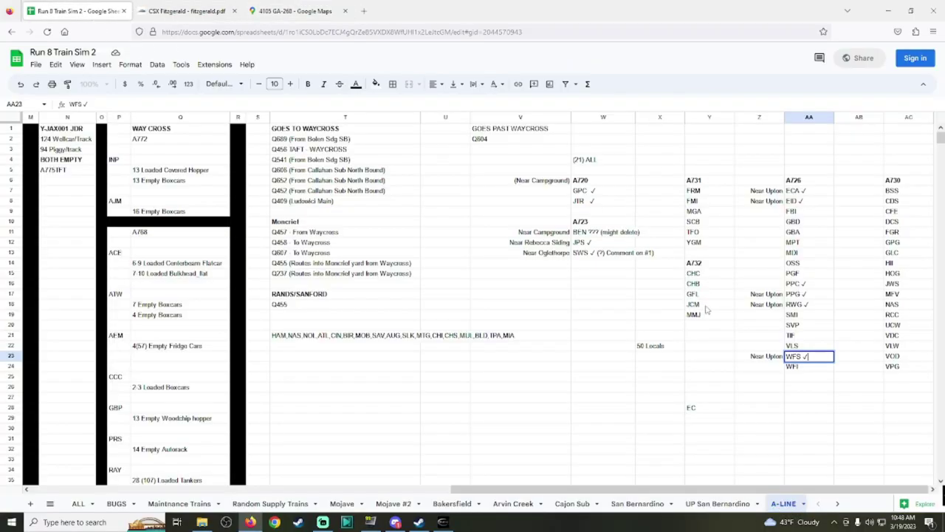
left_click(524, 334)
double_click(355, 338)
key("ctrl+a")
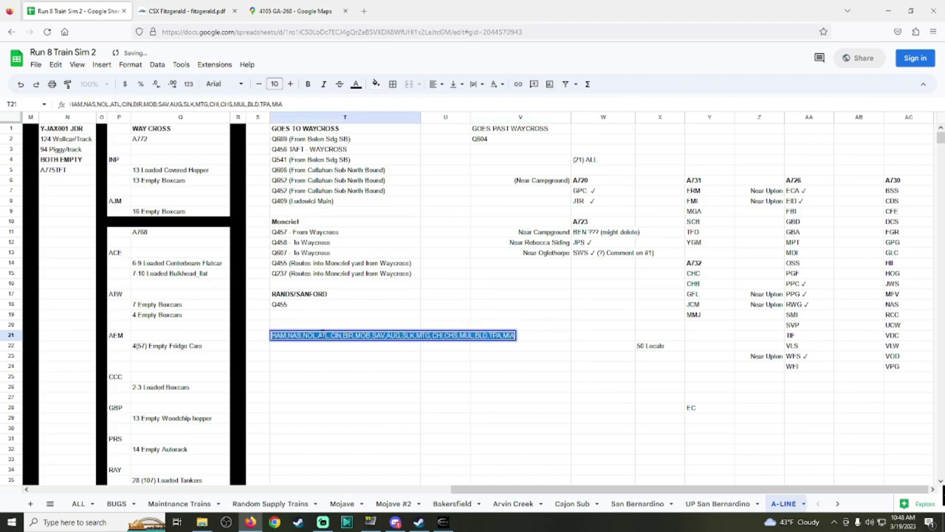
left_click(559, 366)
left_click(443, 522)
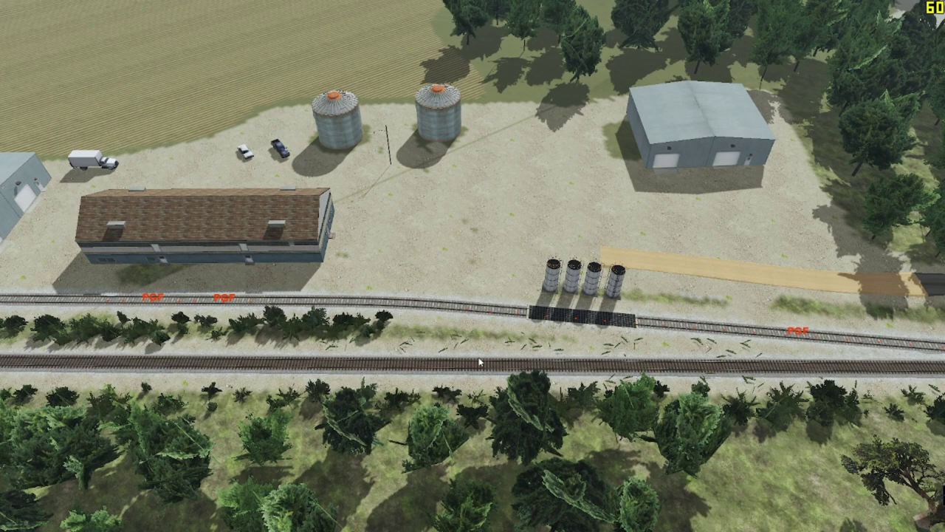
Step: Load Paulk & Griffin Fertilizer - MP640.5 in the Industry Configuration editor and check its assigned tracks
key("i")
key("c")
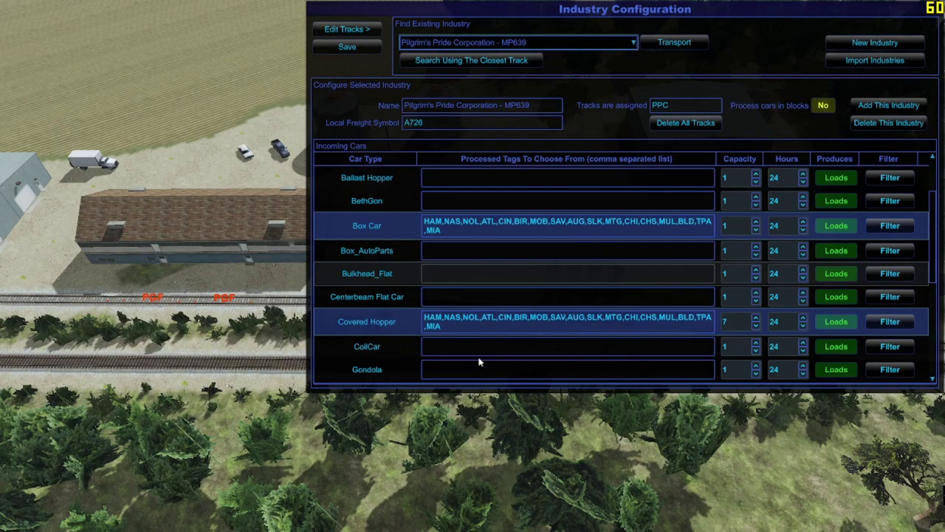
left_click(597, 44)
scroll(485, 115, "down", 3)
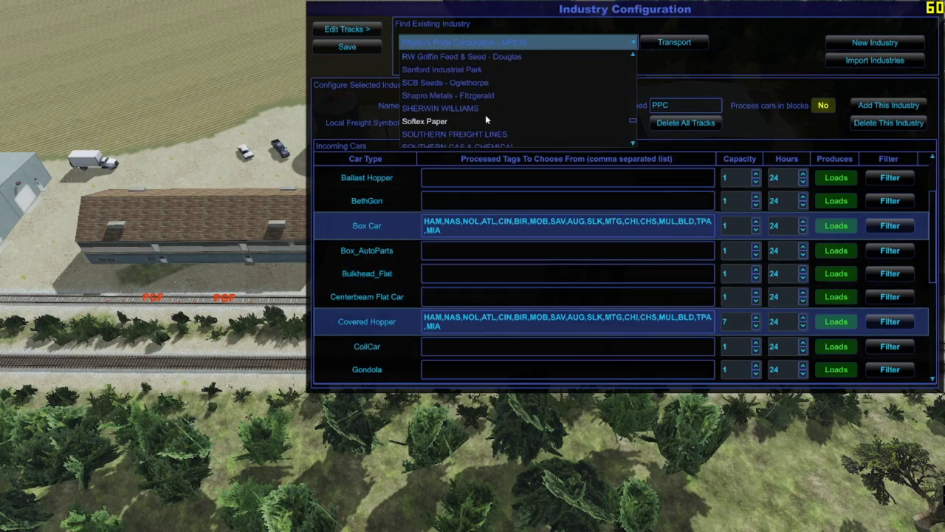
scroll(496, 123, "up", 5)
left_click(507, 110)
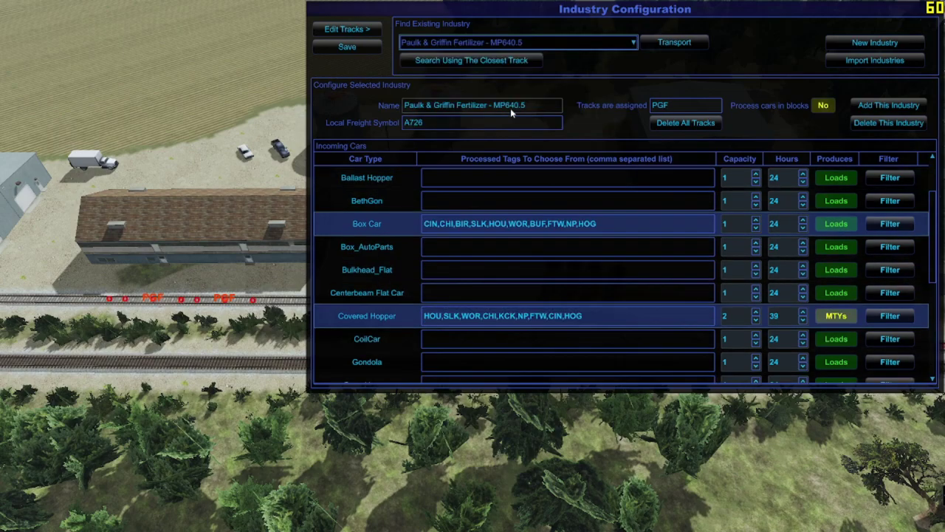
left_click(342, 31)
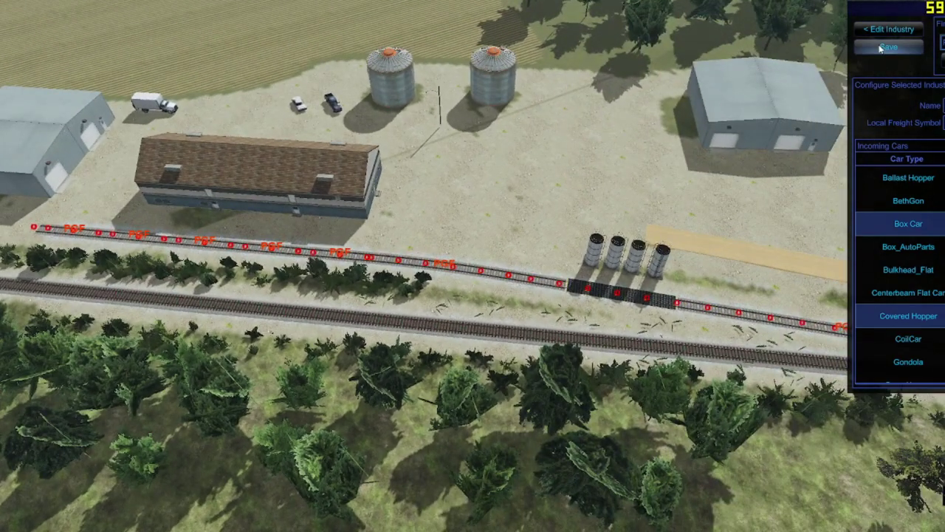
left_click(869, 30)
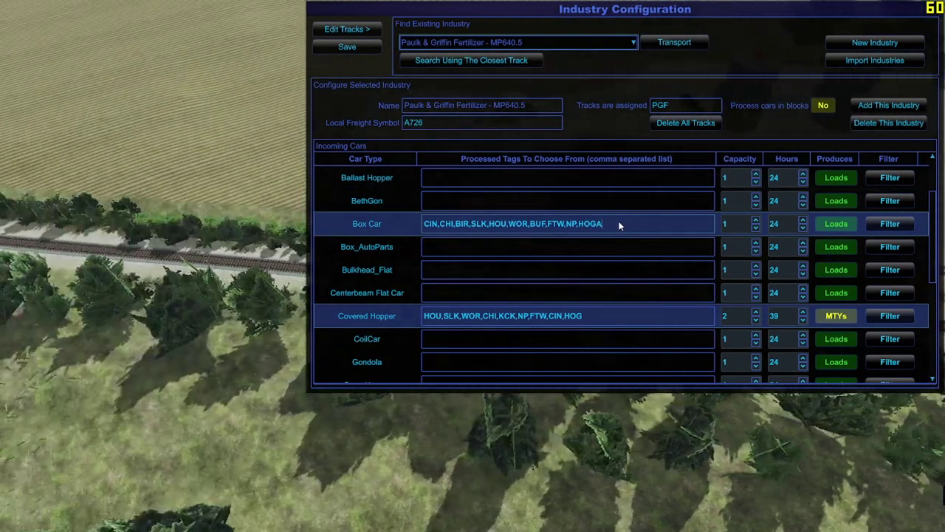
Step: Paste the copied tag list into the Box Car and Covered Hopper fields and save
left_click(619, 223)
type("HAM,NAS,NOL,ATL,CIN,BIR,MOB,SAV,AUG,SLK,MTG,CHI,CHS,MUL,BLD,TPA,MIA")
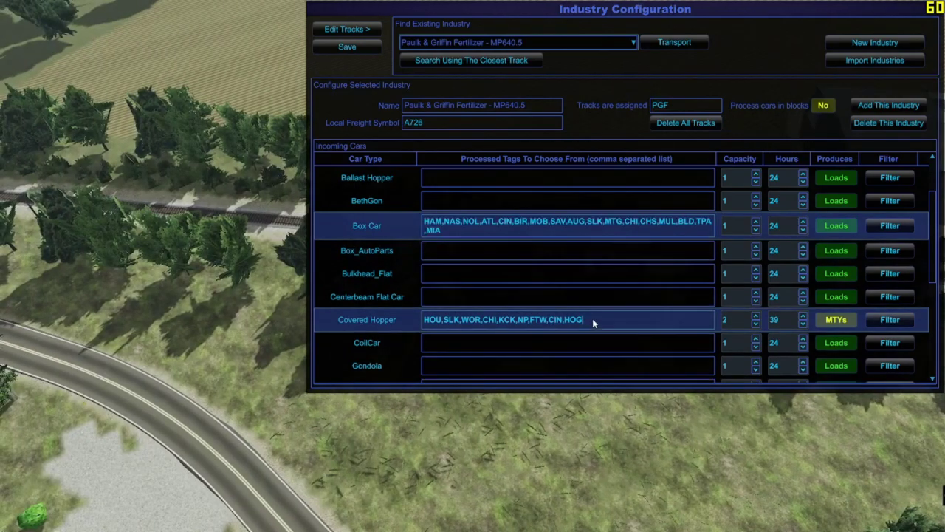
left_click(592, 318)
type("HAM,NAS,NOL,ATL,CIN,BIR,MOB,SAV,AUG,SLK,MTG,CHI,CHS,MUL,BLD,TPA,MIA")
left_click(374, 46)
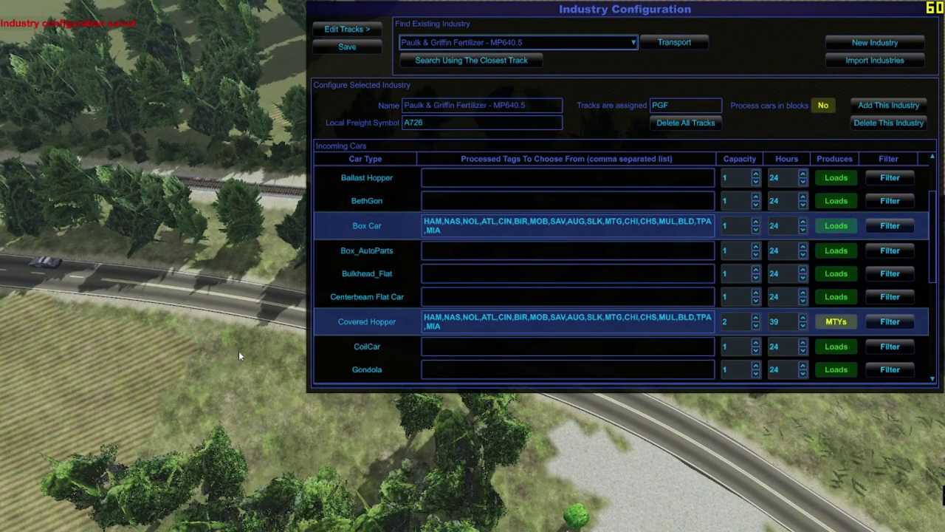
scroll(665, 308, "down", 5)
scroll(667, 309, "up", 10)
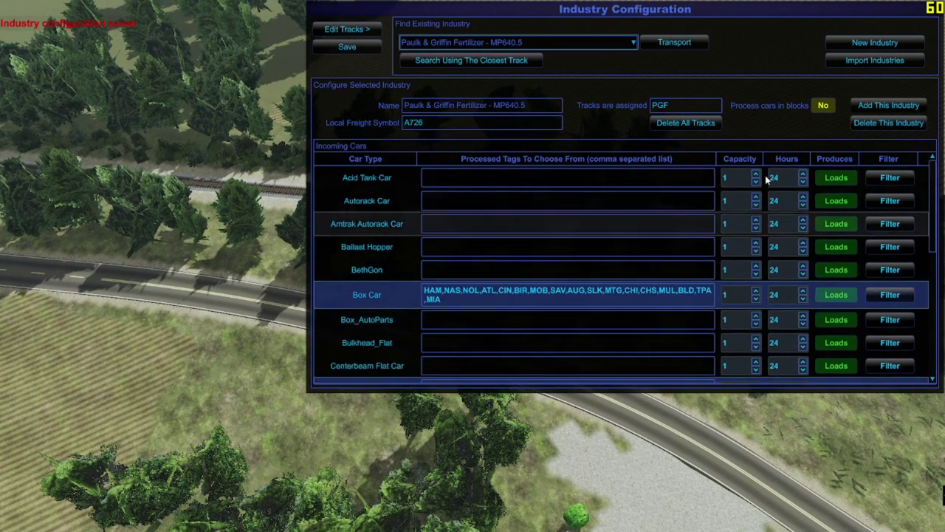
Step: Review the Box Car and Covered Hopper car filters, then close the Industry Configuration window
left_click(883, 293)
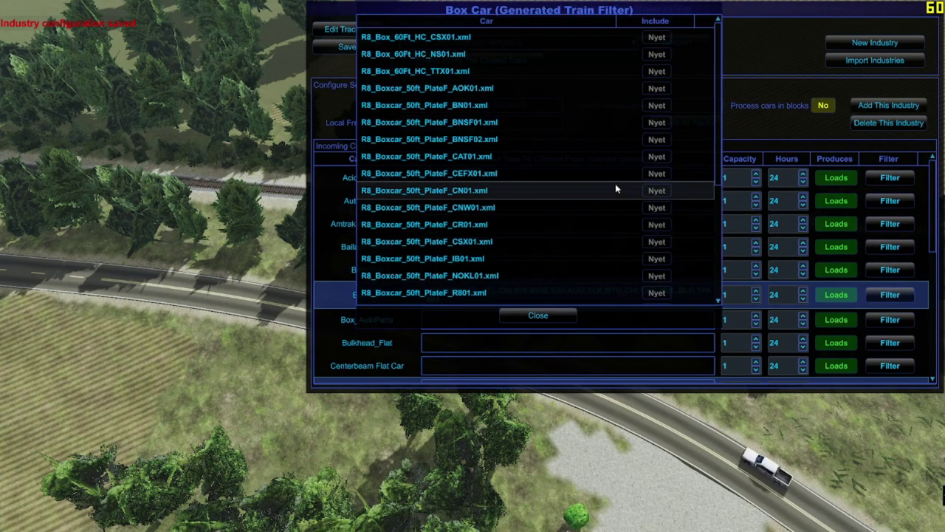
left_click(538, 315)
scroll(840, 308, "down", 2)
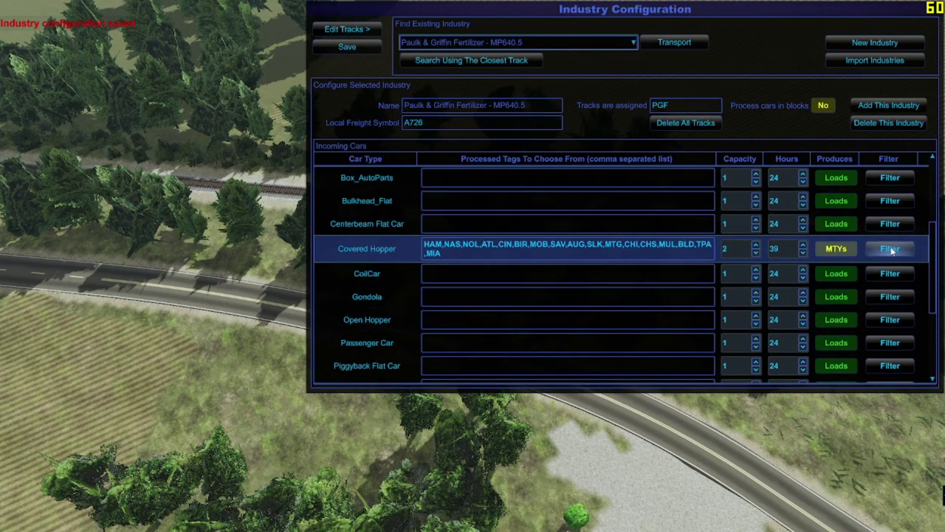
left_click(889, 249)
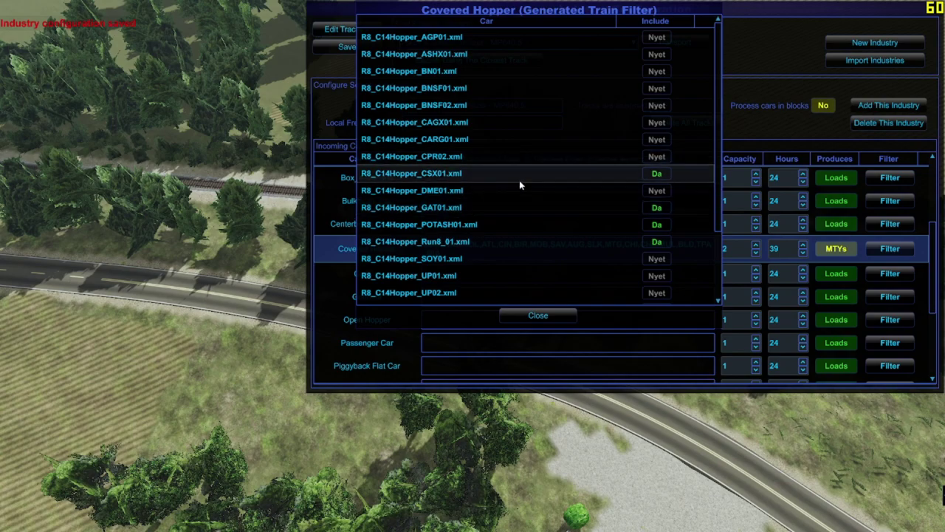
scroll(516, 181, "down", 2)
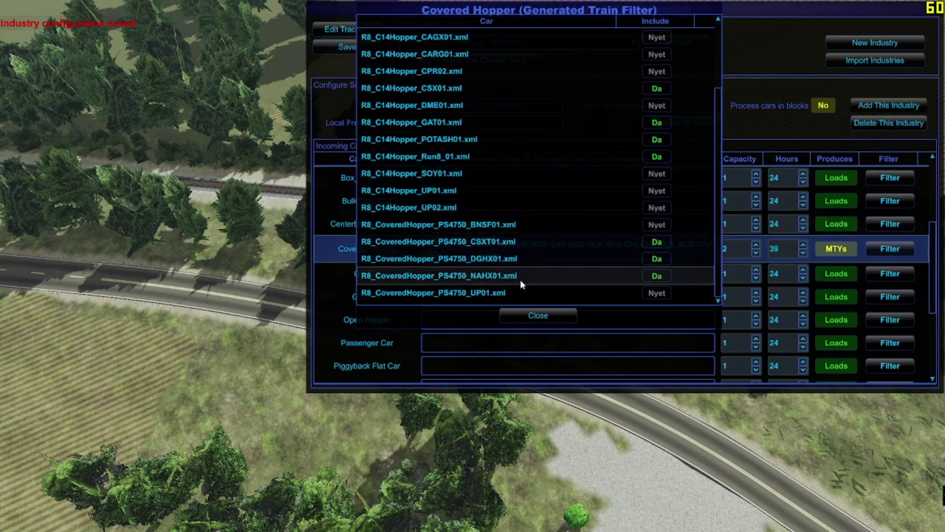
left_click(538, 315)
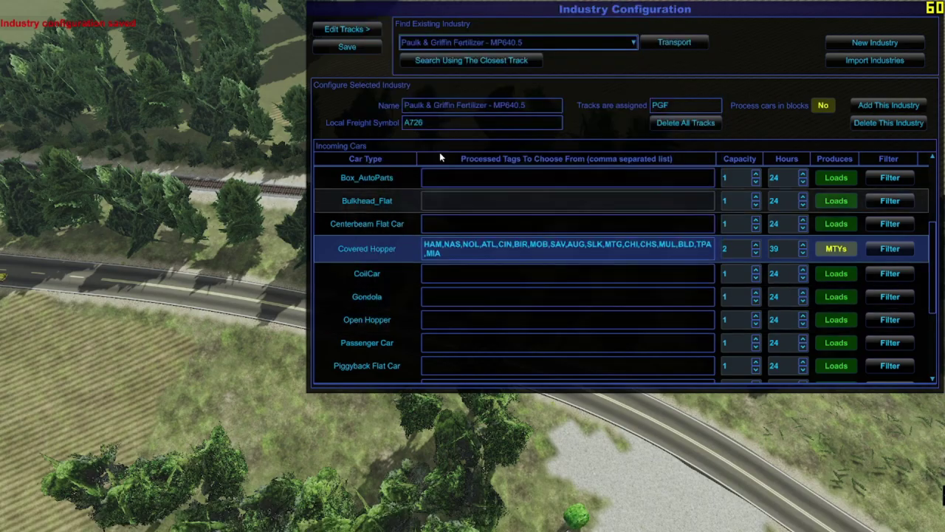
left_click(341, 30)
scroll(472, 266, "down", 5)
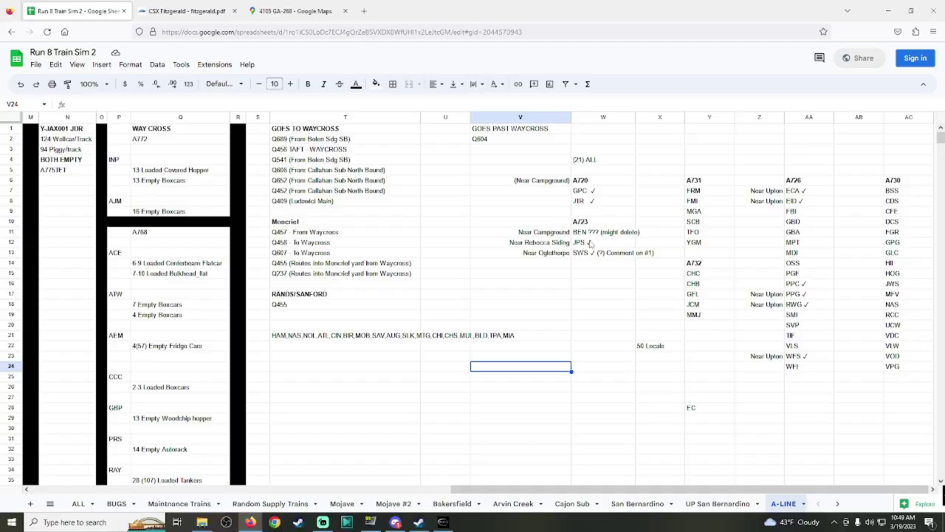
Step: Bring the CSX Fitzgerald track chart to the front
left_click(223, 7)
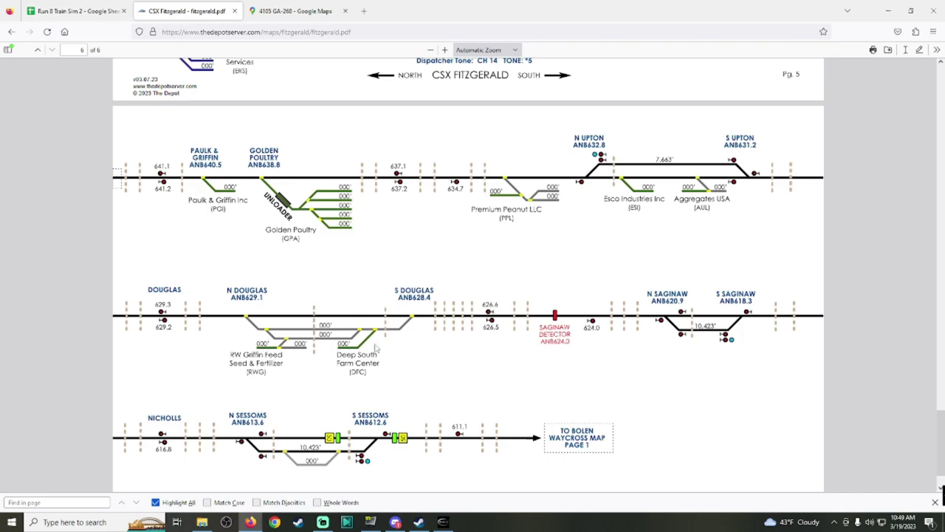
Step: Scroll the CSX Fitzgerald track chart up to page 5, showing Fitzgerald Yard and Southern Veneer Products
scroll(375, 347, "up", 5)
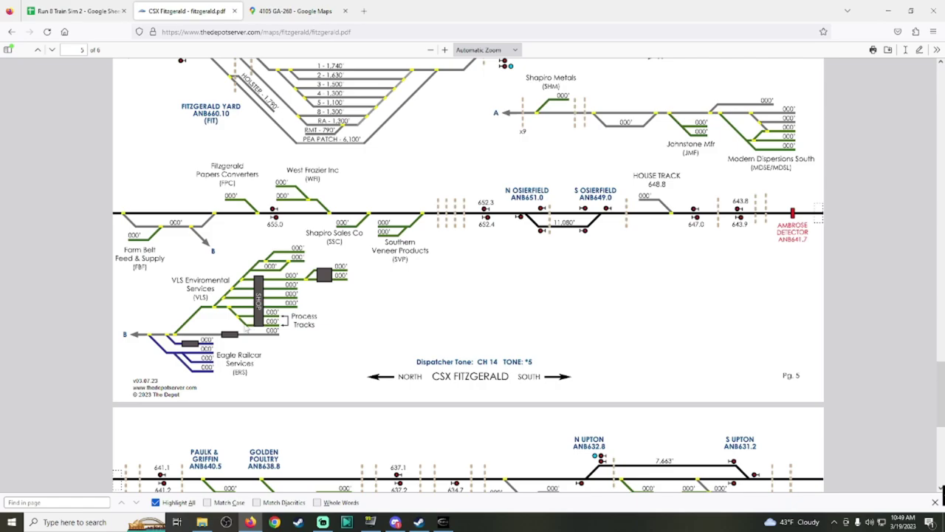
left_click(448, 524)
Step: Fly the camera in a high aerial view over the Fitzgerald yard to the SVP industry buildings
key("F4")
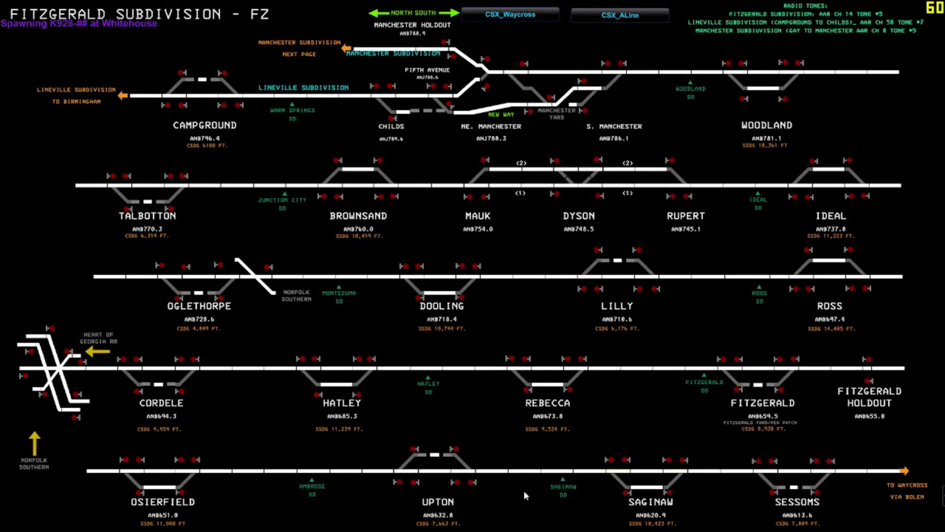
key("F4")
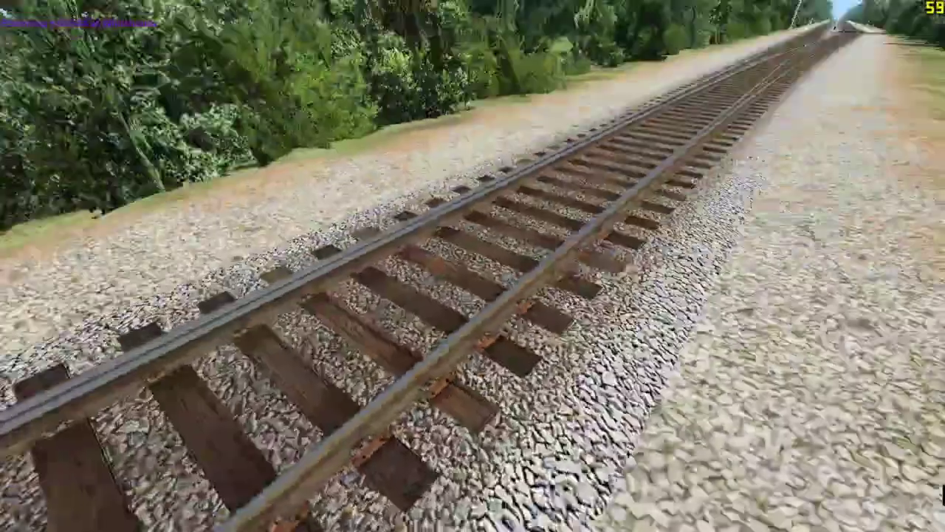
key("Page_Up")
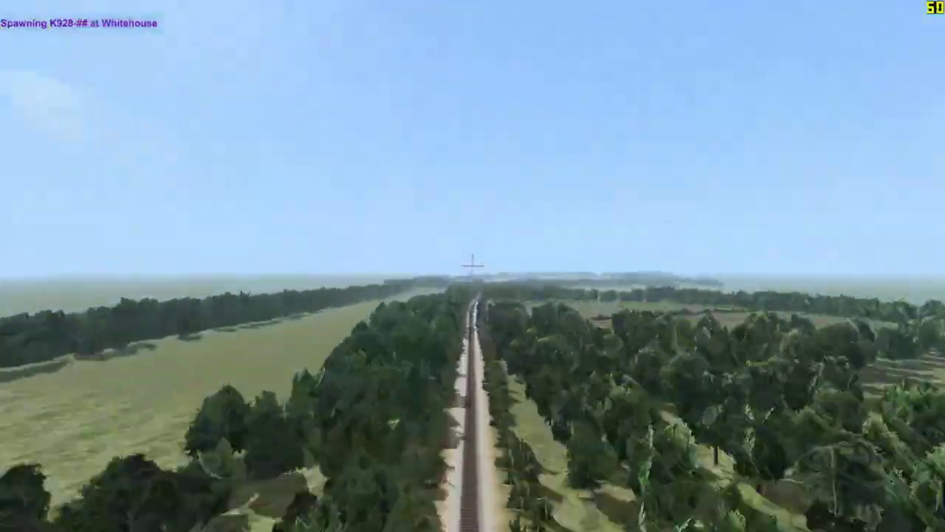
key("Up")
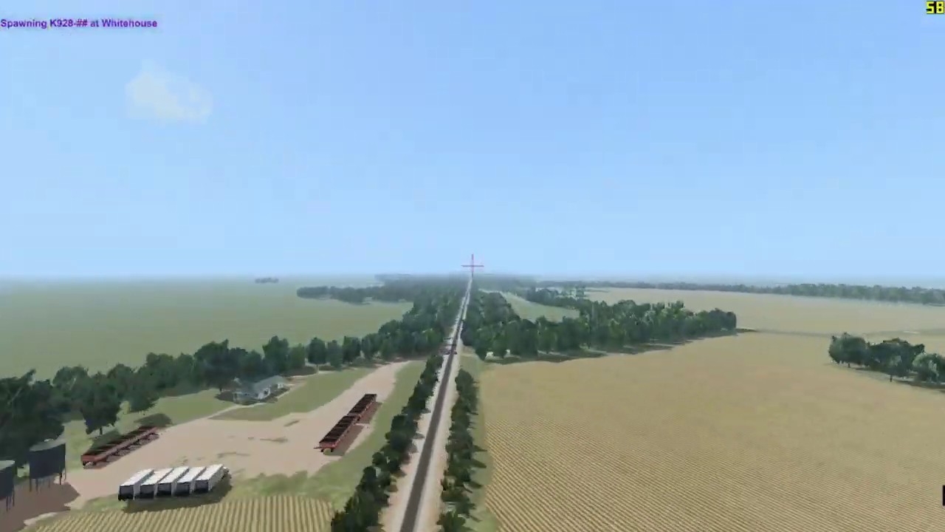
key("Up")
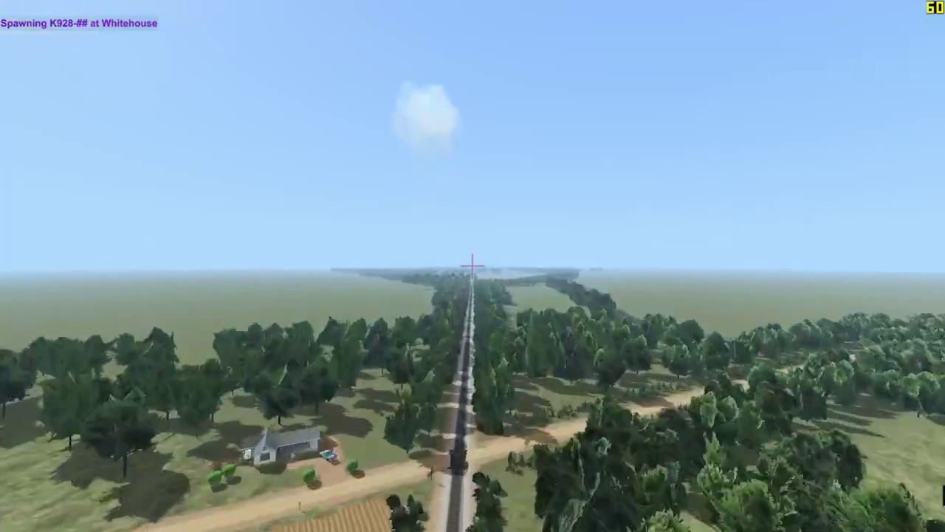
key("Up")
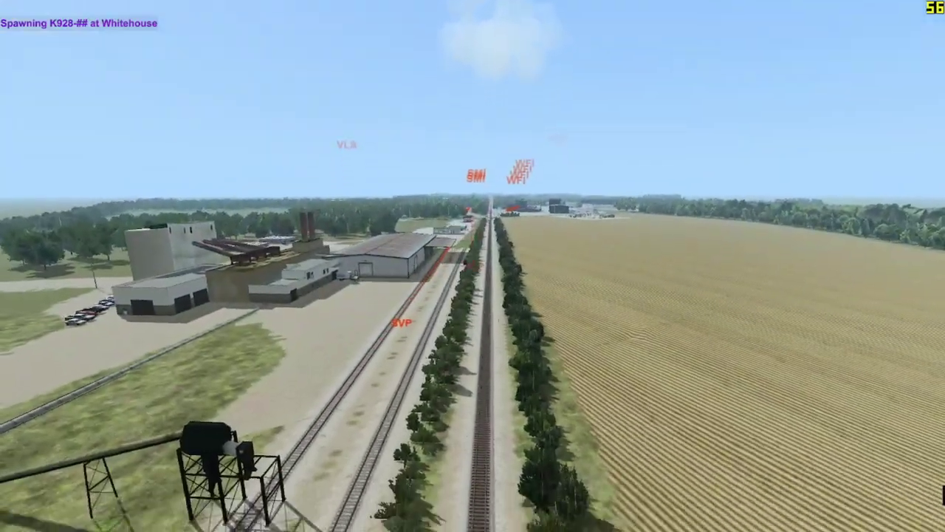
key("Up")
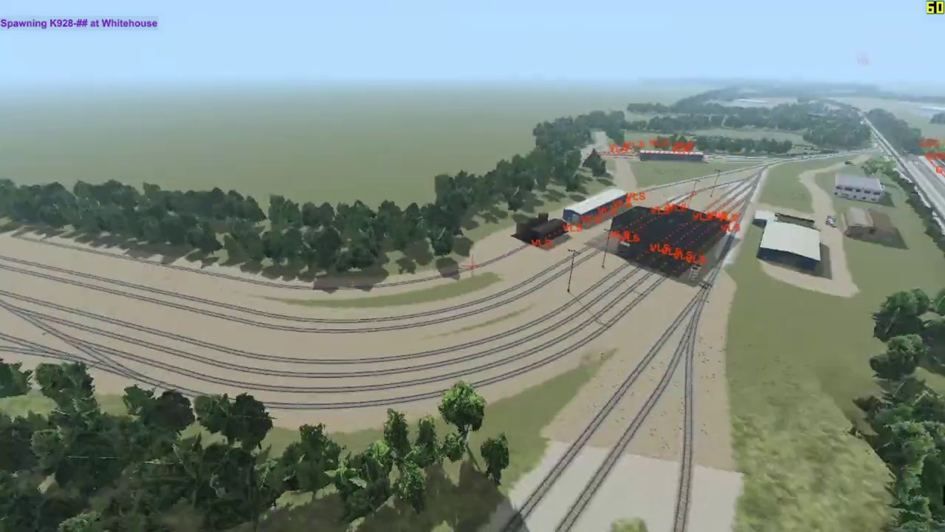
key("Up")
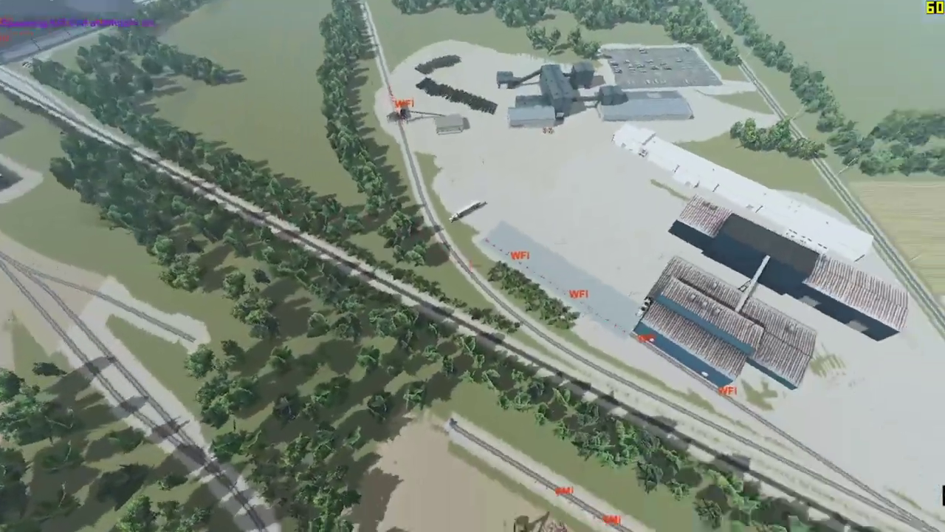
key("Up")
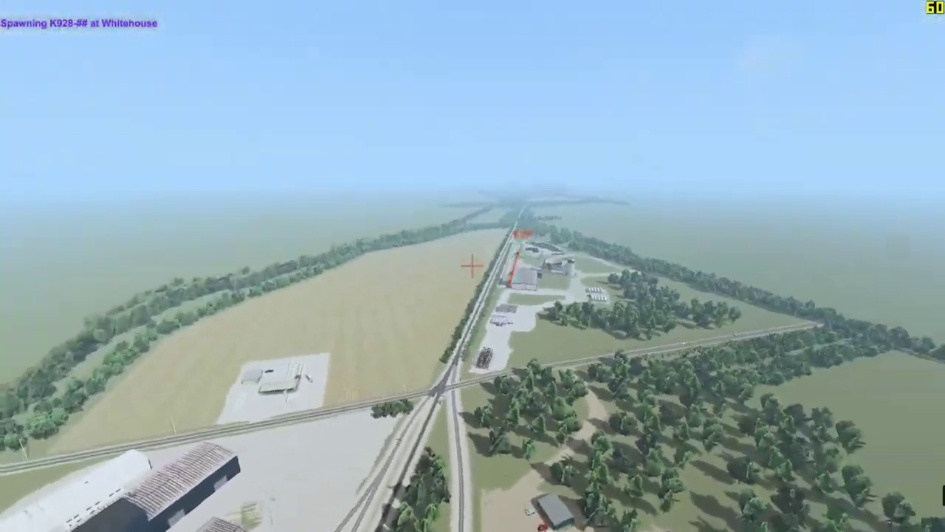
key("Up")
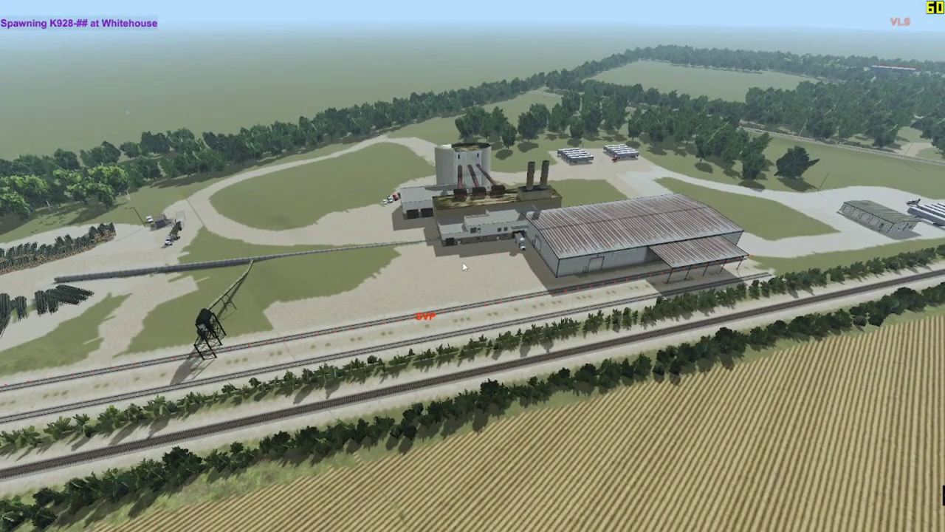
Step: Select Southern Veneer Products - Fitzgerald in the Industry List to view its Woodchip_Hopper and Box Car loads
left_click(462, 262)
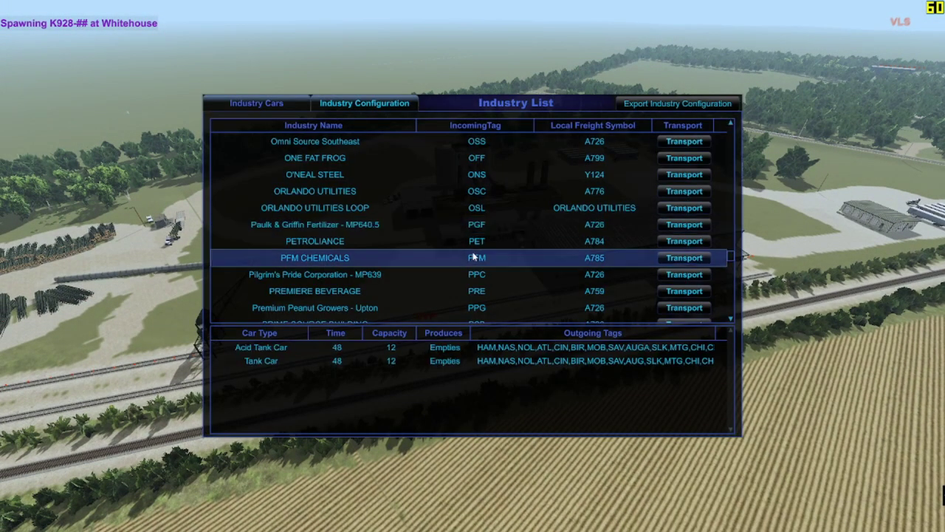
scroll(568, 234, "down", 5)
left_click(568, 235)
left_click_drag(523, 226, 502, 161)
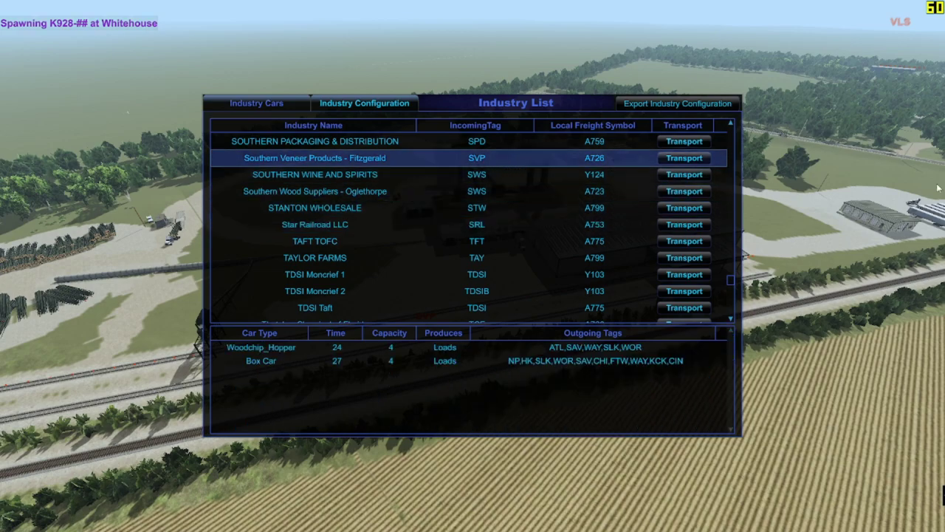
key("alt+Tab")
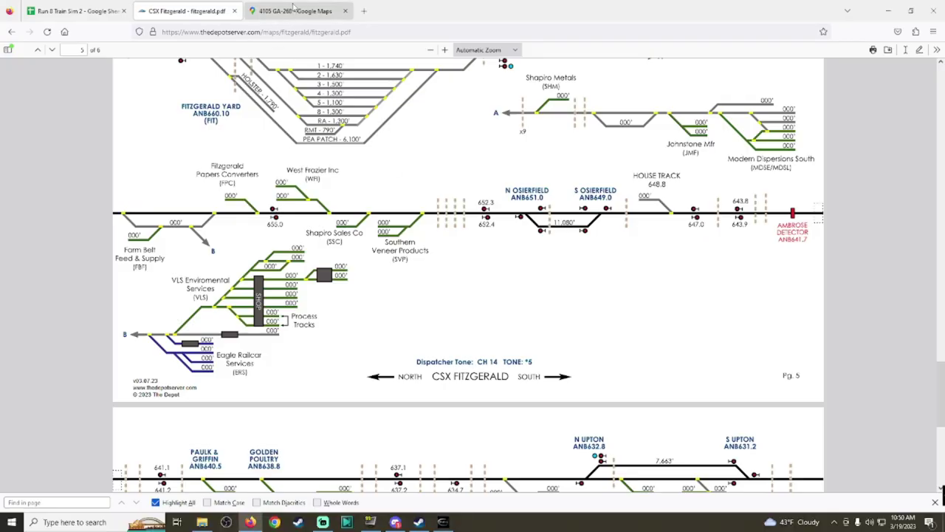
left_click(294, 10)
Step: Close Street View and search Google Maps for Southern Veneer Products
left_click(27, 62)
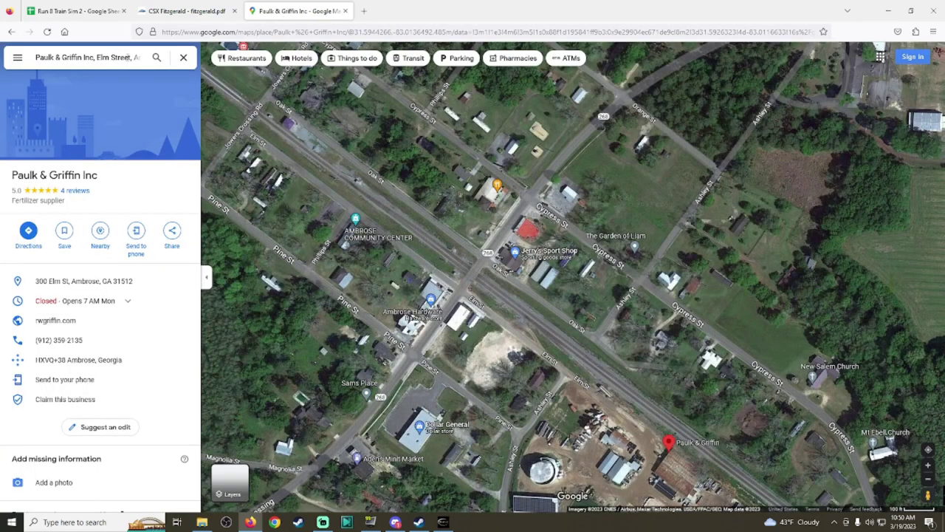
left_click(124, 57)
type("Southern")
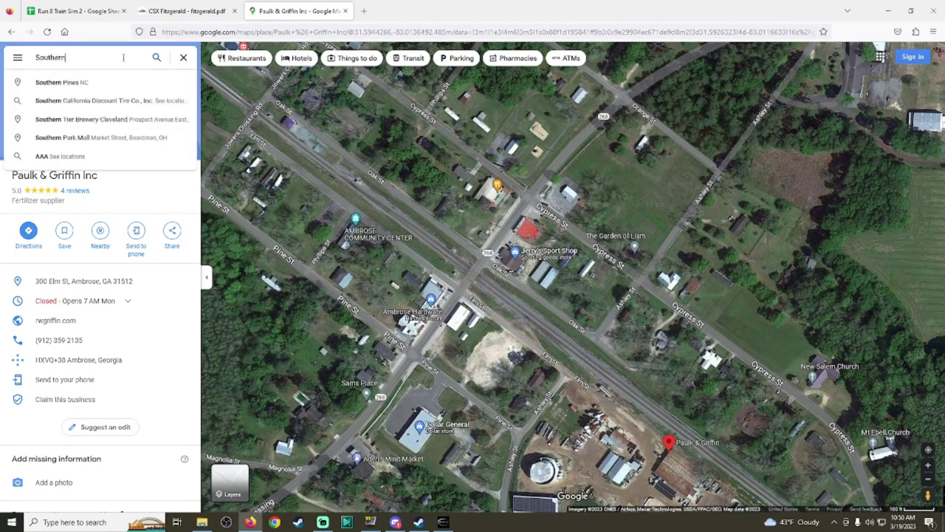
type(" v")
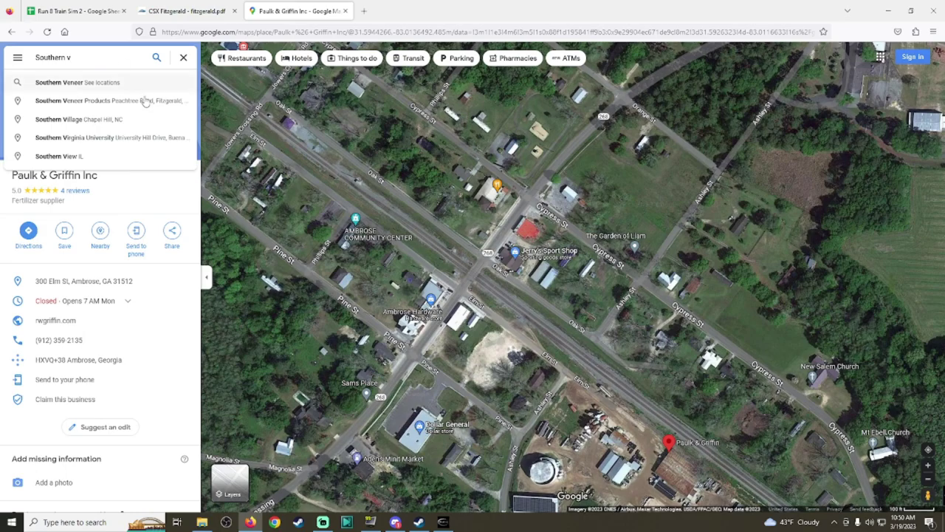
left_click(144, 99)
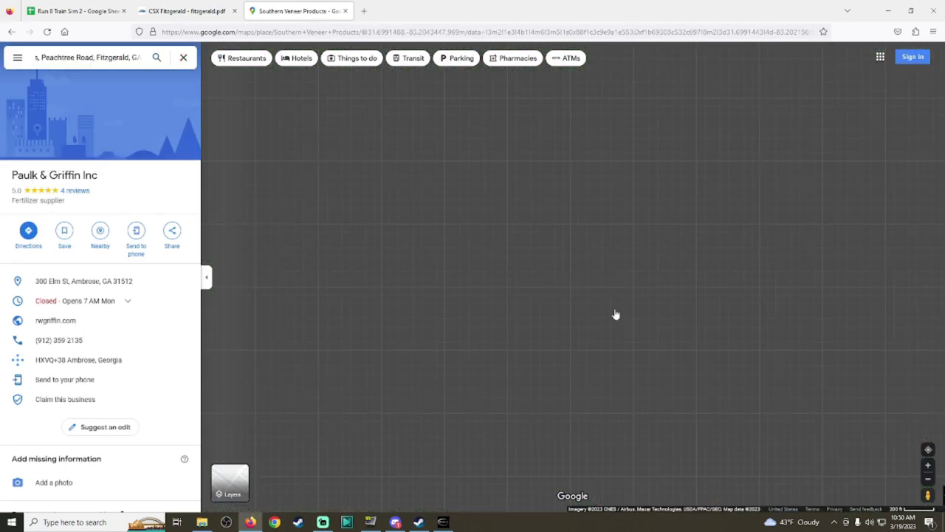
Step: Zoom and pan the satellite view around the veneer plant's log yard, buildings and rail siding
scroll(601, 213, "up", 2)
scroll(601, 213, "down", 2)
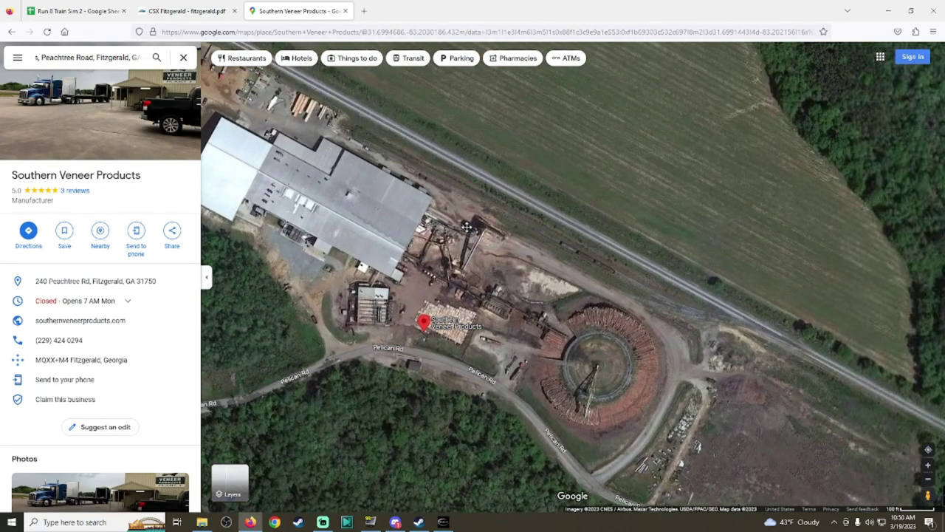
left_click_drag(308, 194, 425, 195)
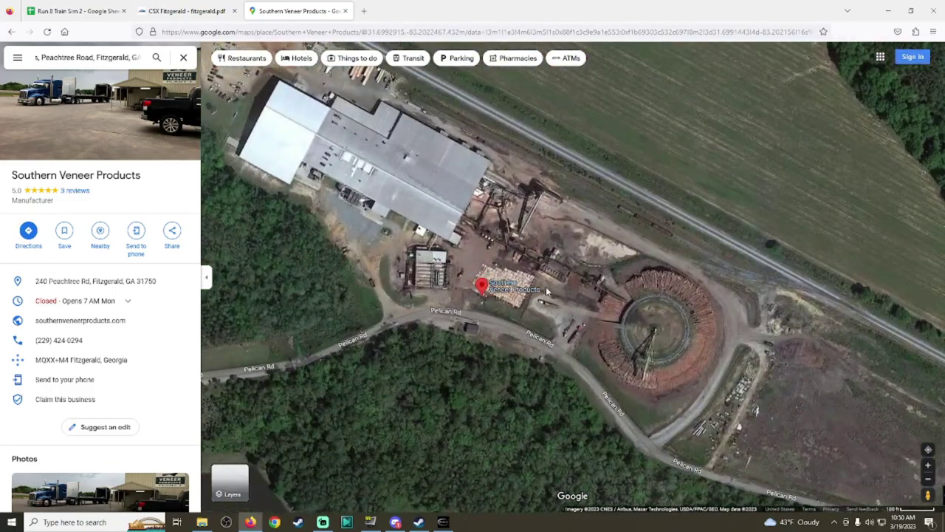
scroll(525, 237, "up", 4)
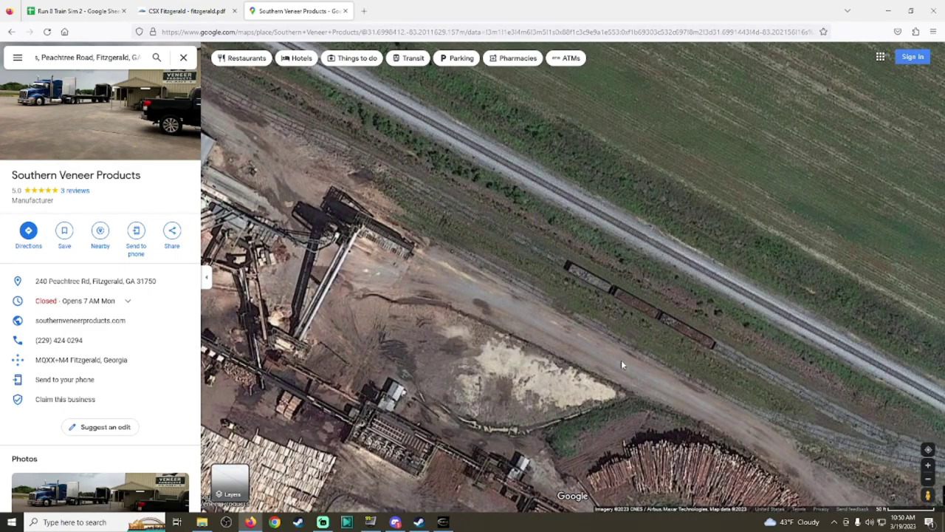
left_click_drag(619, 341, 612, 53)
left_click_drag(407, 163, 551, 421)
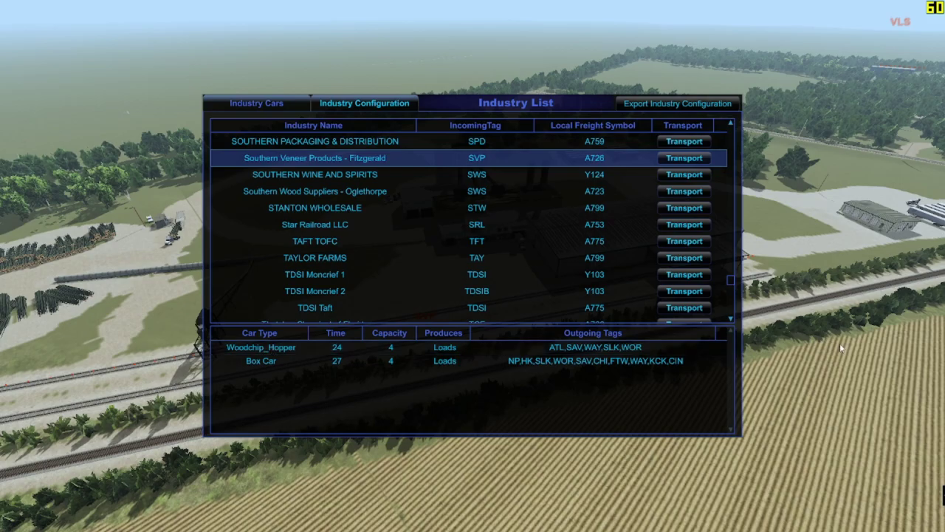
Step: Load Southern Veneer Products - Fitzgerald in the industry editor and display its SVP-assigned siding tracks in 3D
left_click(684, 158)
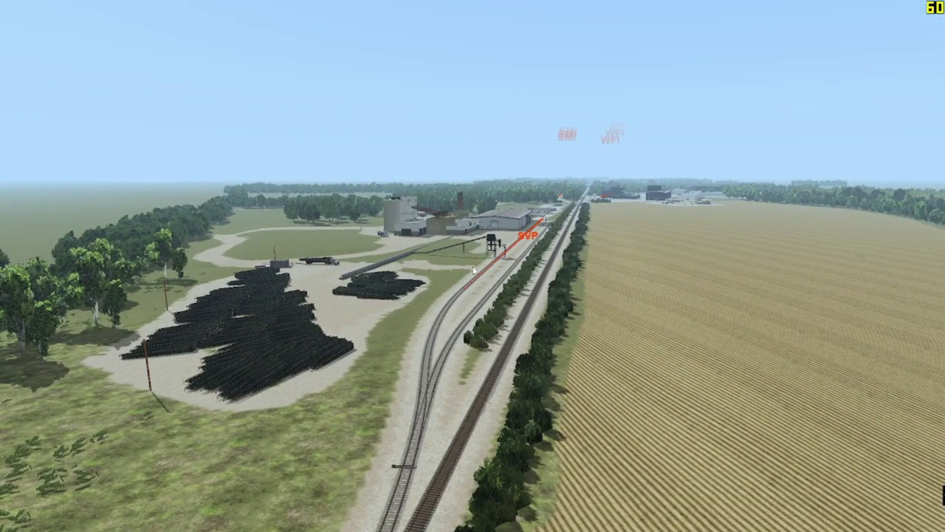
left_click(473, 270)
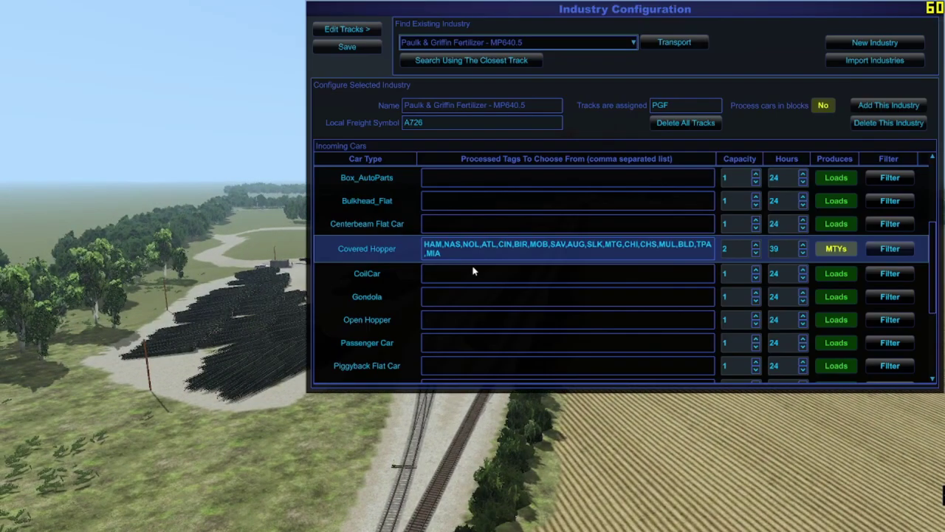
left_click(537, 46)
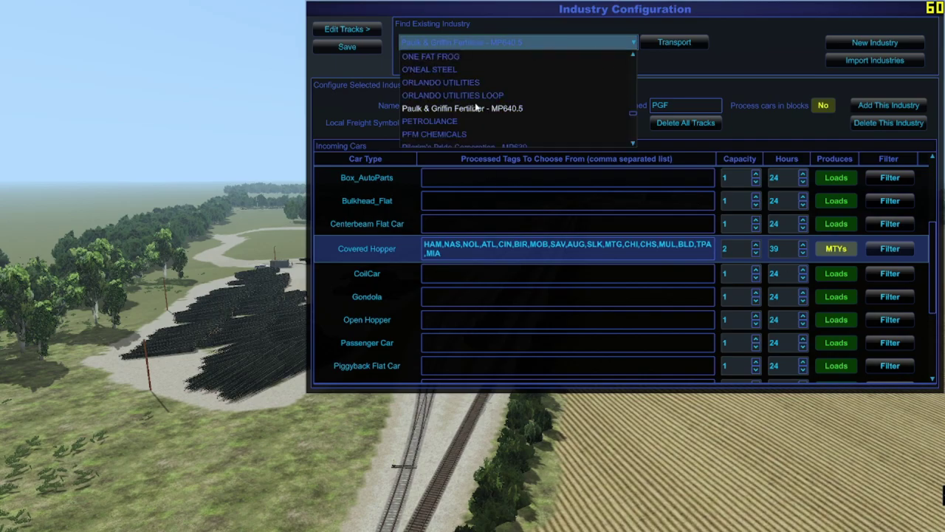
scroll(499, 117, "down", 10)
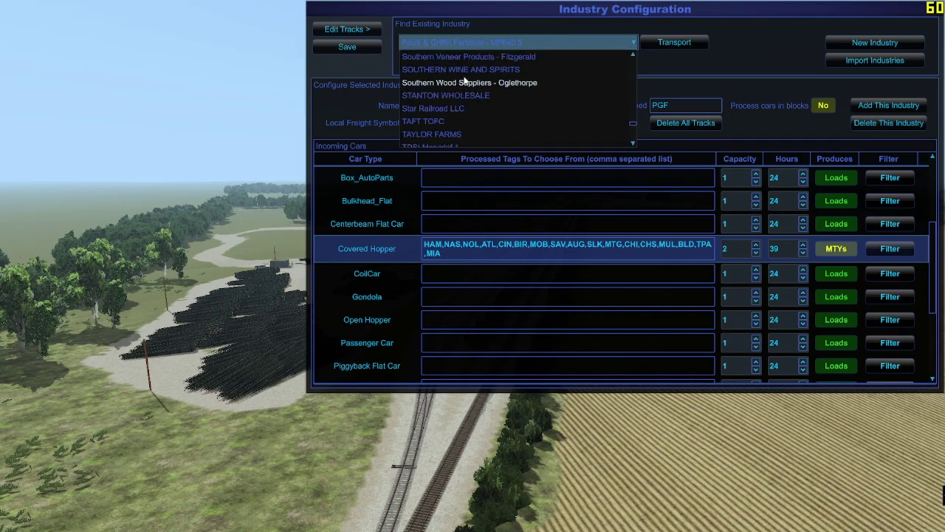
left_click(463, 59)
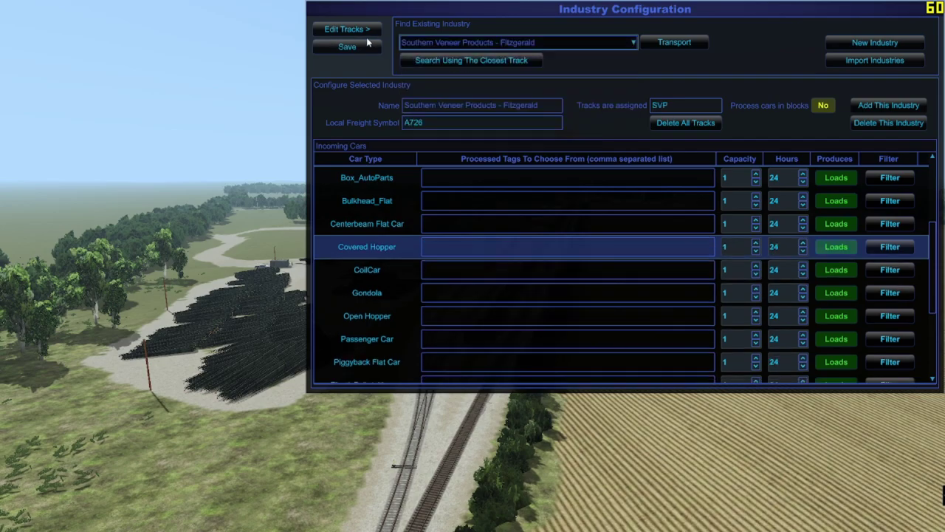
scroll(494, 249, "down", 5)
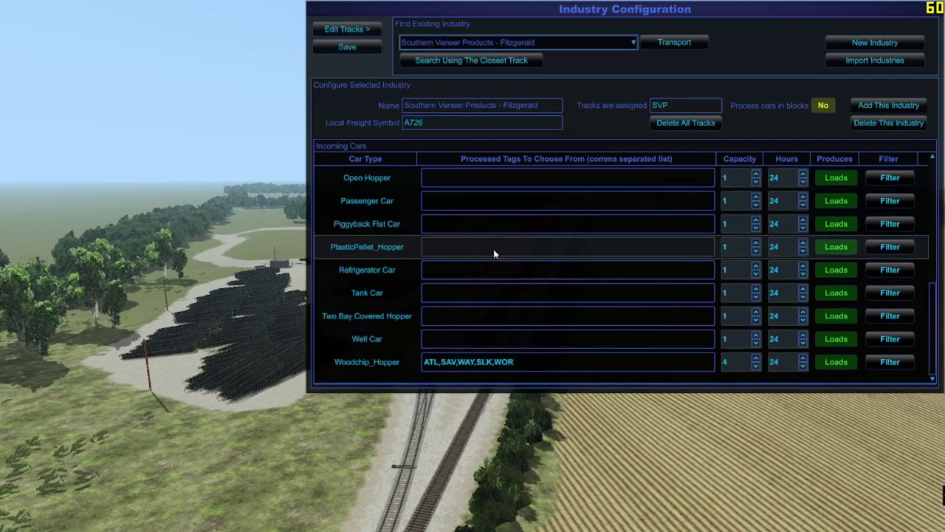
left_click(367, 31)
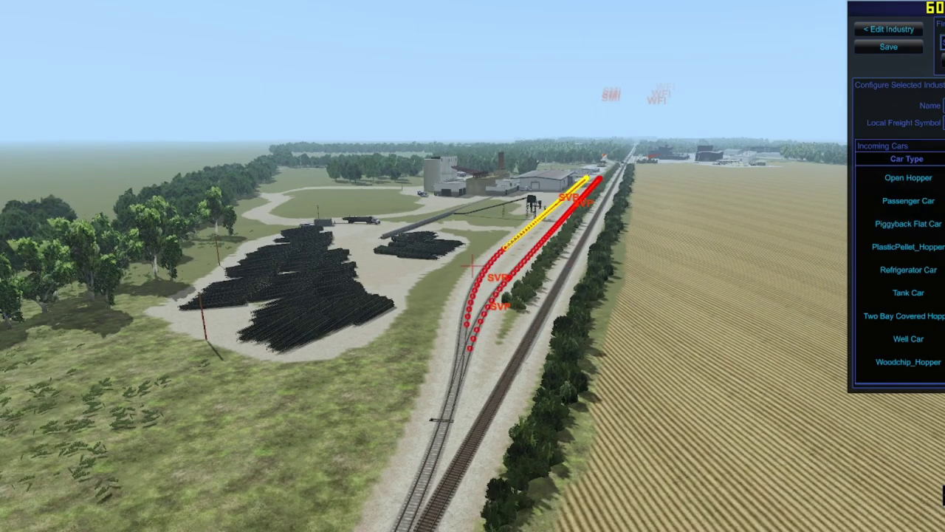
Step: Orbit around the SVP sidings beside the log yard, then return to the full Industry Configuration
left_click_drag(532, 244, 413, 265)
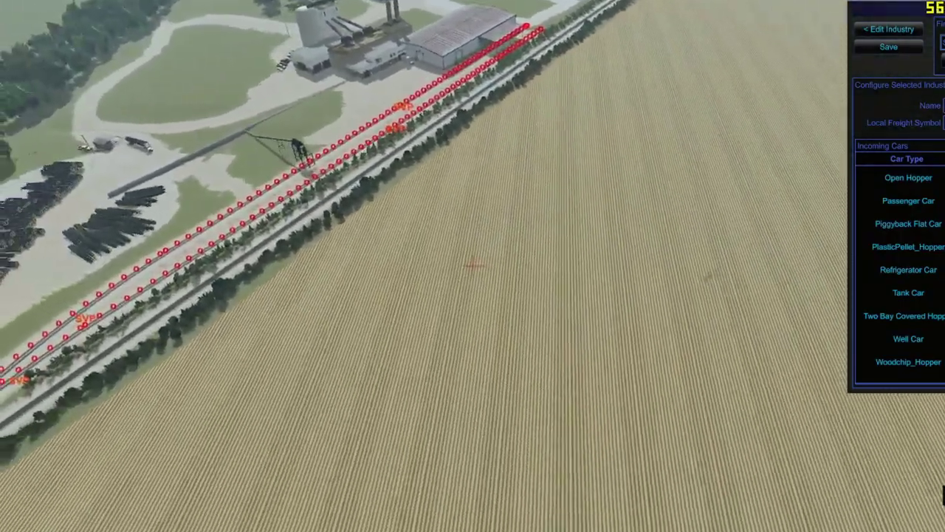
left_click_drag(472, 266, 325, 270)
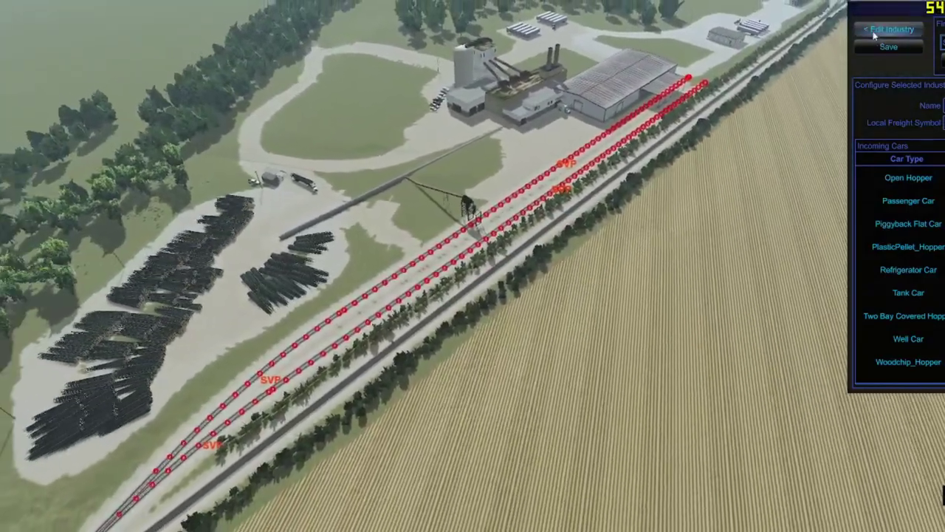
left_click(892, 29)
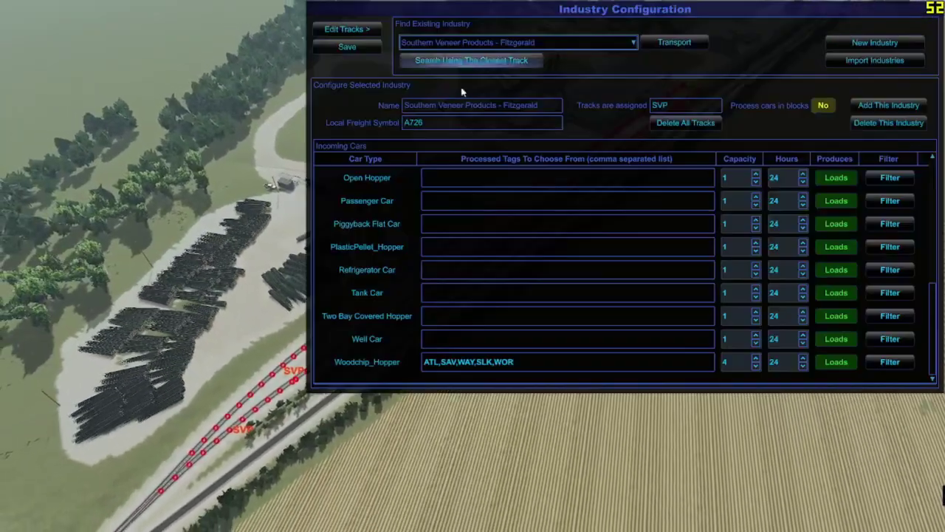
Step: Paste the longer HAM-to-MIA destination list into Southern Veneer's Box Car tags, save, and close the configuration
left_click(344, 46)
left_click(518, 364)
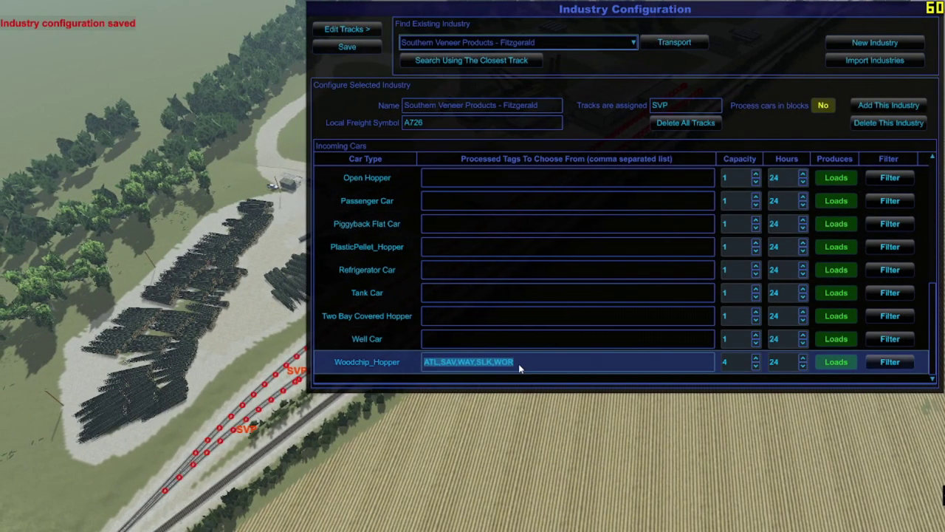
key("ctrl+v")
scroll(561, 310, "up", 10)
left_click(561, 293)
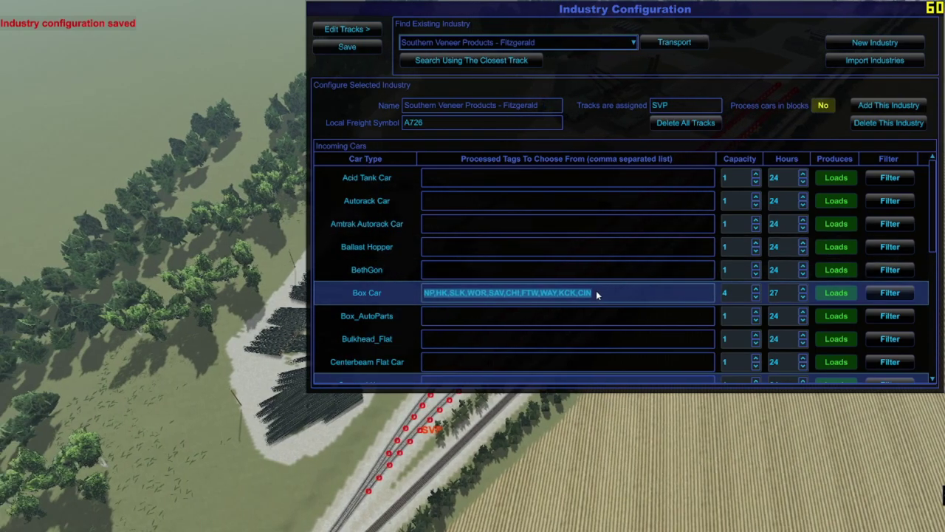
type("HAM,NAS,NOL,ATL,CIN,BIR,MOB,SAV,AUG,SLK,MTG,CHI,CHS,MUL,BLD,TPA,MIA")
left_click(347, 46)
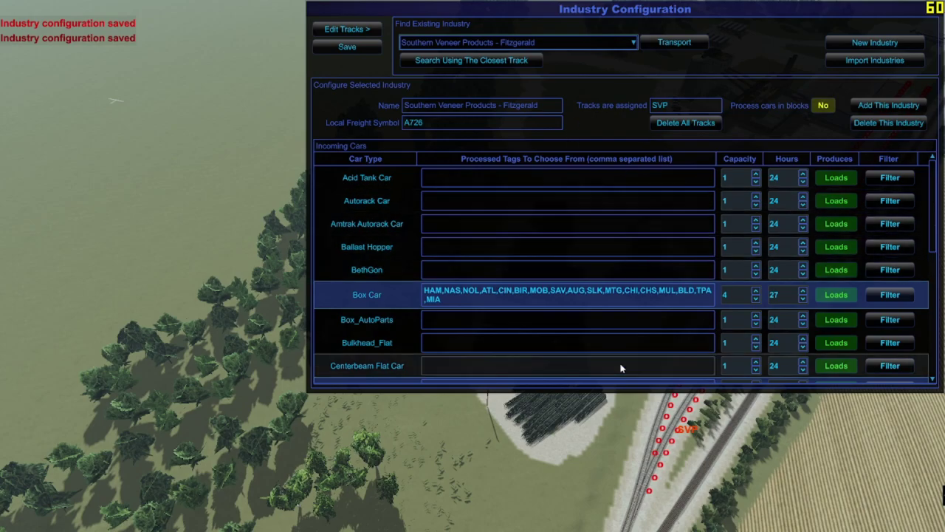
scroll(559, 343, "down", 10)
key("Escape")
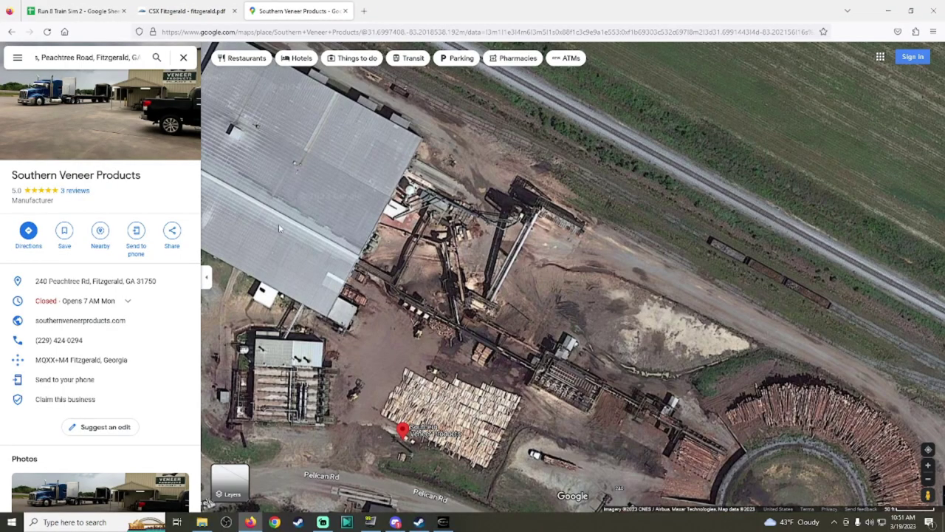
Step: Pan and zoom the satellite map across Fitzgerald to centre the rail yard beside the sawmill
left_click_drag(443, 148, 638, 324)
scroll(638, 324, "up", 2)
scroll(375, 161, "up", 4)
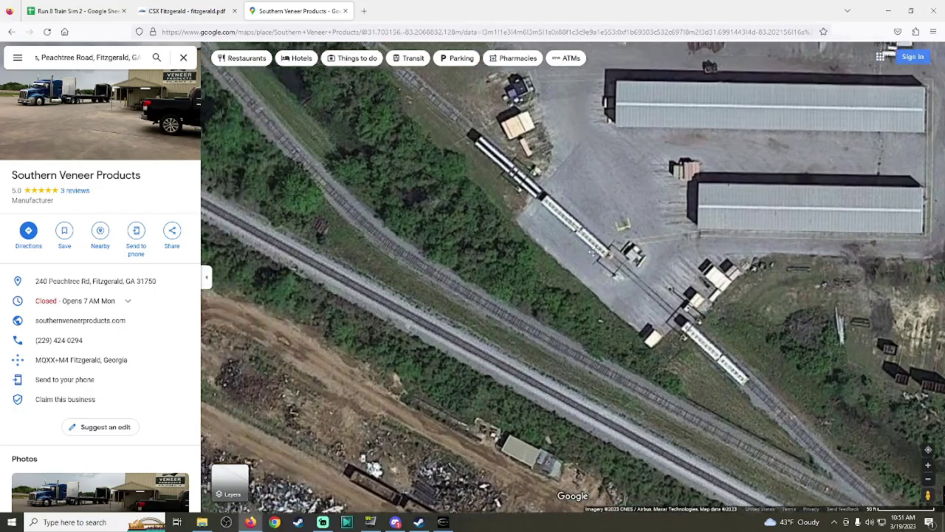
scroll(485, 284, "down", 3)
left_click_drag(485, 283, 657, 404)
scroll(576, 416, "up", 5)
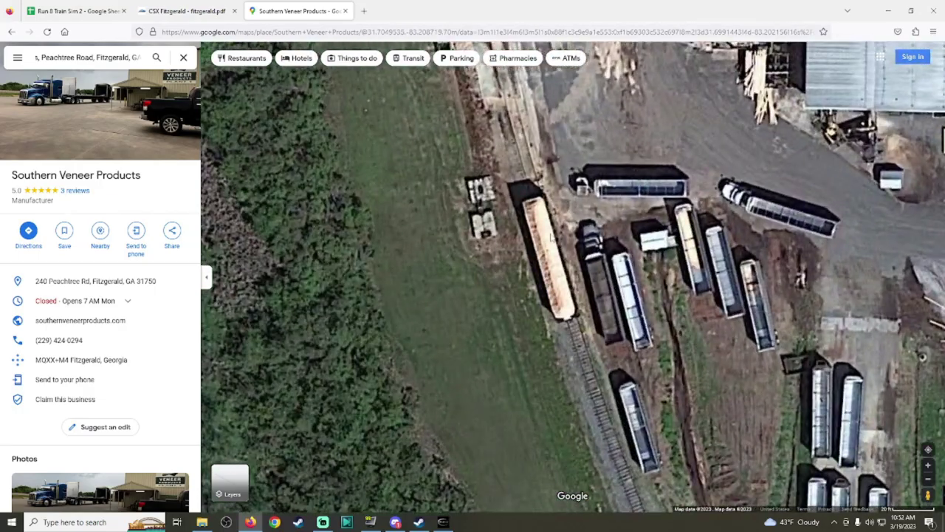
scroll(546, 280, "down", 3)
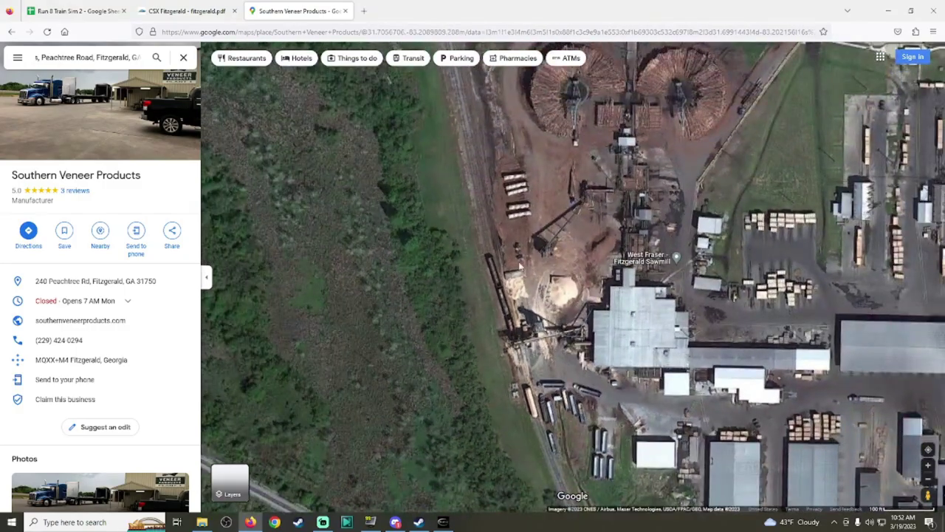
scroll(479, 277, "down", 2)
left_click_drag(476, 326, 624, 210)
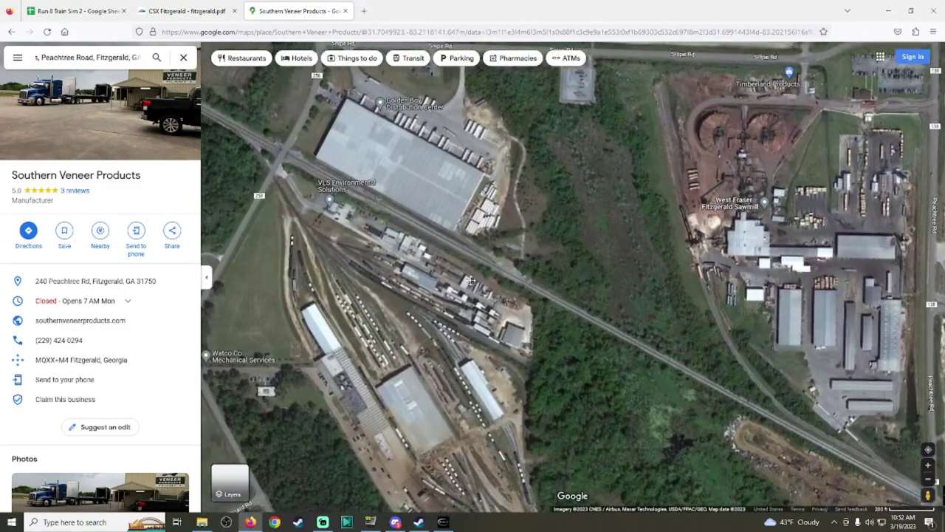
left_click_drag(381, 385, 507, 304)
scroll(506, 304, "up", 1)
left_click_drag(522, 53, 590, 48)
scroll(527, 203, "down", 1)
left_click_drag(528, 203, 591, 340)
left_click_drag(403, 131, 466, 216)
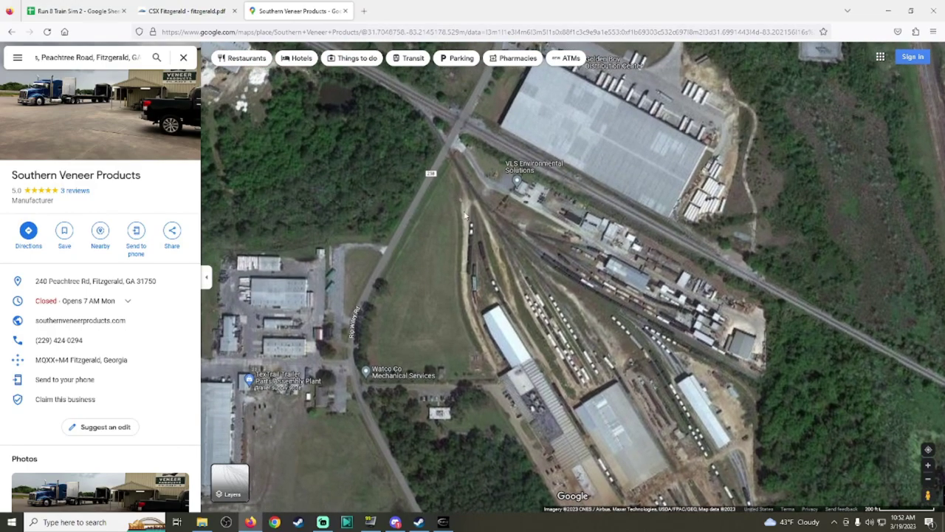
Step: Open the VLS Environmental Solutions listing and inspect the buildings north of the rail yard
mouse_move(521, 190)
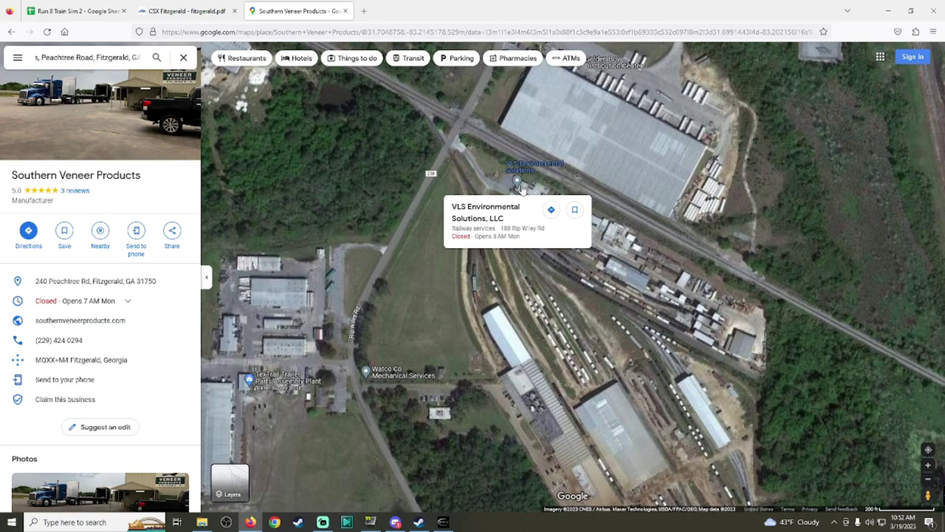
left_click(519, 184)
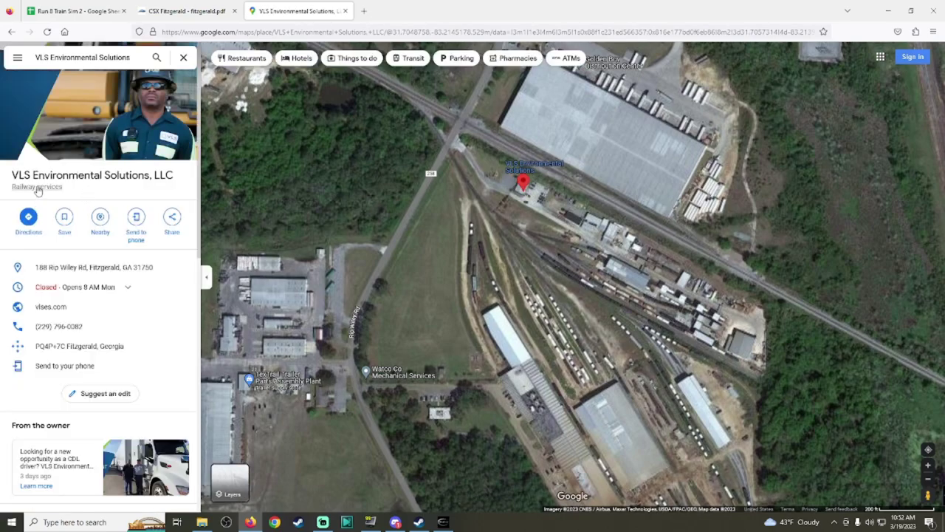
scroll(87, 306, "down", 4)
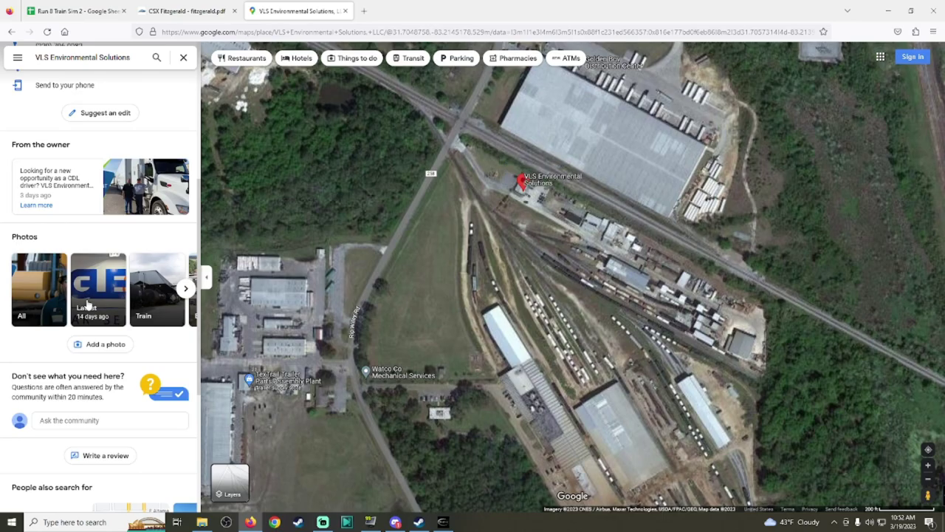
scroll(87, 306, "down", 3)
scroll(454, 338, "up", 5)
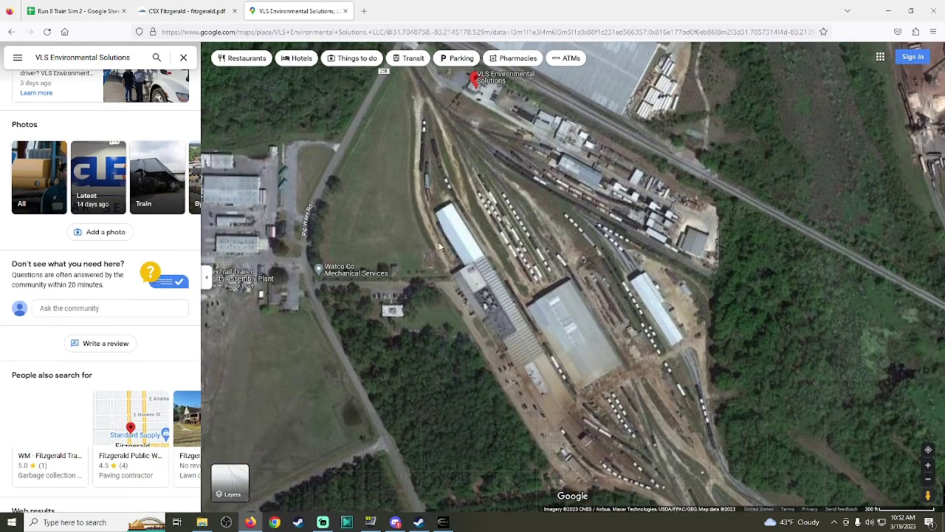
scroll(440, 145, "up", 3)
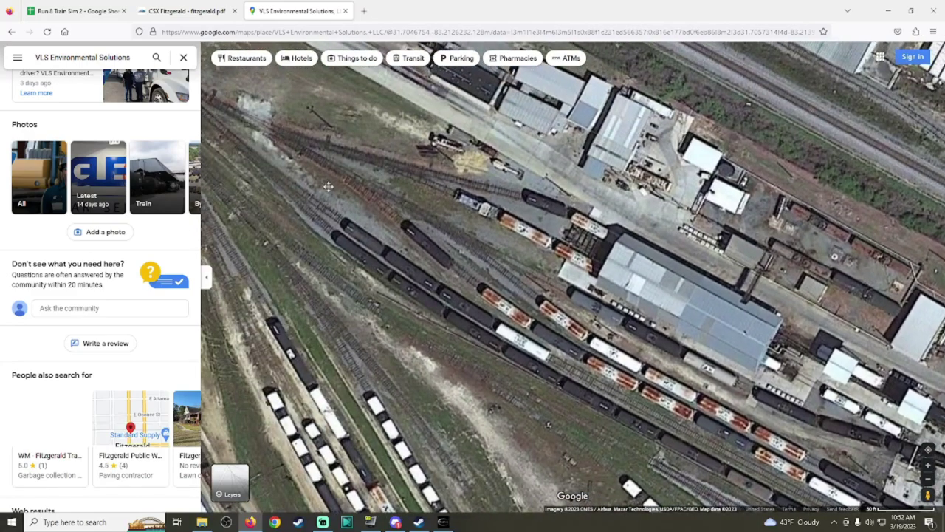
left_click_drag(323, 183, 433, 337)
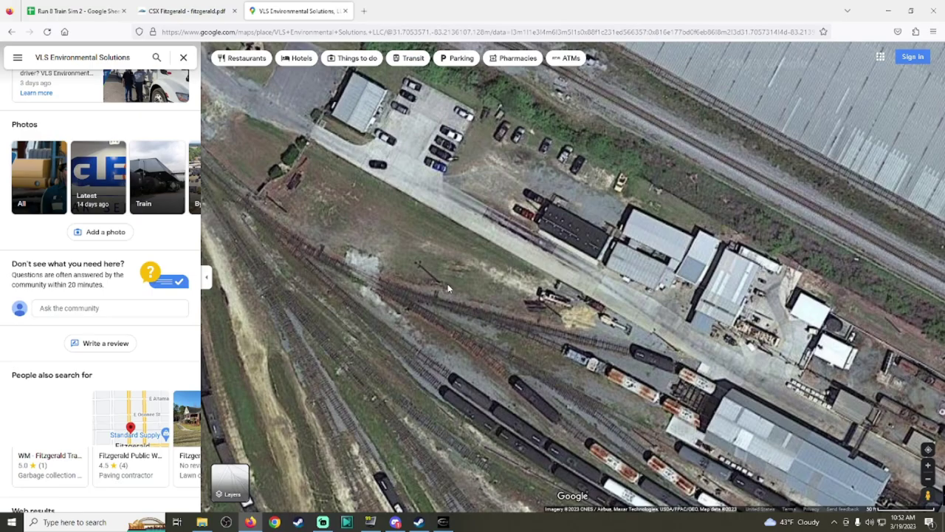
scroll(448, 283, "down", 3)
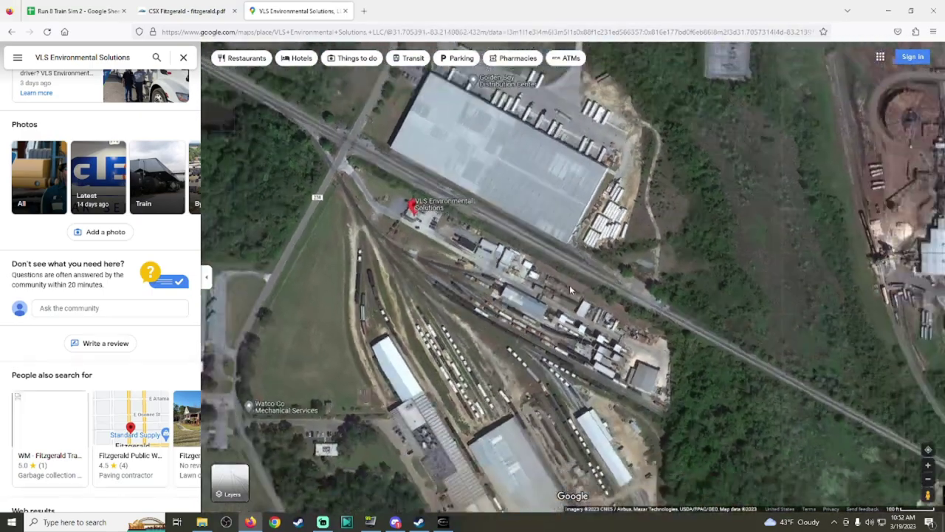
scroll(570, 290, "down", 2)
Step: Check the WFS ✓ entry in spreadsheet cell AA23, then go back to the Run 8 simulator
left_click(74, 11)
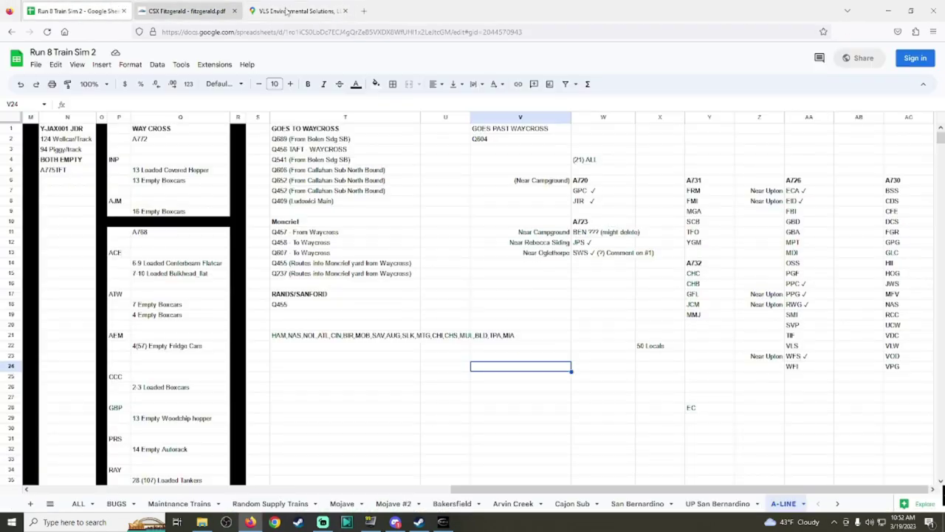
left_click(807, 358)
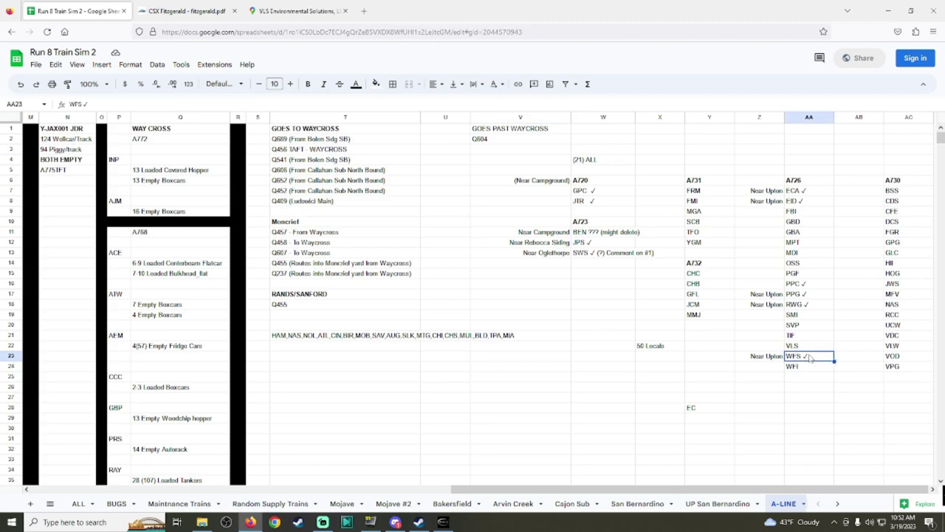
double_click(808, 357)
double_click(805, 356)
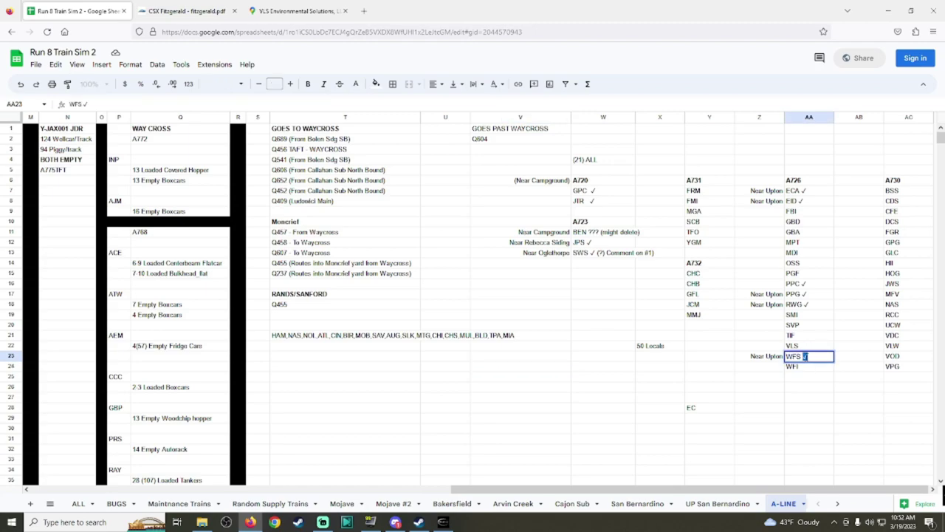
left_click(369, 522)
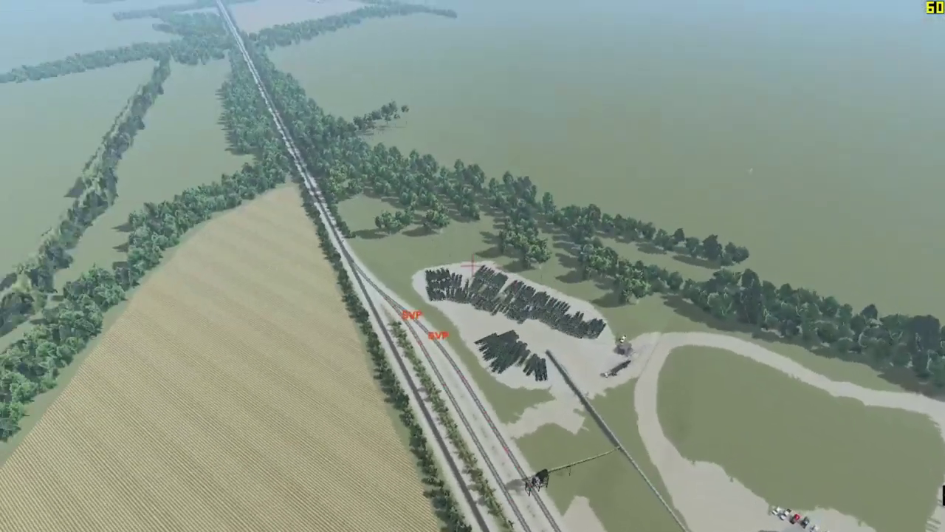
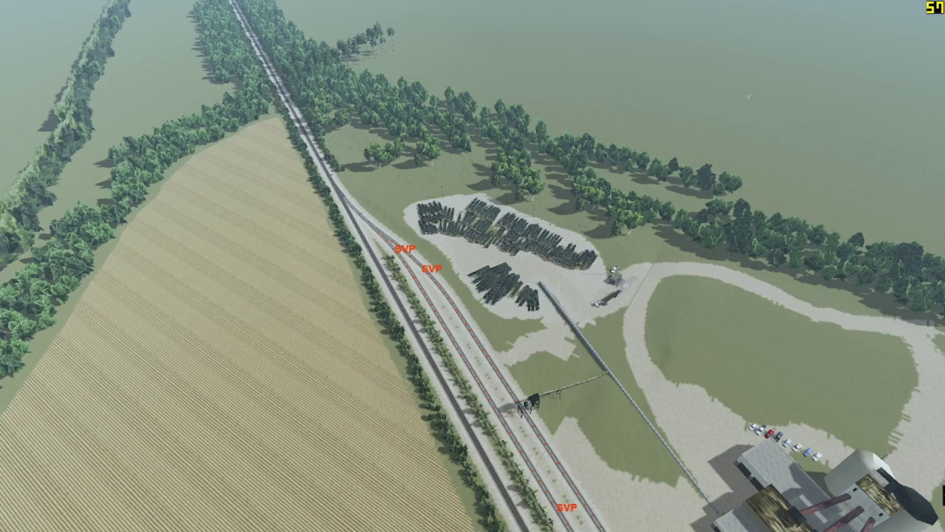
Step: Fly the camera toward the SVP sidings by the veneer plant, then bring up the A-LINE spreadsheet
scroll(738, 310, "up", 5)
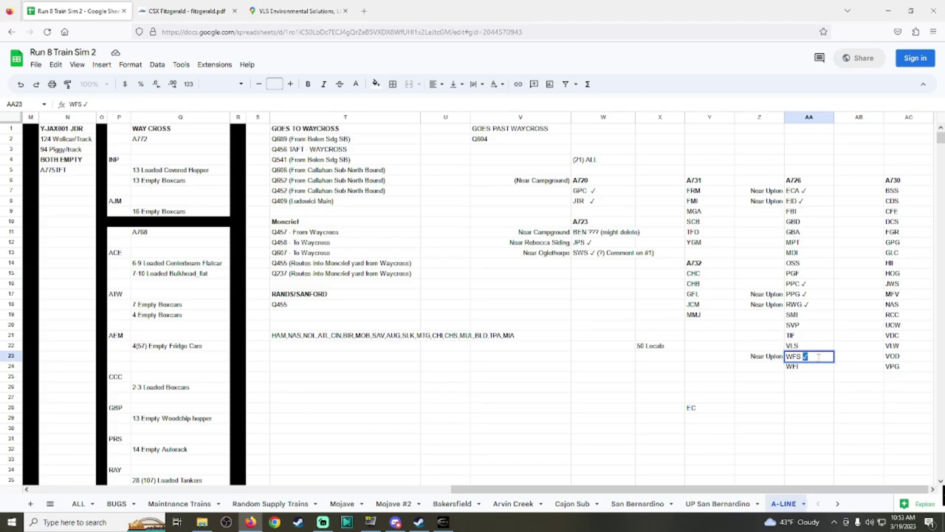
left_click(807, 350)
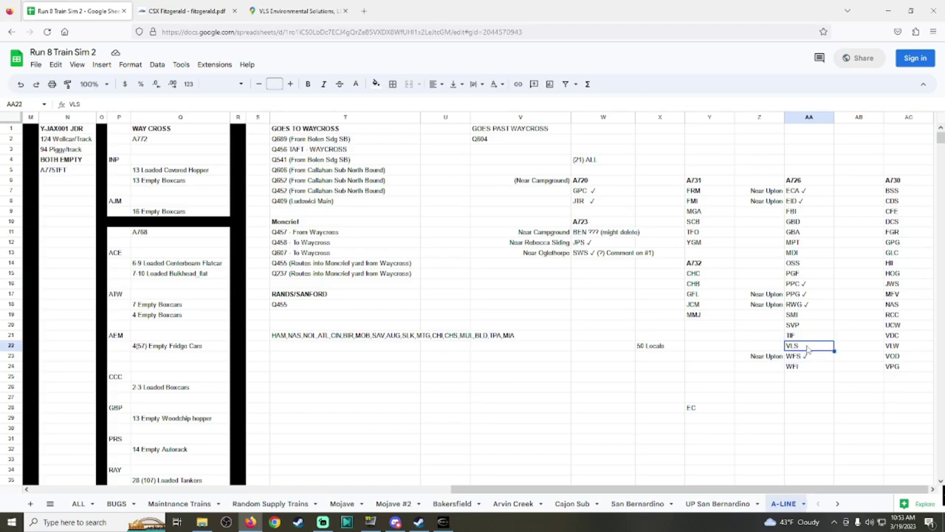
Step: Change cell AA20 to 'SVP ✓' on the A-LINE list and go back to Run8
double_click(819, 325)
type("✓")
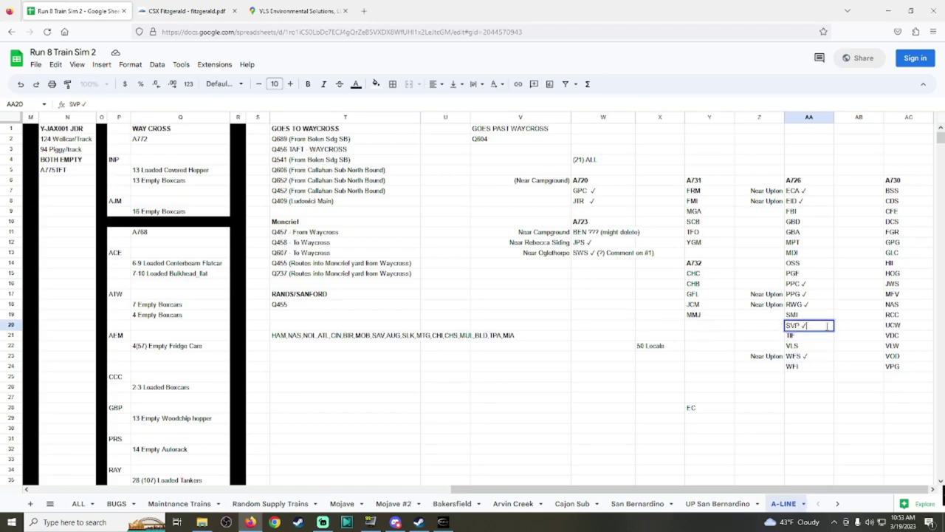
left_click(419, 522)
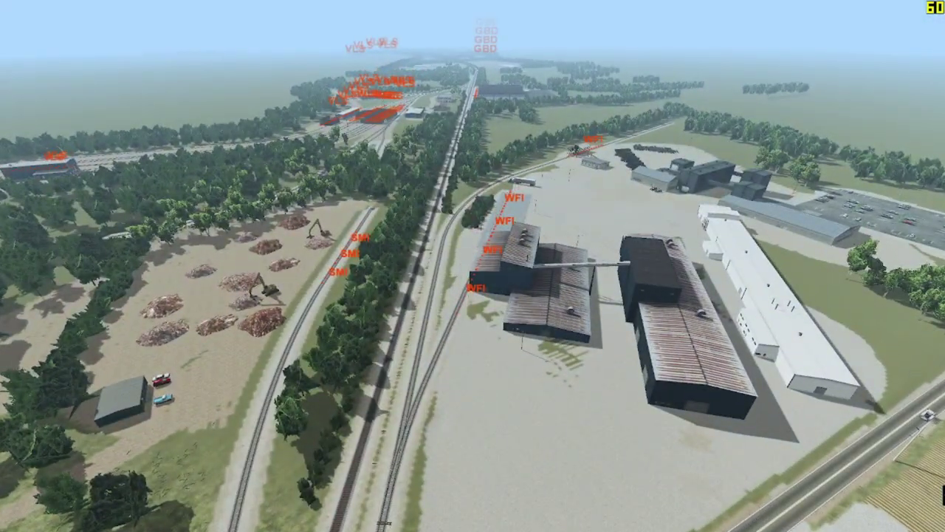
key("alt+Tab")
Step: Compare the CSX Fitzgerald track chart with the VLS Environmental Solutions satellite map, zooming and panning
left_click(185, 11)
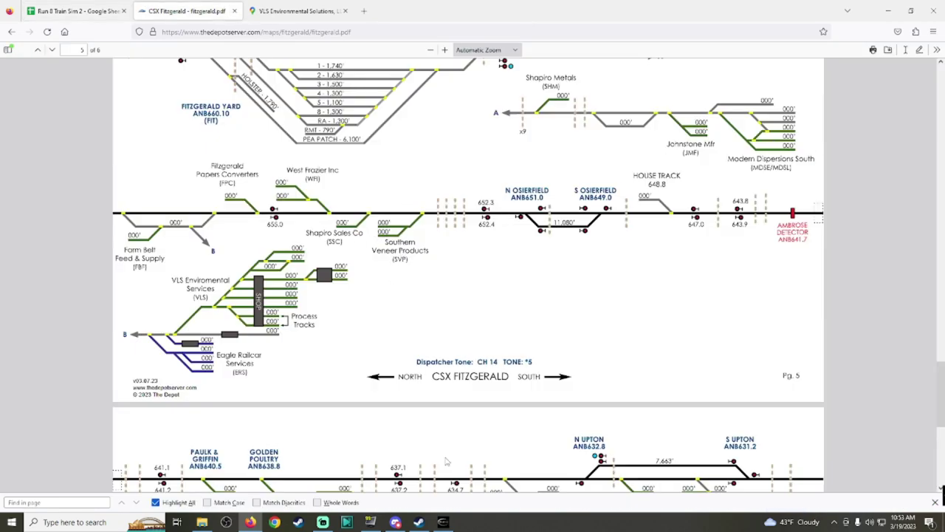
left_click(443, 522)
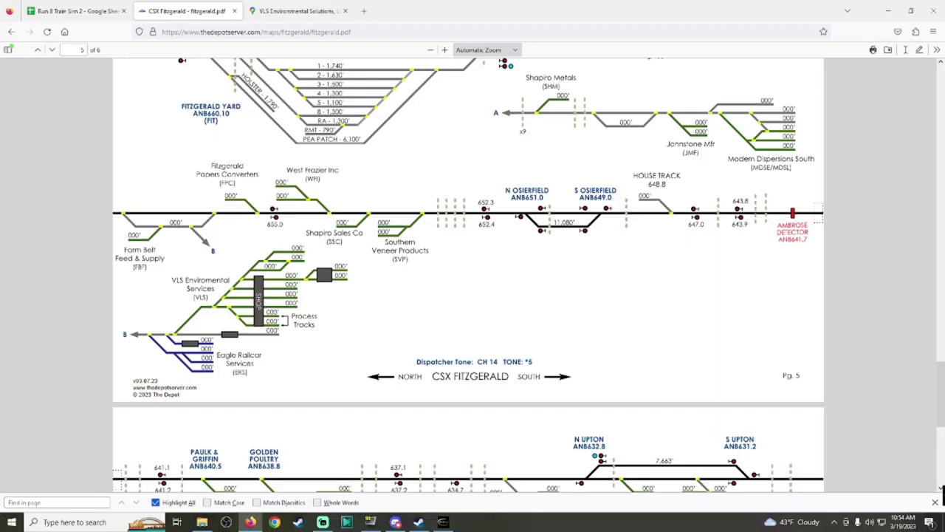
left_click(280, 10)
scroll(481, 231, "up", 2)
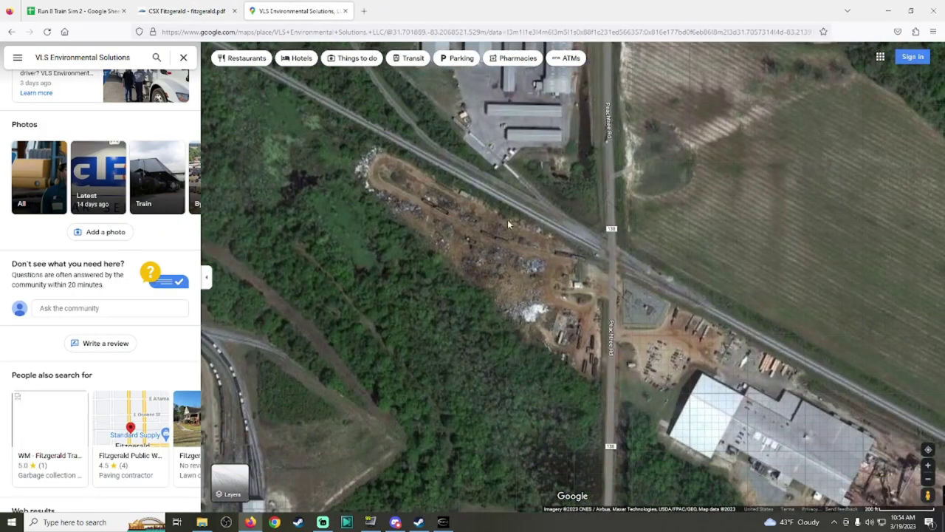
scroll(598, 324, "up", 2)
scroll(605, 318, "down", 3)
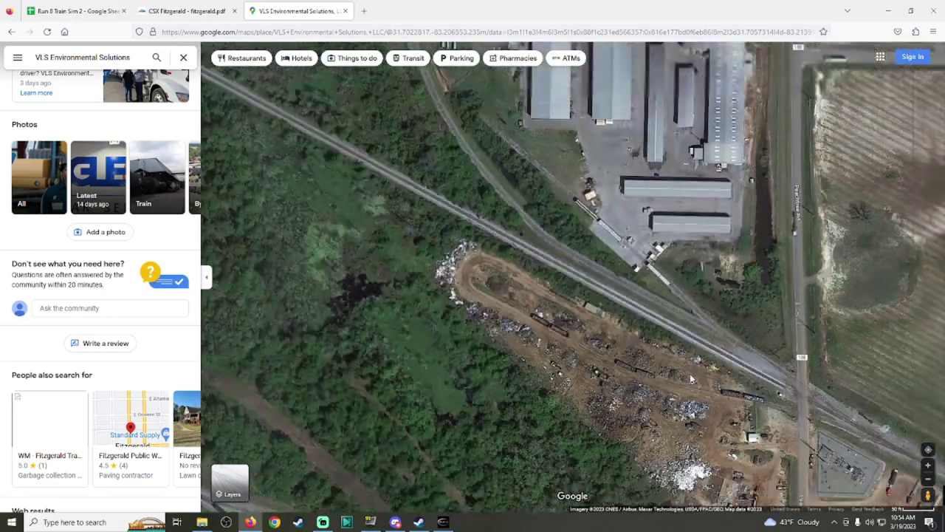
scroll(600, 283, "up", 3)
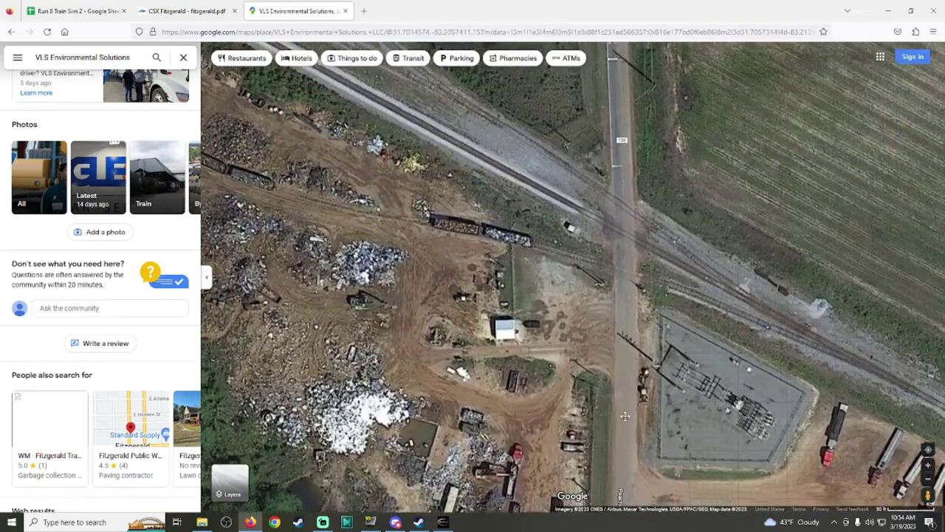
left_click_drag(546, 110, 497, 90)
scroll(529, 270, "down", 2)
scroll(497, 90, "down", 2)
left_click_drag(583, 276, 649, 380)
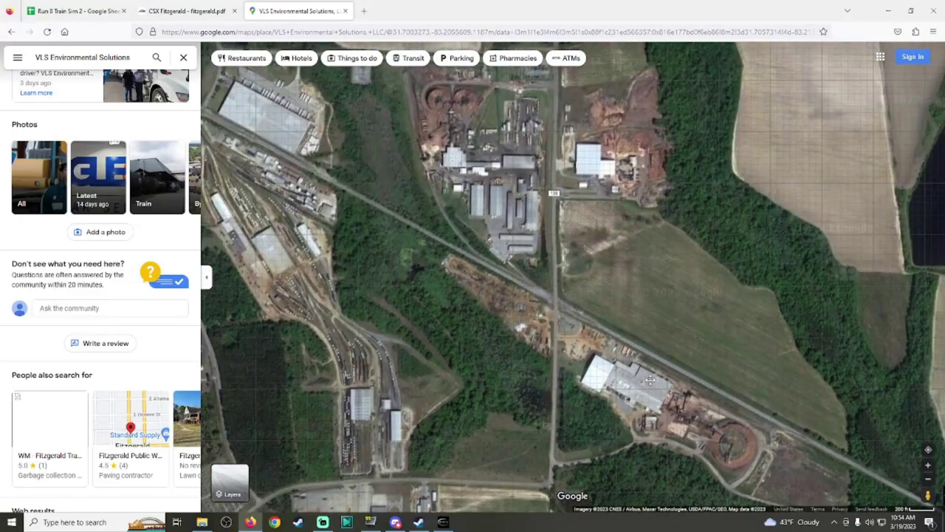
Step: Recheck the track chart and simulator, then clear the Google Maps search box for a new search
left_click(164, 8)
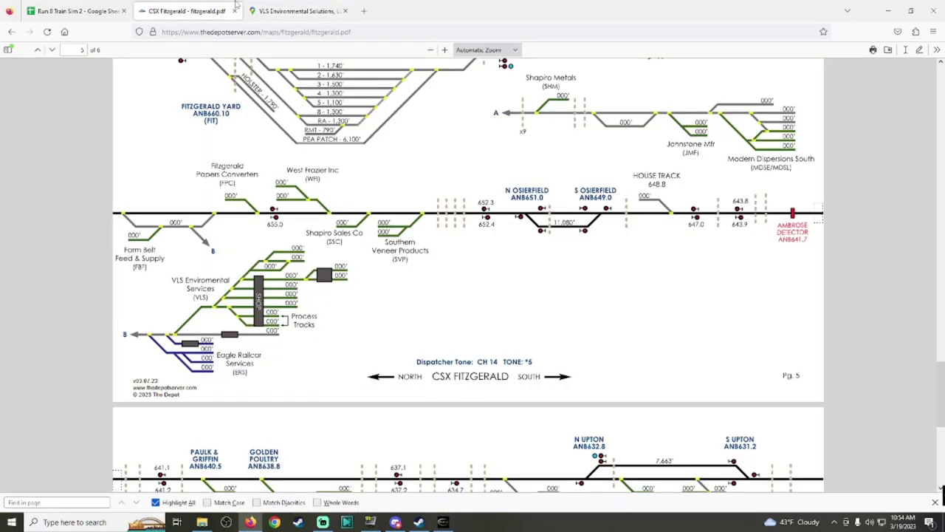
left_click(440, 522)
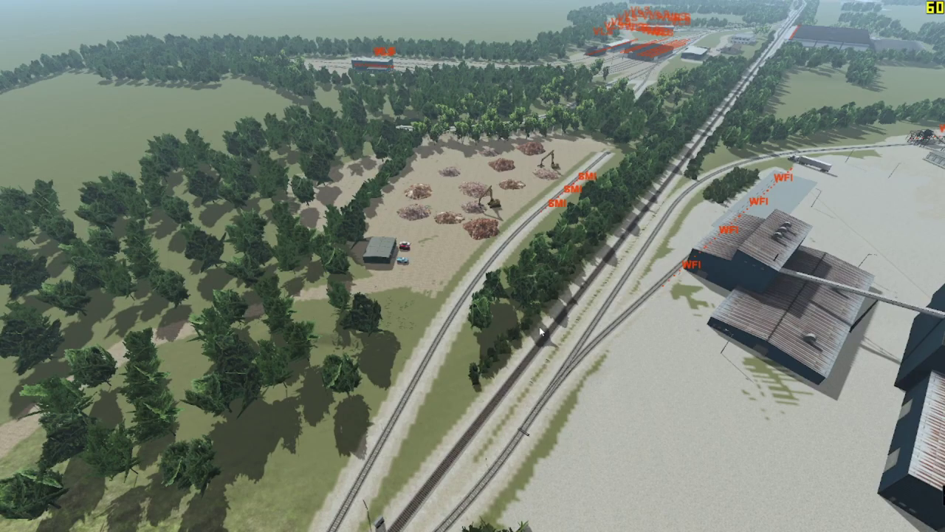
scroll(541, 241, "down", 2)
scroll(542, 240, "up", 4)
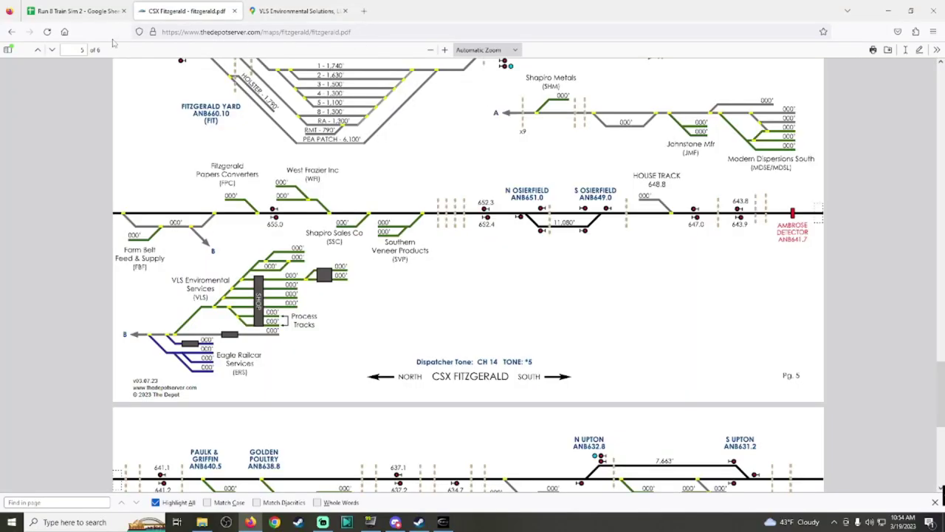
left_click(288, 9)
left_click(133, 57)
key("ctrl+a")
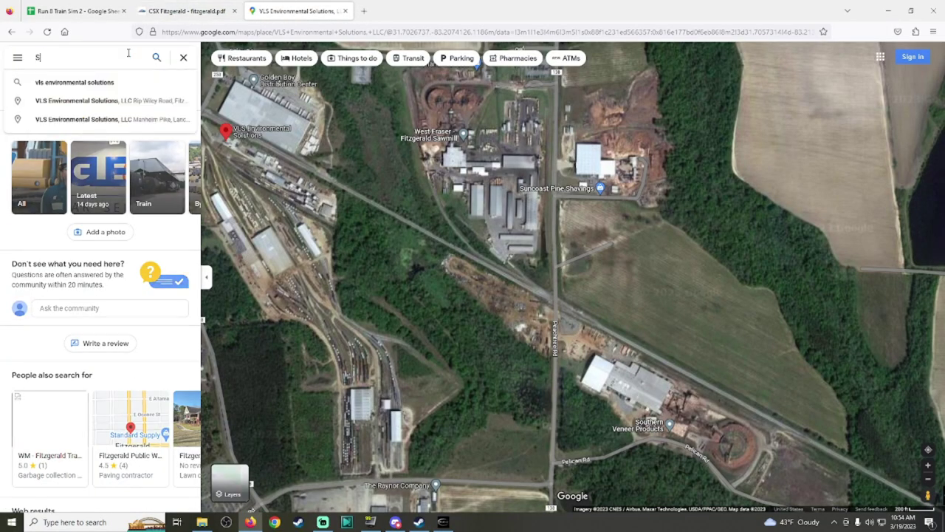
Step: Search 'Shapro metals', go to Shapiro Metals on Glenn Bass Road, and zoom in on its siding
type("SHAPRO")
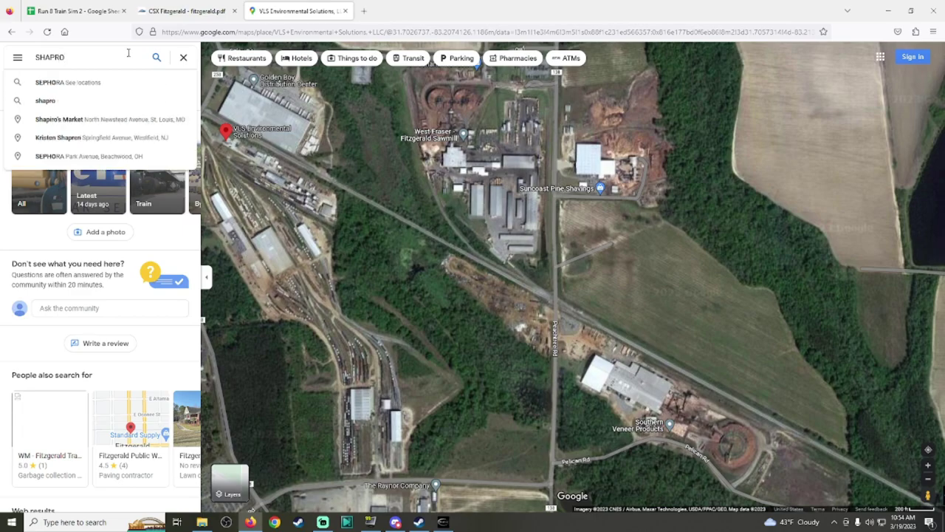
key("BackSpace")
key("BackSpace")
key("BackSpace")
key("BackSpace")
key("BackSpace")
key("BackSpace")
type("Shapro metals")
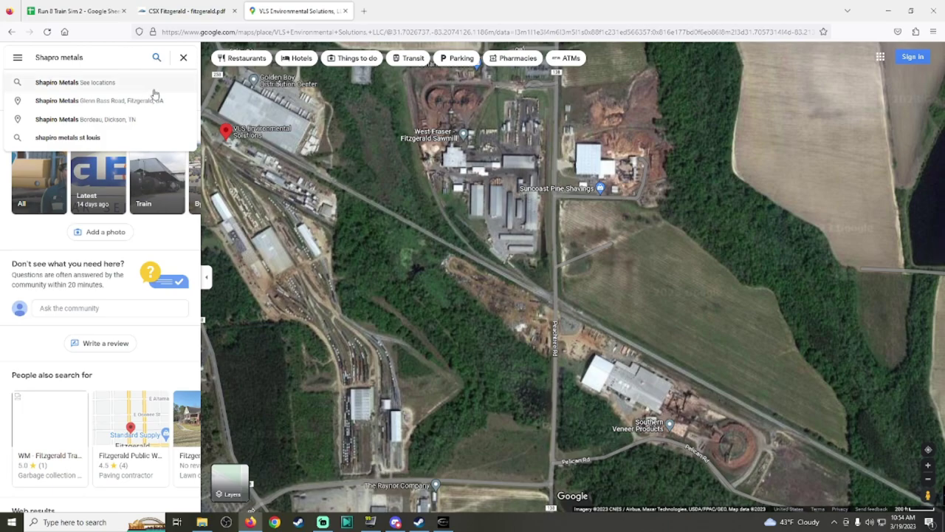
left_click(147, 103)
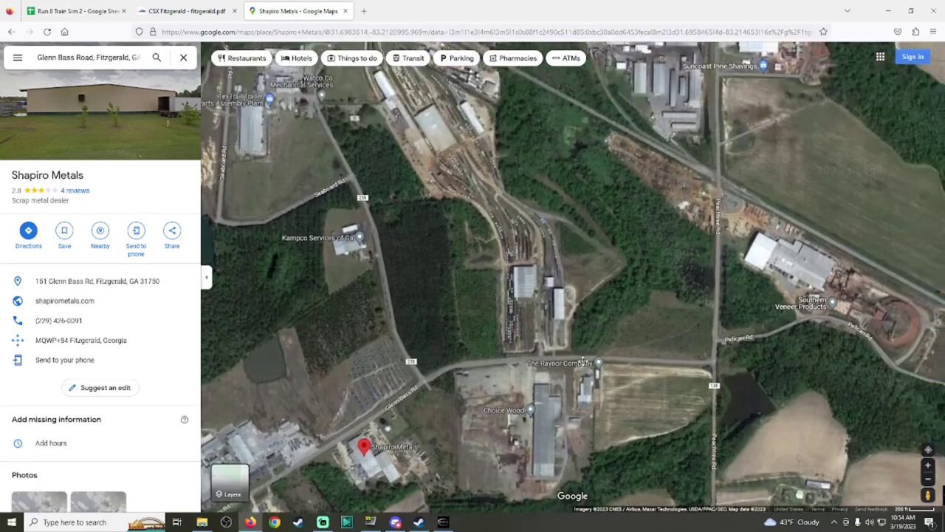
left_click_drag(583, 362, 558, 334)
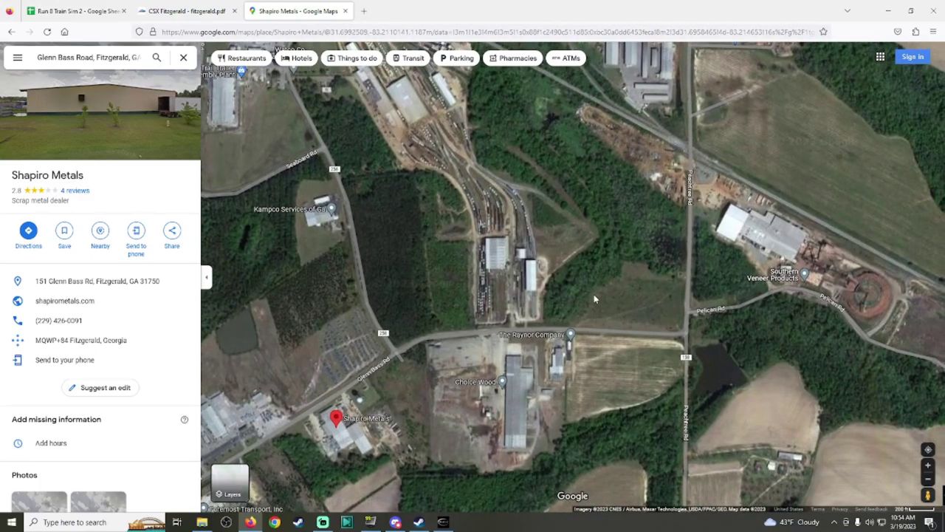
scroll(615, 210, "up", 5)
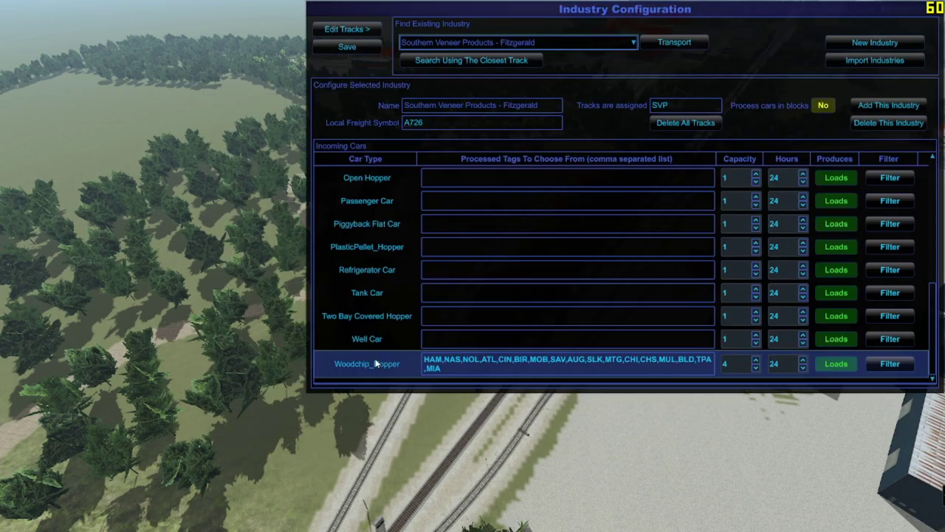
Step: Load Shapro Metals - Fitzgerald from the Find Existing Industry list
left_click(463, 41)
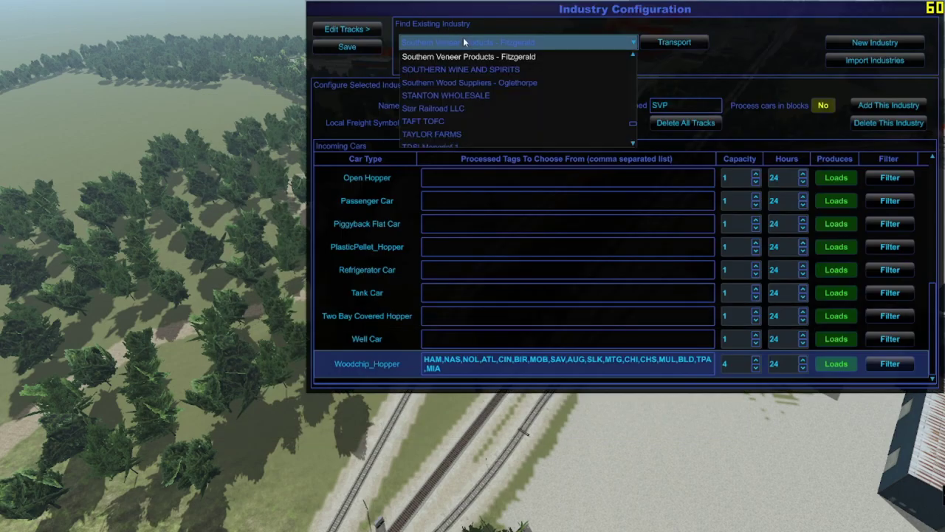
scroll(497, 82, "up", 5)
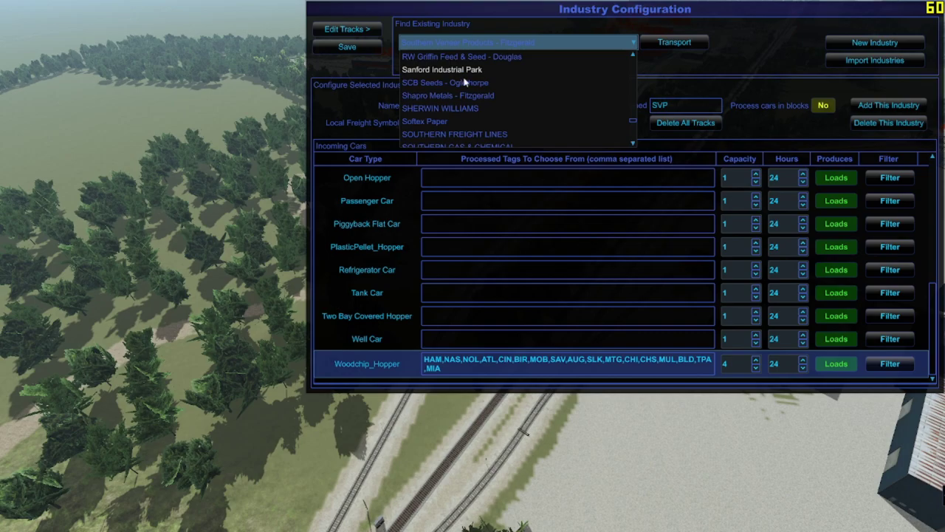
left_click(442, 96)
scroll(593, 271, "up", 5)
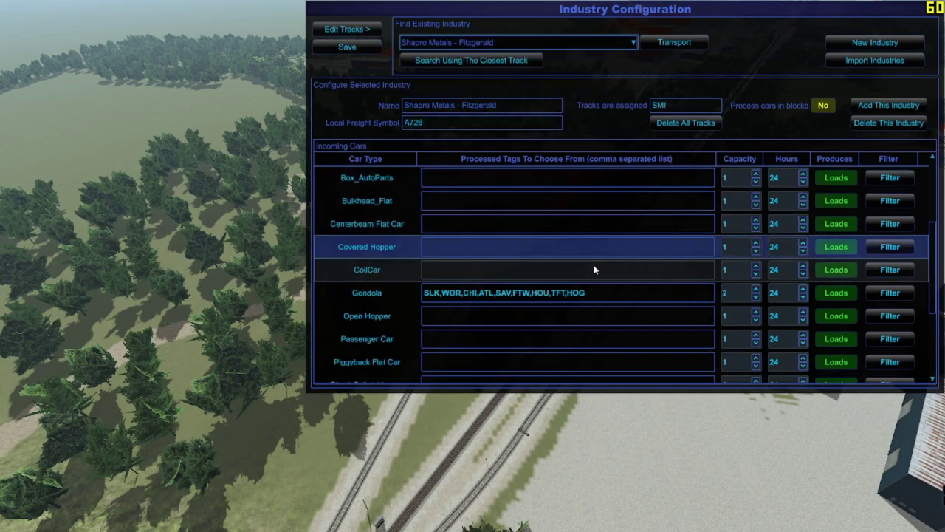
Step: Review the industry's Gondola Filter twice, then close the industry configuration
left_click(889, 361)
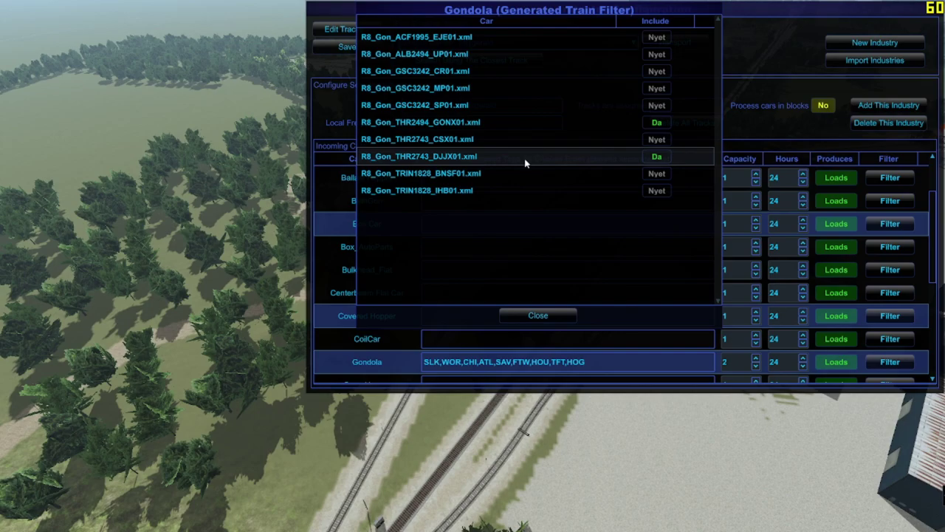
left_click(539, 316)
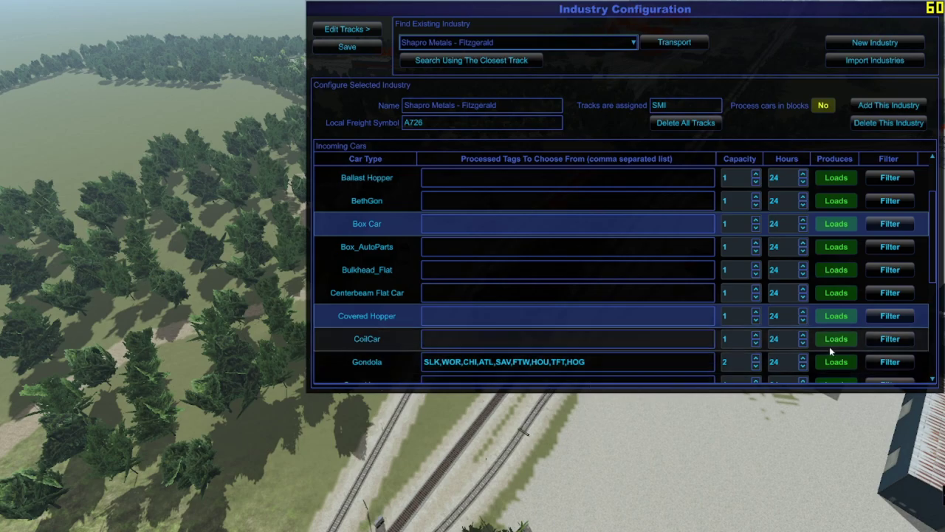
left_click(880, 362)
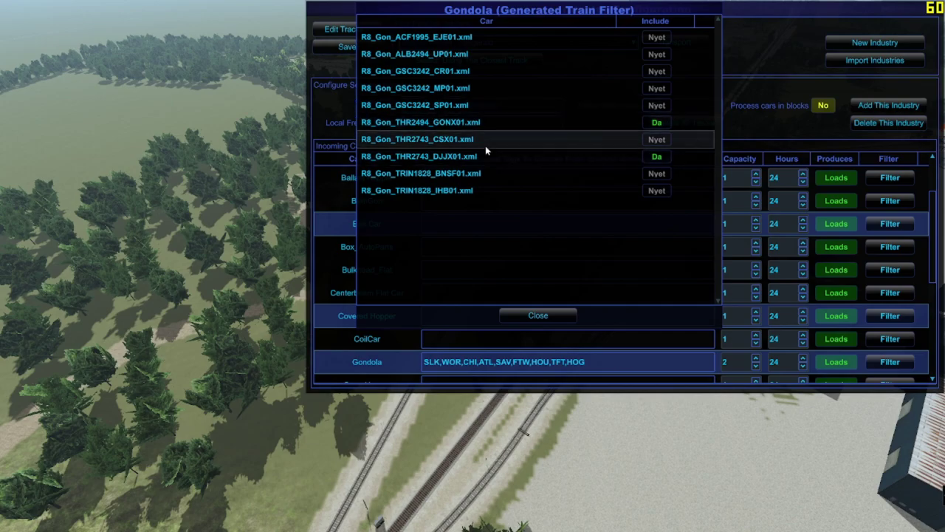
left_click(536, 317)
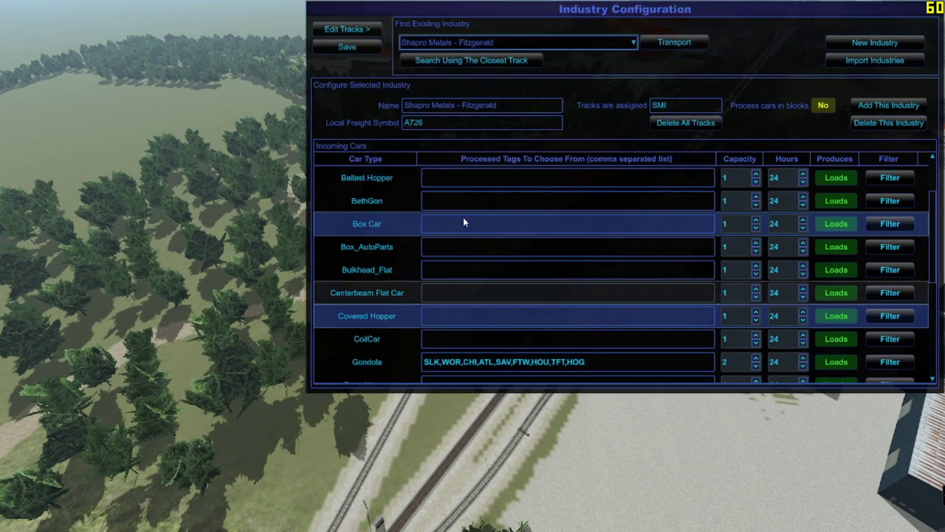
key("Escape")
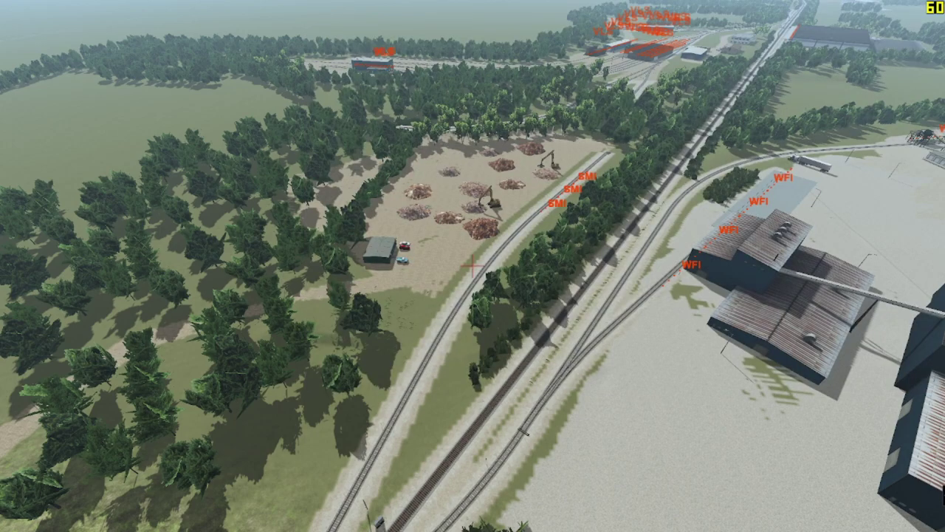
left_click(4, 11)
Step: Place a test train of gondolas THR2743 DJJX01 and THR2494 GONX01 in the world
left_click(51, 111)
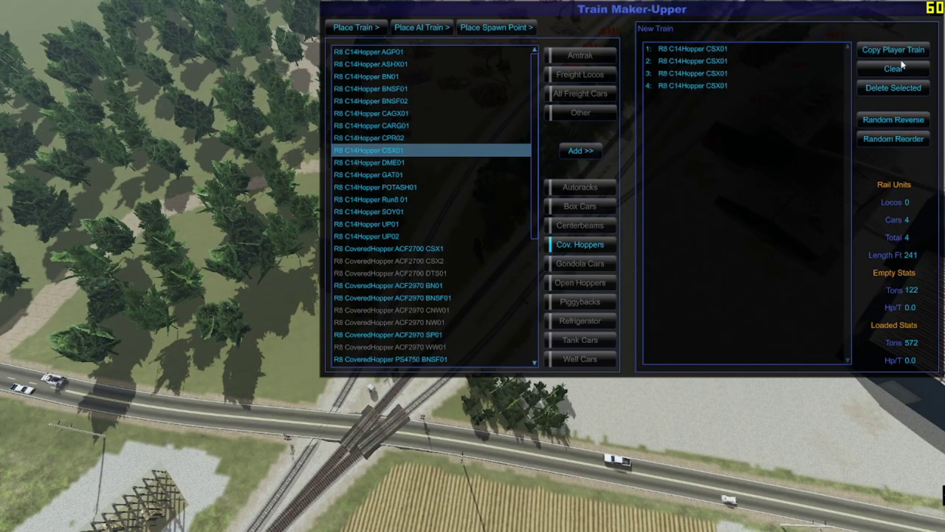
left_click(583, 263)
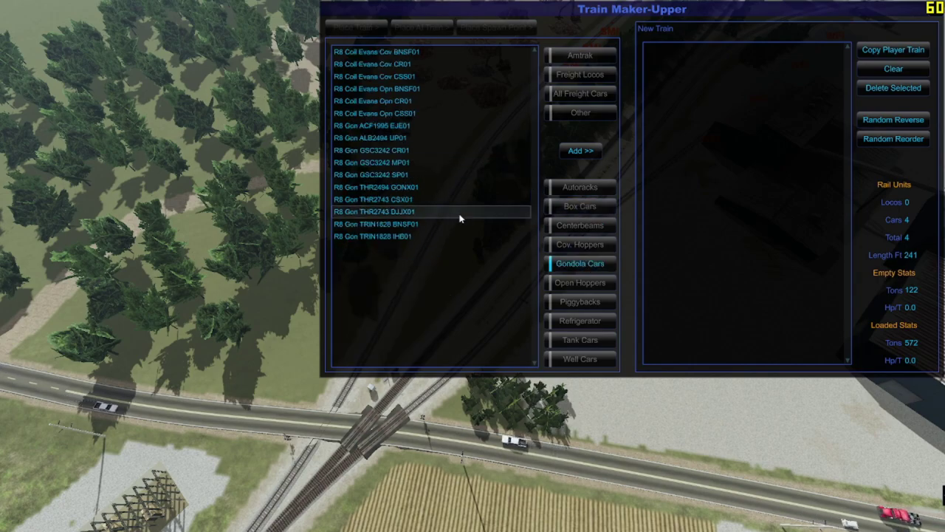
left_click(423, 211)
left_click(417, 188, "ctrl")
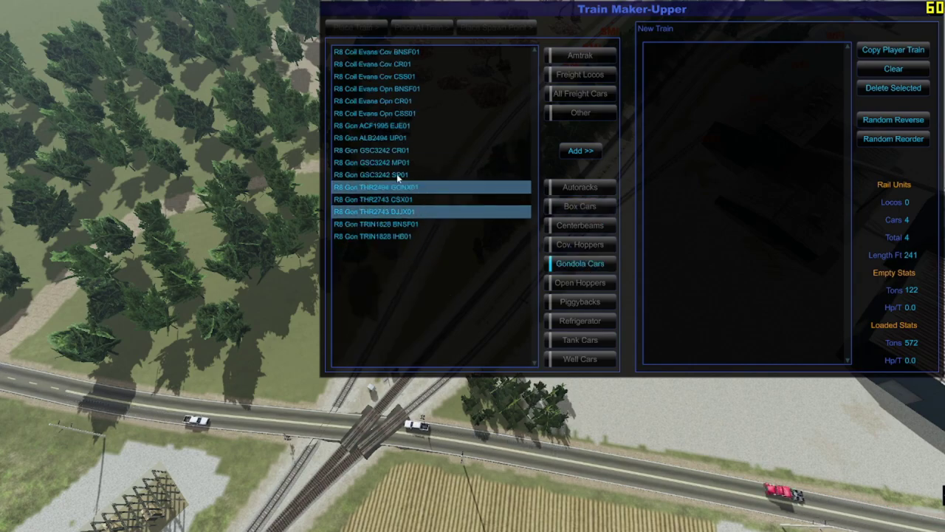
left_click(583, 153)
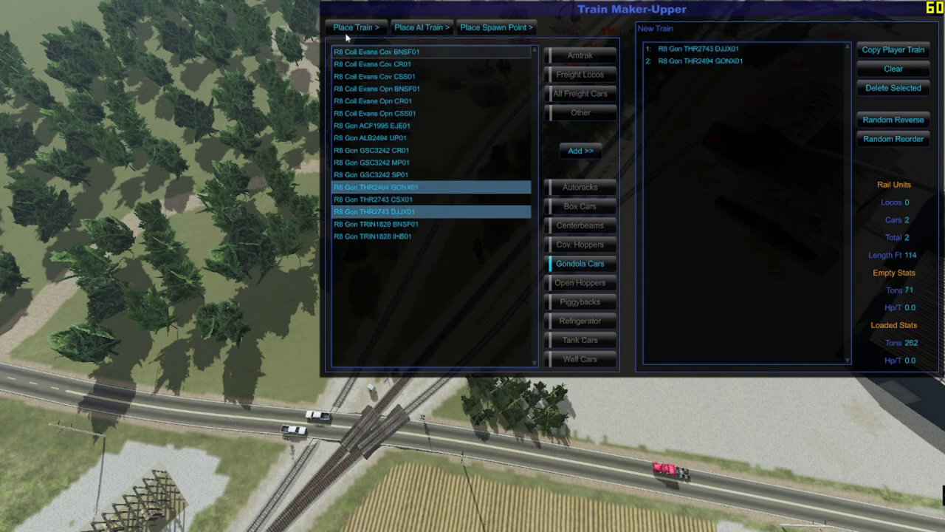
left_click(345, 31)
Step: Check the two gondolas' destination tags, delete them, and compare with the Shapiro Metals map
left_click(496, 276)
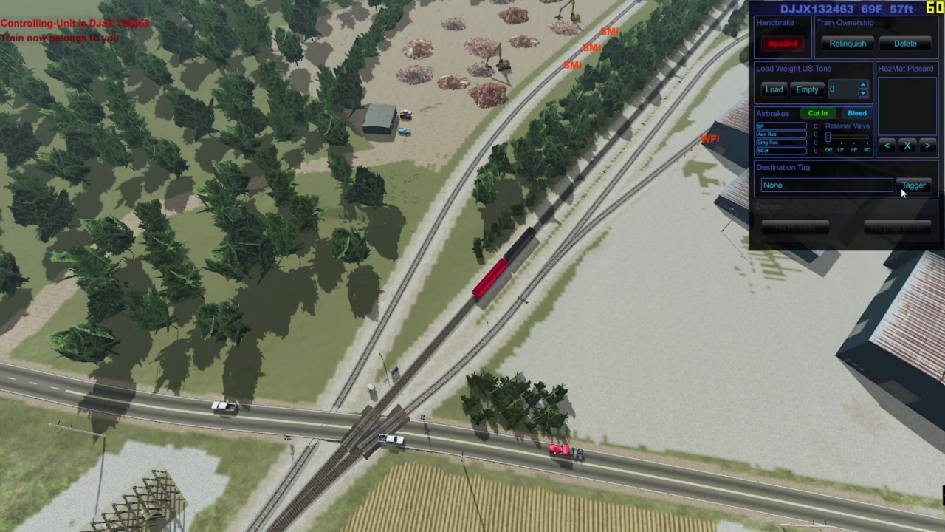
left_click(913, 184)
key("Escape")
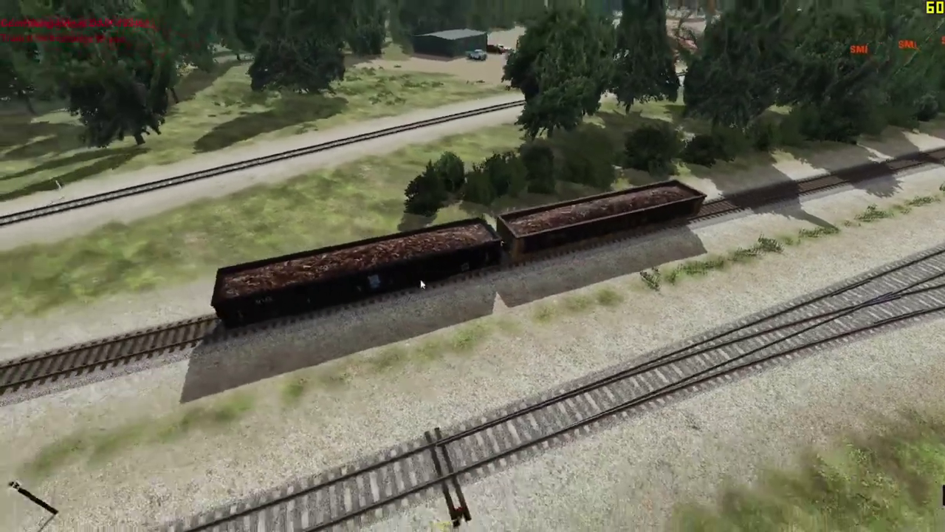
left_click(420, 280)
left_click(898, 44)
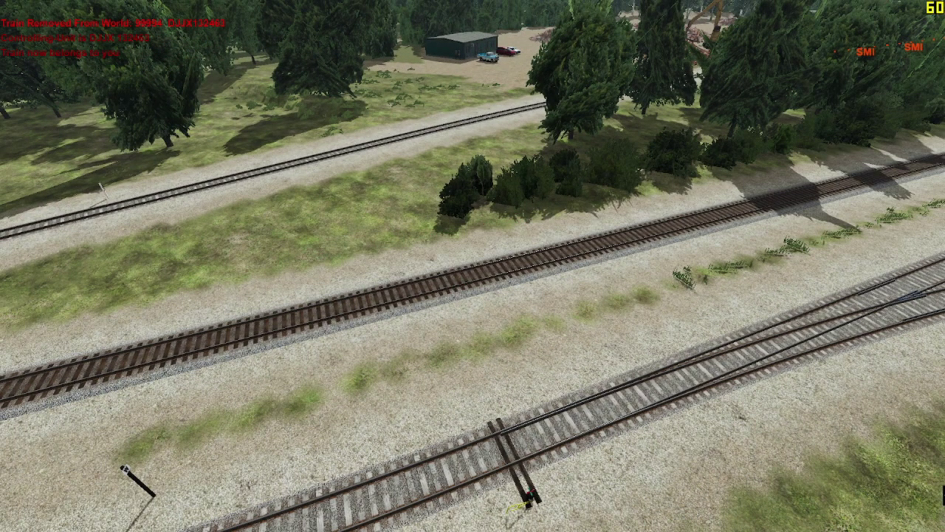
key("alt+Tab")
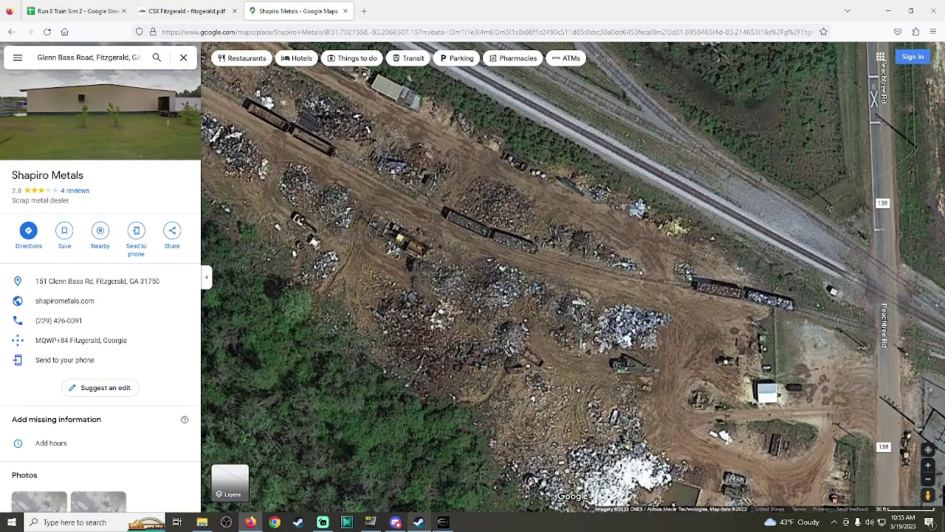
left_click(418, 522)
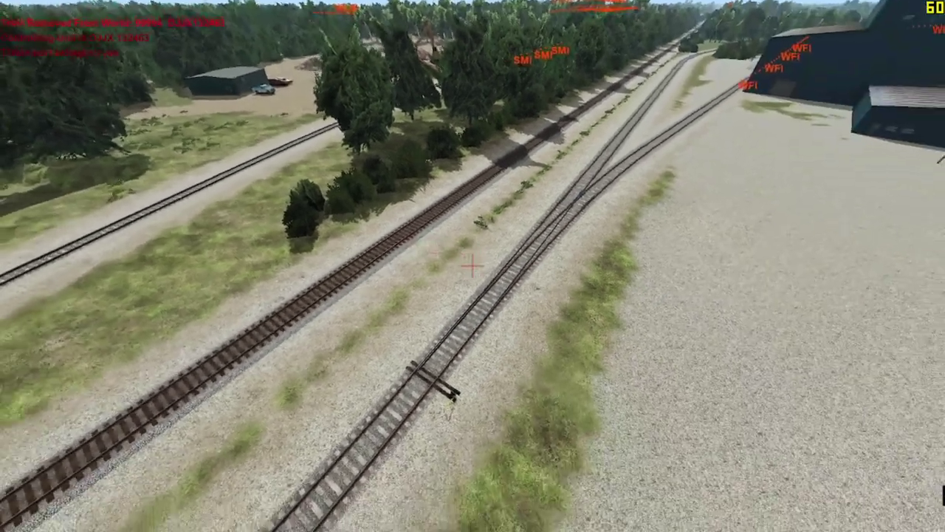
key("ctrl+i")
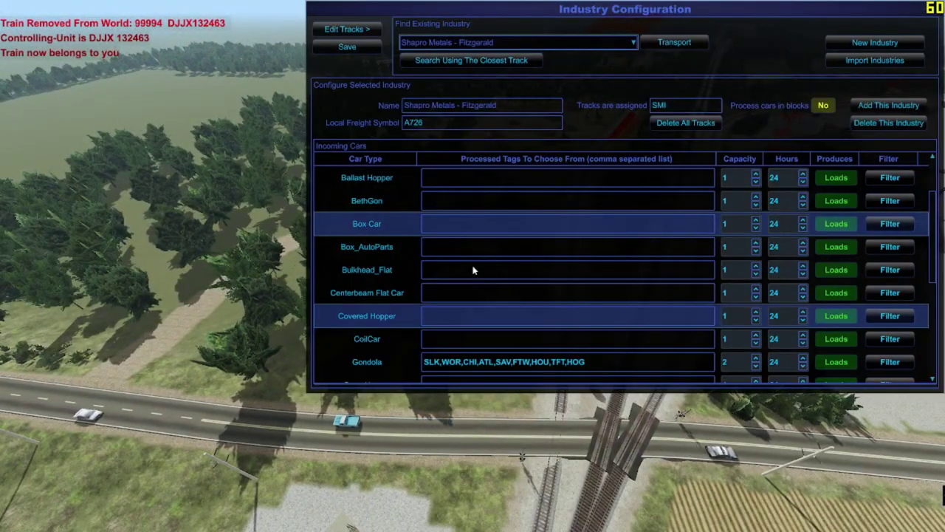
left_click(347, 29)
scroll(626, 210, "up", 3)
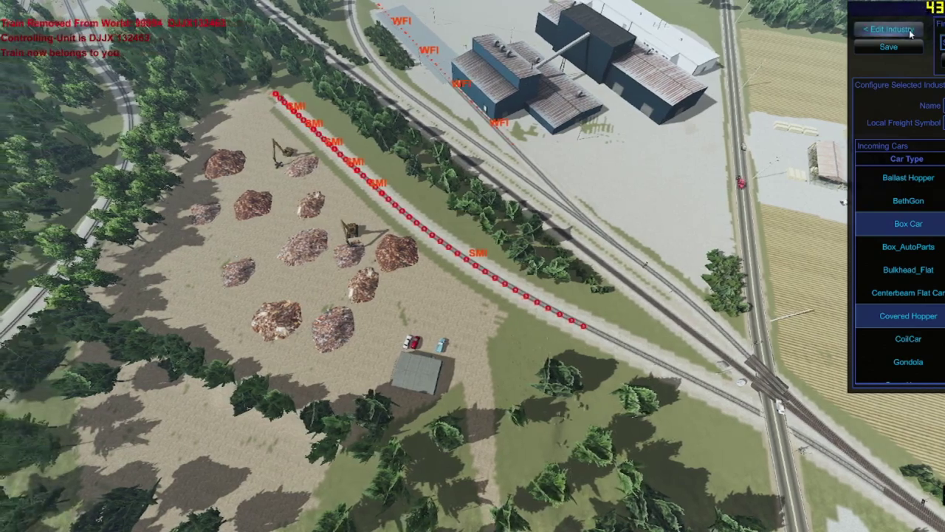
scroll(588, 295, "down", 5)
scroll(589, 295, "up", 4)
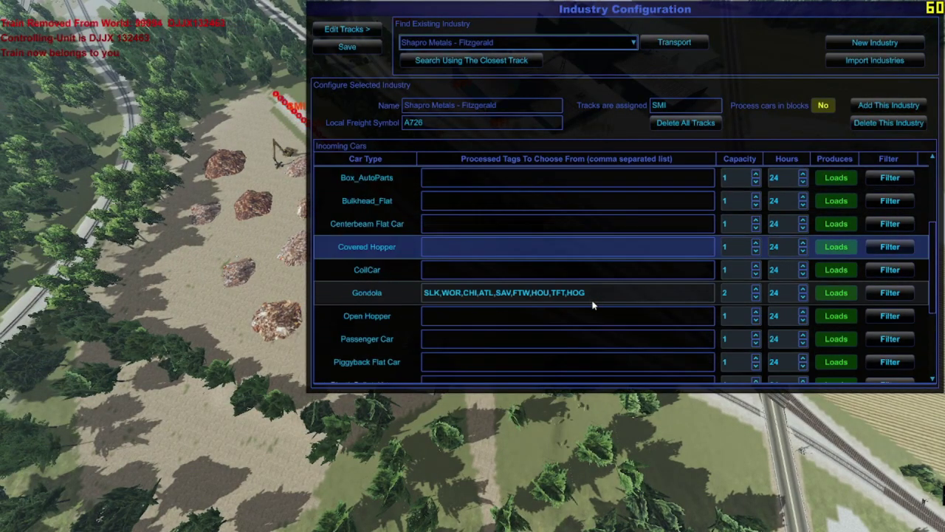
key("alt+Tab")
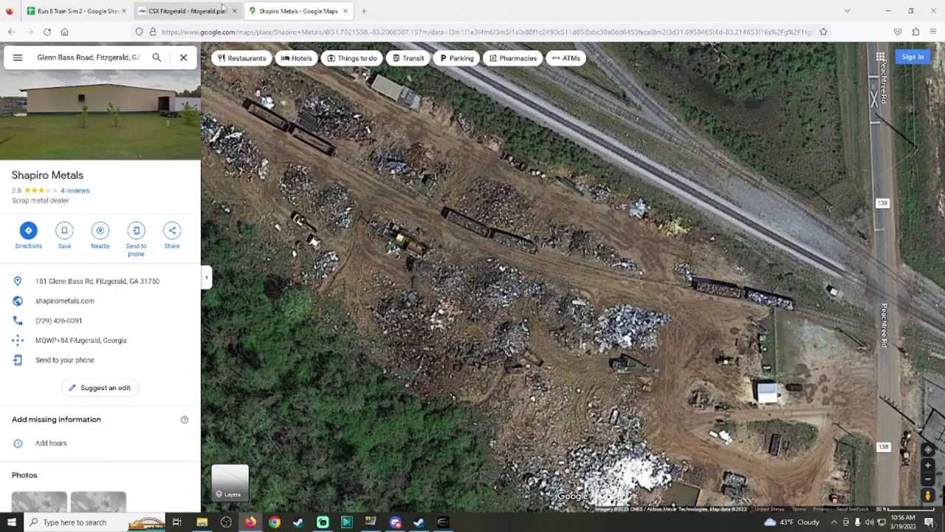
Step: Check off SMI in cell AA19 of the A-LINE spreadsheet so it reads 'SMI ✓'
left_click(74, 10)
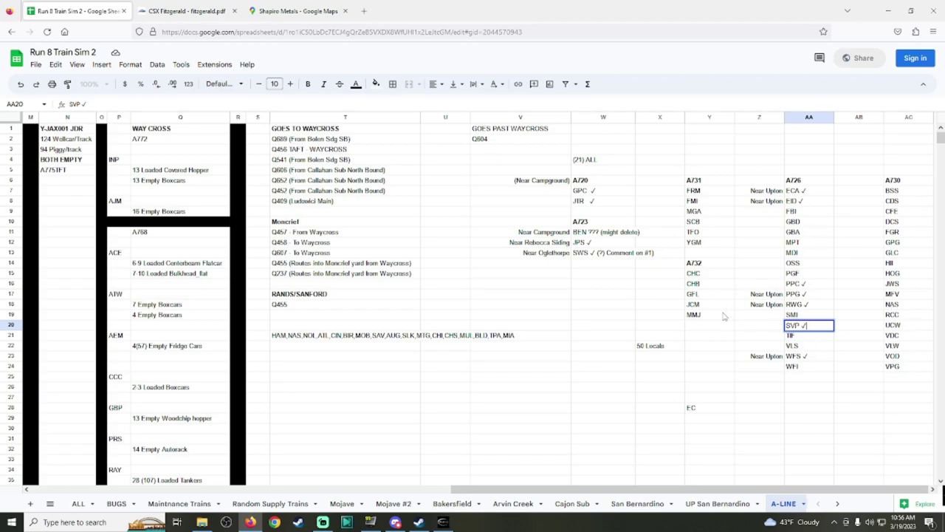
double_click(814, 314)
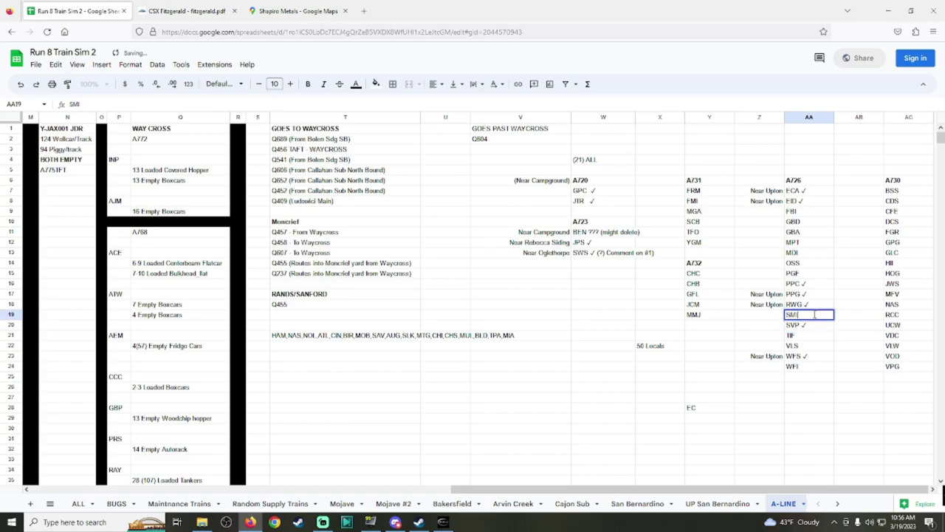
left_click(376, 334)
Step: Paste T21's tag list into Shapro Metals' Gondola tags field in Run8 and save the configuration
triple_click(376, 337)
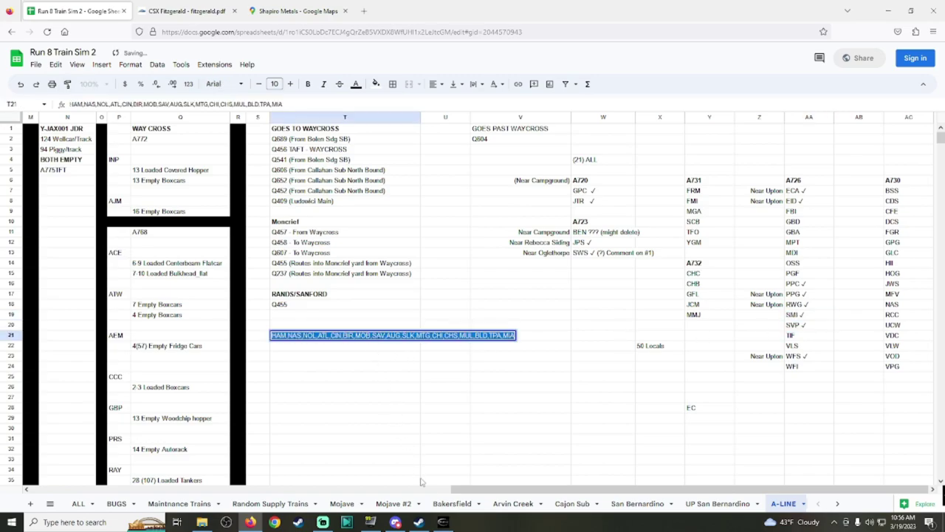
left_click(443, 522)
left_click(602, 295)
type("HAM,NAS,NOL,ATL,CIN,BIR,MOB,SAV,AUG,SLK,MTG,CHI,CHS,MUL,BLD,TPA,MIA")
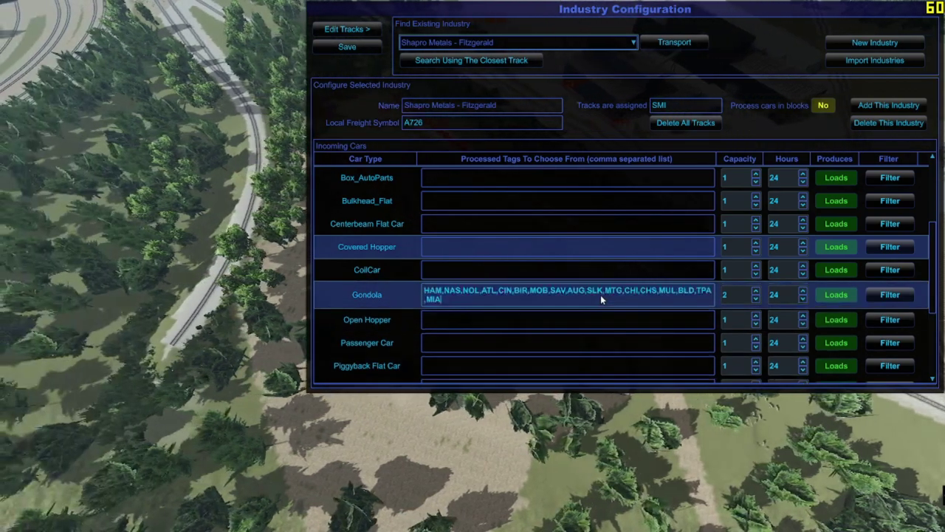
left_click(346, 49)
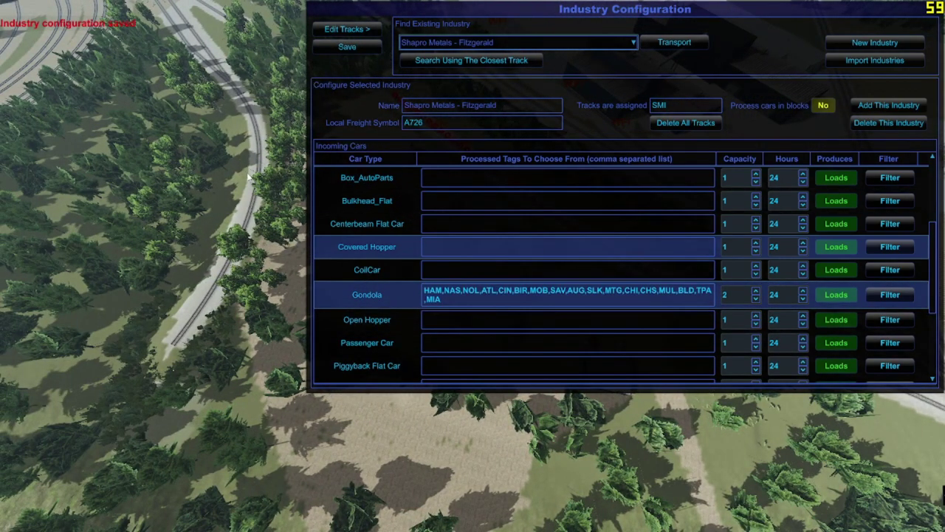
key("Escape")
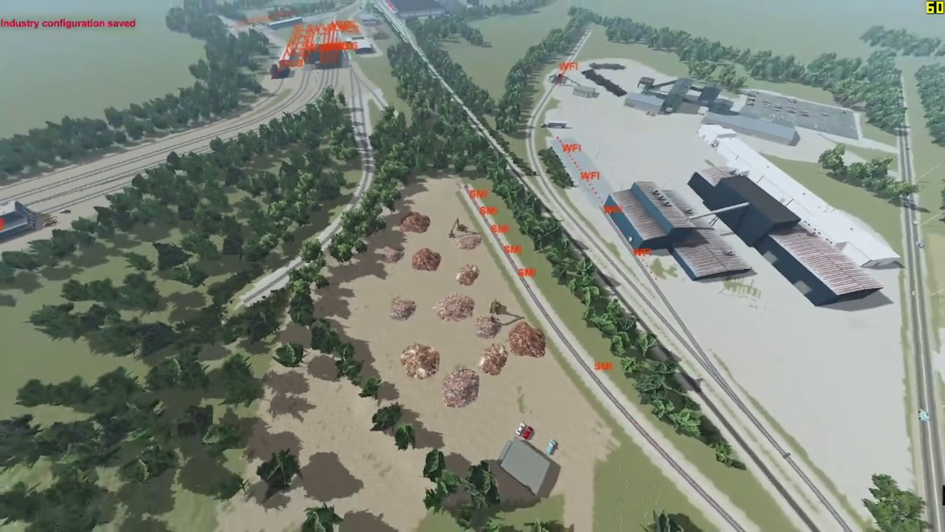
key("alt+Tab")
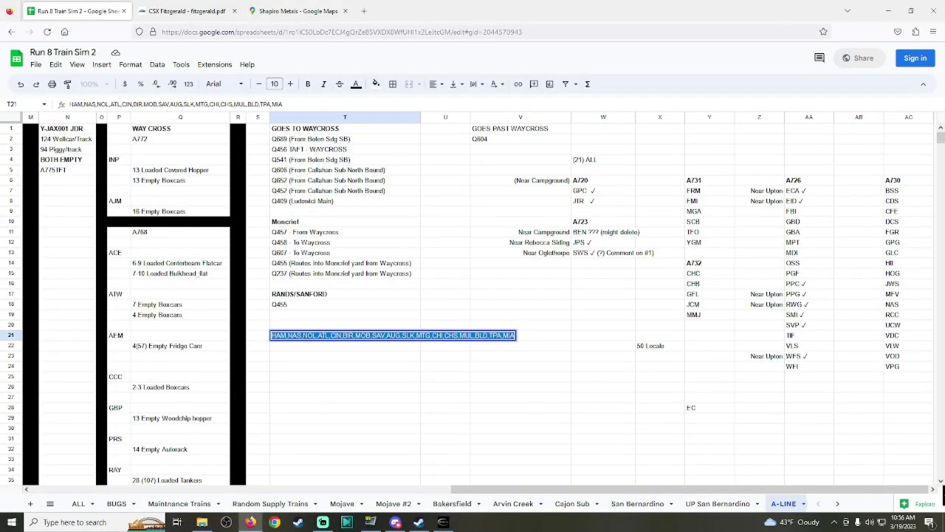
Step: Review the CSX Fitzgerald chart and Shapiro Metals map, then open Run8's Industry List
left_click(211, 7)
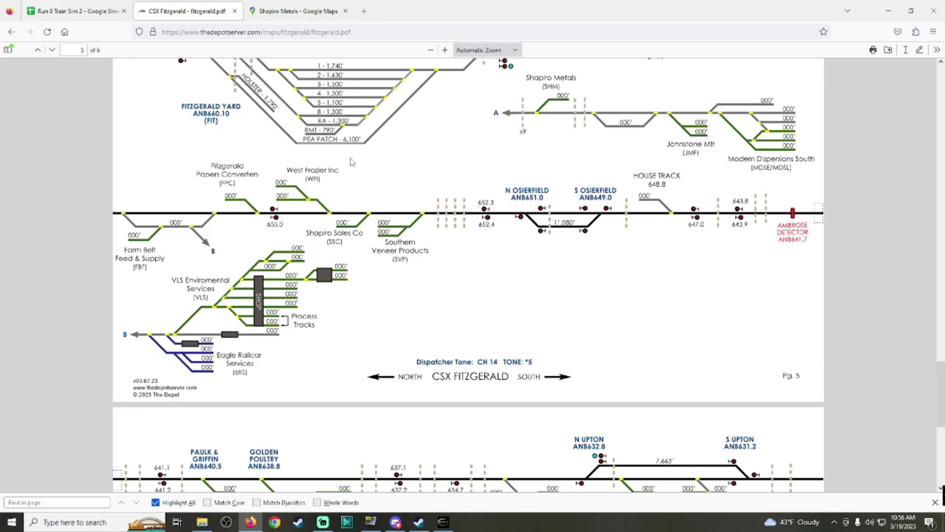
left_click(281, 13)
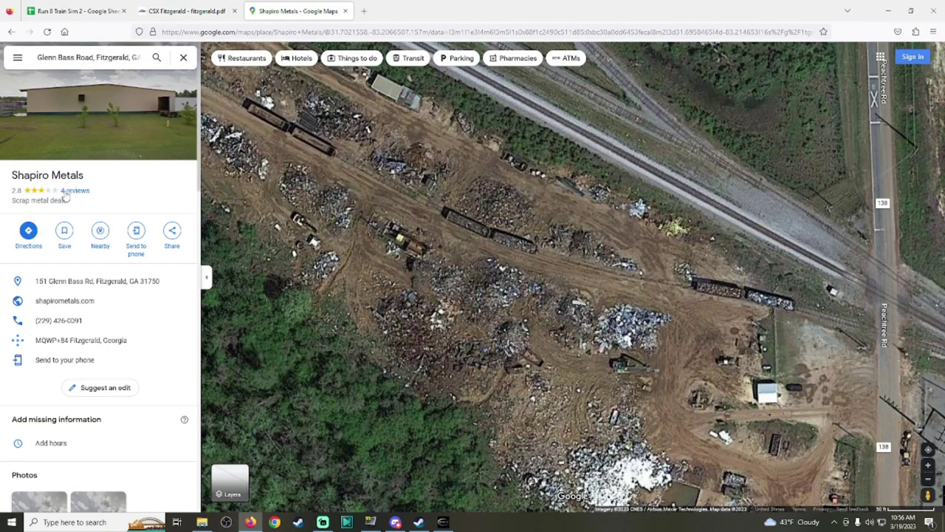
left_click(447, 521)
left_click(464, 399)
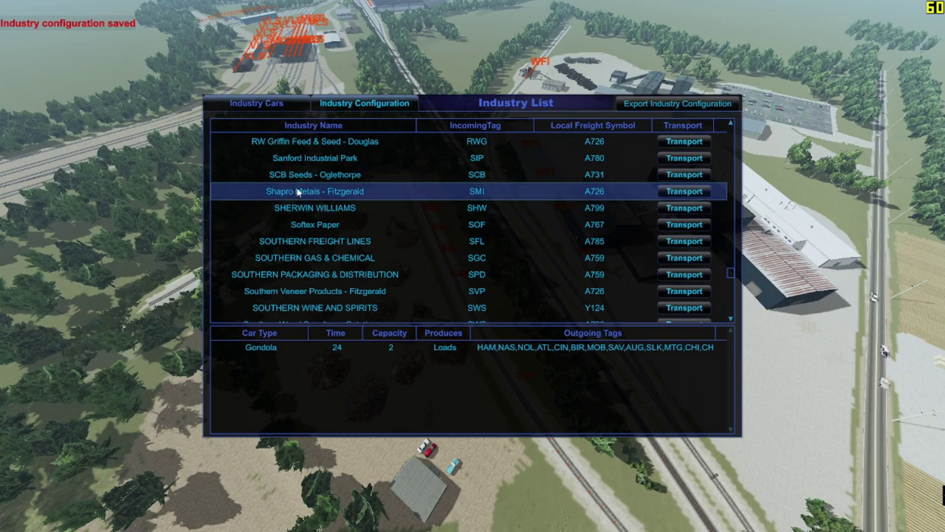
Step: Select West Fraser Ind - Fitzgerald's car types and compare with the sawmill's satellite view
scroll(731, 275, "down", 5)
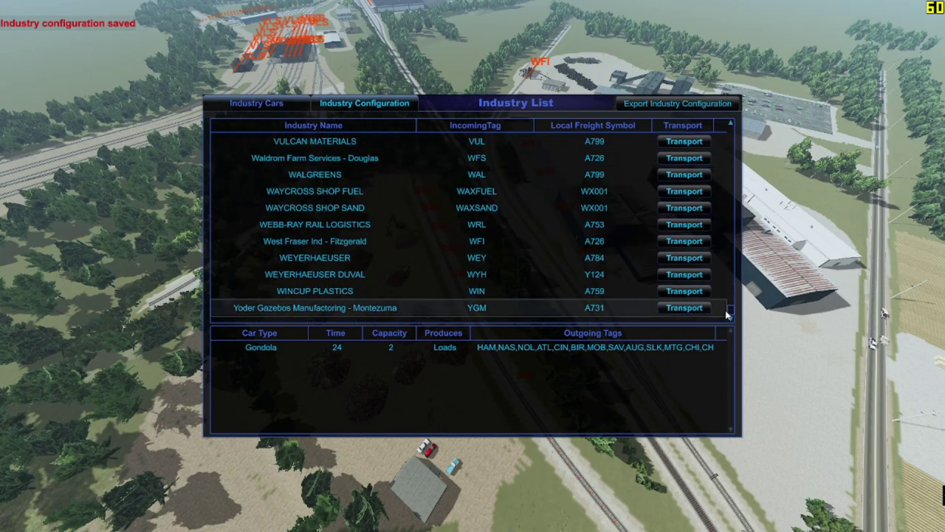
left_click(432, 246)
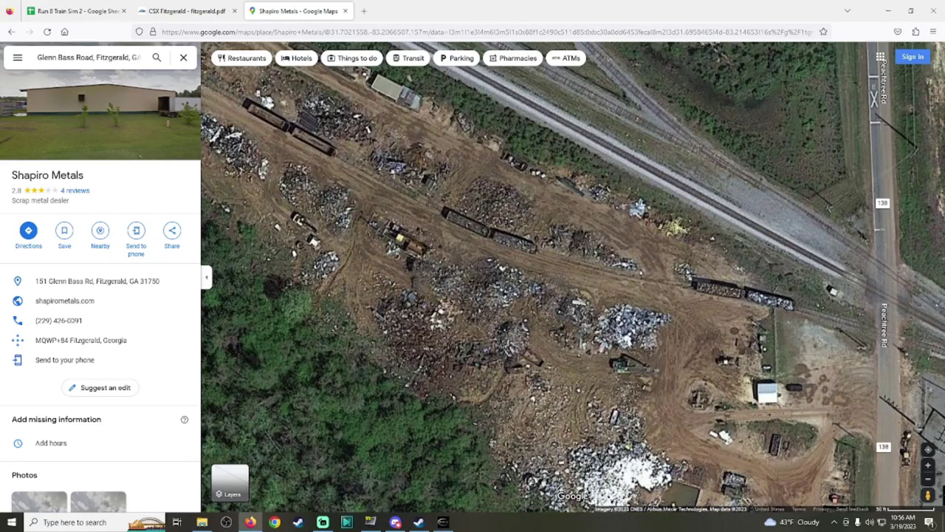
left_click_drag(561, 111, 550, 283)
scroll(550, 283, "down", 1)
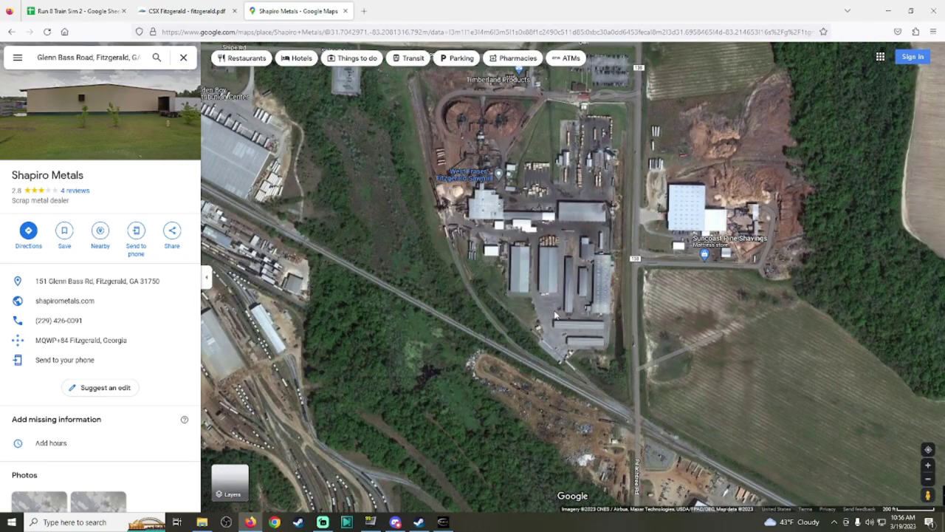
scroll(542, 330, "up", 1)
scroll(568, 367, "up", 1)
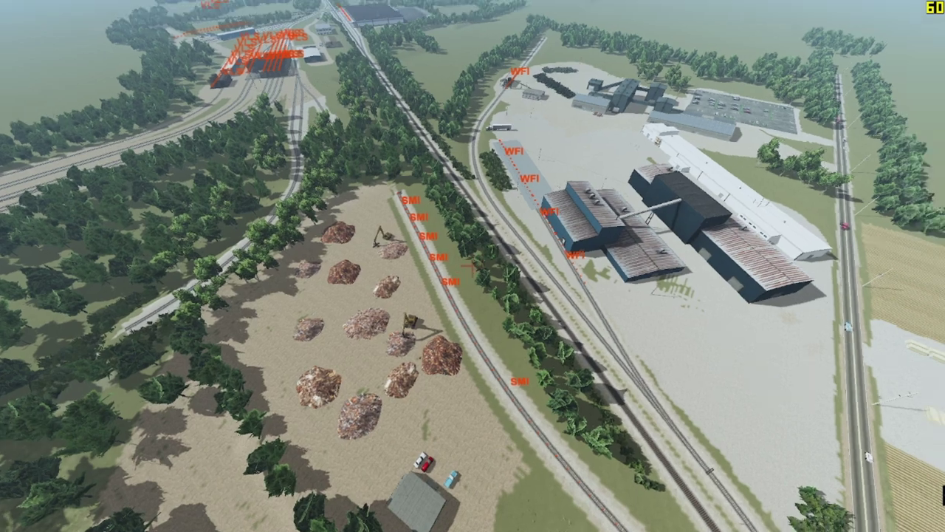
scroll(472, 266, "down", 3)
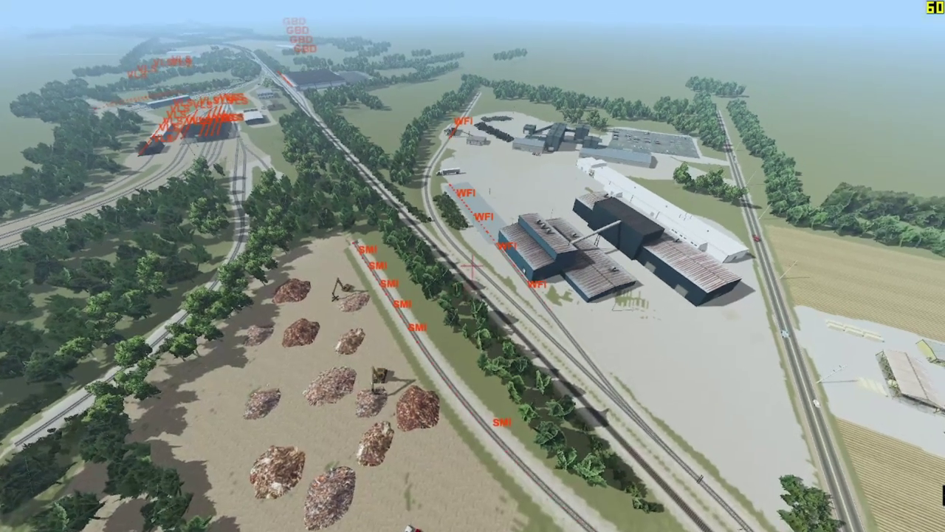
scroll(550, 301, "down", 3)
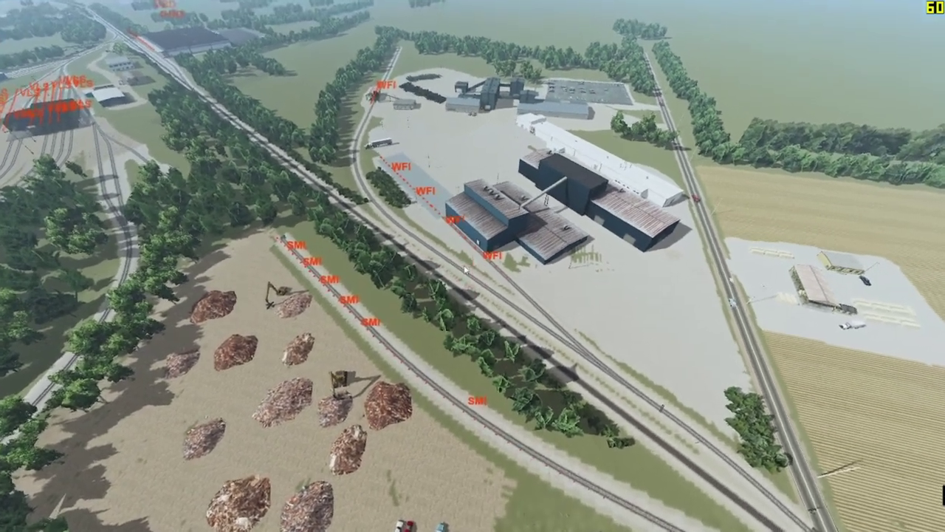
Step: Fly the camera along the rail line to the West Fraser plant and open Industry Configuration
left_click(463, 271)
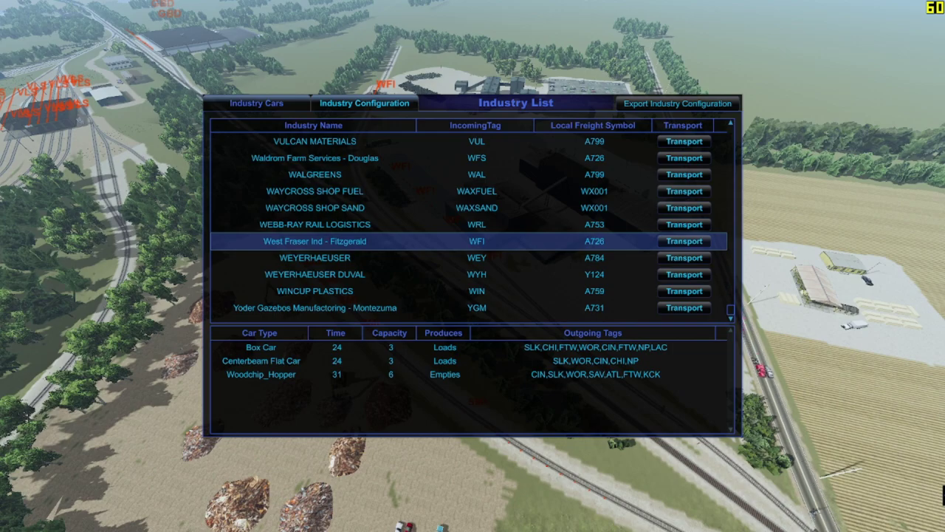
left_click(684, 241)
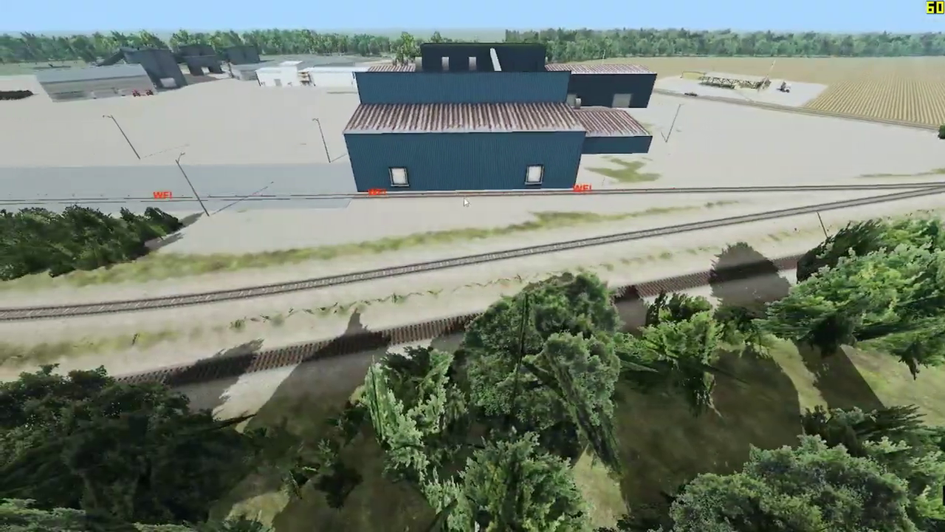
scroll(463, 201, "down", 5)
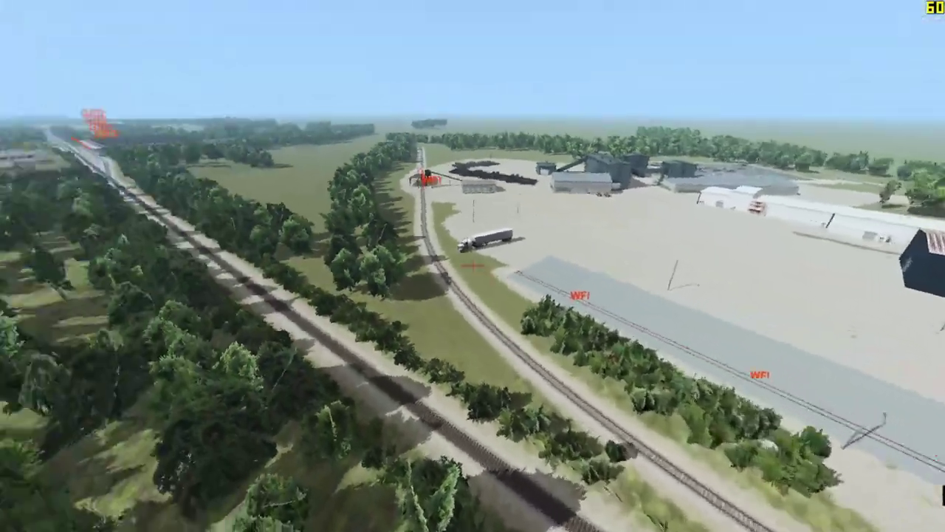
left_click_drag(473, 265, 497, 338)
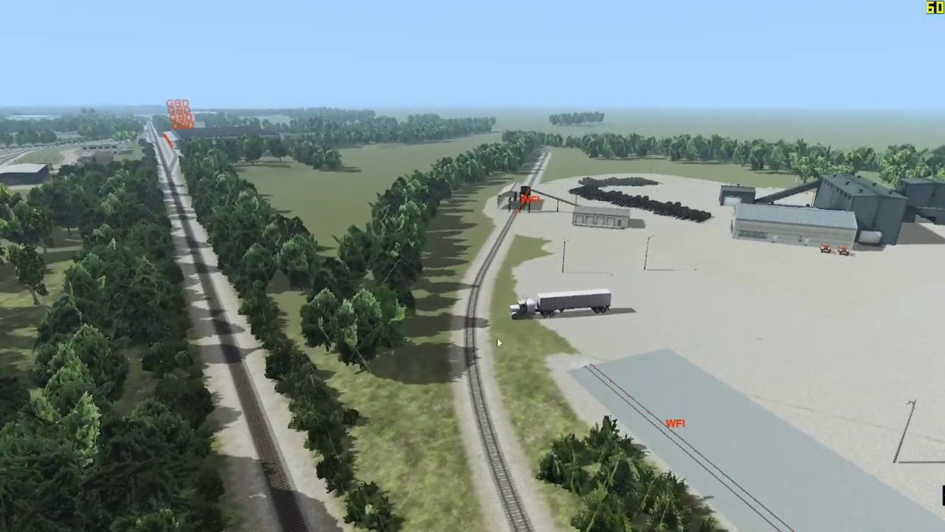
scroll(467, 254, "down", 5)
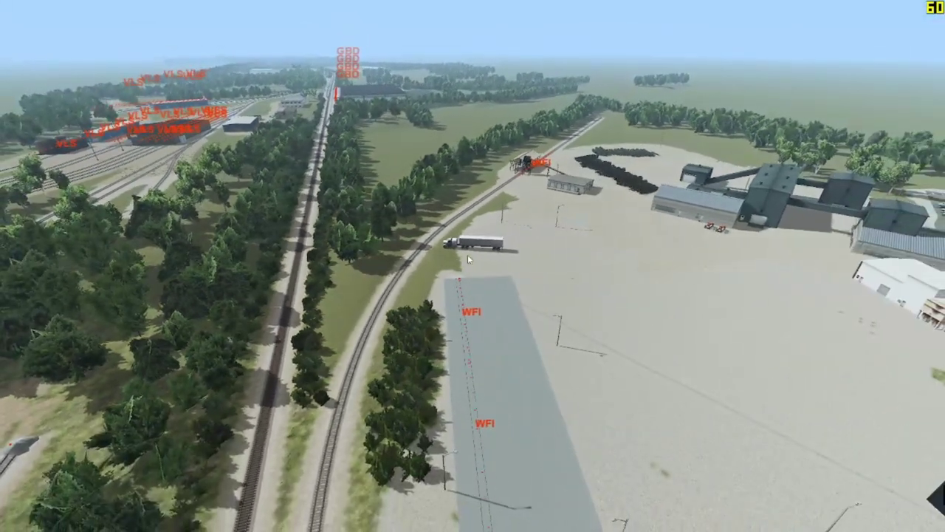
left_click(467, 254)
Step: Load West Fraser Ind - Fitzgerald into the Industry Configuration
left_click(570, 38)
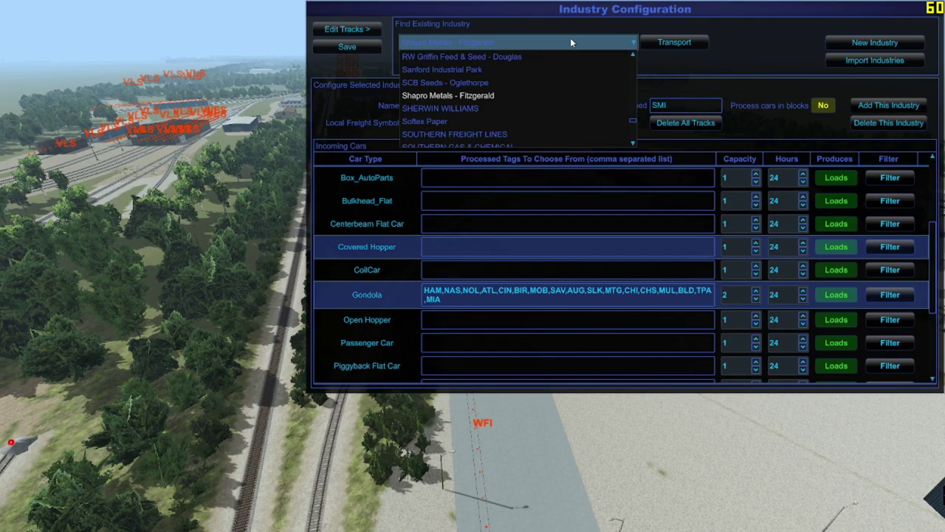
scroll(566, 85, "down", 10)
scroll(565, 84, "down", 6)
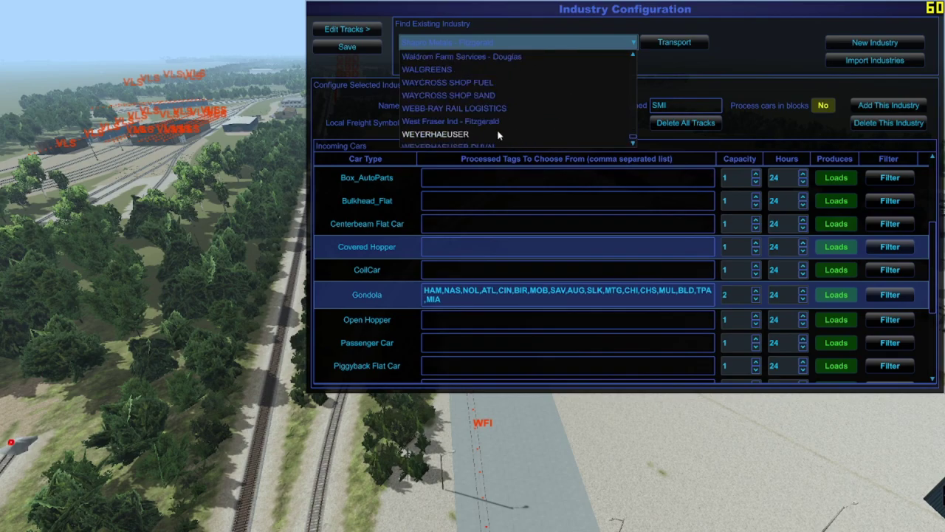
left_click(487, 124)
Step: Lay WFI track nodes along the spurs beside the West Fraser plant
left_click(347, 29)
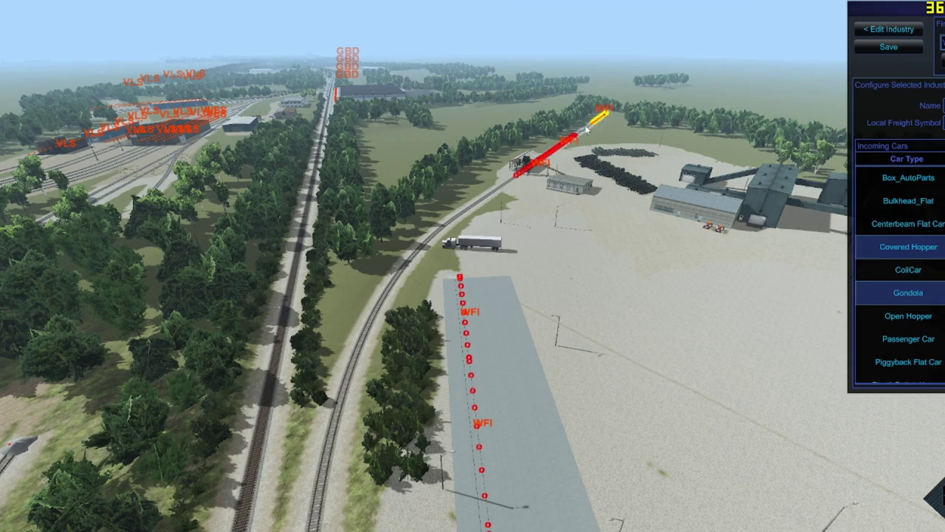
left_click(441, 243)
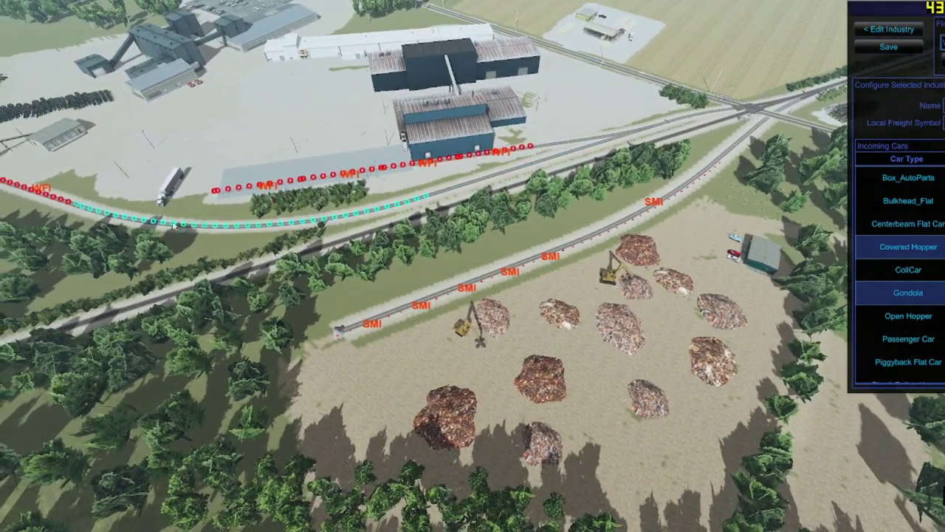
left_click(443, 195)
left_click(561, 154)
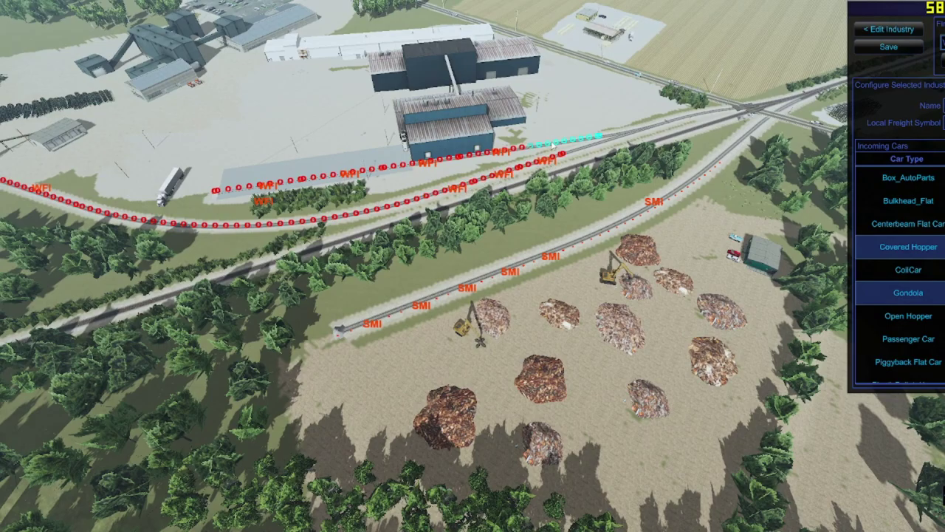
scroll(561, 151, "down", 10)
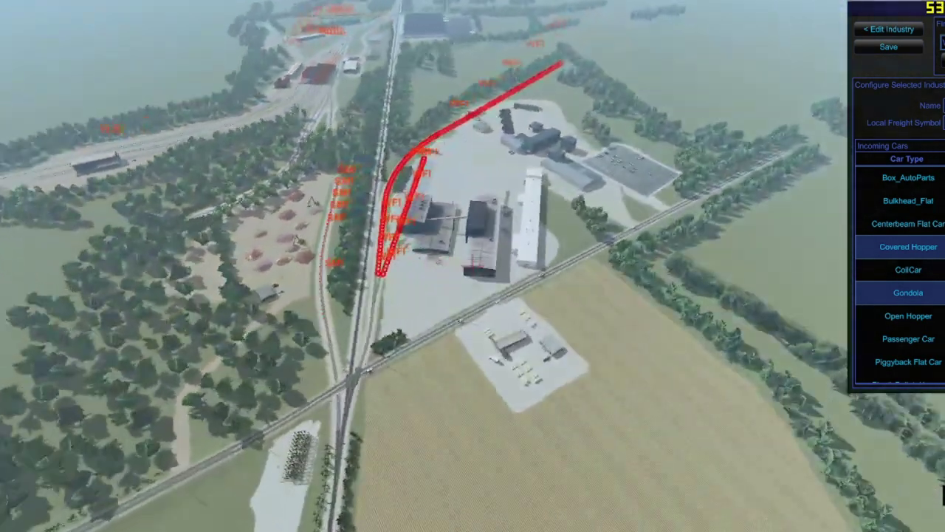
scroll(472, 222, "up", 6)
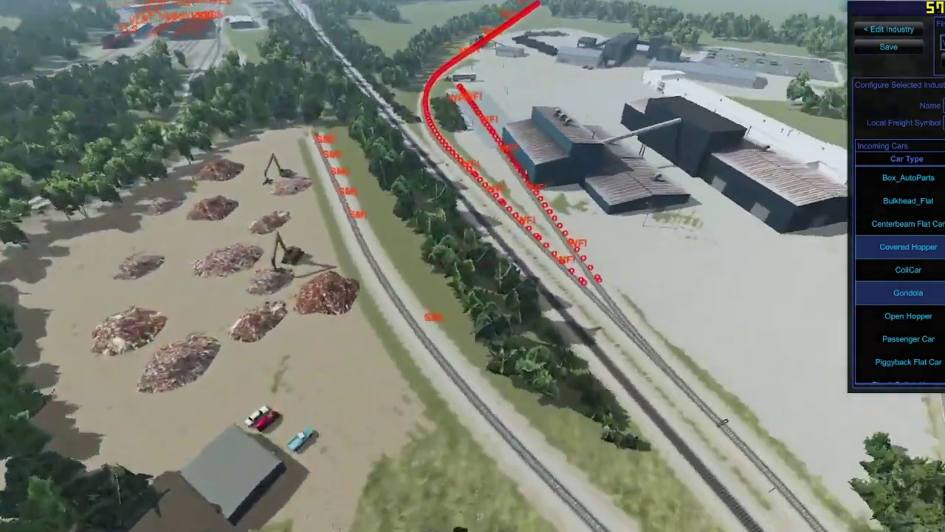
scroll(472, 221, "up", 4)
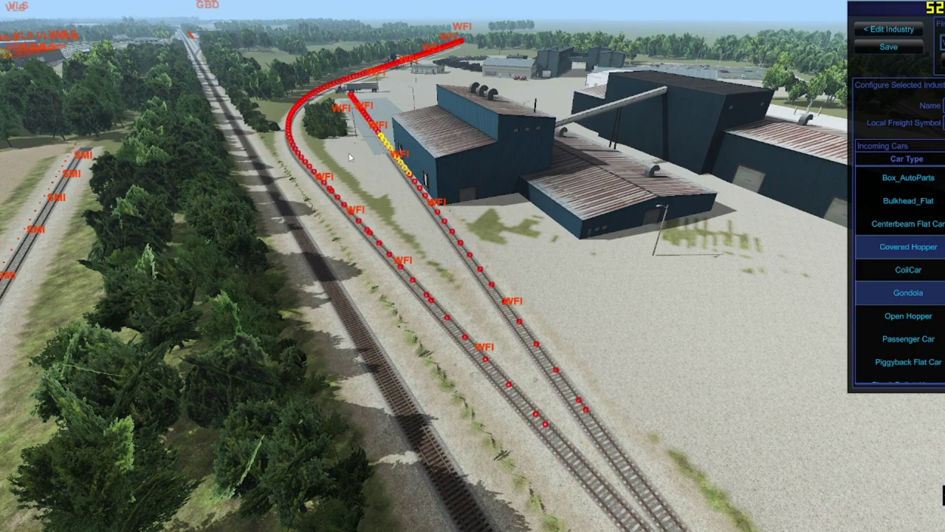
left_click_drag(348, 152, 421, 197)
left_click(888, 29)
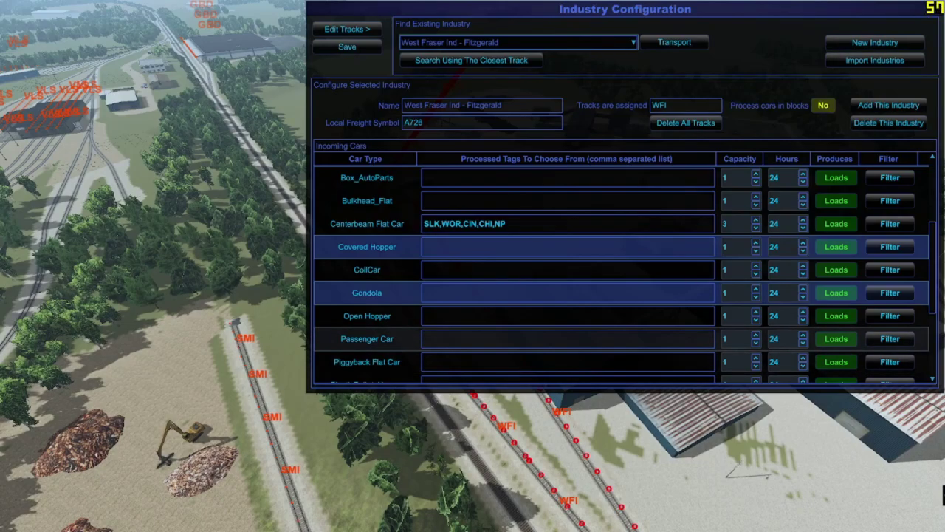
Step: In the Run 8 Train Sim 2 spreadsheet, mark the WFI entry in column AA as 'WFI ✓'
key("alt+Tab")
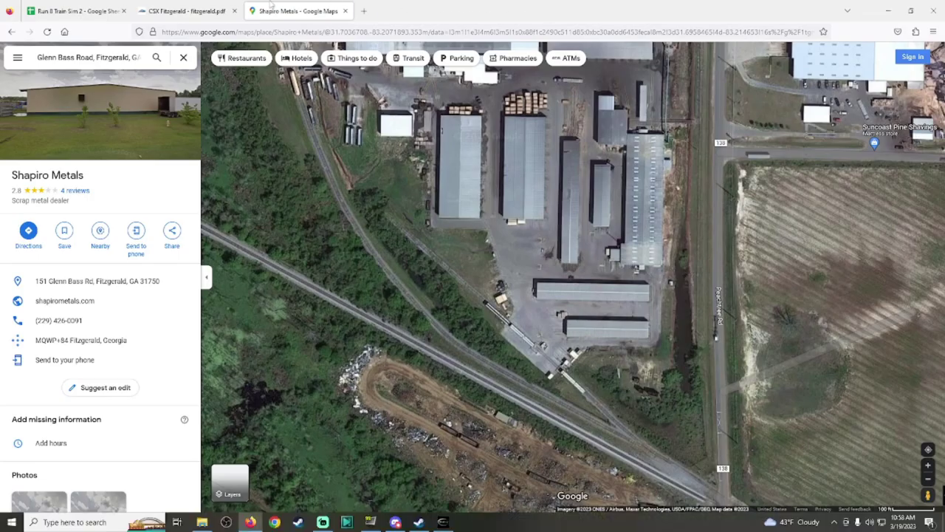
left_click(74, 10)
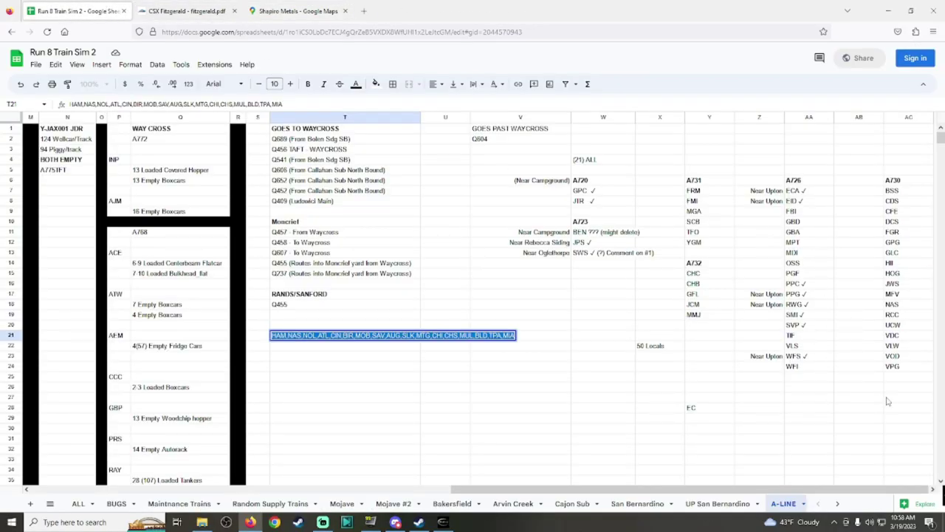
left_click(810, 366)
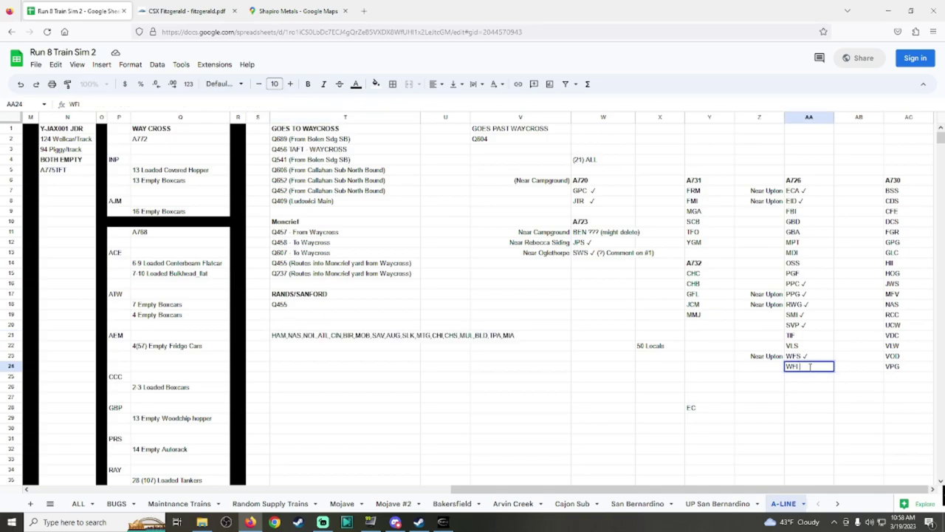
left_click(808, 357)
left_click(806, 366)
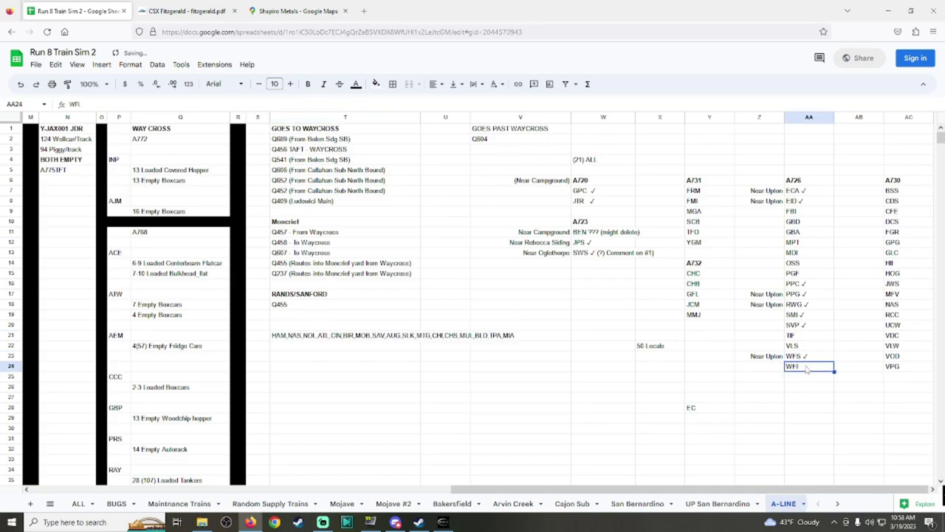
Step: Select the whole tag list in cell T21, then go back to Run8
left_click(402, 336)
double_click(402, 336)
key("ctrl+c")
left_click(456, 529)
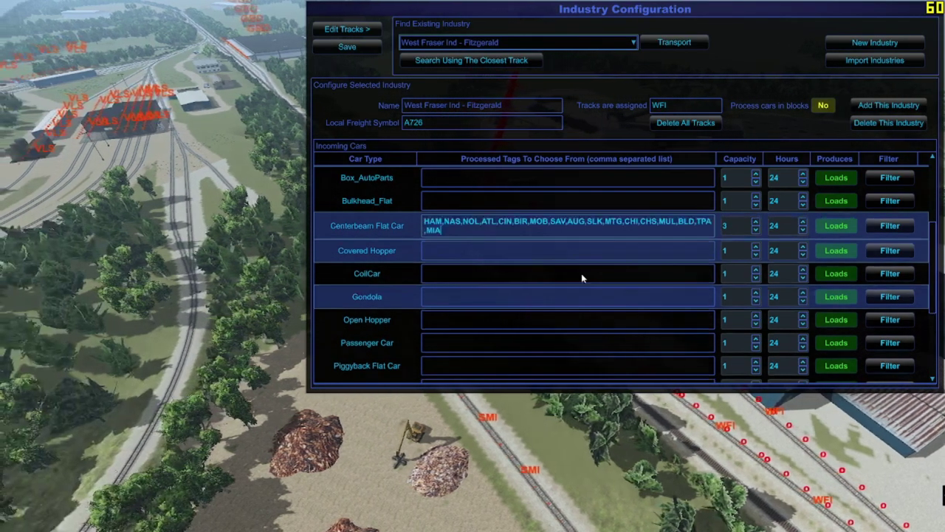
Step: Replace West Fraser's Box Car tags with the HAM-to-MIA list and save the configuration
scroll(581, 273, "down", 3)
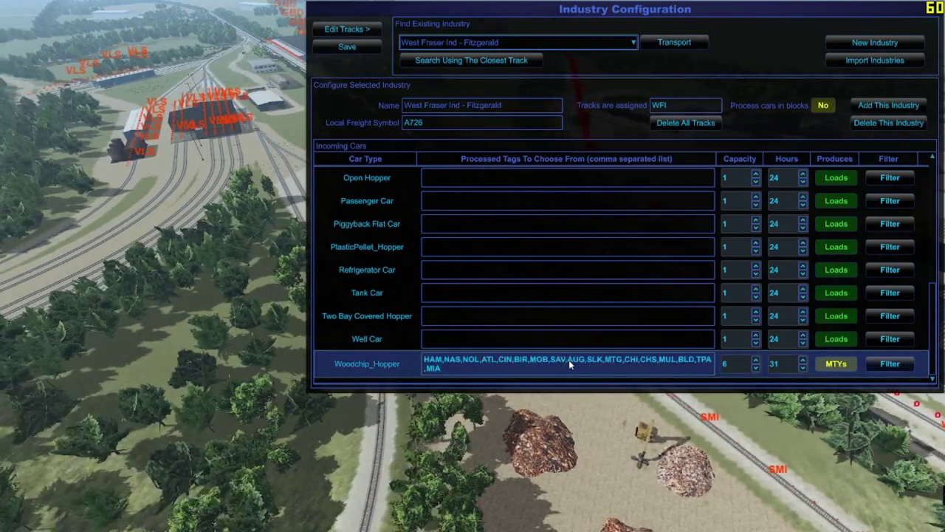
scroll(565, 355, "up", 10)
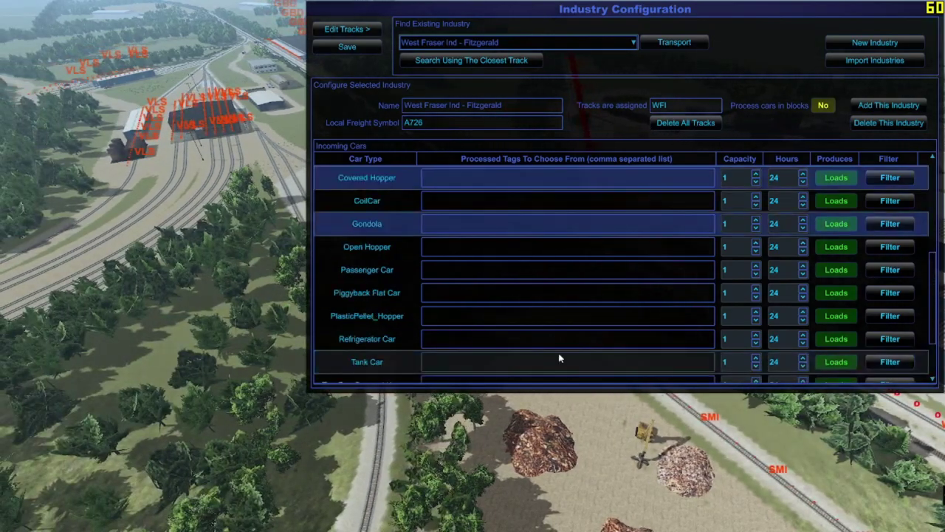
key("ctrl+a")
key("ctrl+v")
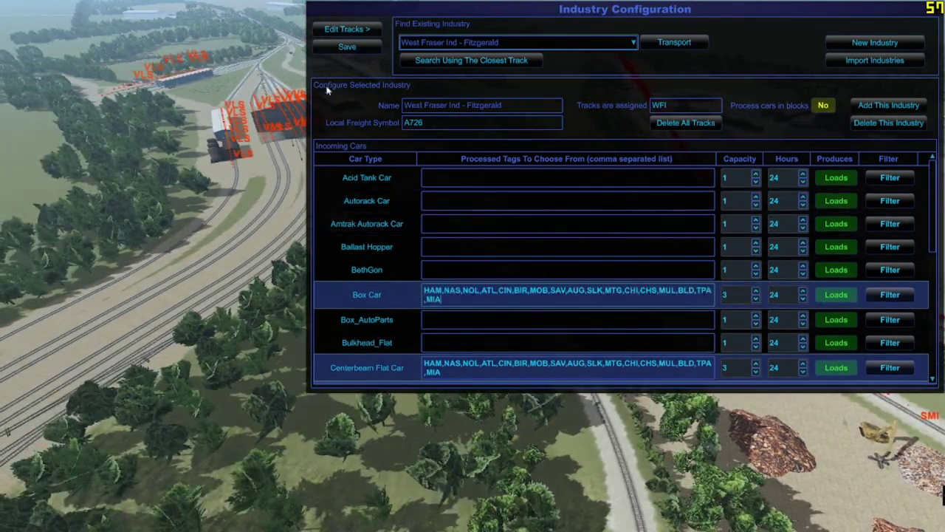
left_click(337, 51)
key("Escape")
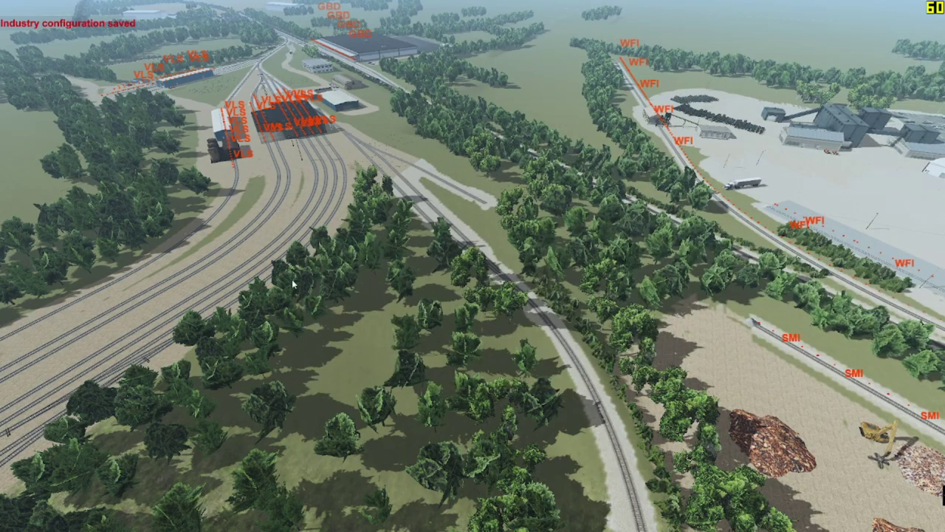
Step: Move the camera toward the yard, then bring up the CSX Fitzgerald track chart in Firefox
key("w")
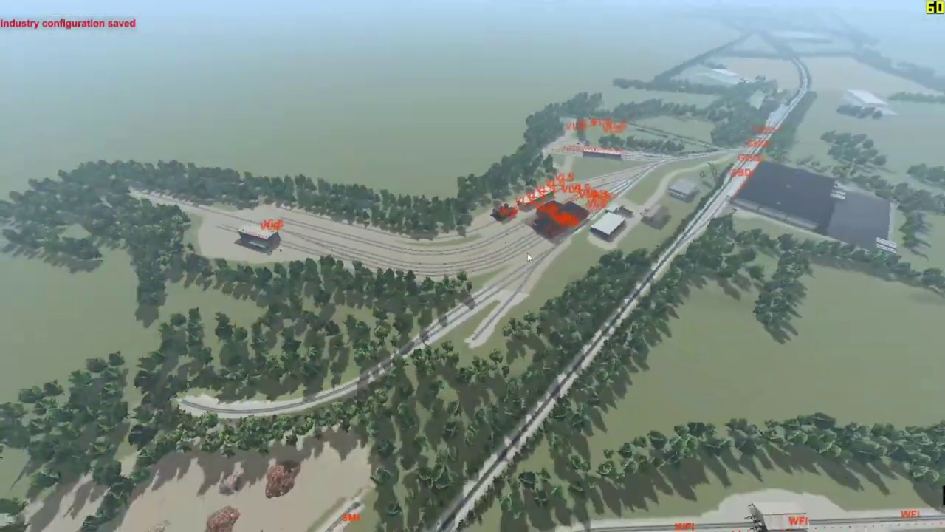
key("alt+Tab")
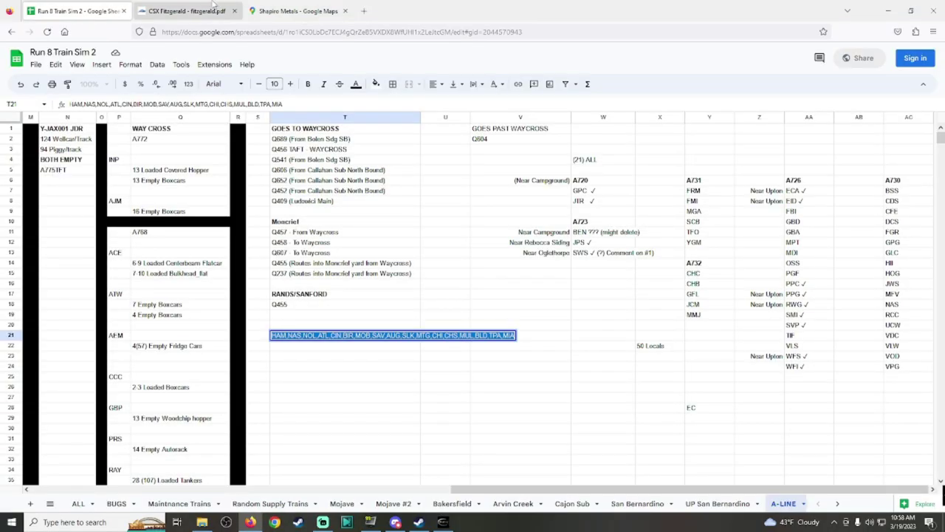
left_click(202, 7)
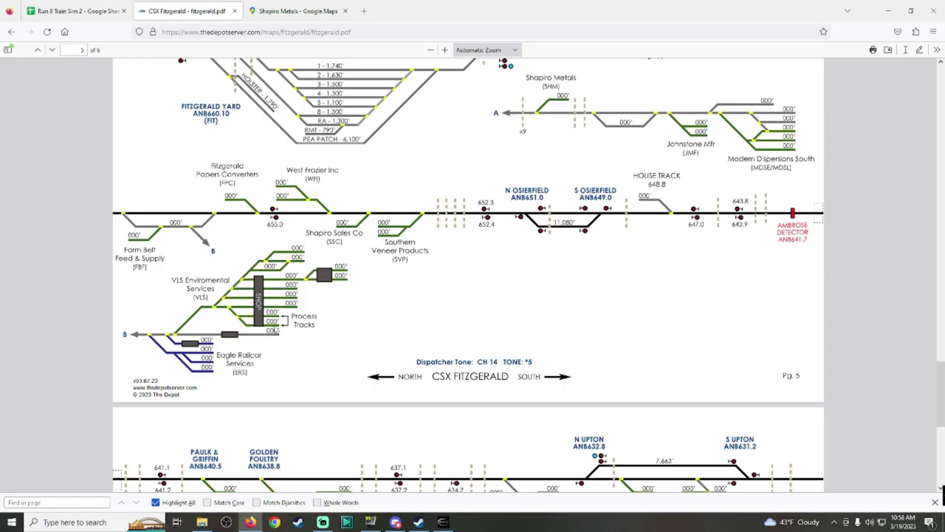
scroll(293, 302, "up", 3)
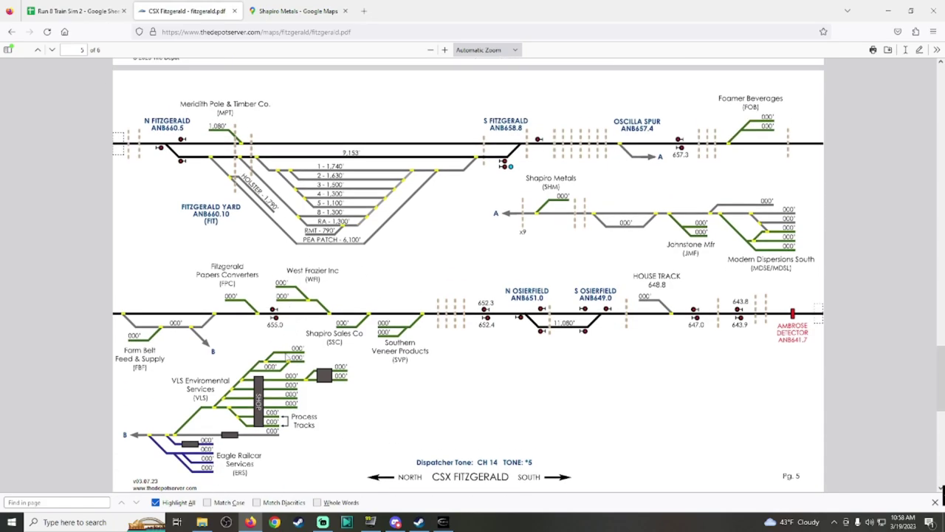
left_click(444, 522)
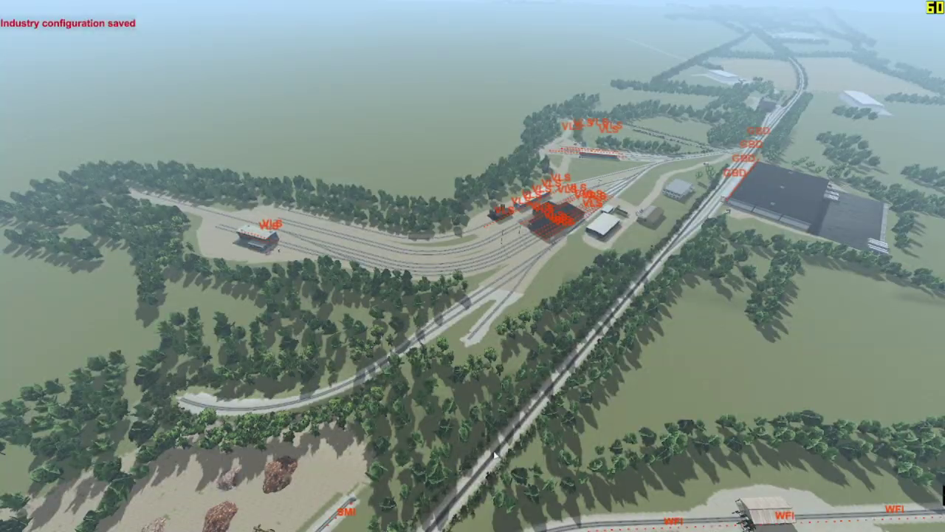
key("Up")
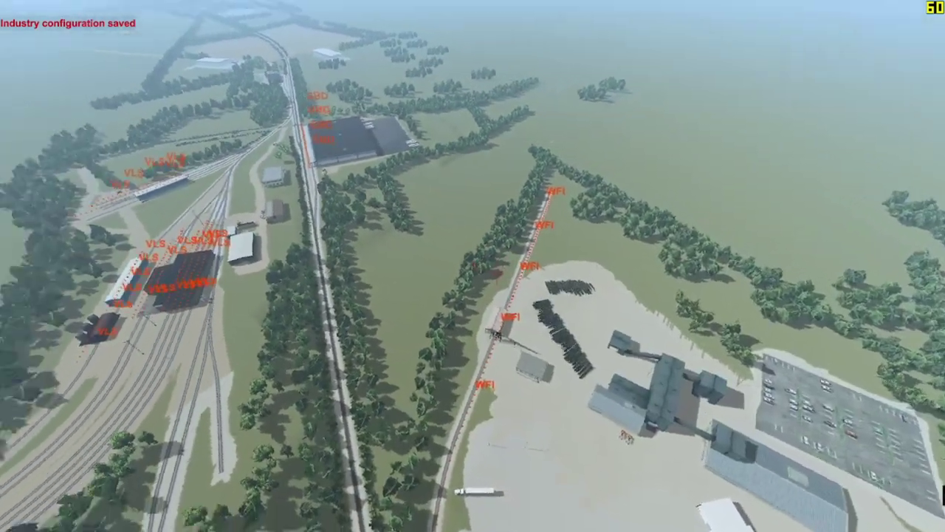
key("alt+Tab")
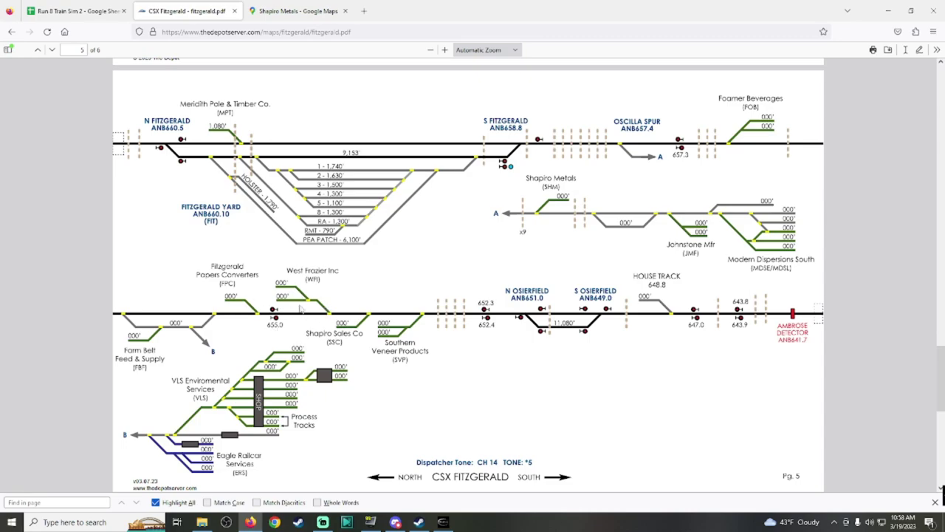
right_click(259, 314)
key("Escape")
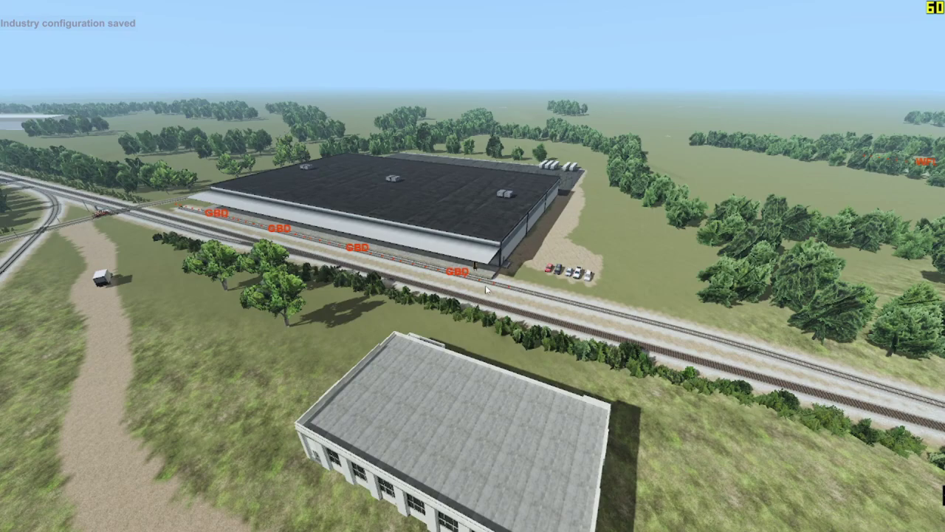
key("i")
Step: Select WEYERHAEUSER DUVAL in the Industry List and scroll up toward Torginol - Fitzgerald
left_click(469, 272)
scroll(509, 244, "up", 5)
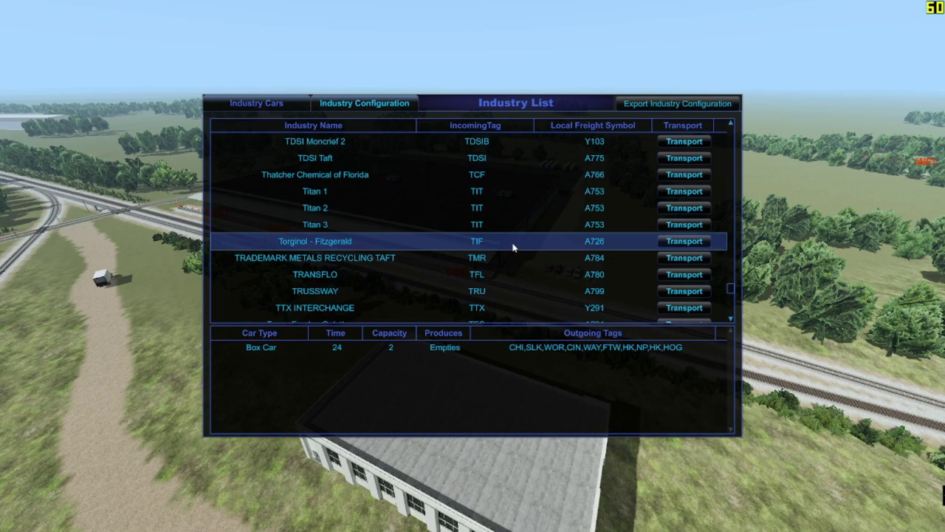
scroll(513, 247, "up", 20)
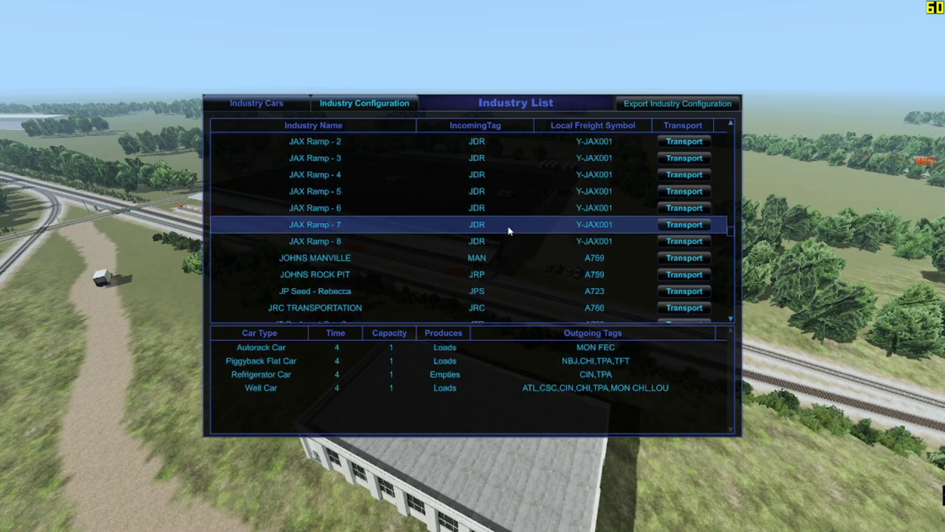
scroll(517, 251, "up", 10)
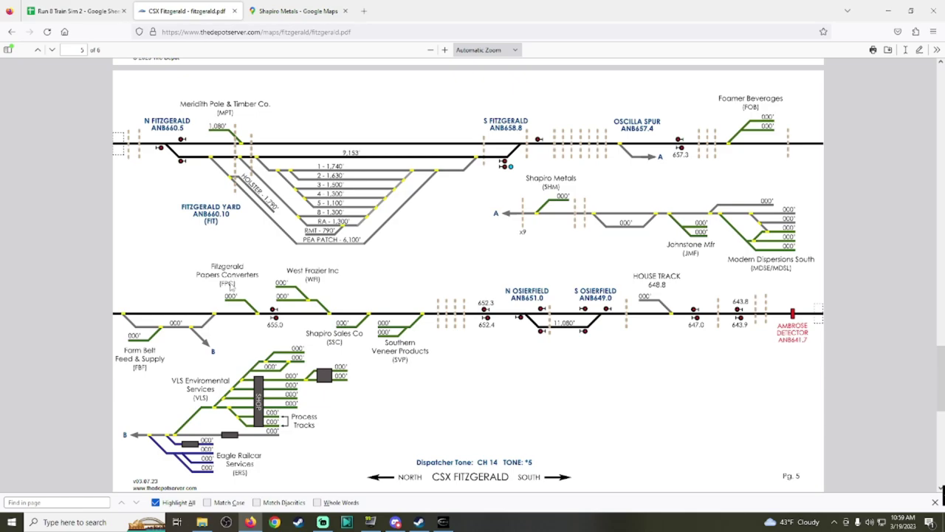
Step: Pan the Shapiro Metals satellite map past the West Fraser sawmill and Southern Veneer to Pelican Rd
left_click(85, 9)
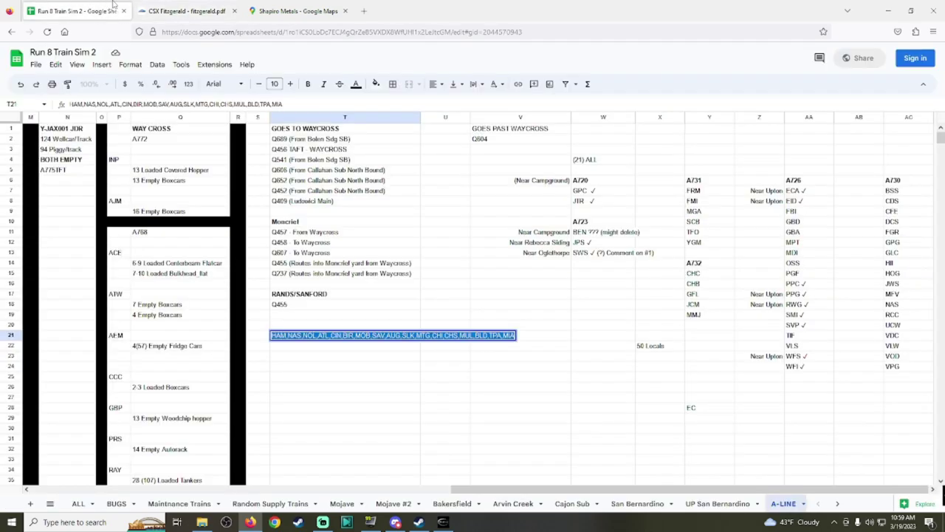
left_click(263, 5)
left_click_drag(482, 317, 458, 184)
scroll(697, 302, "up", 2)
scroll(735, 391, "up", 2)
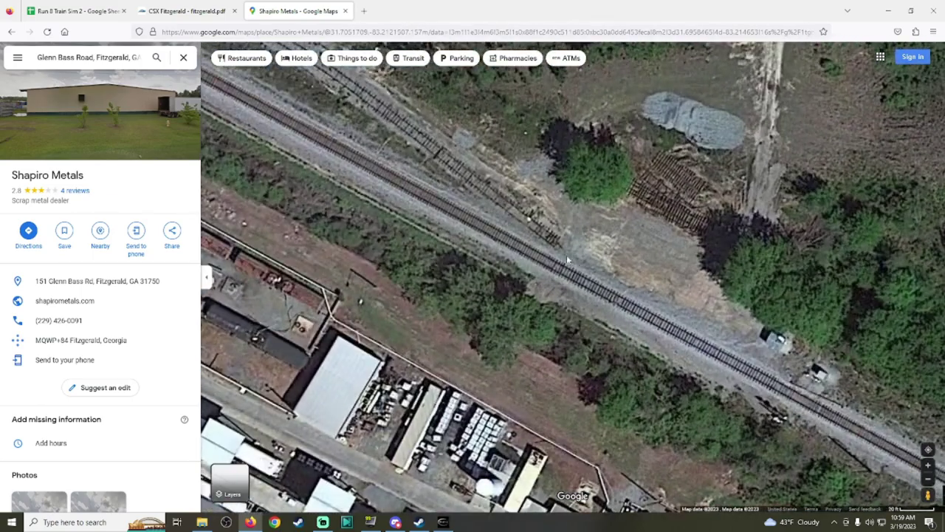
scroll(558, 246, "down", 3)
left_click_drag(557, 246, 486, 66)
scroll(696, 278, "down", 2)
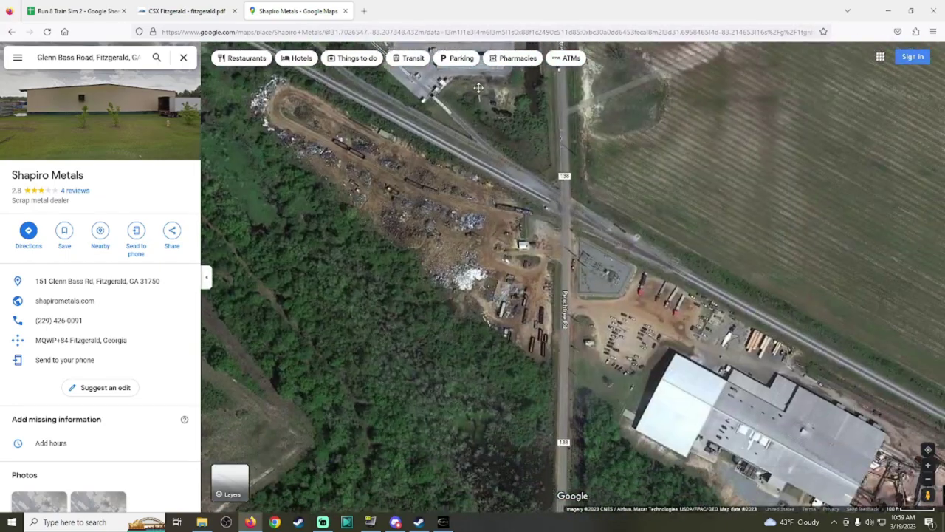
left_click_drag(553, 249, 305, 119)
left_click_drag(604, 390, 484, 303)
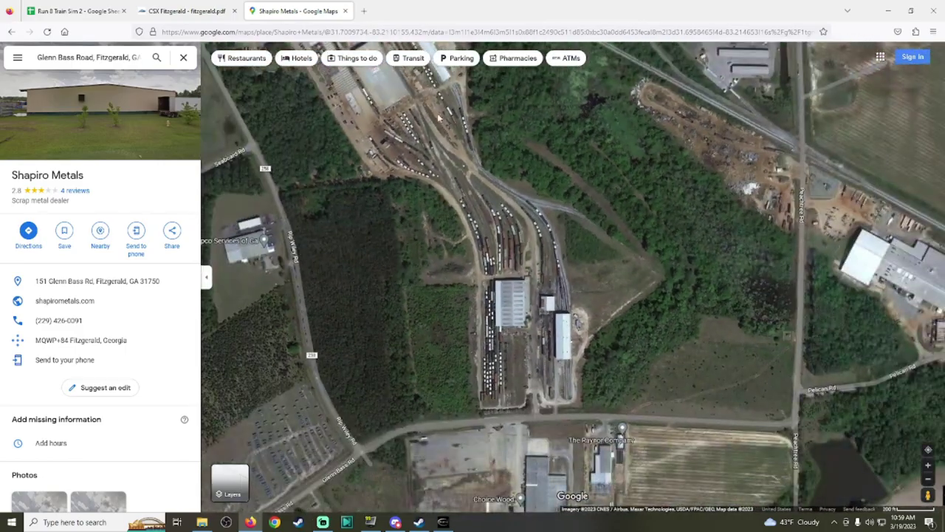
Step: Zoom in on the Rip Wiley Rd crossing and bring up Street View coverage there
scroll(519, 219, "up", 2)
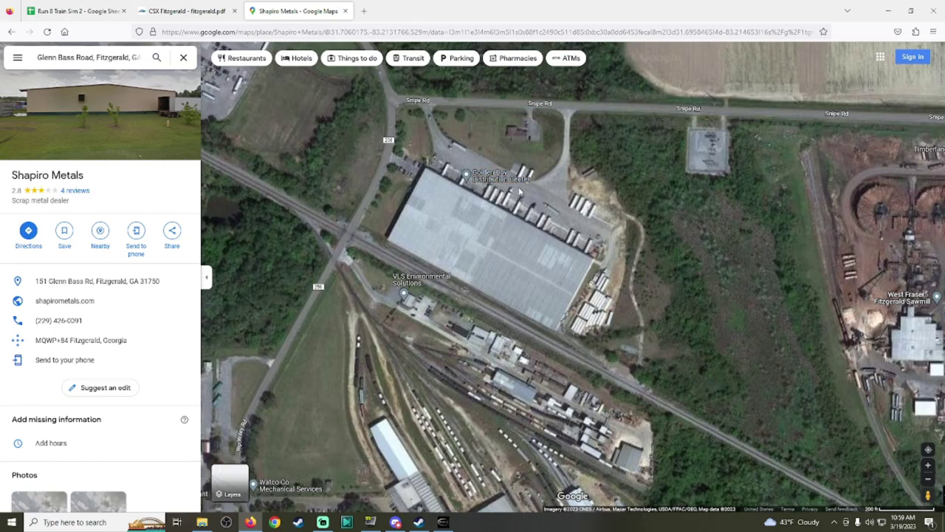
scroll(511, 309, "up", 5)
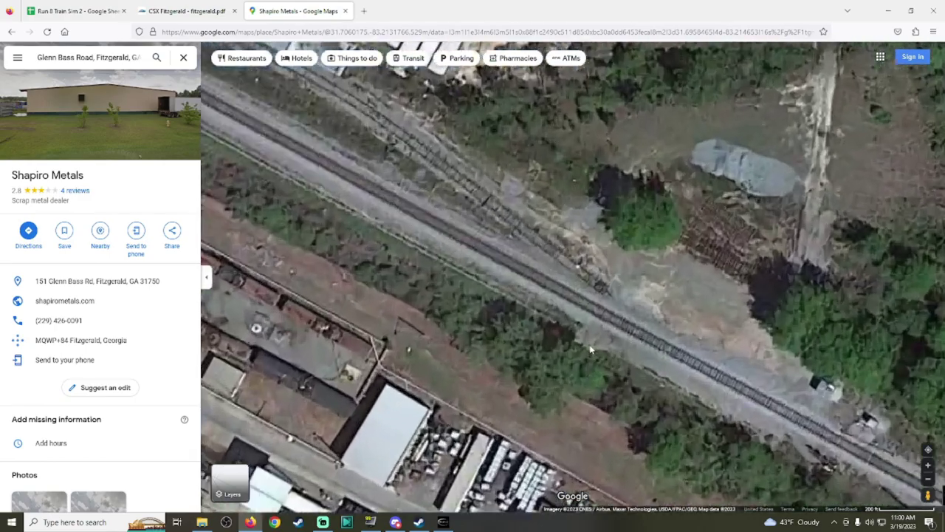
scroll(569, 299, "down", 1)
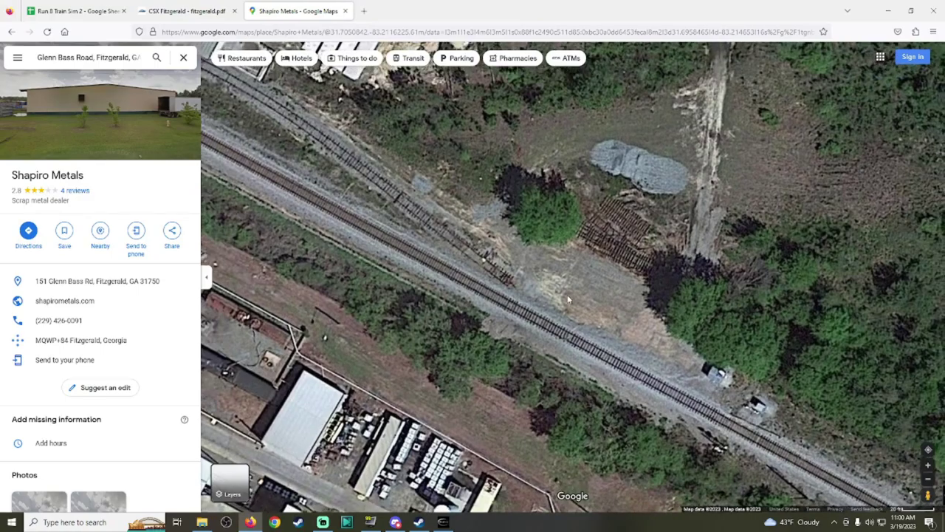
scroll(640, 246, "up", 1)
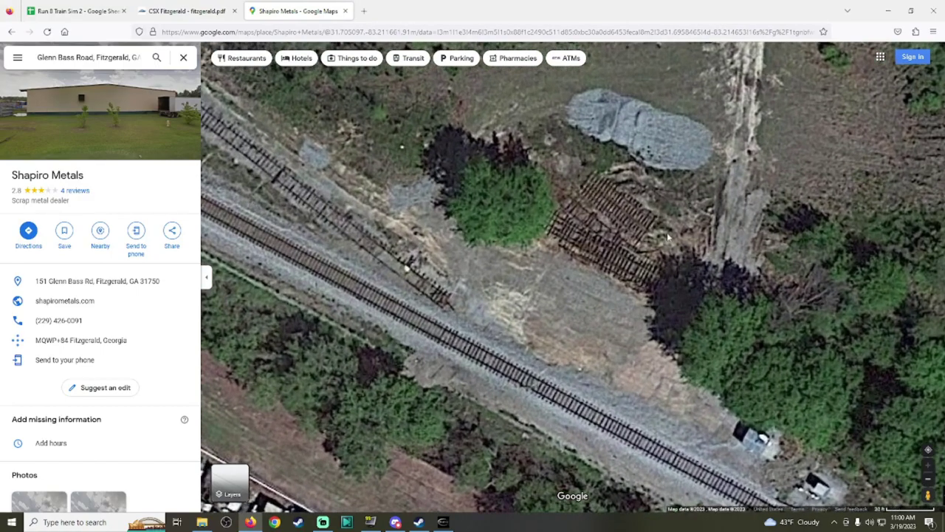
scroll(564, 401, "down", 2)
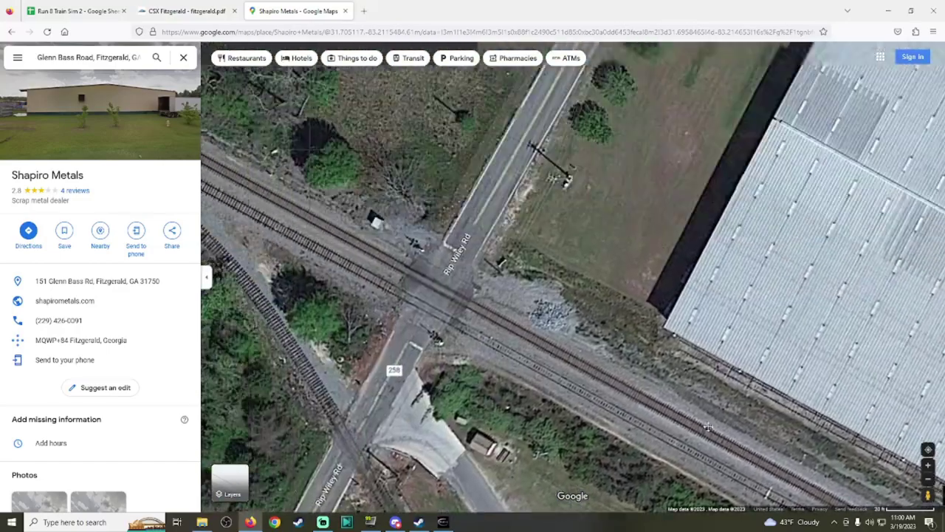
left_click_drag(708, 427, 781, 458)
left_click_drag(928, 495, 498, 310)
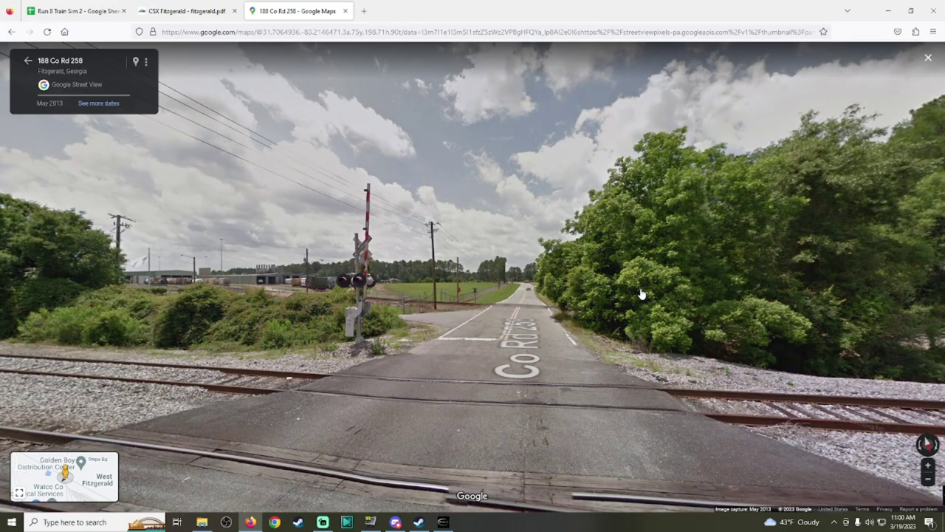
Step: Look along the tracks beside the warehouse in Street View, including the Feb 2008 imagery
left_click_drag(681, 238, 473, 244)
left_click(473, 273)
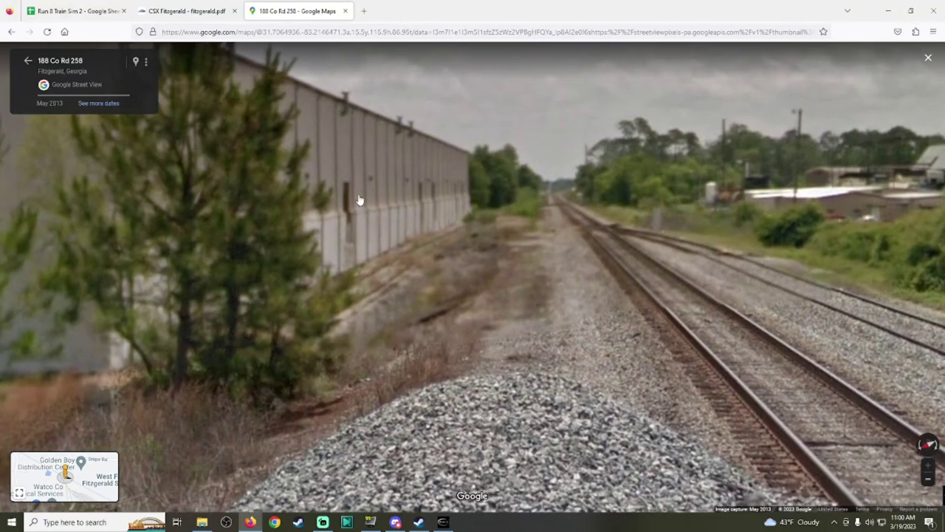
left_click(109, 105)
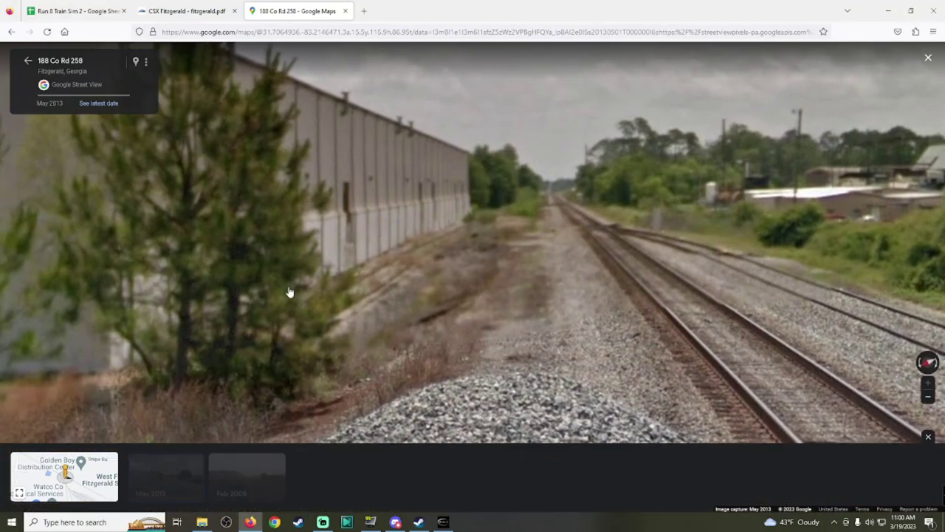
left_click(262, 477)
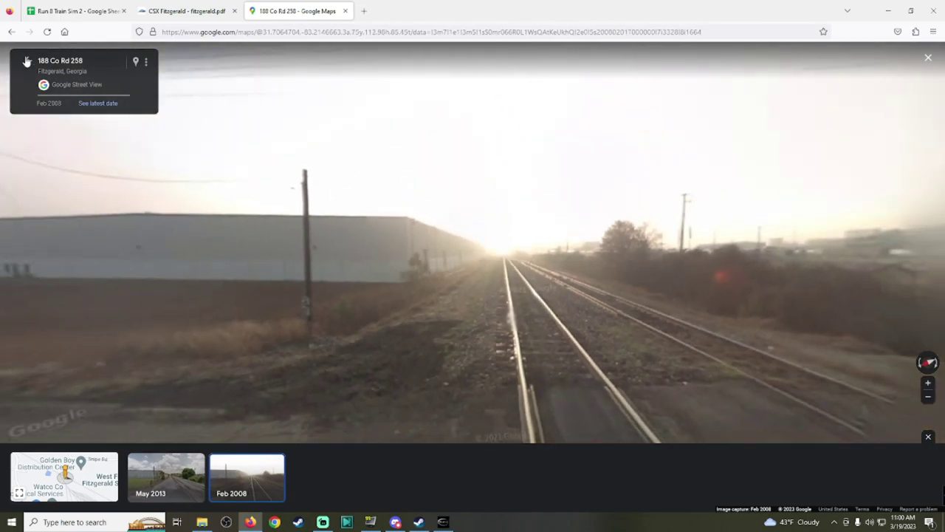
left_click(27, 60)
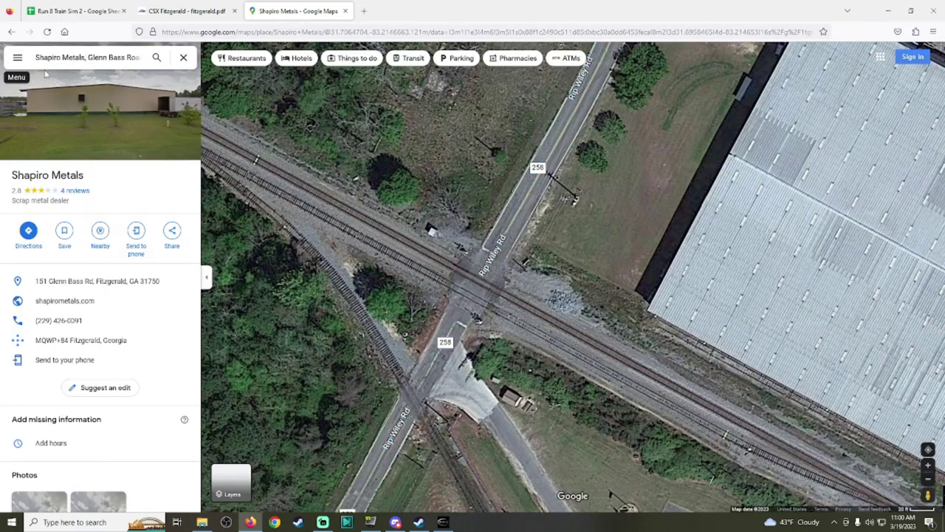
Step: Pan to the rail yard, view it from Co Rd 258 in Street View, then return to Run8
key("Down")
key("Right")
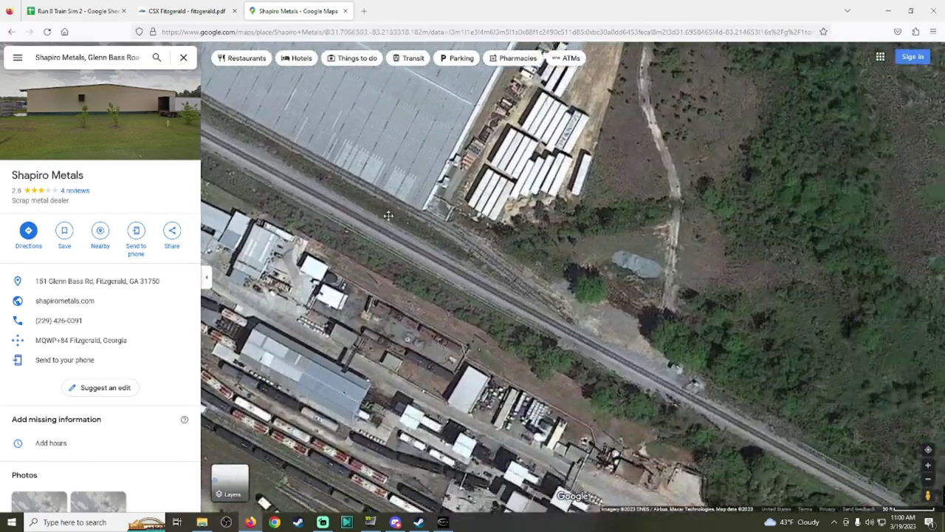
key("Right")
key("Right")
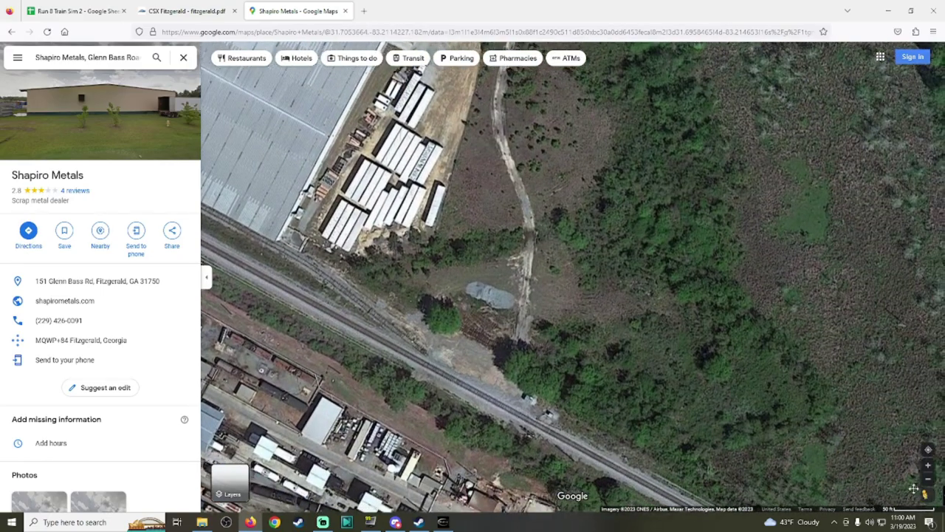
scroll(881, 444, "down", 1)
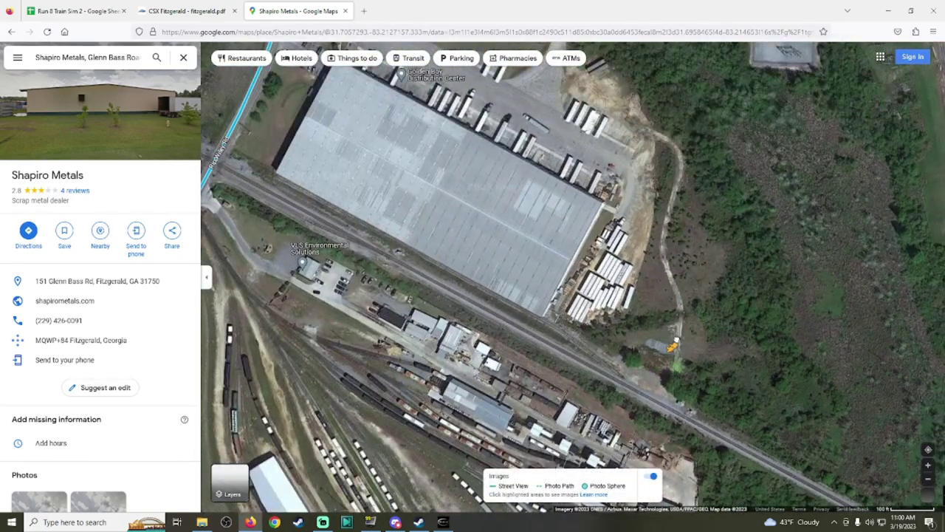
scroll(693, 458, "down", 1)
key("Down")
key("Down")
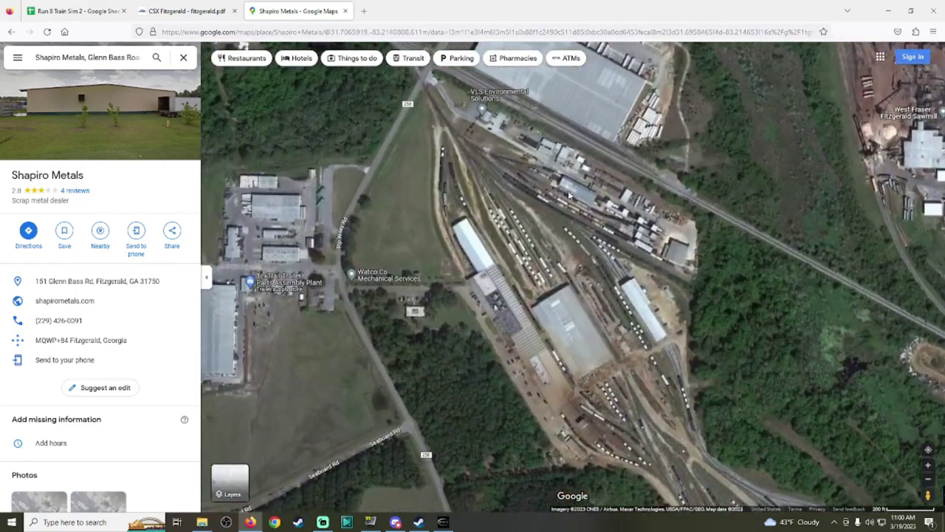
scroll(441, 357, "up", 1)
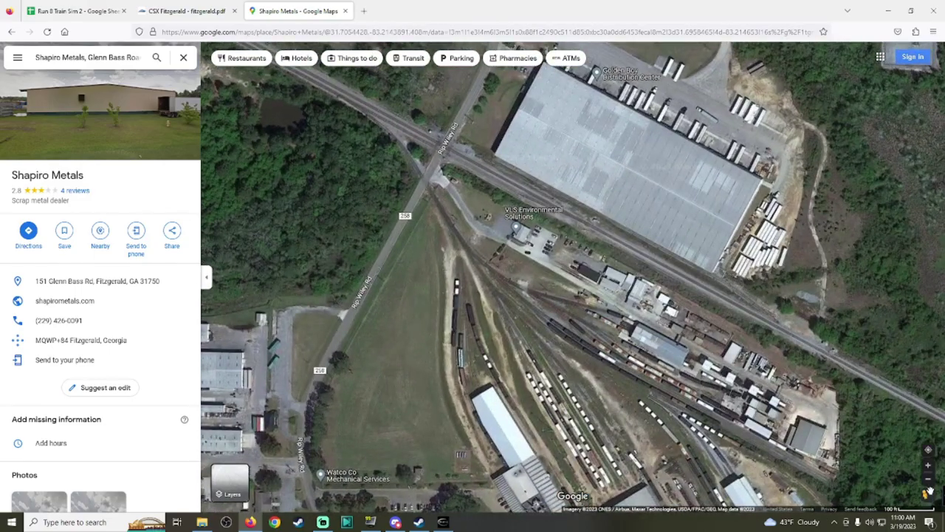
left_click_drag(928, 495, 419, 145)
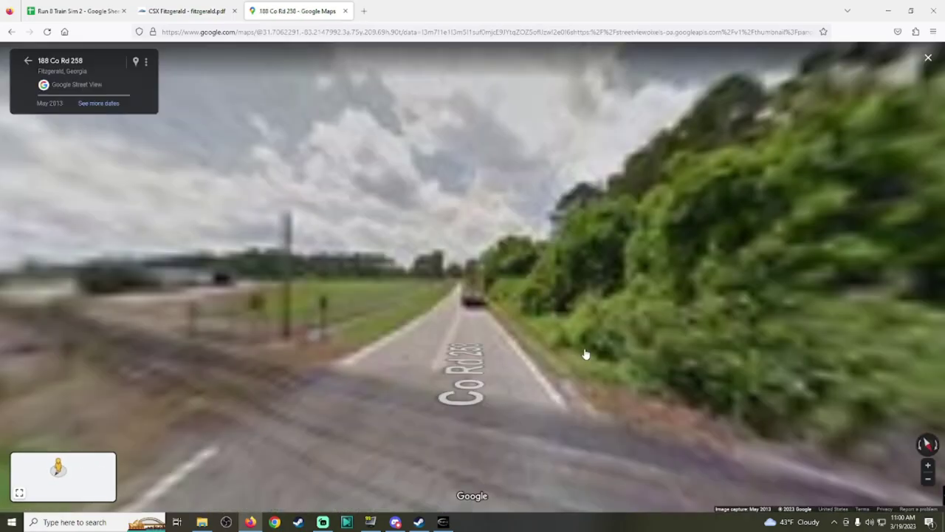
left_click_drag(155, 308, 502, 301)
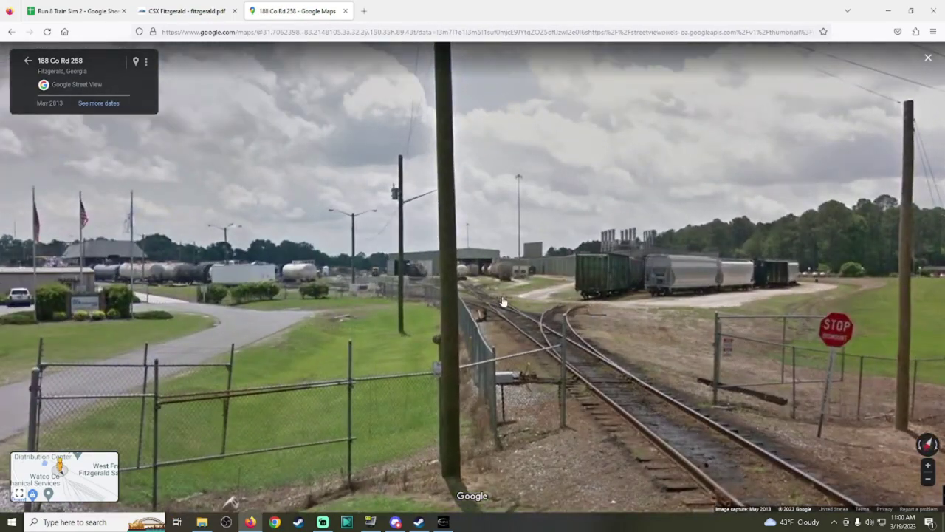
left_click(442, 521)
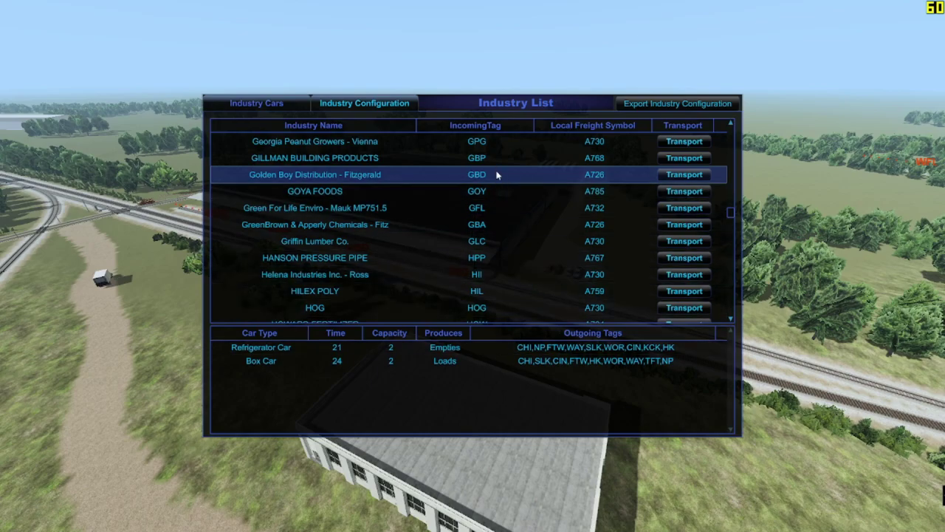
Step: Hide the Industry List and load Golden Boy Distribution - Fitzgerald in Industry Configuration
key("i")
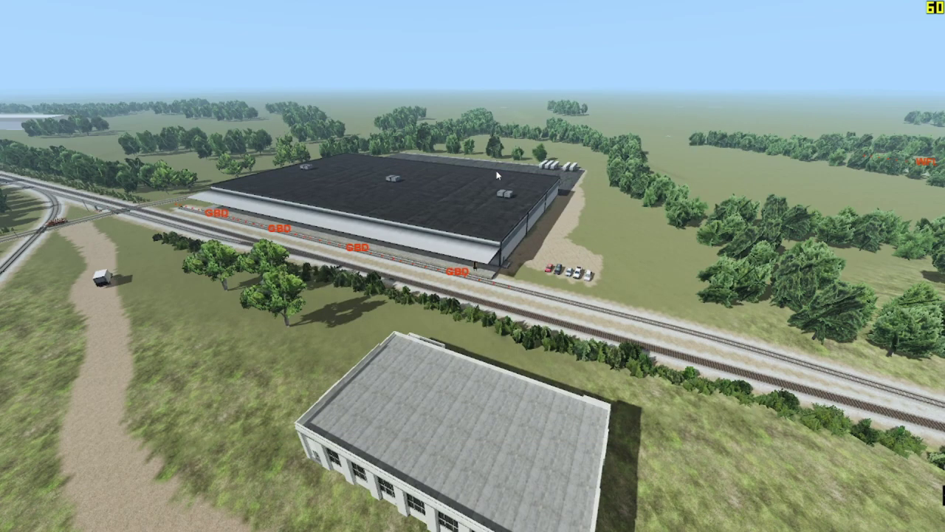
key("i")
key("i")
key("ctrl+i")
left_click(563, 40)
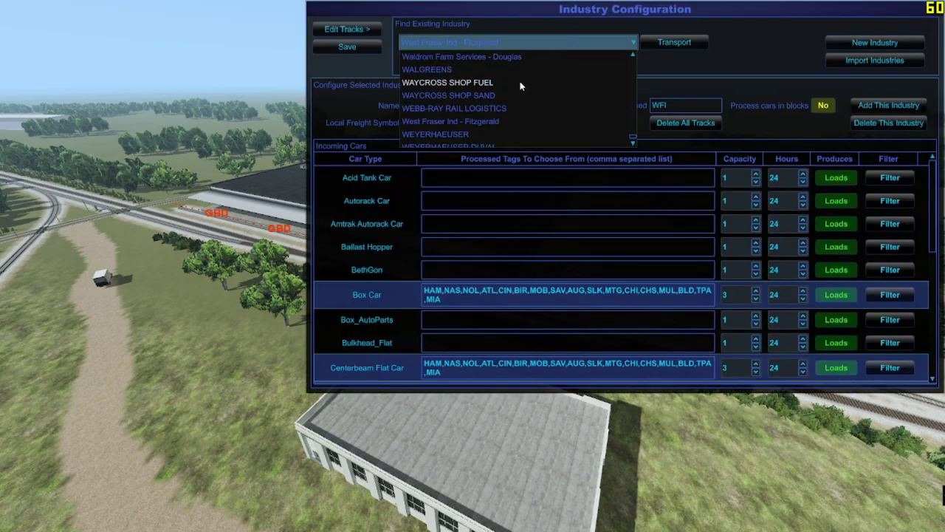
scroll(518, 96, "up", 20)
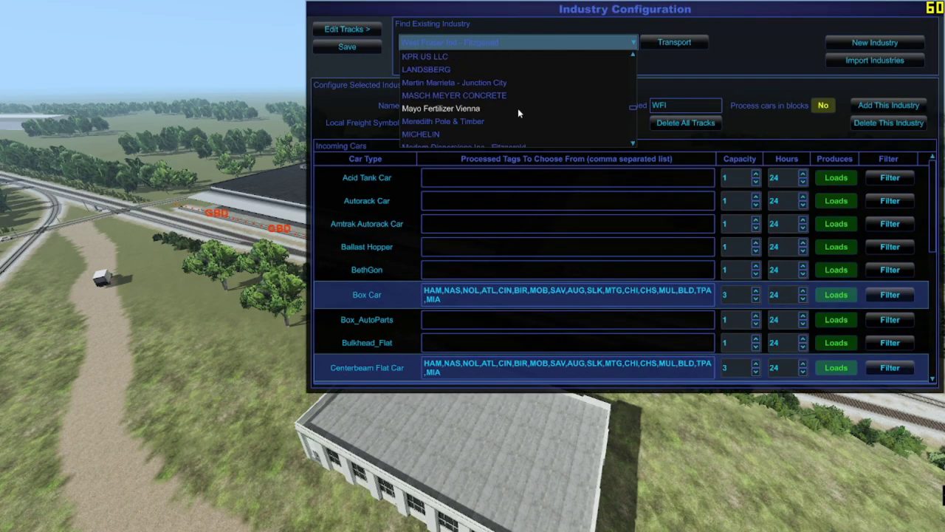
scroll(518, 108, "up", 15)
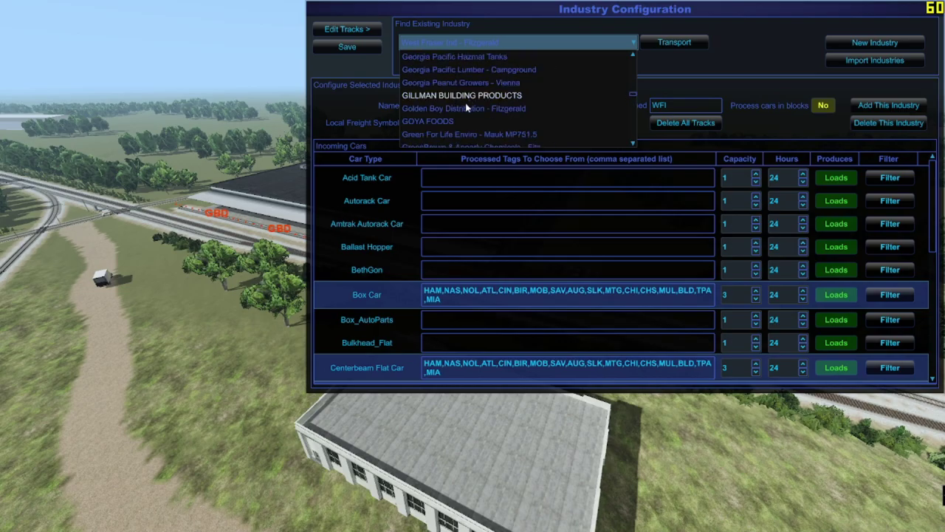
left_click(467, 110)
Step: Extend the GBD track assignment down the warehouse siding, then go to the Sheets tracker
left_click(334, 28)
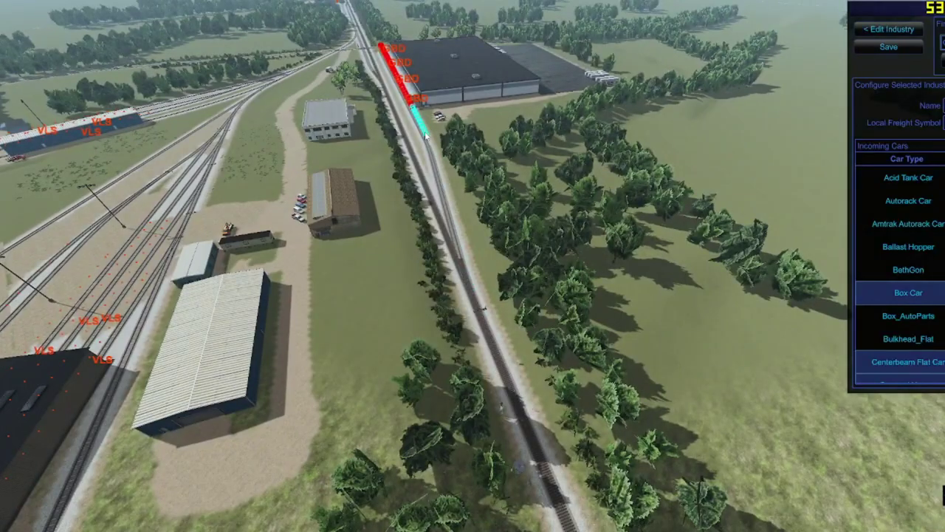
mouse_move(426, 132)
left_mouse_down()
mouse_move(447, 210)
mouse_move(436, 152)
left_mouse_up()
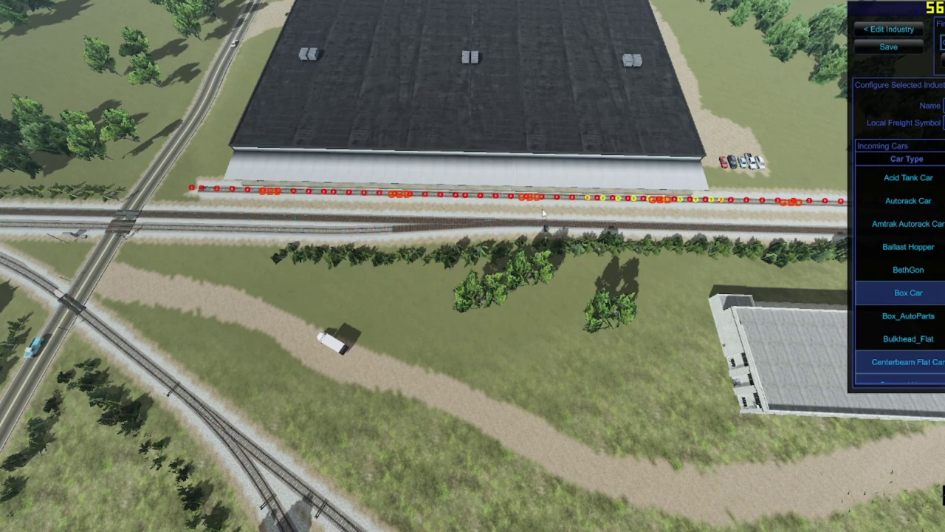
left_click_drag(543, 213, 437, 107)
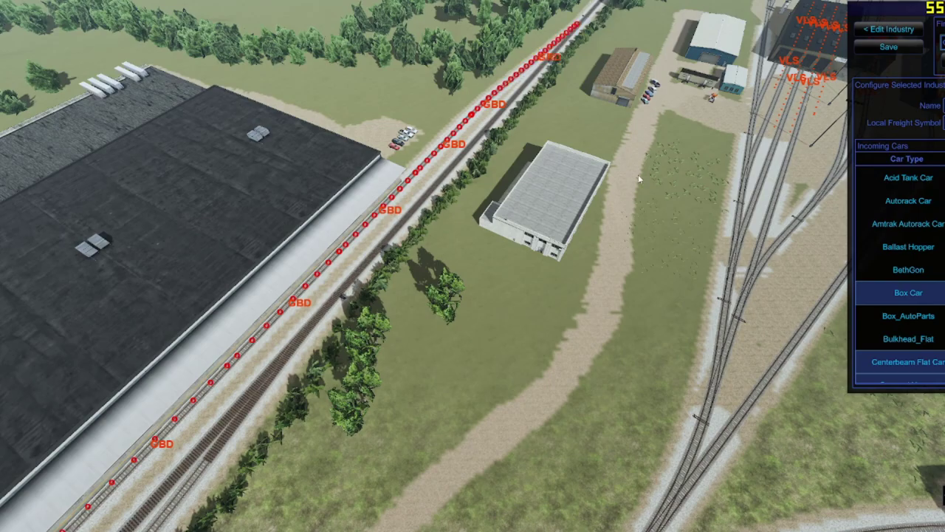
left_click_drag(638, 174, 473, 265)
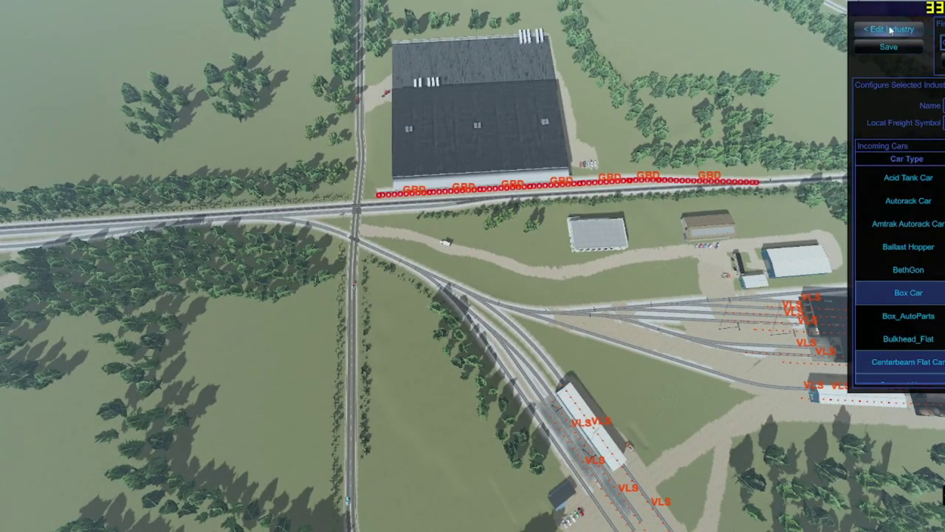
left_click(891, 29)
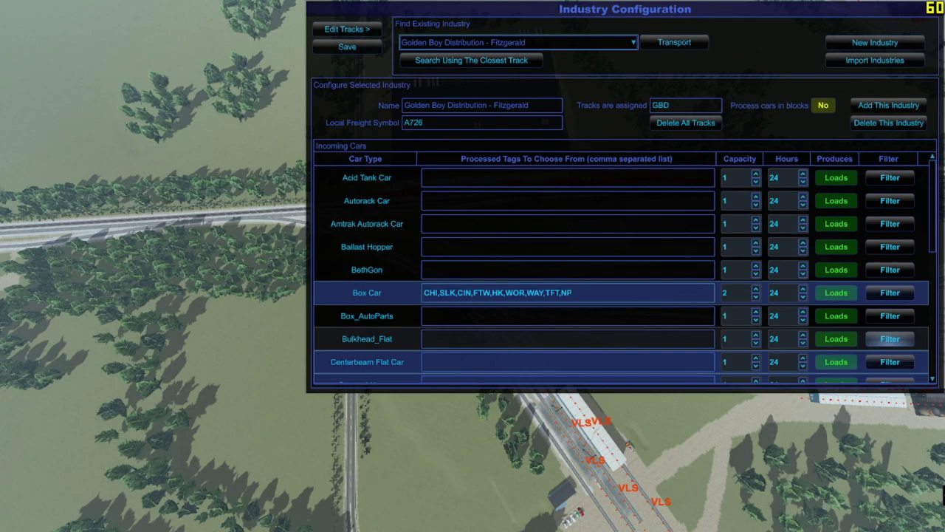
key("alt+Tab")
key("ctrl+1")
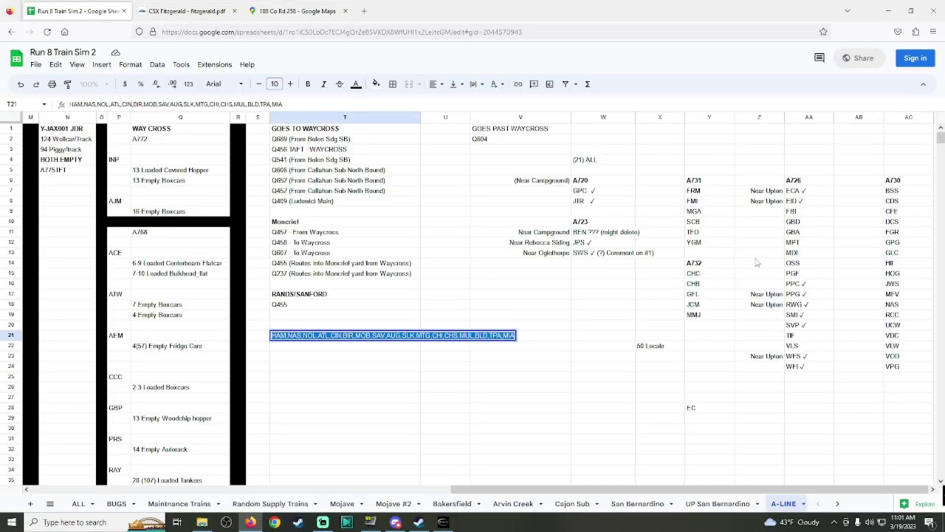
Step: Copy the check mark from EID ✓ so column AA's GBD entry reads 'GBD ✓'
left_click(806, 222)
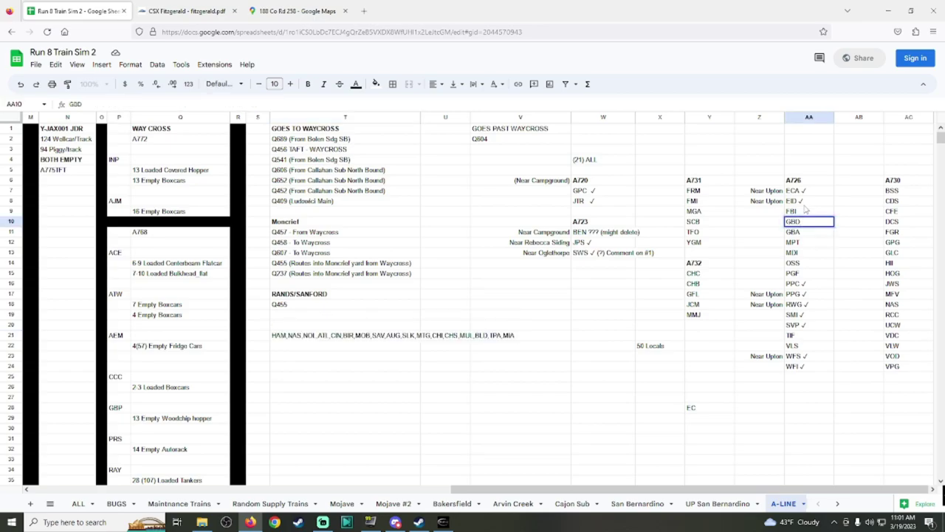
double_click(805, 201)
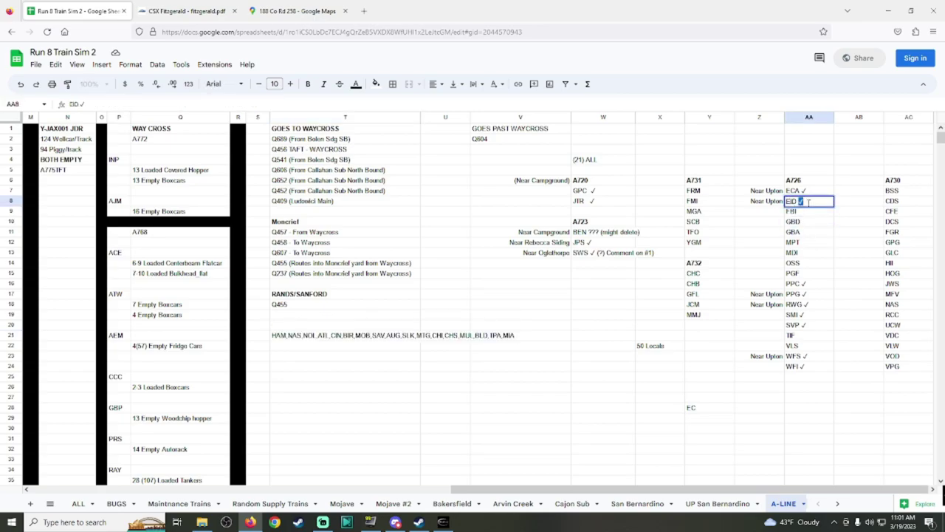
double_click(812, 223)
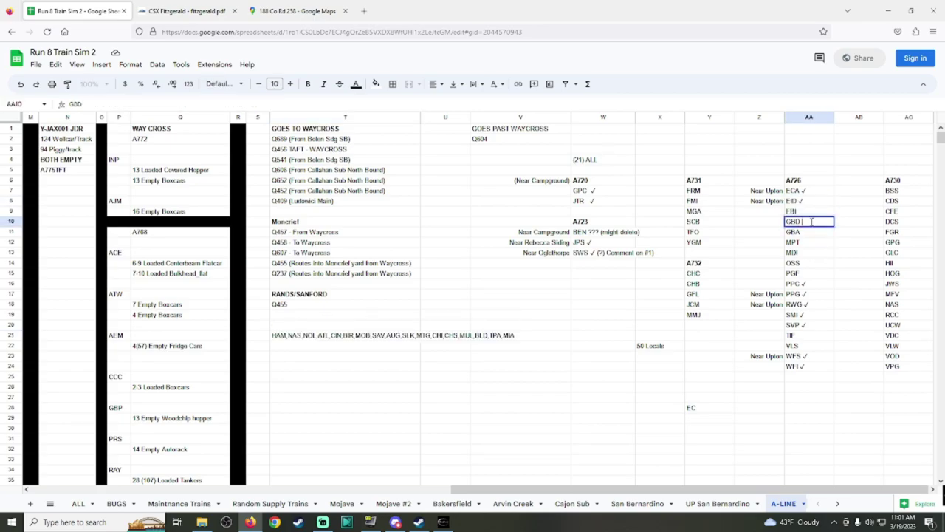
type("✓")
Step: Select the whole T21 tag list without changing it, then return to Run8
double_click(355, 338)
key("ctrl+a")
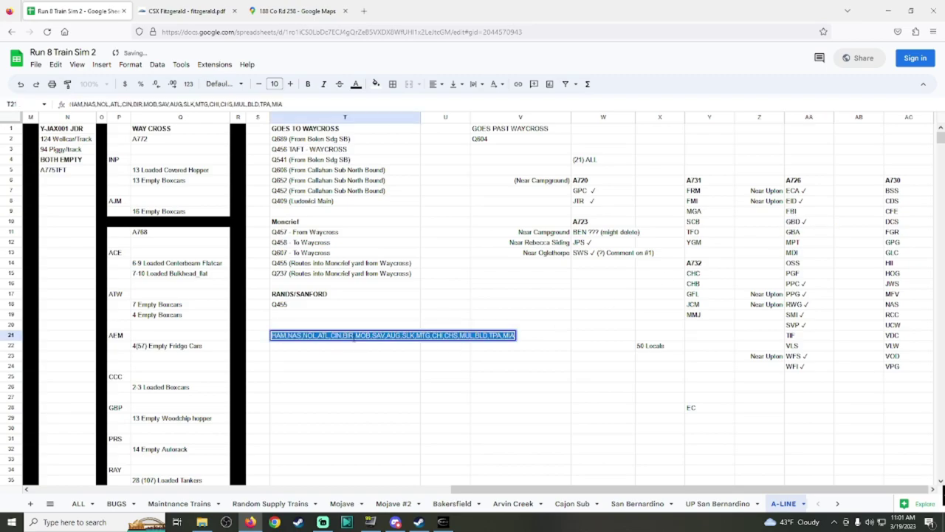
left_click(405, 419)
left_click(443, 522)
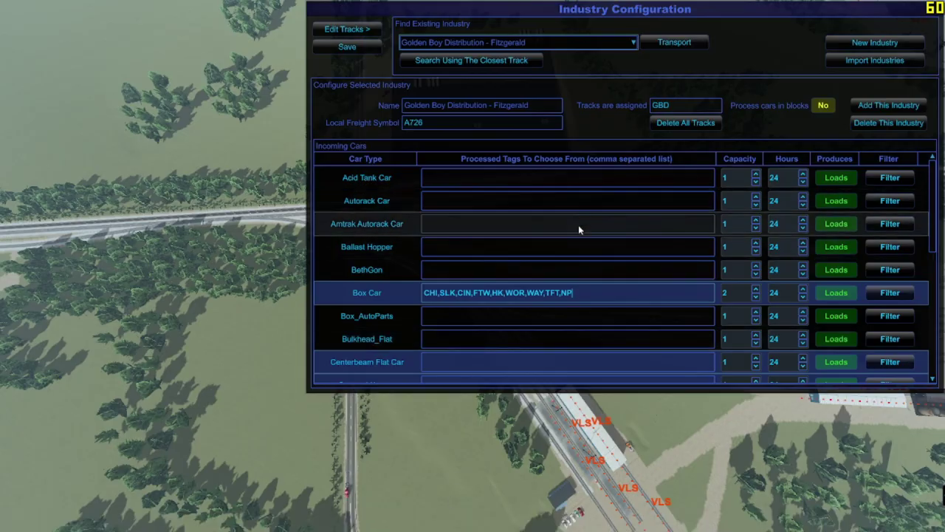
Step: Paste the HAM-to-MIA tag list into Golden Boy's Box Car and Refrigerator Car fields, then save
left_click(577, 294)
key("ctrl+v")
scroll(533, 307, "down", 5)
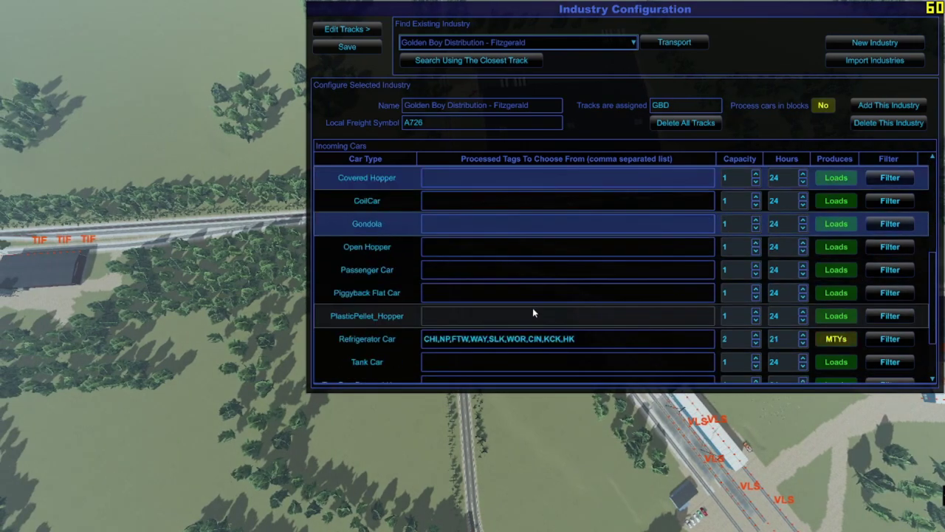
left_click(598, 271)
key("ctrl+a")
type("HAM,NAS,NOL,ATL,CIN,BIR,MOB,SAV,AUG,SLK,MTG,CHI,CHS,MUL,BLD,TPA,MIA")
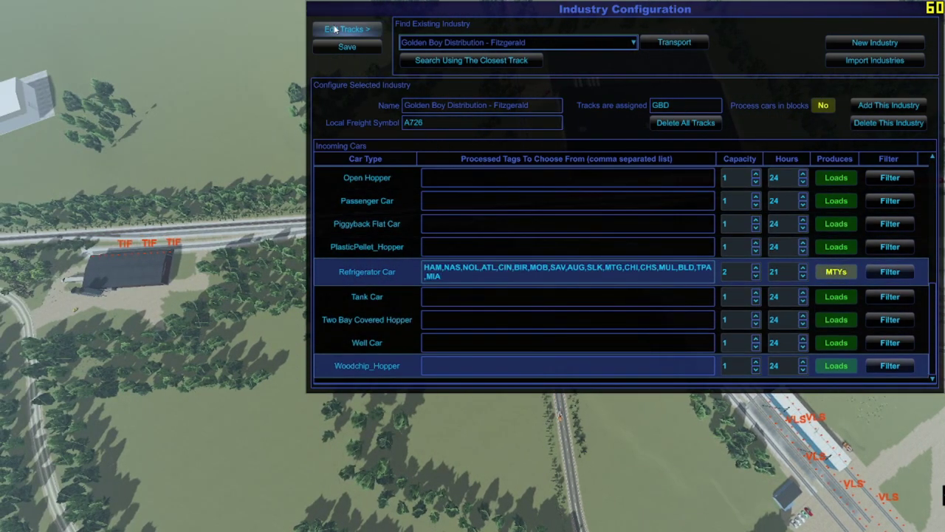
left_click(347, 47)
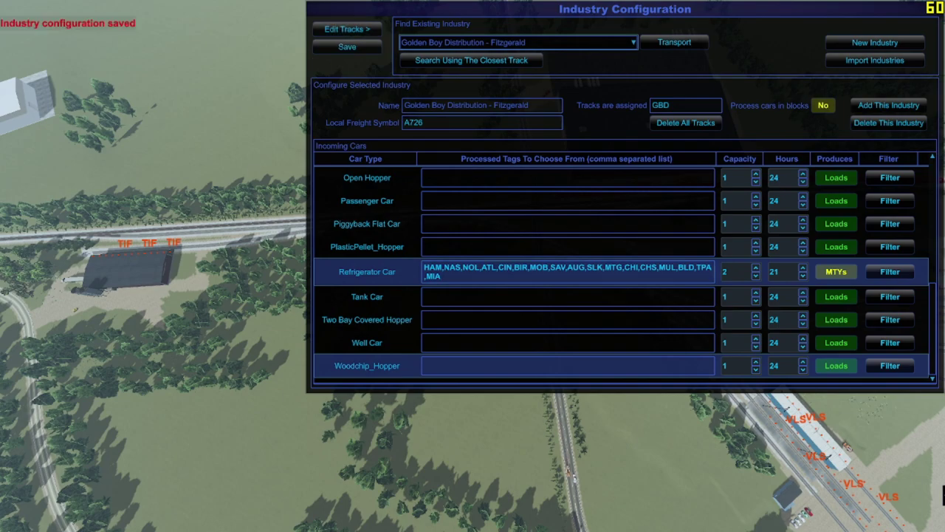
key("alt+Tab")
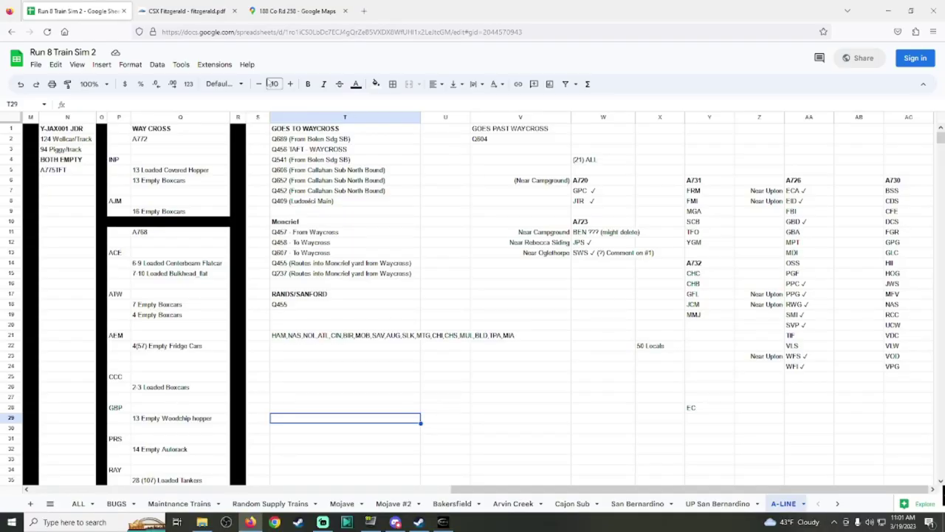
Step: Read VLS Environmental Services' tracks on page 5 of the CSX Fitzgerald chart, then go back to Run8
key("ctrl+Tab")
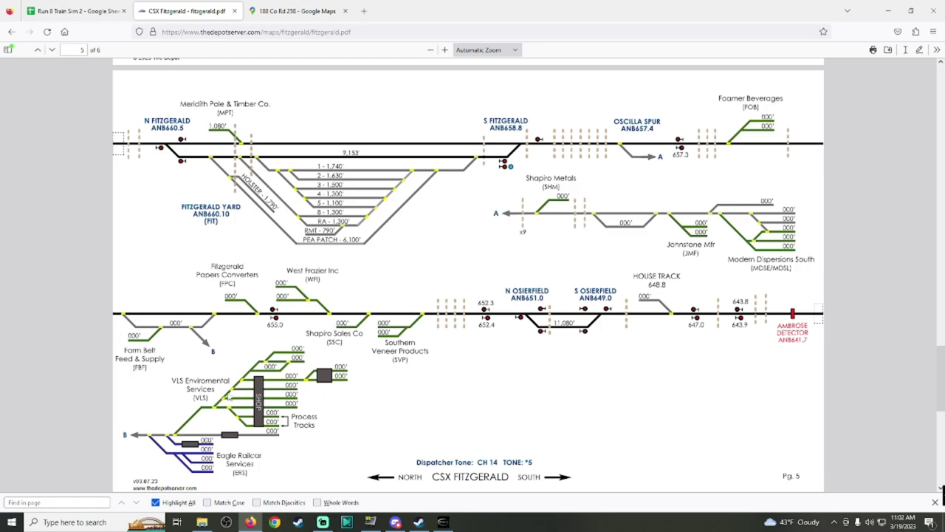
left_click(455, 523)
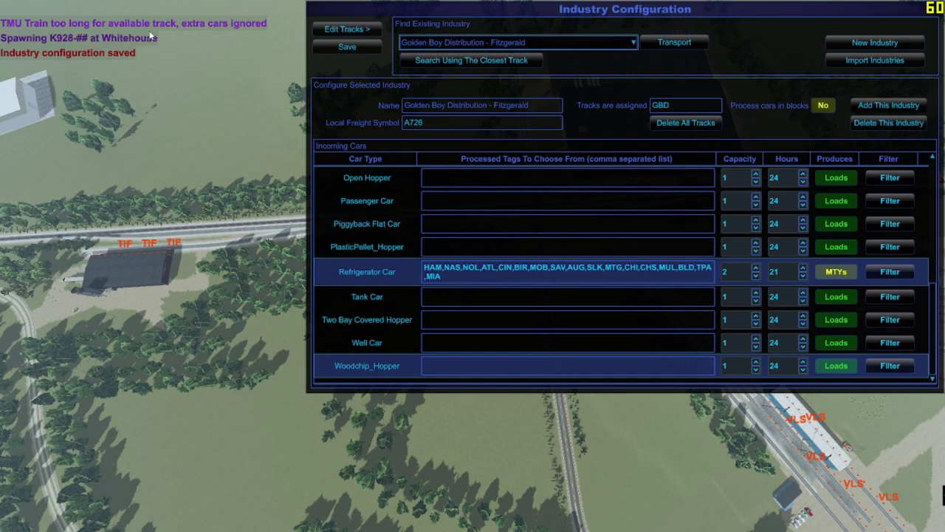
Step: Close the configuration and show VLS Enviro Solutions - Fitzgerald's Acid Tank, Box and Tank Car details
key("Escape")
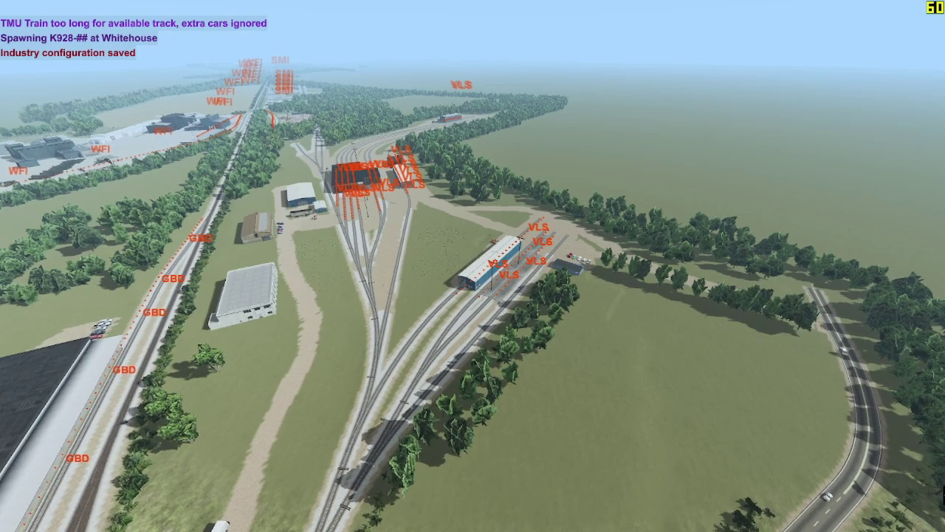
scroll(472, 265, "up", 5)
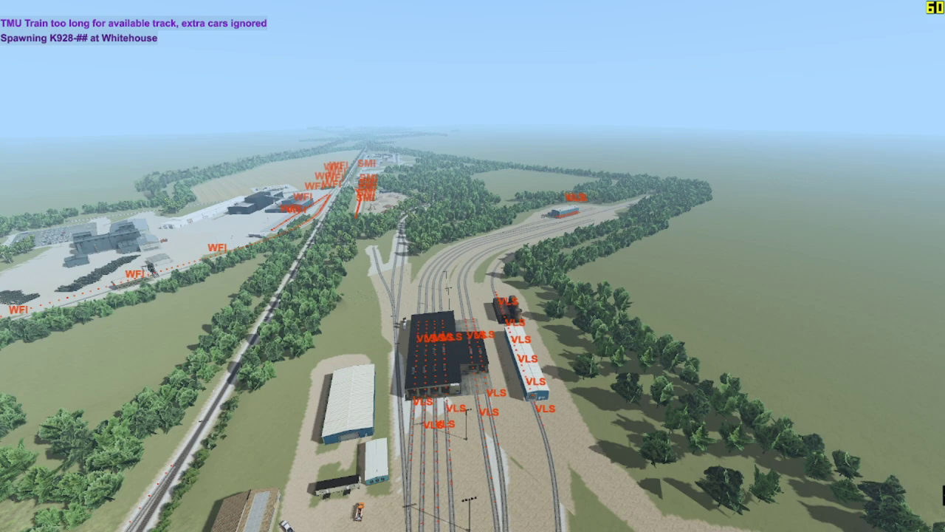
key("i")
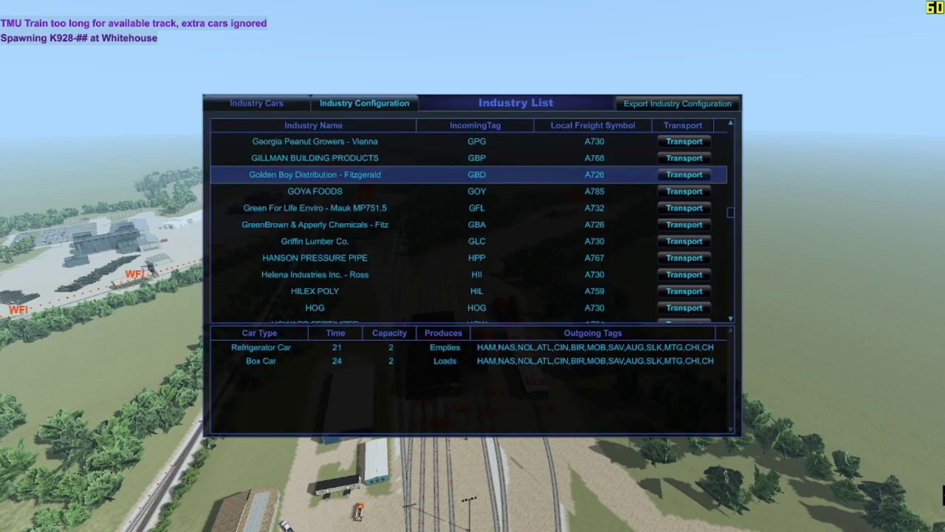
scroll(517, 266, "down", 10)
scroll(530, 267, "down", 15)
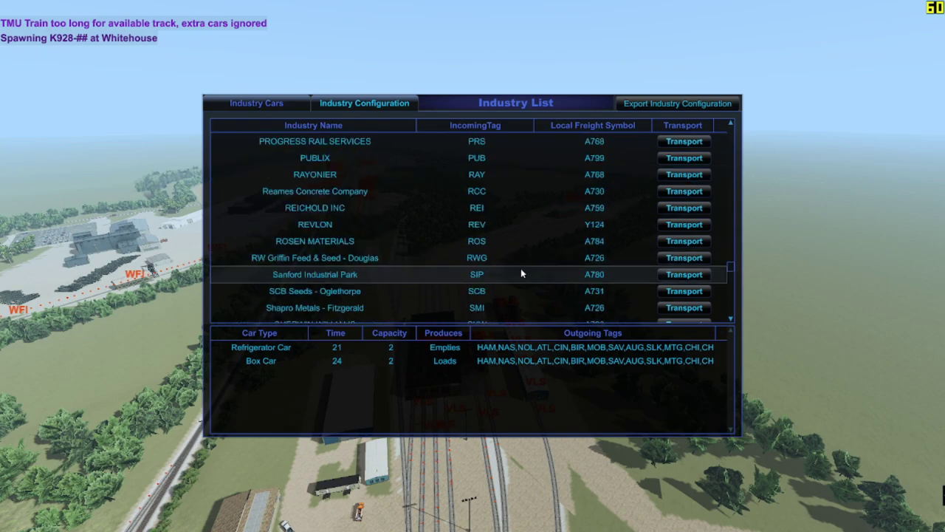
scroll(526, 270, "down", 3)
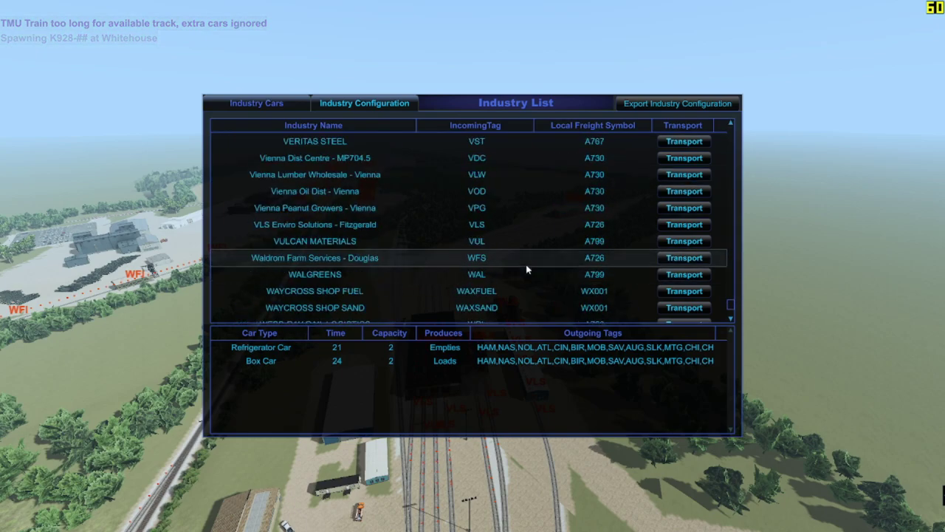
left_click(490, 228)
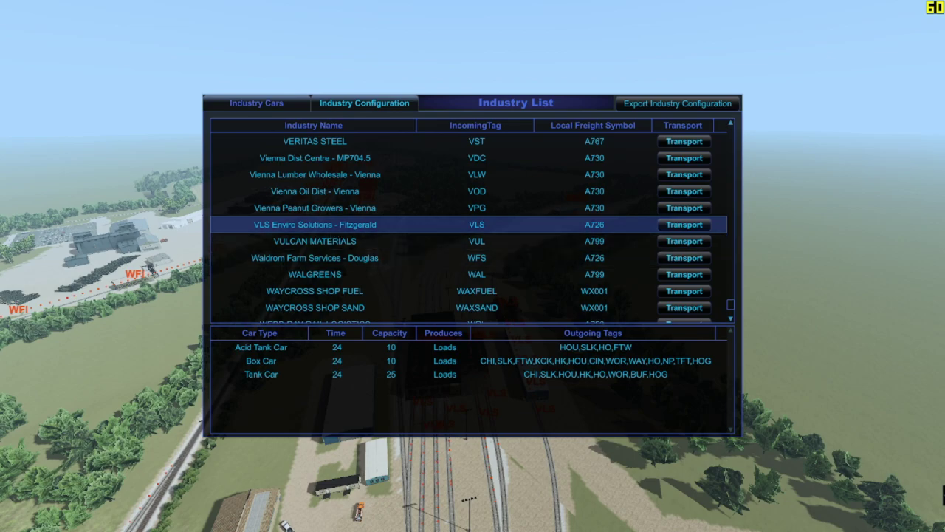
key("alt+Tab")
Step: Enter Street View on Co Rd 258 and look toward the rail yard, warehouse and shed
left_click(325, 12)
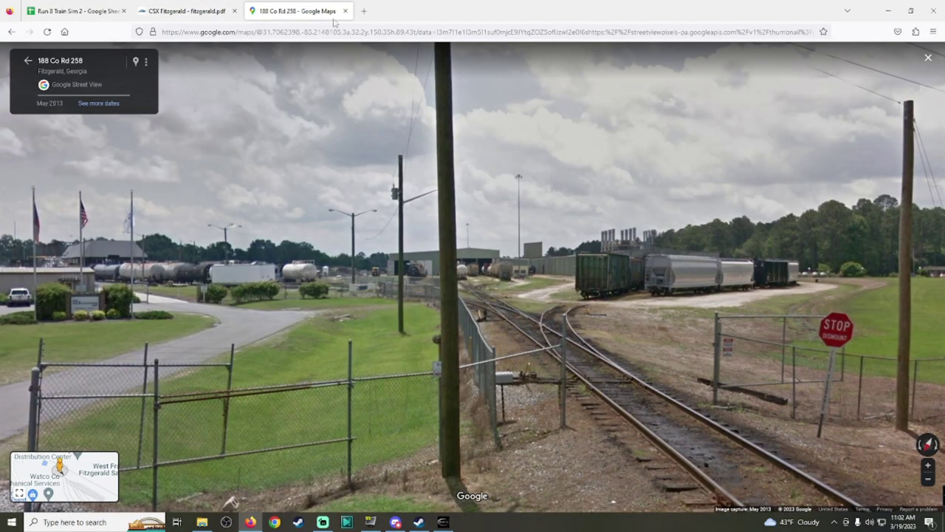
left_click(19, 62)
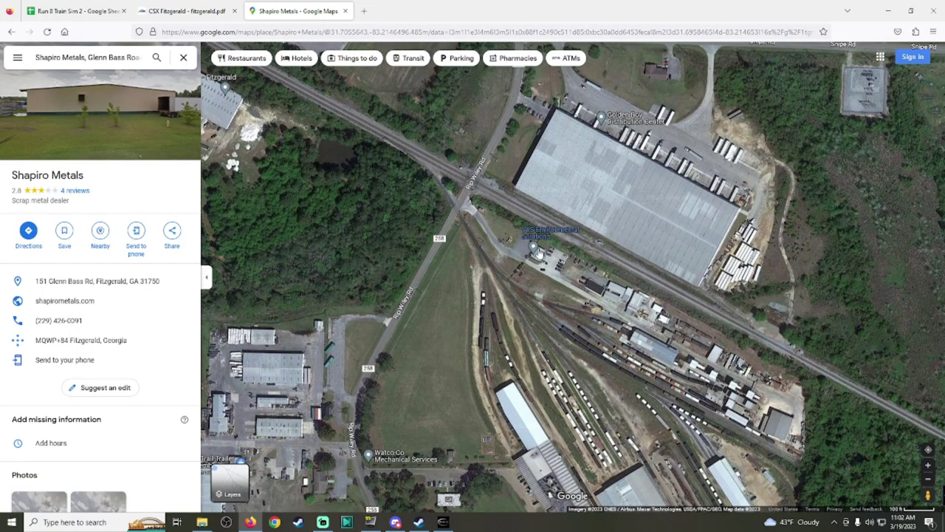
left_click_drag(926, 493, 452, 195)
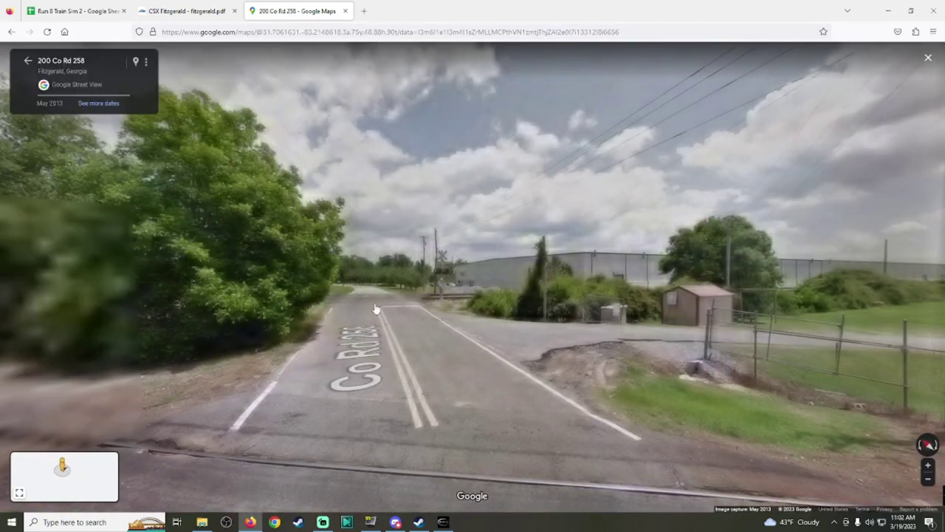
left_click_drag(738, 243, 317, 243)
scroll(318, 244, "up", 3)
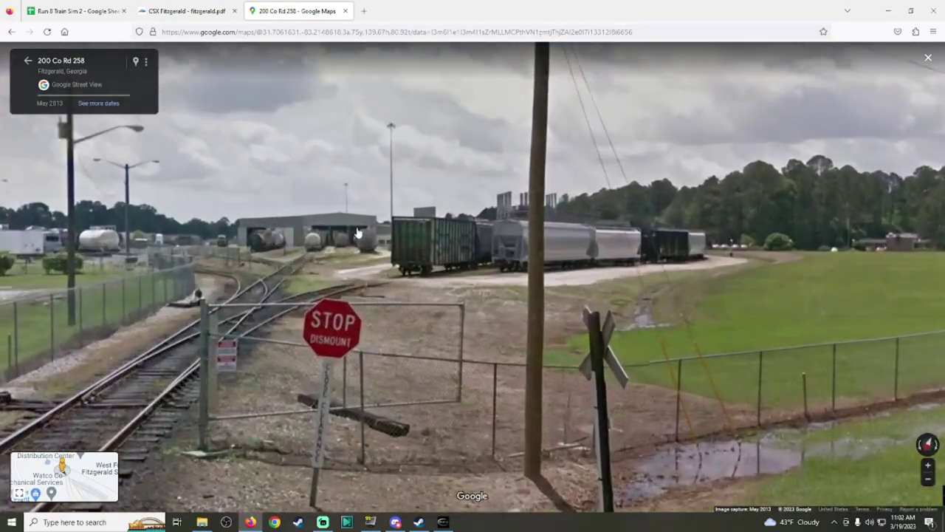
left_click_drag(369, 192, 675, 192)
scroll(492, 219, "down", 3)
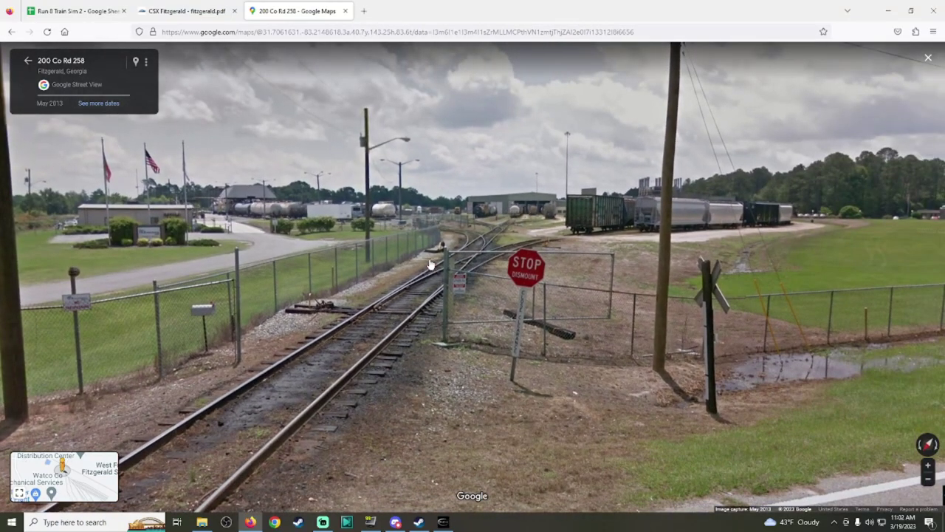
left_click_drag(430, 264, 295, 285)
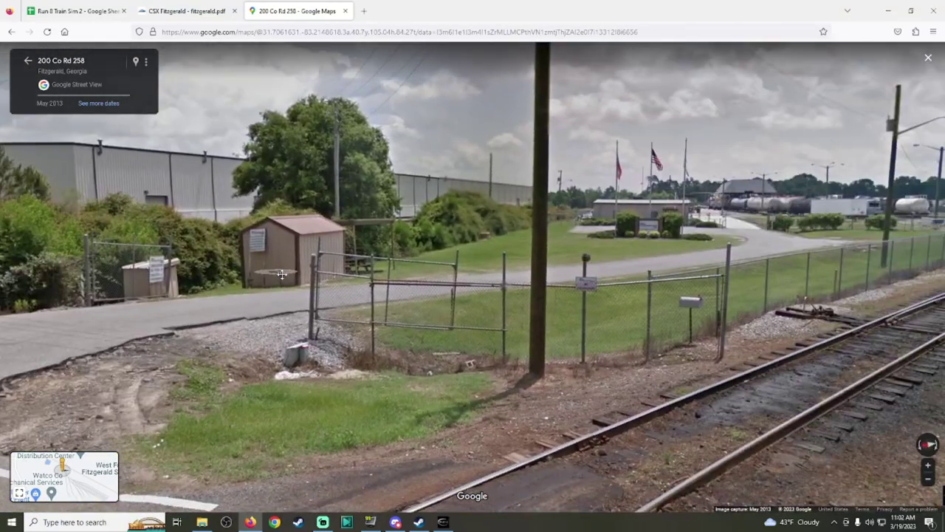
scroll(631, 224, "up", 3)
scroll(631, 224, "down", 3)
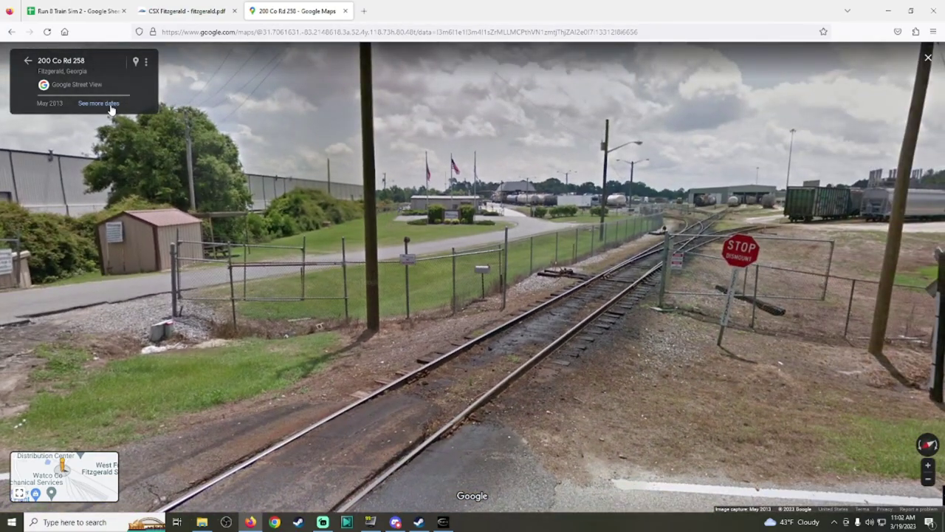
Step: Compare Feb 2008 and May 2013 imagery, then select VLS's Tank Car entry in Run8
left_click(98, 104)
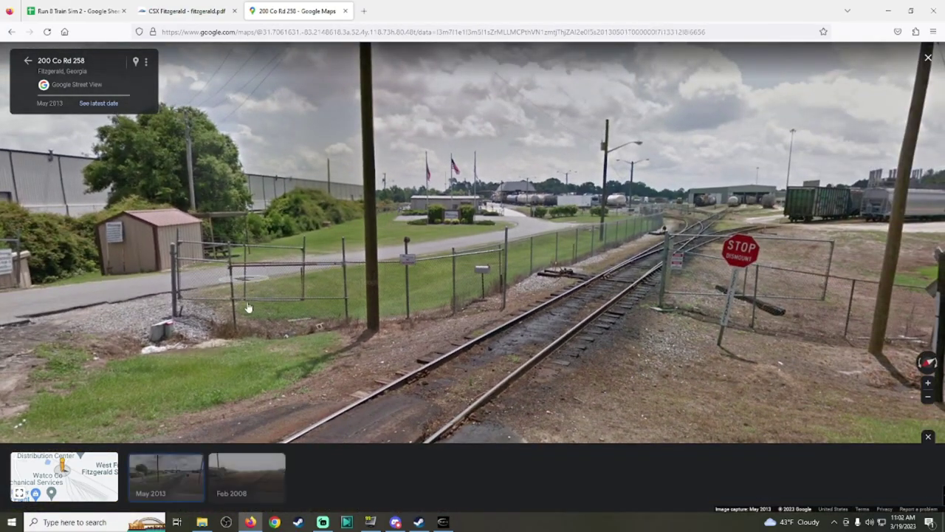
left_click(266, 486)
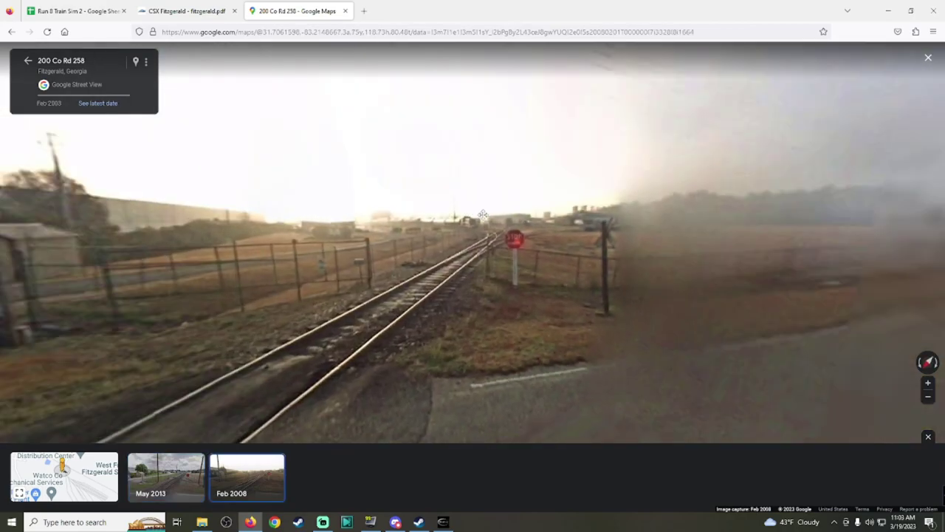
left_click_drag(483, 215, 458, 257)
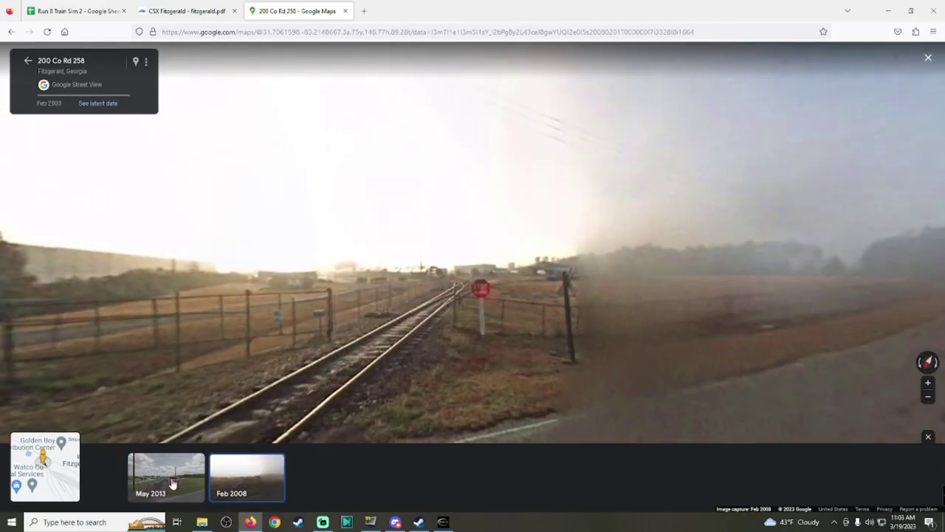
left_click(173, 483)
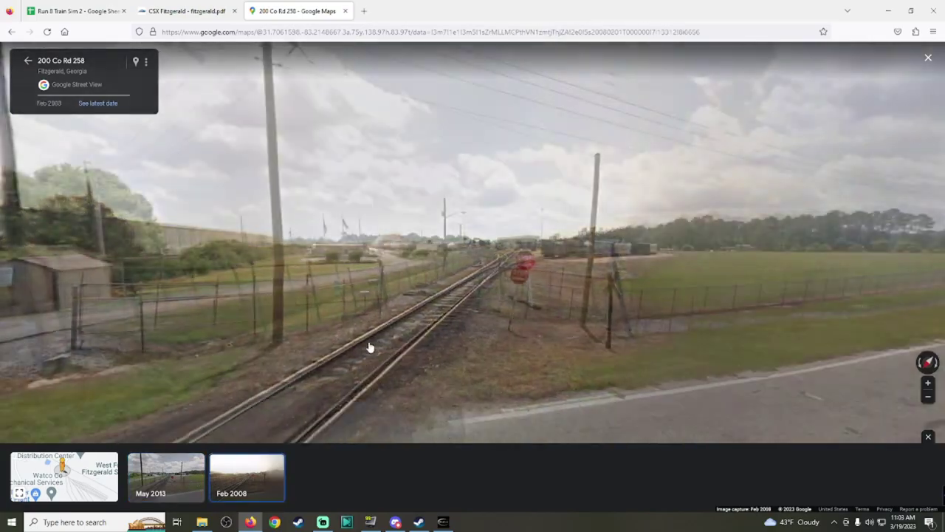
left_click_drag(369, 344, 427, 122)
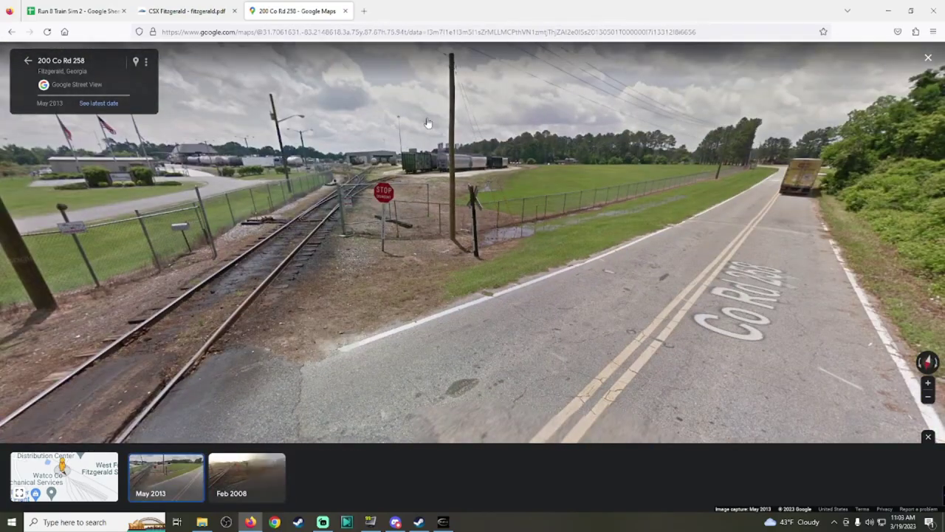
scroll(426, 168, "up", 5)
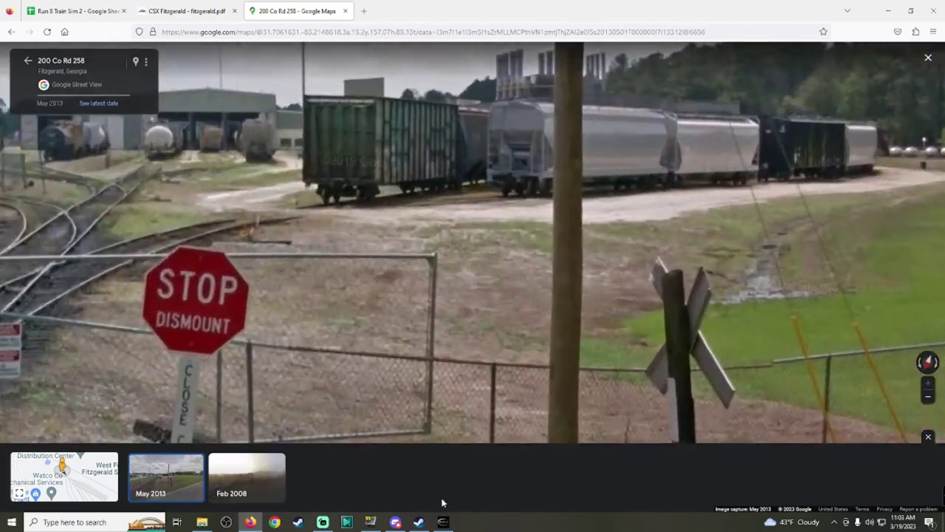
left_click(443, 521)
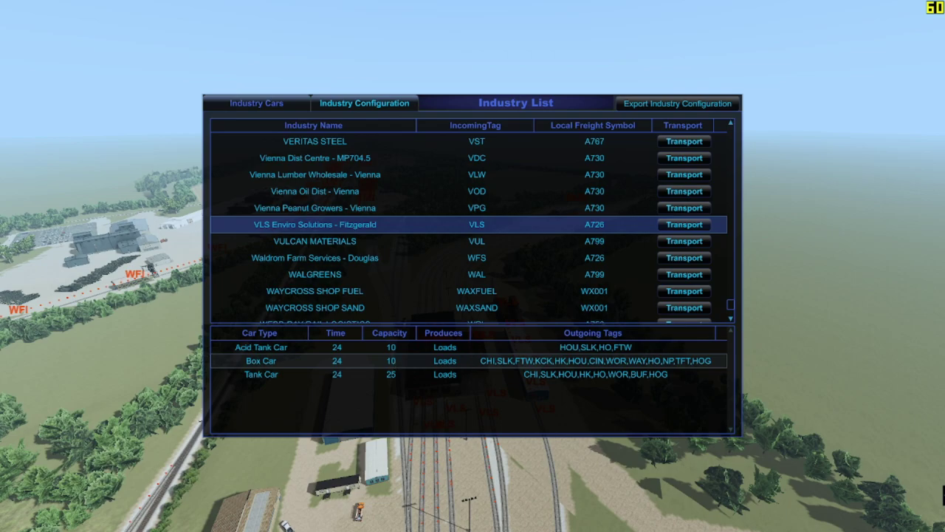
left_click(396, 374)
Step: Review VLS's Box Car, Acid Tank Car and Tank Car entries, then close the industry list
left_click(399, 361)
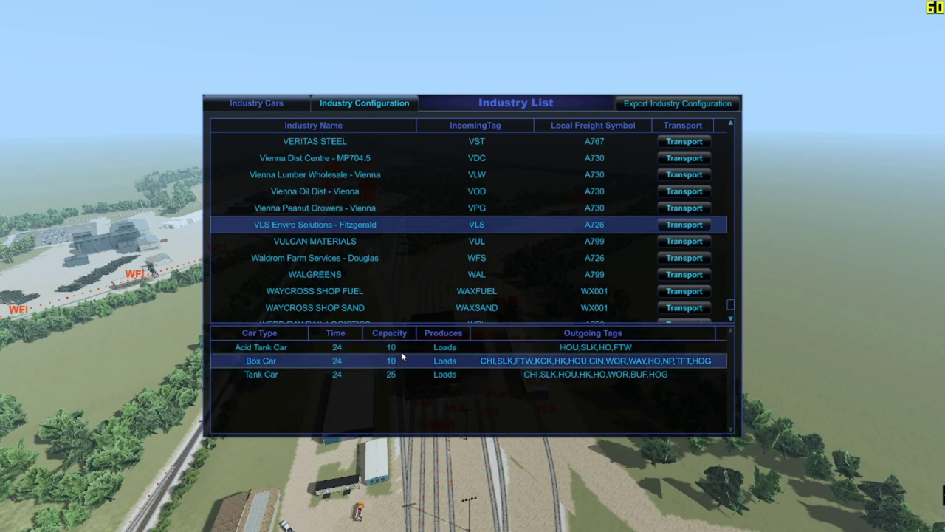
left_click(400, 352)
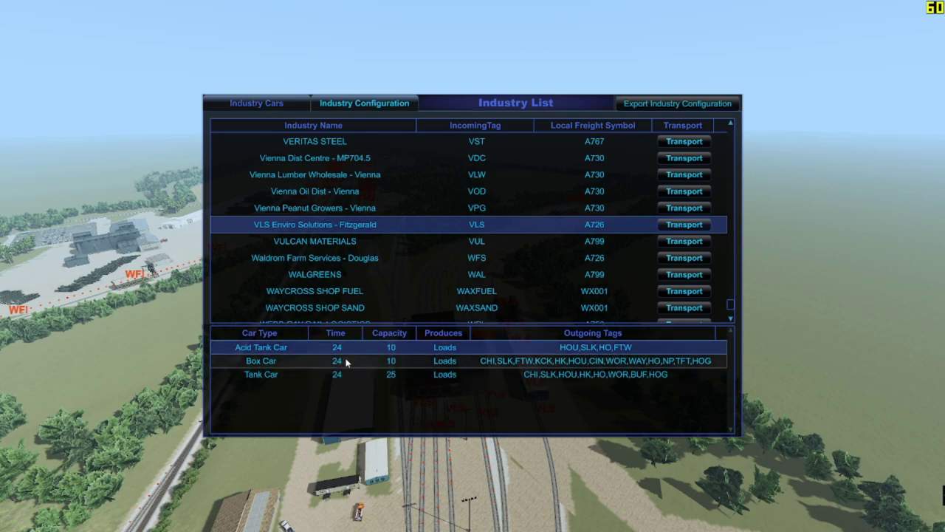
left_click(379, 364)
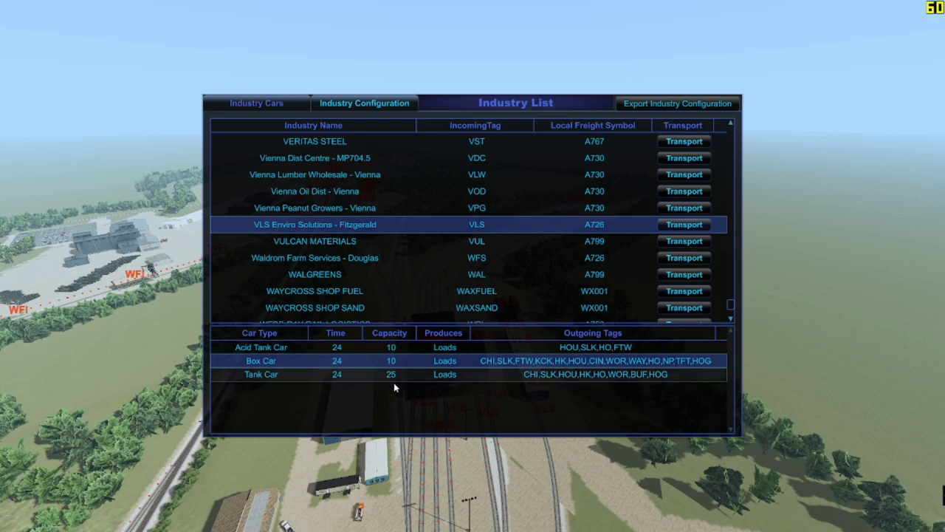
left_click(394, 371)
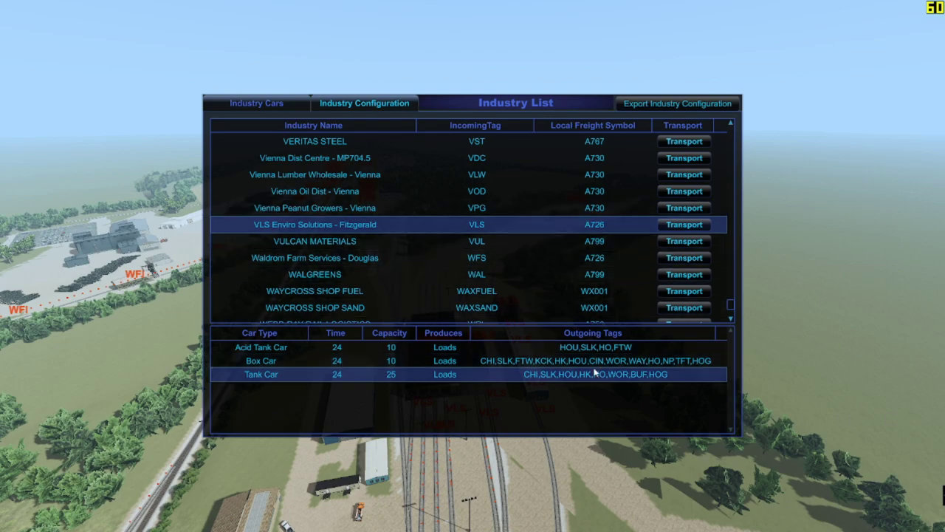
key("Escape")
scroll(756, 315, "down", 3)
scroll(818, 316, "up", 2)
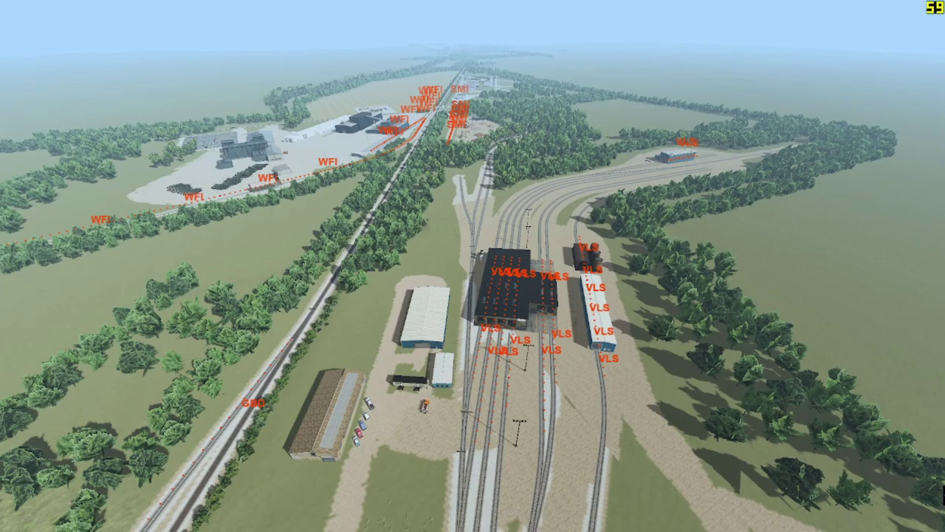
Step: Check the Run 8 Train Sim 2 spreadsheet, then return to Run8's AI Trains Menu
key("alt+Tab")
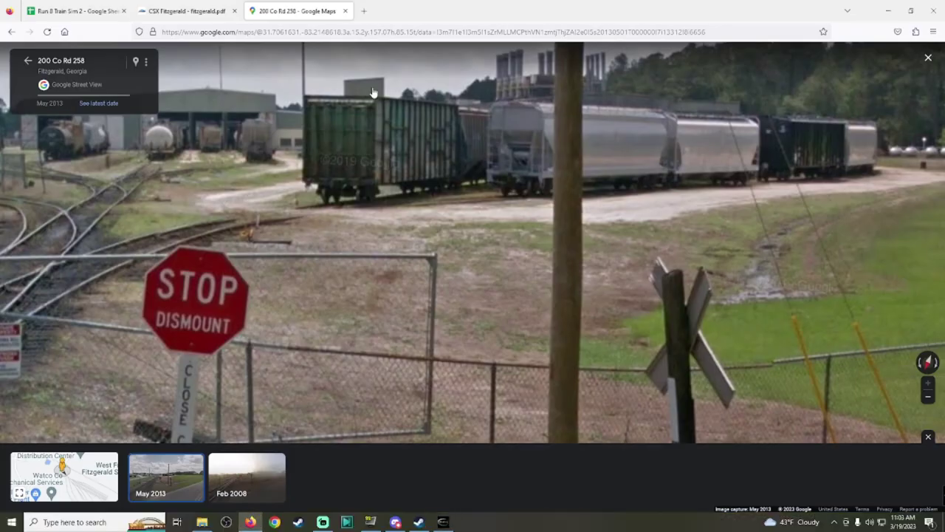
left_click(104, 5)
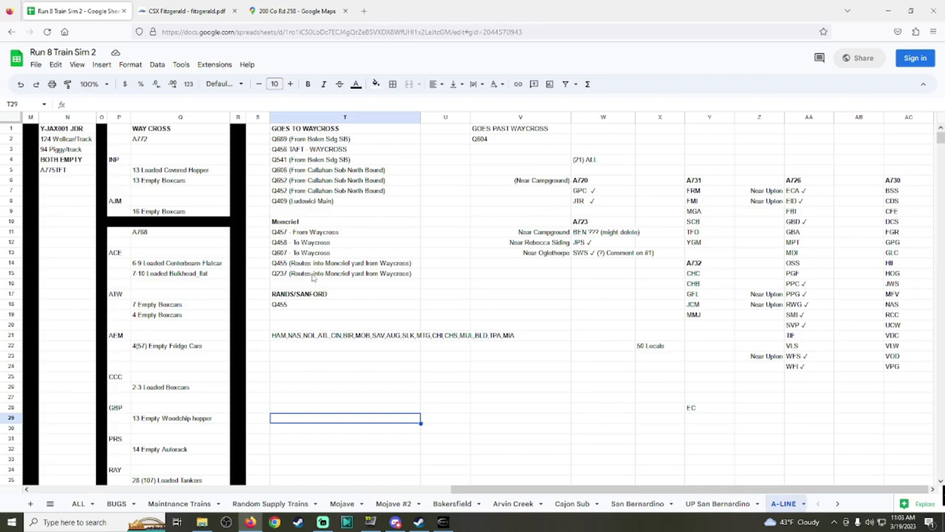
left_click(446, 491)
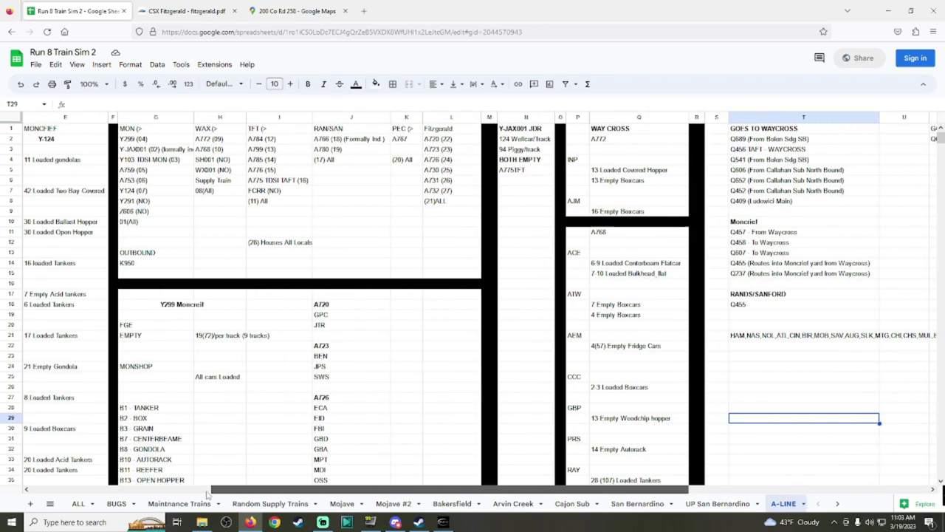
left_click(446, 523)
key("ctrl+a")
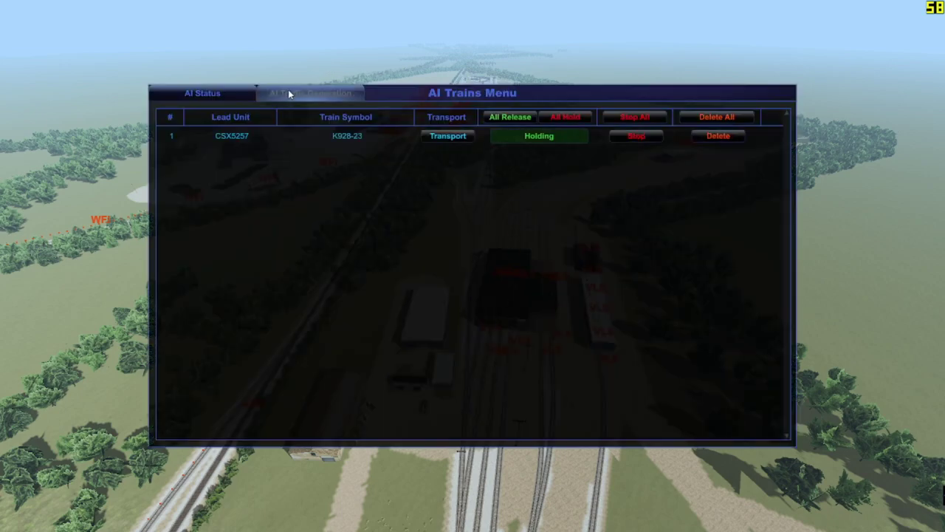
Step: Spawn Mixed Freight train Q456-24 at the Taft Supply spawn point
left_click(291, 92)
left_click(735, 118)
scroll(511, 246, "down", 3)
scroll(508, 240, "up", 3)
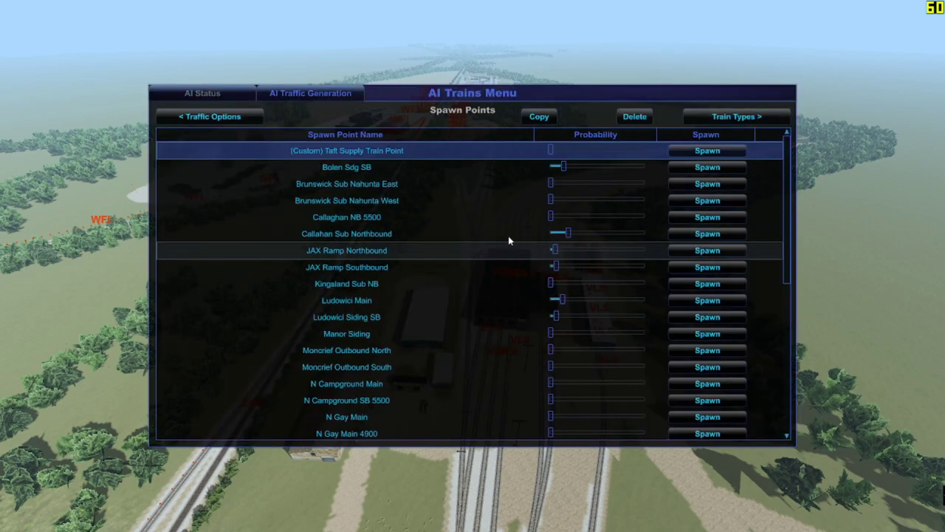
left_click(725, 120)
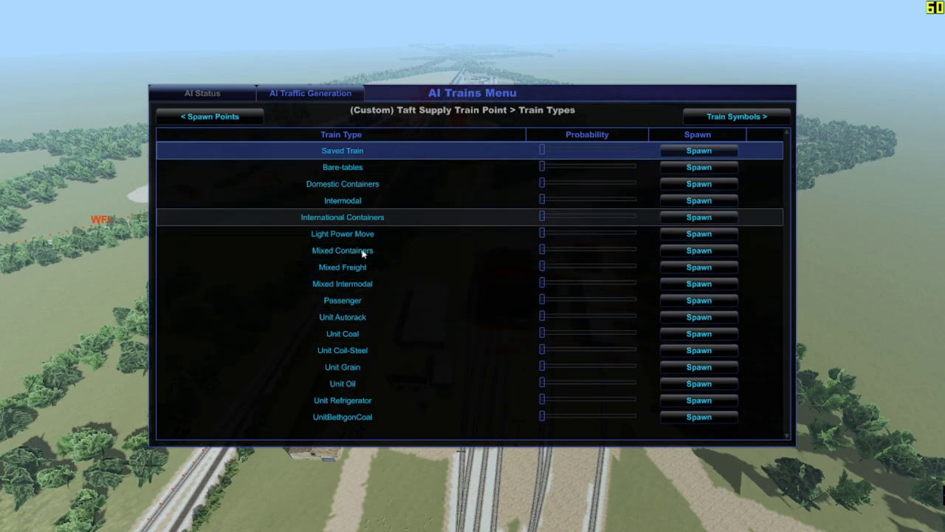
left_click(377, 215)
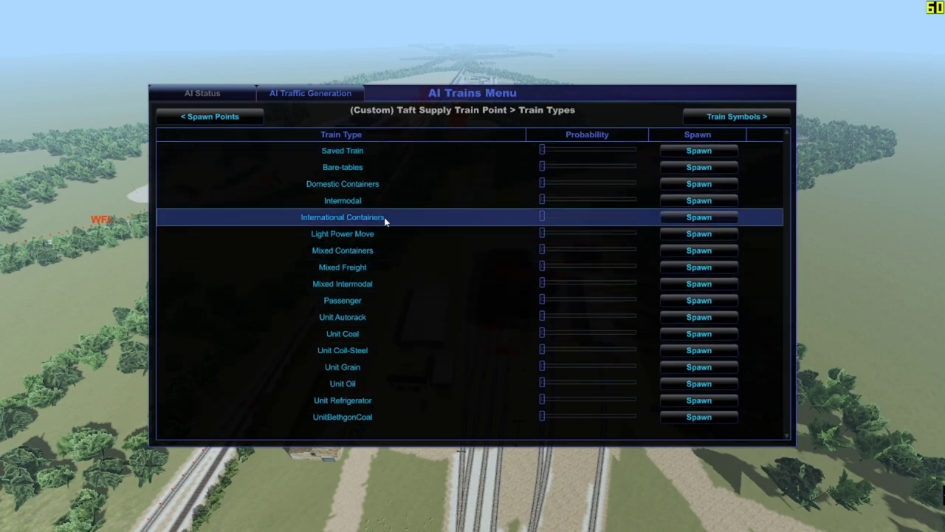
left_click(380, 266)
left_click(724, 117)
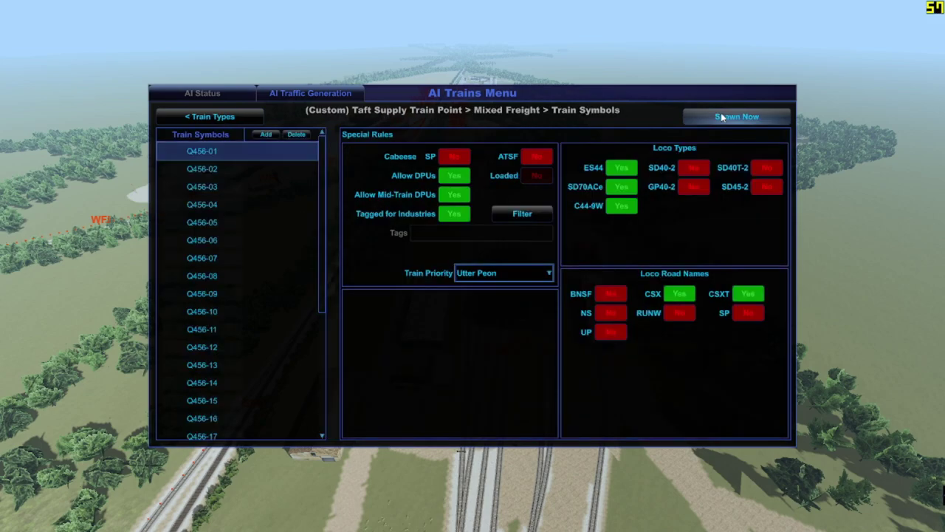
scroll(248, 360, "down", 3)
left_click(284, 360)
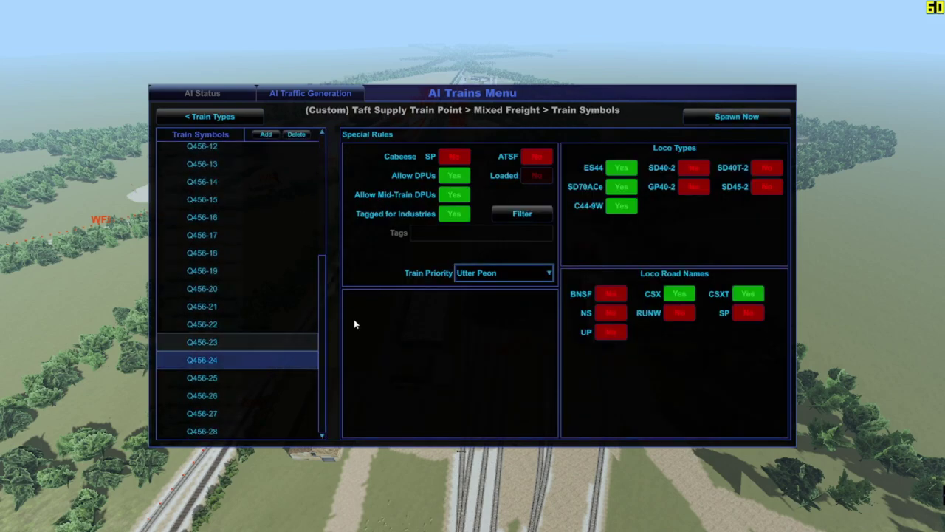
left_click(742, 116)
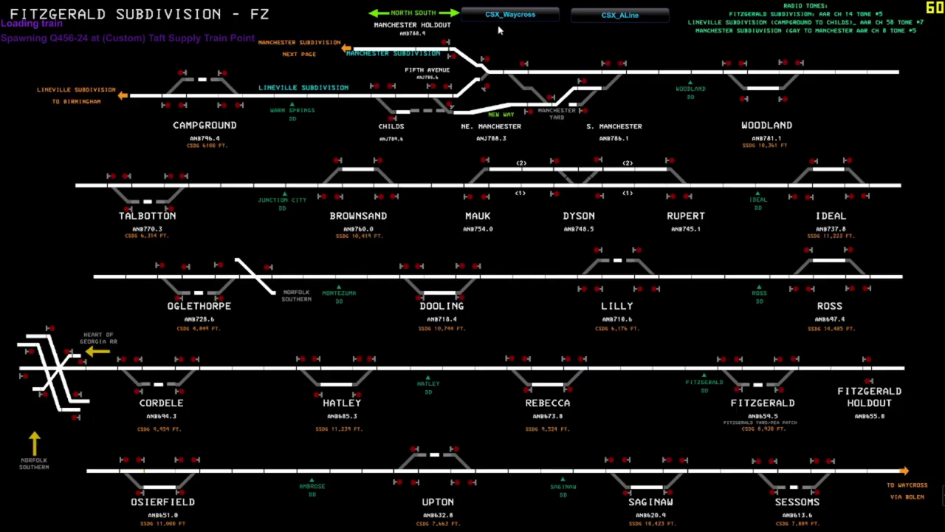
Step: Inspect the spawned train's car tags, delete it, and select VLS in the Industry List
left_click(625, 16)
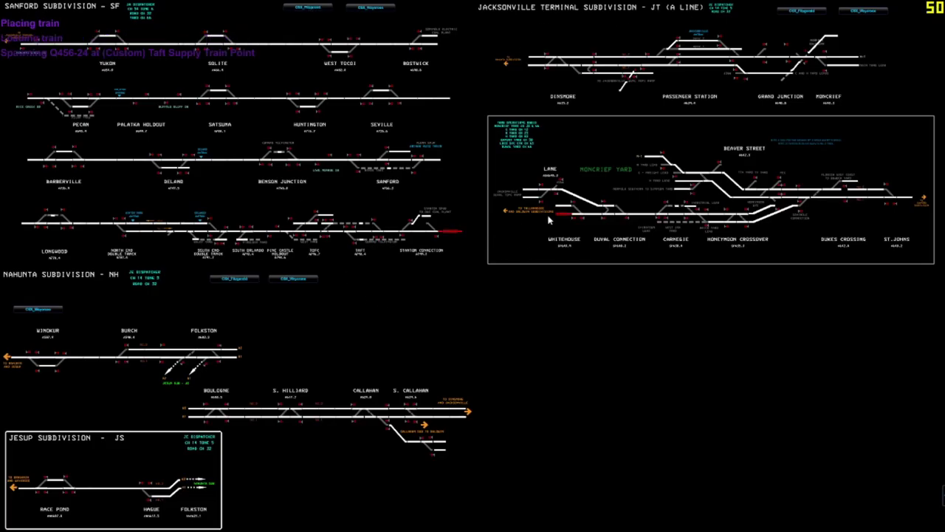
left_click(434, 232)
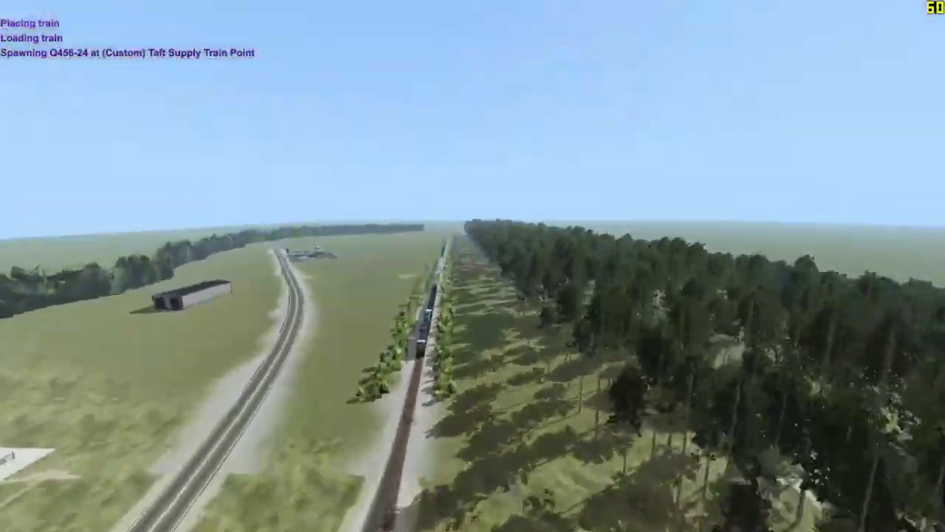
key("t")
key("t")
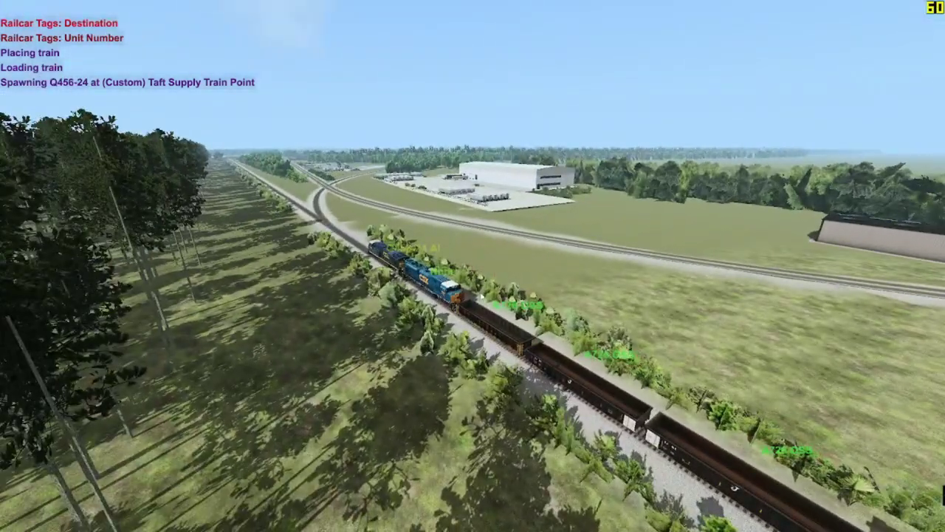
left_click(383, 255)
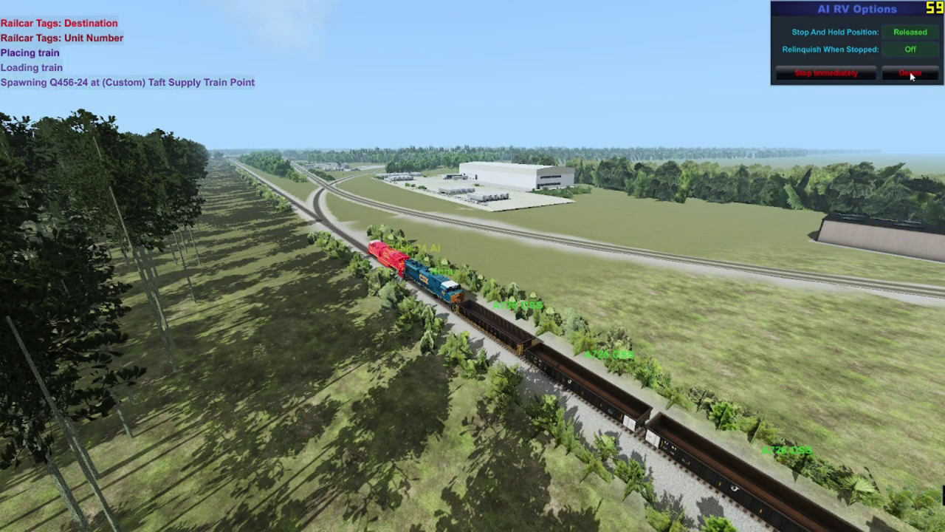
key("Delete")
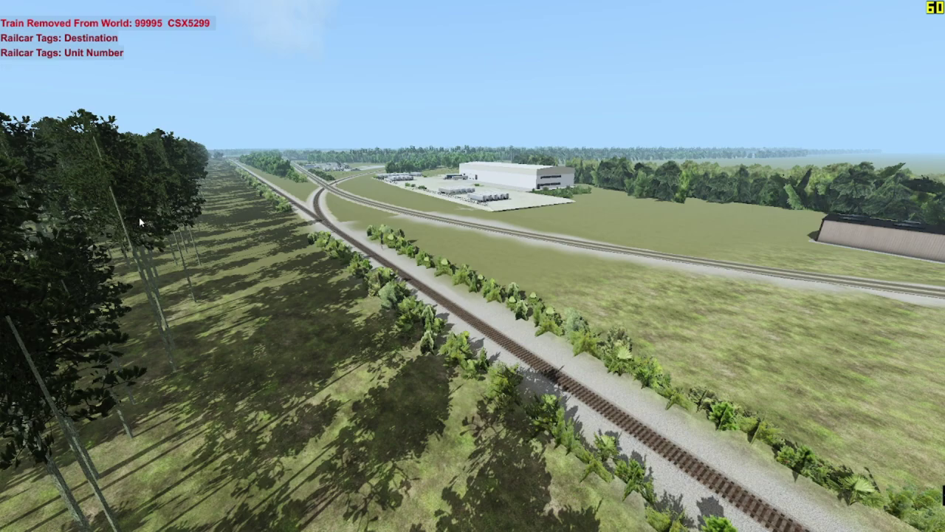
key("ctrl+i")
left_click(555, 177)
left_click(641, 230)
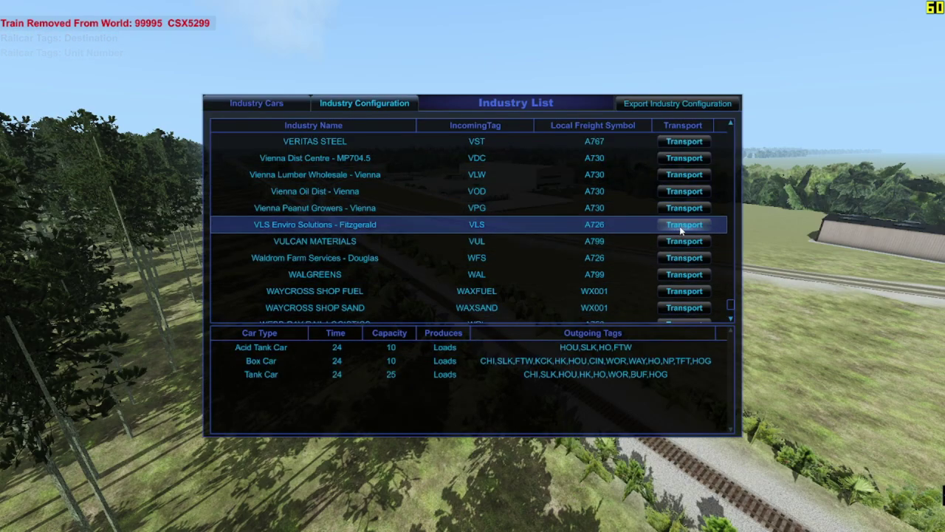
Step: Jump to VLS Enviro Solutions and load VLS Enviro Solutions - Fitzgerald into Industry Configuration
left_click(684, 225)
key("ctrl+i")
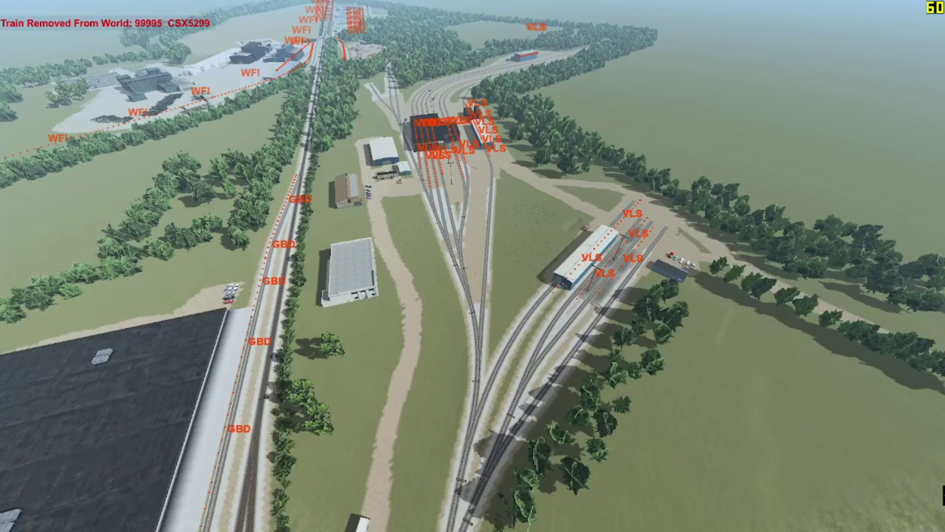
key("ctrl+i")
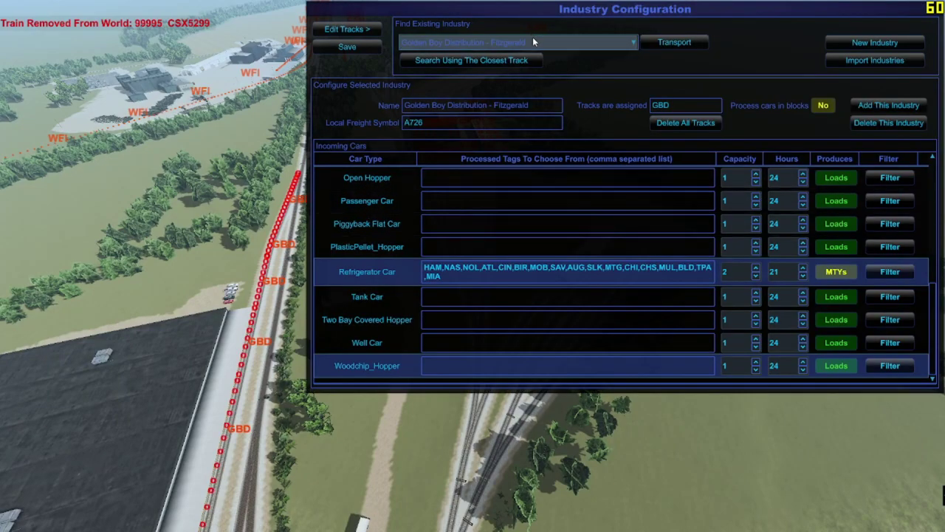
left_click(532, 42)
scroll(561, 105, "down", 10)
scroll(562, 104, "down", 15)
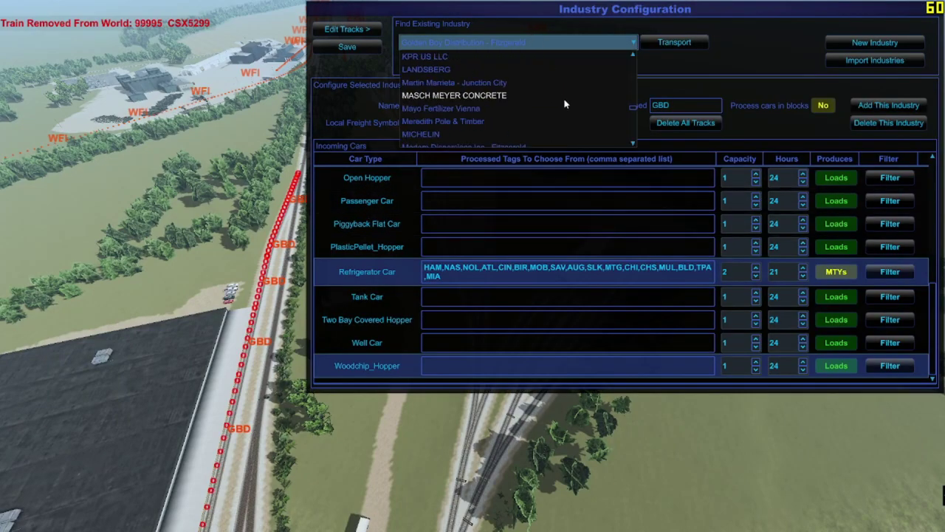
scroll(553, 107, "down", 15)
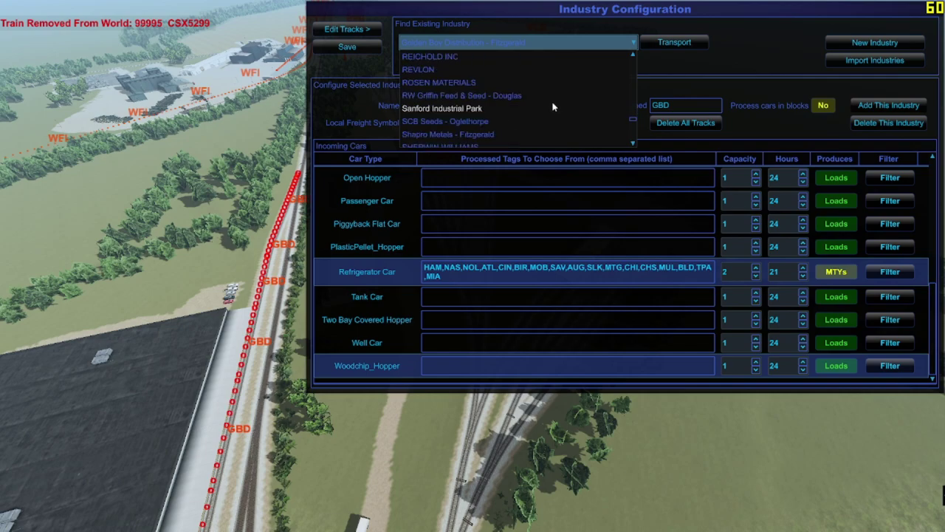
scroll(547, 110, "down", 6)
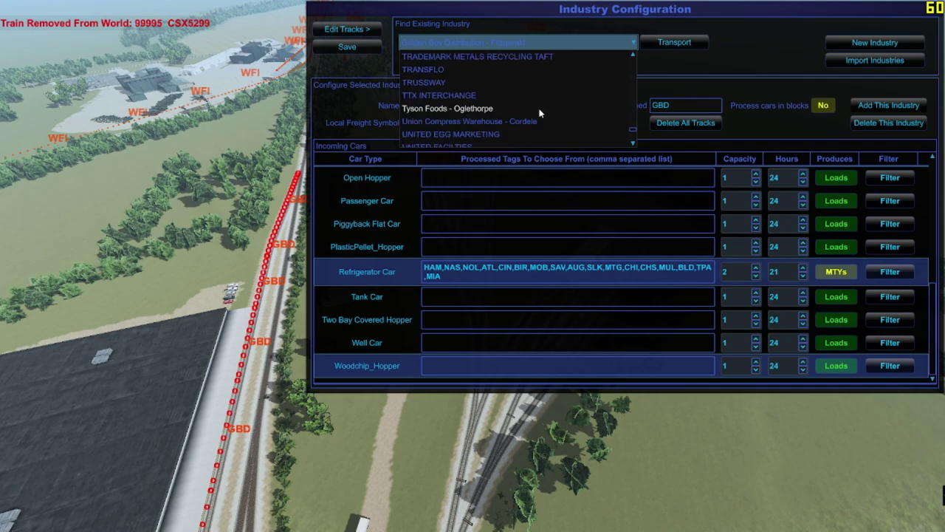
scroll(460, 112, "down", 8)
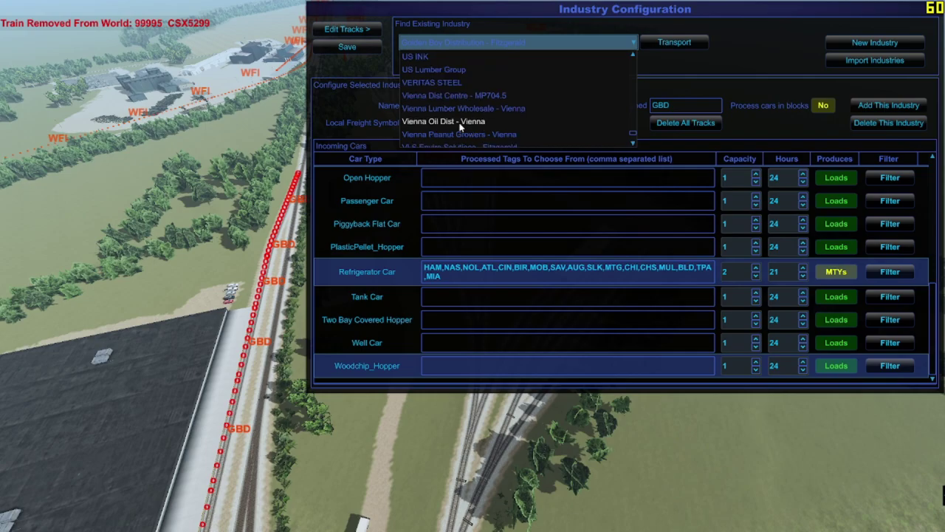
left_click(457, 71)
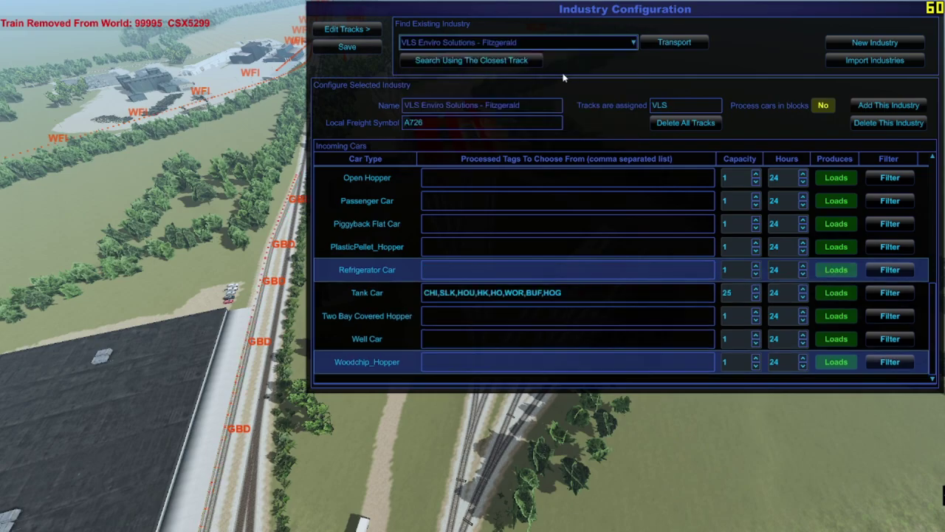
Step: Assign the first yard and curved track segments to the VLS industry
left_click(347, 29)
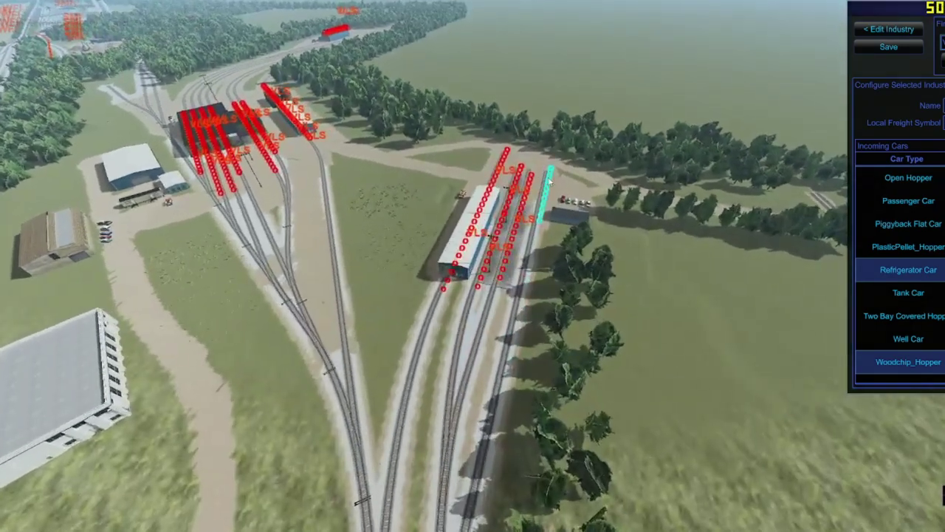
left_click(518, 243)
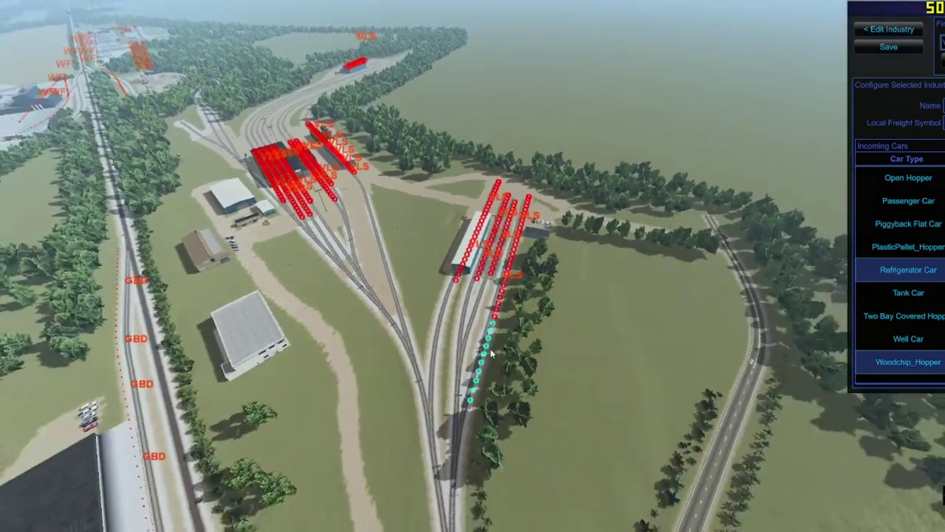
left_click(491, 355)
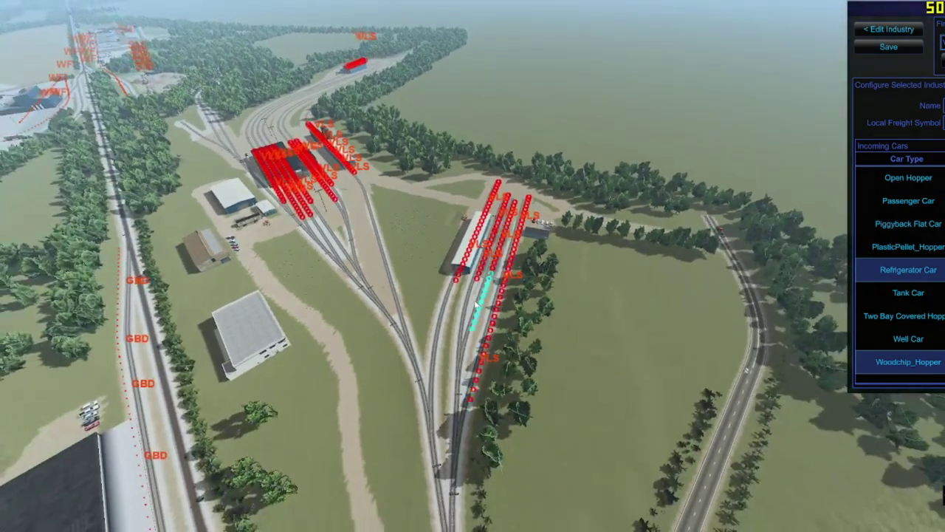
left_click(436, 286)
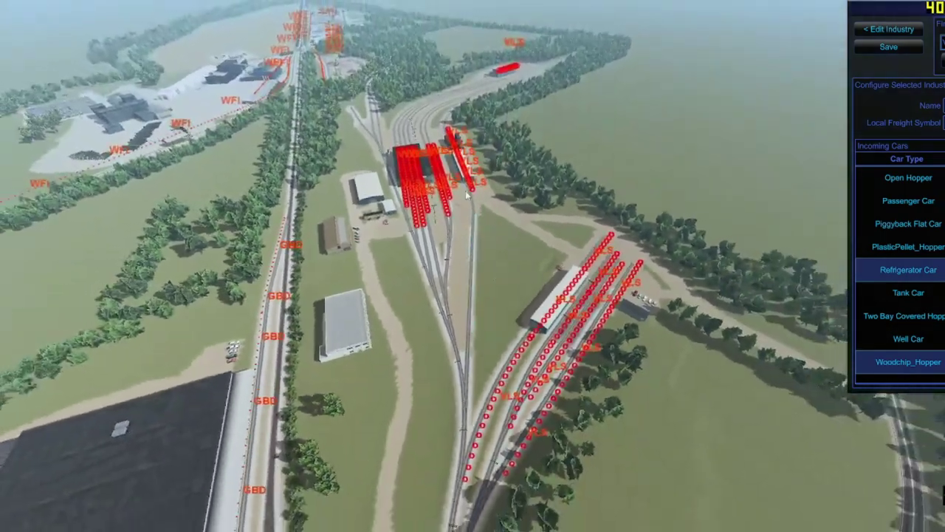
left_click(473, 199)
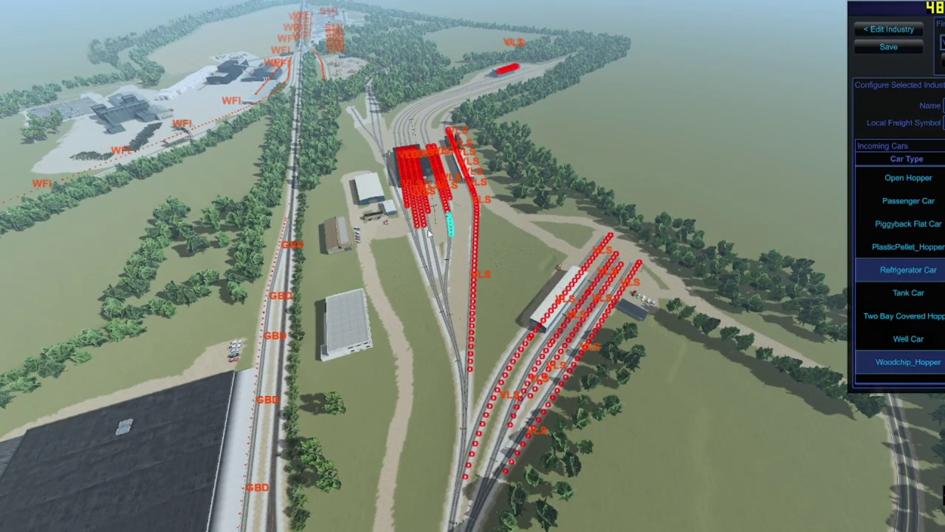
scroll(428, 232, "up", 10)
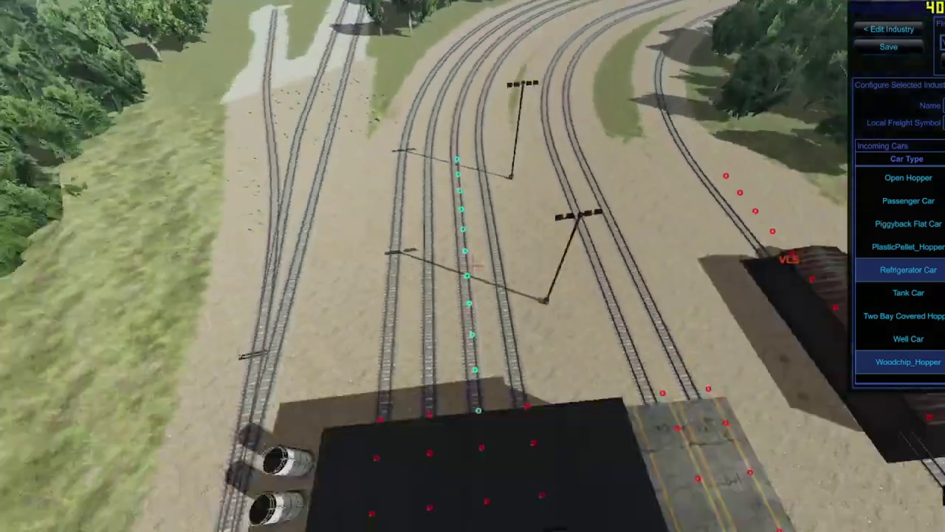
scroll(474, 262, "down", 10)
left_click(448, 240)
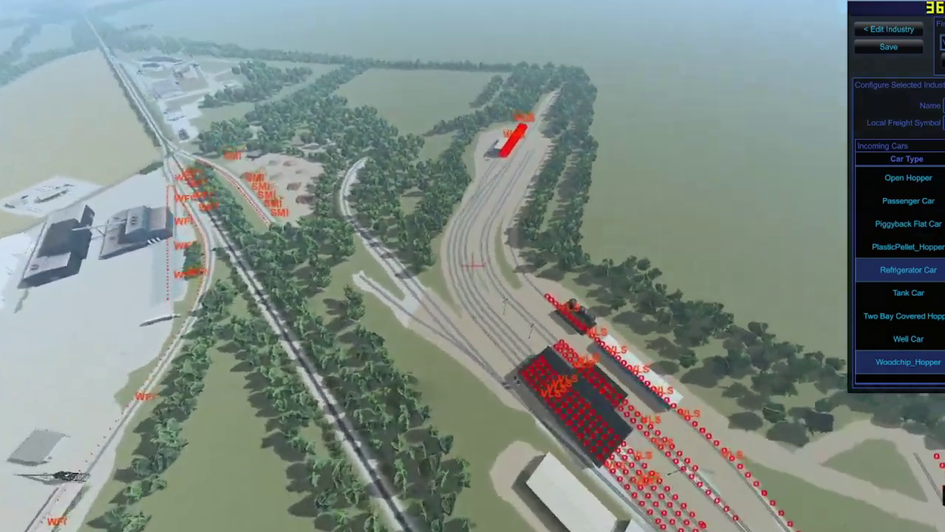
left_click(546, 341)
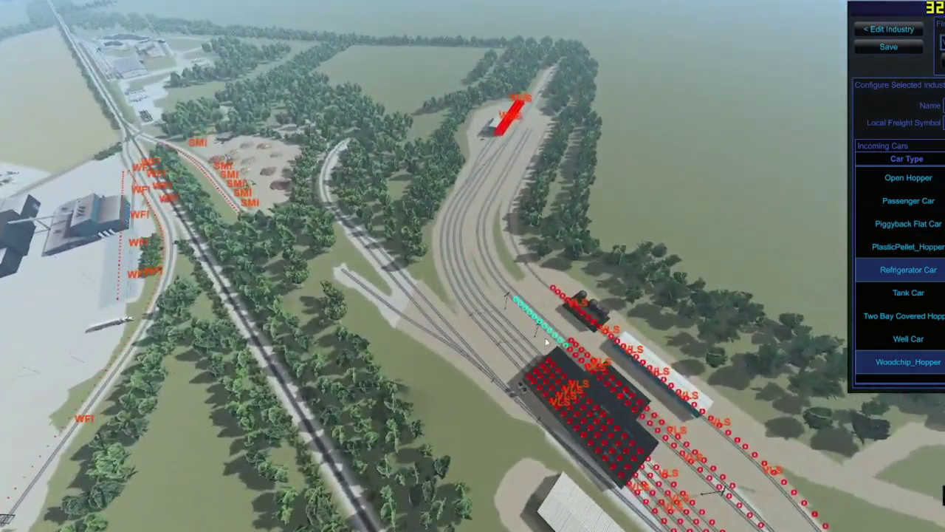
left_click_drag(549, 322, 493, 206)
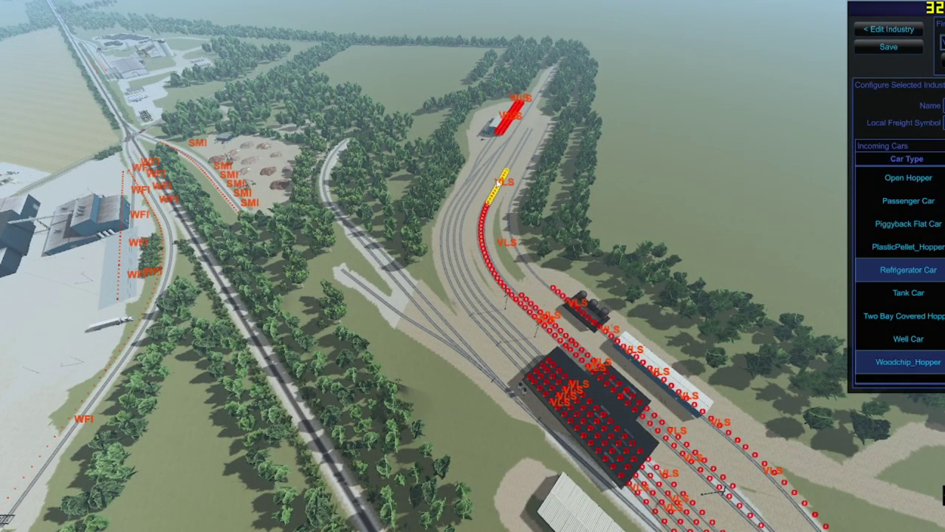
Step: Assign the upper yard and remaining curved tracks to VLS and save the configuration
scroll(478, 331, "down", 5)
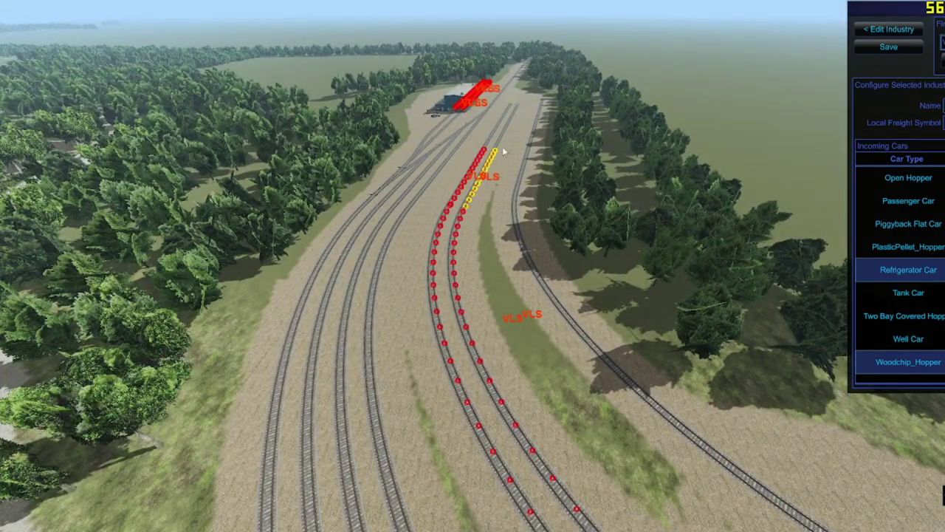
left_click(502, 147)
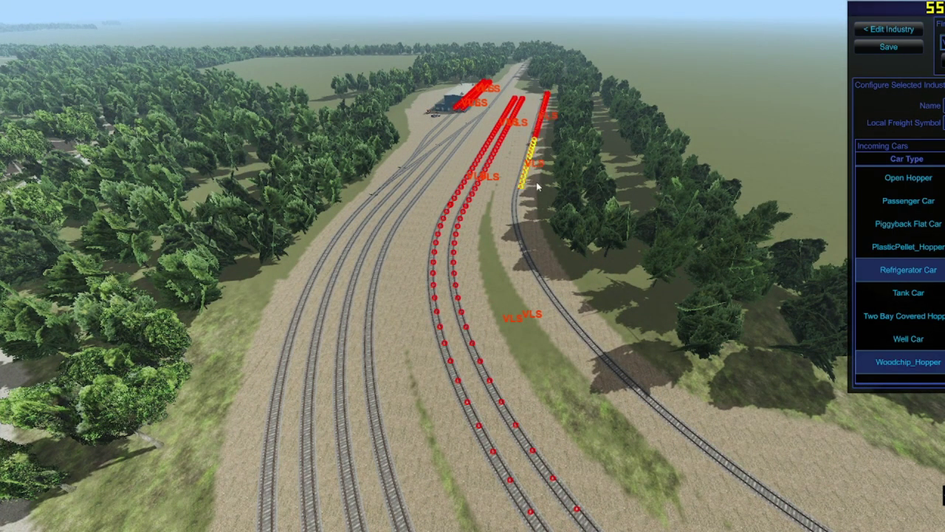
scroll(486, 267, "down", 3)
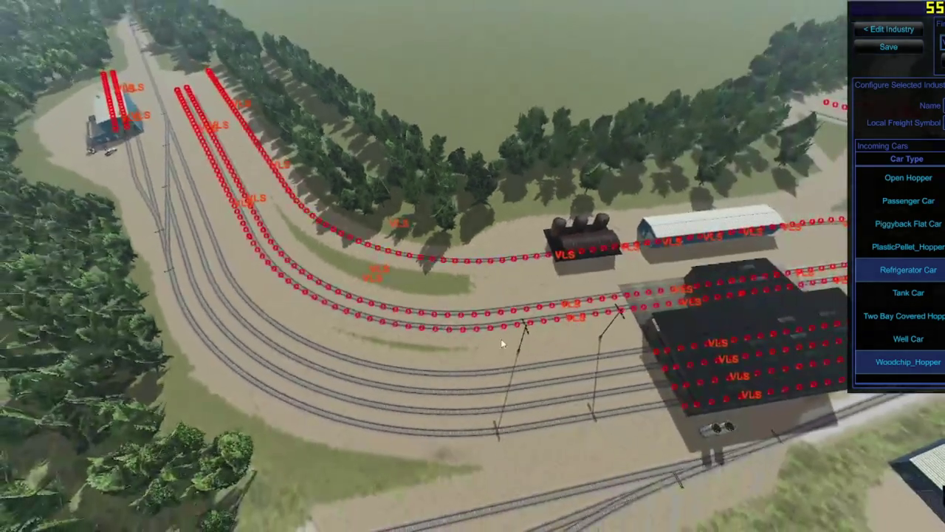
scroll(501, 338, "up", 2)
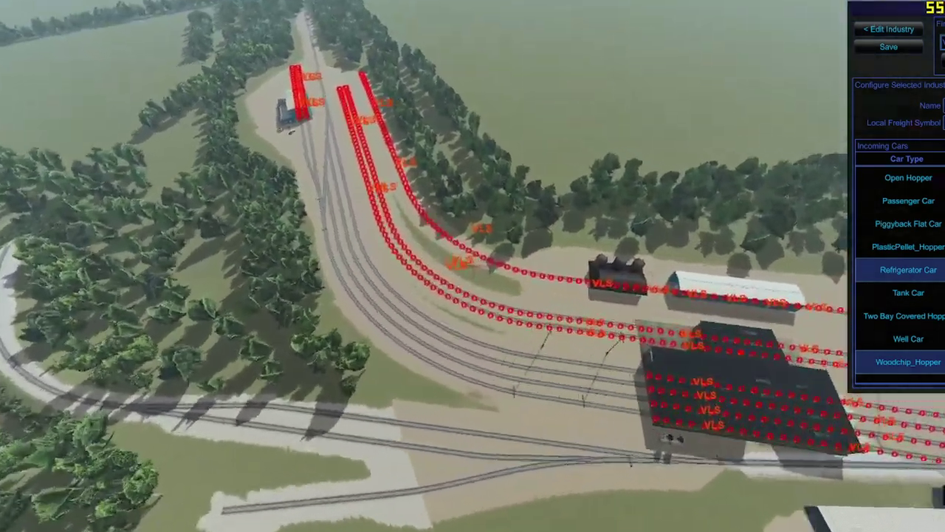
scroll(332, 126, "up", 1)
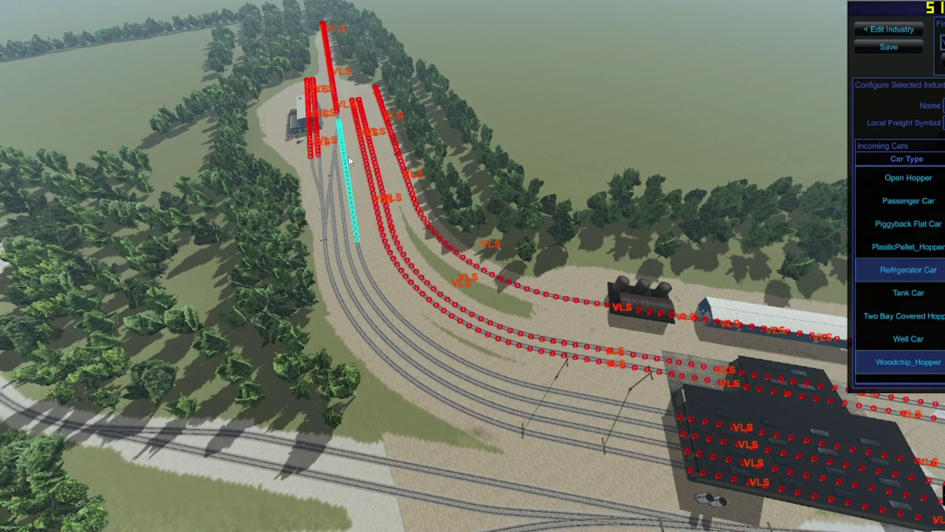
left_click(340, 129)
left_click(530, 386)
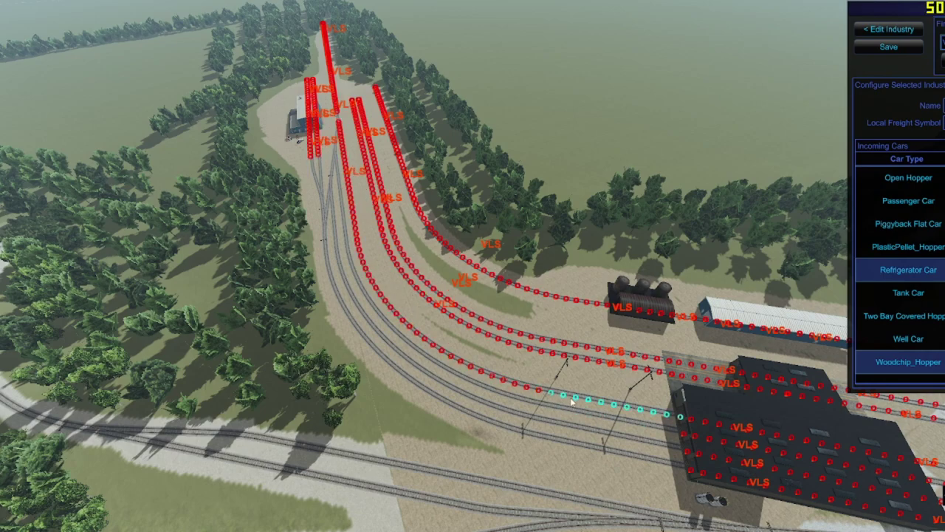
left_click(473, 384)
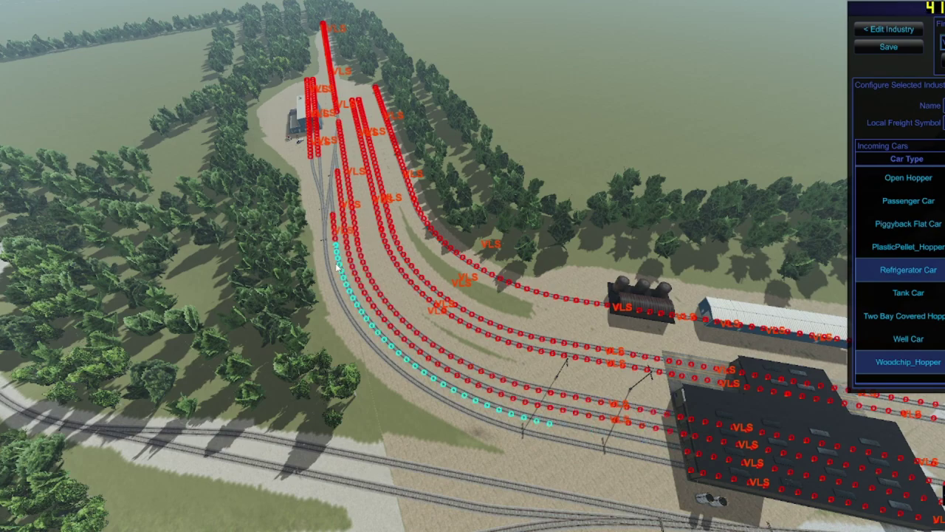
left_click(356, 299)
left_click(589, 456)
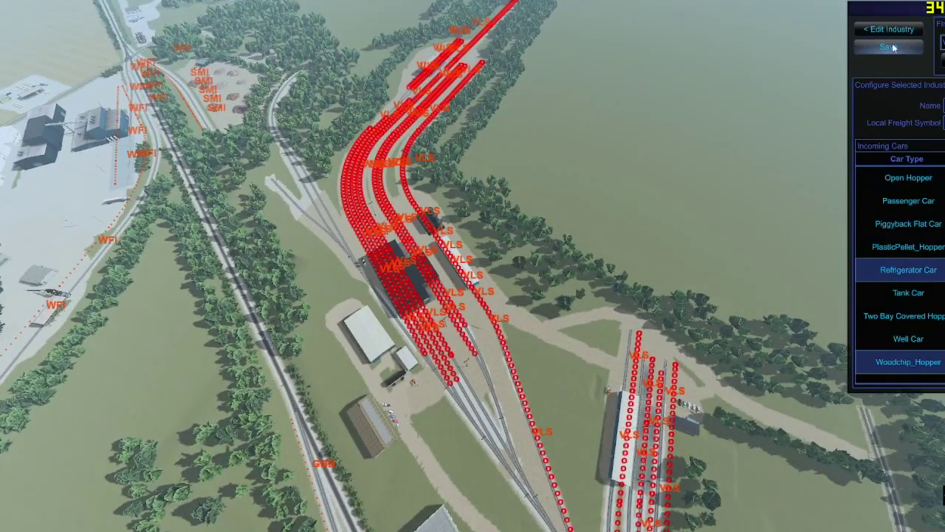
left_click(890, 47)
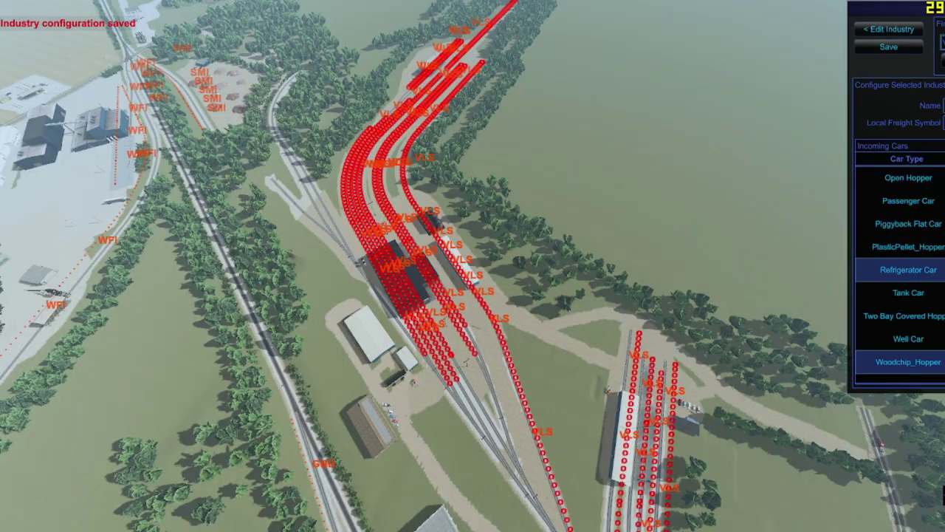
key("alt+Tab")
left_click(295, 11)
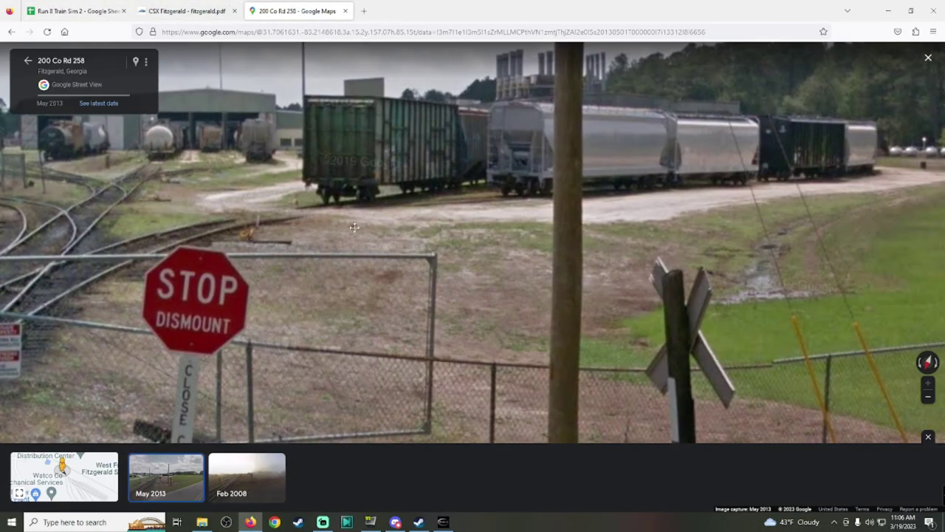
Step: Leave Street View and pan the satellite map over the rail yard to its south end
left_click_drag(354, 227, 783, 312)
left_click(28, 62)
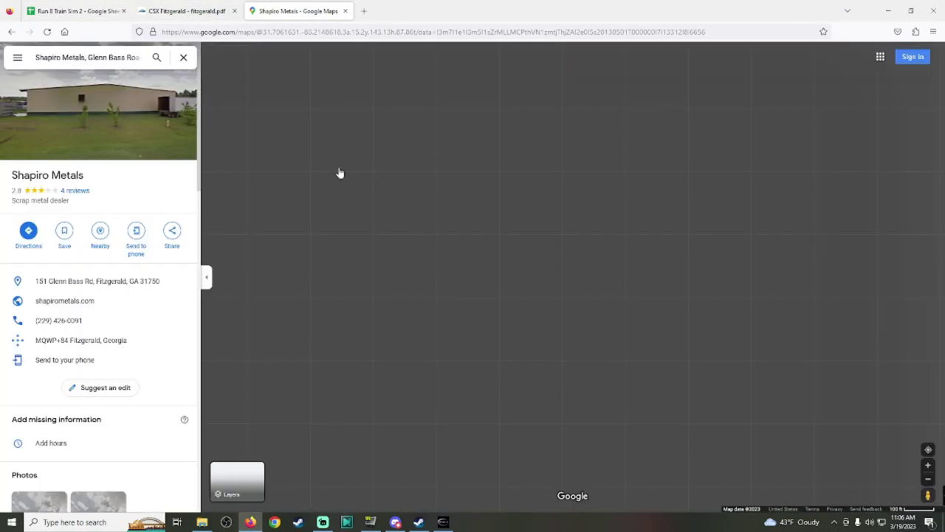
key("Down")
key("Down")
key("Down")
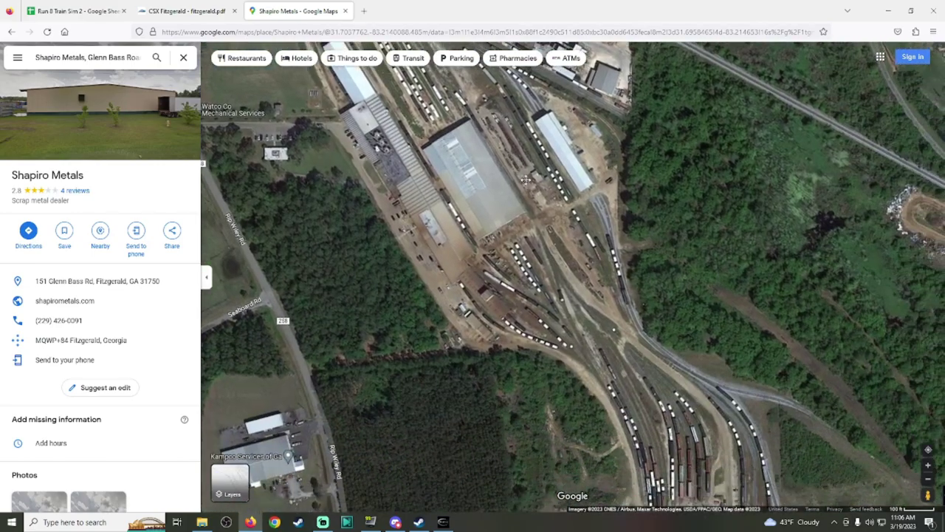
key("Up")
key("Up")
key("Up")
key("Up")
key("Up")
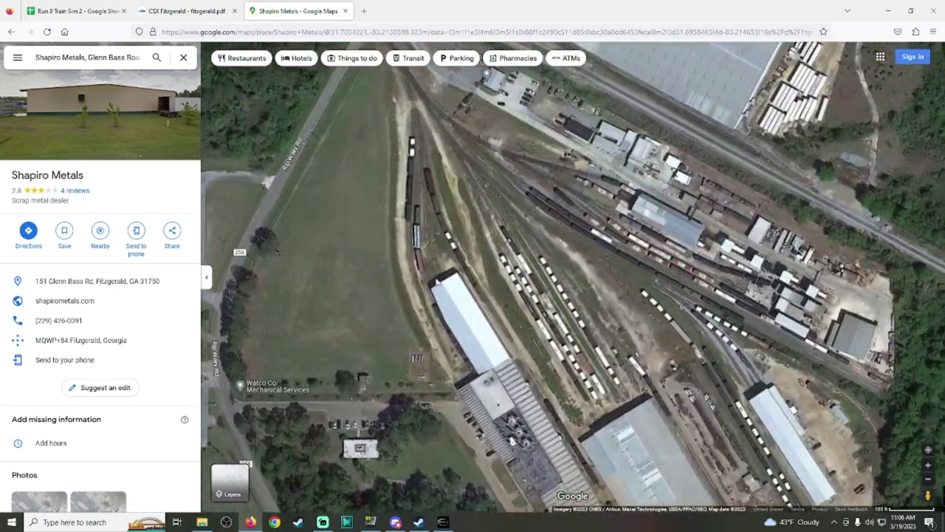
key("Left")
key("Left")
left_click_drag(622, 286, 622, 281)
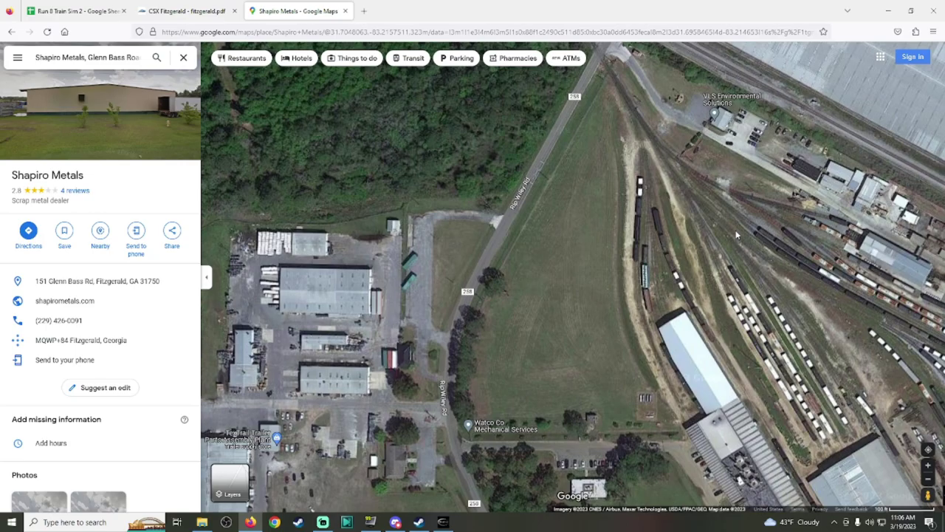
left_click_drag(606, 234, 499, 316)
left_click_drag(531, 414, 475, 234)
left_click_drag(561, 369, 502, 264)
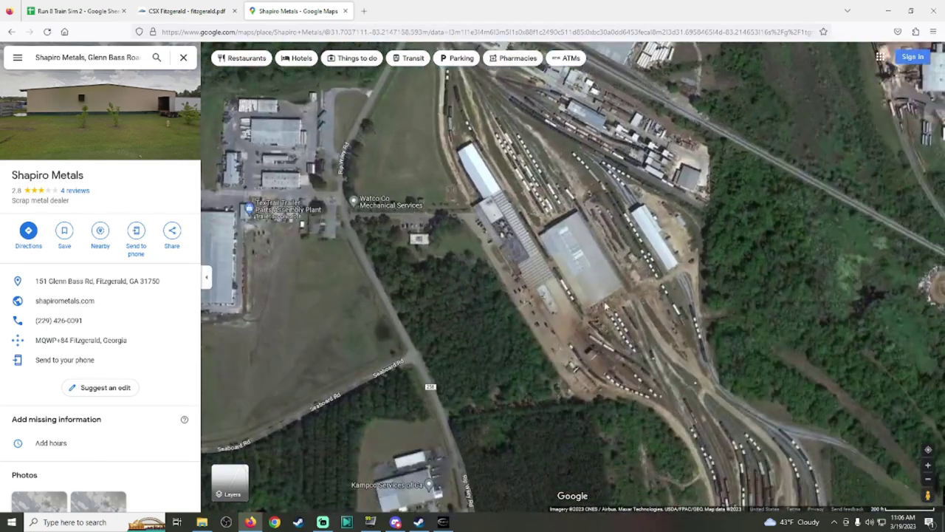
left_click_drag(572, 253, 559, 317)
Step: Survey Torginol and MANA Nutrition to the north, then reframe on VLS Environmental and the yard
left_click_drag(458, 125, 801, 363)
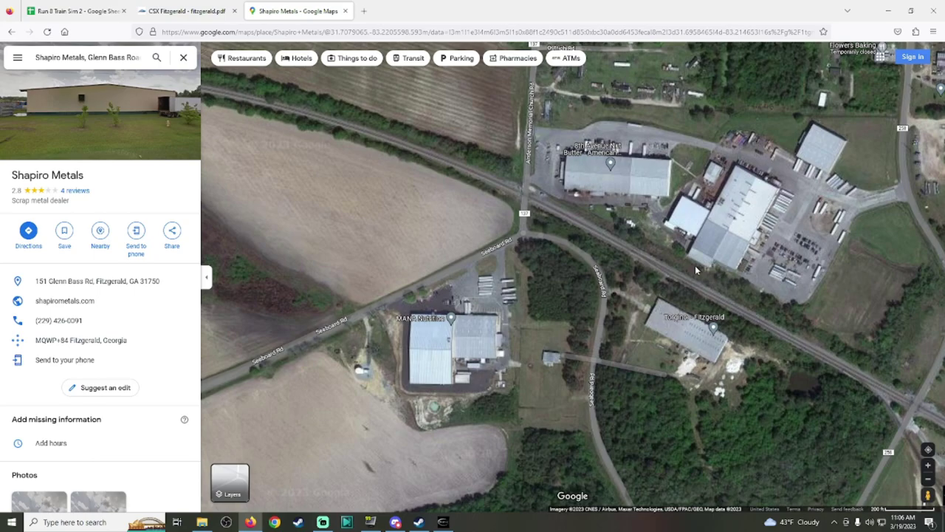
left_click_drag(695, 270, 337, 155)
left_click_drag(596, 314, 454, 126)
left_click_drag(517, 310, 626, 347)
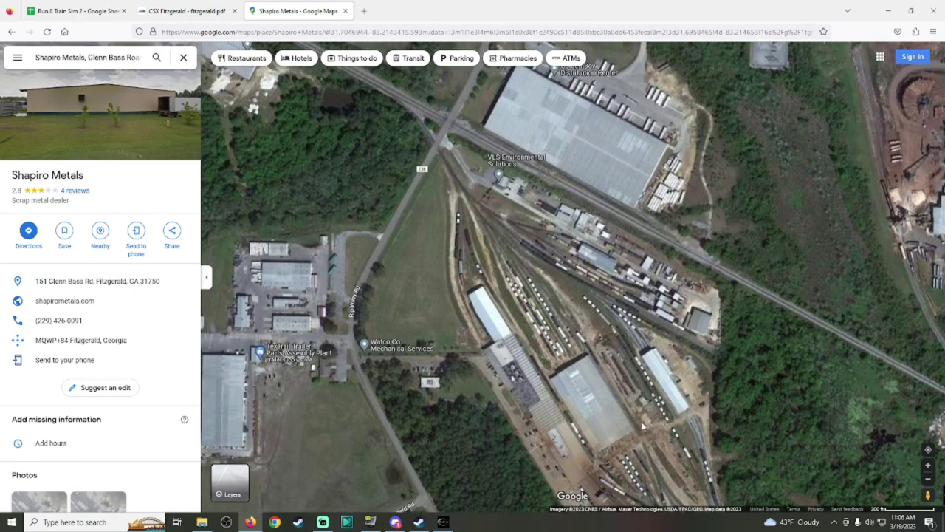
left_click_drag(642, 427, 671, 450)
left_click_drag(712, 375, 649, 281)
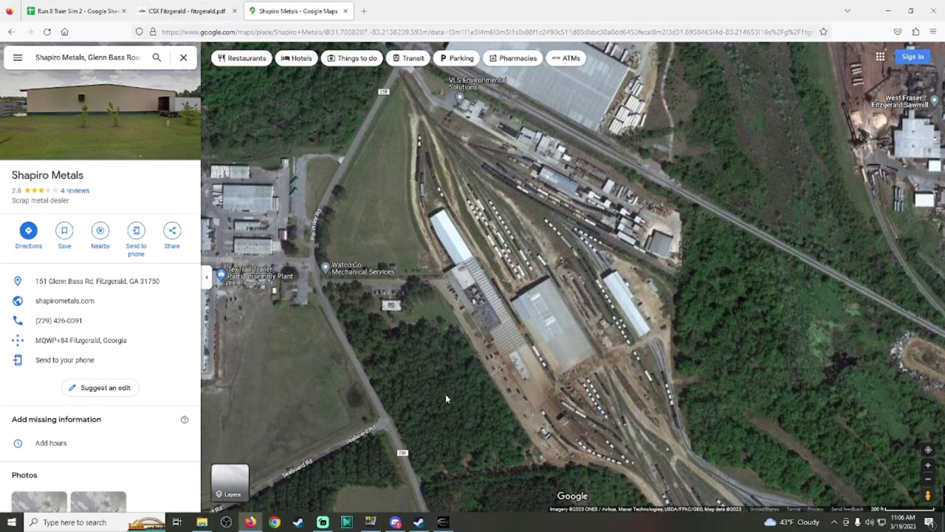
left_click(442, 522)
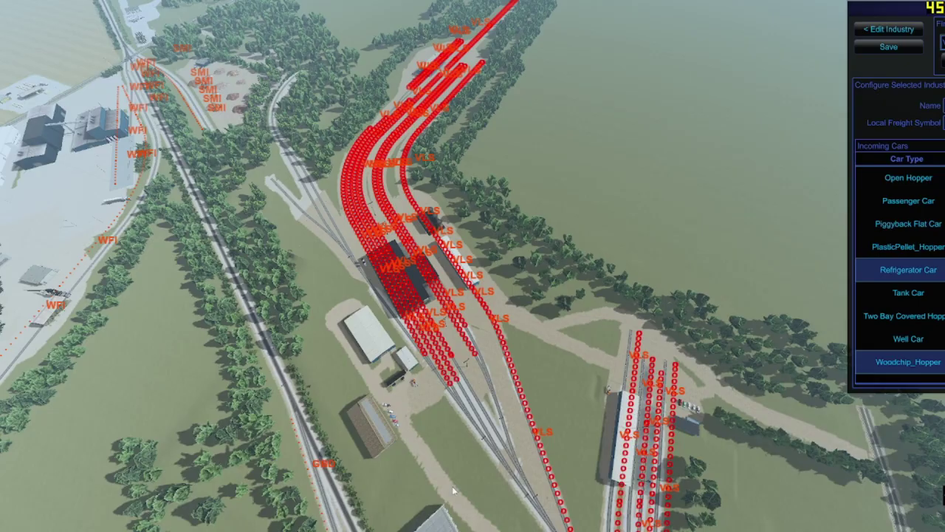
Step: Save the industry, open full configuration, and paste the tag list into Acid Tank Car
left_click(877, 50)
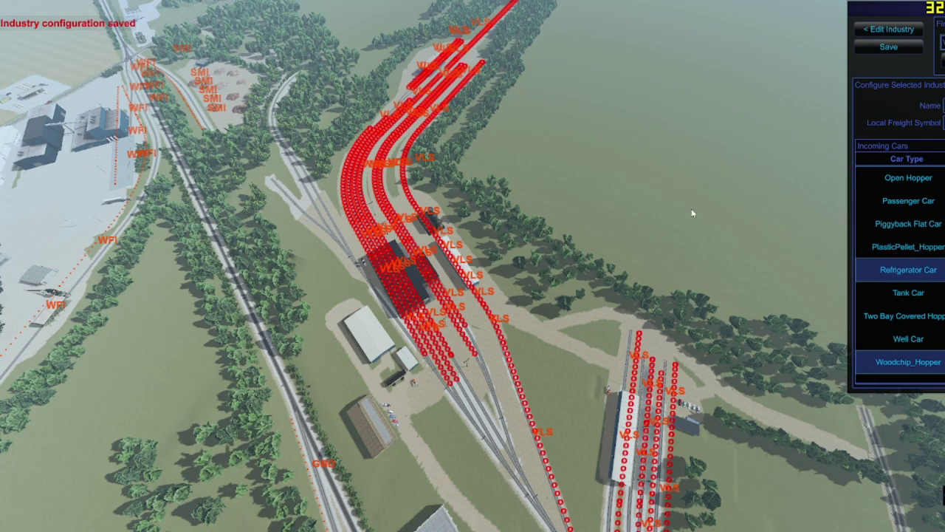
left_click(889, 29)
left_click(596, 291)
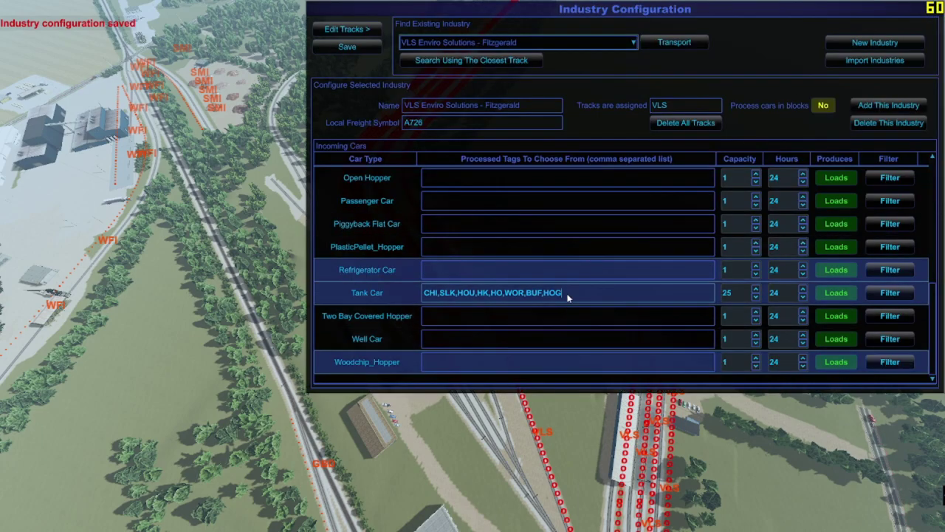
scroll(570, 296, "up", 10)
left_click(521, 179)
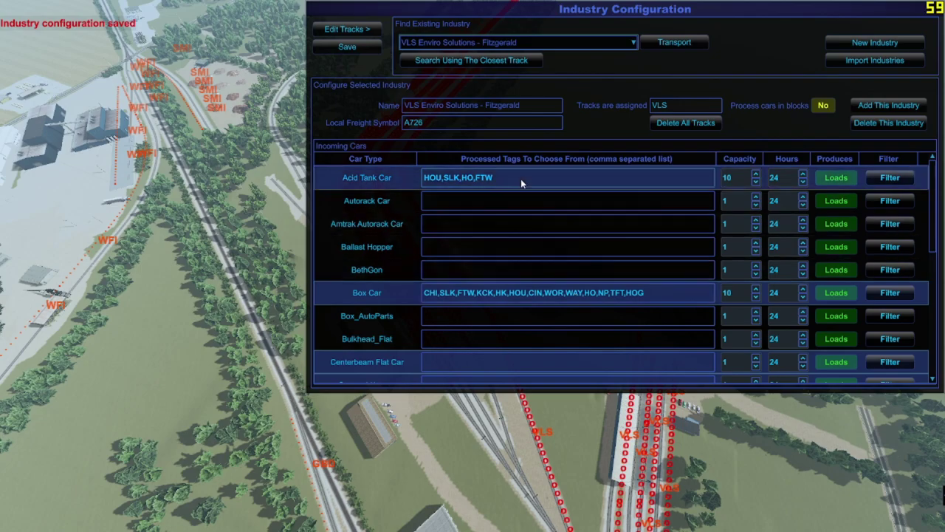
key("ctrl+a")
type("HAM,NAS,NOL,ATL,CIN,BIR,MOB,SAV,AUG,SLK,MTG,CHI,CHS,MUL,BLD,TPA,MIA")
Step: Paste the same HAM-to-MIA tag list into Box Car and Tank Car and save
left_click(665, 296)
key("ctrl+a")
type("HAM,NAS,NOL,ATL,CIN,BIR,MOB,SAV,AUG,SLK,MTG,CHI,CHS,MUL,BLD,TPA,MIA")
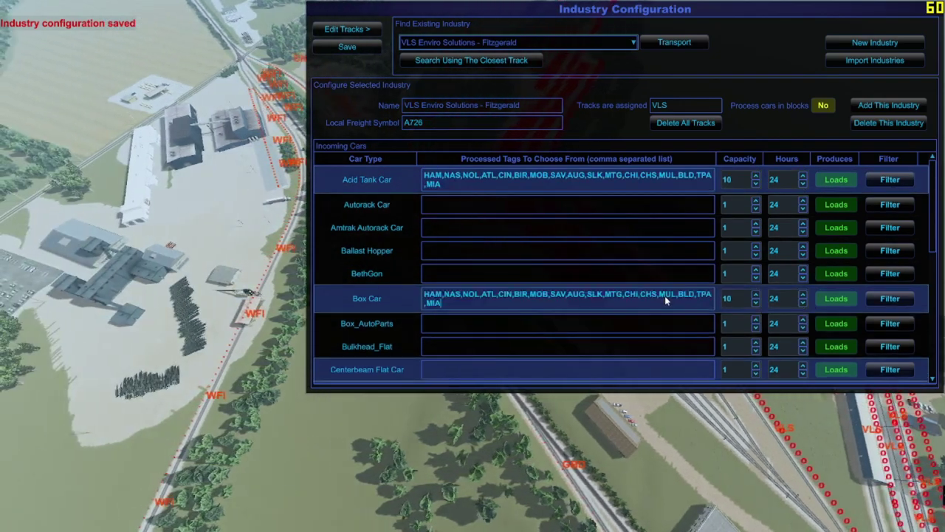
scroll(664, 296, "down", 6)
left_click(650, 294)
key("ctrl+a")
type("HAM,NAS,NOL,ATL,CIN,BIR,MOB,SAV,AUG,SLK,MTG,CHI,CHS,MUL,BLD,TPA,MIA")
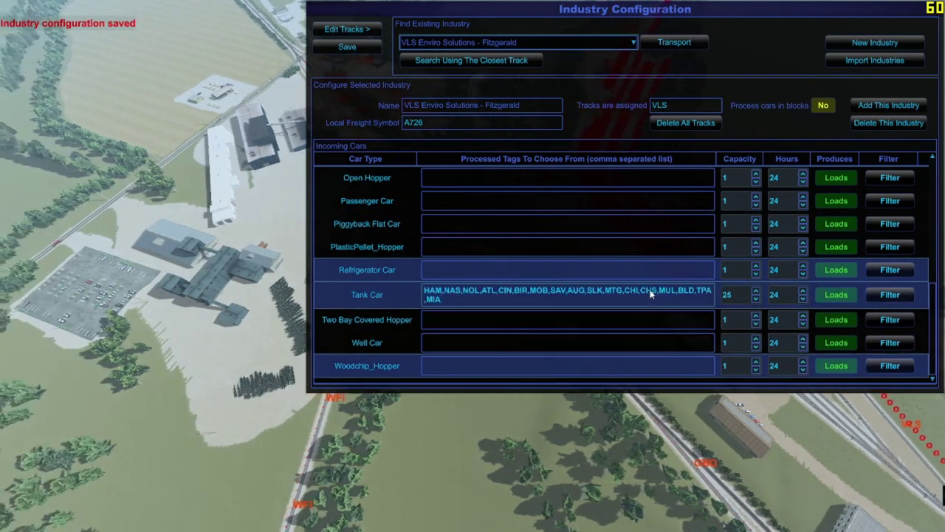
scroll(668, 297, "up", 6)
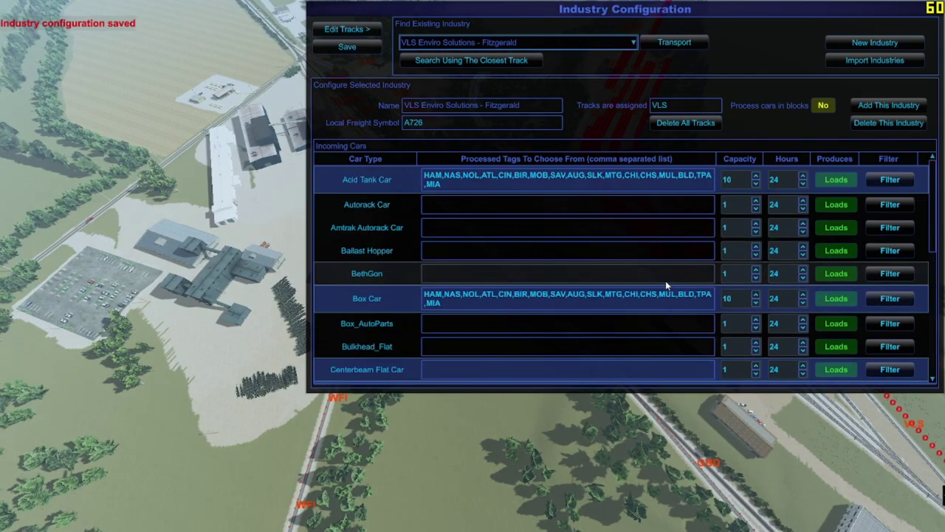
left_click(337, 50)
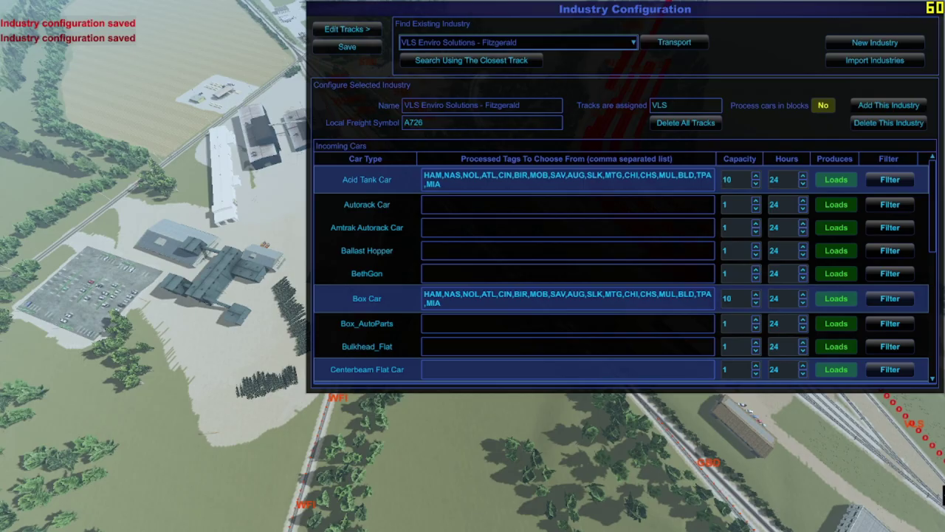
key("alt+Tab")
key("ctrl+Tab")
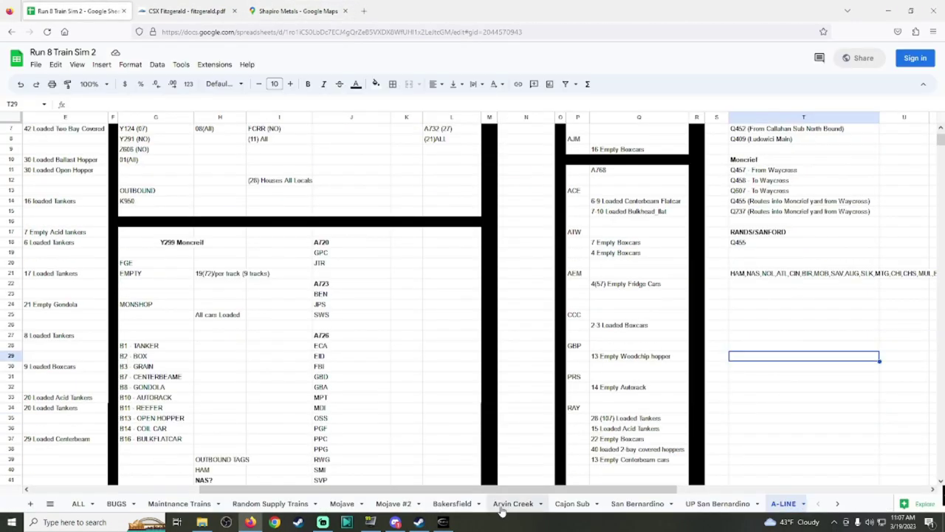
Step: Change cell AA22 to 'VLS ✓' in A-LINE, then close Run8's industry configuration
left_click_drag(500, 488, 752, 489)
left_click(811, 304)
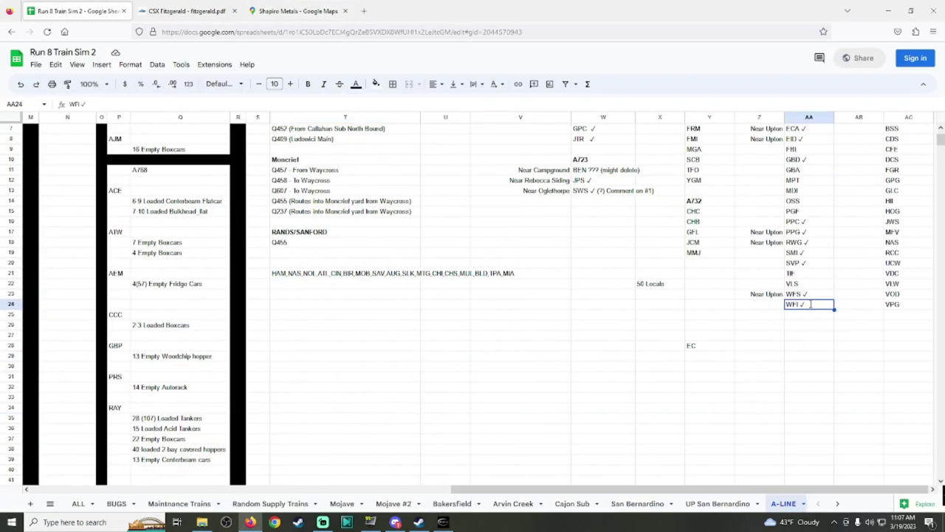
double_click(822, 285)
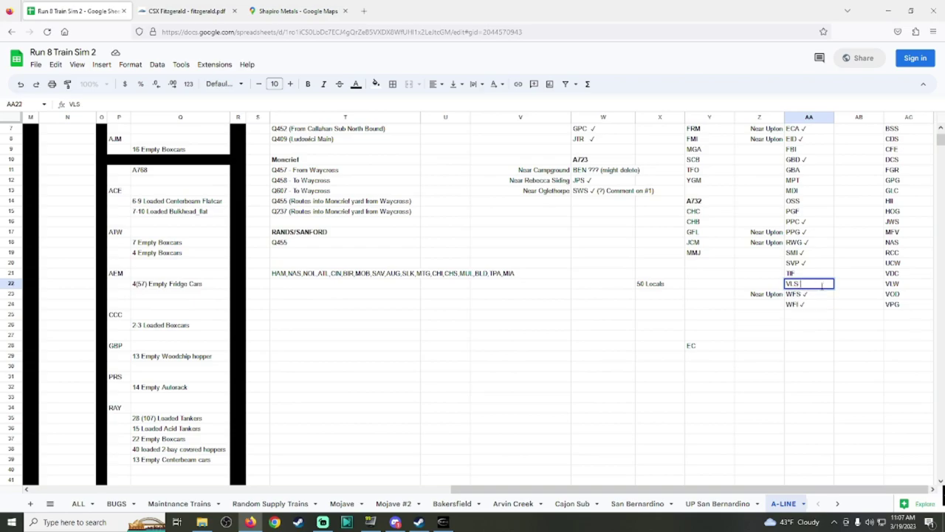
type("✓")
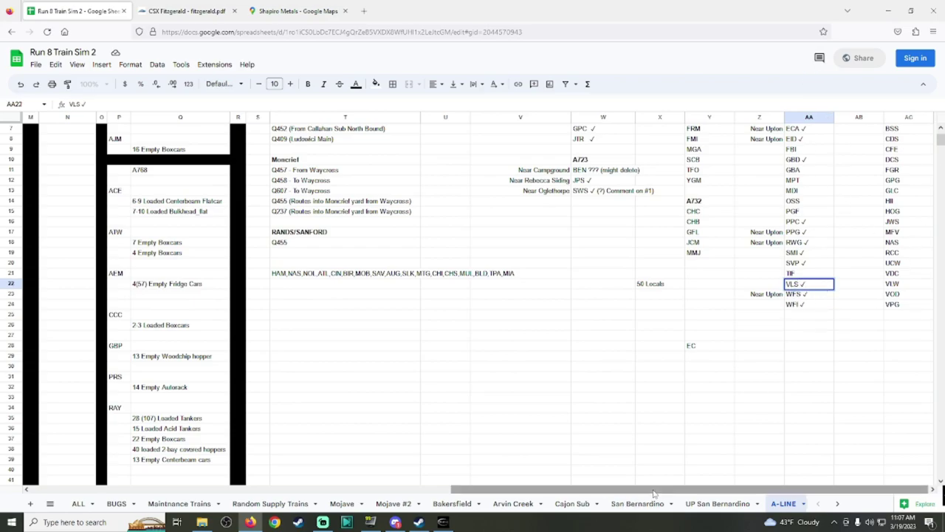
scroll(913, 155, "up", 2)
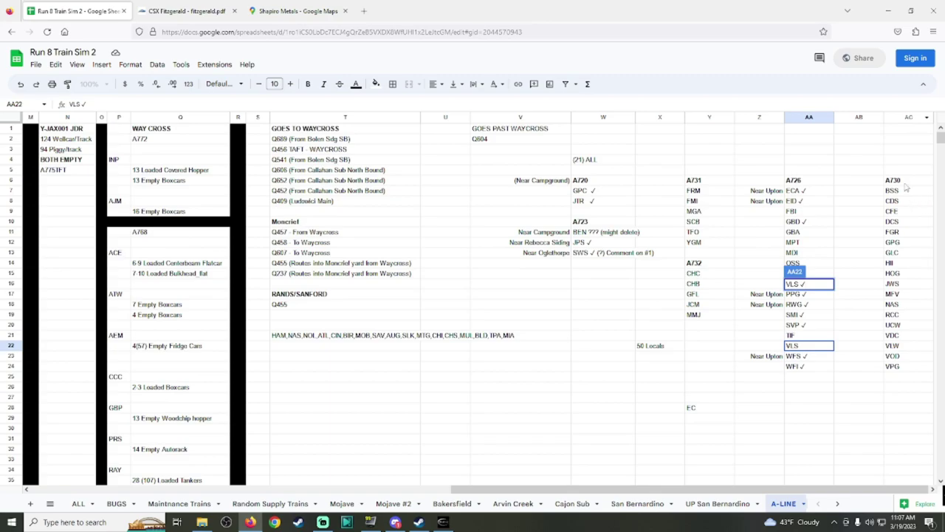
left_click(818, 381)
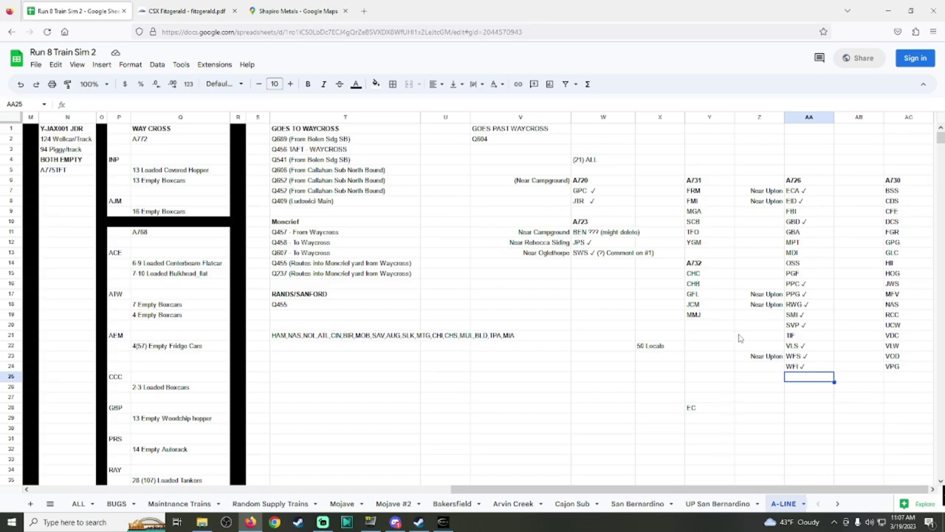
left_click(443, 522)
key("Escape")
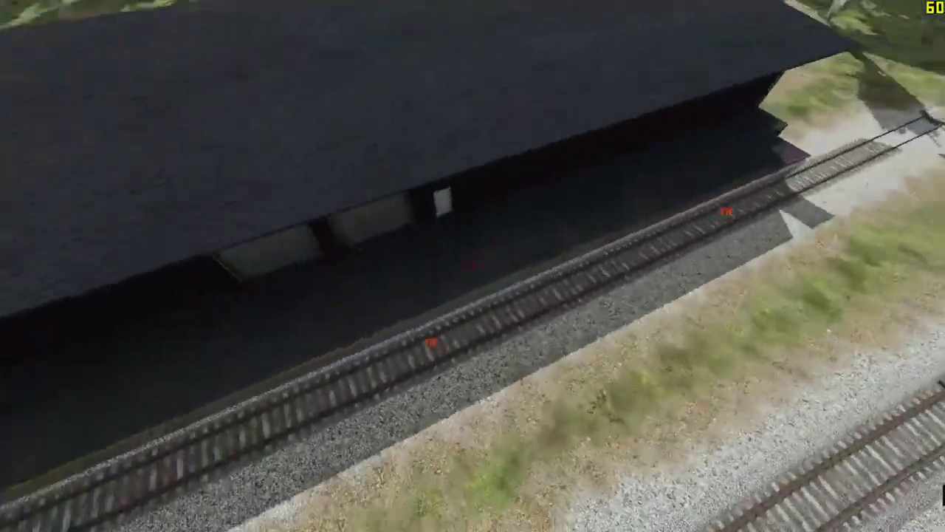
Step: Review Torginol - Fitzgerald's Box Car (Empties, capacity 2), then switch to the browser
scroll(531, 245, "up", 20)
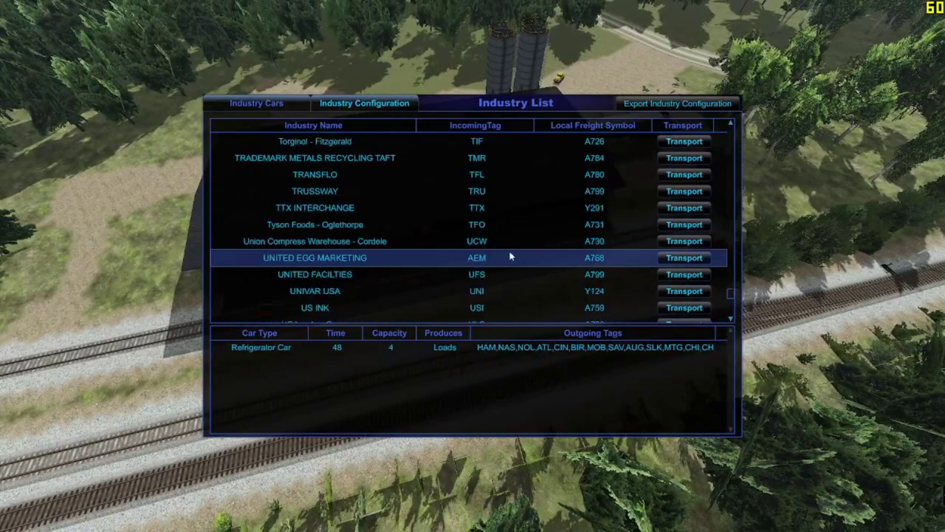
scroll(535, 245, "up", 4)
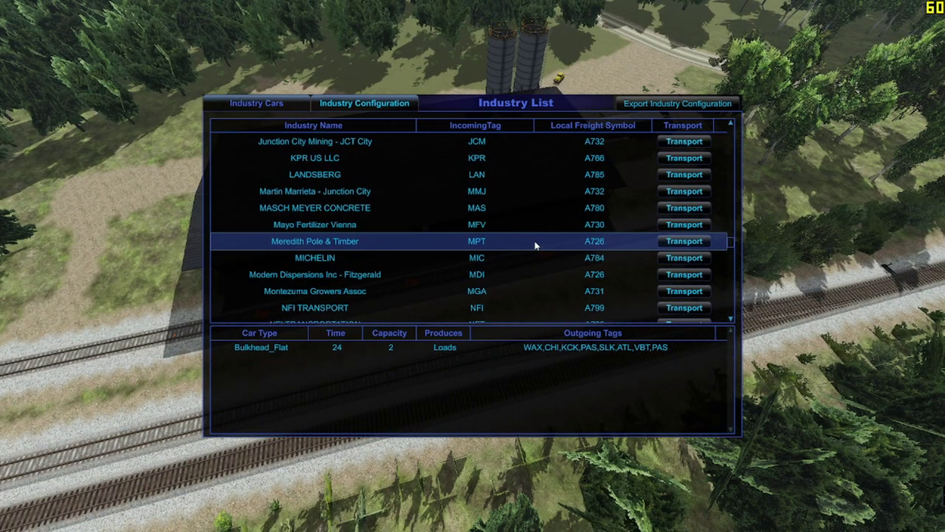
scroll(530, 243, "down", 20)
scroll(528, 242, "down", 5)
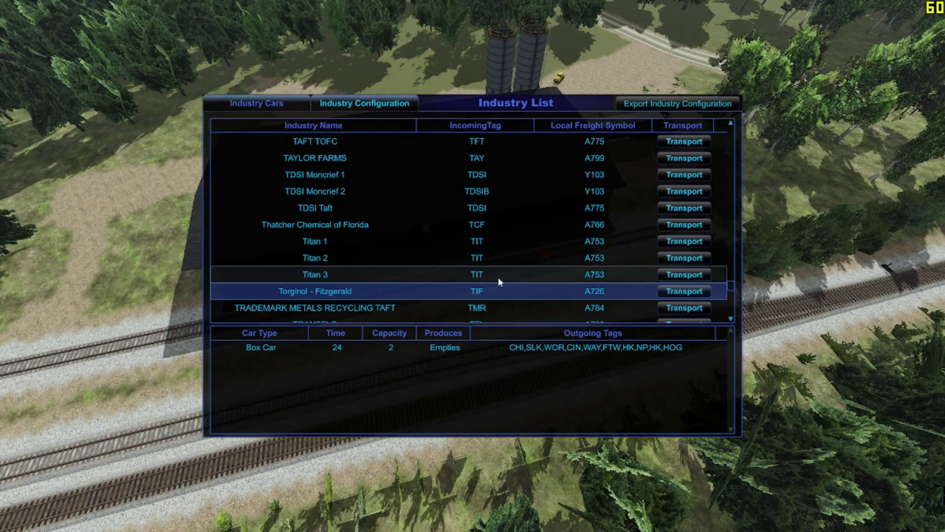
key("alt+Tab")
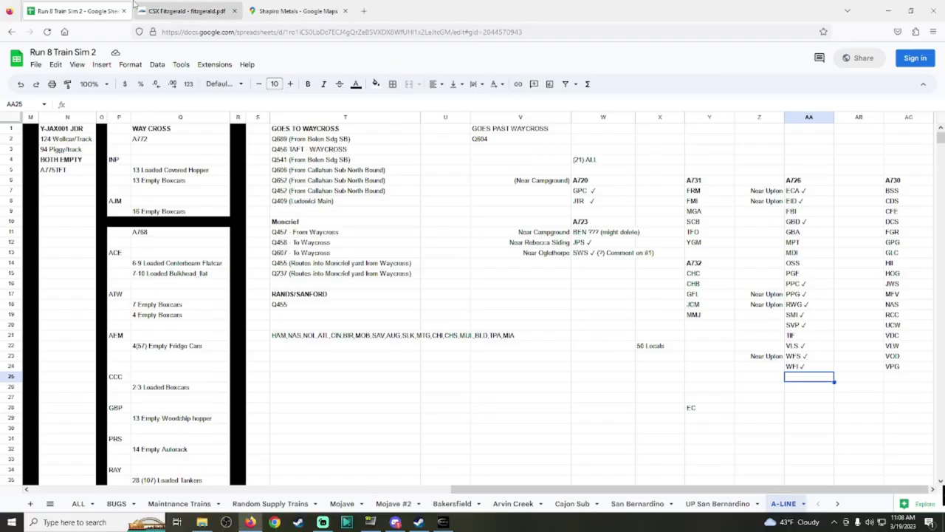
left_click(293, 6)
Step: Pan and zoom the satellite map to centre on the Torginol - Fitzgerald building
left_click_drag(468, 159, 487, 317)
scroll(477, 318, "up", 2)
scroll(476, 318, "up", 4)
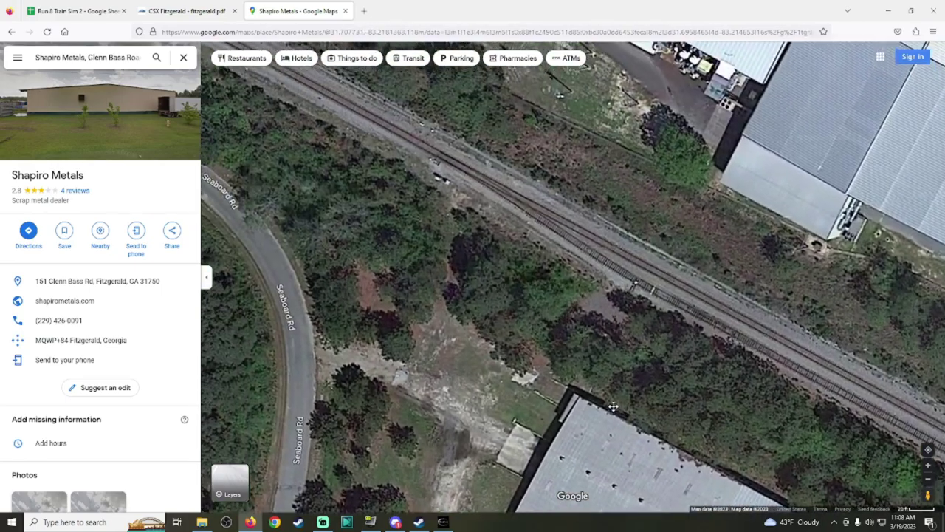
left_click_drag(612, 406, 222, 177)
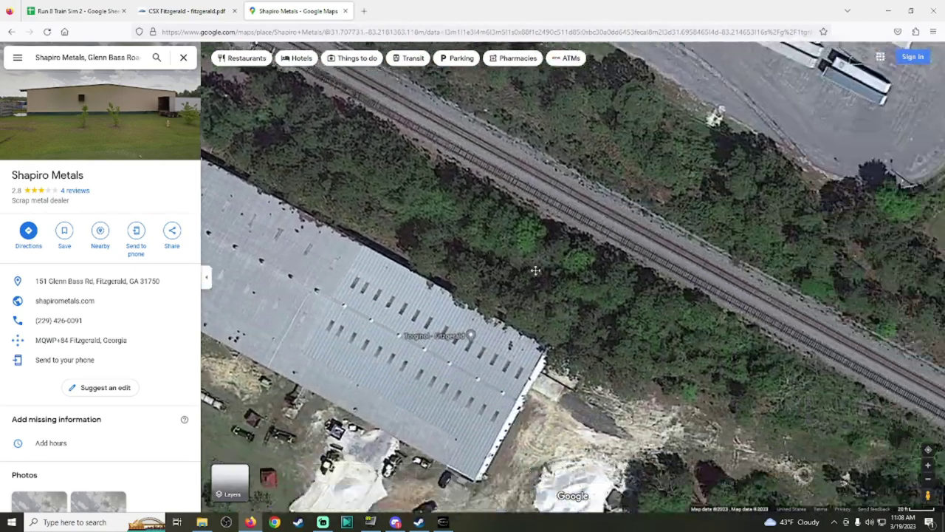
left_click_drag(524, 240, 768, 385)
left_click_drag(530, 310, 550, 357)
scroll(549, 356, "up", 2)
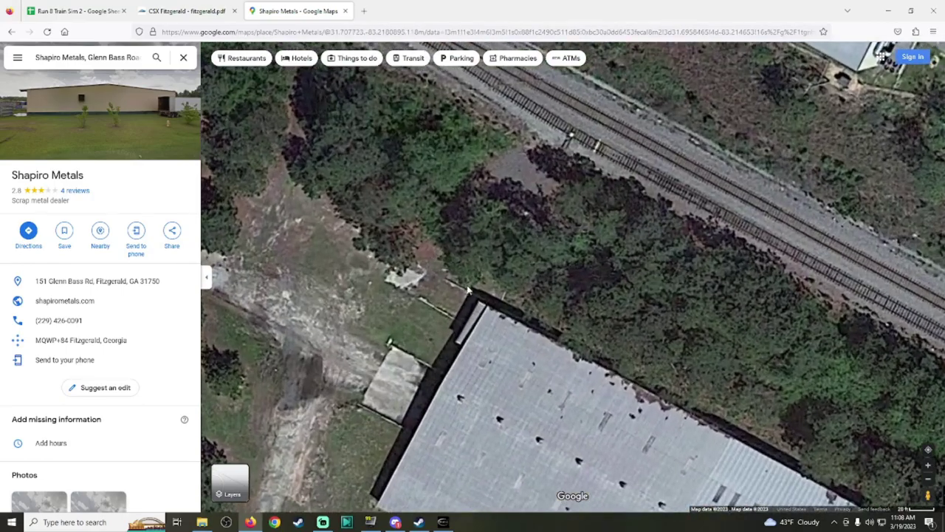
scroll(550, 357, "down", 2)
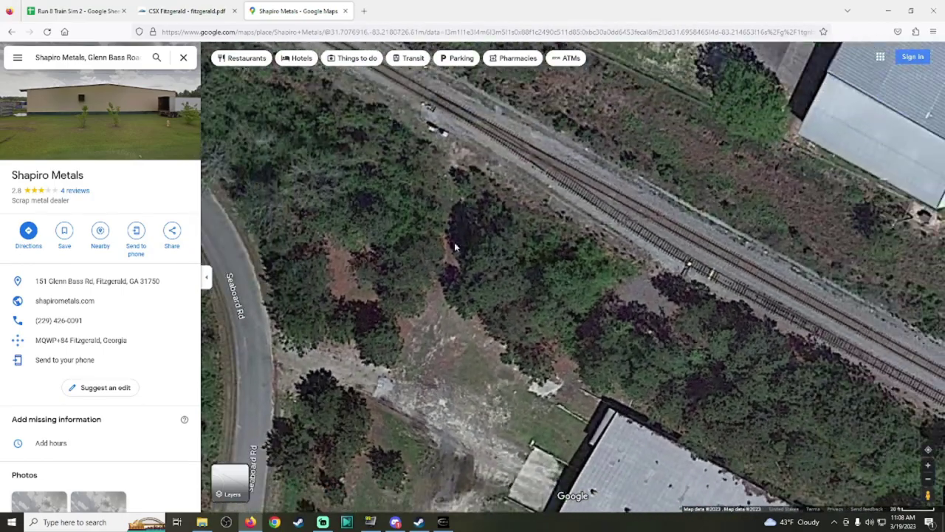
Step: Follow the tanks and track up Seaboard Rd and enter Street View there
left_click_drag(401, 104, 496, 262)
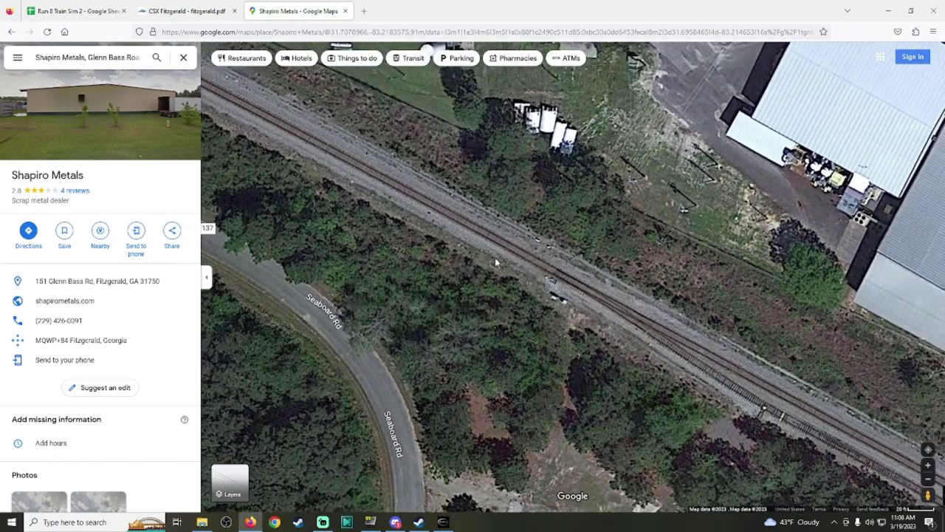
left_click_drag(554, 305, 500, 213)
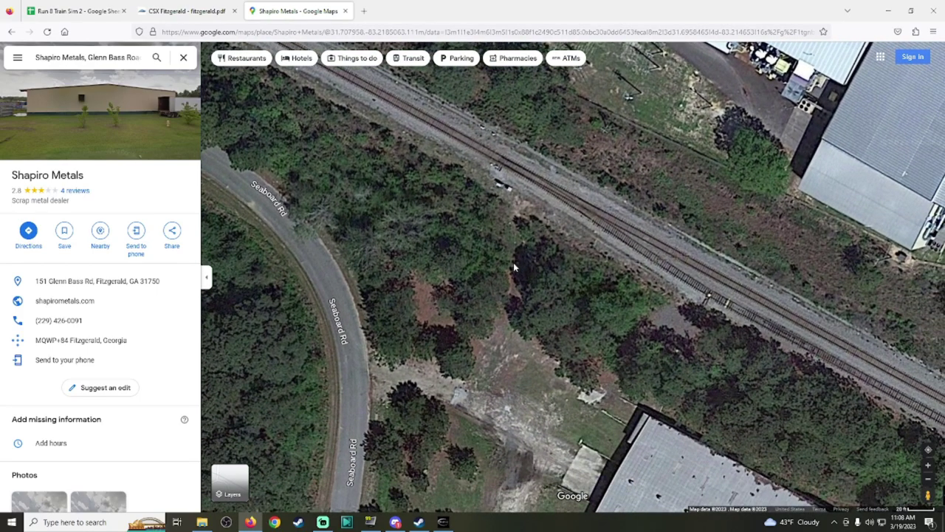
left_click_drag(688, 426, 692, 352)
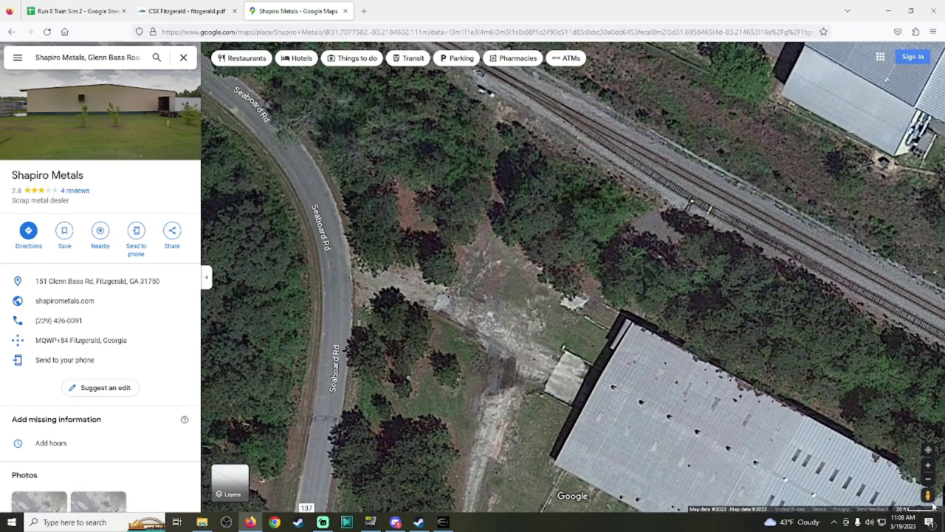
left_click_drag(329, 262, 329, 263)
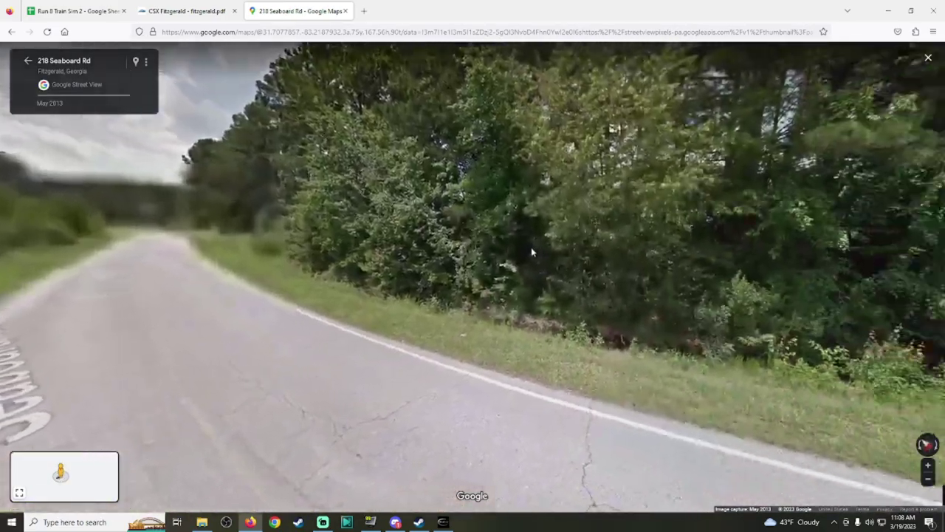
Step: Look toward the grey building, step along Seaboard Rd, then return to the satellite map
mouse_move(531, 252)
left_mouse_down()
mouse_move(170, 258)
mouse_move(214, 236)
mouse_move(882, 273)
mouse_move(516, 263)
mouse_move(320, 276)
mouse_move(290, 293)
mouse_move(538, 236)
left_mouse_up()
left_click(290, 293)
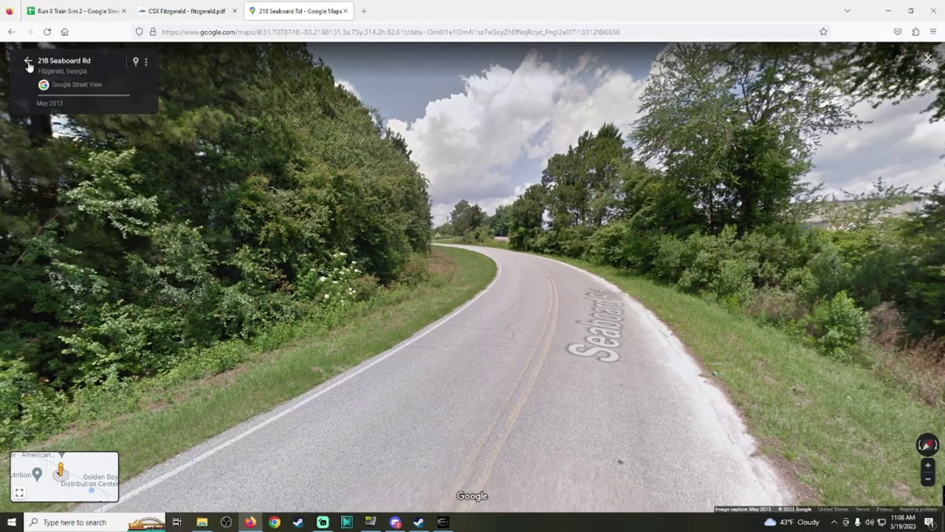
left_click(28, 64)
scroll(413, 244, "up", 3)
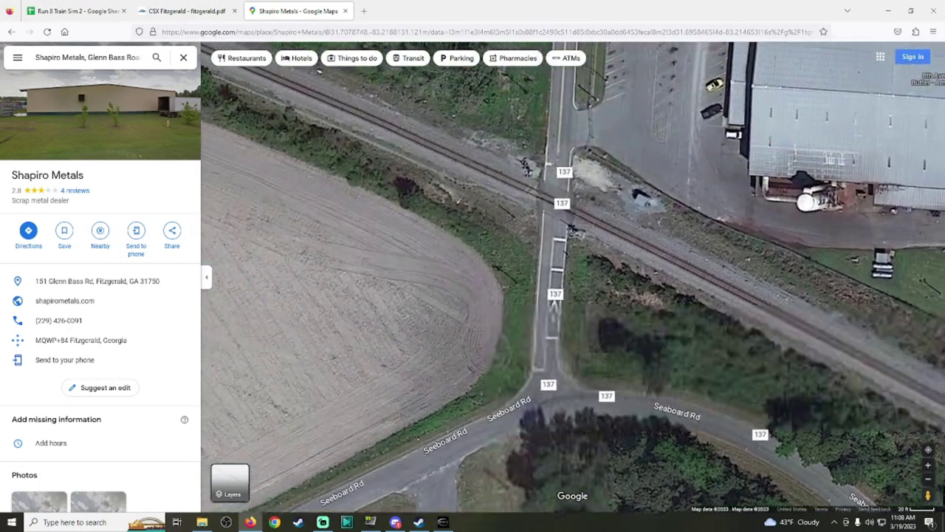
Step: Enter Street View at the Co Rd 137 crossing and advance along the tracks toward the industrial building
left_click_drag(928, 494, 582, 194)
left_click_drag(720, 220, 726, 272)
left_click(793, 267)
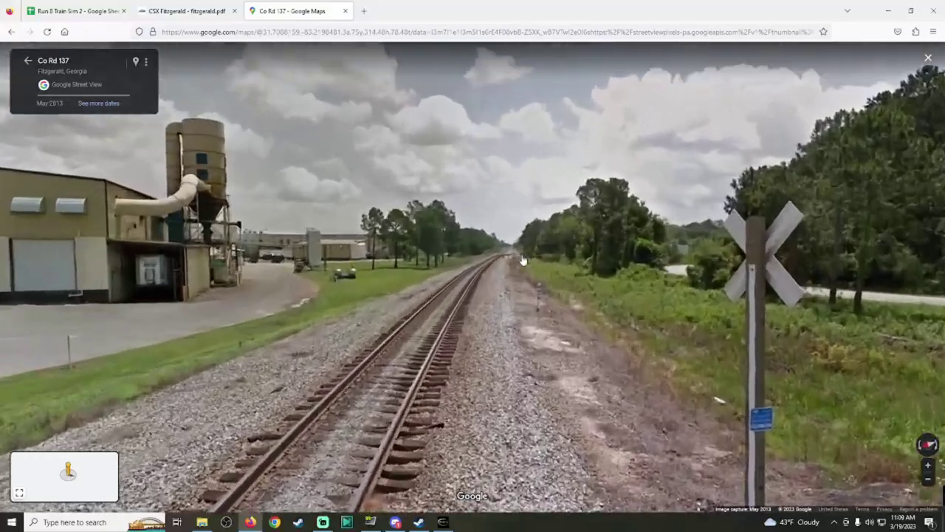
left_click(522, 259)
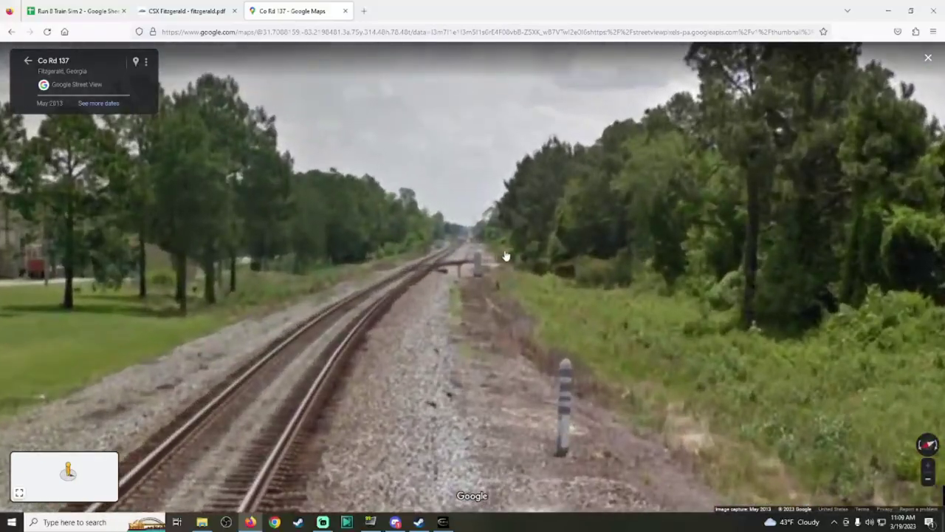
left_click(498, 261)
left_click(337, 261)
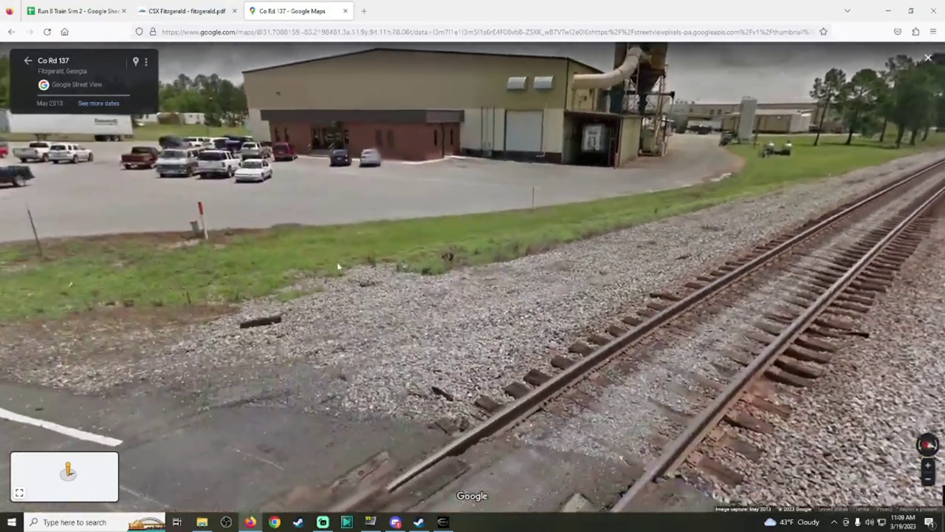
left_click(747, 192)
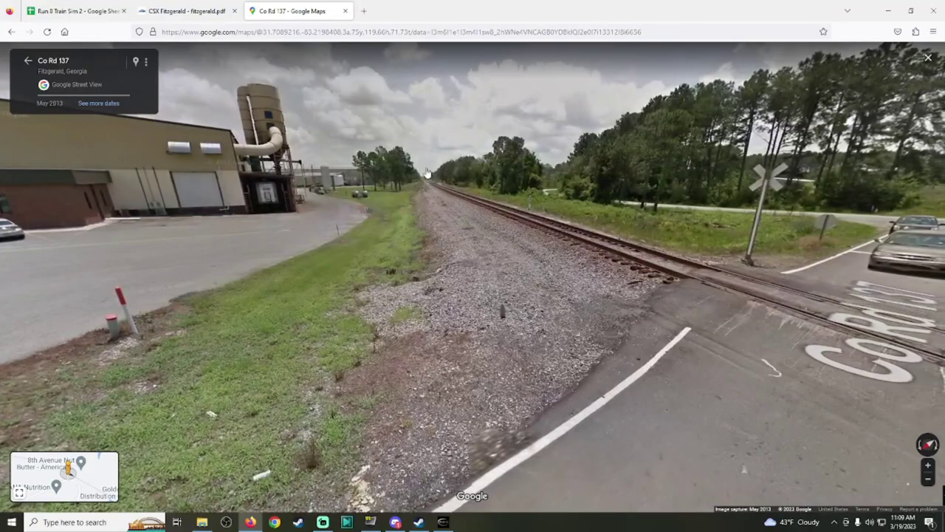
left_click(480, 231)
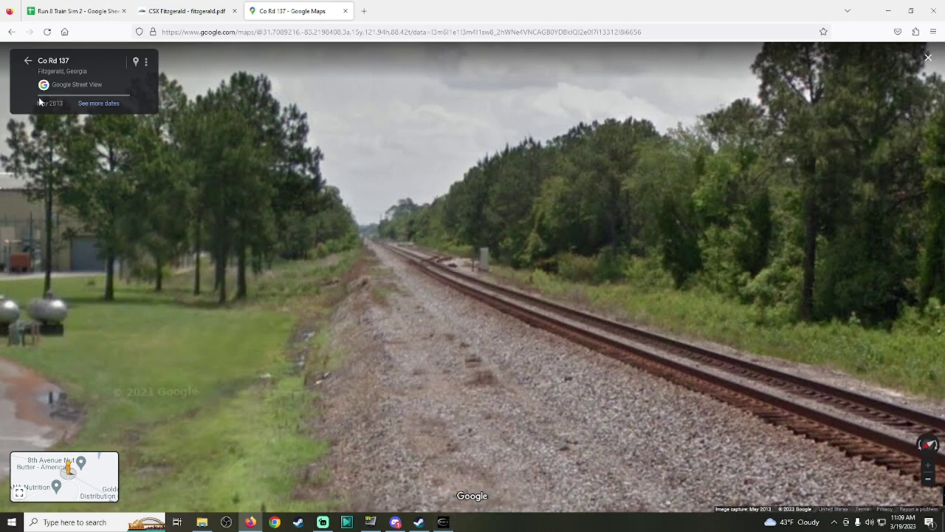
Step: Back on the satellite map, pan along the tracks to the Rip Wiley Rd crossing
left_click(26, 63)
left_click_drag(733, 418, 418, 217)
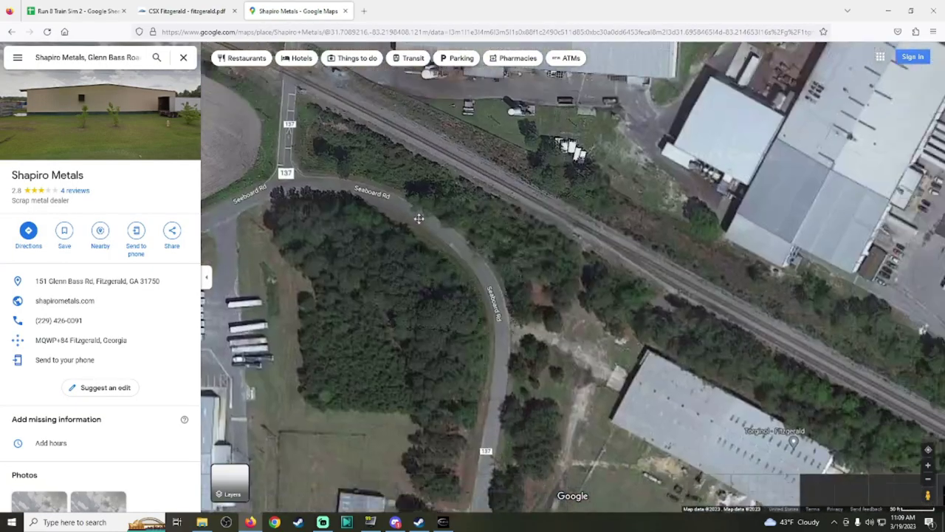
mouse_move(714, 334)
left_mouse_down()
mouse_move(491, 270)
mouse_move(362, 206)
left_mouse_up()
left_click_drag(805, 336, 701, 317)
mouse_move(841, 505)
left_mouse_down()
mouse_move(520, 341)
mouse_move(446, 268)
mouse_move(388, 223)
mouse_move(373, 223)
mouse_move(440, 267)
left_mouse_up()
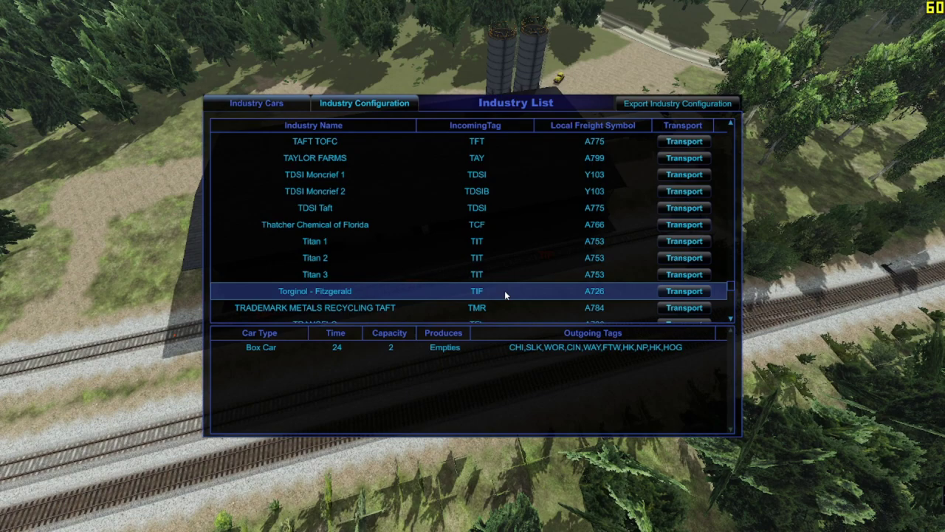
Step: Swap the Industry List for Industry Configuration, load Torginol - Fitzgerald, and bring its building into view
key("Escape")
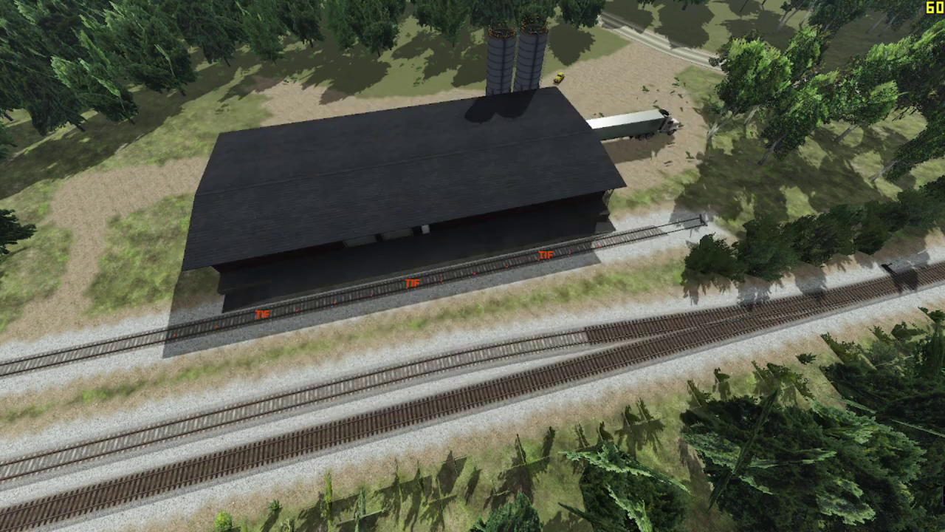
key("i")
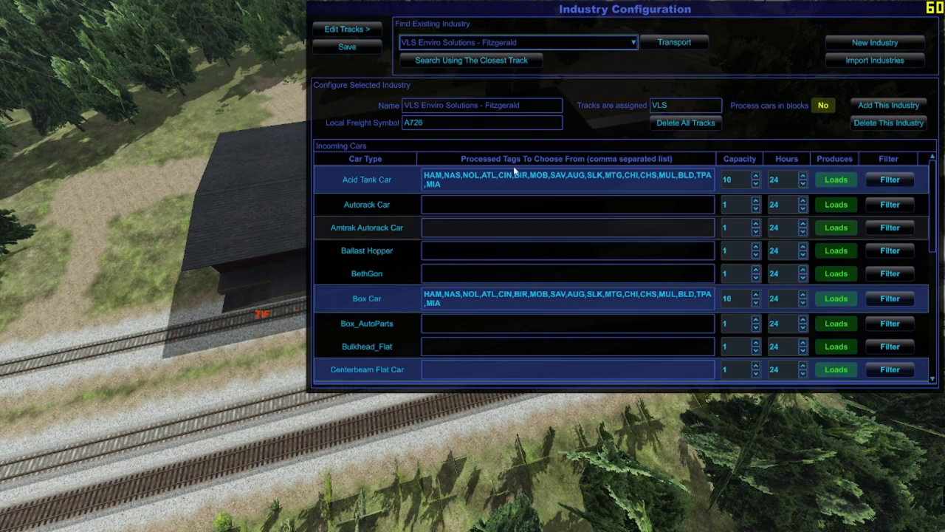
left_click(496, 45)
scroll(527, 80, "up", 7)
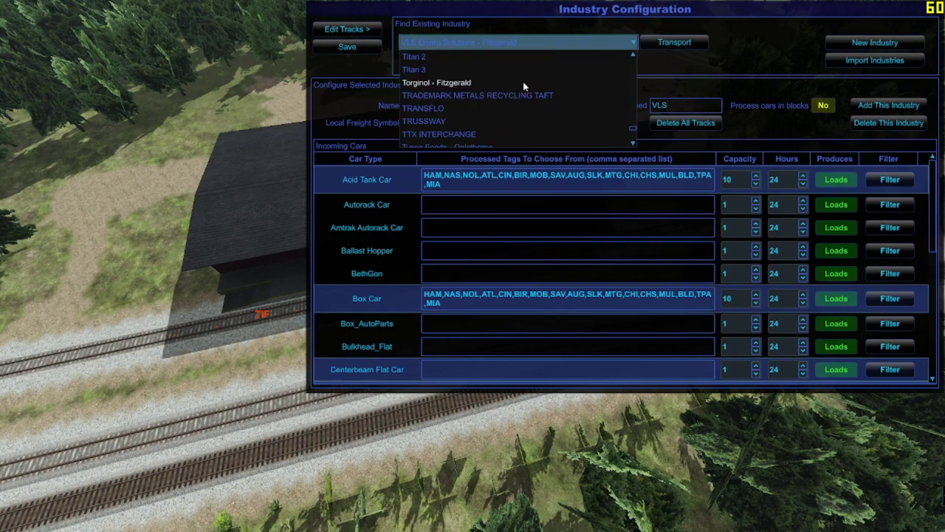
scroll(523, 81, "down", 3)
scroll(519, 81, "up", 6)
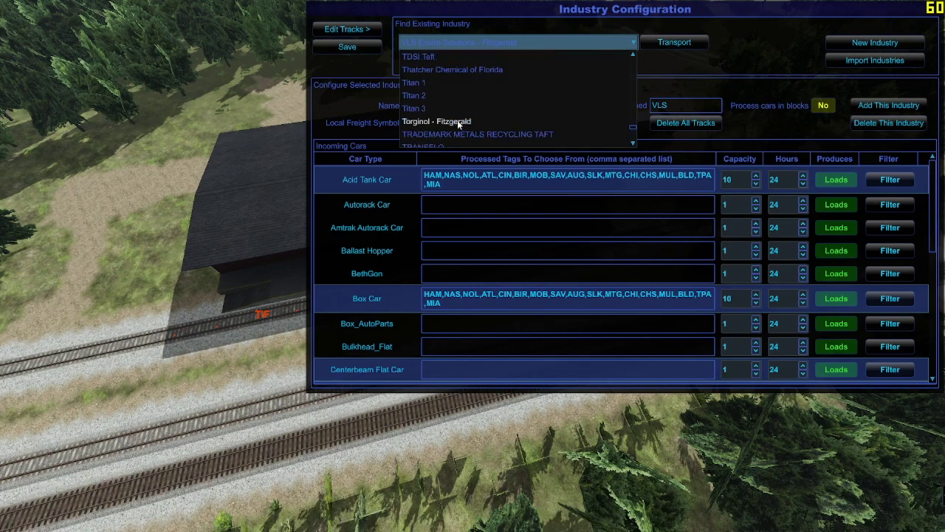
left_click(457, 122)
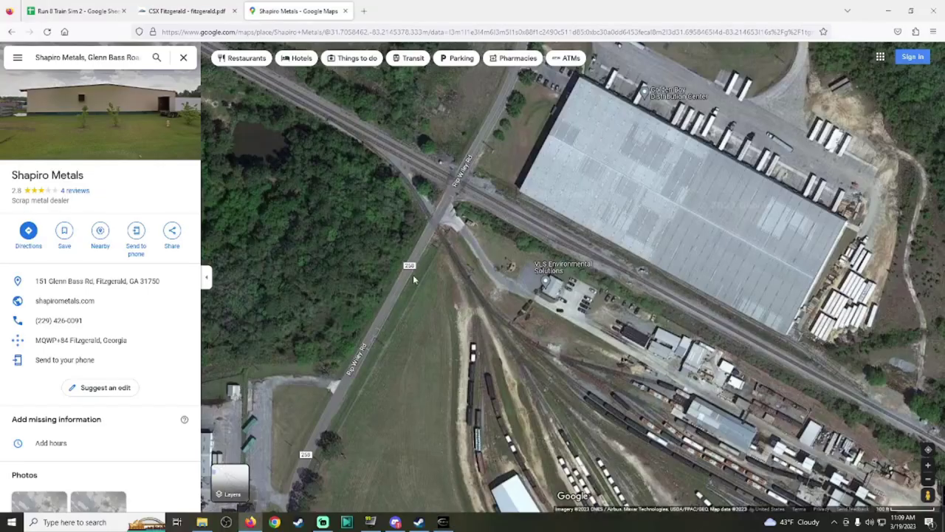
left_click_drag(414, 279, 459, 295)
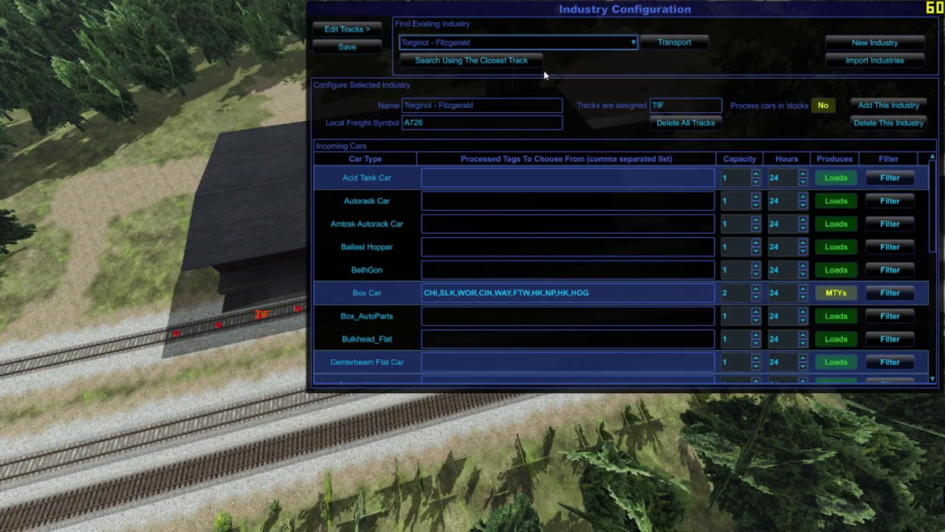
scroll(584, 248, "down", 3)
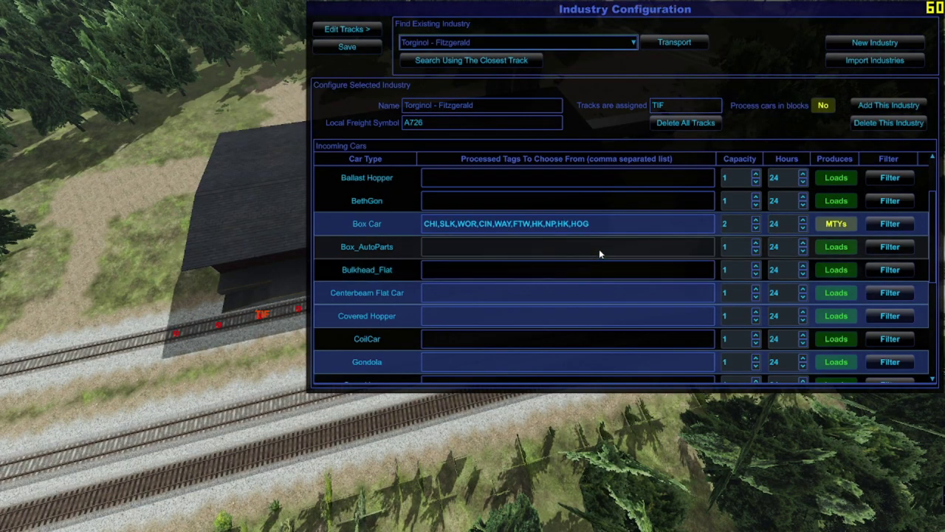
left_click(602, 228)
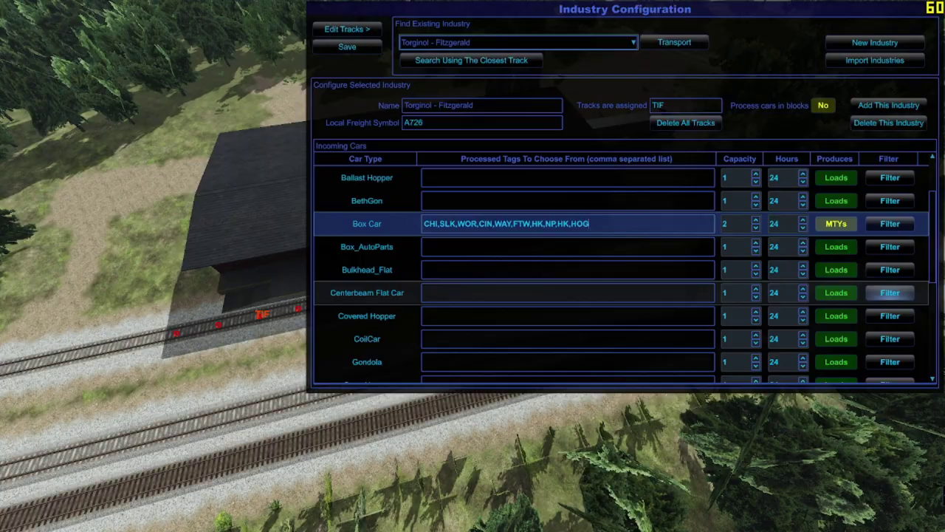
Step: Copy the HAM,NAS,NOL…TPA,MIA tag list from cell T21 in the Run 8 Train Sim 2 spreadsheet
key("alt+Tab")
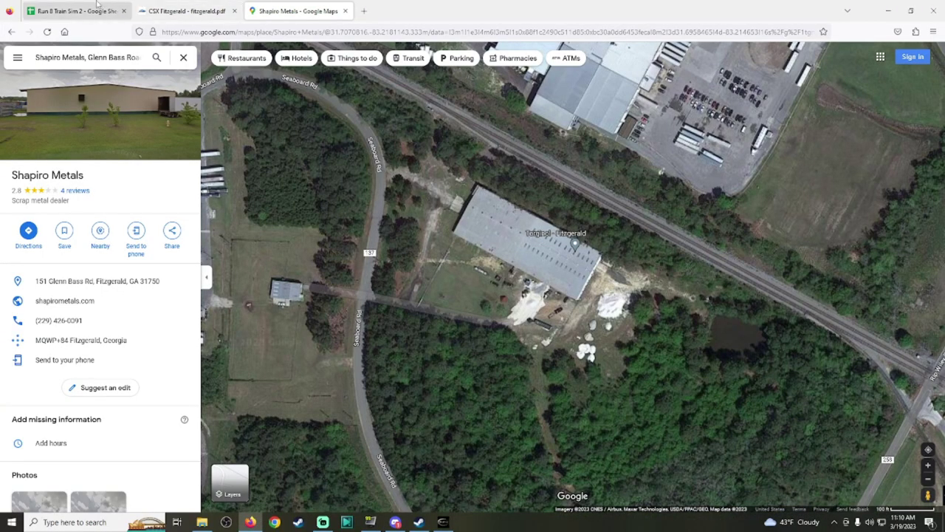
left_click(74, 10)
double_click(284, 336)
key("ctrl+a")
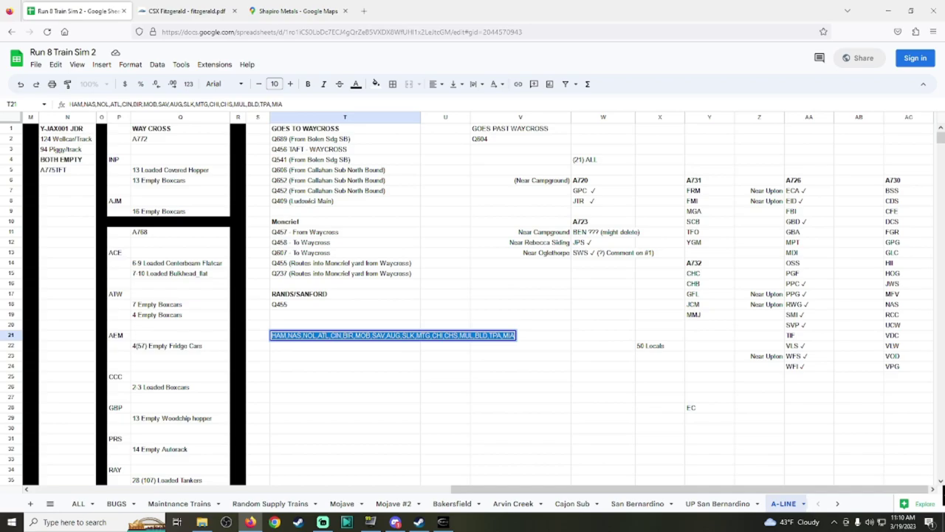
key("alt+Tab")
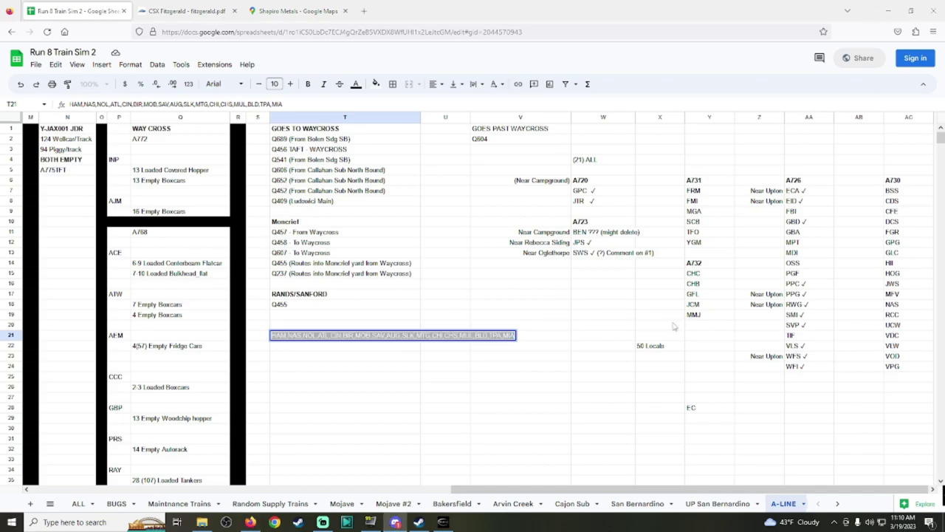
Step: Select the checkmark after WFI in AA24, check the CSX Fitzgerald PDF, and minimize Firefox
left_click(807, 372)
double_click(806, 370)
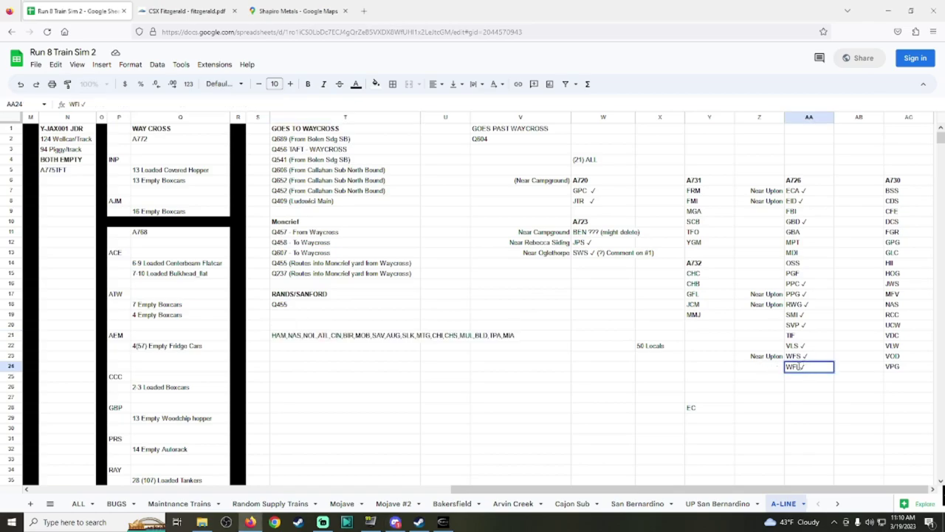
left_click_drag(799, 367, 806, 367)
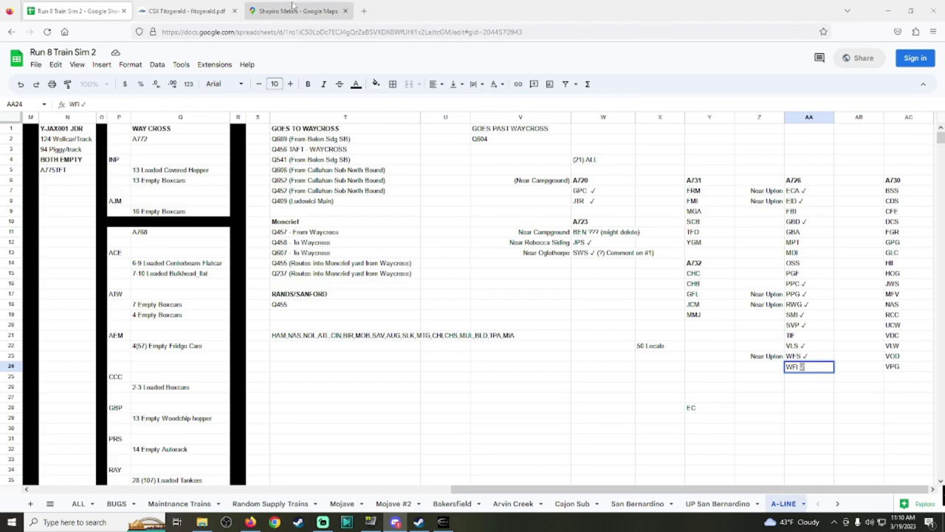
left_click(185, 12)
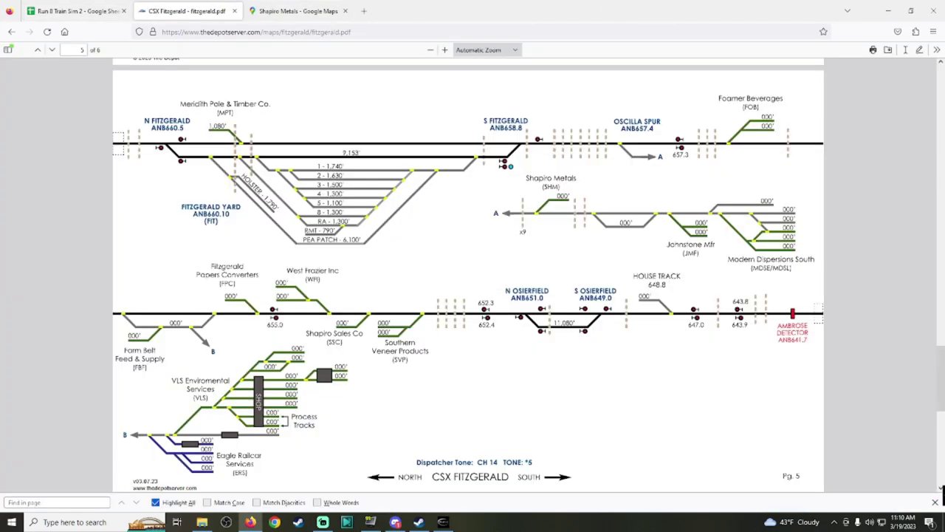
left_click(72, 13)
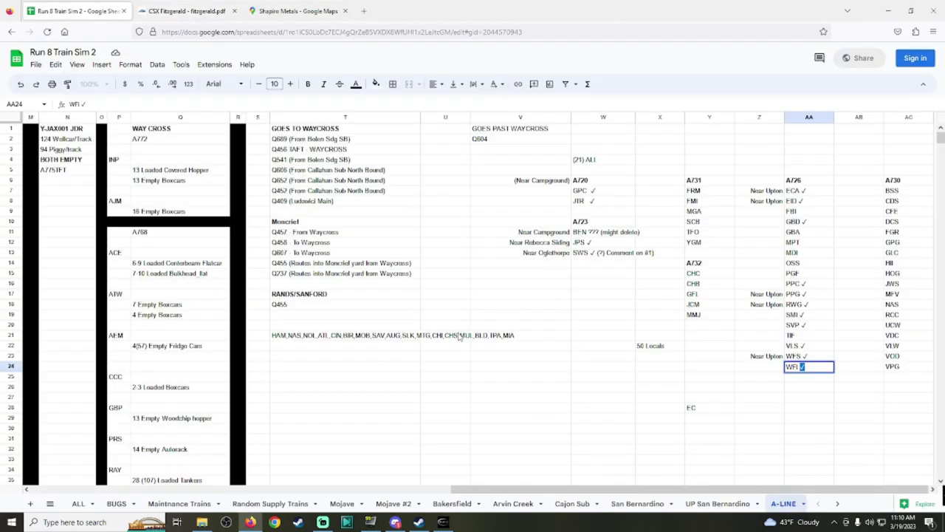
left_click(559, 319)
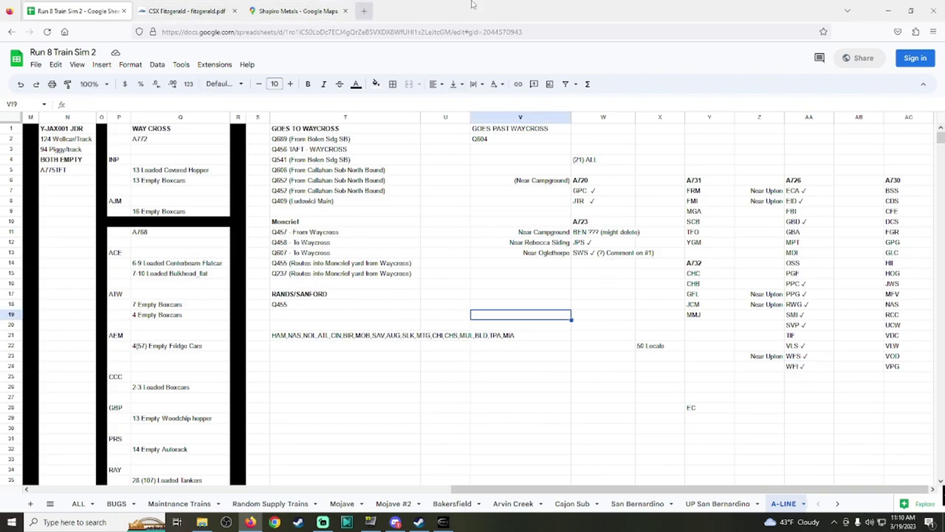
left_click(888, 10)
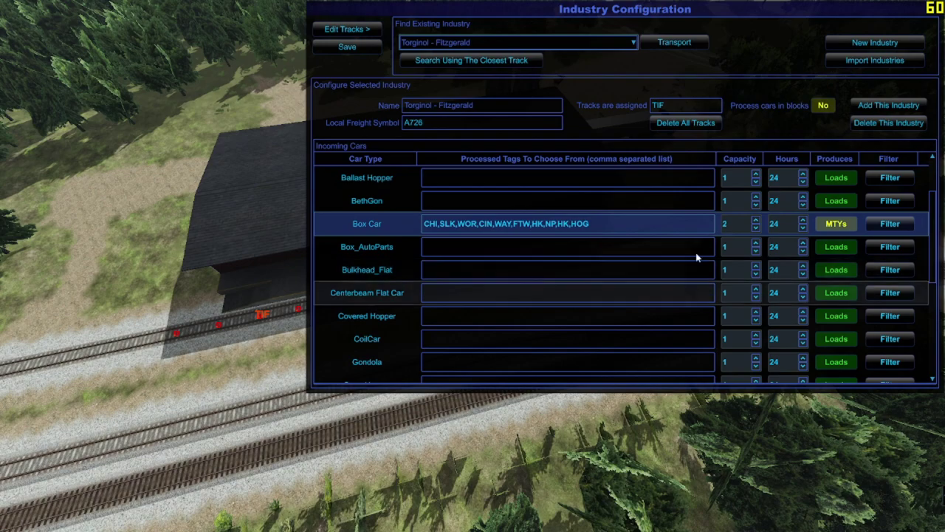
Step: Paste the HAM…MIA list into Torginol - Fitzgerald's Box Car tags and save the configuration
left_click(604, 226)
type("HAM,NAS,NOL,ATL,CIN,BIR,MOB,SAV,AUG,SLK,MTO,CHI,CHS,MUL,BLD,TPA,MIA")
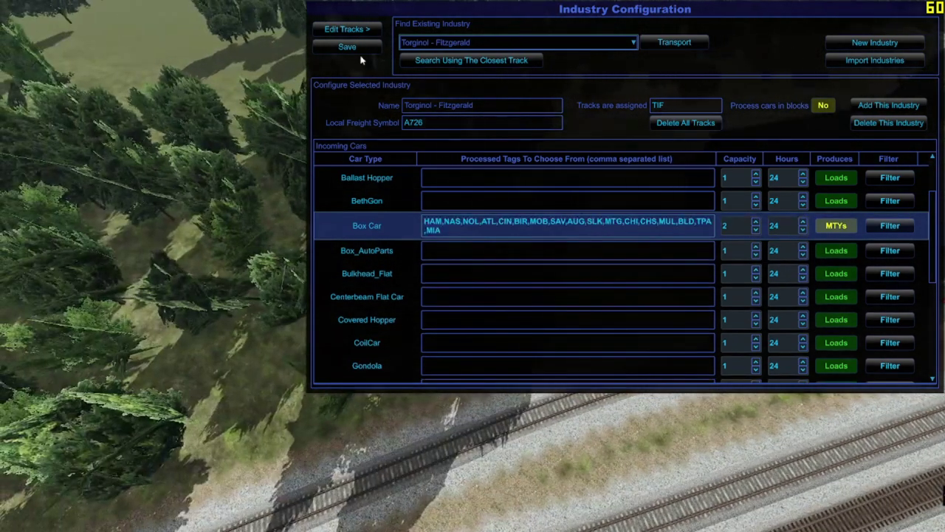
left_click(347, 47)
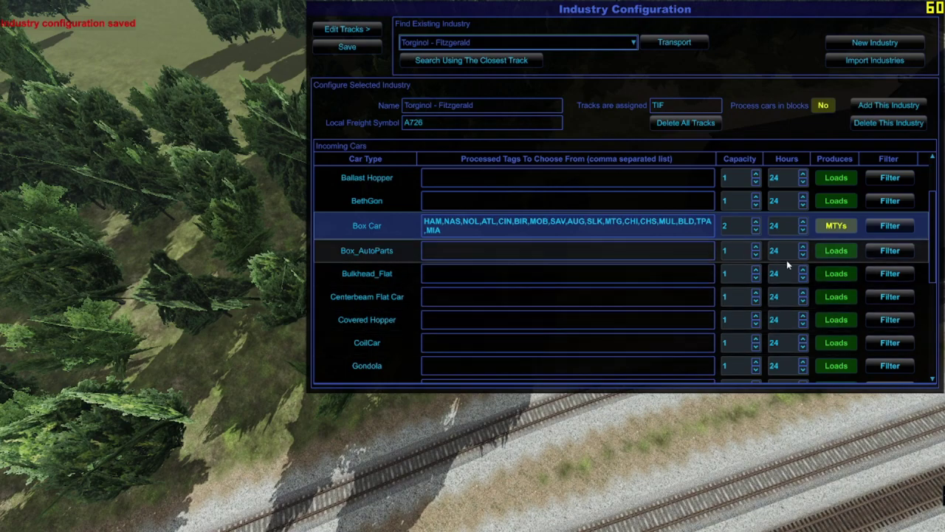
left_click(341, 31)
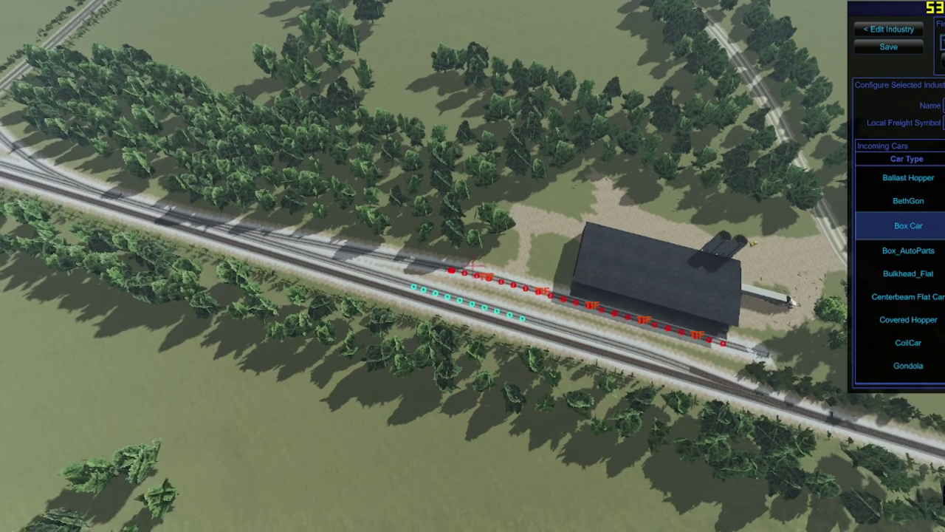
Step: Drag Torginol's car spots further left along the upper siding, fix the new end, and close the panel
left_click_drag(473, 265, 354, 253)
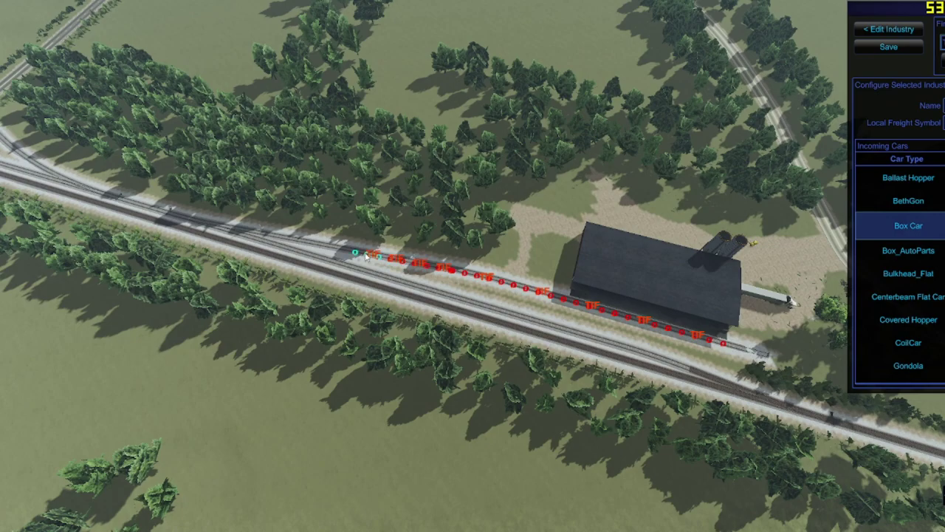
left_click(888, 46)
key("Escape")
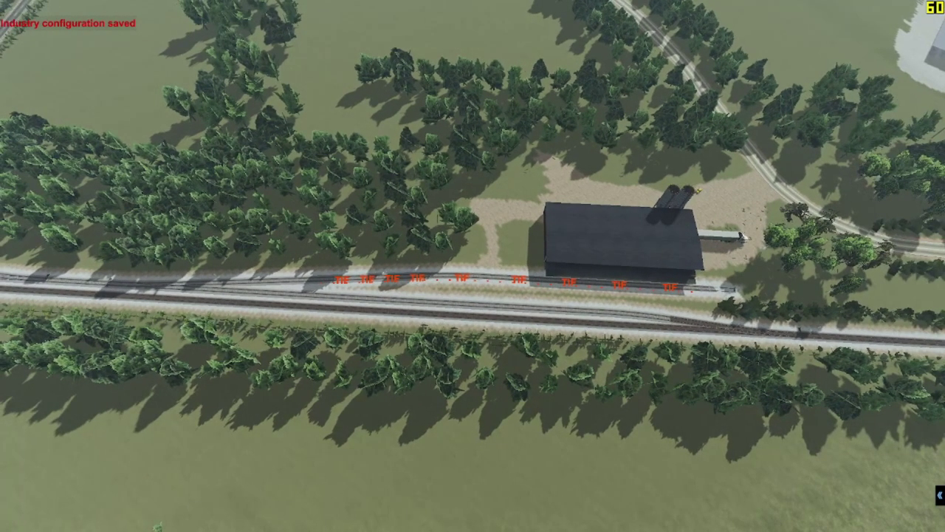
key("alt+Tab")
Step: Pan the satellite map along the rail line around the Torginol building
left_click(299, 10)
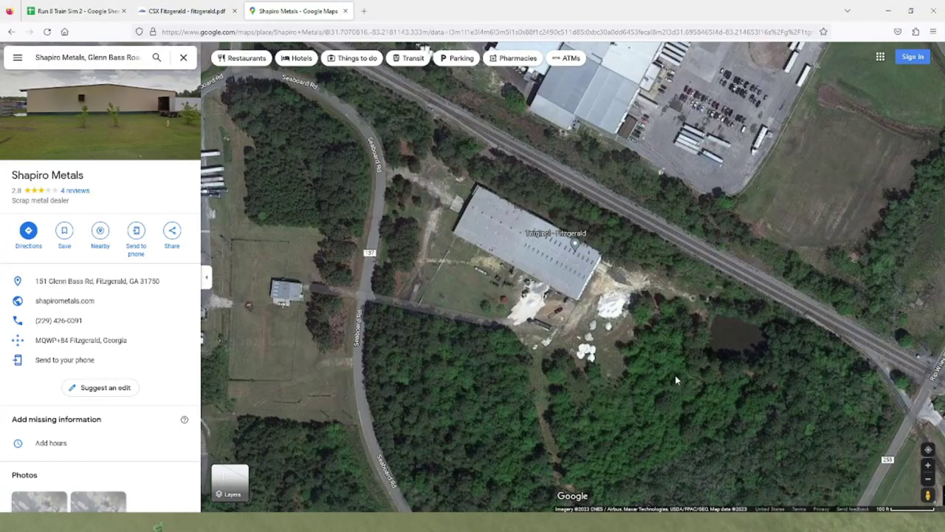
scroll(674, 380, "up", 3)
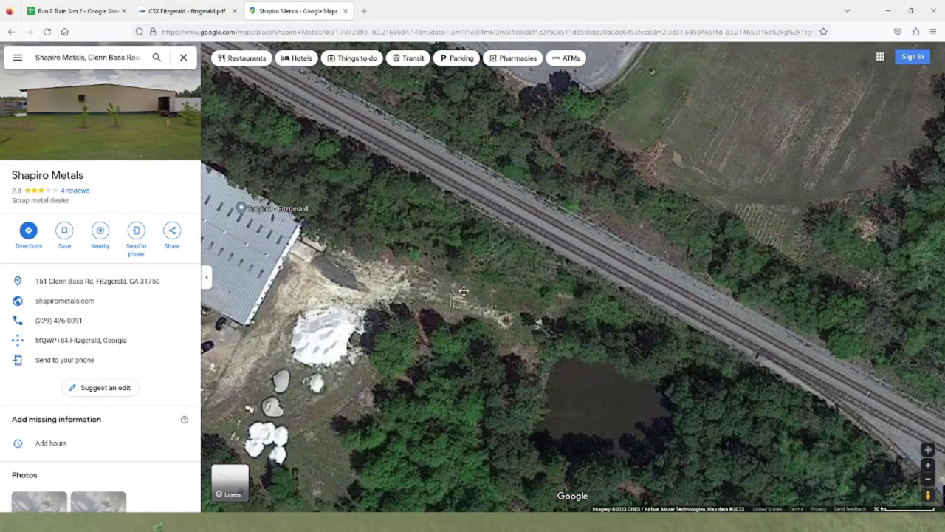
left_click_drag(464, 290, 628, 376)
left_click_drag(243, 111, 430, 251)
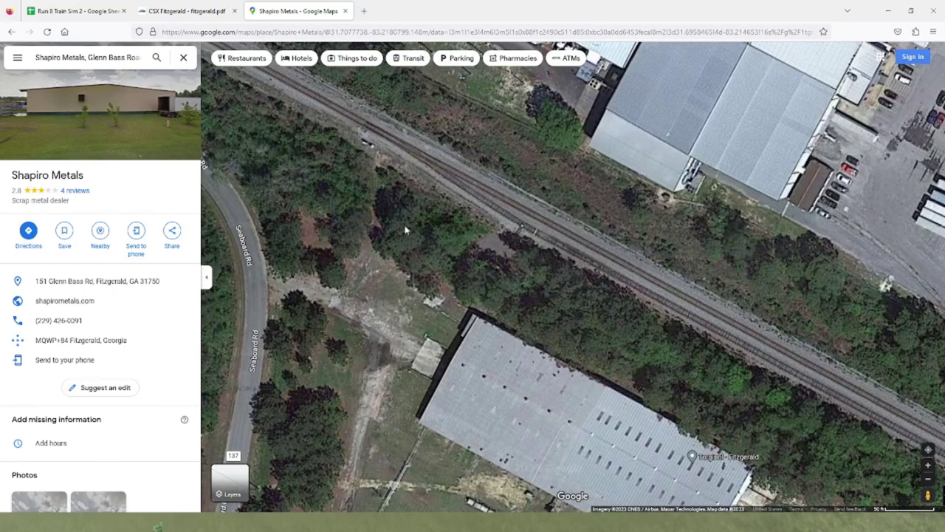
left_click_drag(445, 276, 482, 338)
left_click_drag(607, 339, 533, 293)
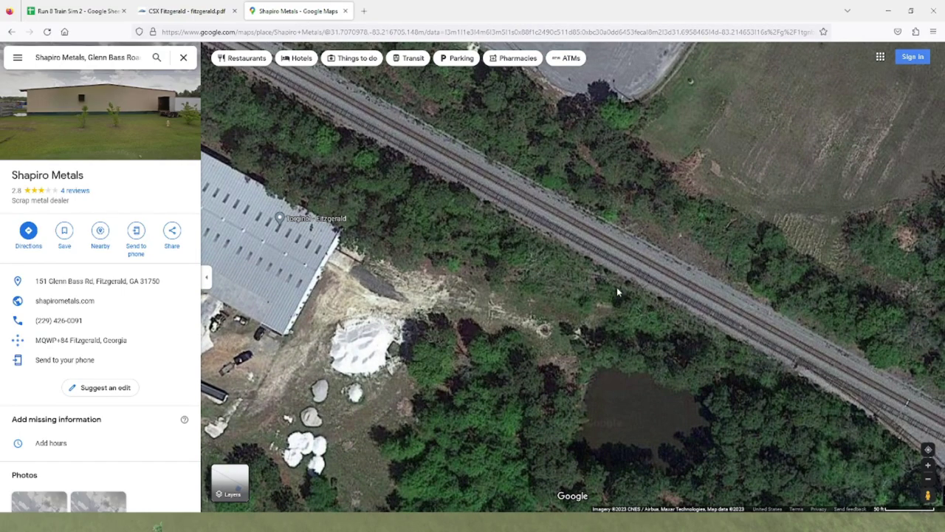
scroll(616, 292, "up", 3)
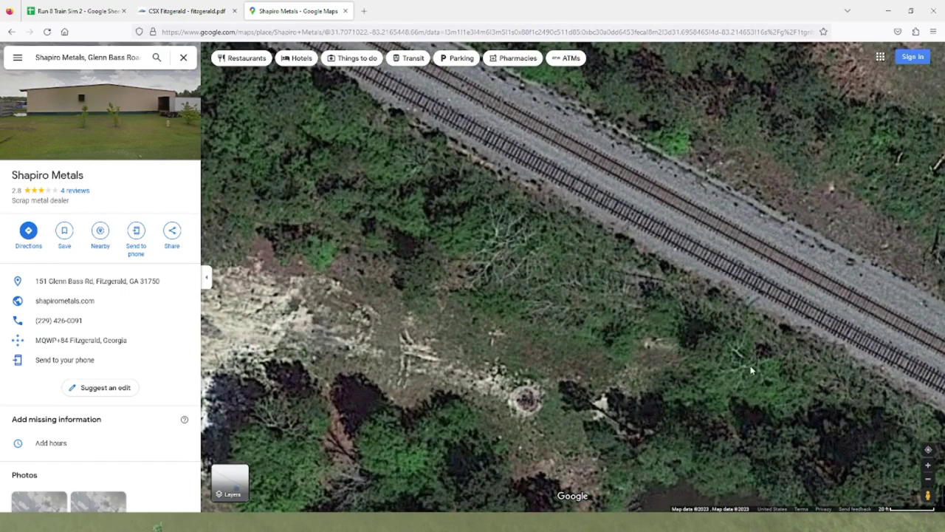
scroll(750, 369, "down", 4)
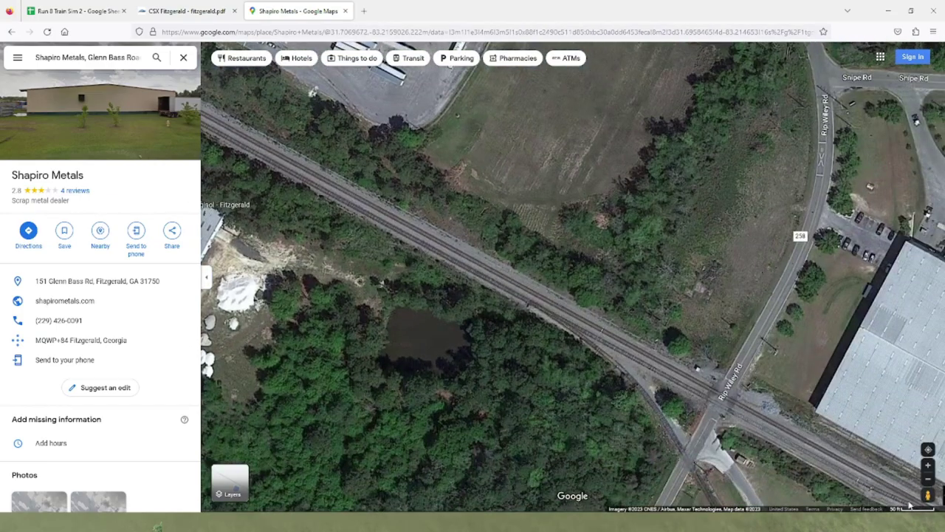
Step: Open Street View at the Co Rd 258 crossing and compare Feb 2008 with May 2013 imagery
left_click_drag(928, 496, 736, 374)
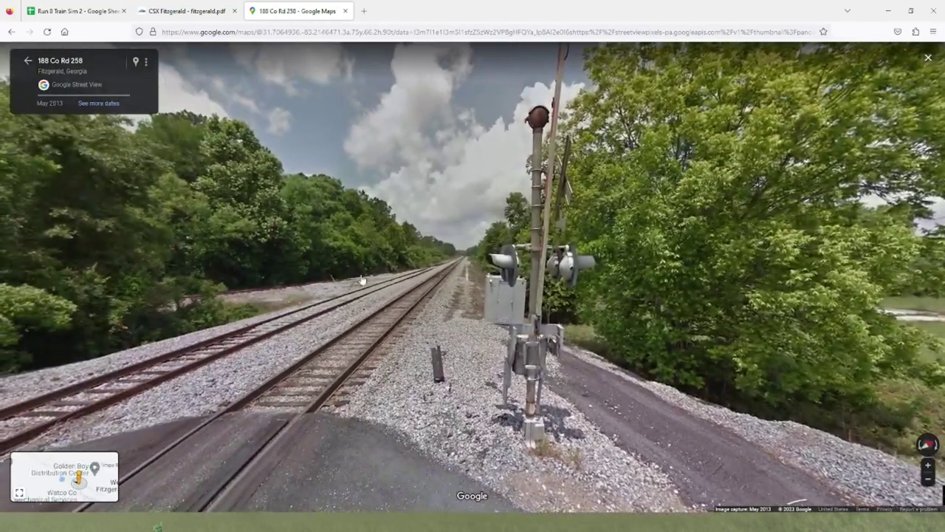
left_click_drag(362, 280, 447, 274)
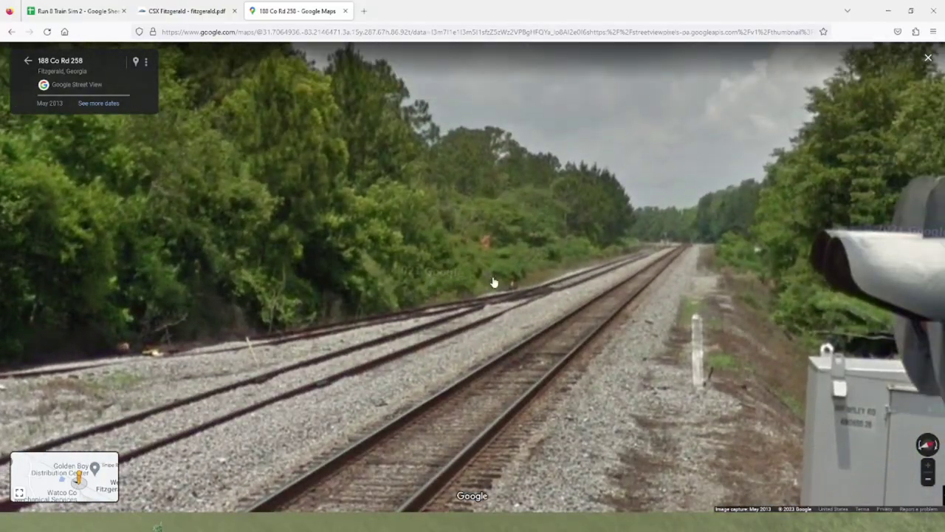
left_click(87, 103)
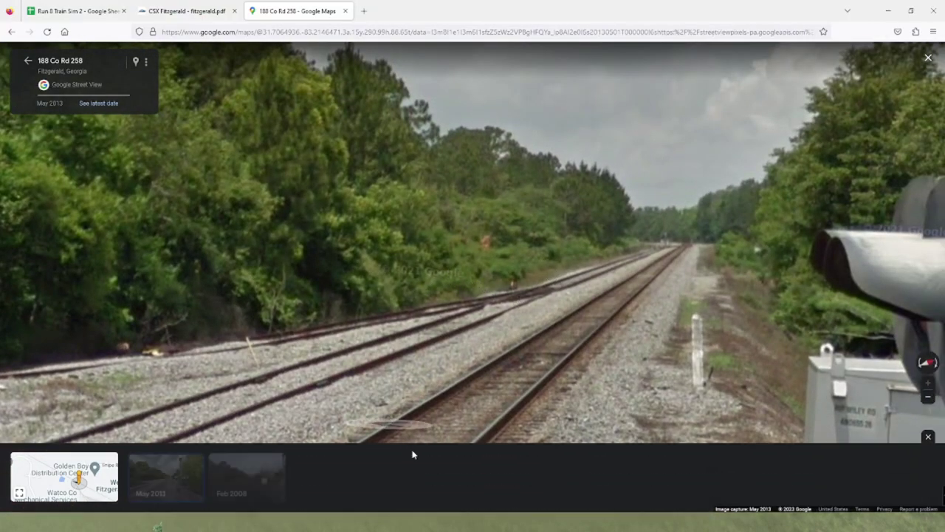
left_click(257, 481)
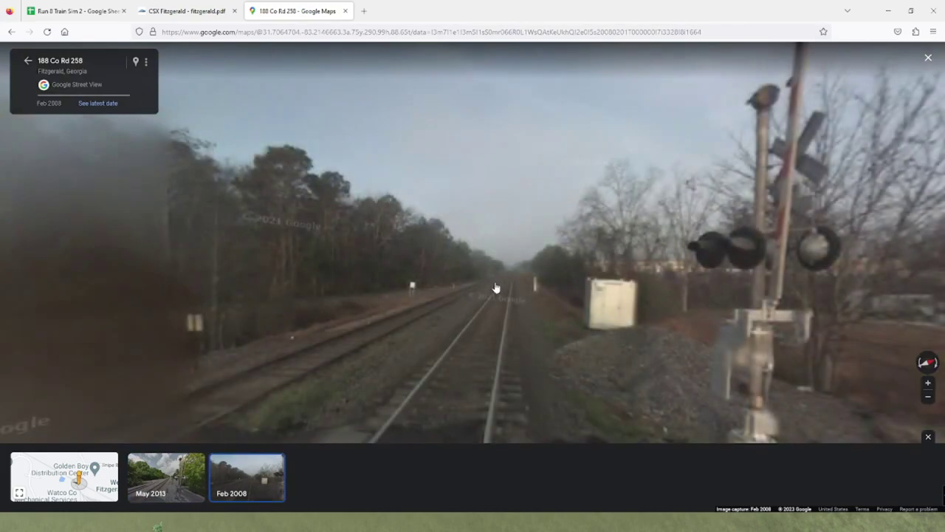
left_click(496, 288)
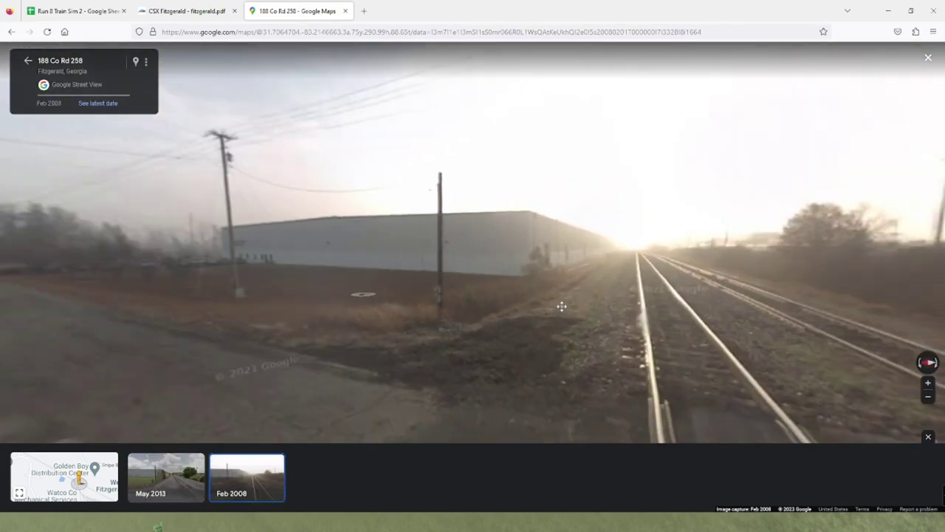
left_click_drag(561, 306, 454, 308)
left_click(151, 473)
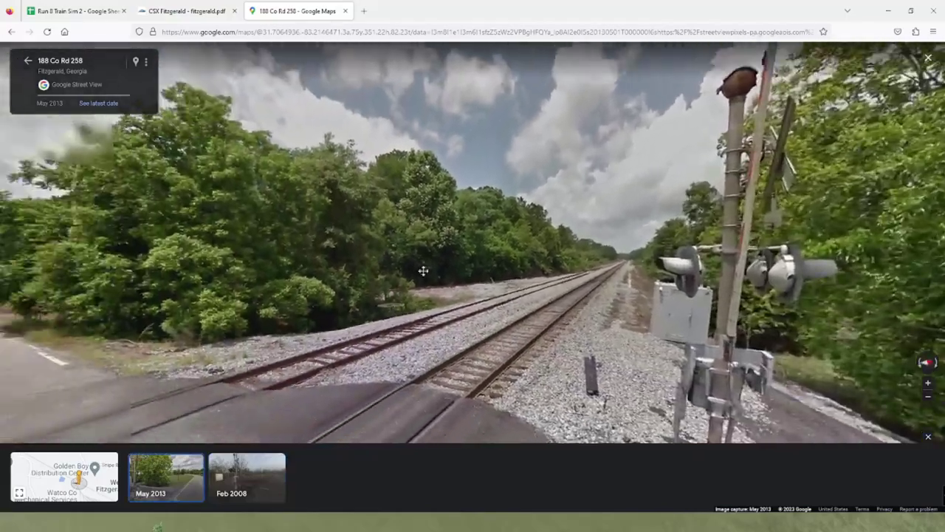
Step: Move along the railway in May 2013 Street View and face the tracks and crossing
left_click(422, 270)
left_click(654, 273)
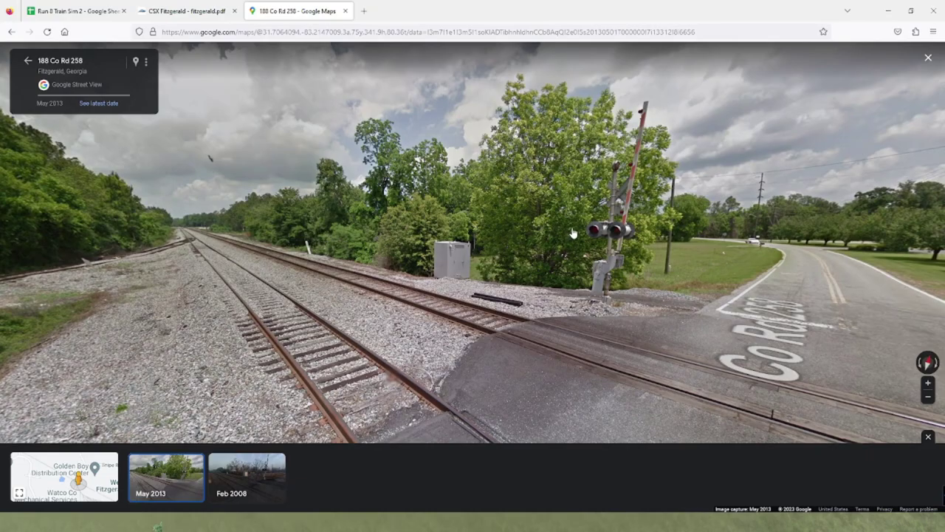
scroll(655, 210, "up", 3)
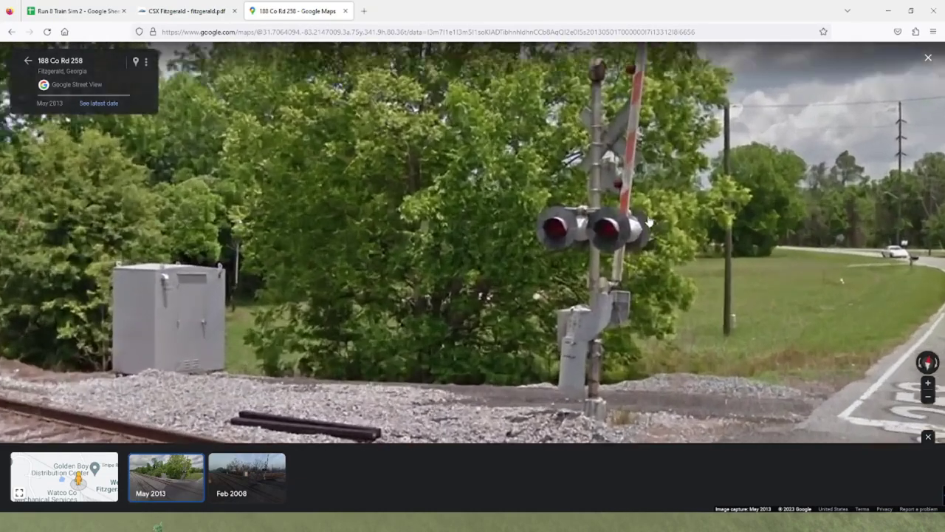
scroll(611, 355, "up", 3)
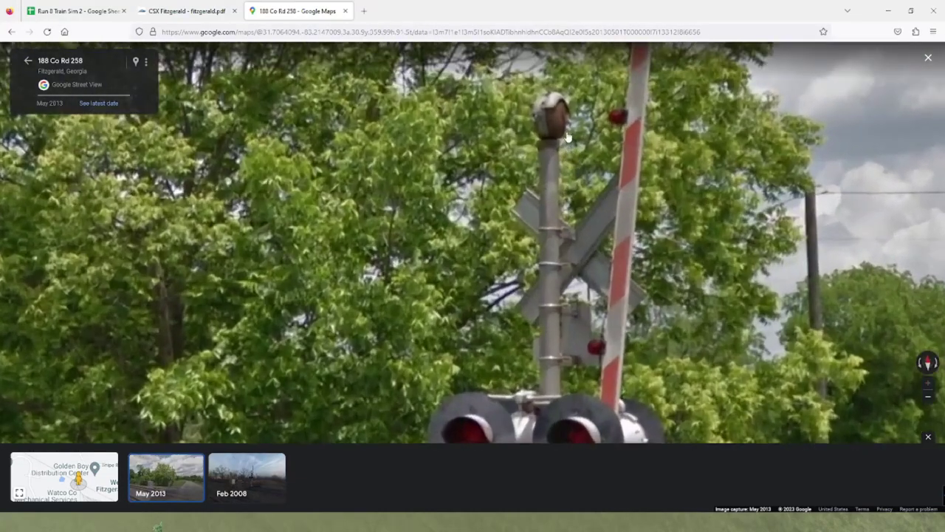
scroll(739, 225, "down", 5)
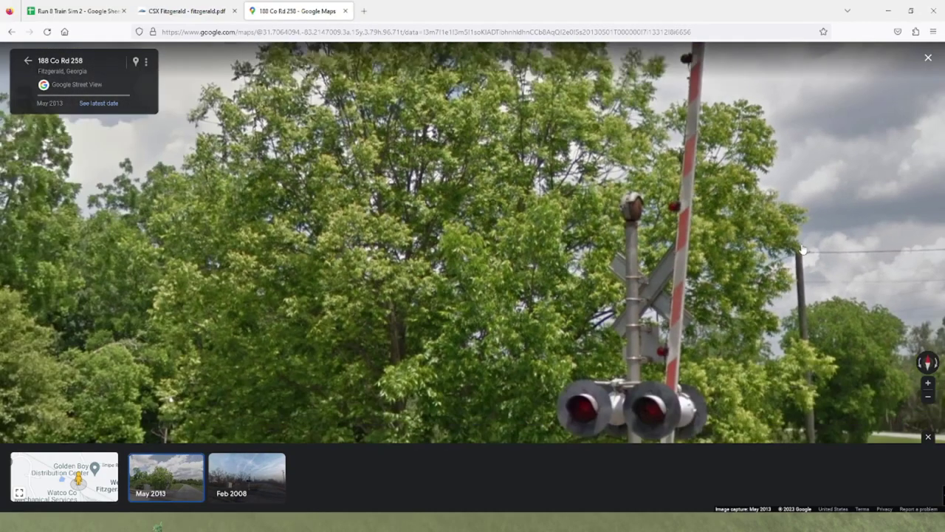
left_click_drag(669, 294, 224, 231)
left_click_drag(581, 200, 541, 201)
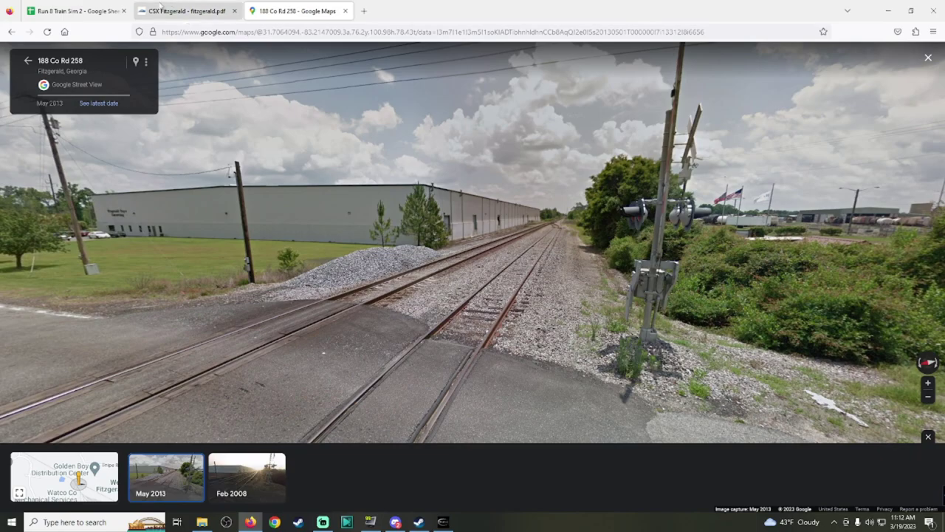
left_click(78, 10)
Step: Copy the ✓ after WFI in AA24 and paste it after TIF in AA21
left_click(802, 365)
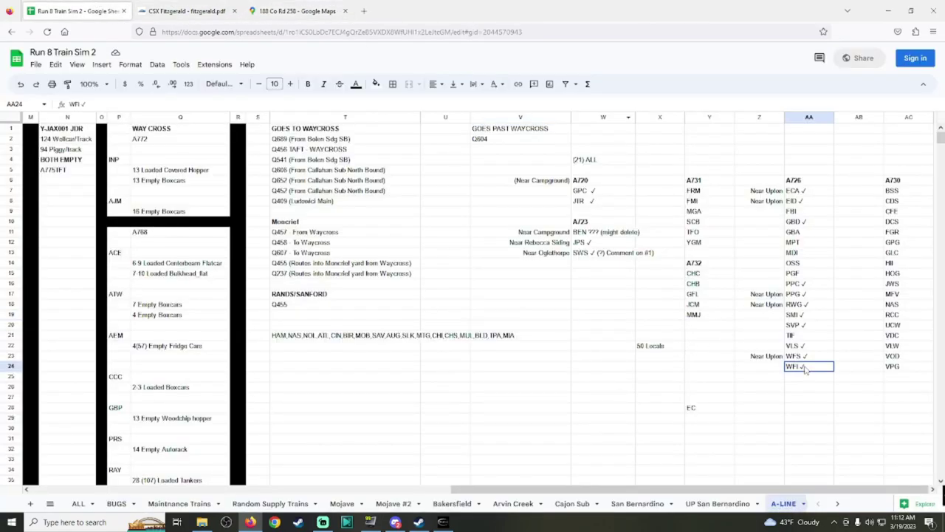
left_click_drag(801, 367, 809, 365)
key("ctrl+c")
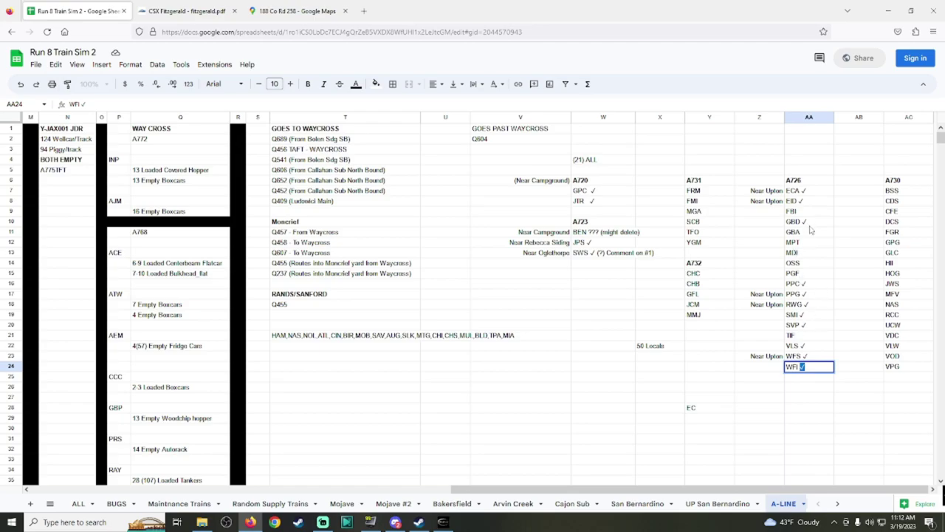
left_click(801, 336)
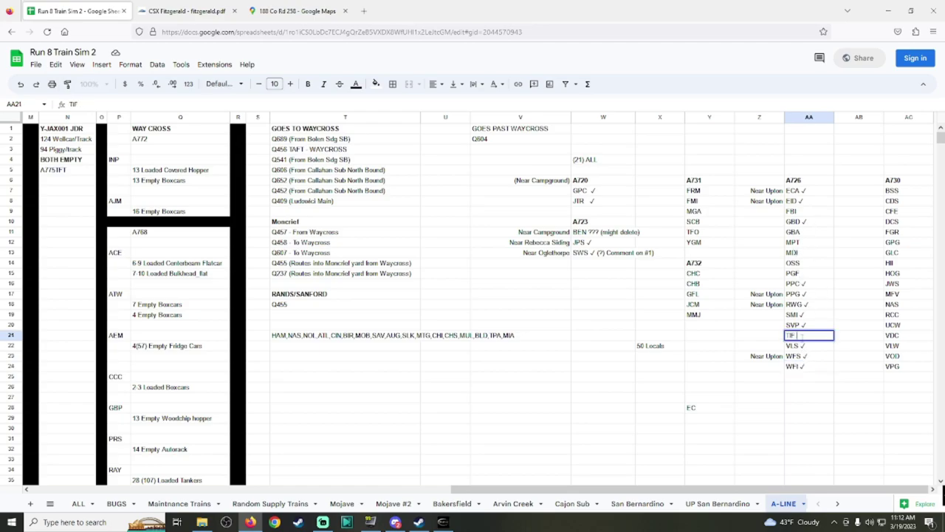
key("ctrl+v")
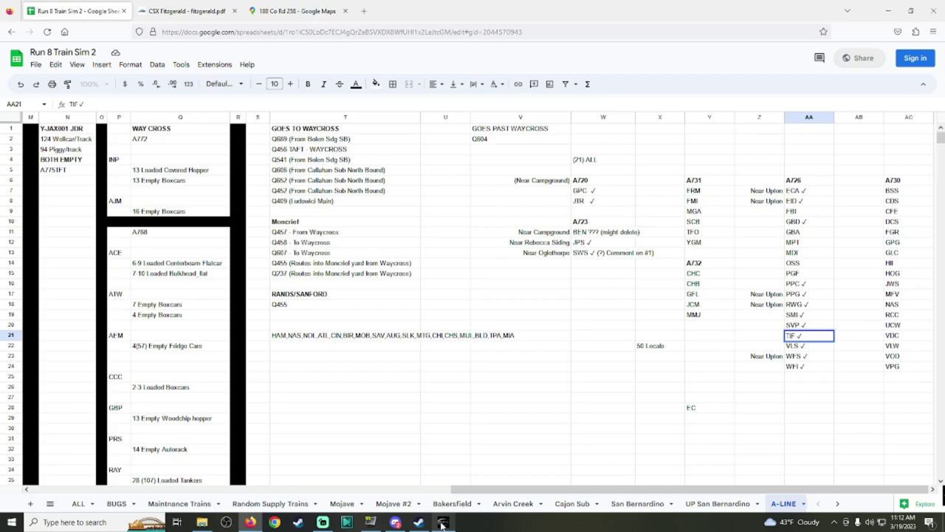
mouse_move(397, 524)
Step: Show Paulk & Griffin Fertilizer's car details in Run8's Industry List
left_click(442, 521)
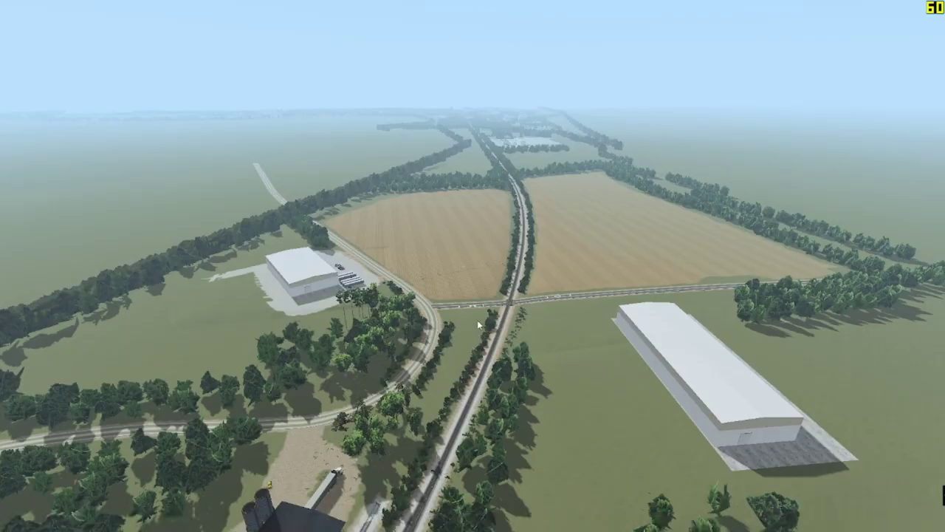
scroll(515, 277, "up", 15)
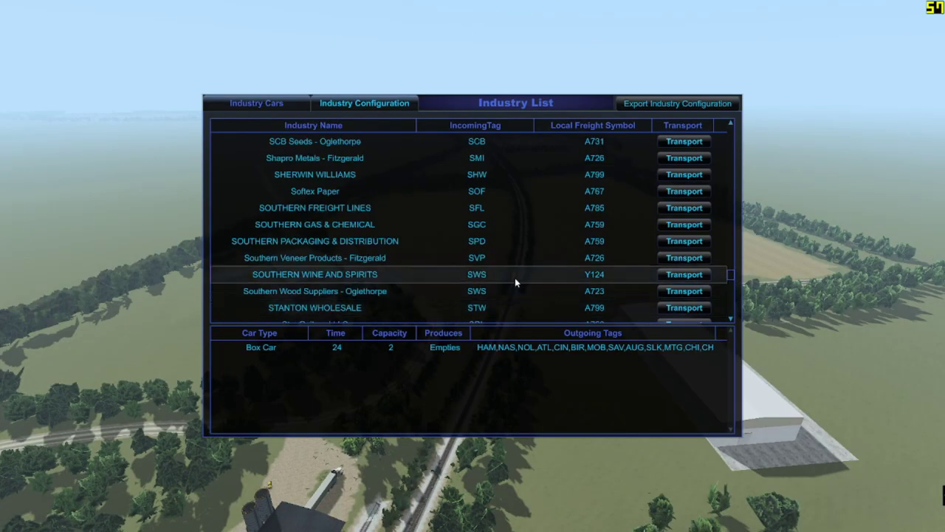
left_click(503, 227)
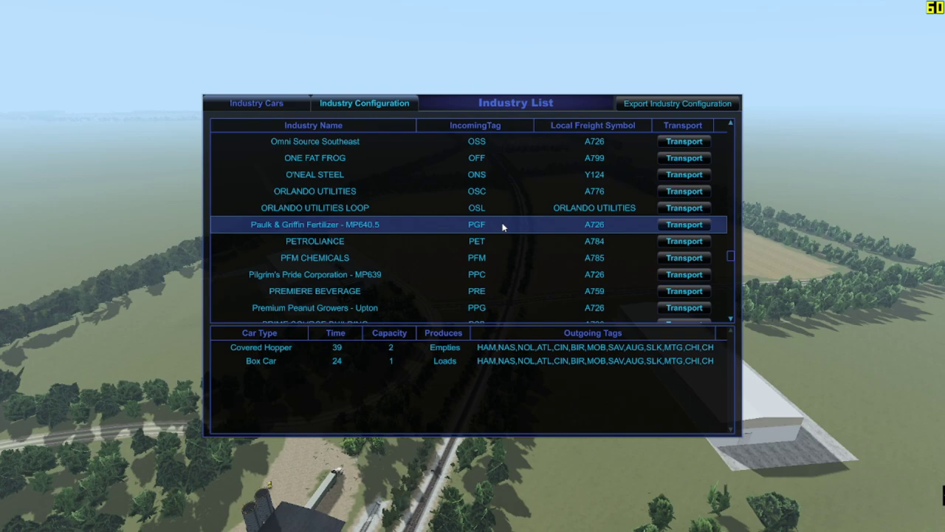
Step: Paste a ✓ after PGF in cell AA15, then view the CSX Fitzgerald track diagram PDF
key("alt+Tab")
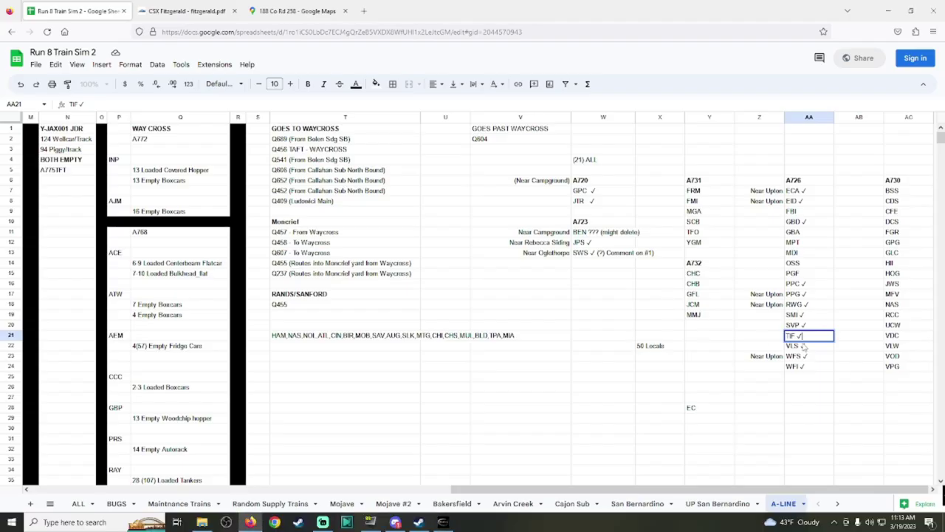
left_click(802, 274)
key("ctrl+v")
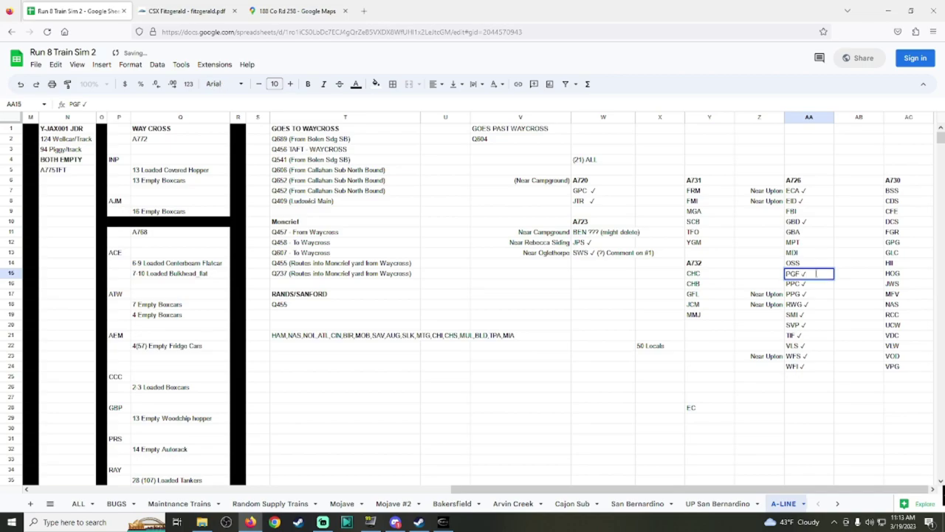
left_click(186, 11)
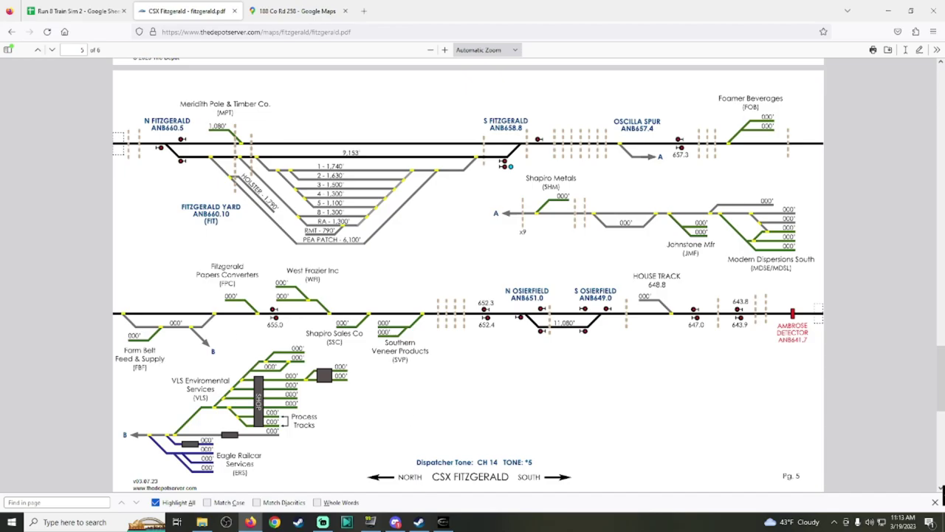
key("alt+Tab")
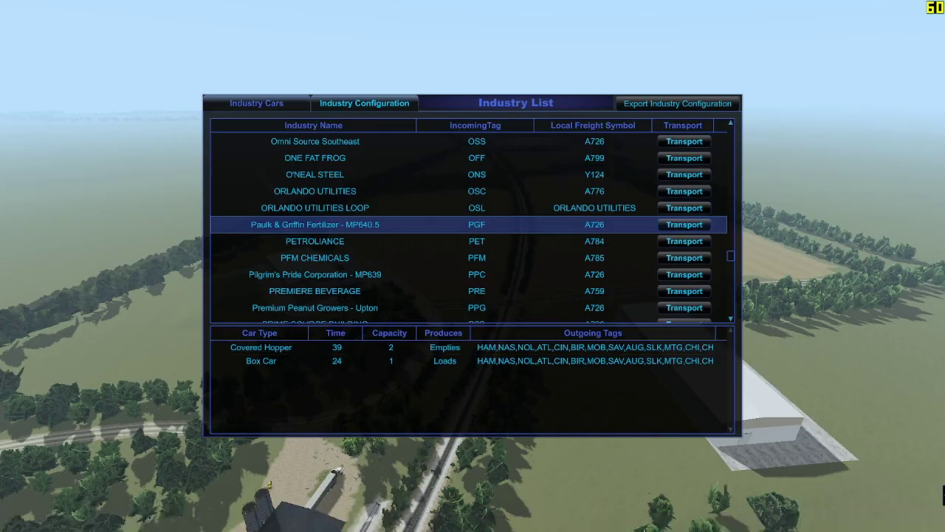
key("alt+Tab")
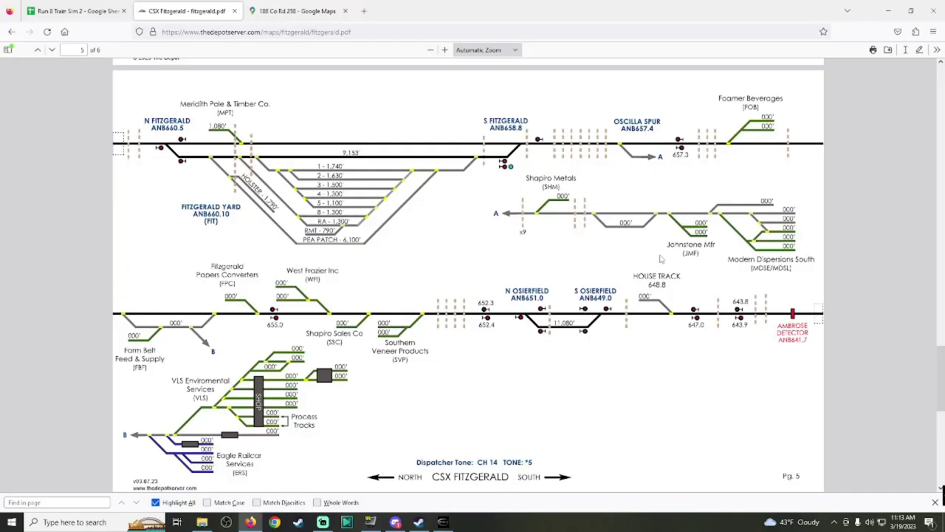
Step: Scroll the CSX Fitzgerald track diagram, then bring Run8 back and close the industry list
scroll(750, 260, "down", 5)
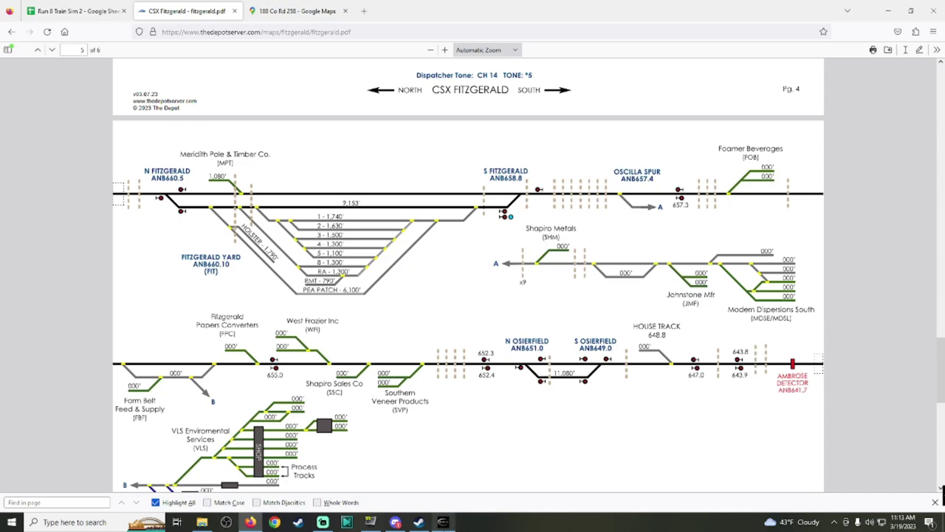
mouse_move(443, 522)
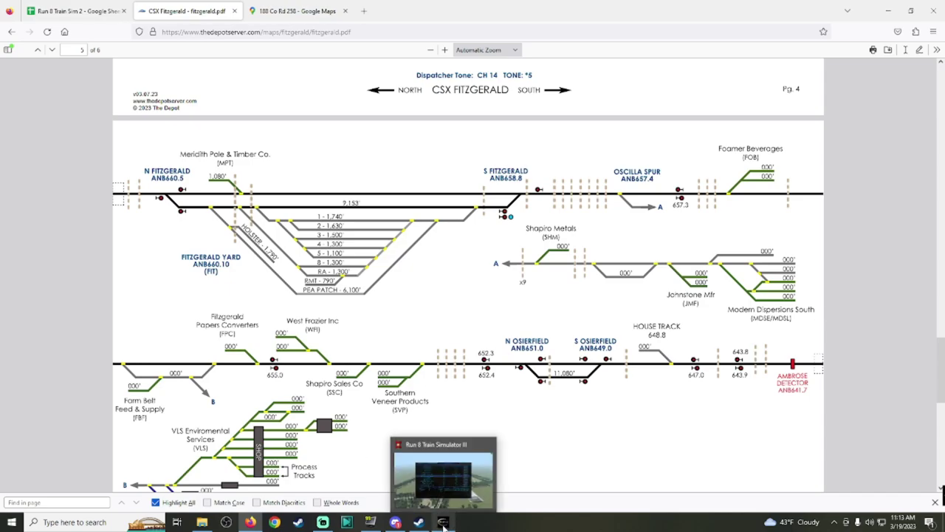
left_click(443, 522)
key("Escape")
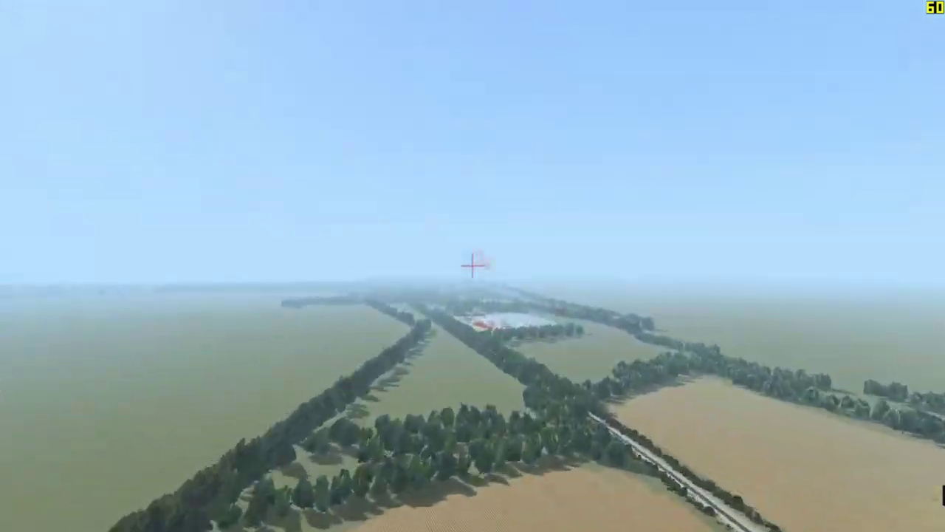
Step: Reopen the Industry List with F4 and select Foamers Beverages Inc - Fitzgerald to see its tank-car details
key("F4")
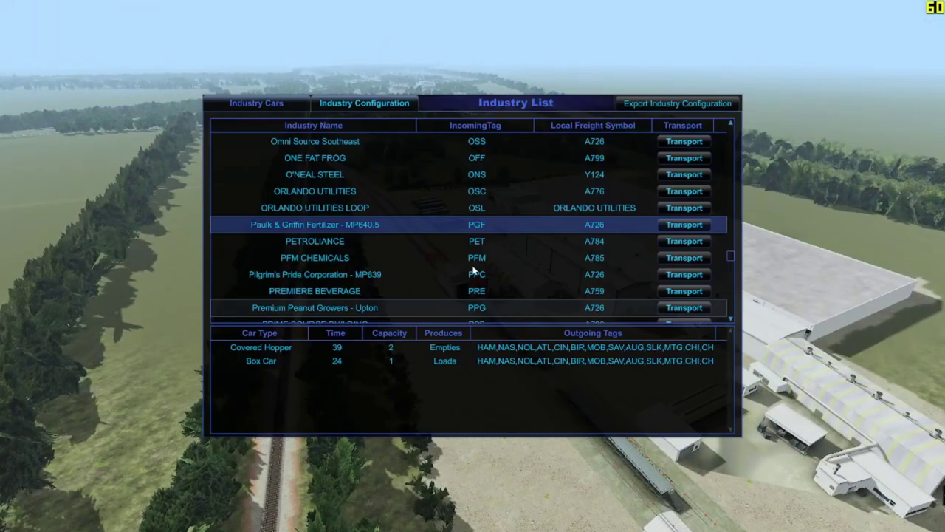
scroll(556, 236, "up", 15)
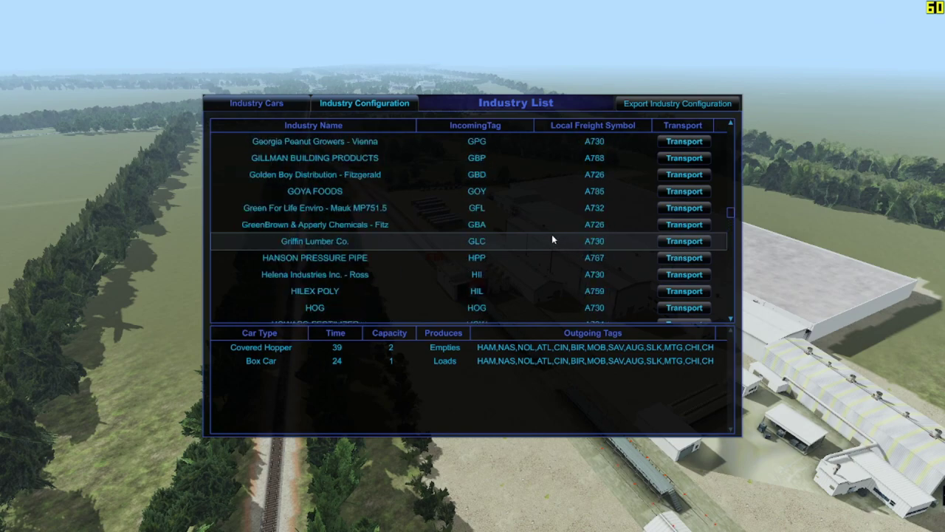
scroll(531, 233, "up", 3)
left_click(509, 274)
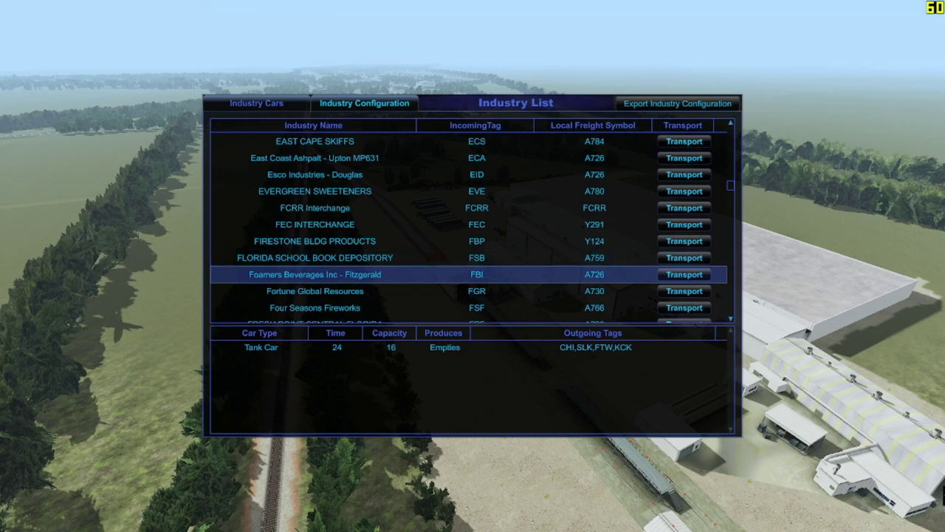
key("alt+Tab")
left_click(275, 11)
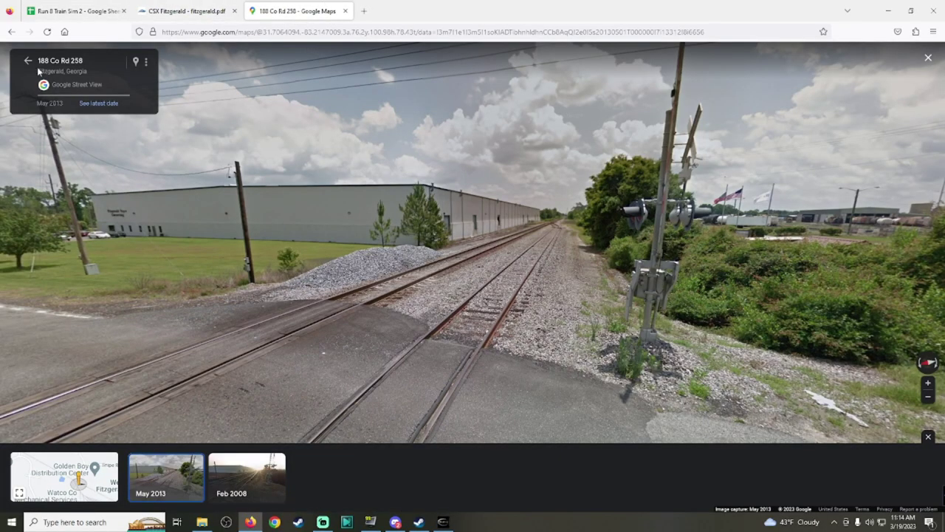
Step: Find the factory along the railroad in satellite view and review ADK Bottling and Polar Beverages details
left_click(29, 61)
scroll(433, 189, "up", 3)
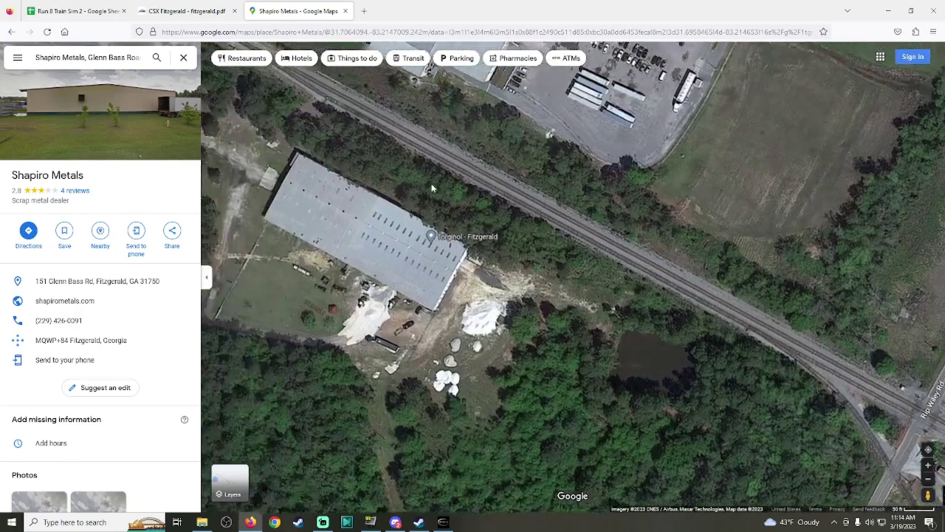
left_click_drag(432, 189, 679, 354)
left_click_drag(310, 147, 778, 330)
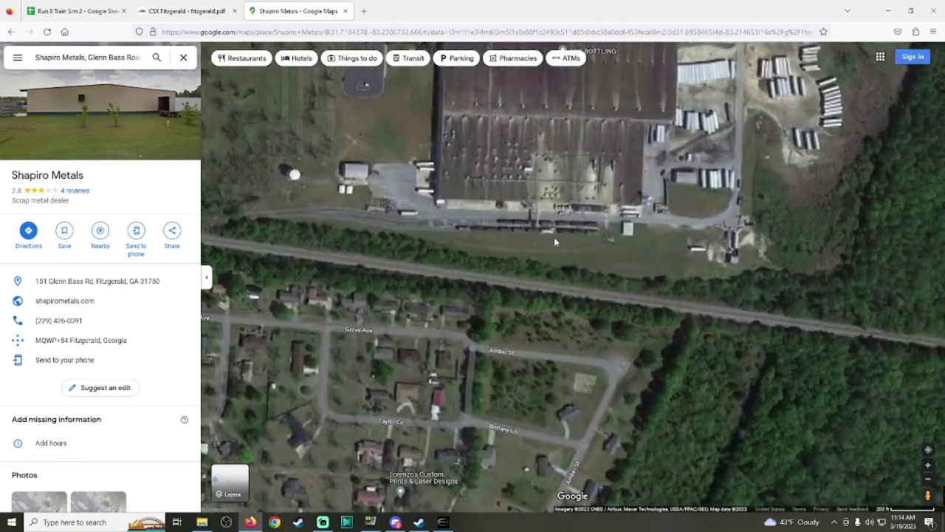
left_click_drag(556, 241, 543, 383)
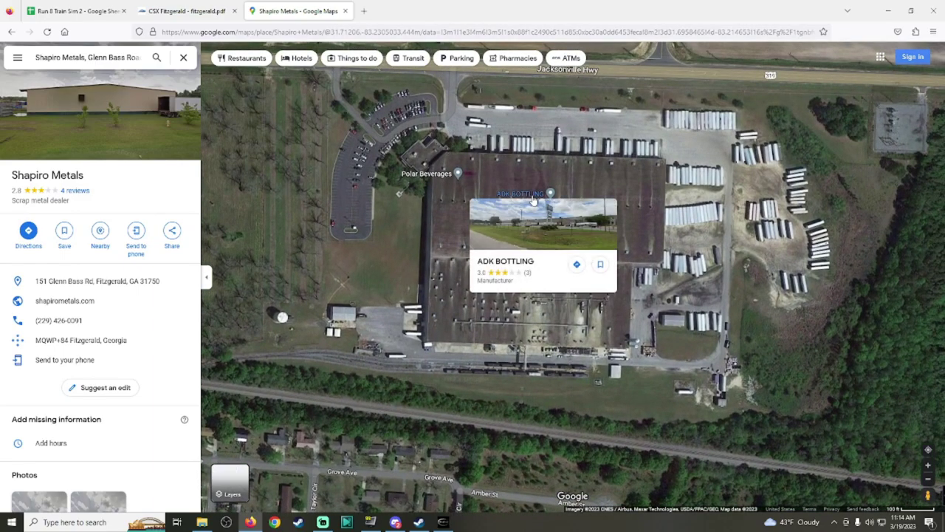
left_click(533, 199)
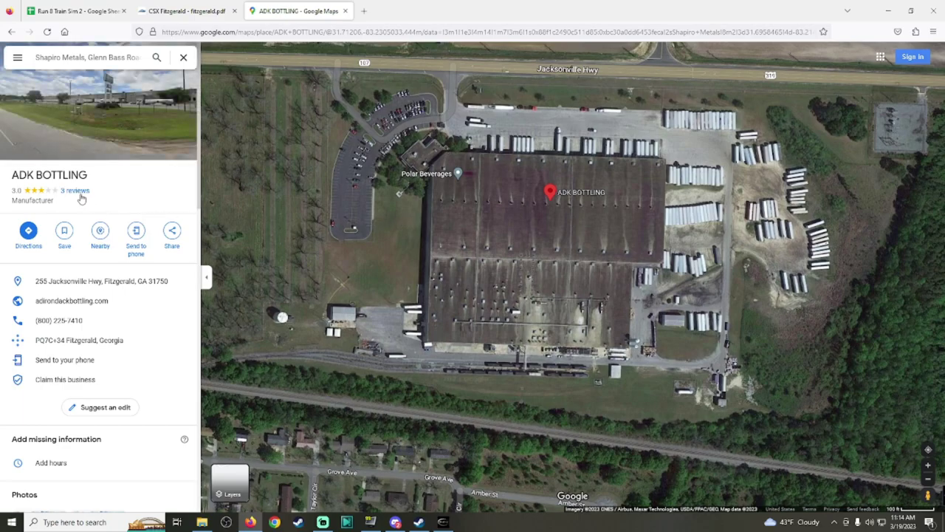
left_click(76, 191)
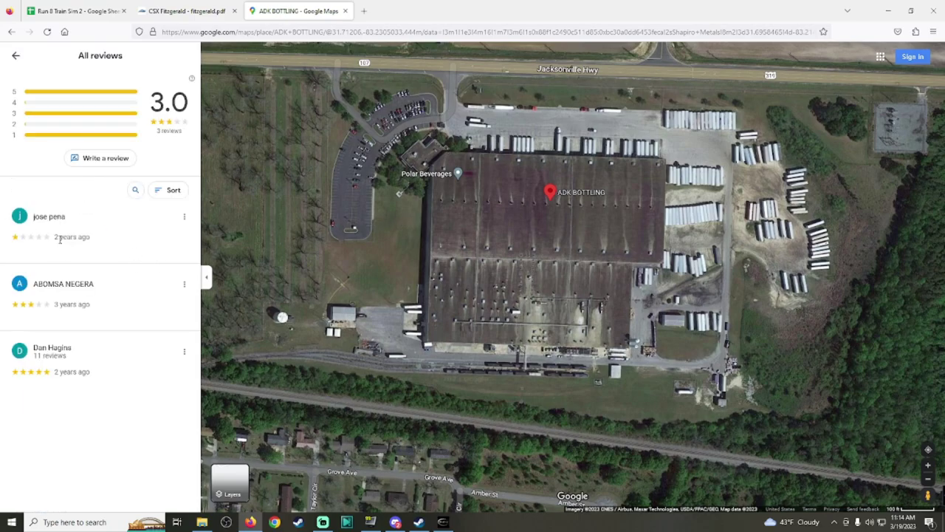
left_click(14, 57)
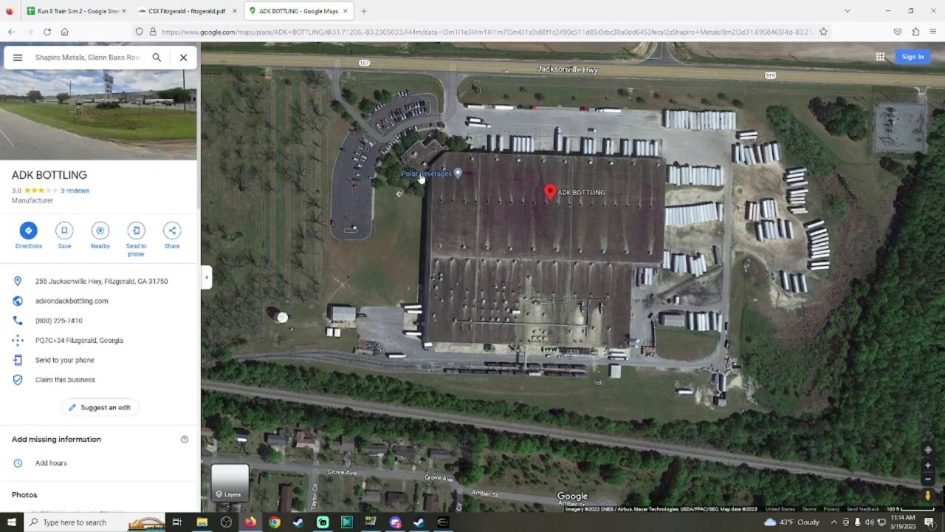
left_click(421, 177)
left_click(417, 184)
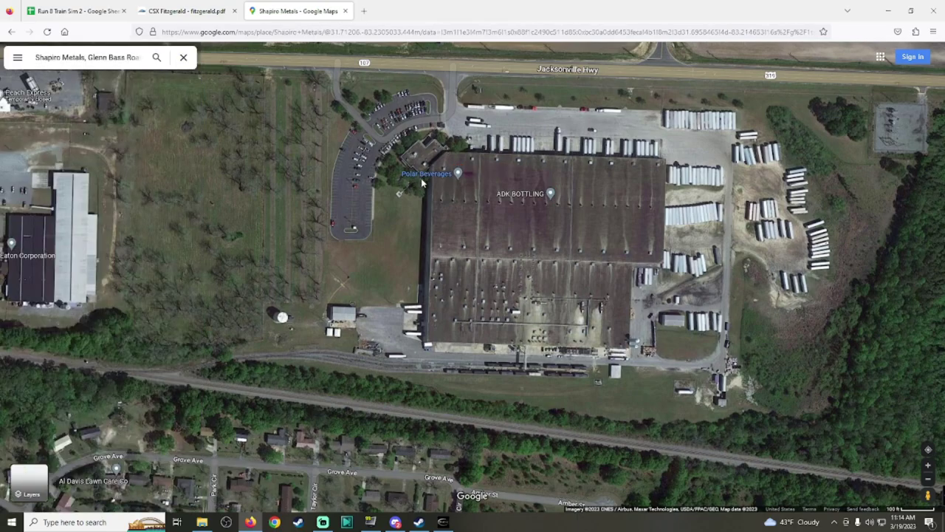
Step: View the tracks from the Benjamin H Hill Dr / GA-107 crossing, then recentre the ADK Bottling plant
left_click_drag(480, 236, 591, 181)
scroll(462, 309, "up", 5)
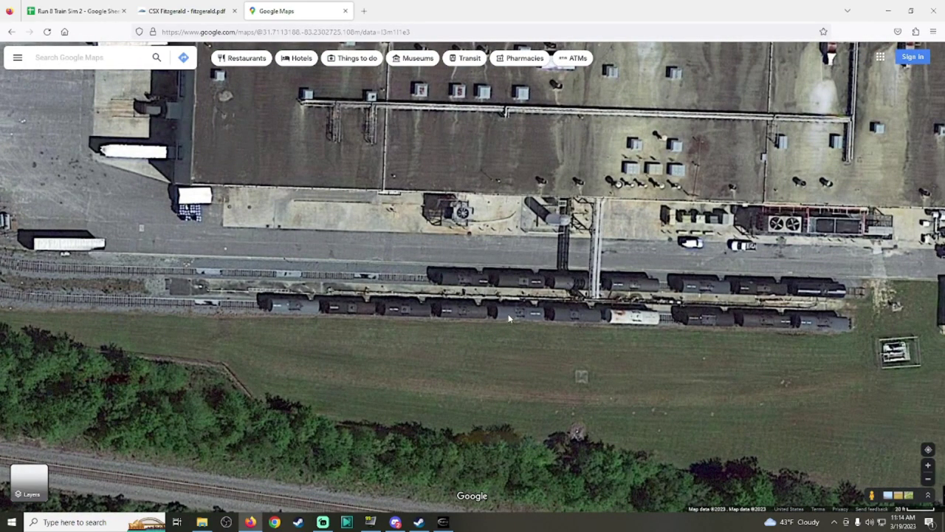
scroll(795, 484, "down", 3)
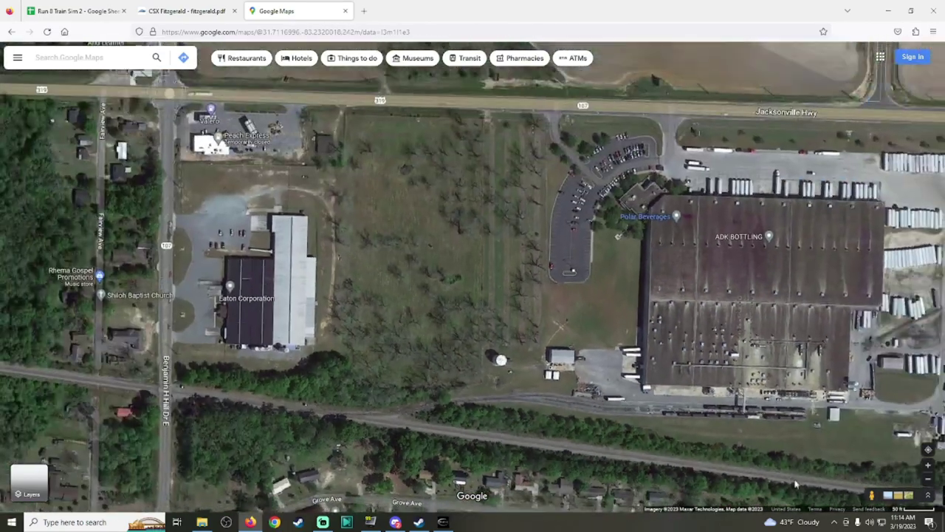
left_click_drag(871, 494, 167, 373)
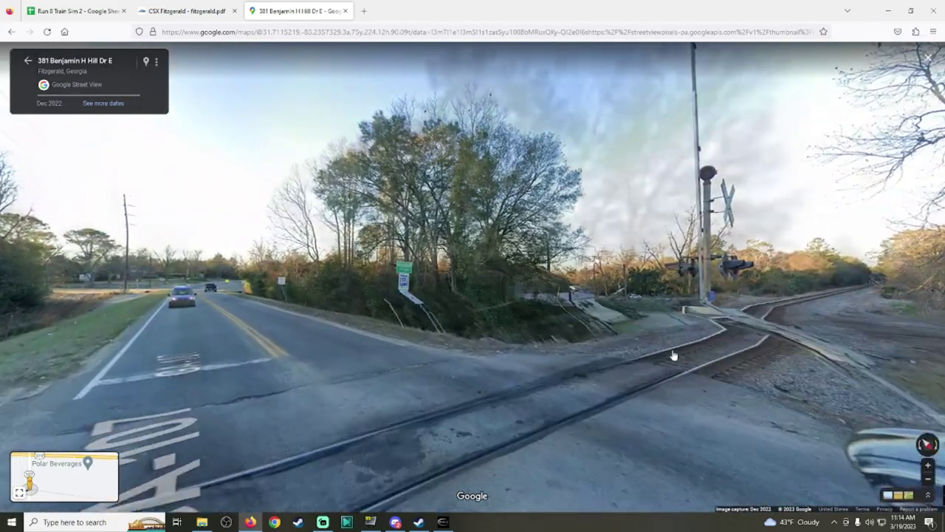
left_click(673, 356)
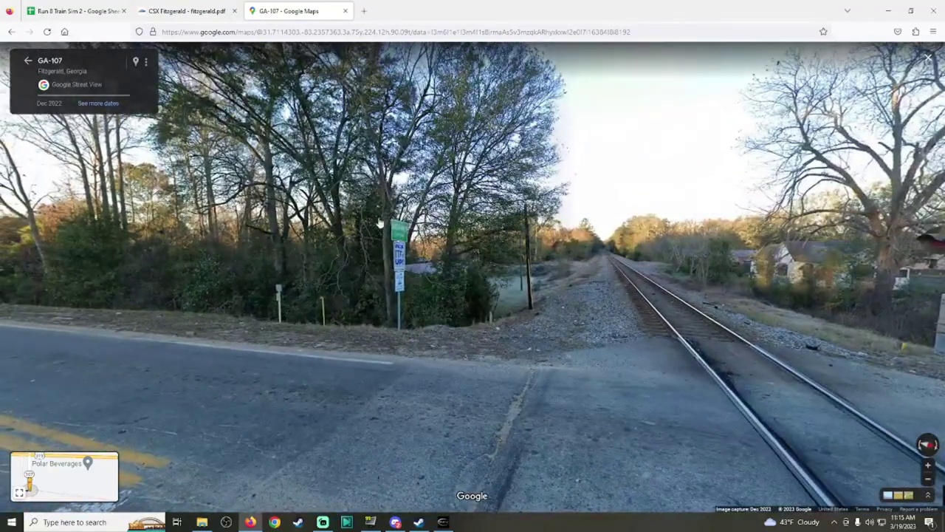
left_click_drag(221, 330, 507, 274)
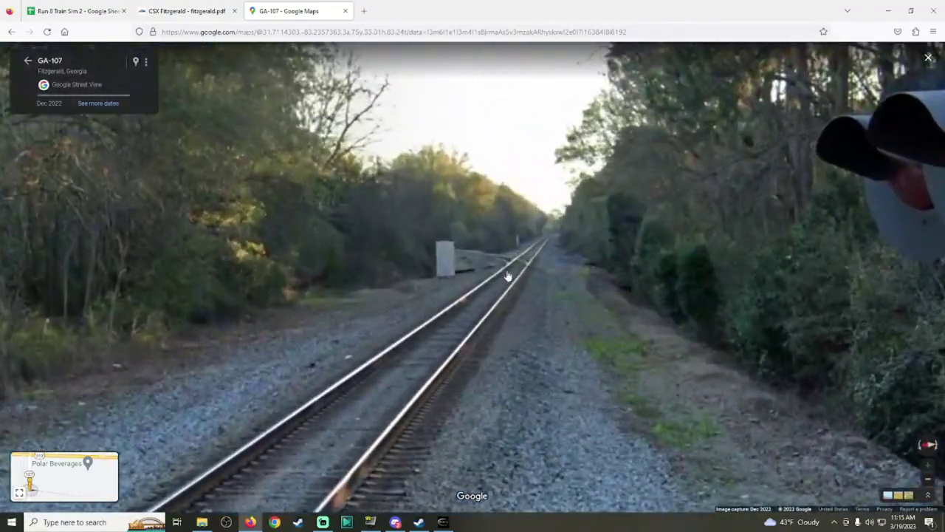
left_click(28, 61)
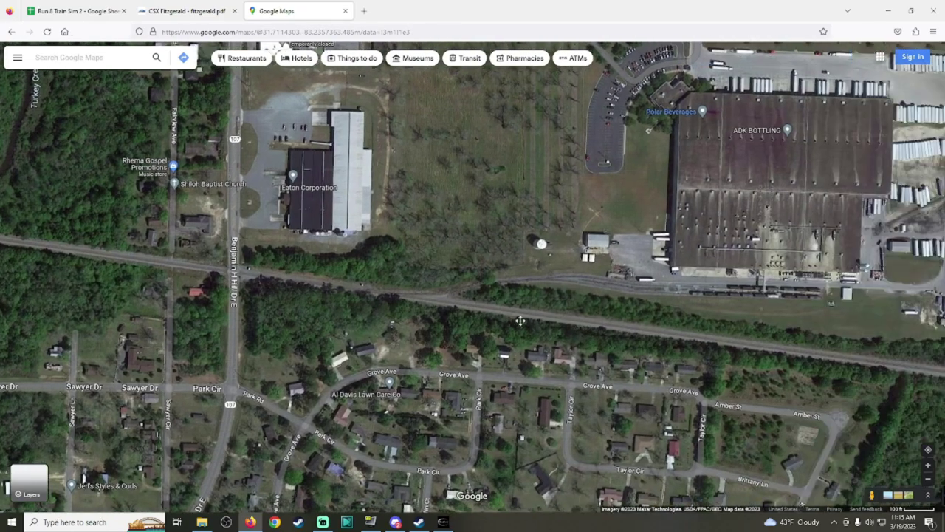
left_click_drag(521, 320, 280, 395)
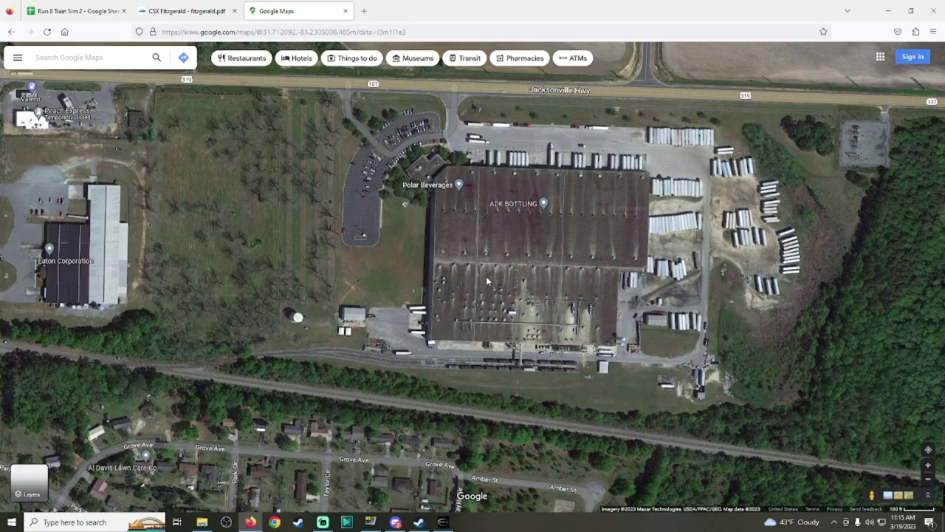
left_click(199, 6)
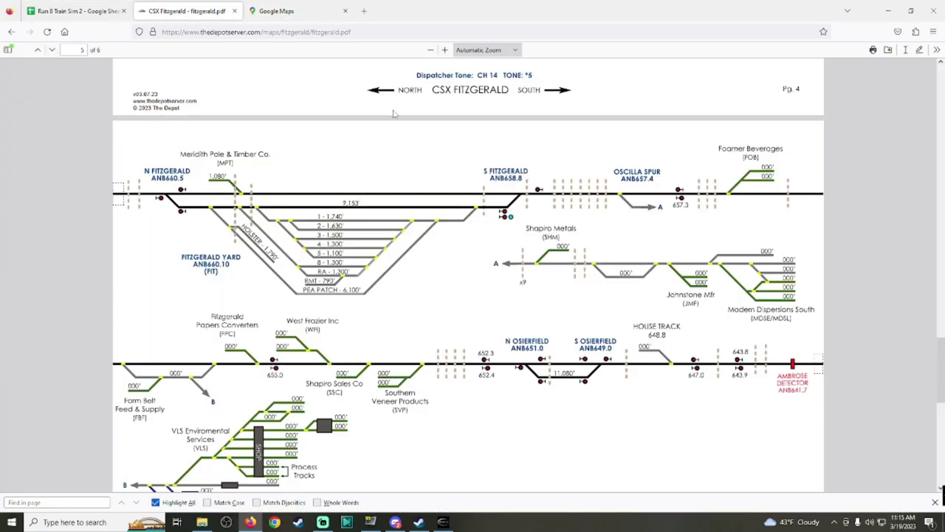
left_click(73, 10)
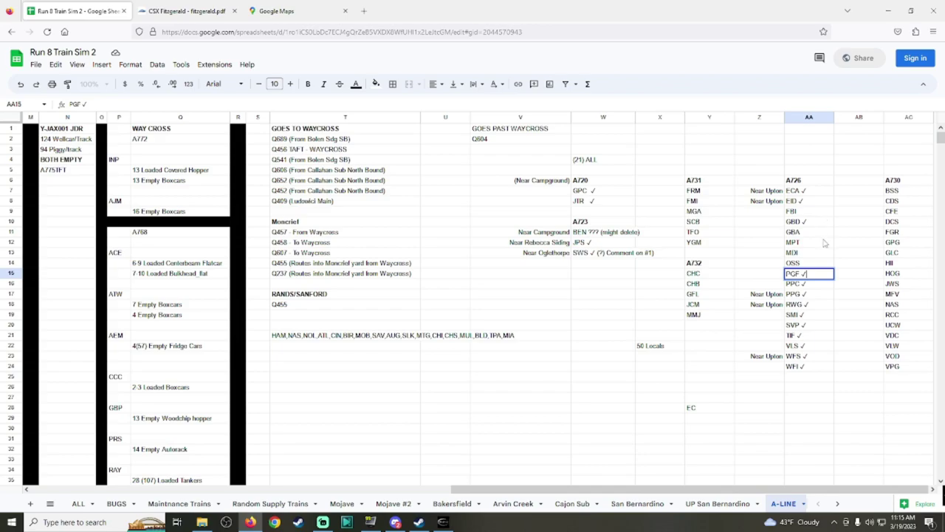
Step: Edit cell AA9 so the FBI entry reads FBI (RL - ADK)
left_click(444, 522)
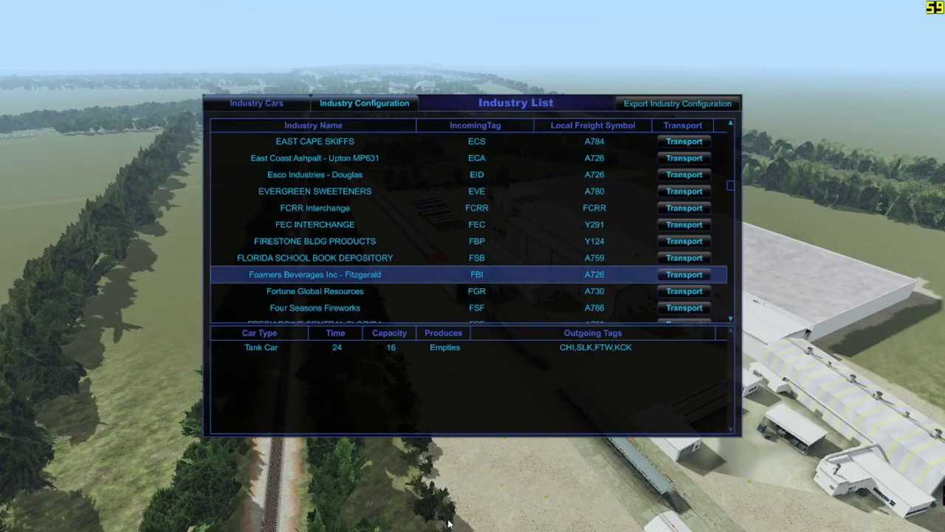
key("alt+Tab")
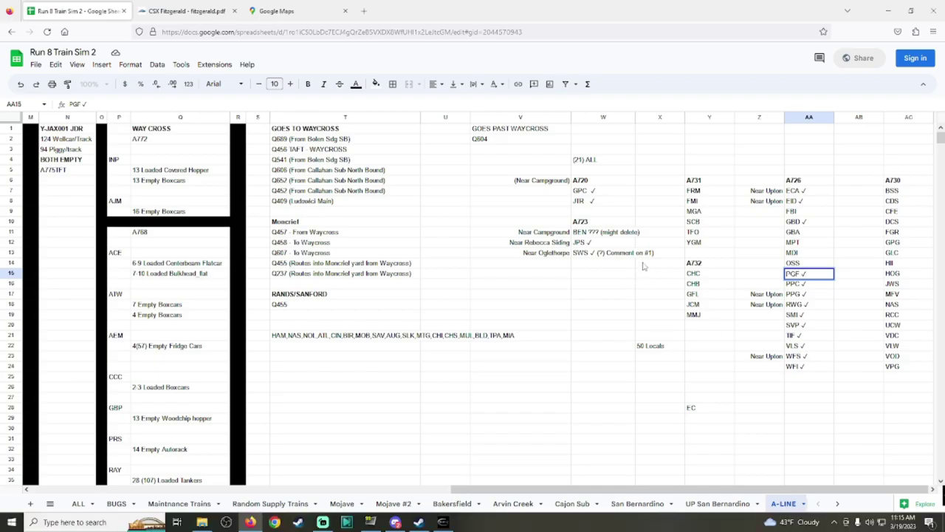
left_click(809, 211)
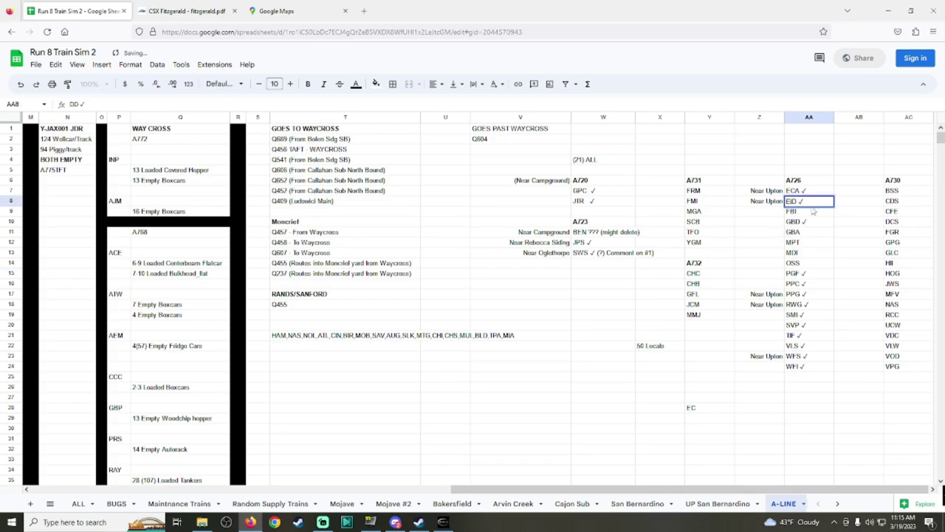
double_click(807, 213)
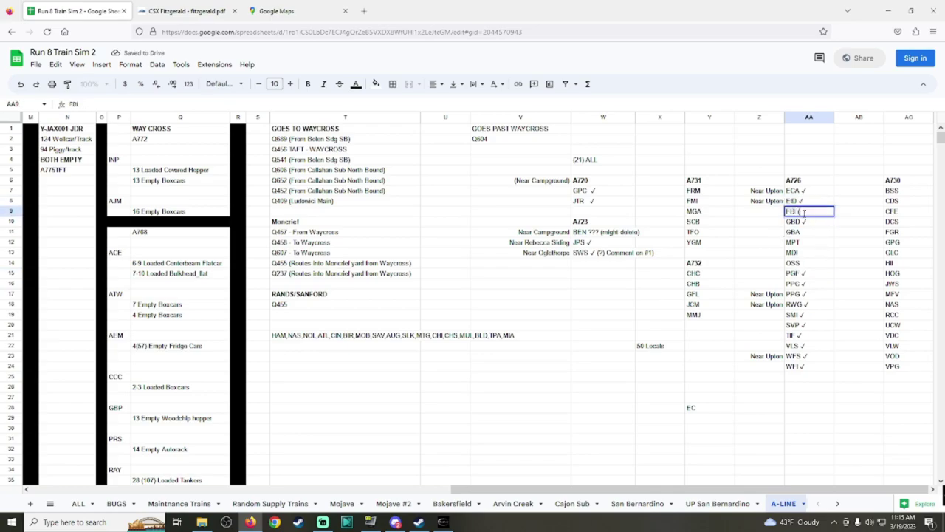
type("(ADK)")
left_click(801, 213)
type("RL -")
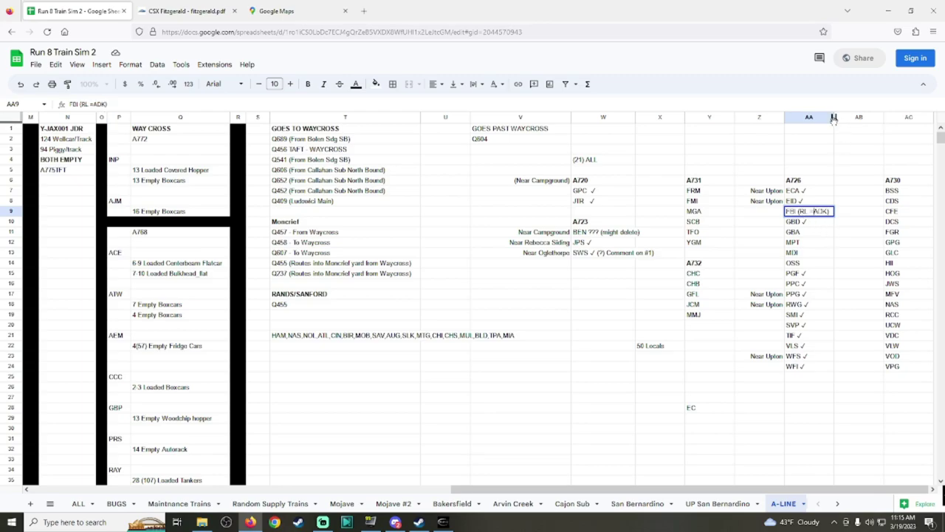
left_click(840, 129)
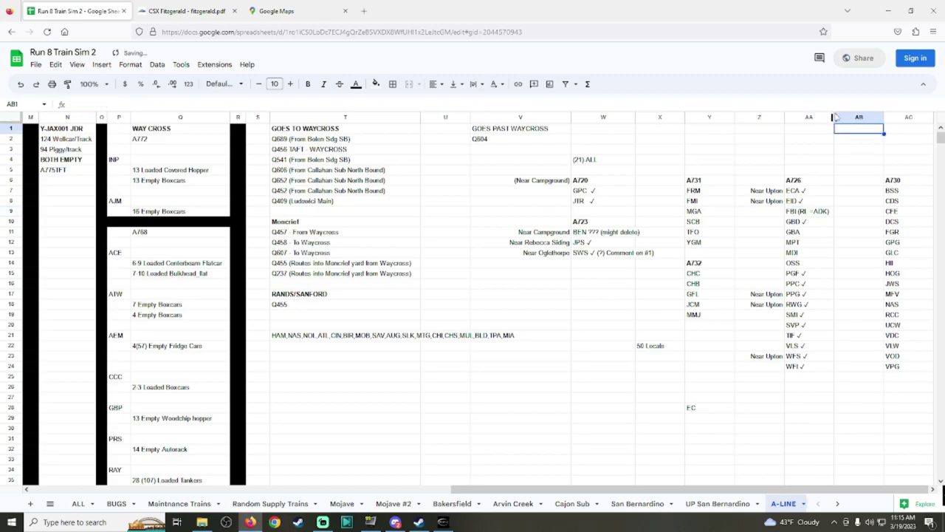
Step: Widen column AA so the FBI (RL - ADK) note fits
left_click(842, 141)
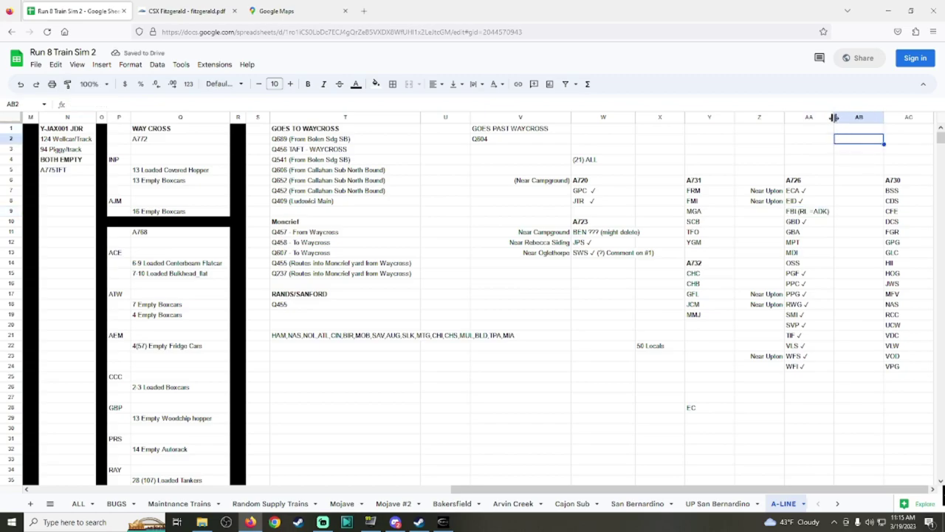
left_click_drag(833, 116, 840, 117)
left_click(834, 211)
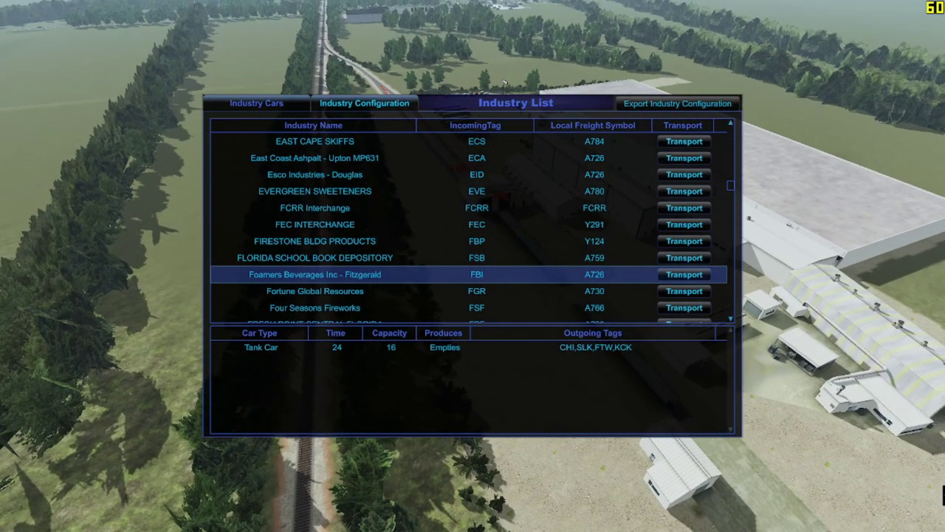
Step: Open the Industry Configuration editor and its Find Existing Industry list
key("Escape")
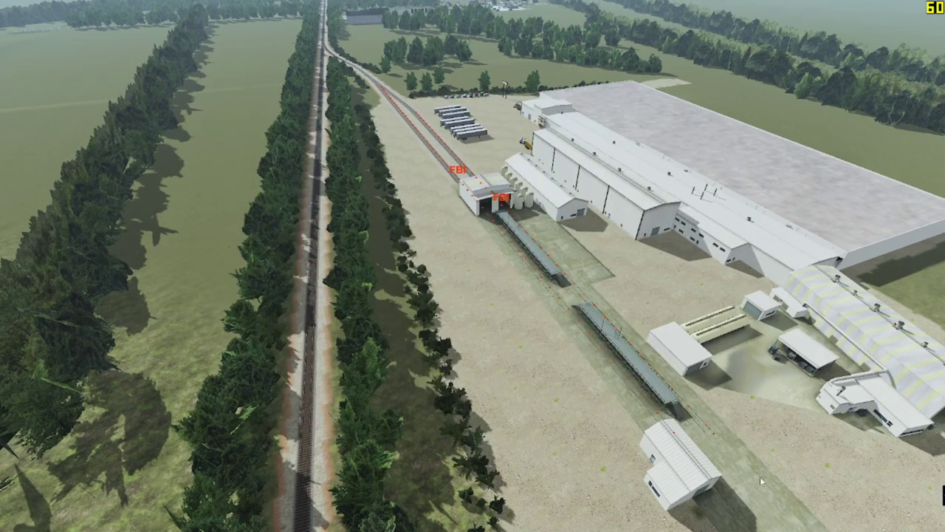
left_click(528, 289)
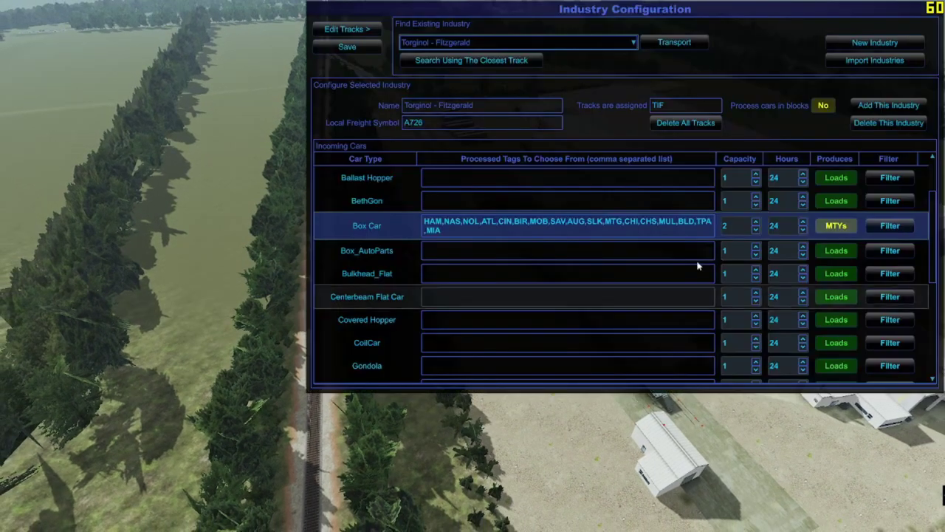
left_click(596, 45)
scroll(573, 132, "down", 10)
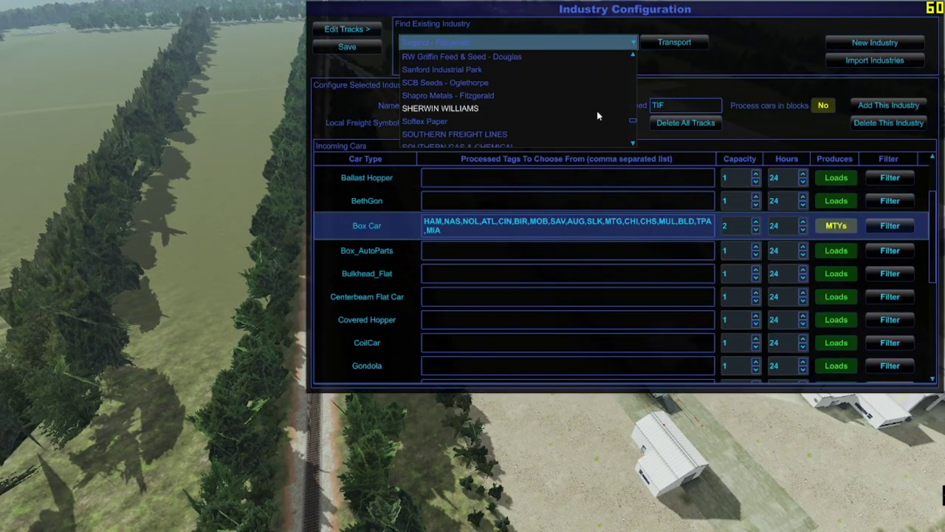
scroll(573, 131, "up", 15)
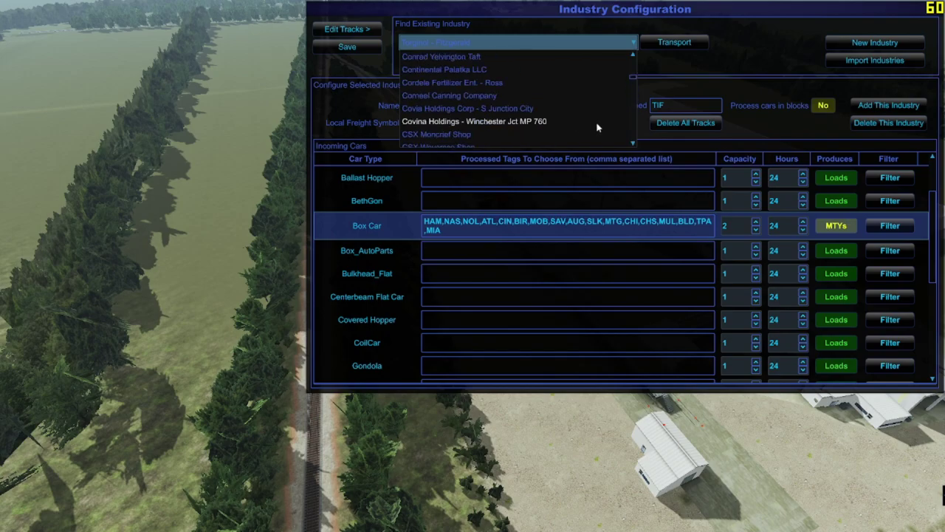
scroll(588, 109, "down", 5)
scroll(588, 108, "up", 4)
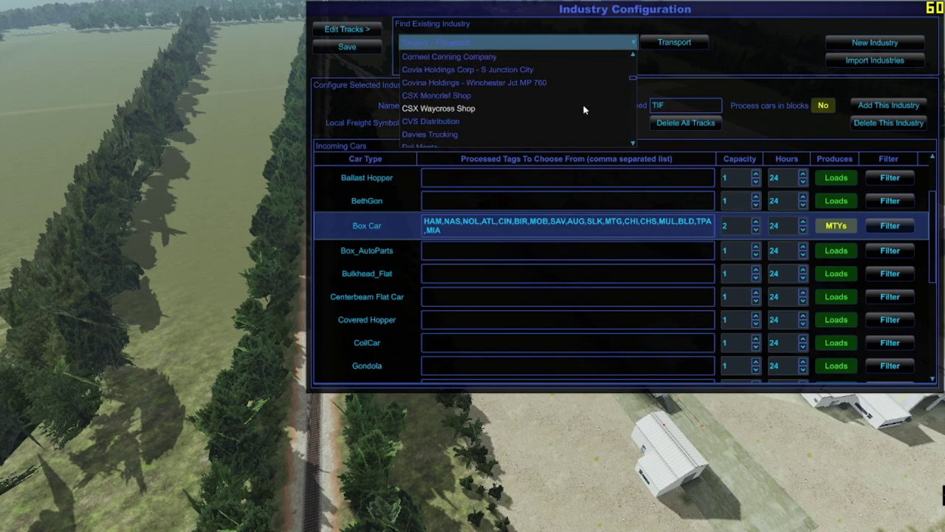
Step: Pick Foamers Beverages Inc - Fitzgerald and bring up its FBI and A726 tracks for editing
scroll(584, 107, "down", 3)
scroll(580, 103, "down", 4)
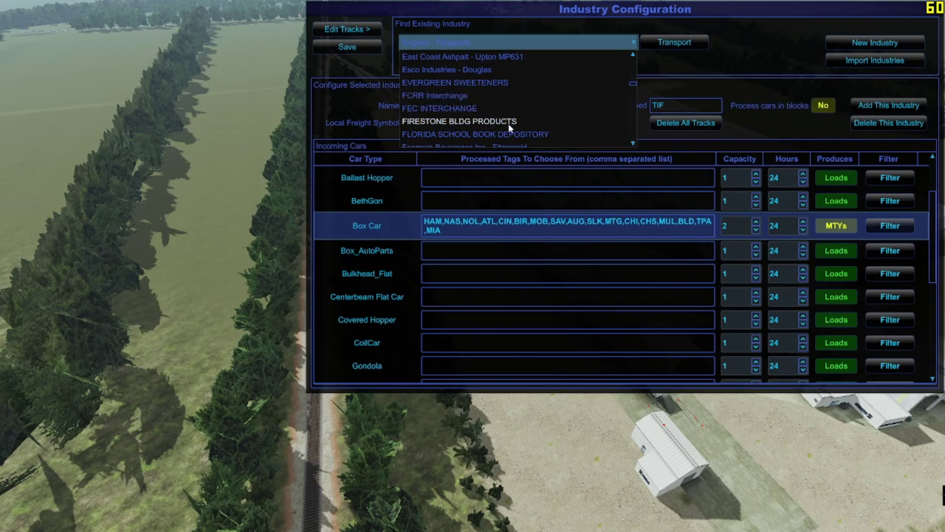
scroll(449, 111, "down", 4)
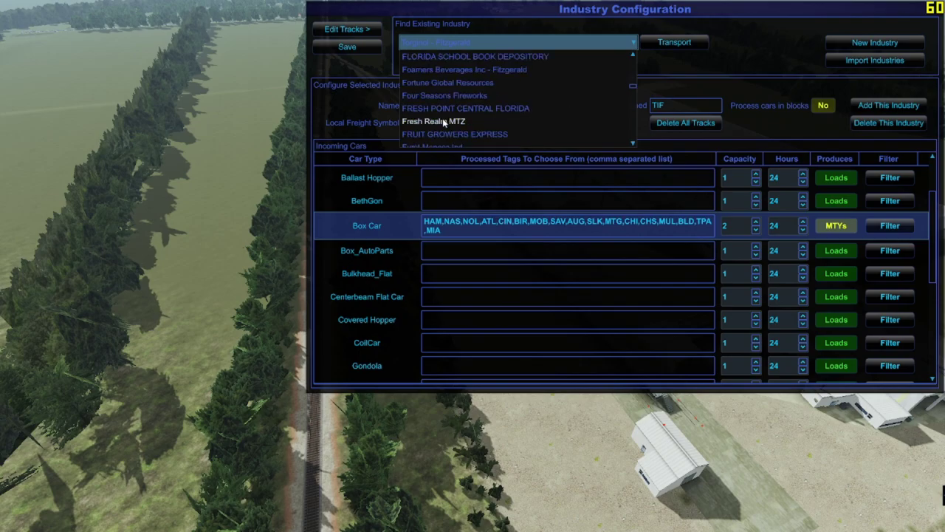
scroll(449, 84, "up", 3)
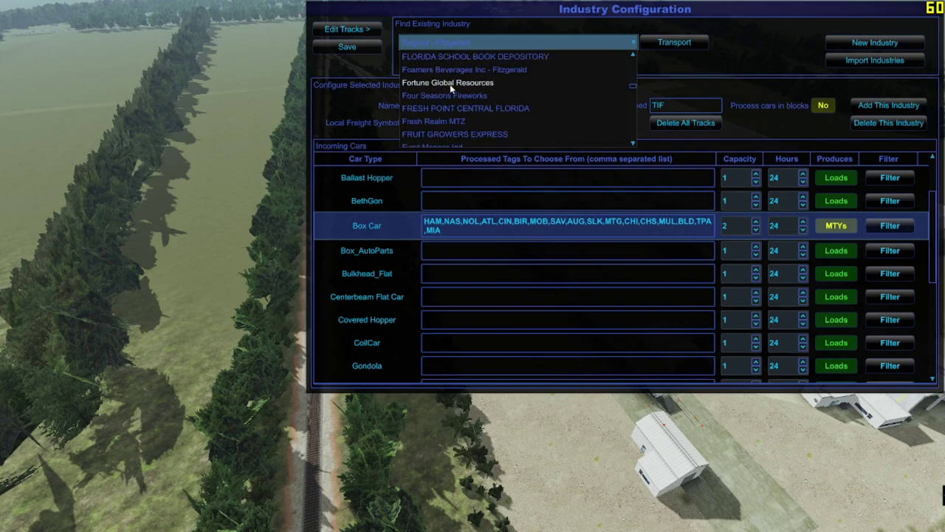
left_click(462, 70)
left_click(344, 29)
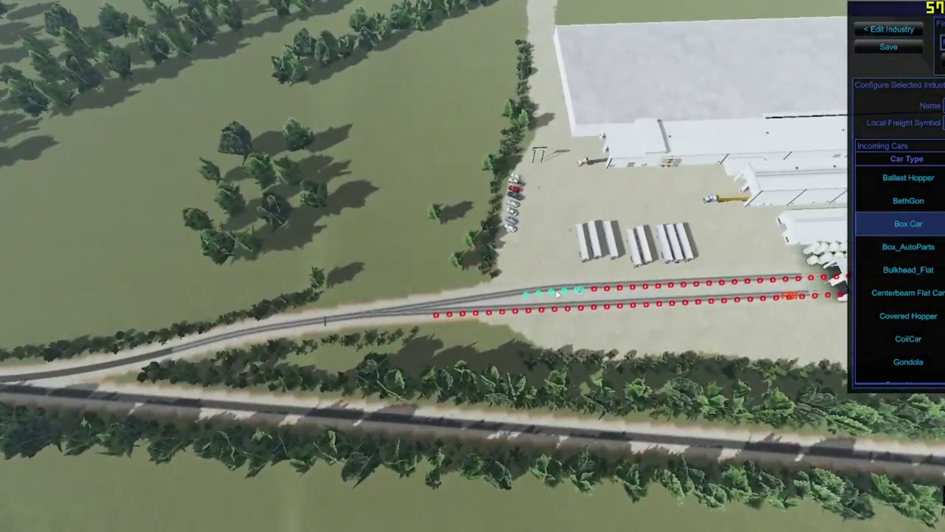
Step: Assign the Foamers upper spur to FBI out to its lower-left end, then return to Edit Industry
left_click_drag(558, 293, 488, 300)
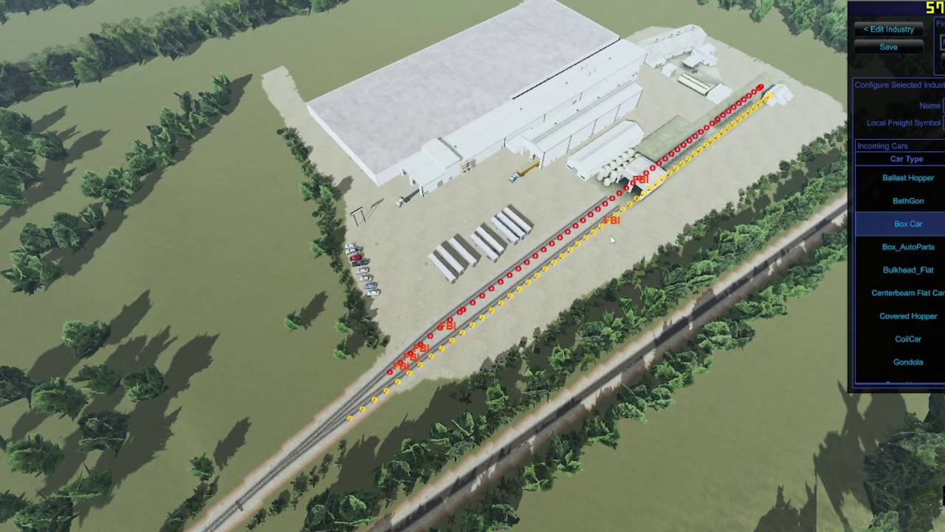
left_click(373, 390)
scroll(530, 306, "up", 5)
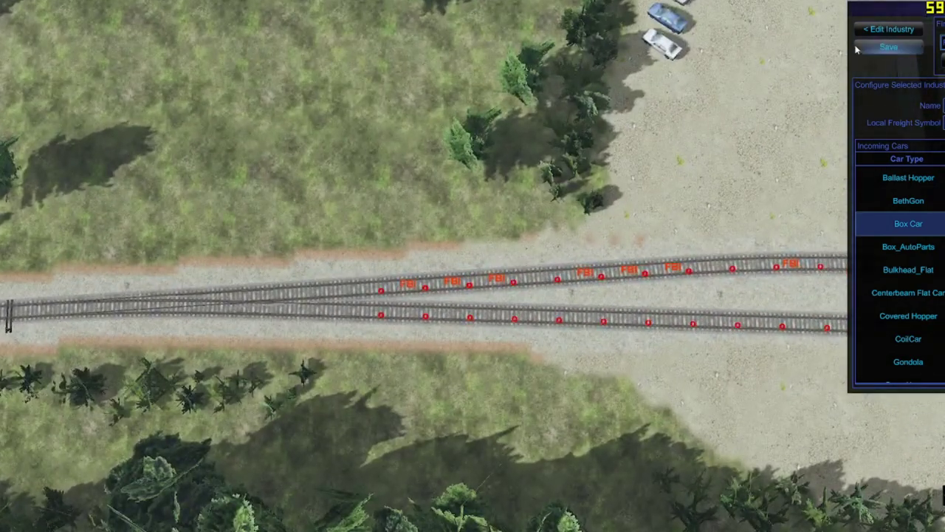
left_click(888, 30)
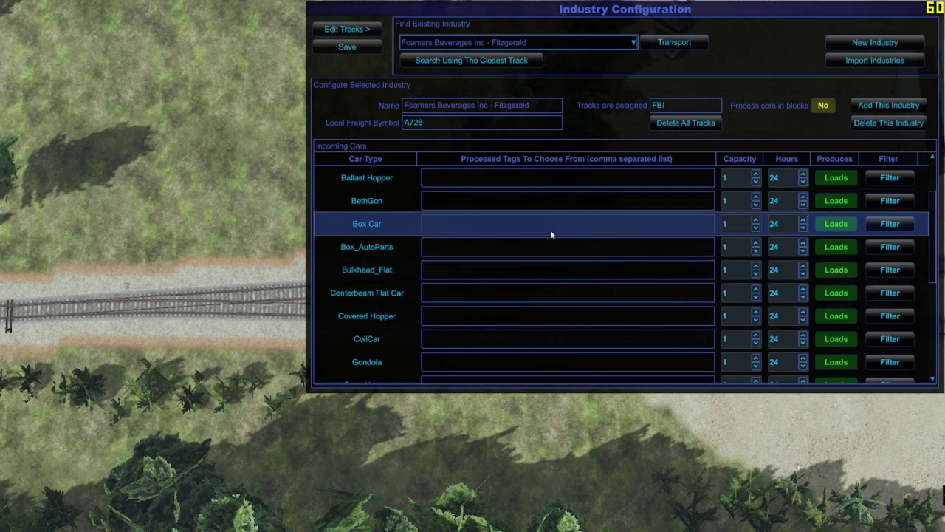
Step: Replace the Tank Car tags CHI,SLK,FTW,KCK with the pasted HAM…MIA list, save, and close
scroll(558, 244, "up", 1)
scroll(563, 277, "down", 6)
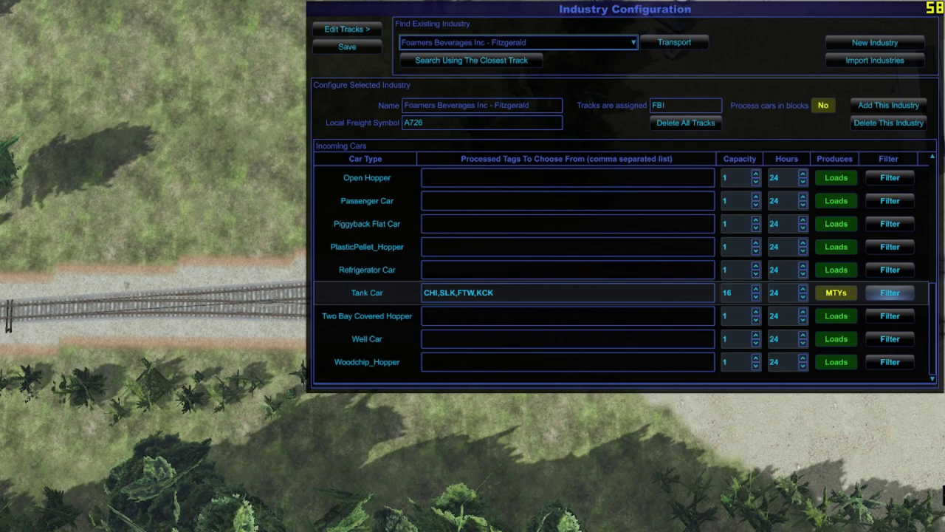
left_click(581, 296)
key("ctrl+a")
type("HAM,NAS,NOL,ATL,CIN,BIR,MOB,SAV,AUG,SLK,MTG,CHI,CHS,MUL,BLD,TPA,MIA")
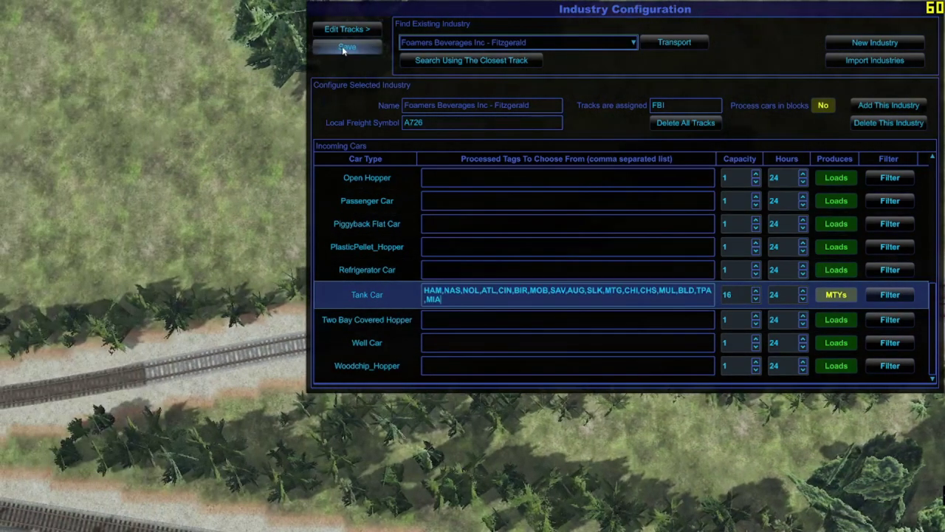
left_click(345, 47)
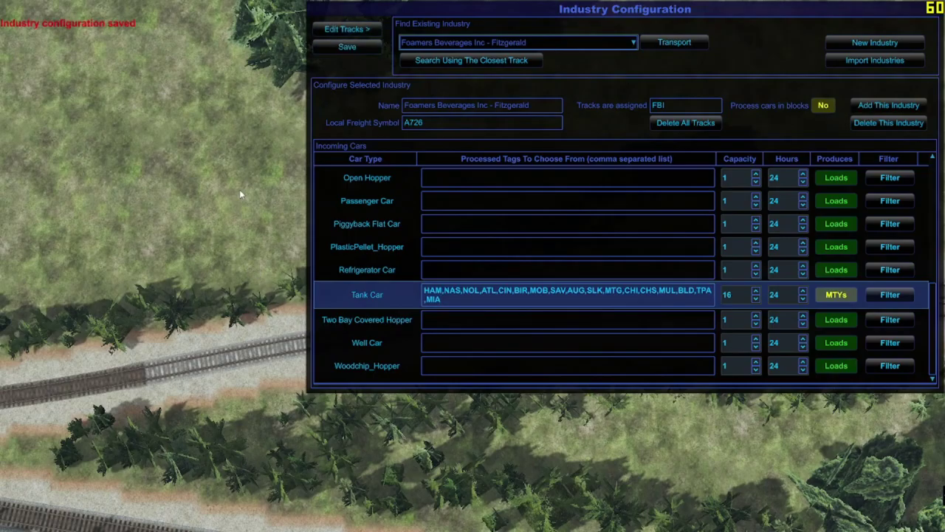
key("Escape")
scroll(238, 180, "down", 10)
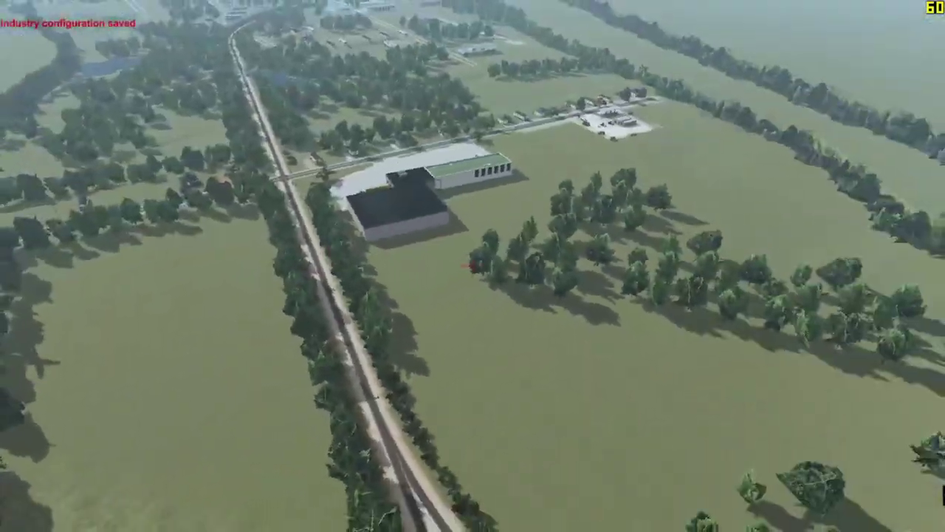
Step: Fly the camera over Fitzgerald toward the grain elevator and OSS stockpile yard, then switch to the spreadsheet
key("w")
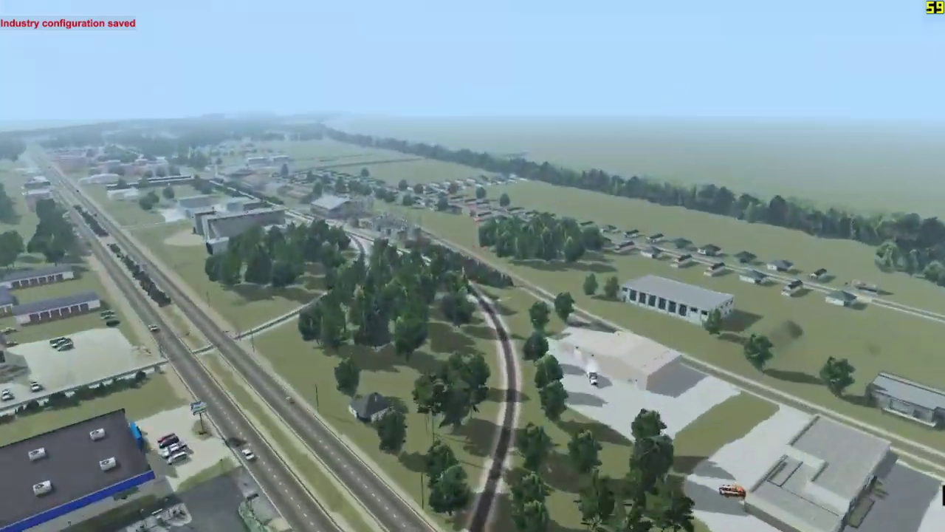
key("w")
scroll(472, 265, "down", 5)
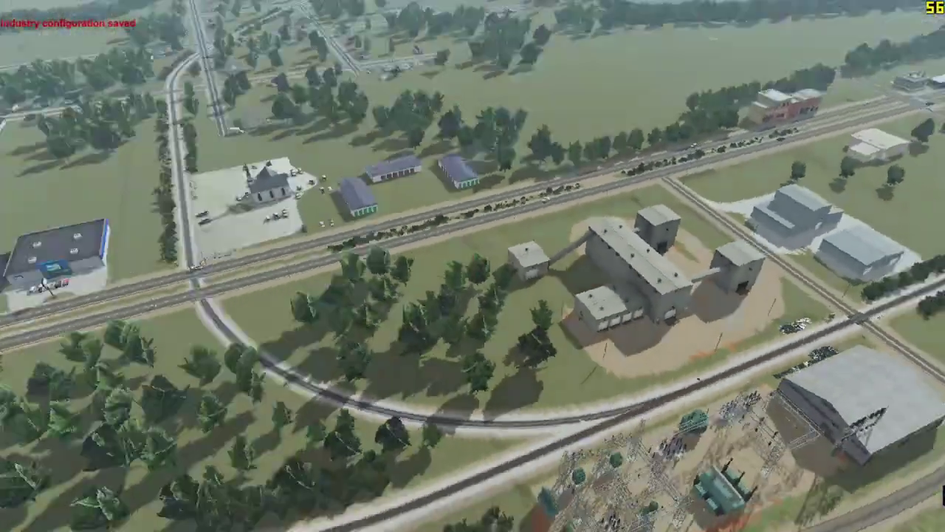
scroll(472, 266, "down", 10)
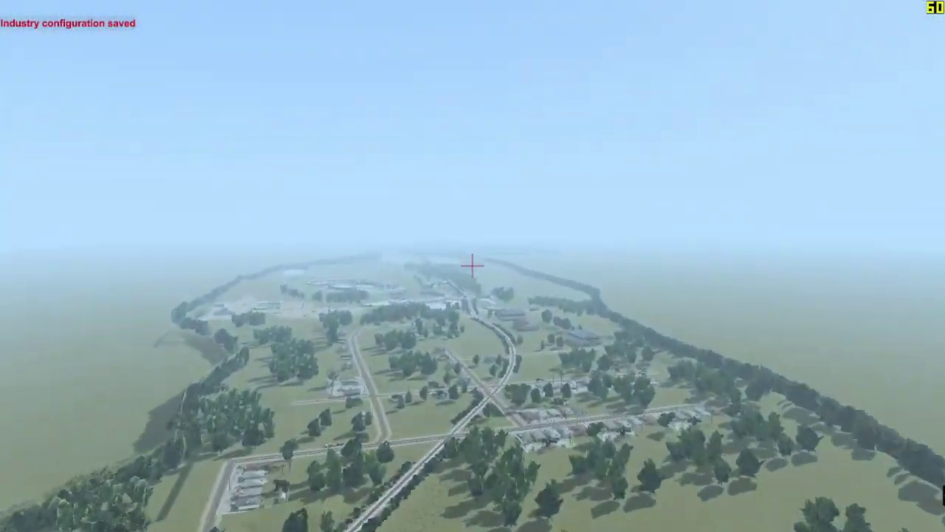
scroll(472, 264, "up", 10)
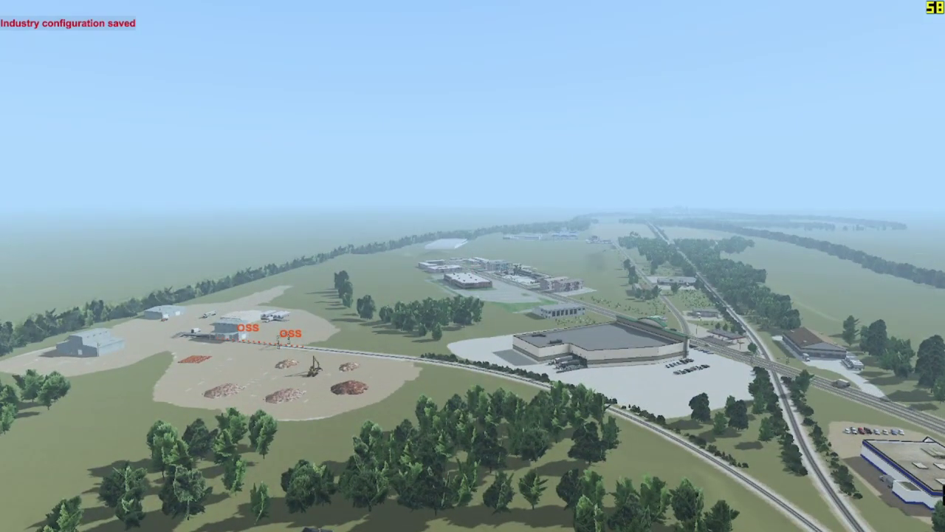
key("alt+Tab")
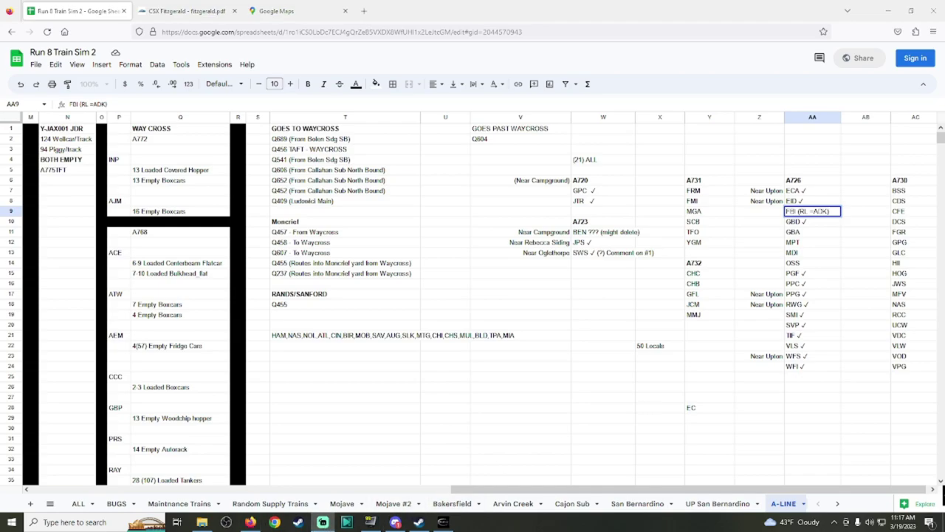
Step: Review page 4 of the CSX Fitzgerald track PDF, then go back to Run8's aerial view of OSS
left_click(190, 7)
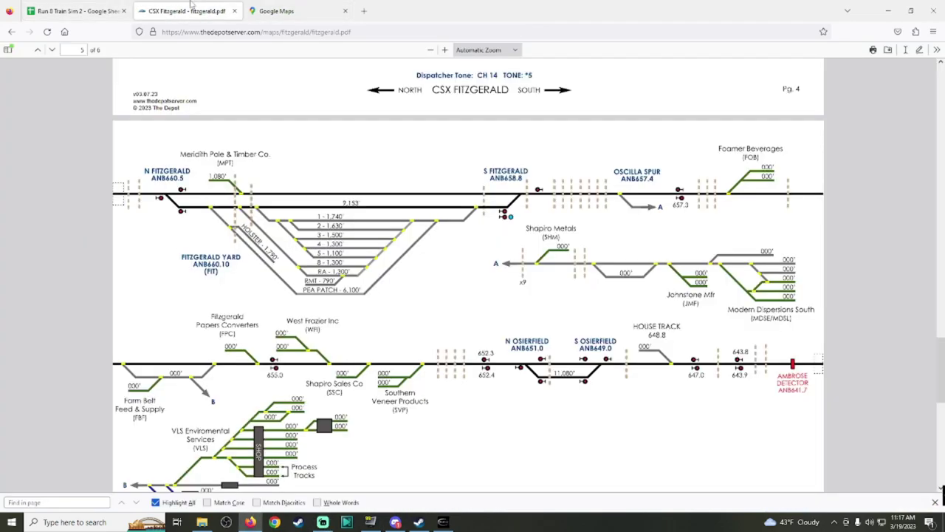
scroll(435, 367, "down", 3)
scroll(436, 367, "up", 4)
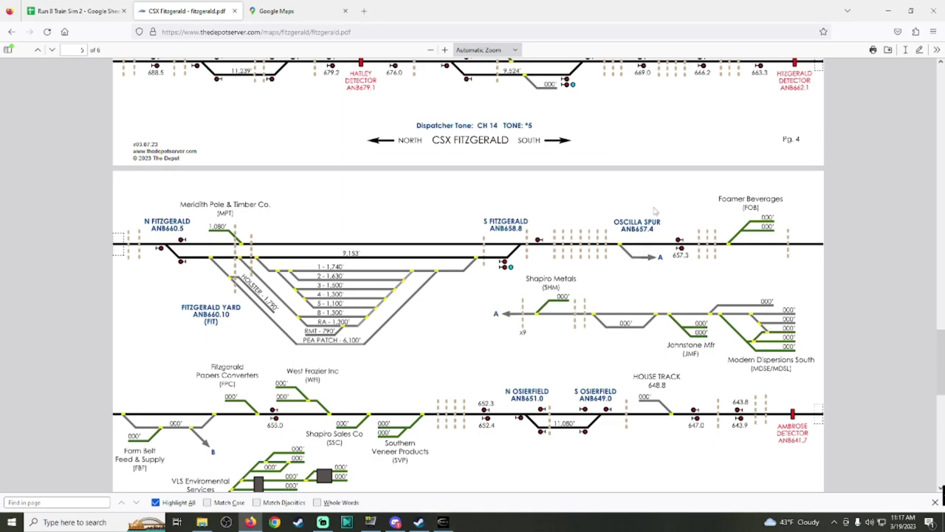
left_click(419, 522)
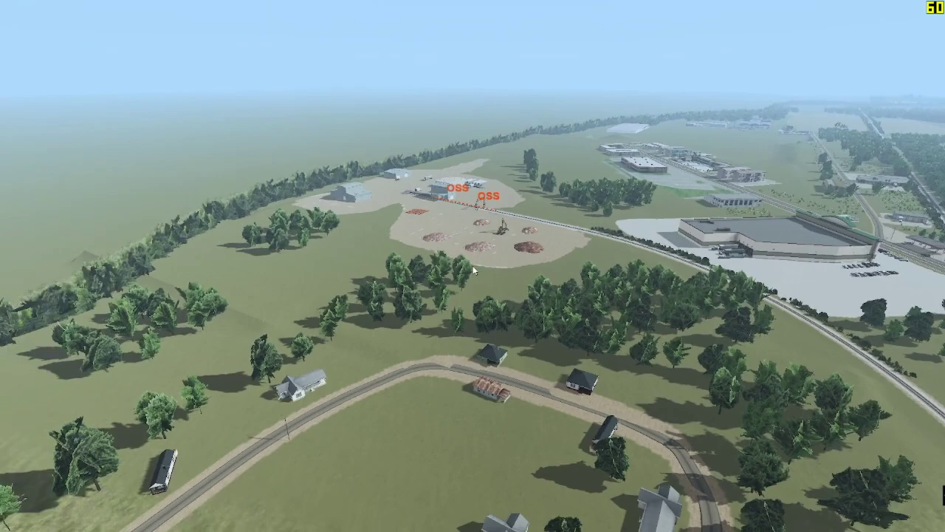
Step: Check Omni Source Southeast's incoming Gondola settings in the Industry List, then reopen Industry Configuration
key("ctrl+i")
scroll(491, 269, "down", 8)
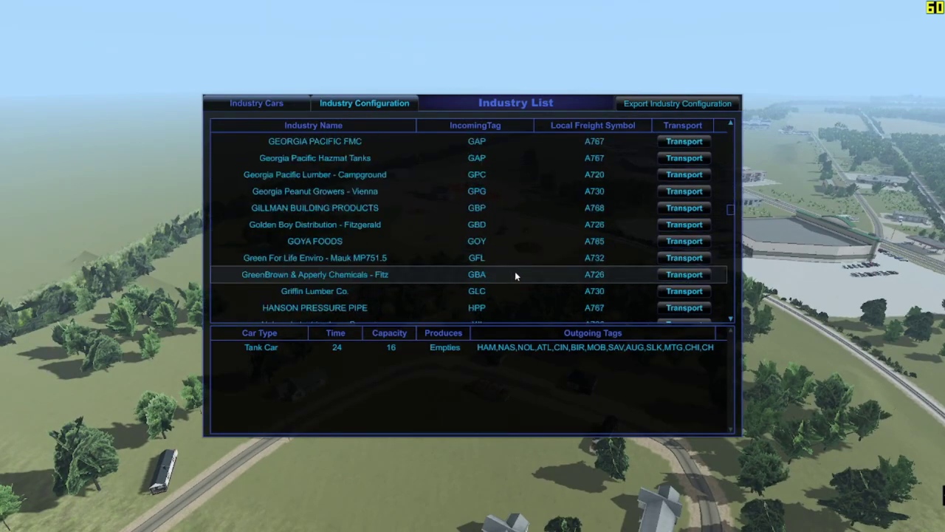
scroll(545, 260, "down", 10)
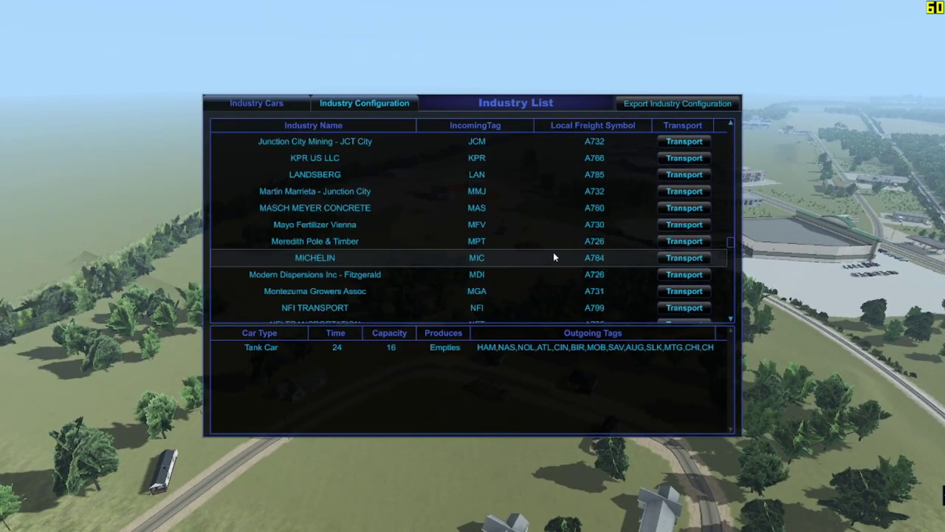
scroll(552, 231, "up", 1)
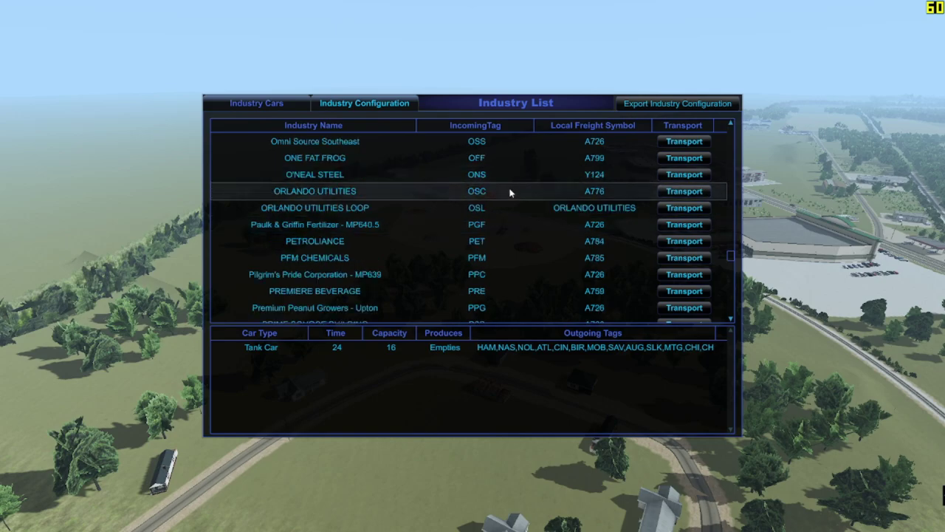
left_click(520, 140)
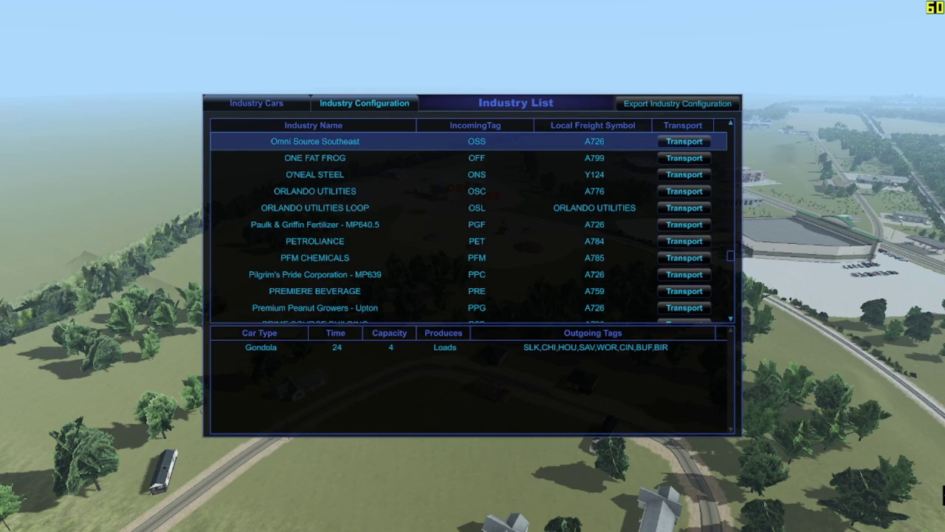
key("Escape")
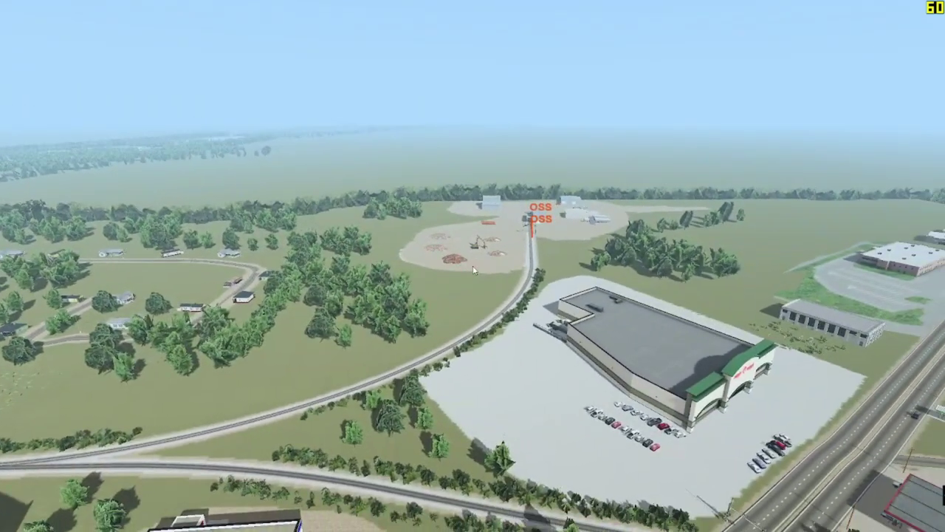
left_click(474, 270)
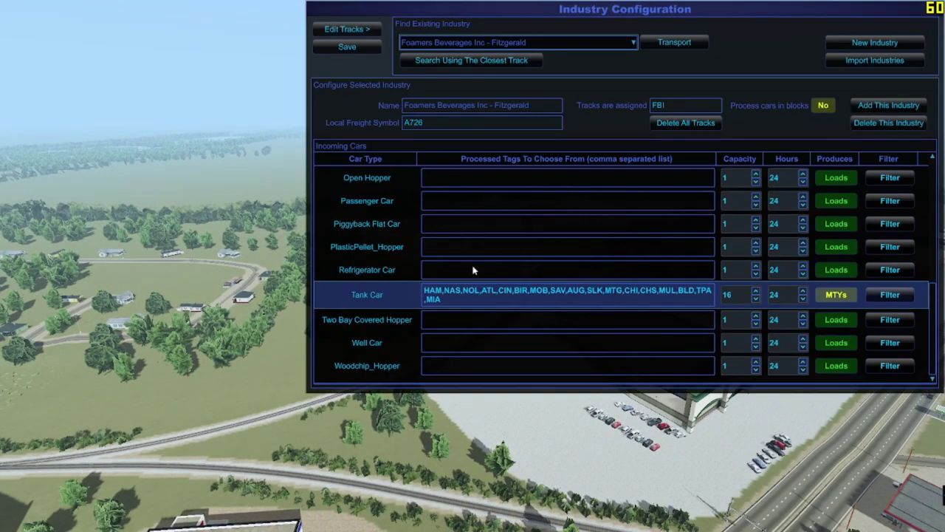
Step: Load Omni Source Southeast, cross-check the track PDF, and display its OSS car spots for editing
left_click(510, 45)
scroll(521, 111, "down", 10)
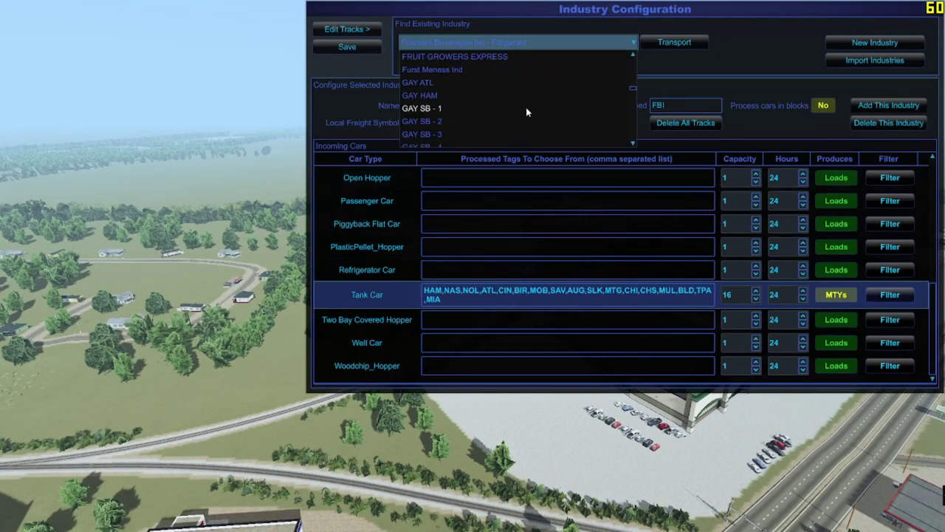
scroll(515, 119, "down", 15)
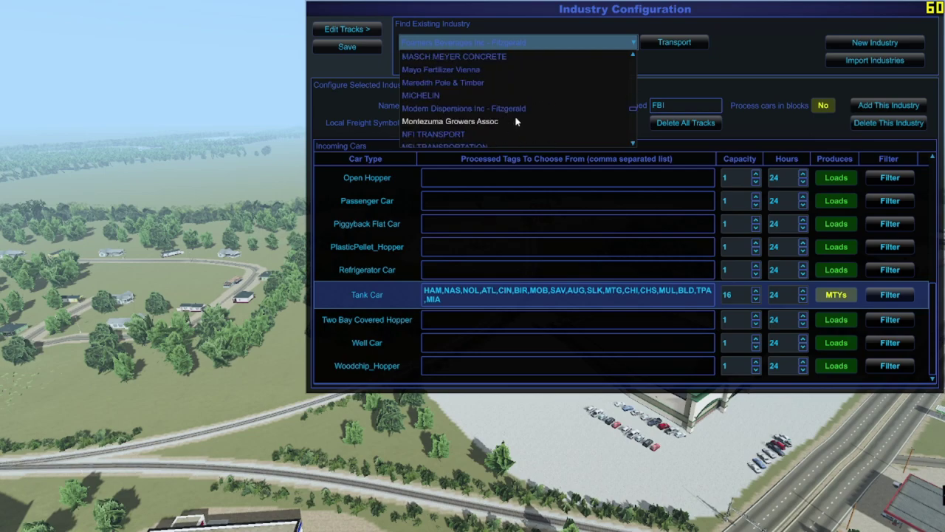
left_click(447, 83)
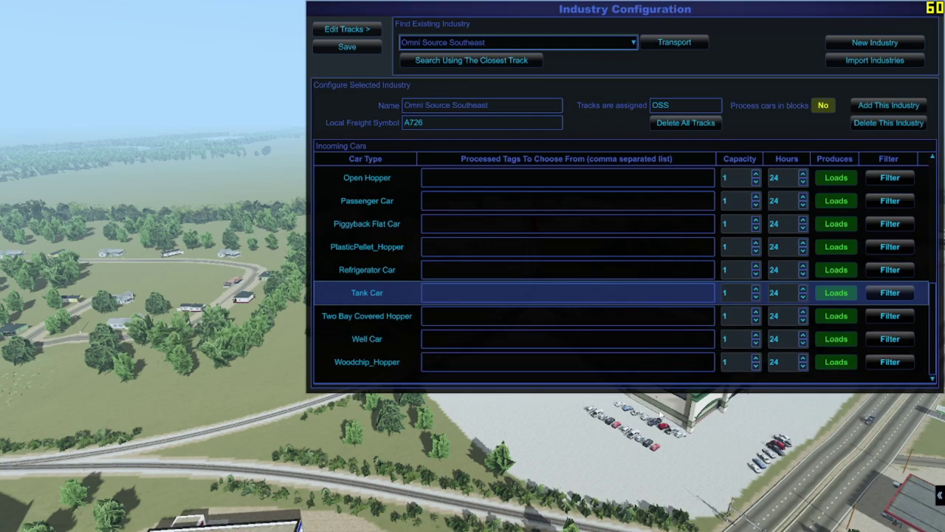
key("alt+Tab")
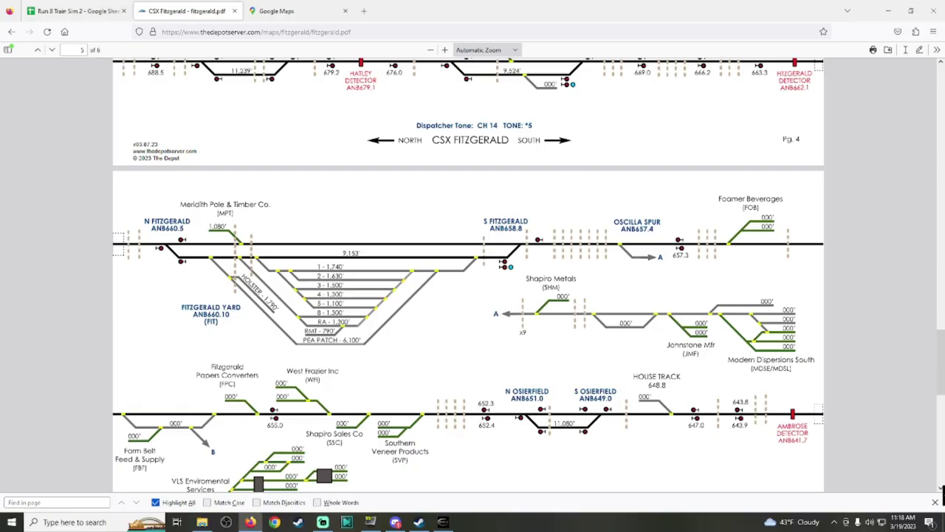
scroll(513, 331, "up", 3)
scroll(513, 331, "down", 3)
left_click(443, 523)
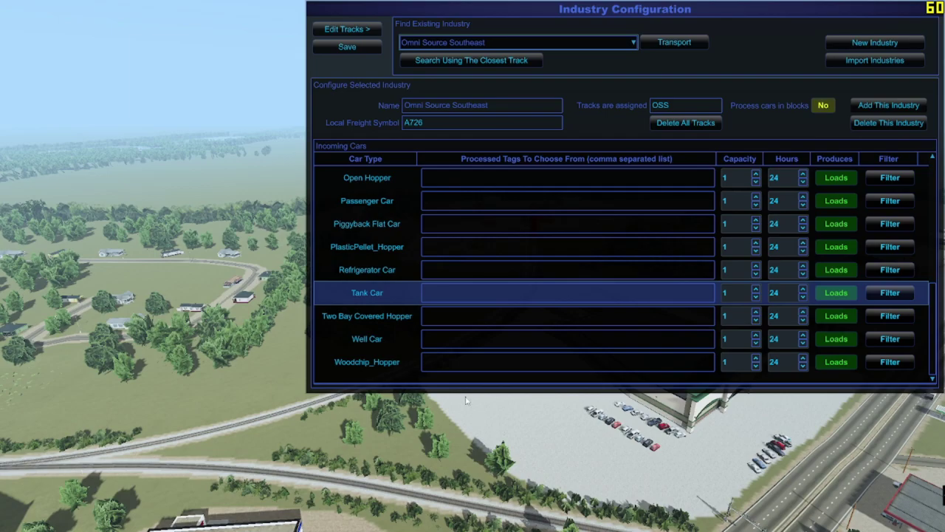
left_click(346, 29)
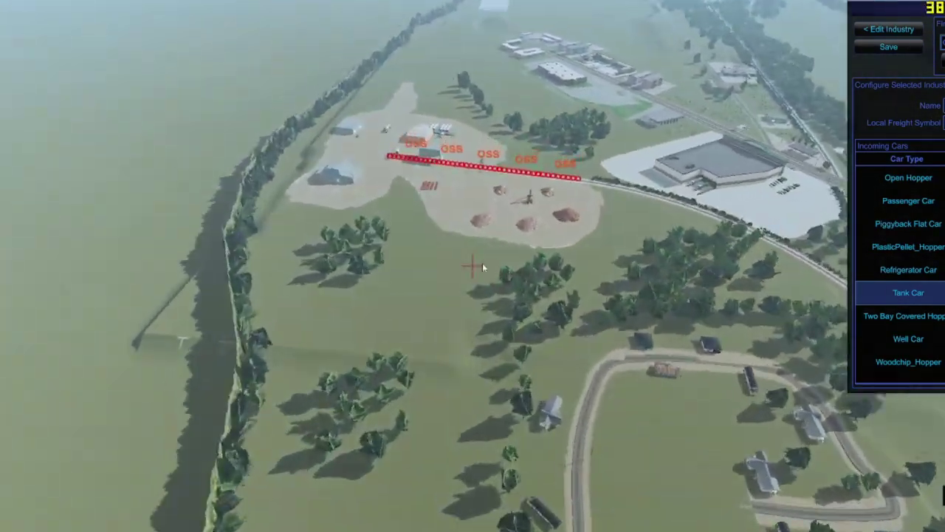
Step: Paste the HAM…MIA tag list into Omni Source Southeast's Gondola tags and save the configuration
left_click(881, 31)
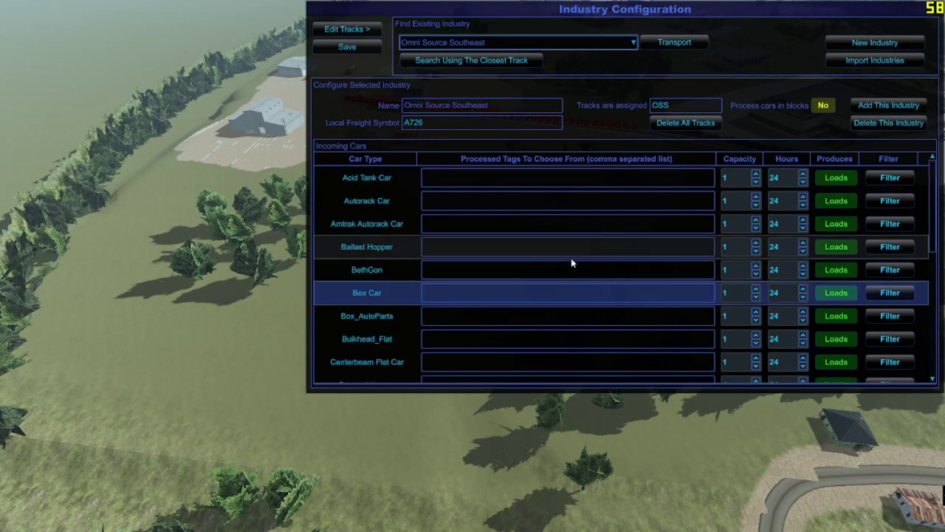
scroll(571, 263, "down", 3)
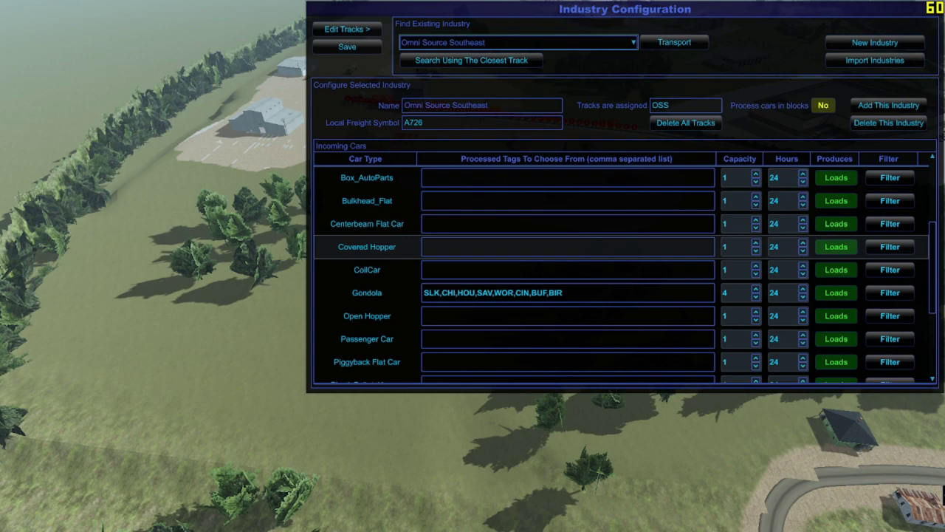
left_click(605, 296)
type("HAM,NAS,NOL,ATL,CIN,BIR,MOB,SAV,AUG,SLK,MTG,CHI,CHS,MUL,BLD,TPA,MIA")
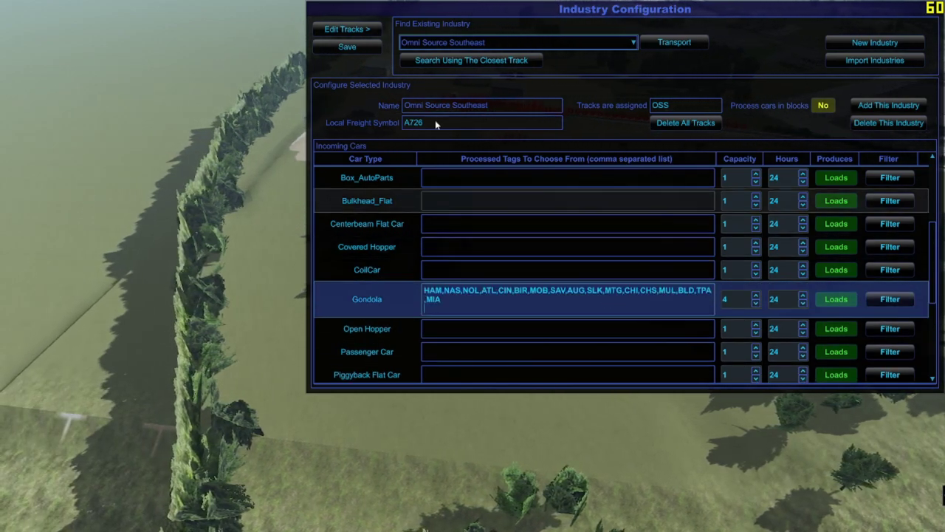
left_click(341, 48)
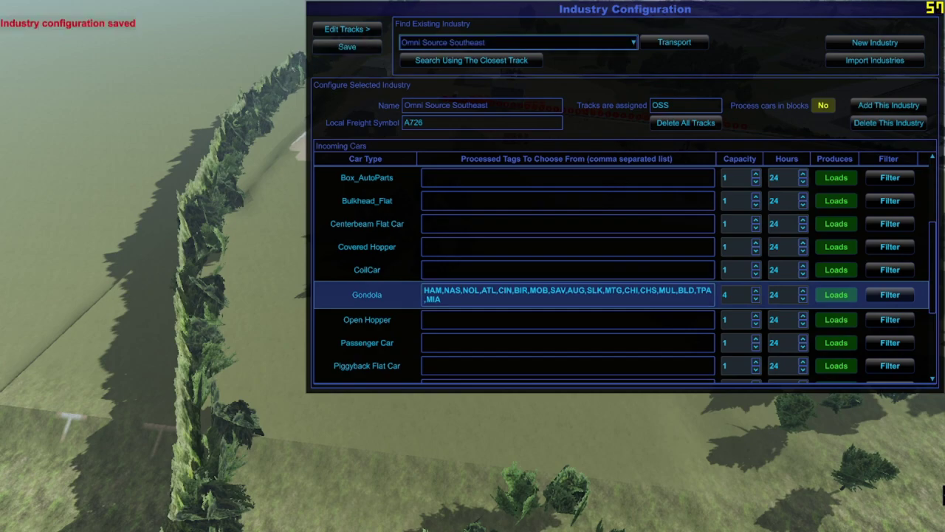
key("alt+Tab")
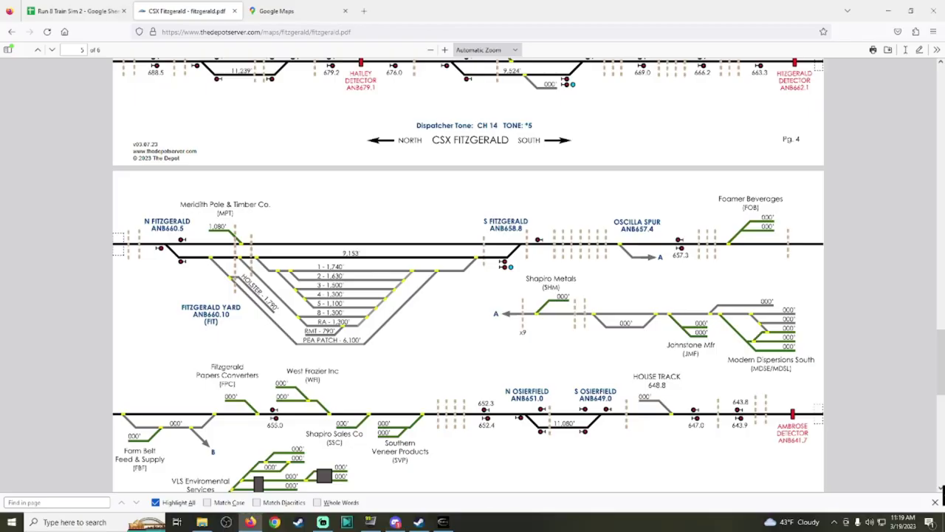
Step: Add check marks after FBI in AA9 and OSS in AA14 of the A-LINE sheet
left_click(74, 10)
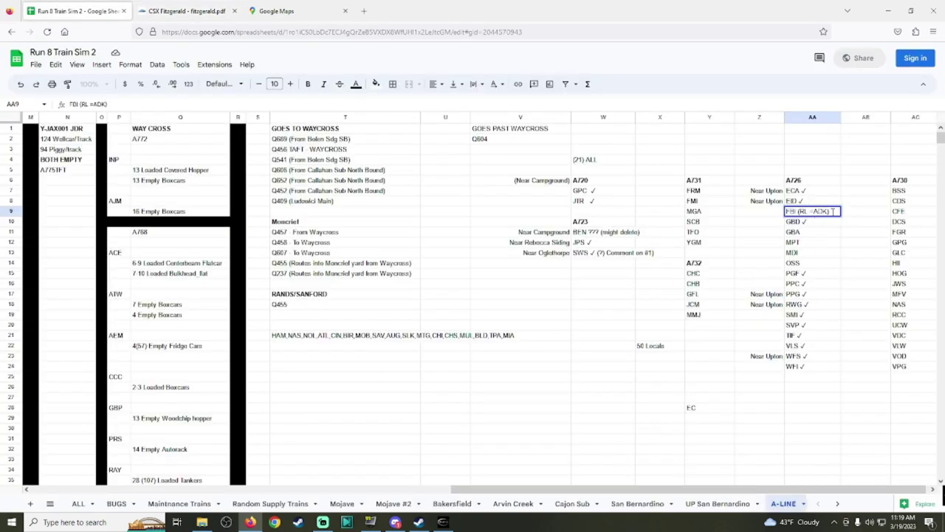
type("✓")
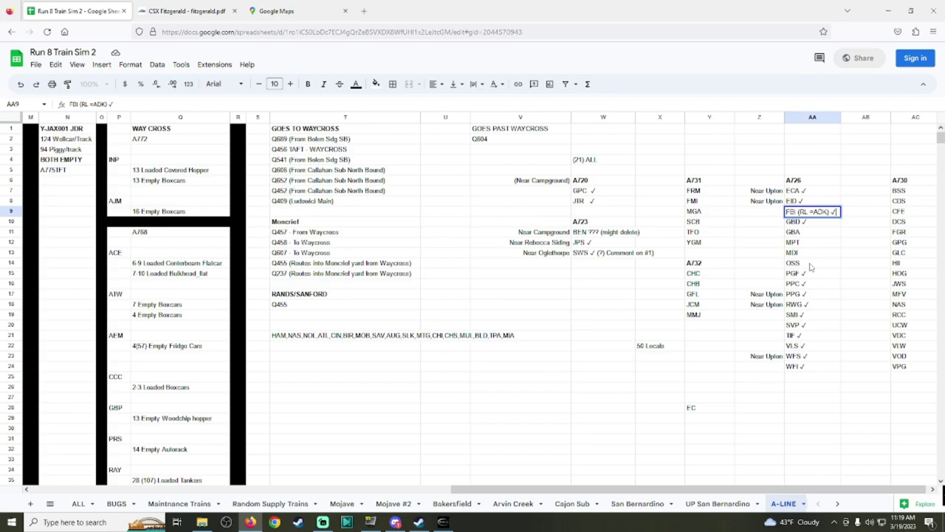
double_click(809, 263)
type("✓")
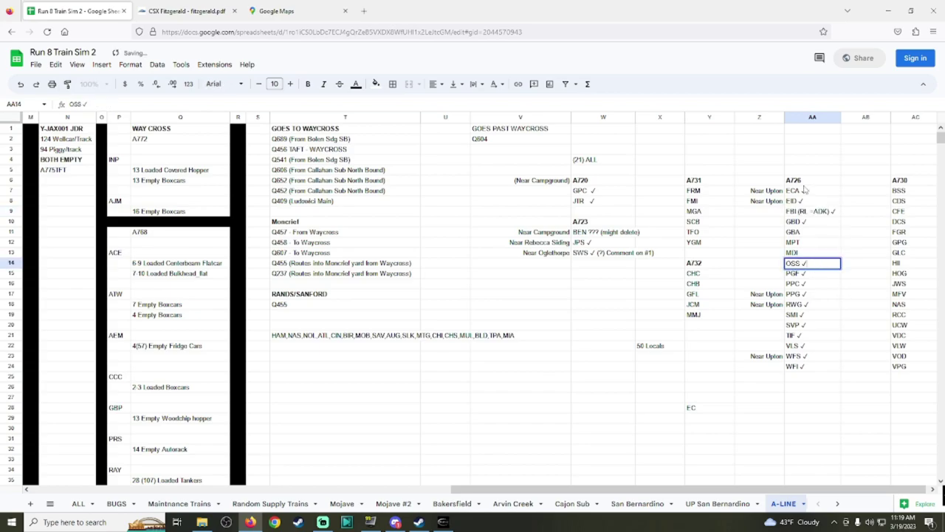
key("shift+Return")
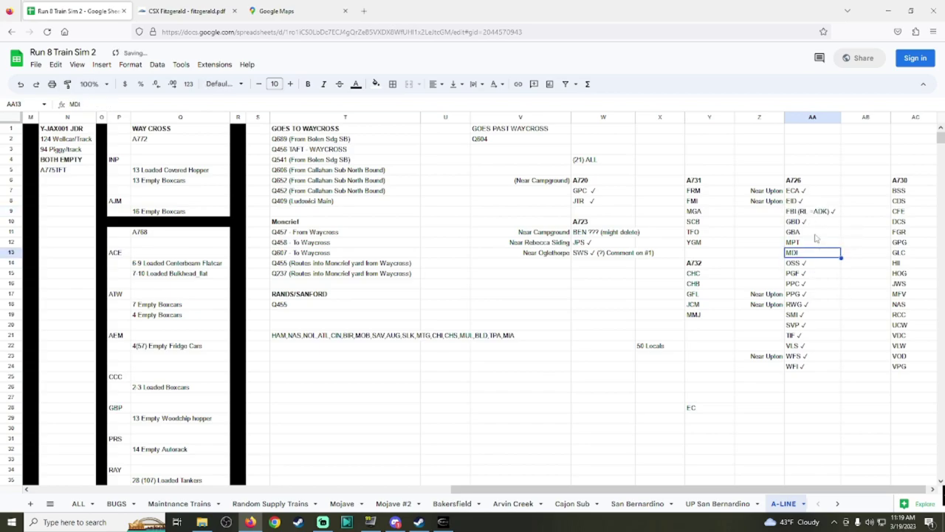
left_click(815, 236, "shift")
key("shift+Return")
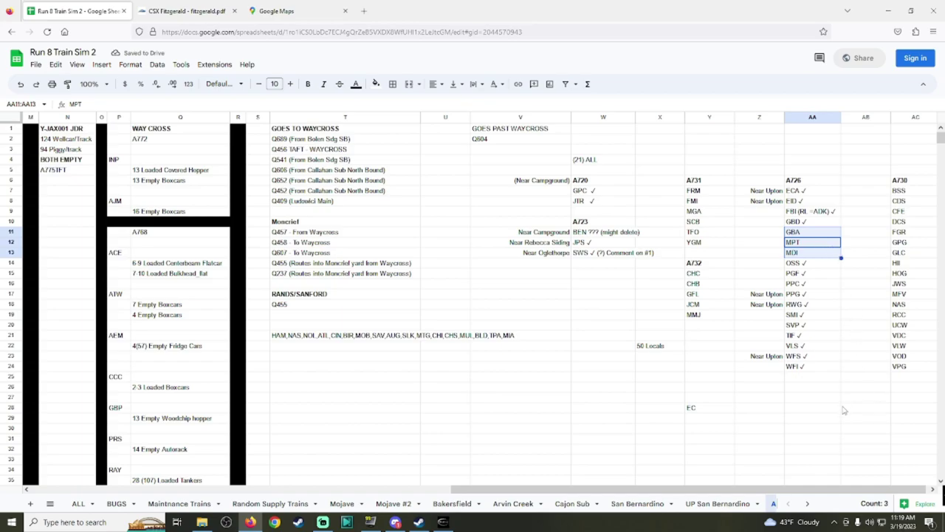
left_click(821, 389)
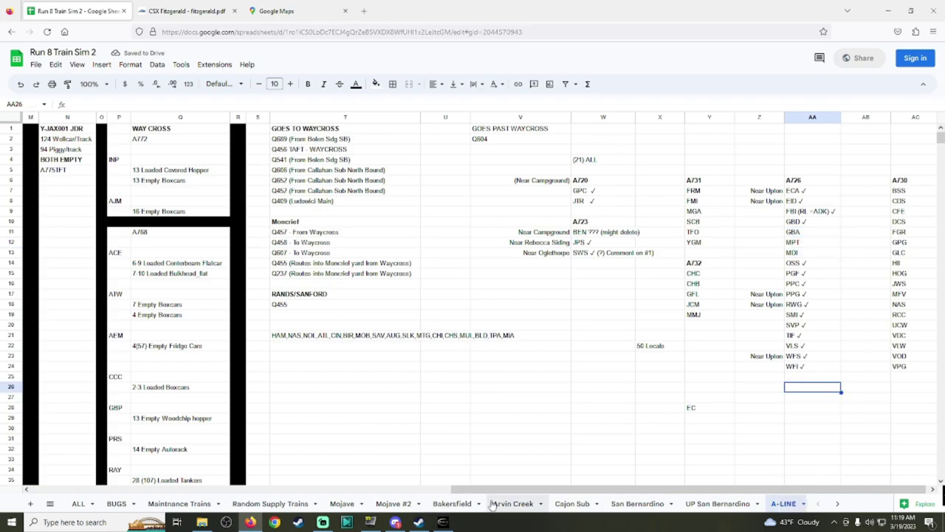
left_click_drag(559, 489, 573, 490)
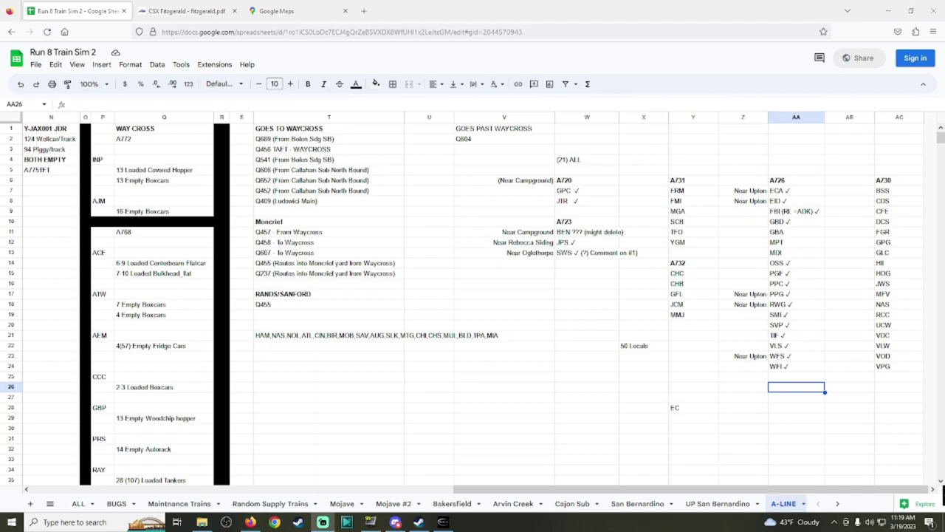
left_click(179, 9)
Step: Save and close the industry configuration, then survey the yard and compare it with the track PDF
left_click(443, 521)
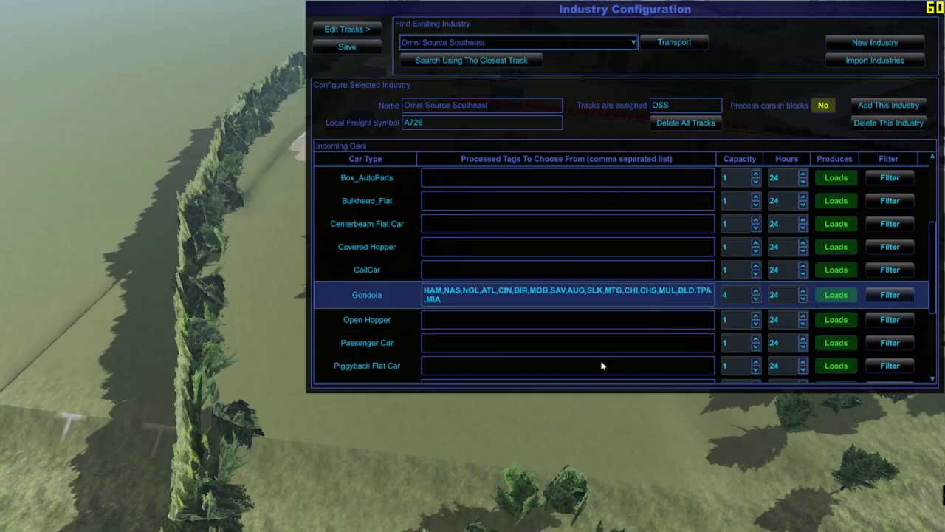
left_click(347, 46)
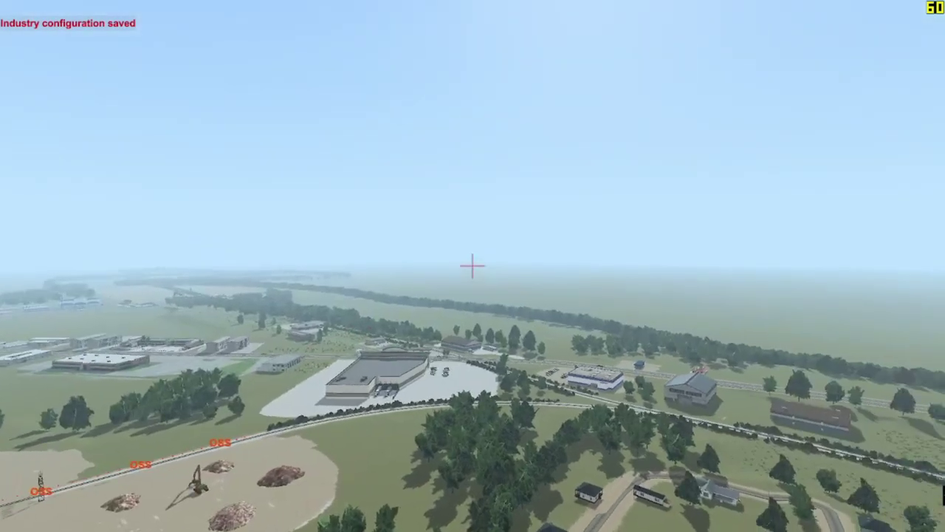
key("Up")
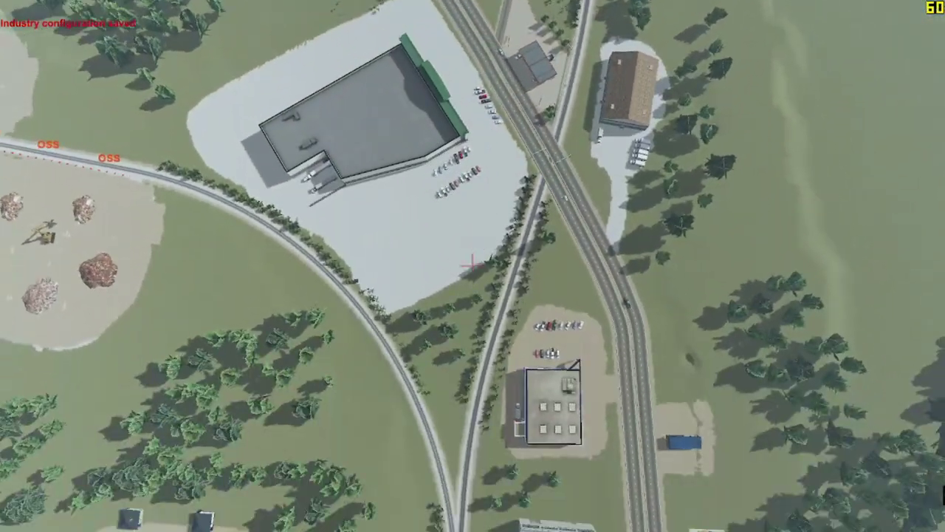
key("Up")
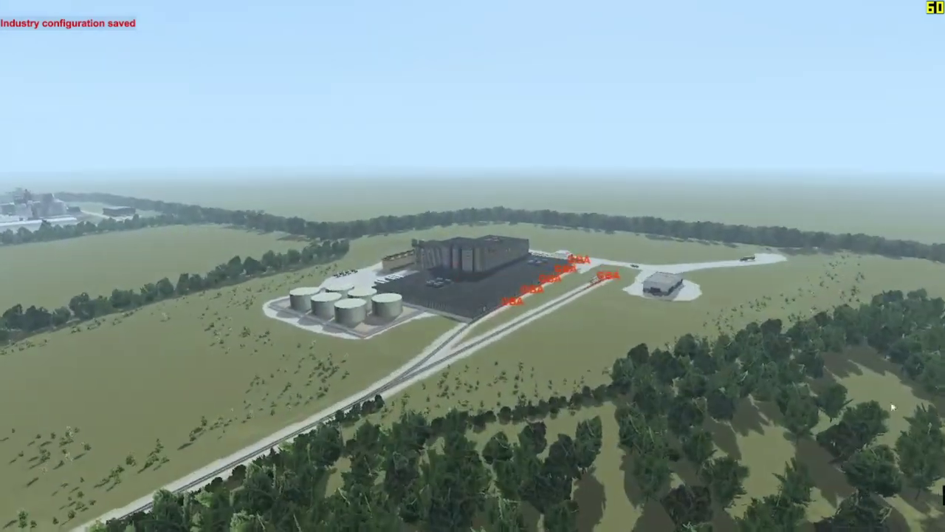
key("alt+Tab")
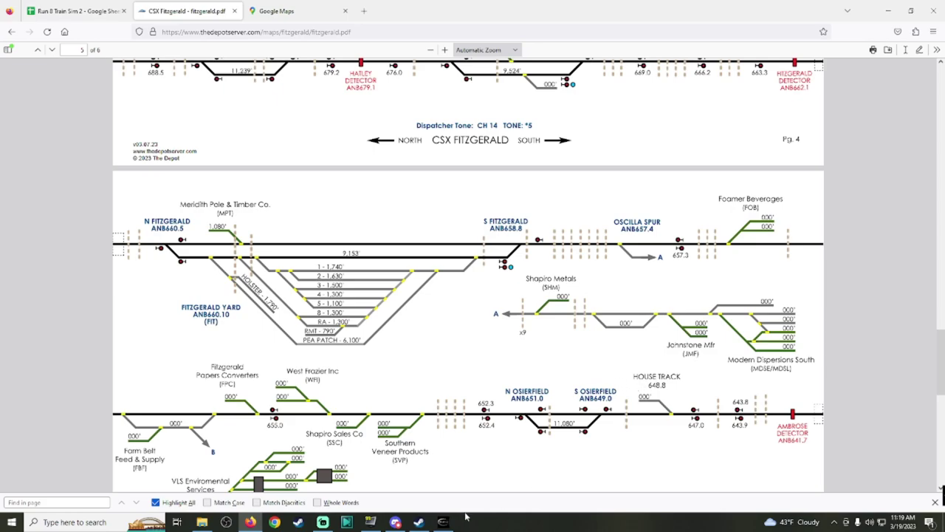
left_click(443, 522)
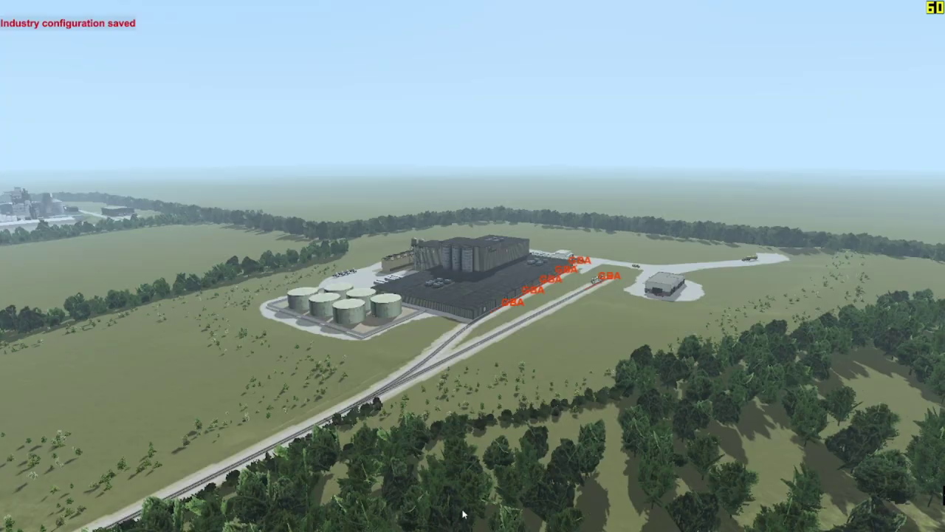
Step: Show GreenBrown & Apperly Chemicals - Fitz's Tank Car and Box Car details in the Industry List
key("ctrl+i")
scroll(498, 297, "up", 3)
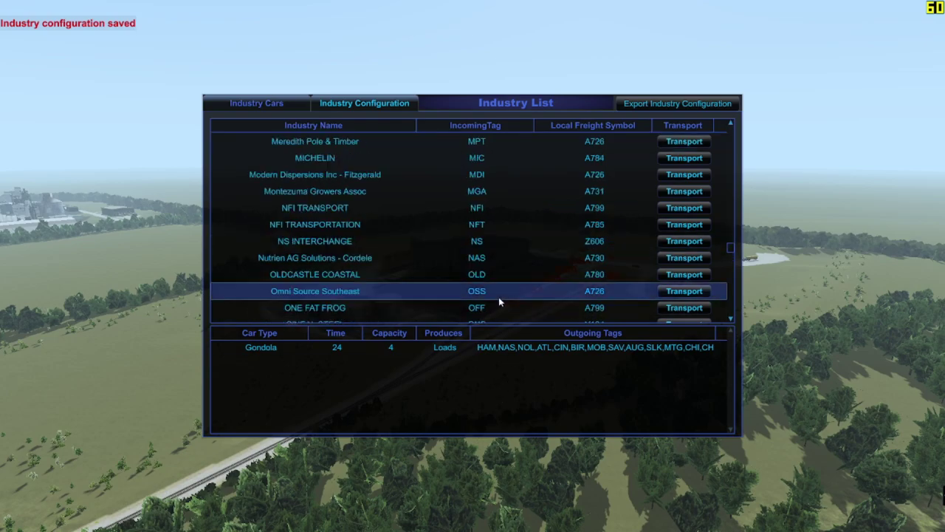
scroll(522, 278, "up", 3)
scroll(520, 278, "up", 10)
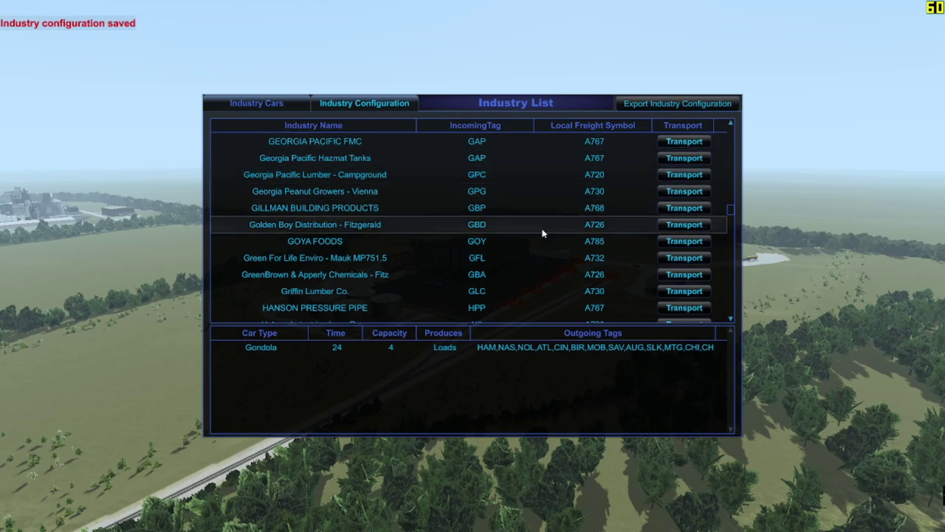
left_click(525, 275)
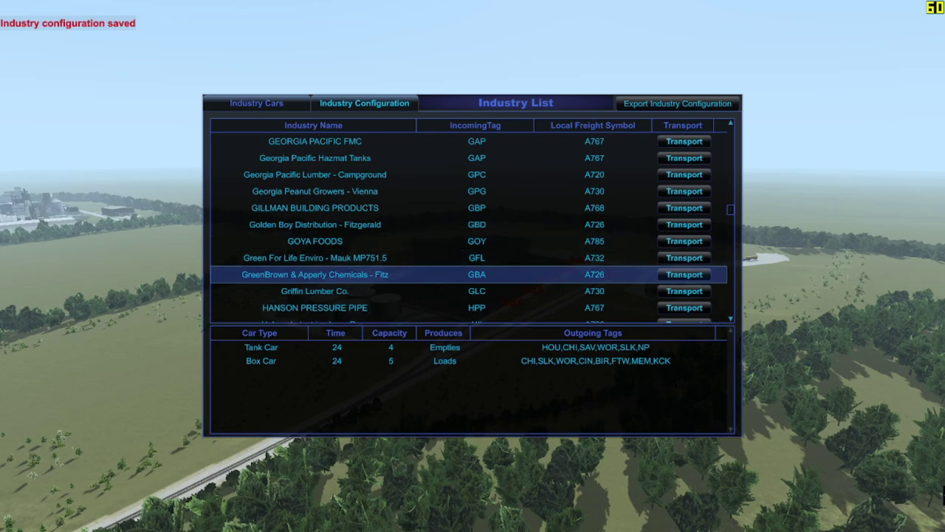
Step: Bring up Google Maps in satellite view and pan out over the wider Fitzgerald area
key("alt+Tab")
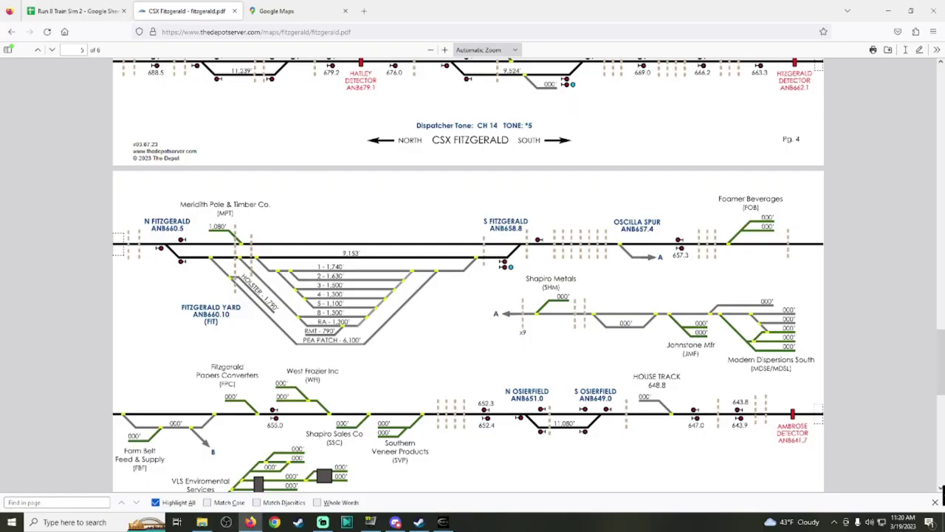
scroll(384, 466, "down", 1)
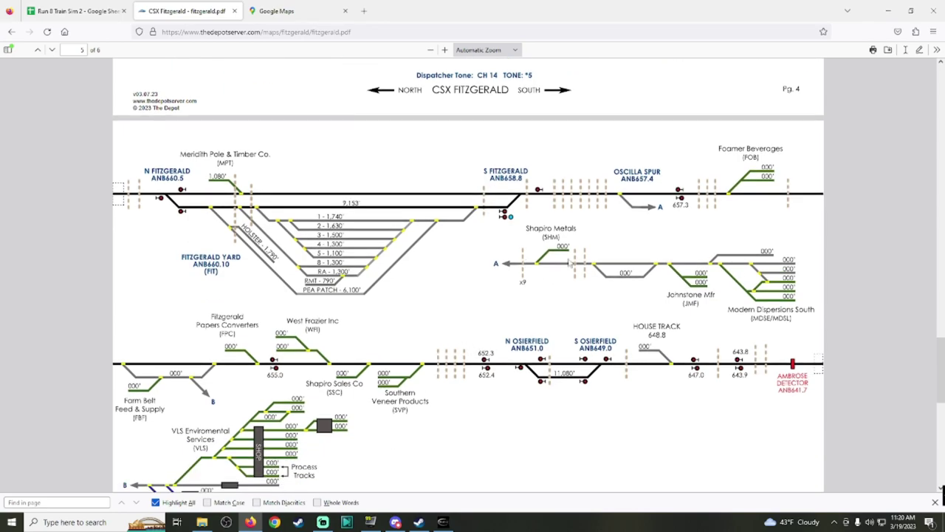
left_click(263, 9)
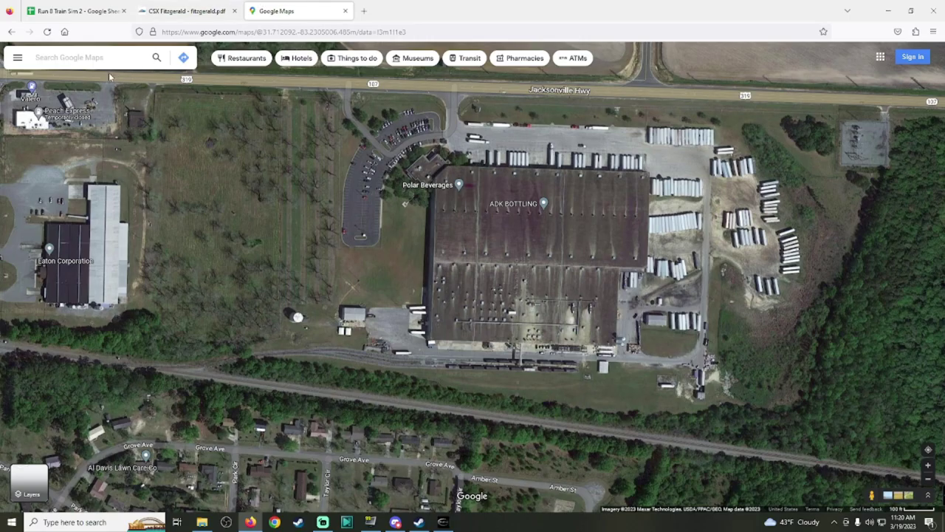
left_click(74, 58)
scroll(343, 152, "down", 3)
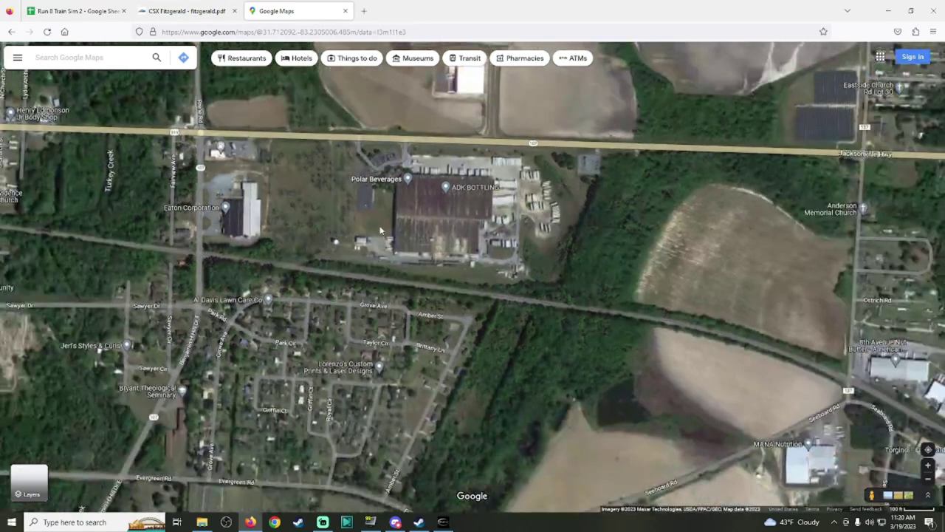
left_click_drag(289, 190, 639, 303)
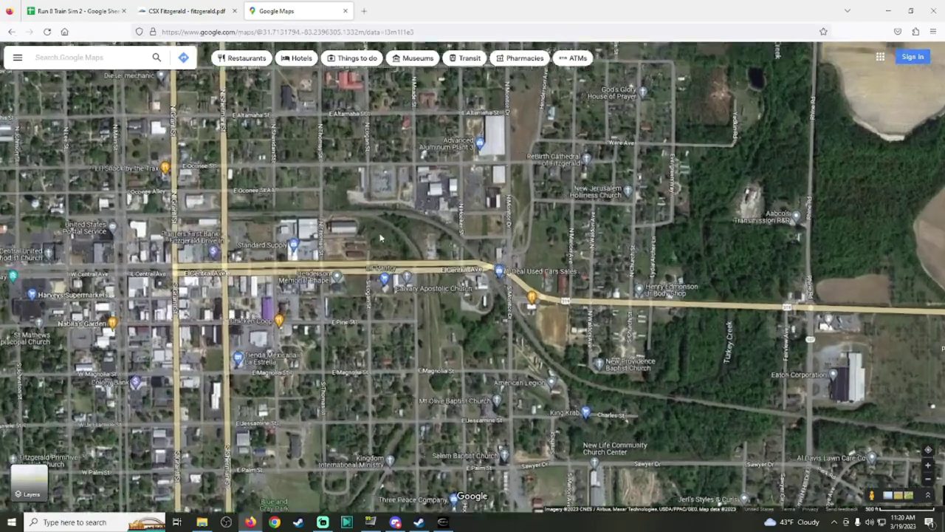
scroll(370, 200, "up", 3)
Step: Follow the rail line south past E Jessamine St and E Cypress St to E Roanoke Dr
left_click_drag(370, 200, 588, 102)
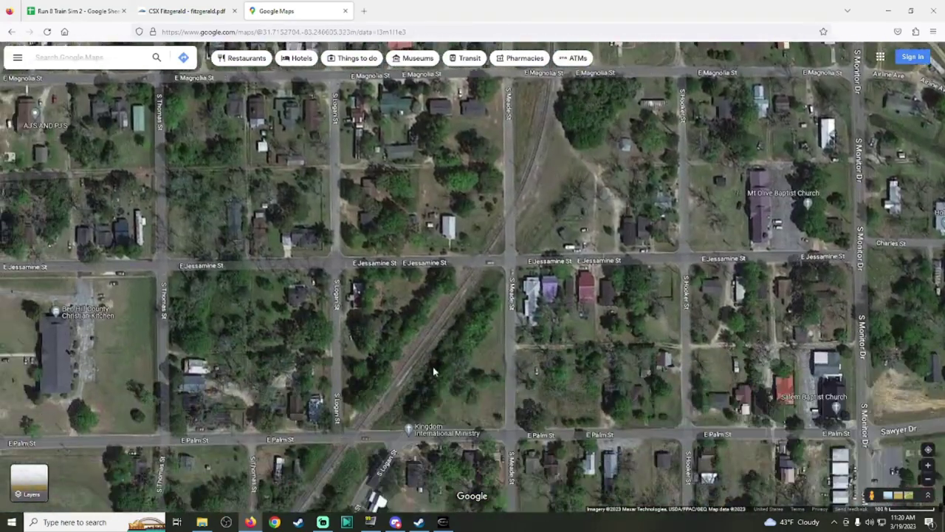
scroll(489, 206, "up", 5)
scroll(461, 331, "down", 2)
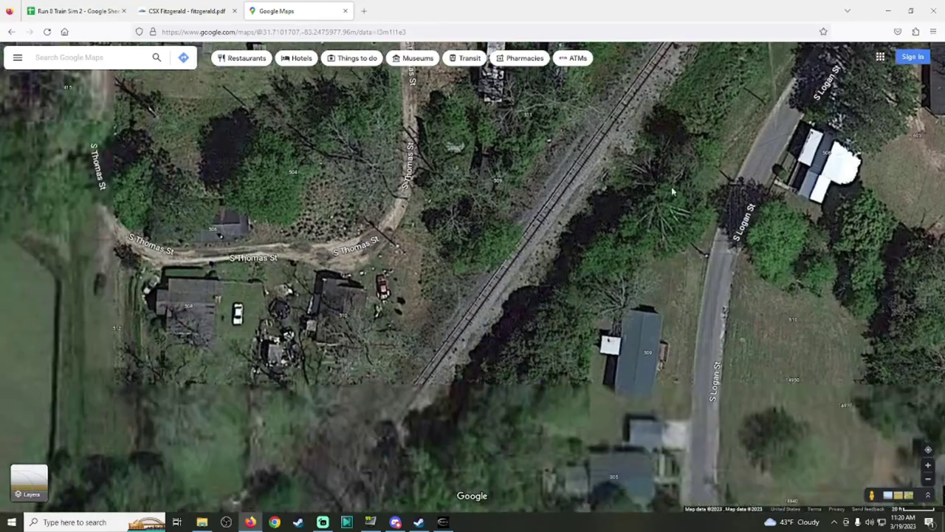
left_click_drag(671, 186, 672, 139)
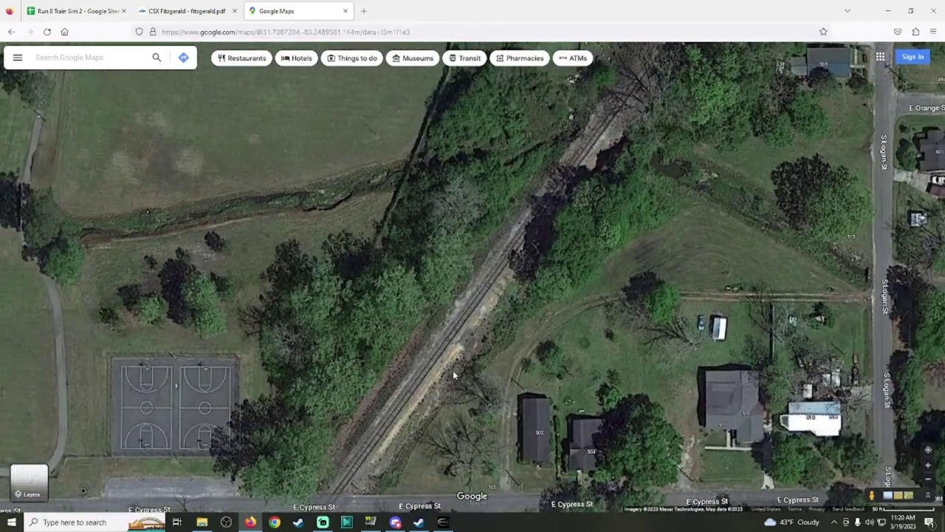
scroll(452, 370, "up", 3)
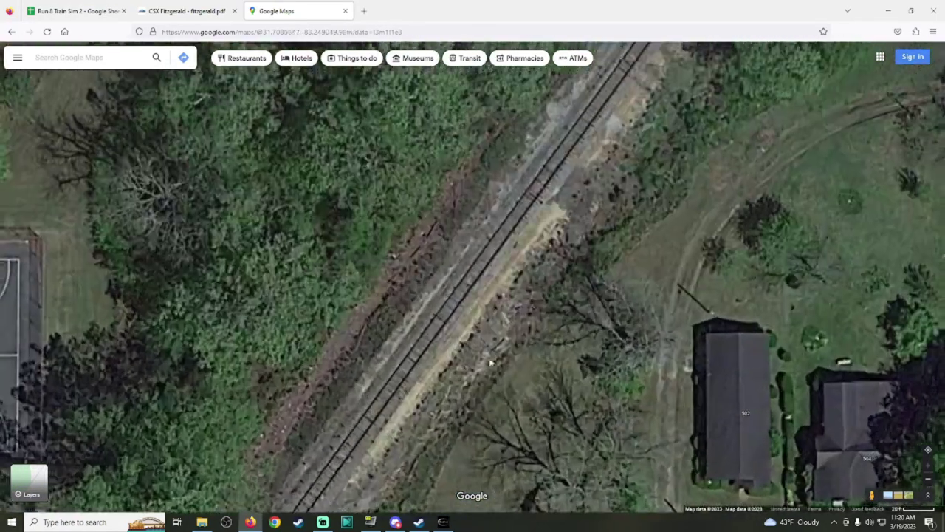
scroll(505, 344, "down", 5)
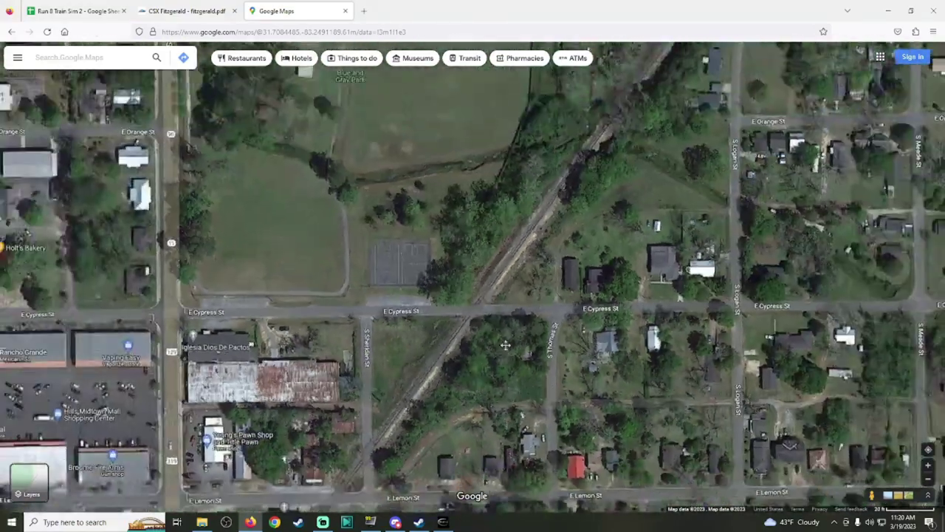
left_click_drag(505, 344, 594, 95)
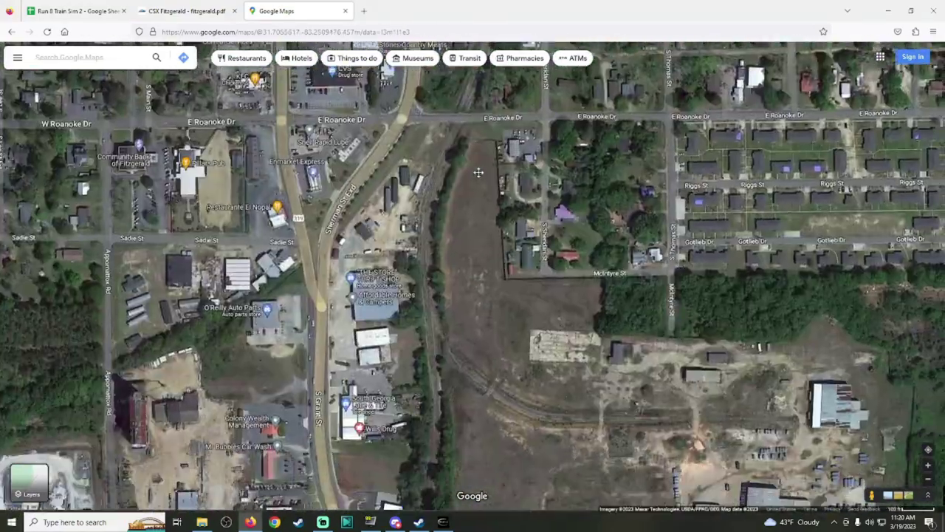
scroll(479, 386, "up", 3)
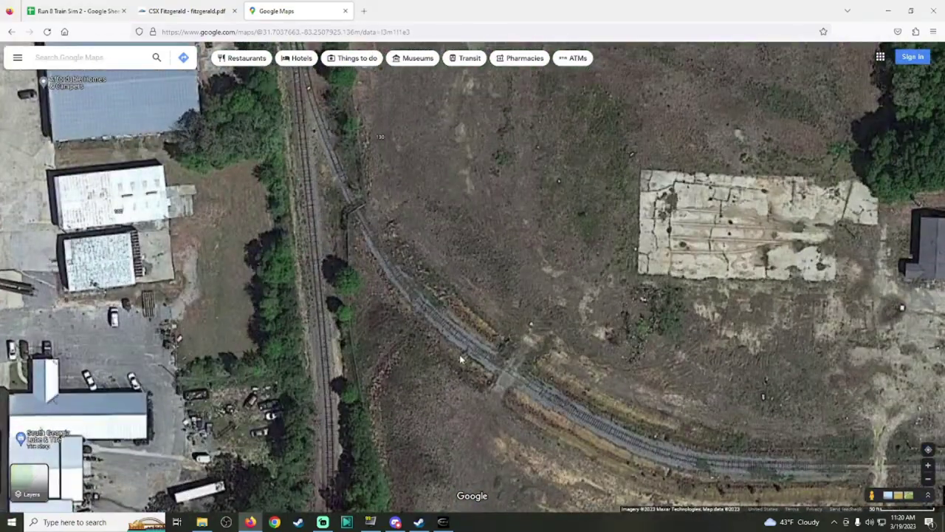
Step: Trace the curving track east and zoom in on the trailer lot beside Colony Dr
key("Right")
key("Down")
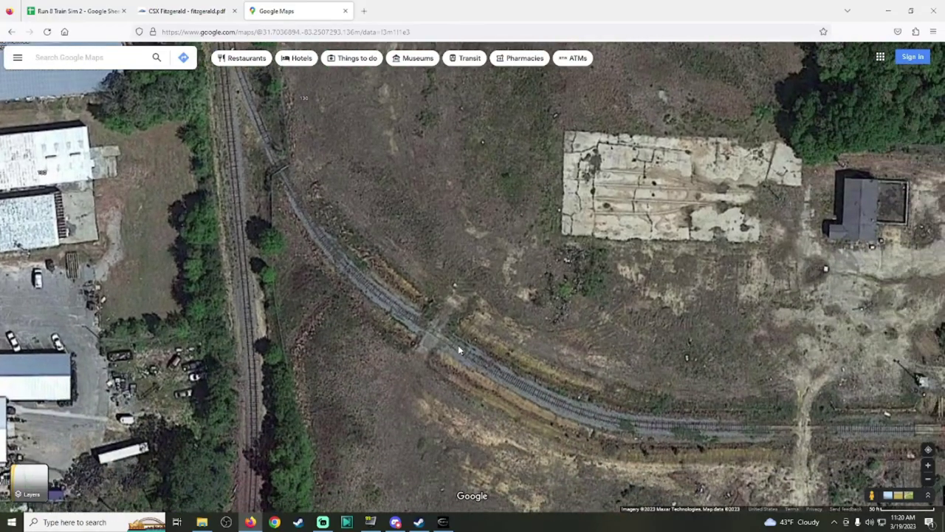
key("Right")
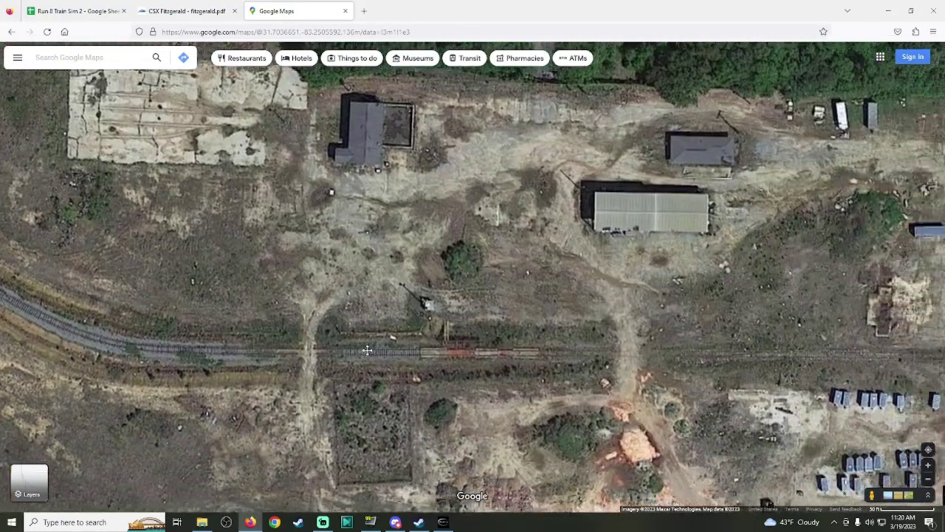
key("Left")
scroll(556, 332, "up", 2)
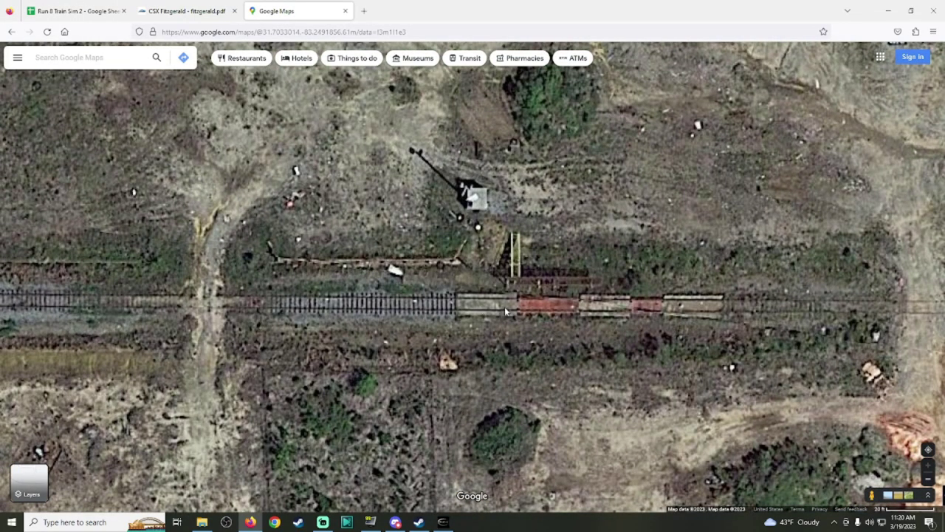
scroll(506, 311, "down", 1)
scroll(622, 250, "down", 4)
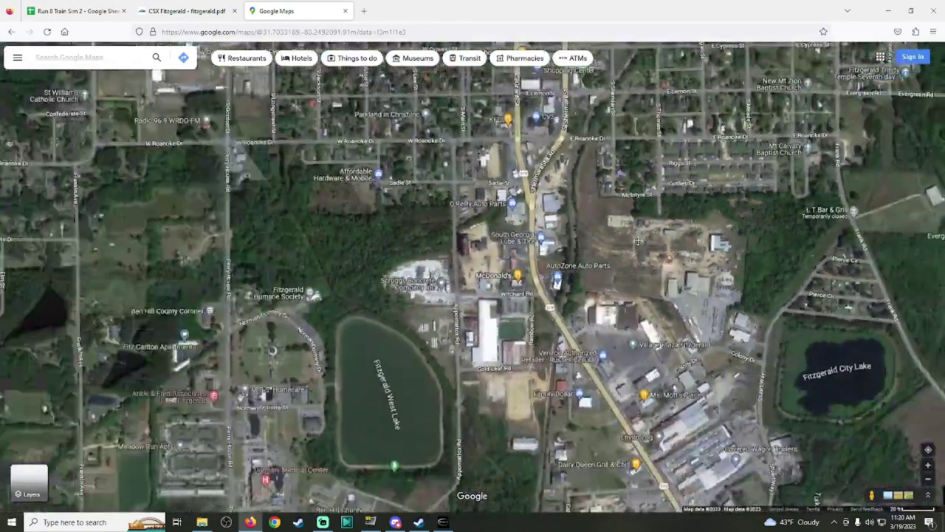
scroll(637, 240, "up", 2)
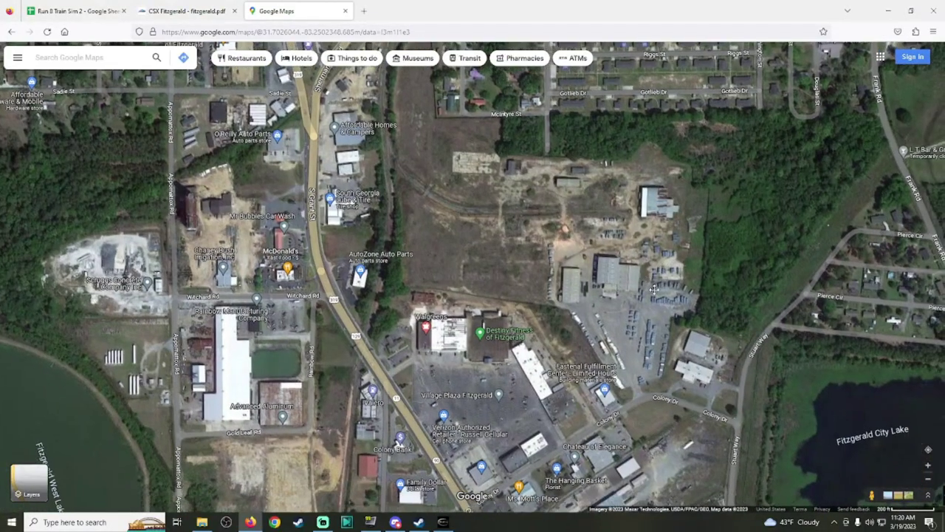
scroll(668, 254, "up", 2)
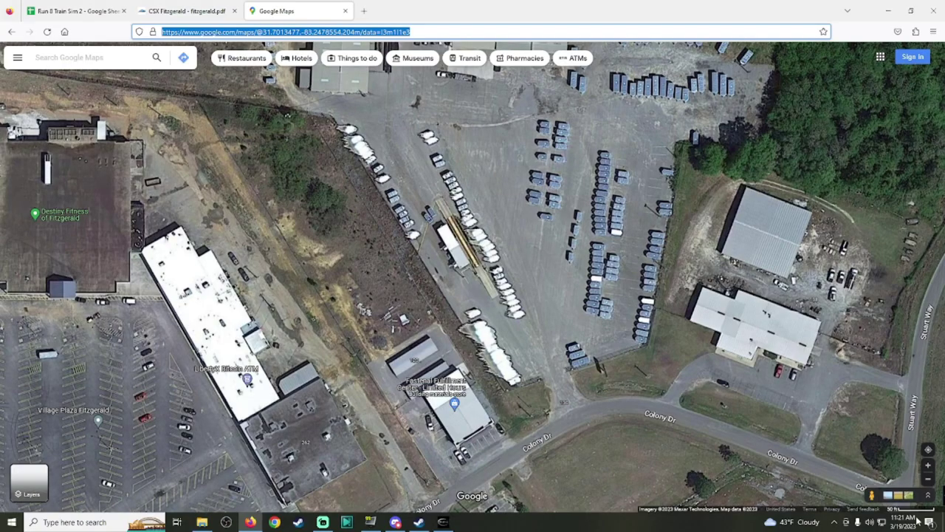
left_click_drag(872, 494, 569, 404)
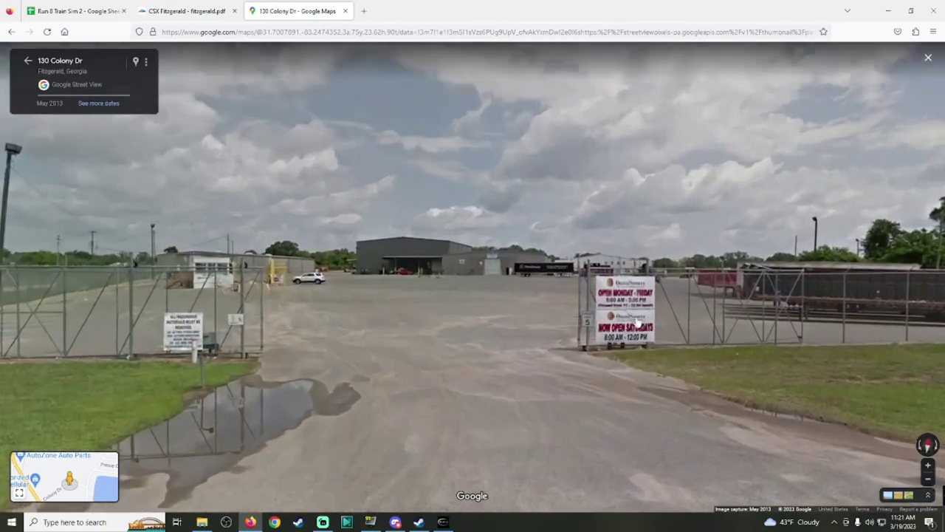
double_click(637, 323)
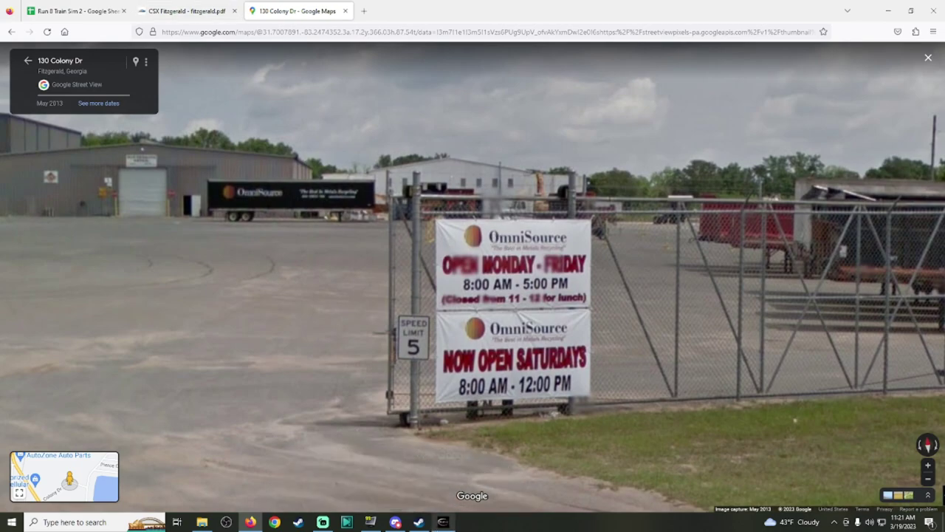
left_click(171, 8)
left_click(291, 10)
mouse_move(442, 521)
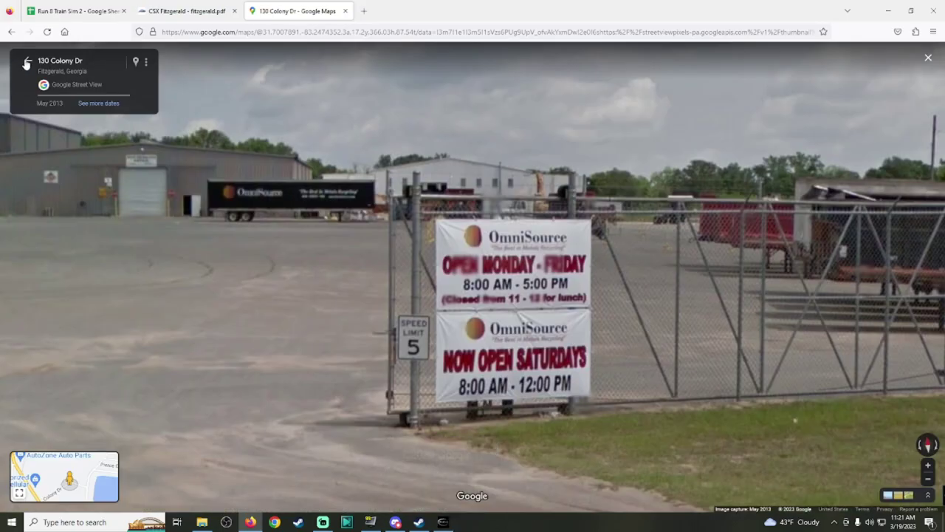
left_click(27, 60)
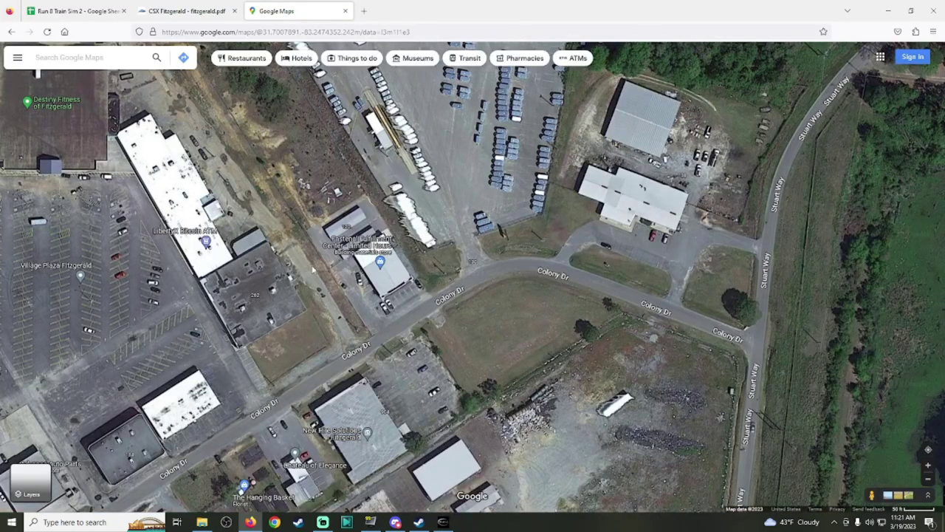
Step: Pan the satellite map west toward Fitzgerald West Lake
scroll(522, 406, "down", 2)
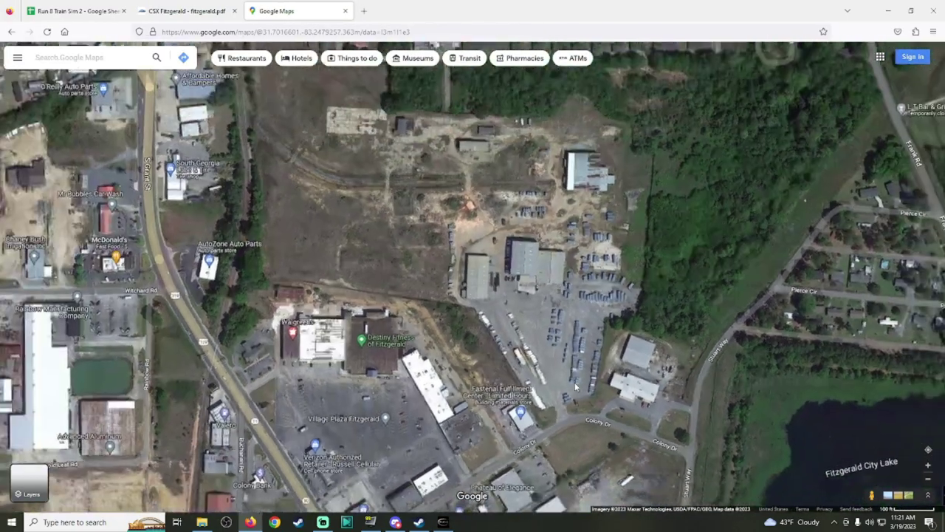
left_click_drag(575, 387, 739, 136)
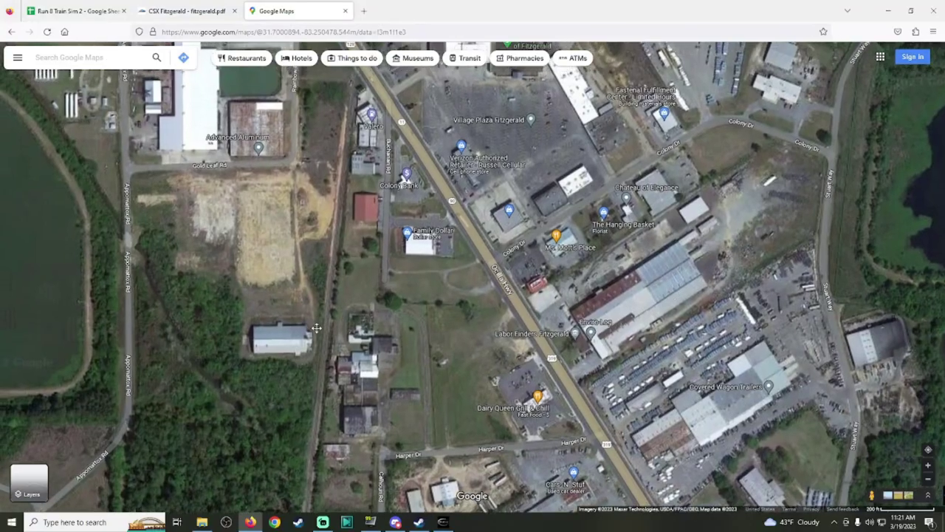
left_click_drag(356, 282, 467, 369)
scroll(466, 366, "up", 4)
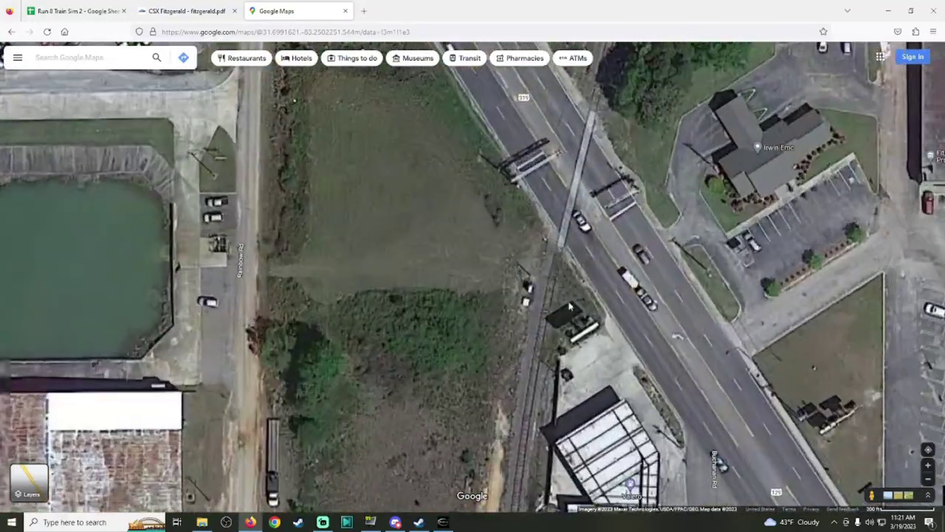
scroll(547, 250, "down", 3)
Step: Move south along Route 319 to Benjamin H Hill Dr and the dealership
key("Down")
key("Down")
key("Down")
key("Down")
key("Down")
key("Down")
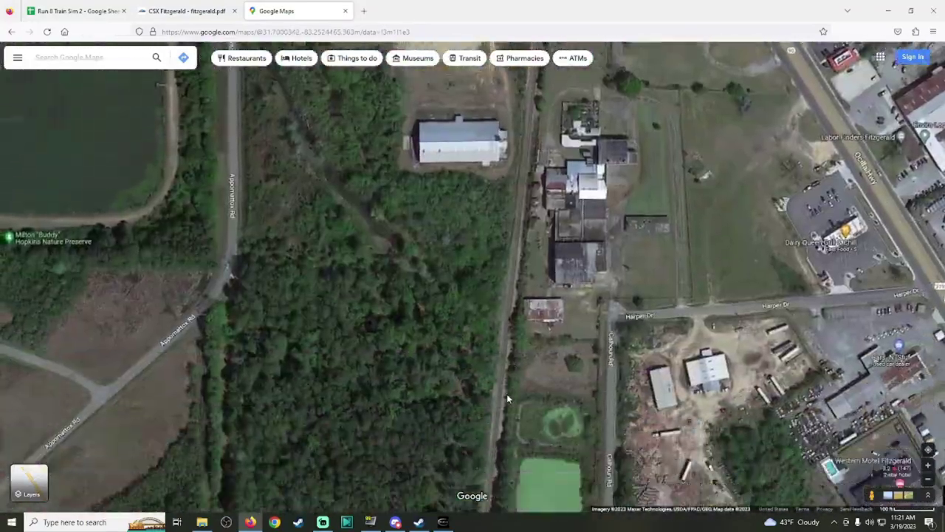
key("Down")
key("Down")
key("Down")
key("Down")
scroll(567, 239, "down", 2)
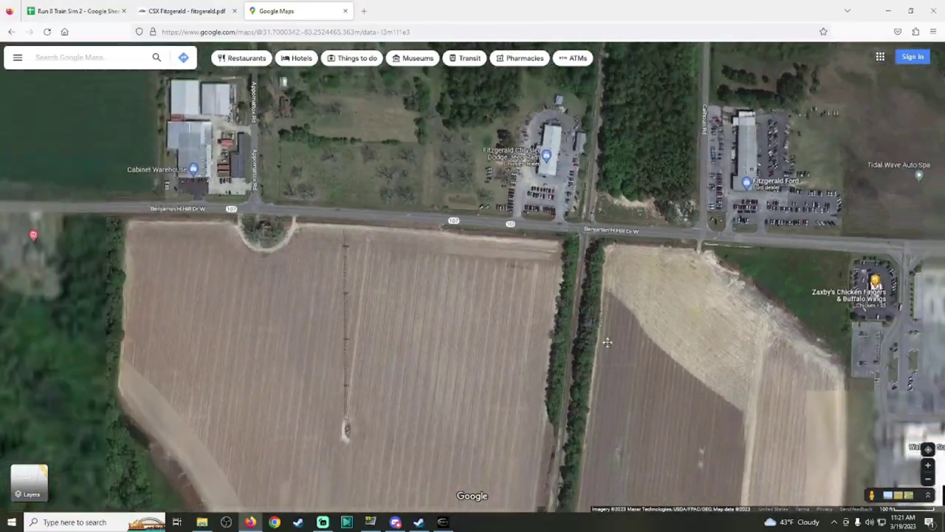
scroll(567, 238, "up", 5)
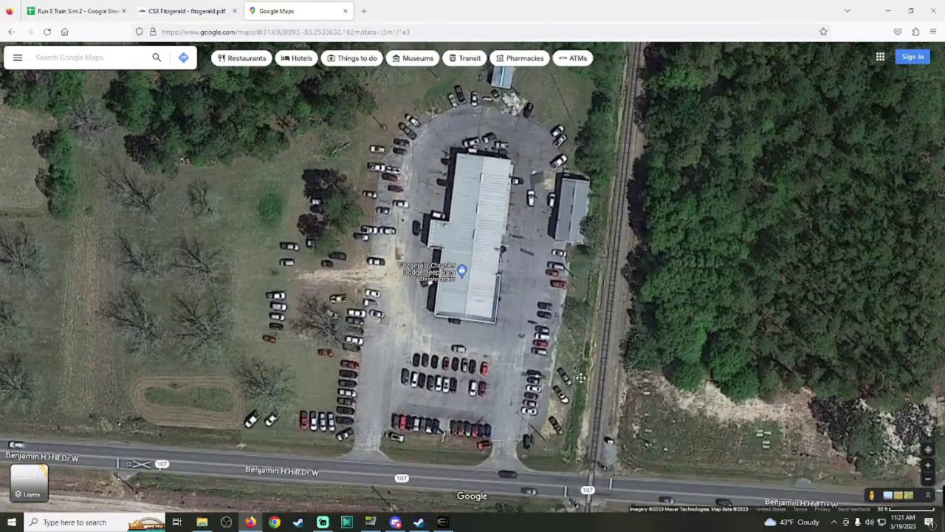
key("Up")
key("Up")
key("Up")
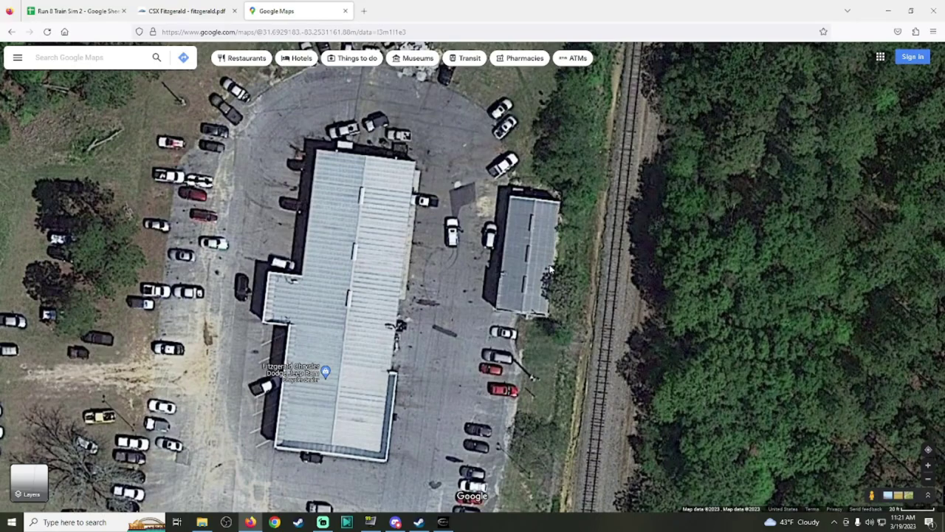
scroll(550, 269, "down", 2)
Step: Centre the map on the parked train and rail curve beside Perry House Rd
key("Down")
key("Down")
key("Down")
key("Down")
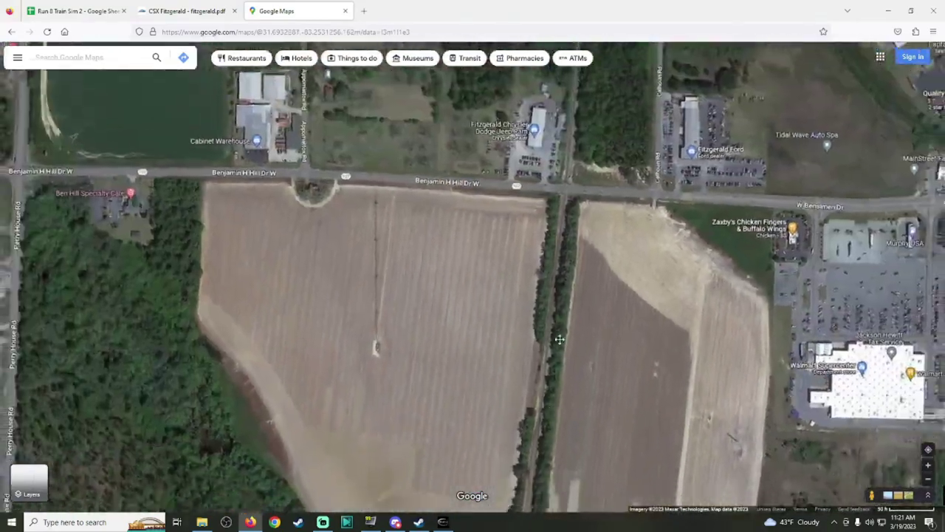
key("Down")
key("Down")
key("Down")
key("Down")
key("Down")
key("Down")
key("Left")
key("Left")
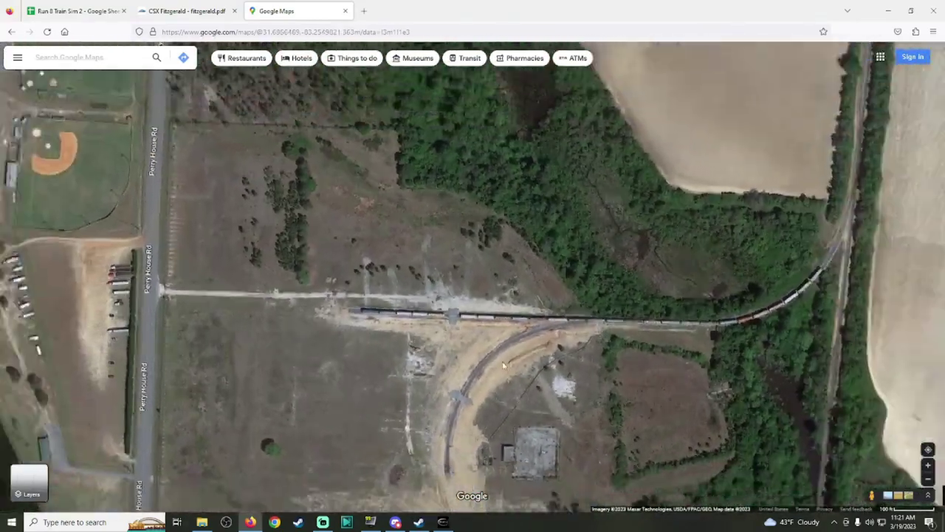
left_click_drag(504, 364, 555, 246)
scroll(523, 240, "up", 3)
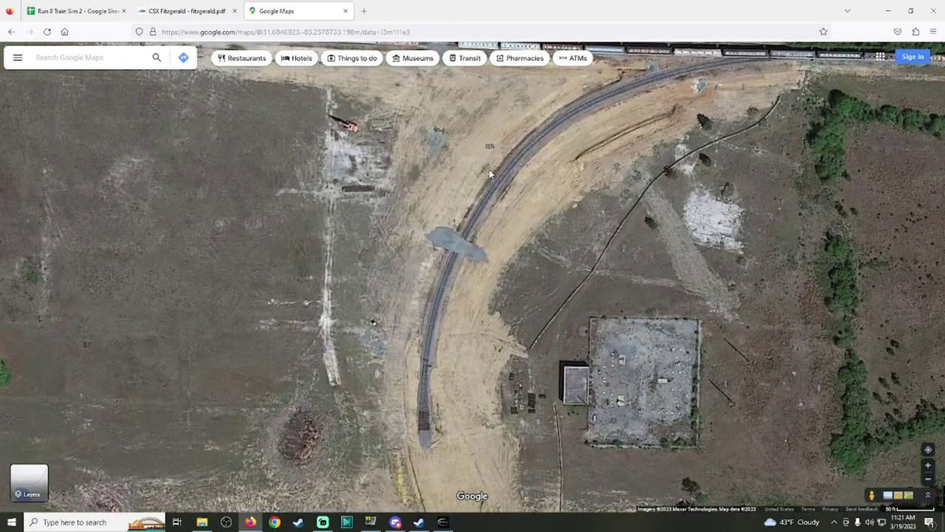
left_click_drag(490, 174, 498, 333)
scroll(497, 334, "down", 3)
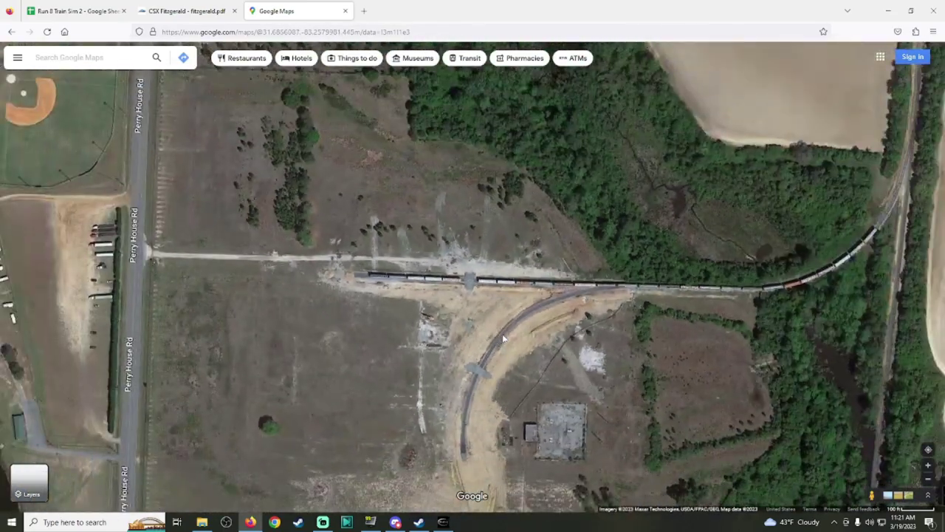
scroll(503, 338, "down", 3)
Step: Pan north-east toward Benjamin H Hill Dr, then bring up the CSX Fitzgerald track diagram
key("Up")
key("Up")
key("Up")
key("Right")
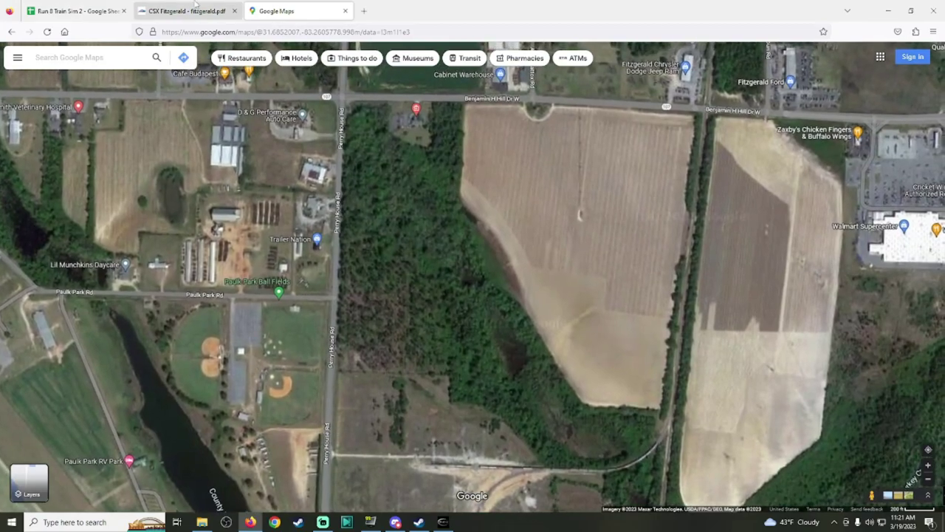
left_click(184, 10)
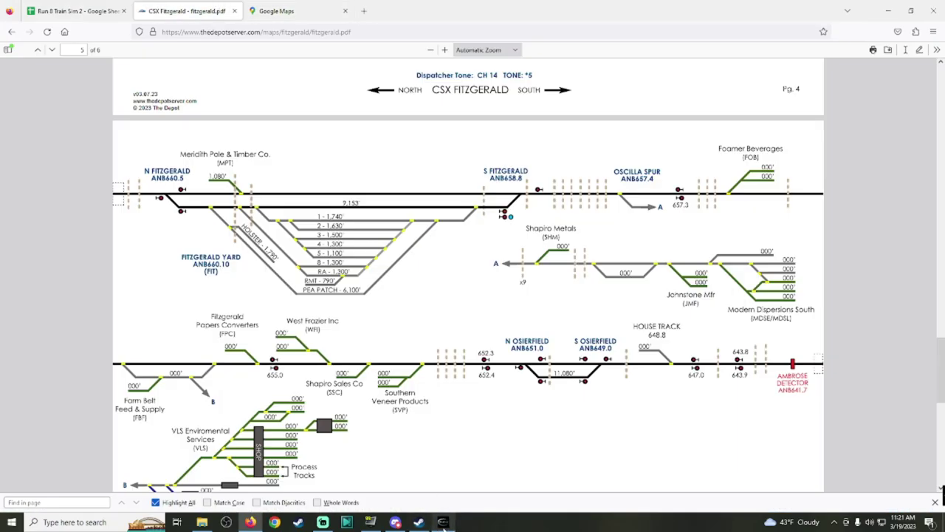
left_click(443, 522)
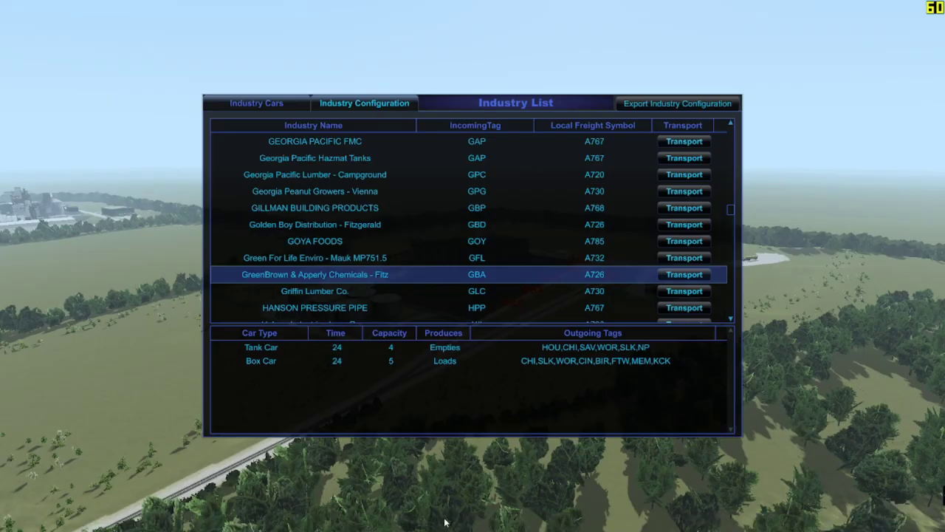
Step: Search Google Maps for 'Green brown apperly'
key("alt+Tab")
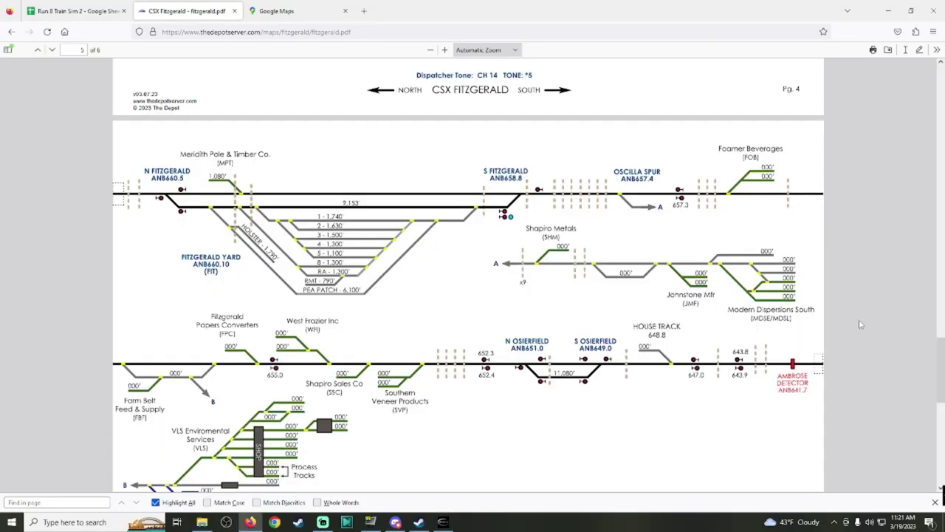
left_click(276, 11)
left_click(106, 57)
type("Green")
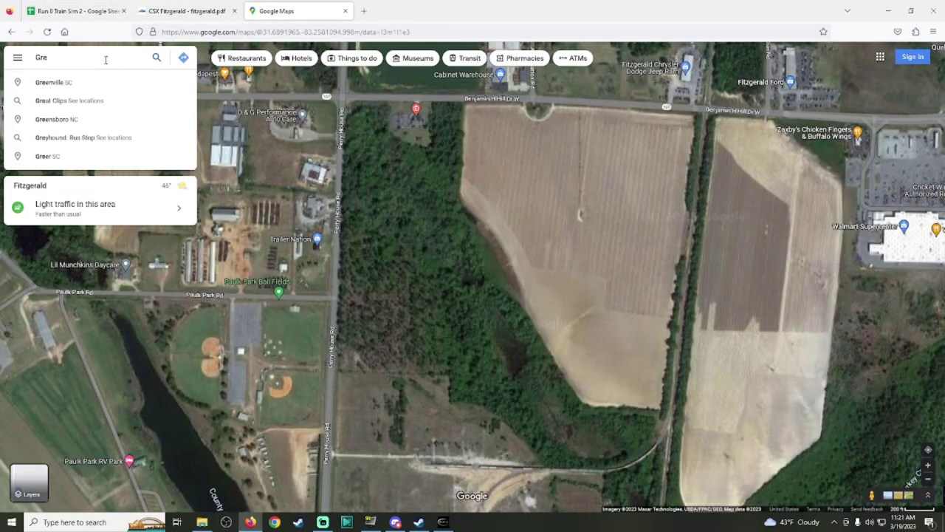
key("BackSpace")
key("BackSpace")
key("BackSpace")
key("BackSpace")
key("BackSpace")
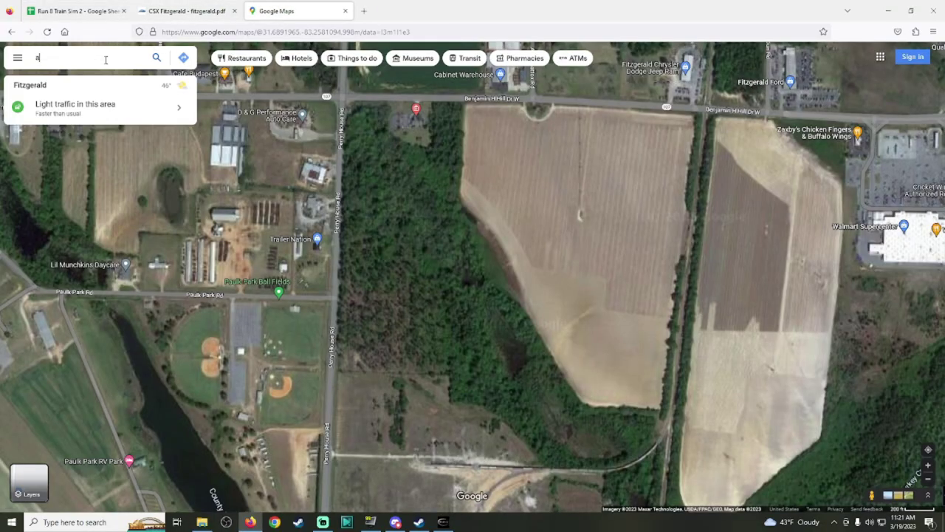
type("apperly chemcials")
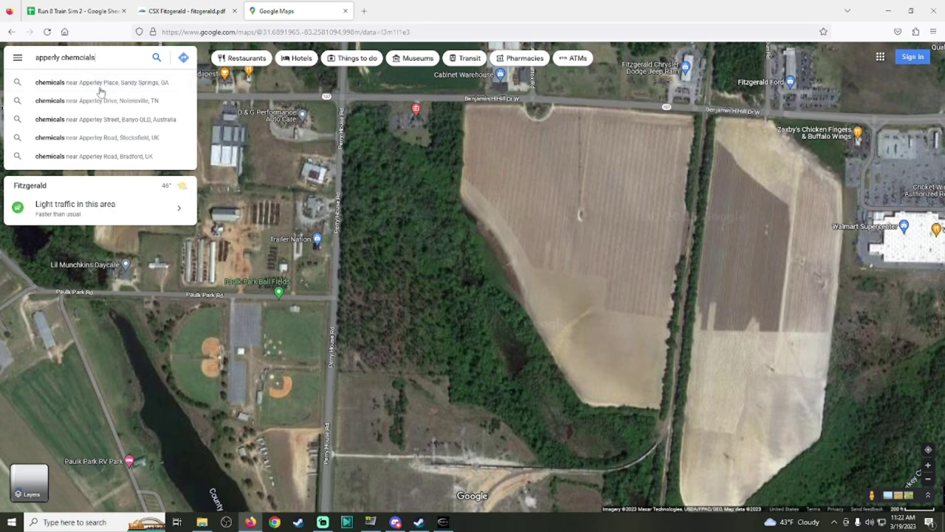
left_click_drag(105, 58, 9, 65)
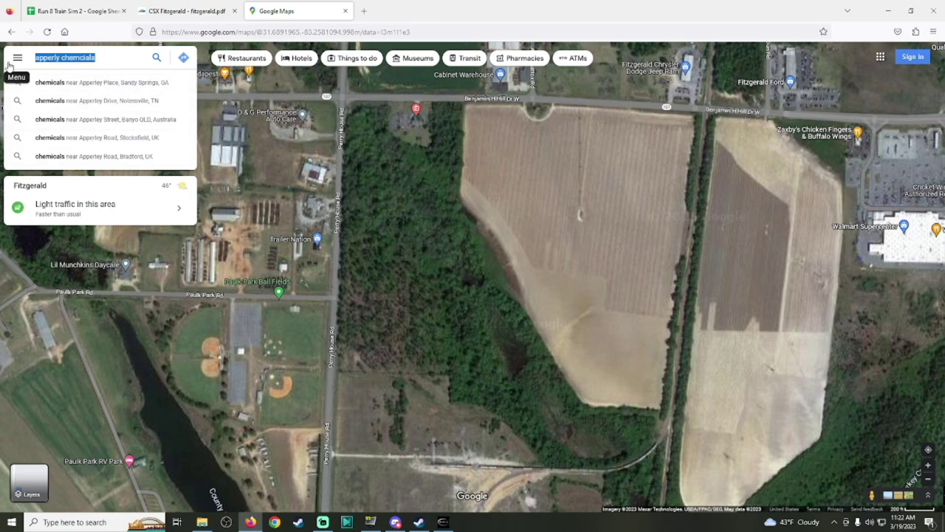
type("Green ")
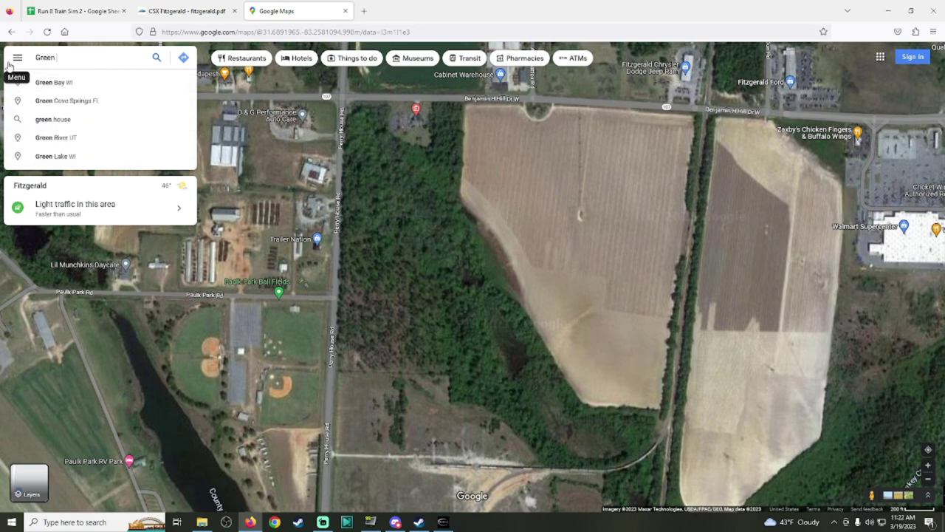
type("brown apperly")
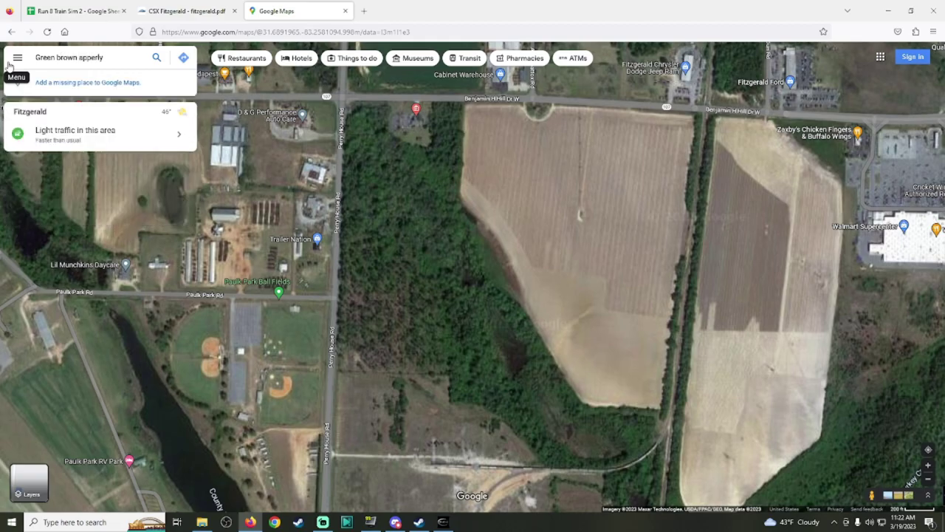
Step: Drop into Street View on Perry House Rd and move along it past the fenced field
scroll(554, 258, "down", 3)
scroll(592, 442, "up", 5)
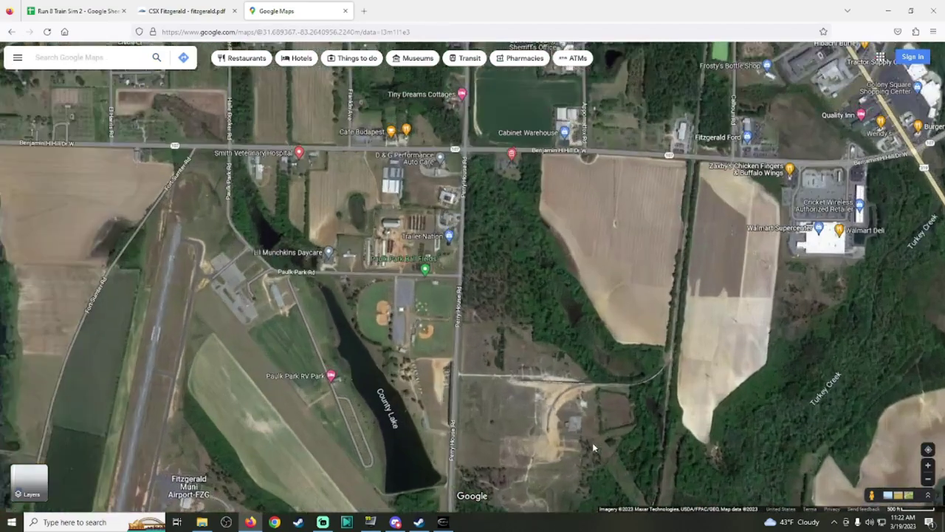
scroll(420, 382, "up", 2)
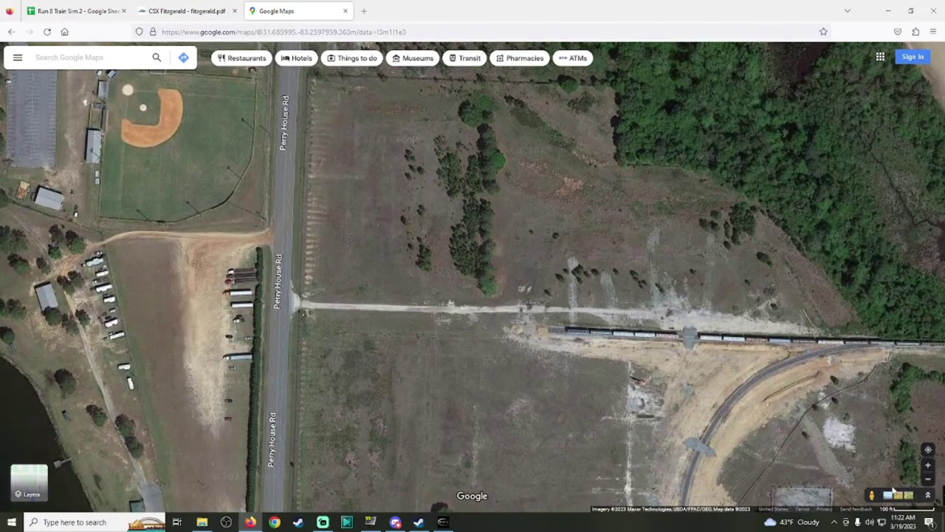
left_click_drag(788, 481, 275, 288)
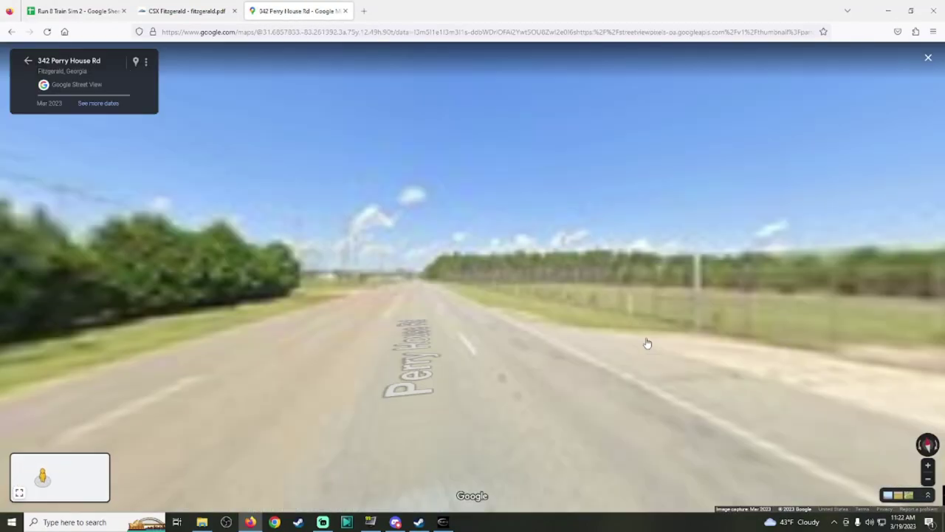
scroll(646, 264, "up", 3)
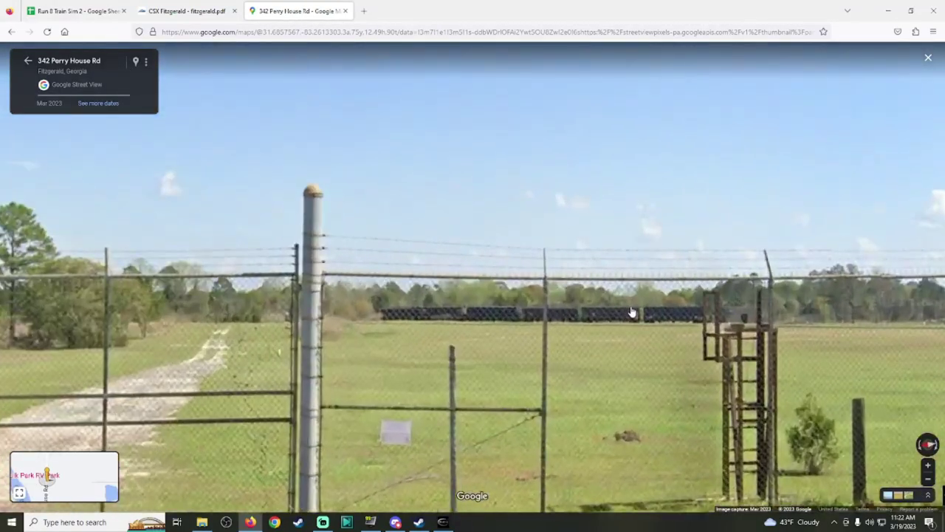
left_click_drag(646, 264, 375, 294)
scroll(536, 310, "down", 3)
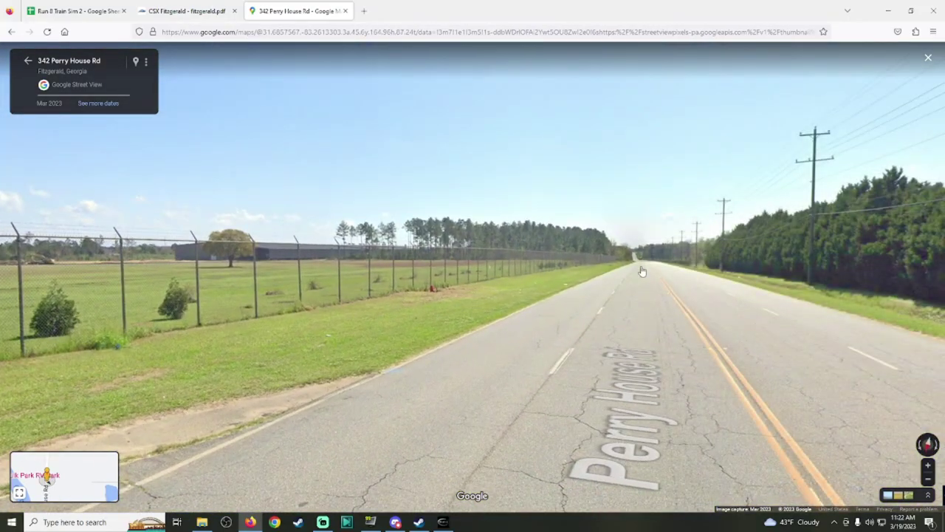
left_click(642, 272)
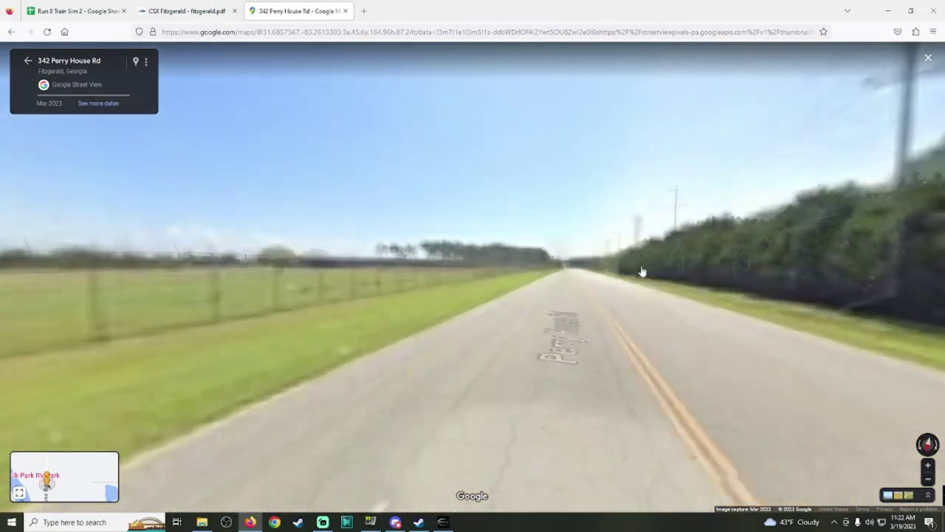
left_click(521, 267)
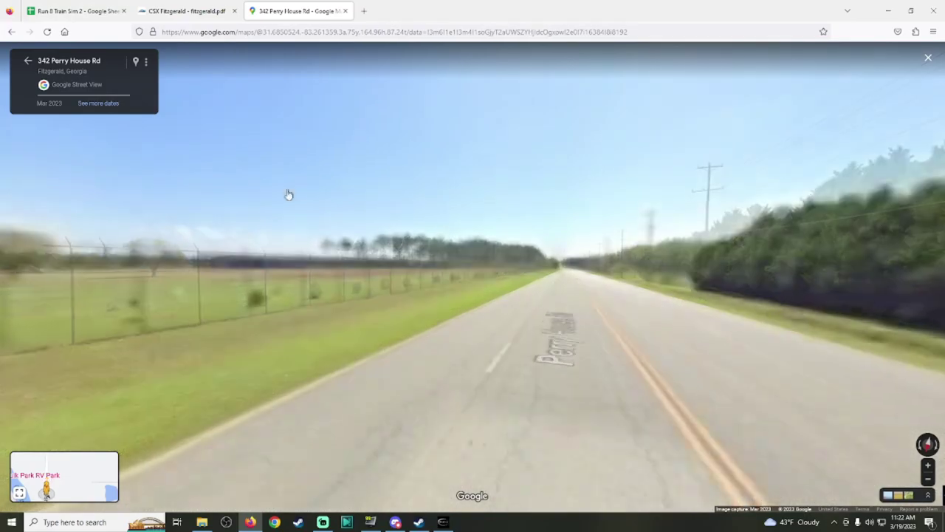
Step: In satellite view, centre the spur's end by the square facility, then close Run8's industry list
left_click(29, 61)
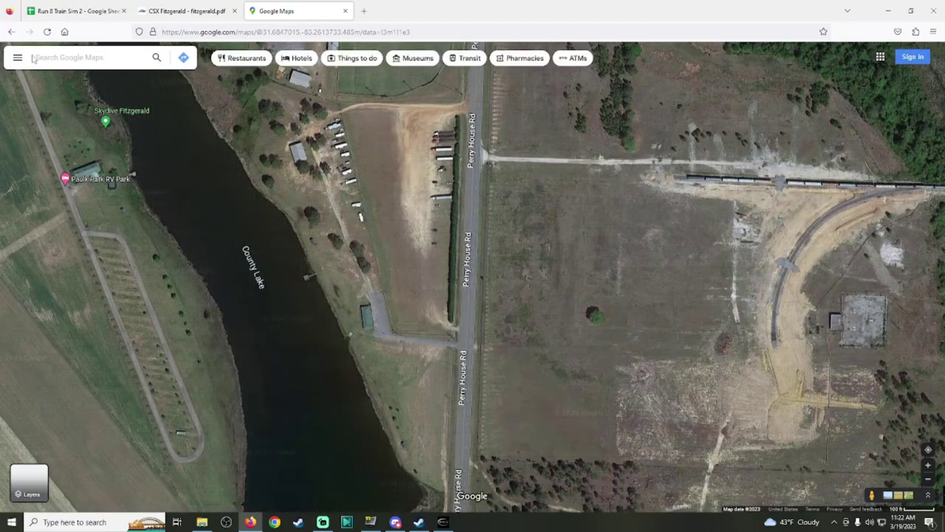
left_click_drag(486, 260, 468, 106)
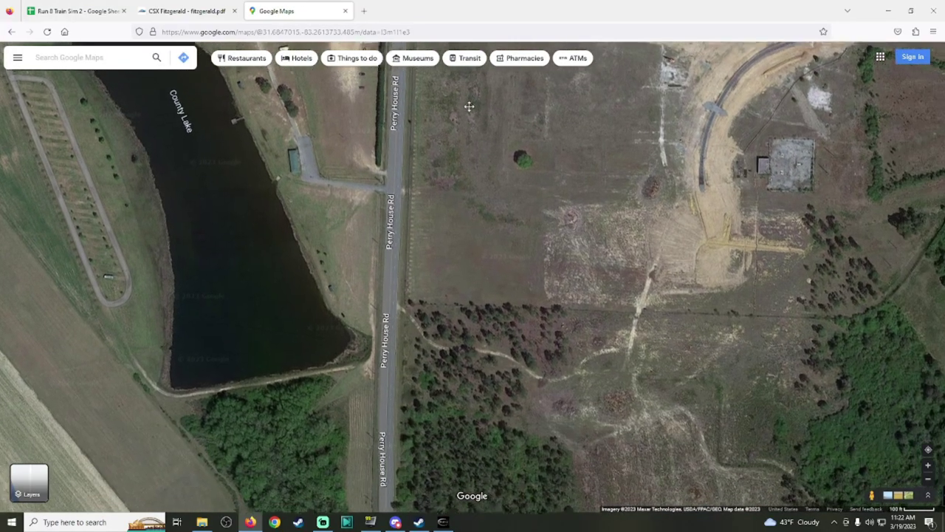
scroll(664, 221, "up", 3)
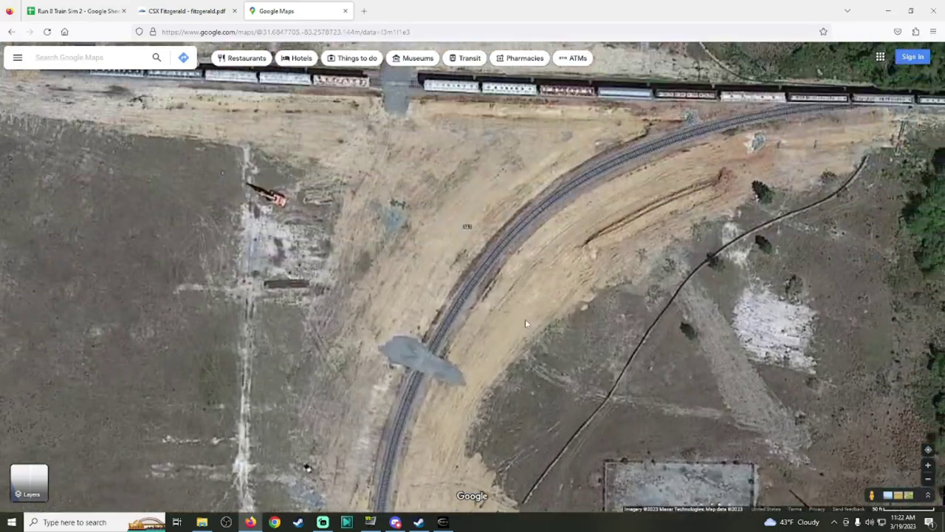
scroll(504, 234, "up", 2)
scroll(465, 406, "up", 3)
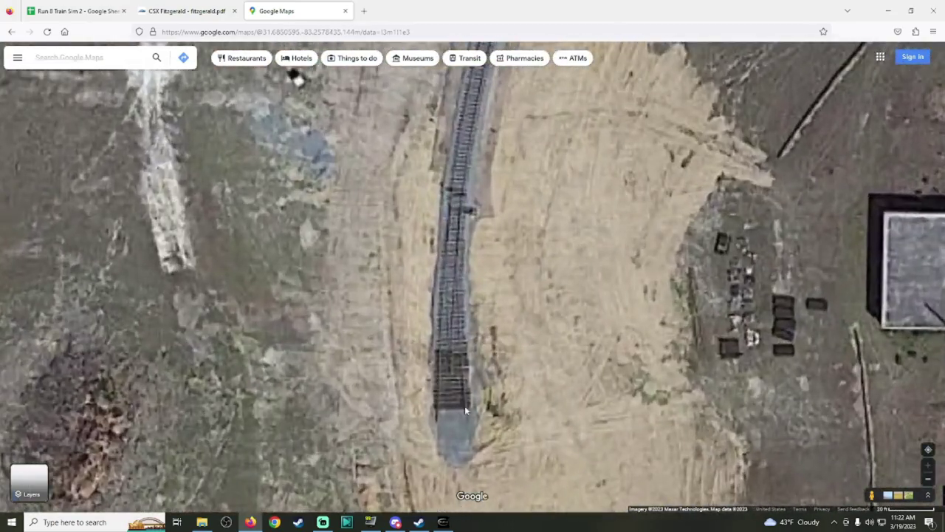
scroll(484, 339, "down", 1)
key("Down")
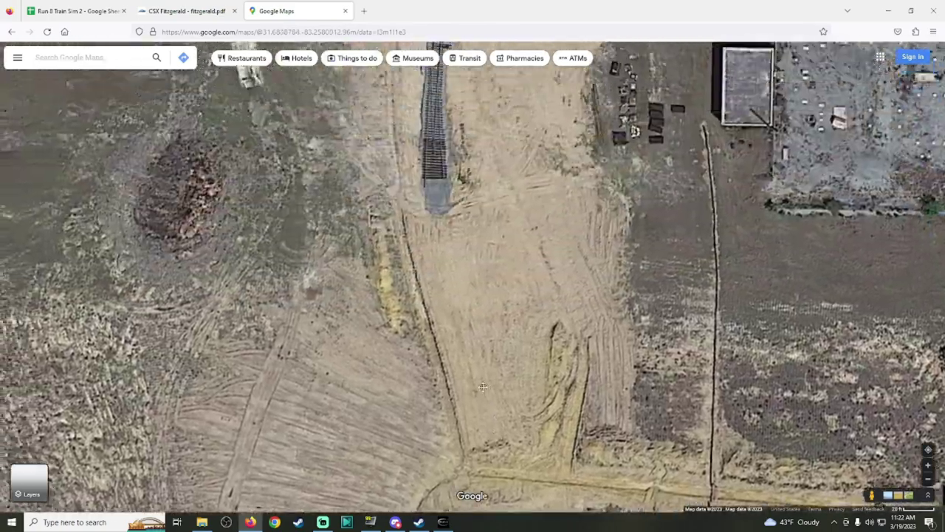
left_click_drag(482, 387, 502, 526)
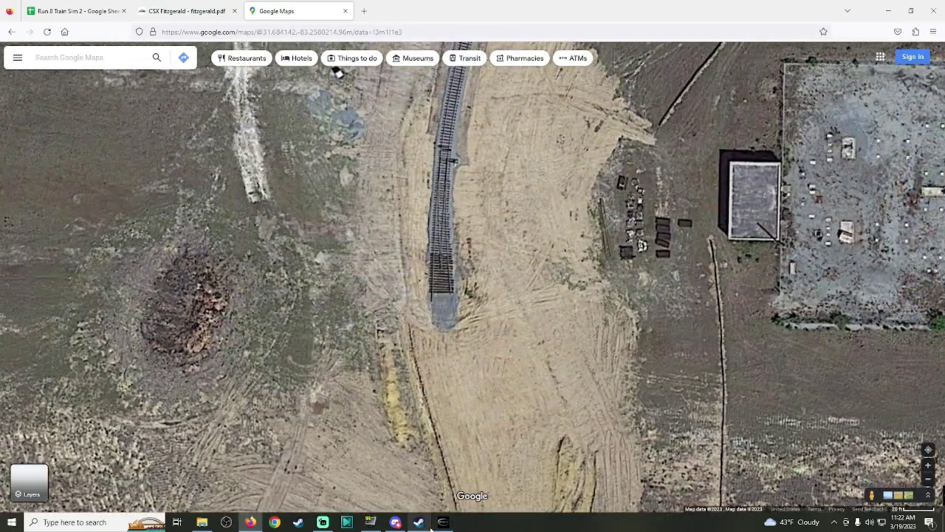
left_click(430, 524)
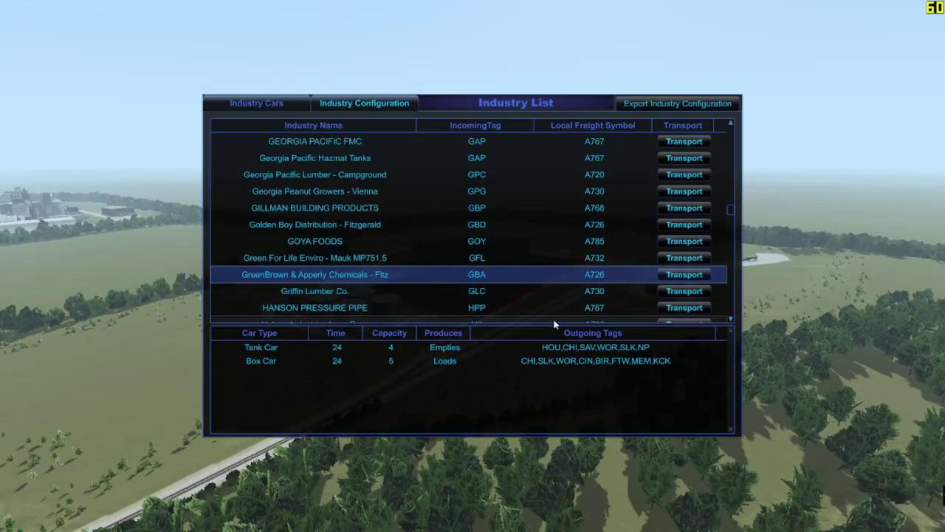
key("Escape")
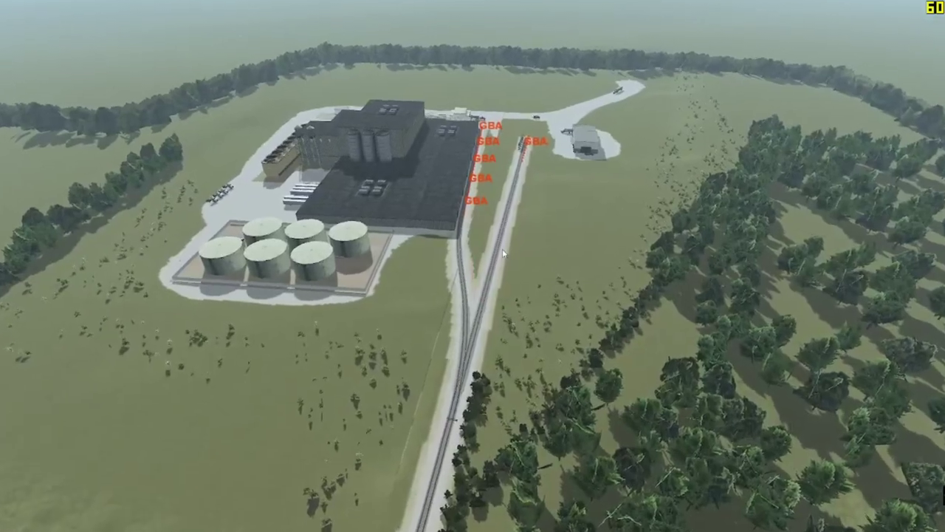
Step: Pull the Run8 camera back over the plant's storage tanks and spurs, then pan Maps to the curved track
scroll(480, 233, "up", 3)
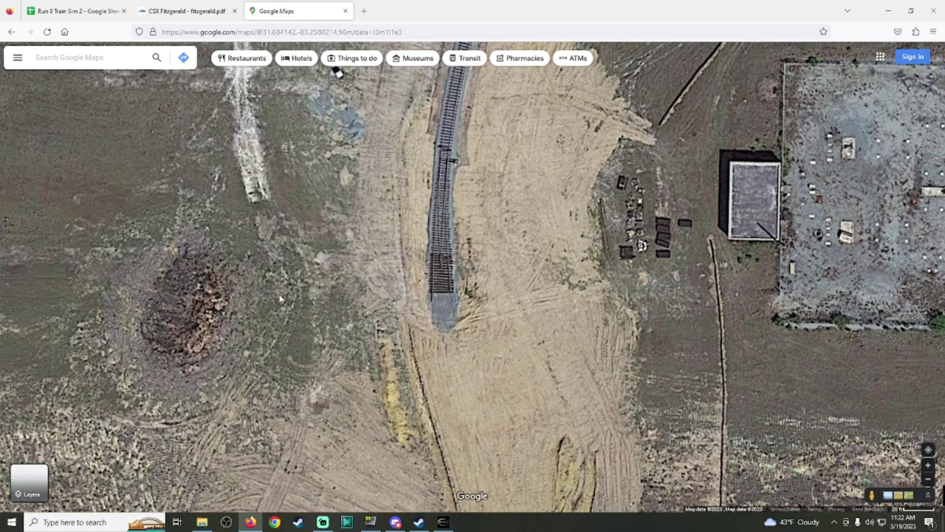
left_click_drag(333, 221, 566, 312)
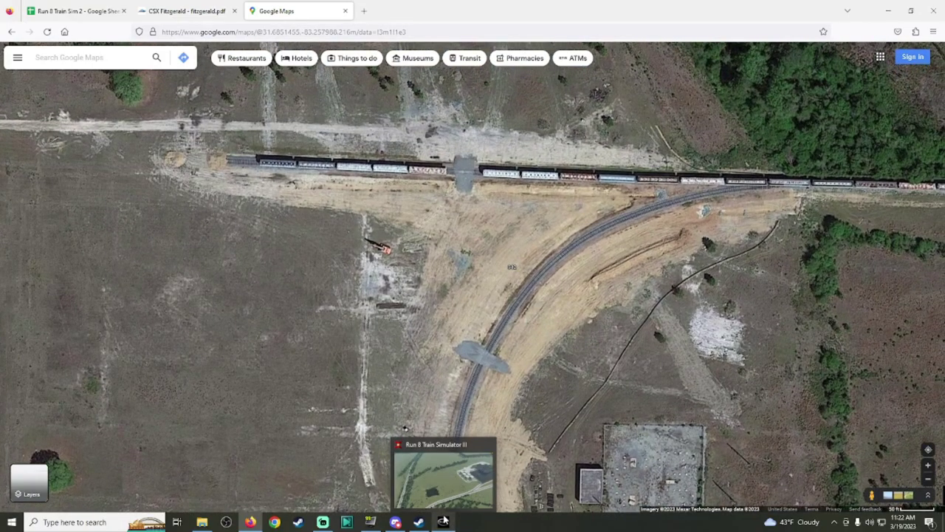
left_click(443, 521)
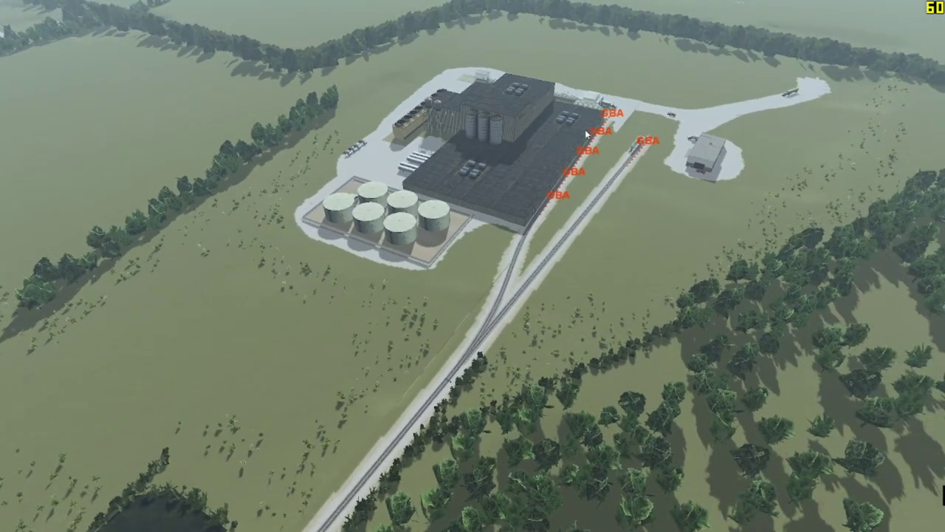
scroll(586, 129, "up", 10)
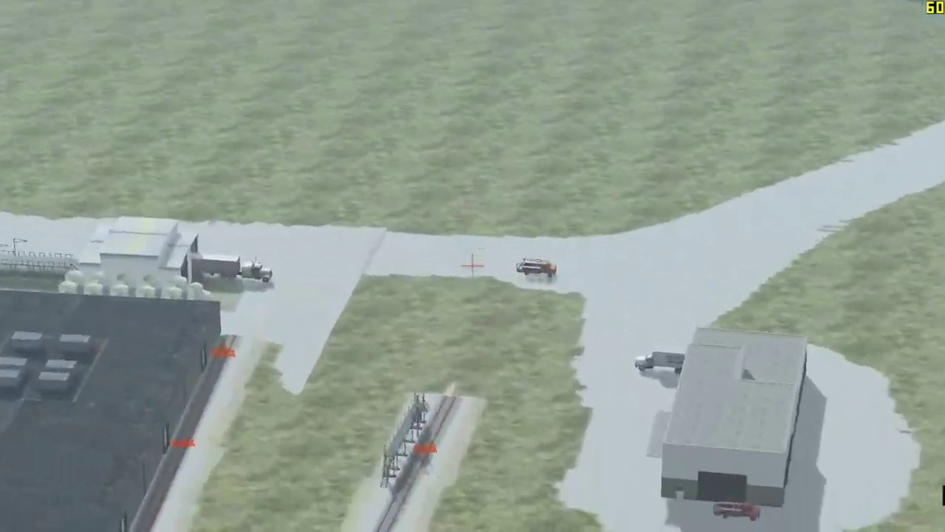
scroll(471, 264, "down", 5)
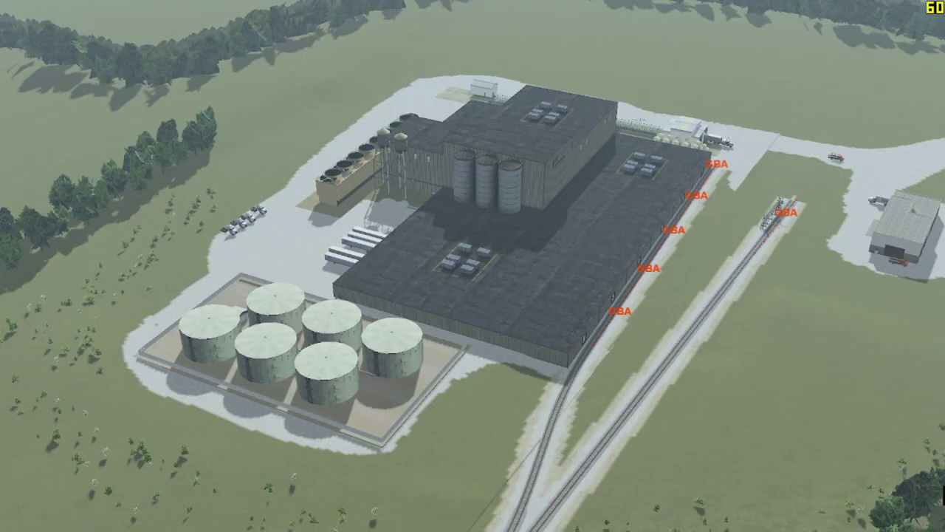
key("alt+Tab")
left_click_drag(395, 267, 487, 144)
scroll(565, 261, "up", 3)
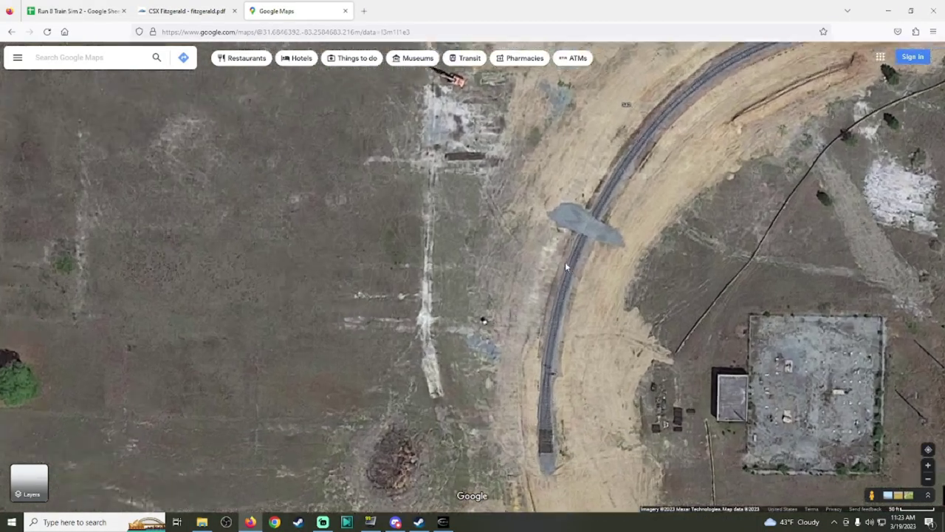
Step: Zoom out around the crossing and bring the lake west of the site into view
scroll(516, 334, "down", 3)
scroll(488, 303, "up", 2)
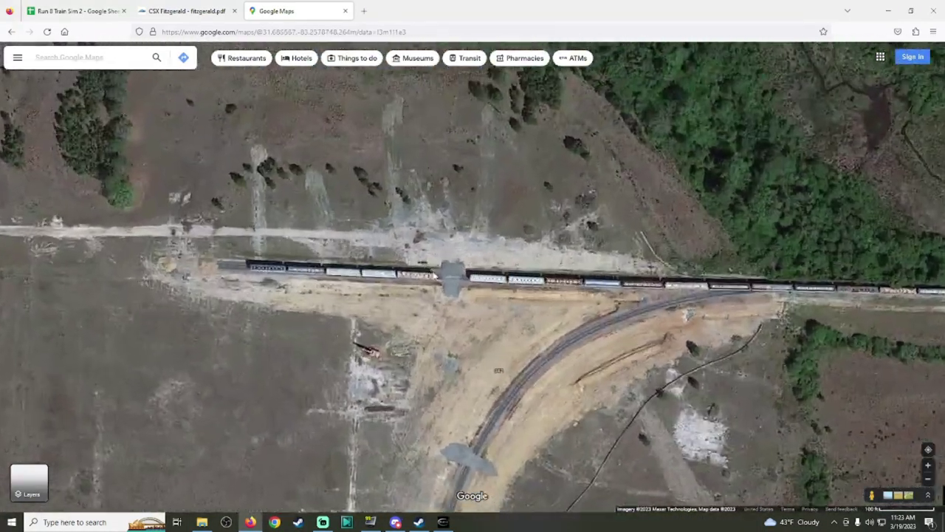
scroll(487, 303, "down", 2)
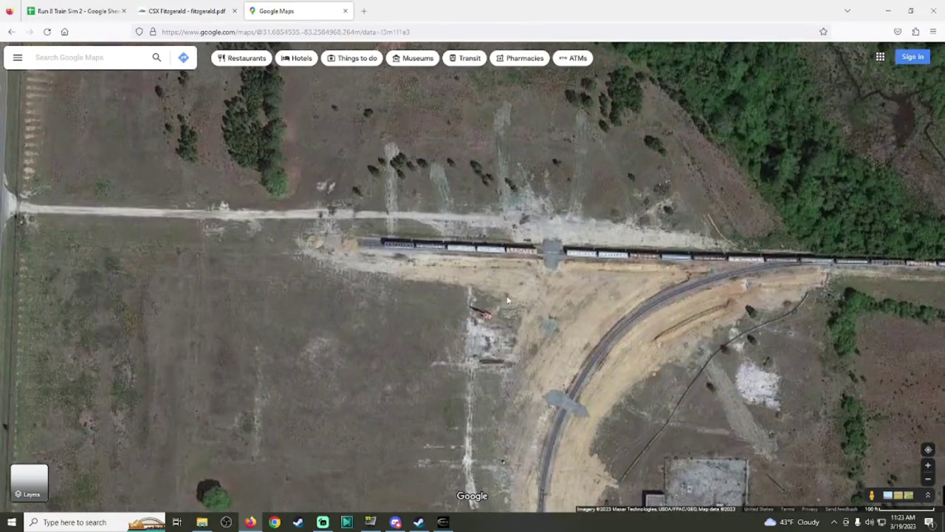
scroll(539, 303, "down", 2)
left_click_drag(544, 307, 544, 199)
scroll(566, 392, "down", 1)
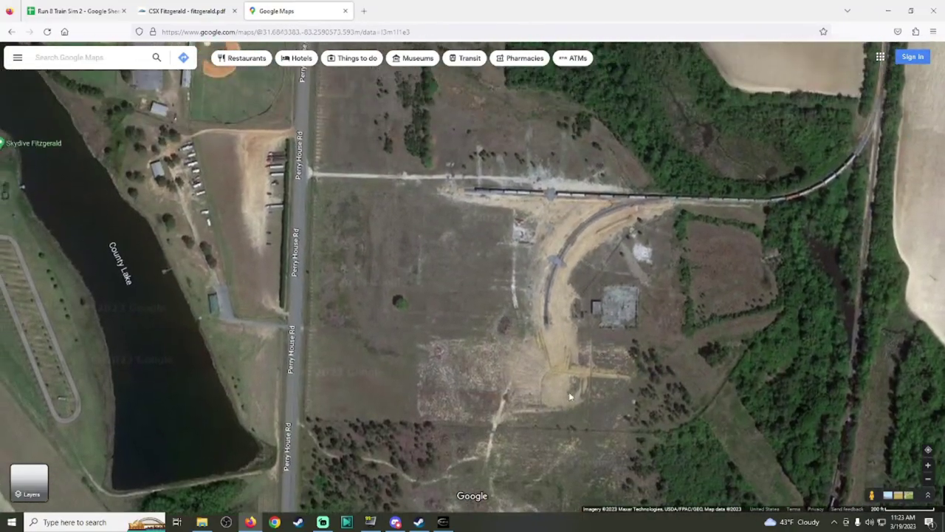
Step: Bring the ballfields north of the site into view, then start a new browser tab
left_click_drag(563, 307, 611, 444)
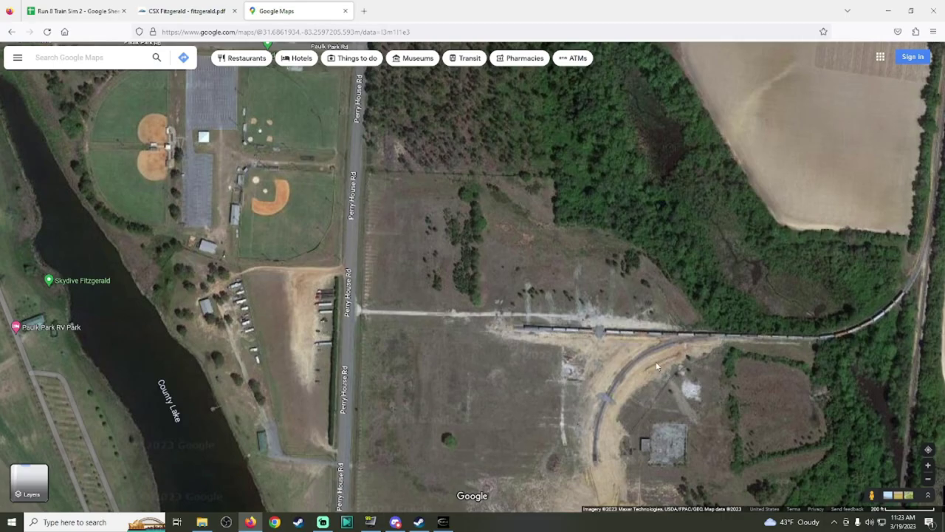
scroll(557, 279, "down", 5)
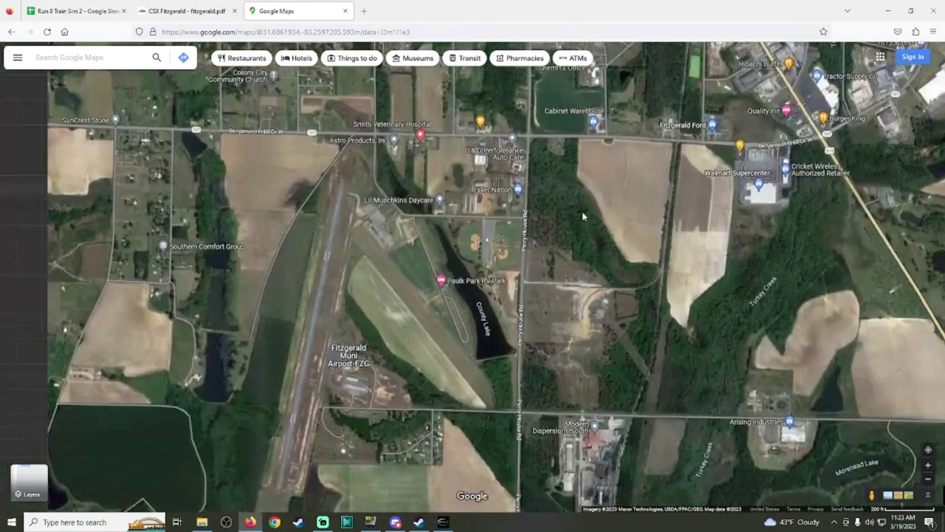
scroll(573, 374, "down", 2)
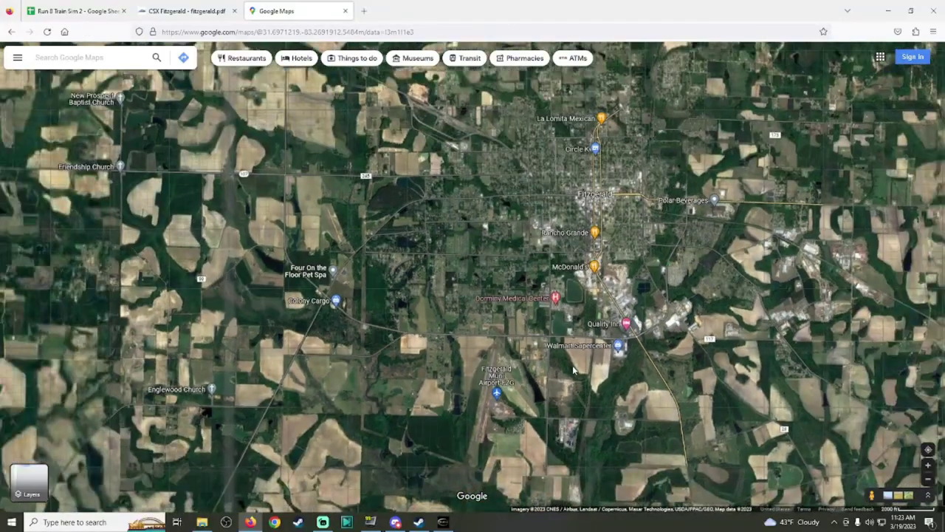
scroll(573, 369, "up", 5)
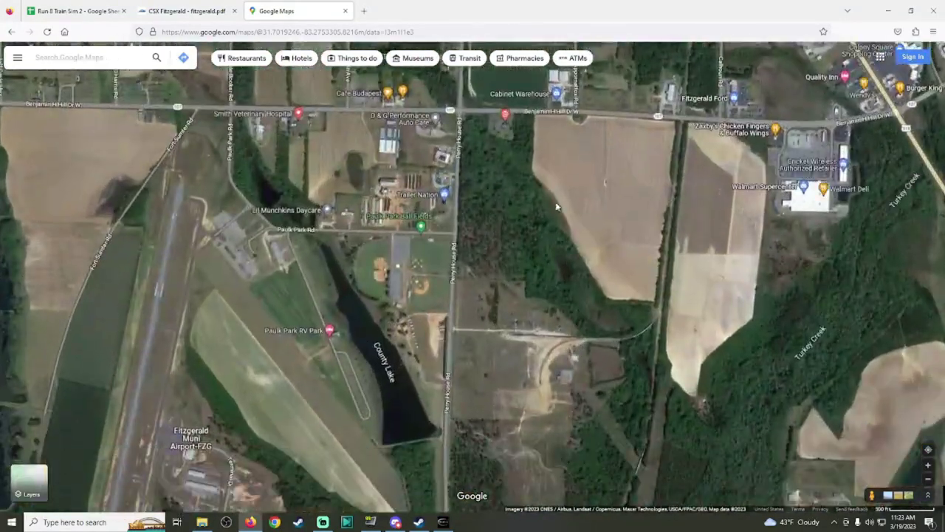
left_click(363, 10)
type("hst")
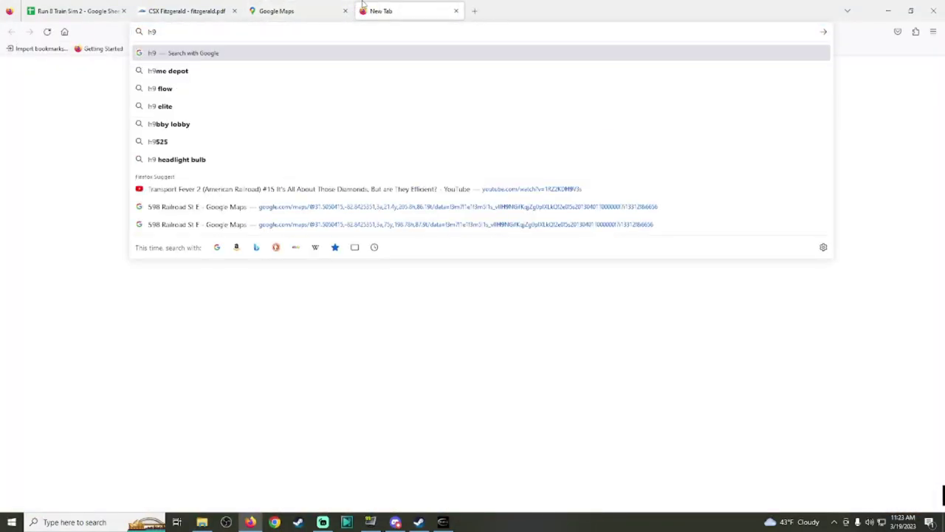
Step: Open the Historic Aerials viewer and search it for Fitzgerald
key("BackSpace")
key("BackSpace")
type("istori")
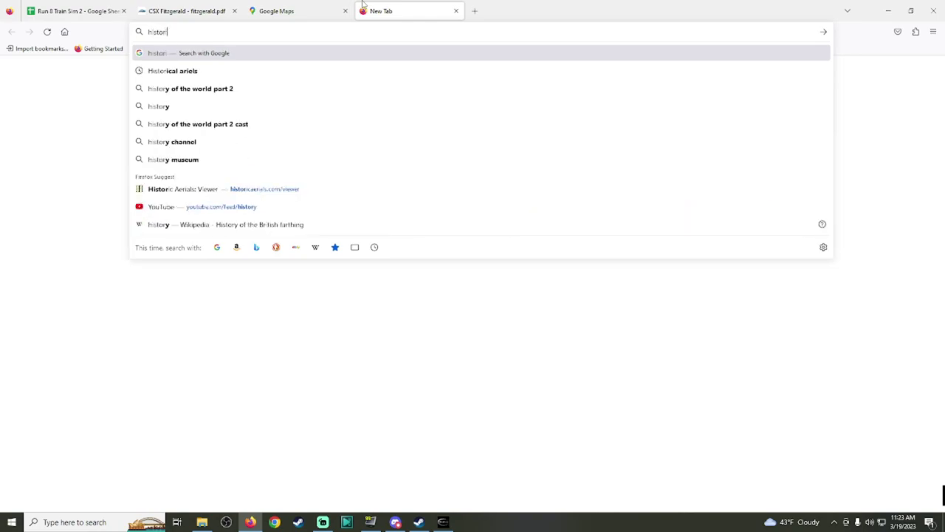
type("call aer")
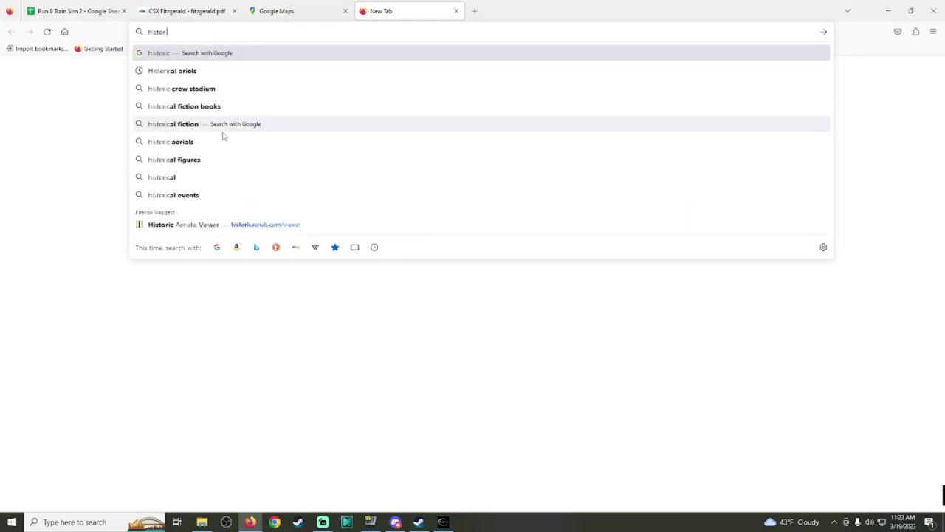
left_click(211, 220)
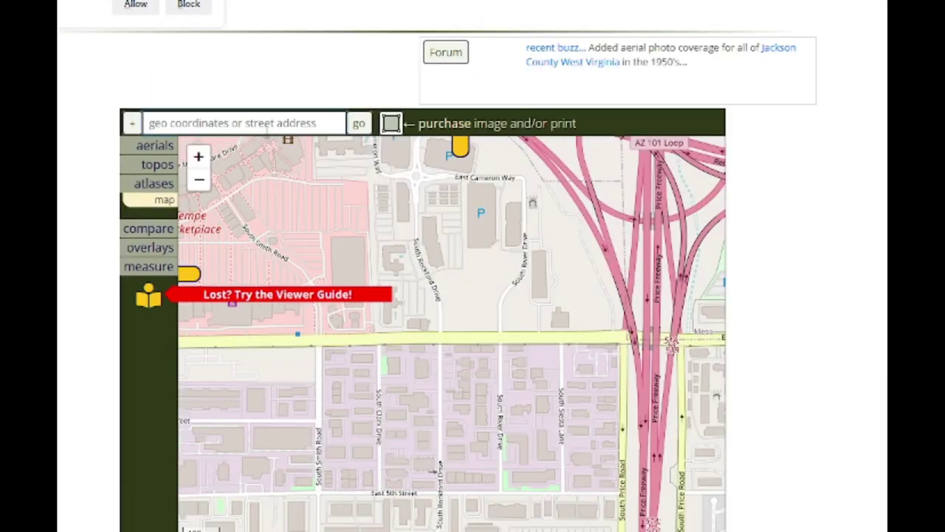
type("fitzgerald")
key("Return")
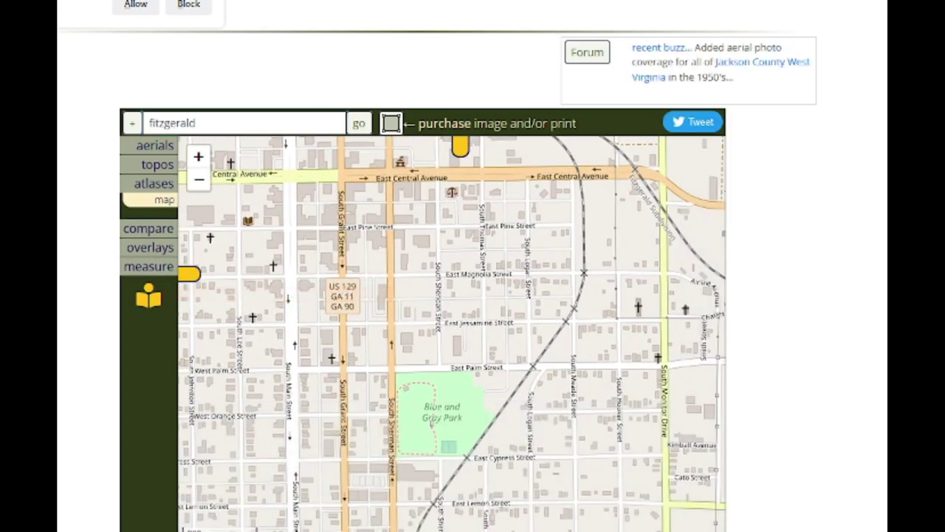
Step: Pan the Fitzgerald street map from East Central Avenue south to the EPA Superfund site
key("ctrl+plus")
key("ctrl+plus")
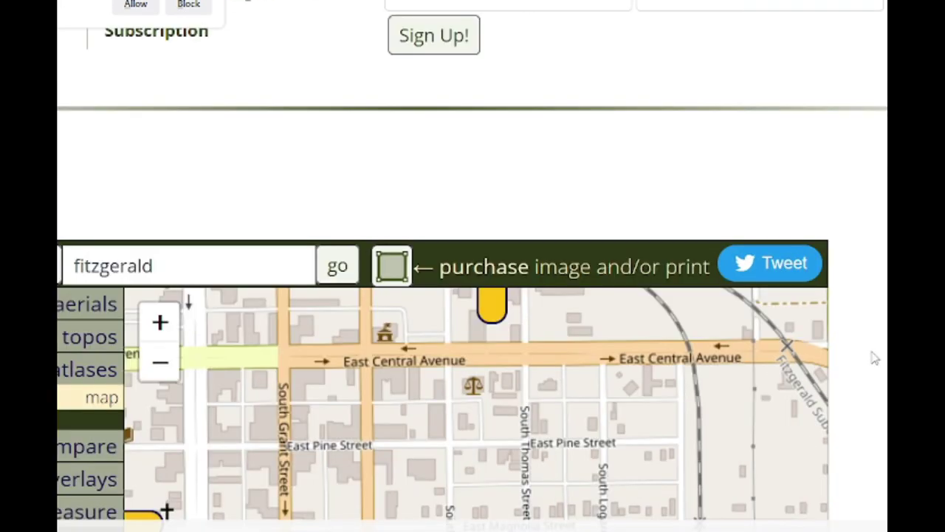
key("ctrl+minus")
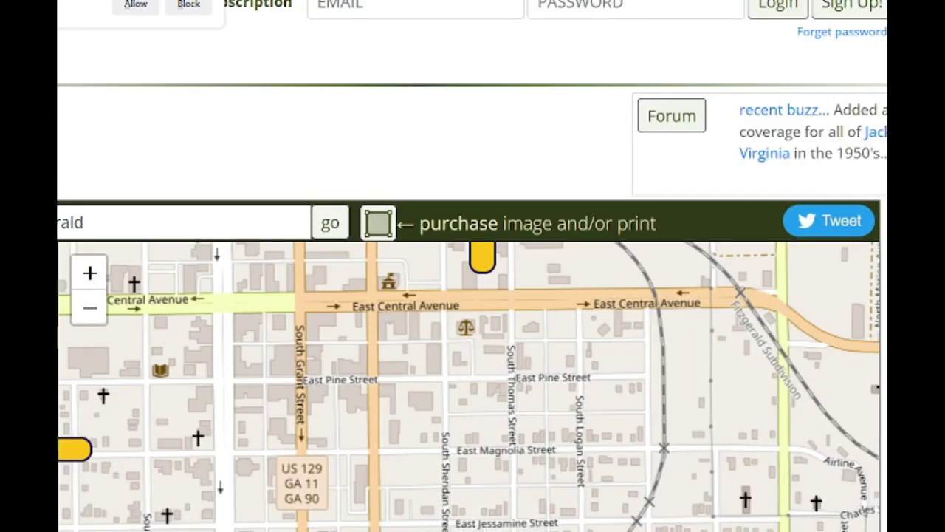
scroll(472, 295, "down", 5)
left_click_drag(498, 391, 527, 27)
left_click_drag(590, 207, 454, 180)
left_click_drag(458, 111, 467, 334)
left_click_drag(473, 88, 487, 300)
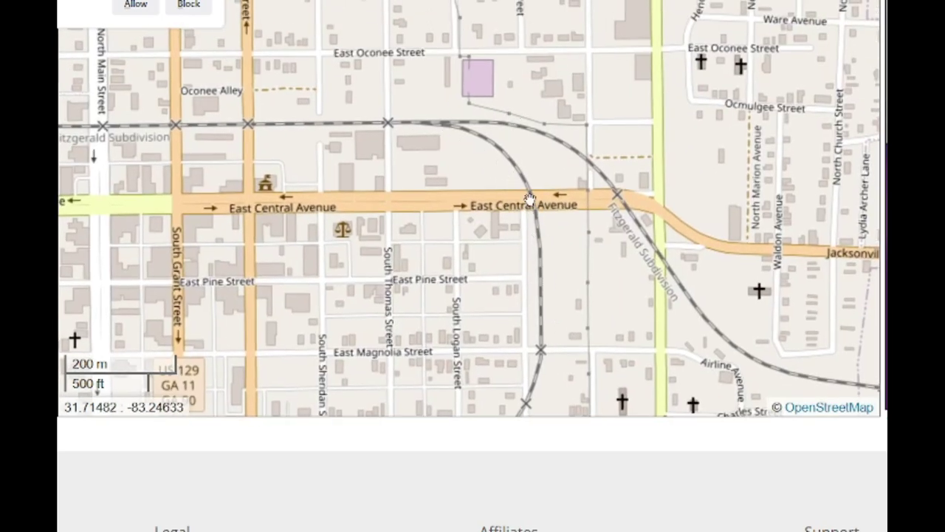
left_click_drag(520, 354, 591, 127)
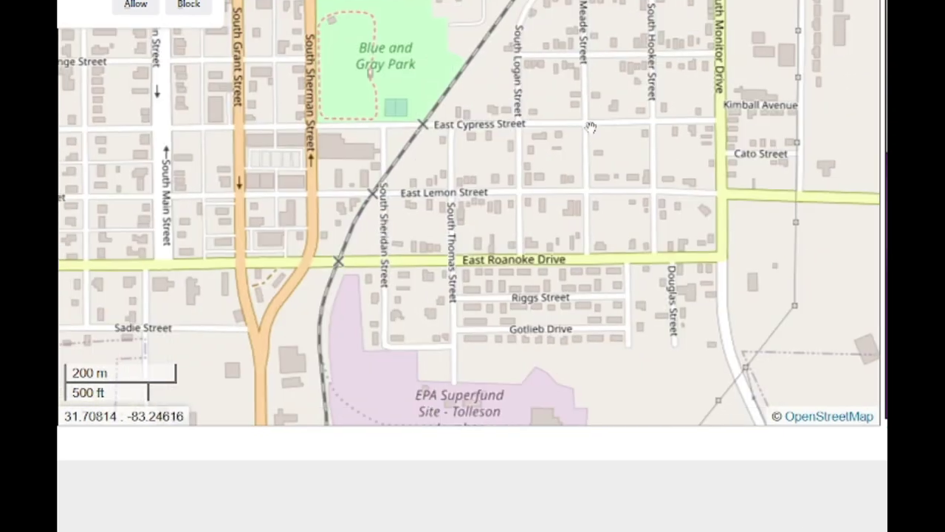
left_click(187, 6)
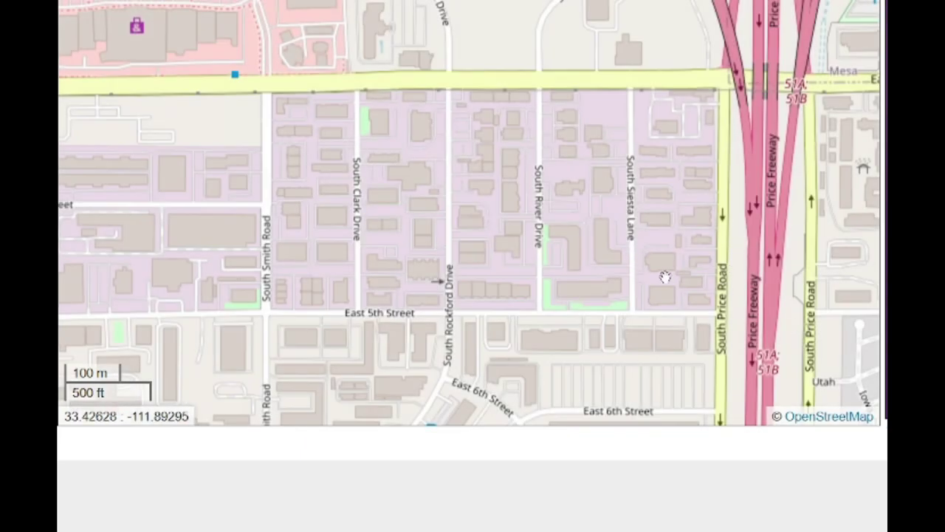
Step: Zoom into the aerial imagery and centre it on the curved spur
scroll(458, 152, "up", 7)
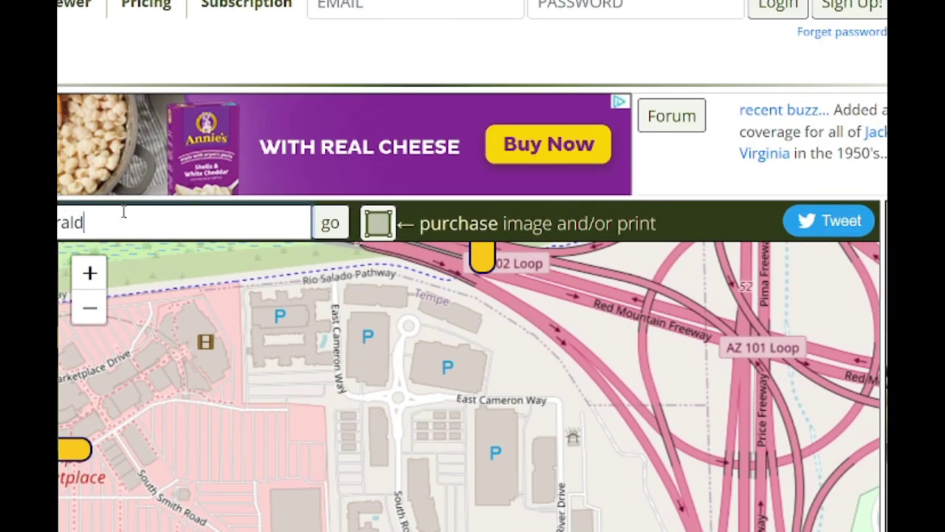
scroll(807, 370, "down", 7)
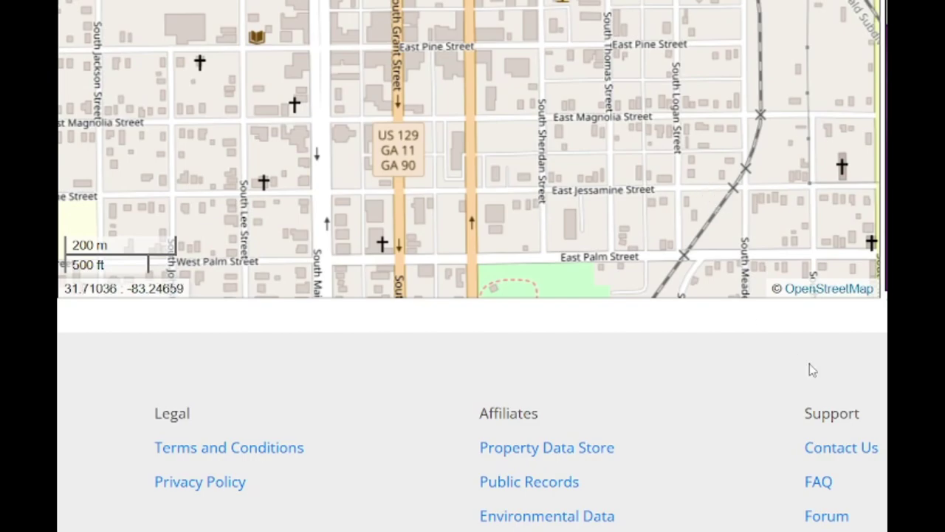
scroll(808, 369, "up", 3)
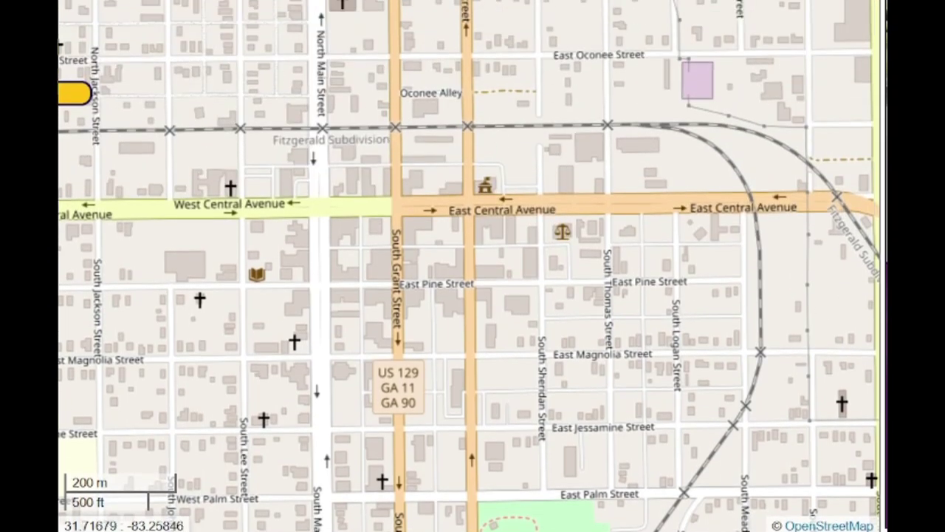
scroll(808, 378, "up", 2)
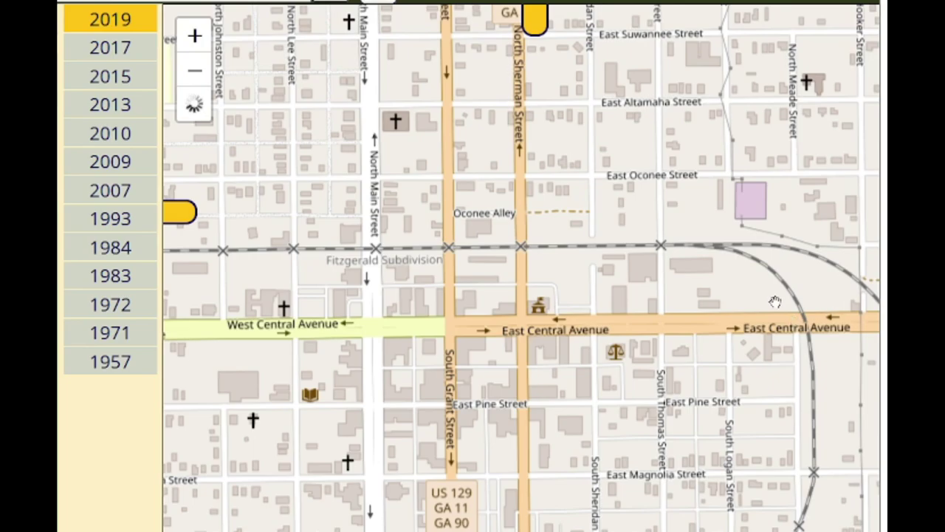
left_click_drag(753, 325, 569, 241)
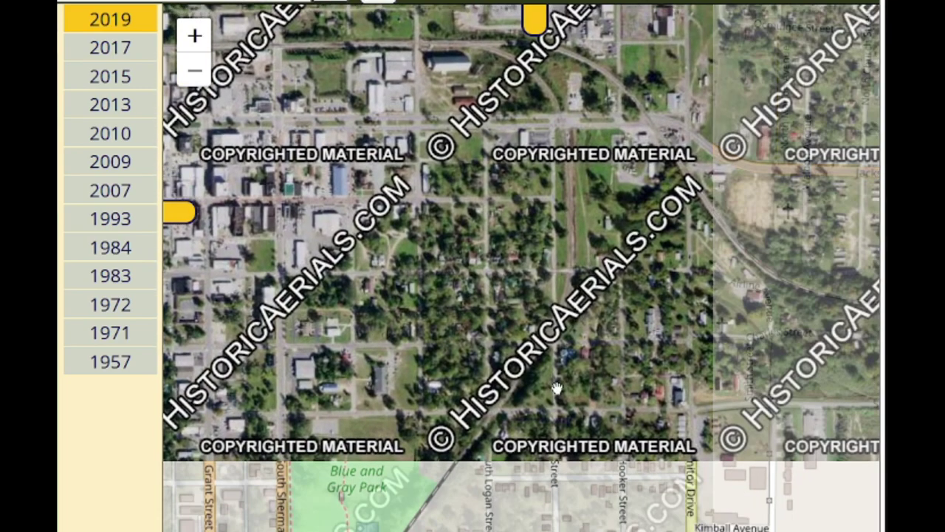
left_click_drag(556, 389, 553, 208)
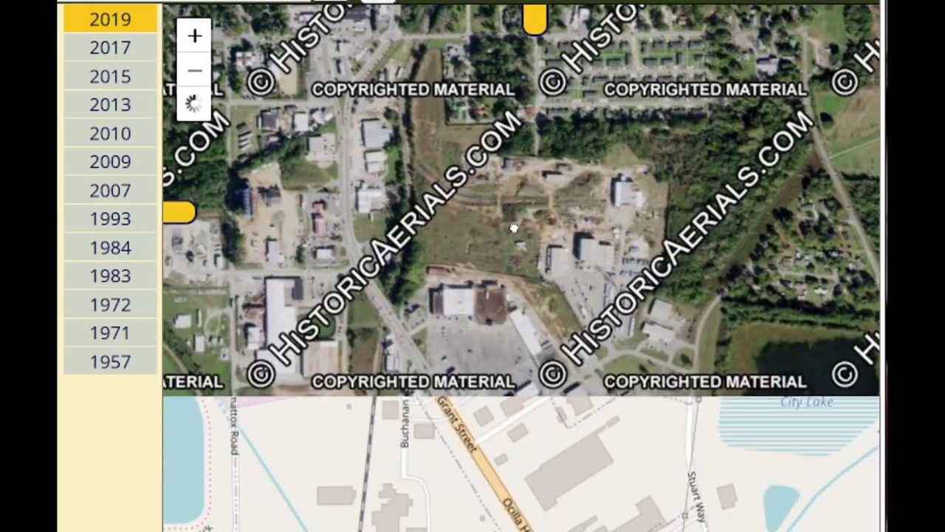
scroll(553, 208, "up", 3)
scroll(553, 208, "down", 3)
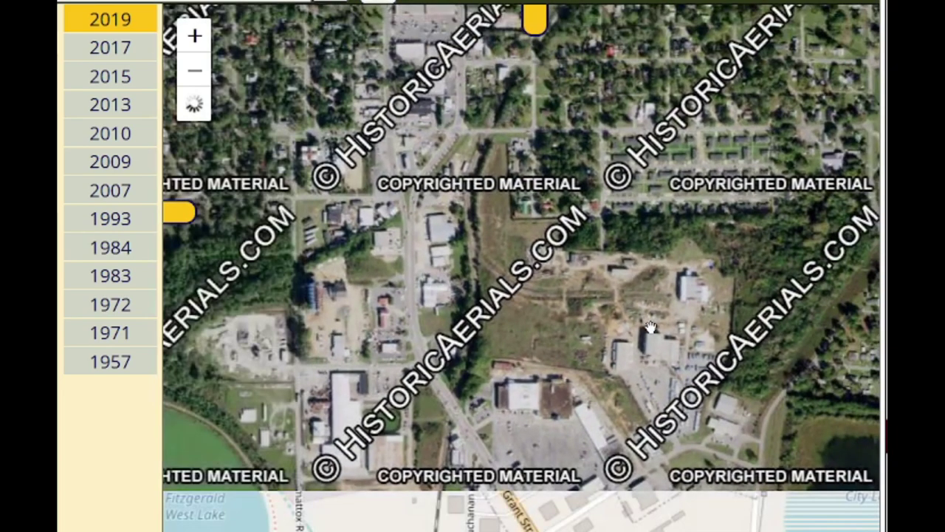
scroll(626, 322, "up", 2)
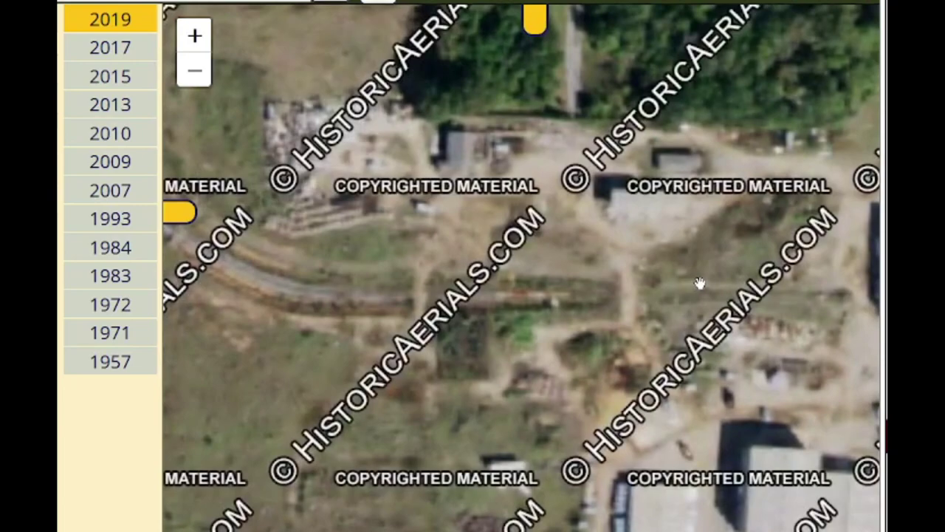
left_click_drag(702, 283, 783, 306)
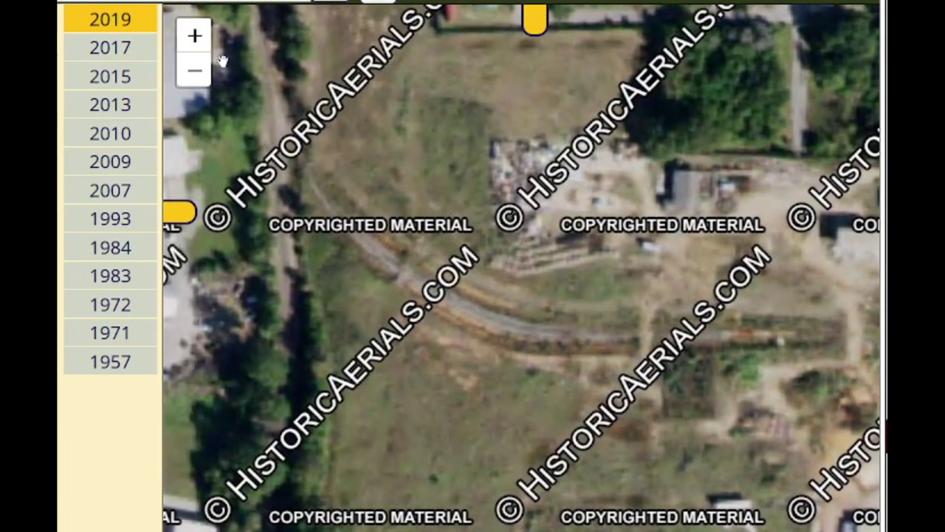
Step: Compare the 1993, 2007, 1983 and 1984 aerials of the curved track
left_click(124, 224)
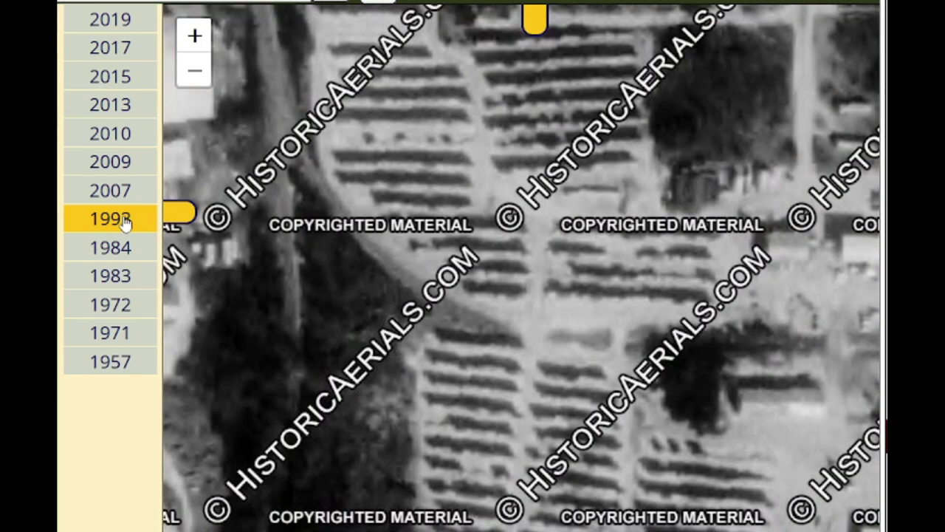
left_click(111, 199)
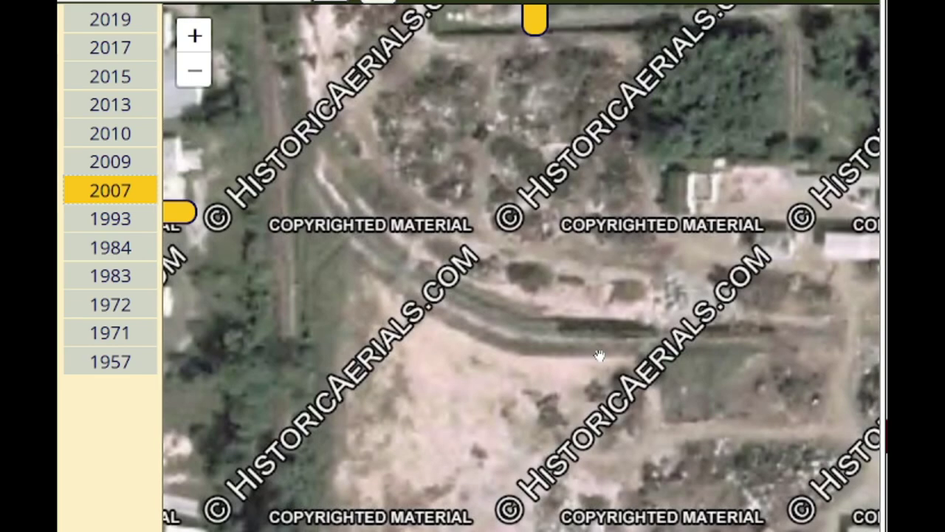
left_click_drag(599, 355, 473, 289)
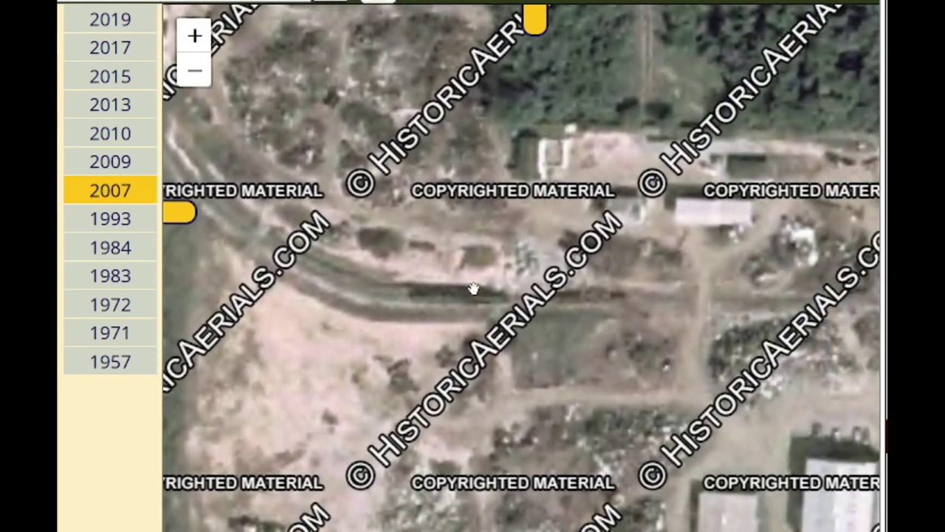
left_click(111, 275)
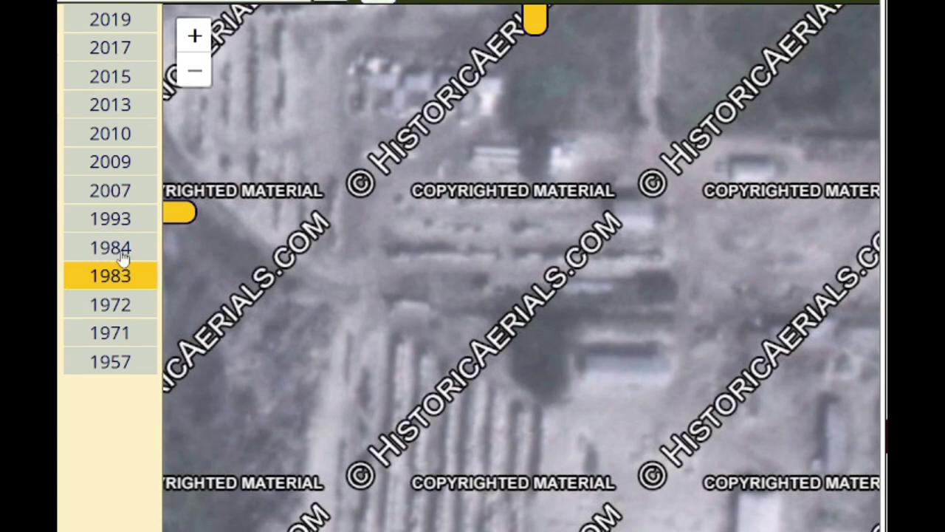
left_click(123, 255)
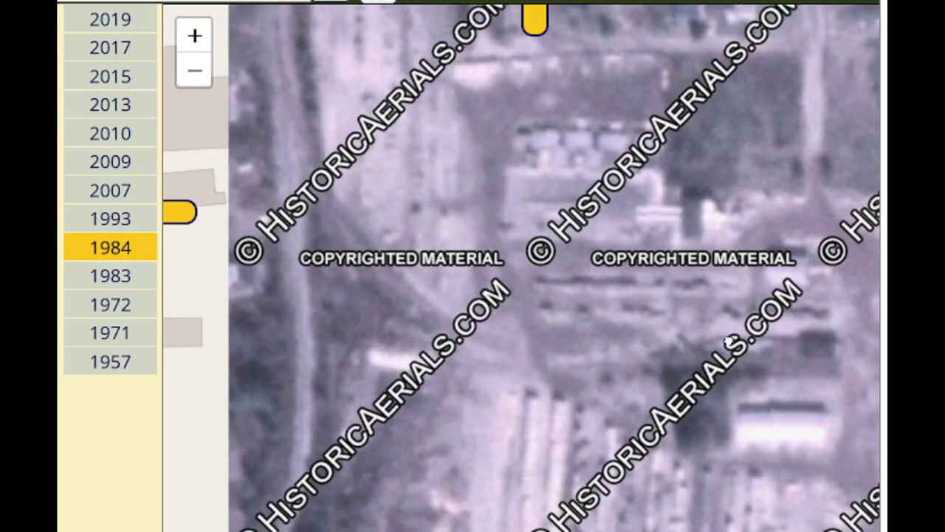
Step: Survey the lumber site and town rail lines in the 1957 aerial, then return to 2019
left_click(115, 365)
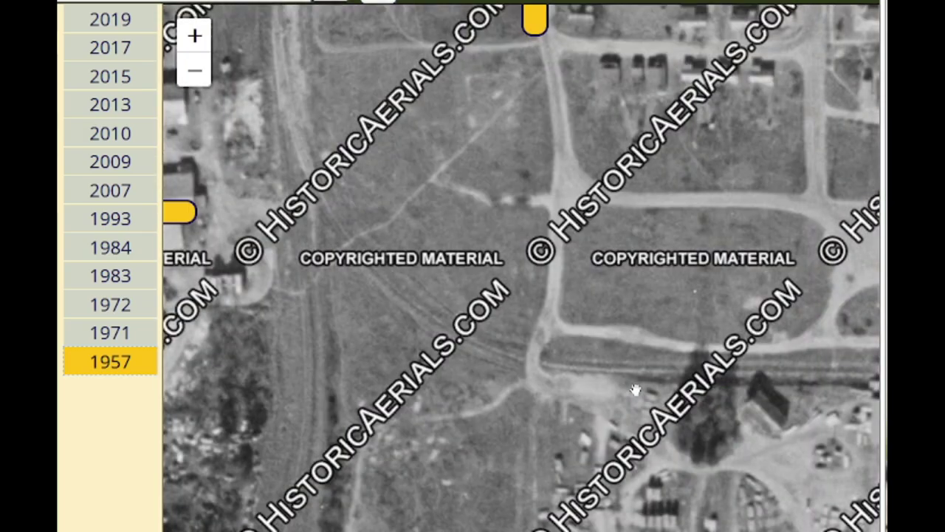
left_click_drag(635, 390, 708, 493)
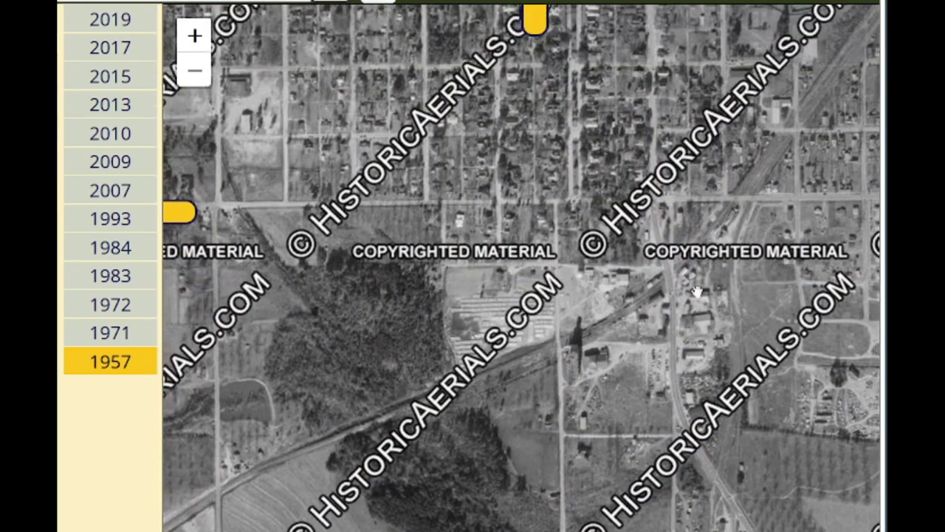
left_click_drag(695, 293, 539, 189)
scroll(542, 267, "up", 2)
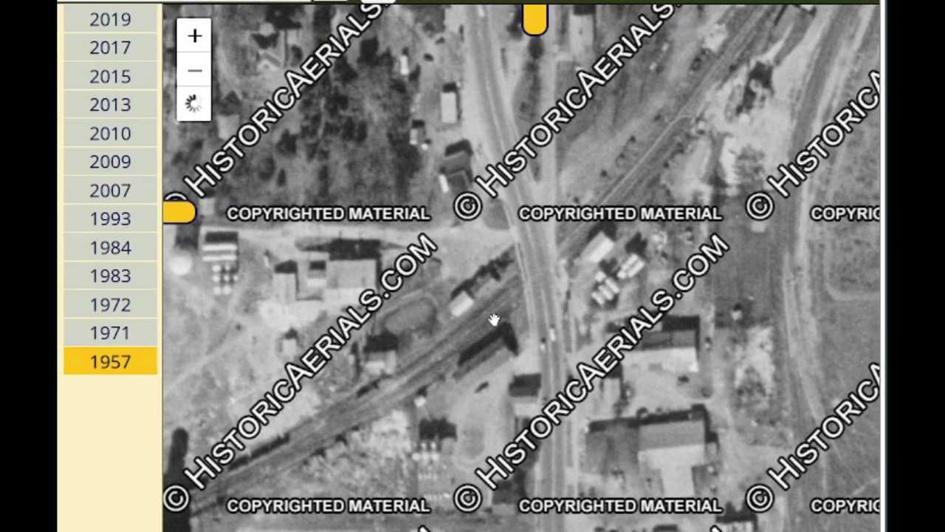
scroll(482, 338, "up", 1)
scroll(513, 280, "down", 2)
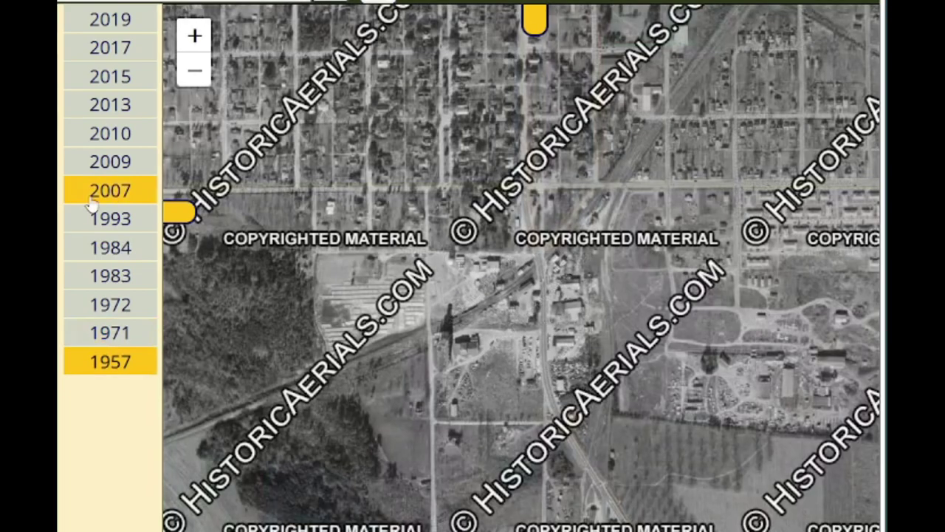
left_click(111, 19)
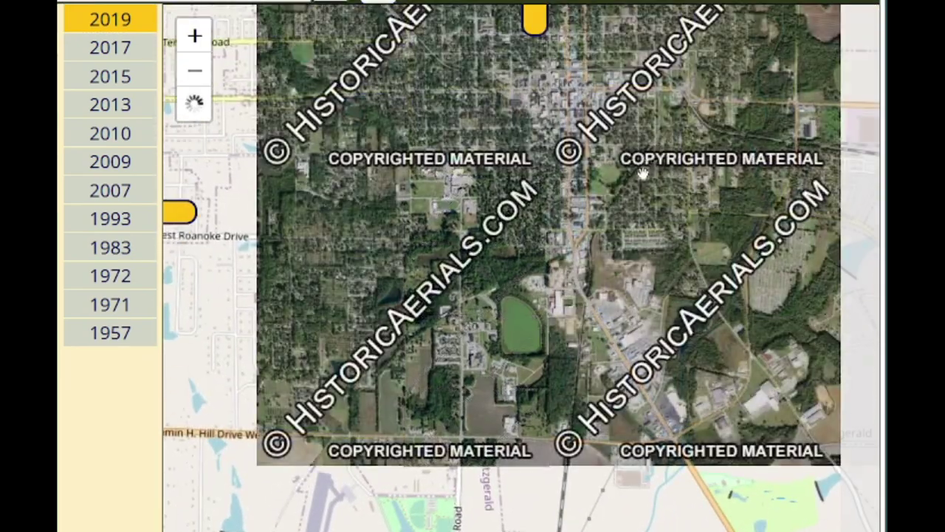
Step: Recentre on town and compare the 1957 aerial with the 2019 imagery
left_click_drag(642, 173, 593, 301)
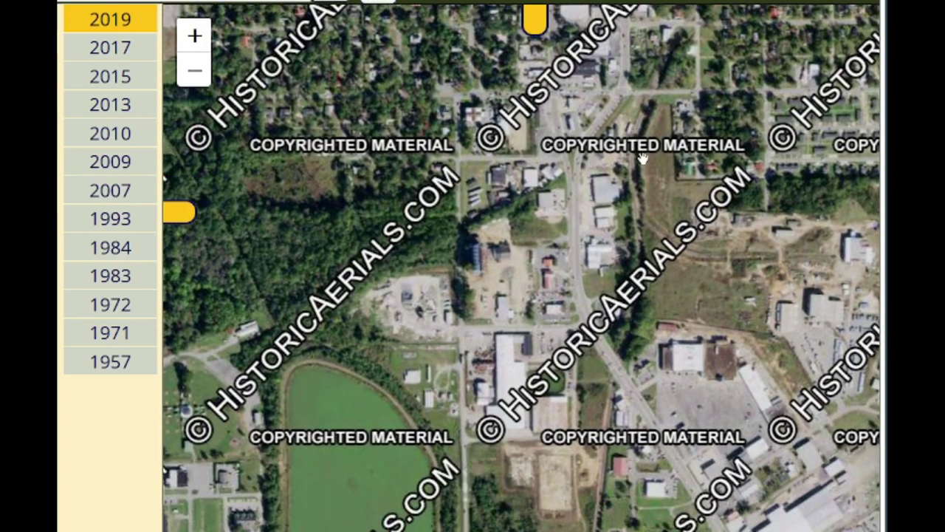
left_click(140, 369)
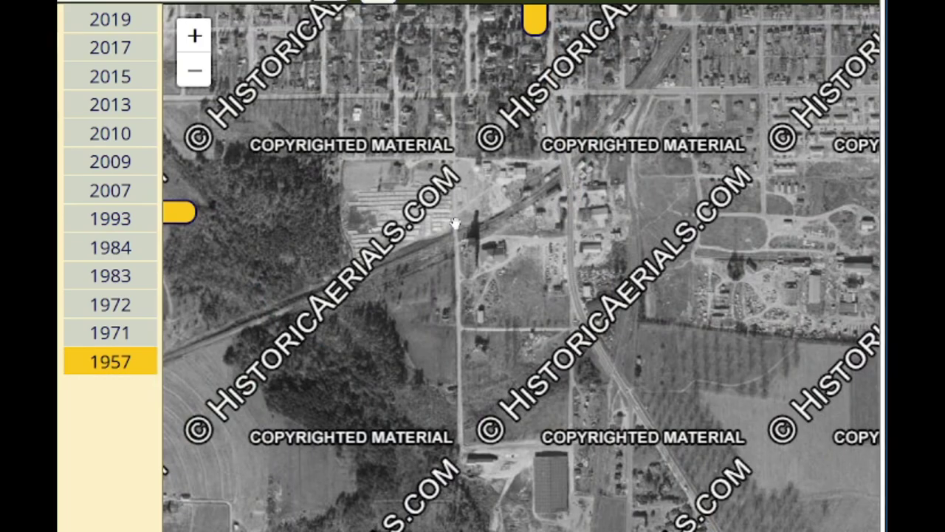
left_click(144, 20)
Step: Pan the 2019 aerial south past the pond and zoom onto the rail loop and parked cars
mouse_move(251, 327)
left_mouse_down()
mouse_move(525, 261)
mouse_move(558, 238)
mouse_move(366, 277)
left_mouse_up()
mouse_move(793, 413)
left_mouse_down()
mouse_move(751, 350)
mouse_move(698, 190)
left_mouse_up()
left_click_drag(716, 424, 734, 207)
left_click_drag(605, 450, 613, 148)
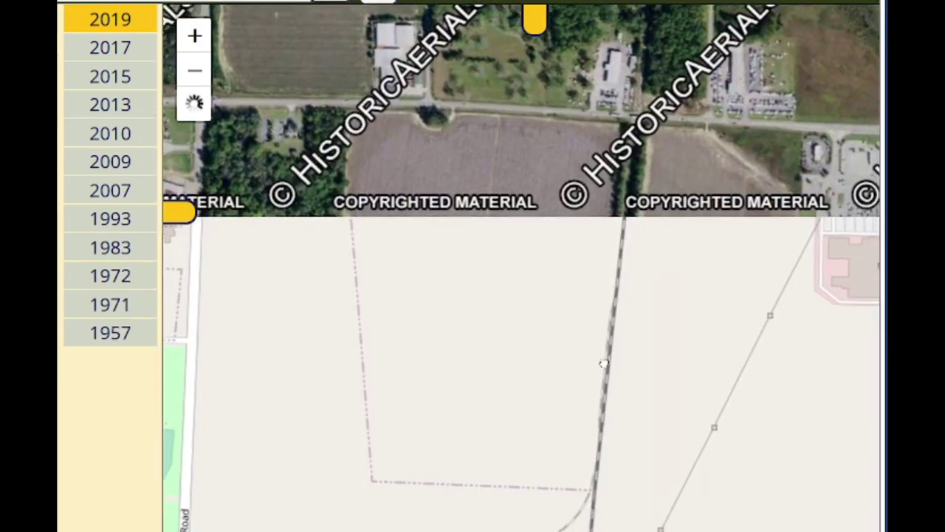
left_click_drag(373, 358, 373, 257)
left_click_drag(561, 402, 667, 194)
scroll(553, 258, "up", 2)
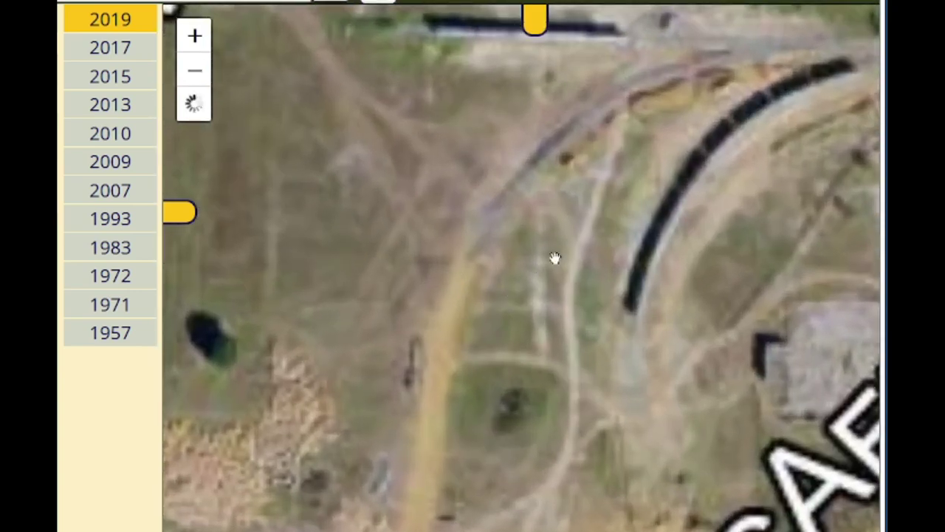
left_click_drag(553, 257, 505, 340)
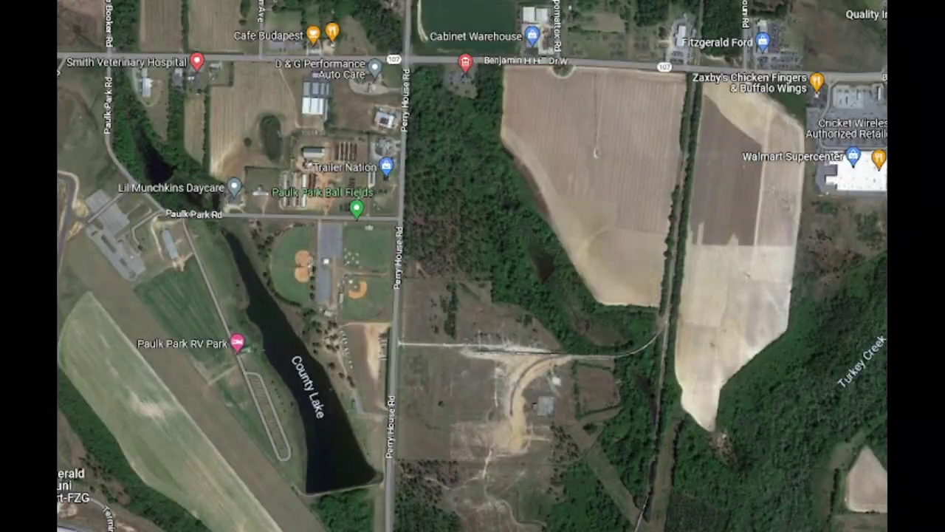
scroll(708, 288, "up", 3)
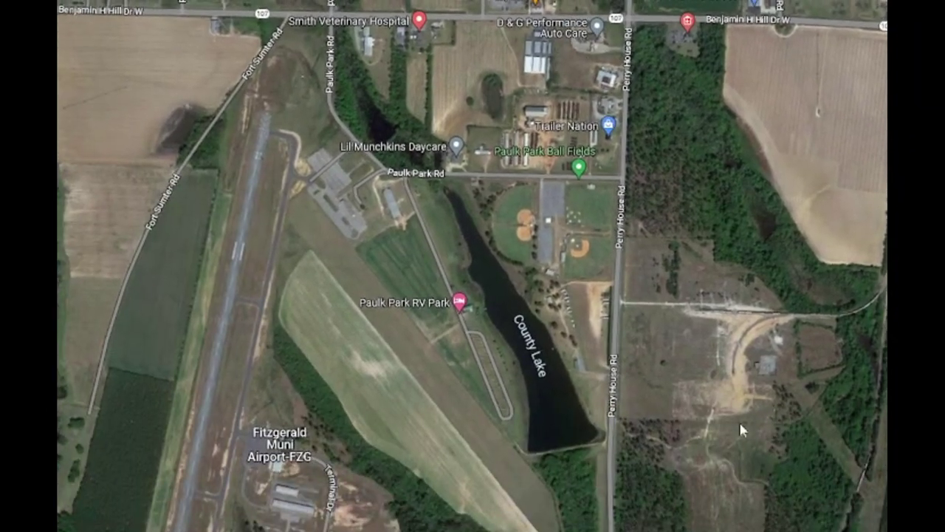
Step: Zoom onto the rail loop and reveal the compound beside the spur, then bring up the 2010 aerial
scroll(707, 288, "up", 5)
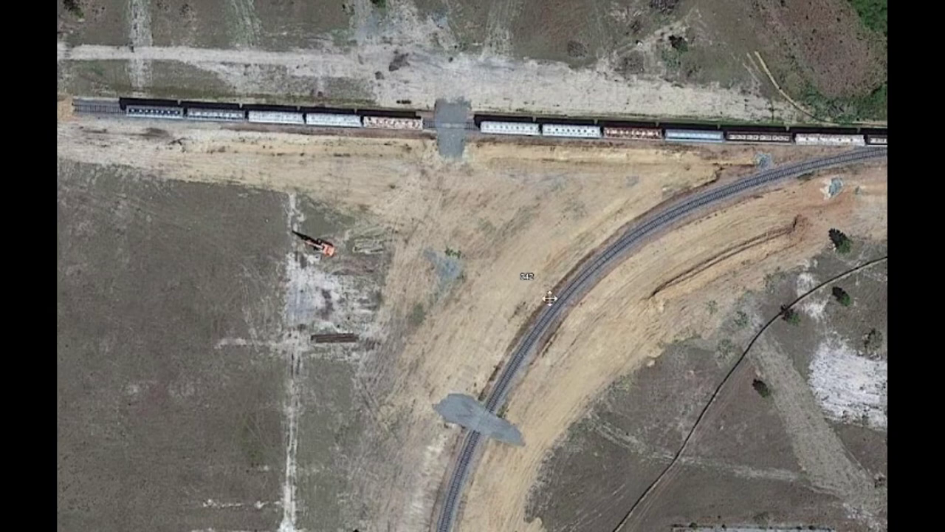
left_click_drag(549, 297, 523, 30)
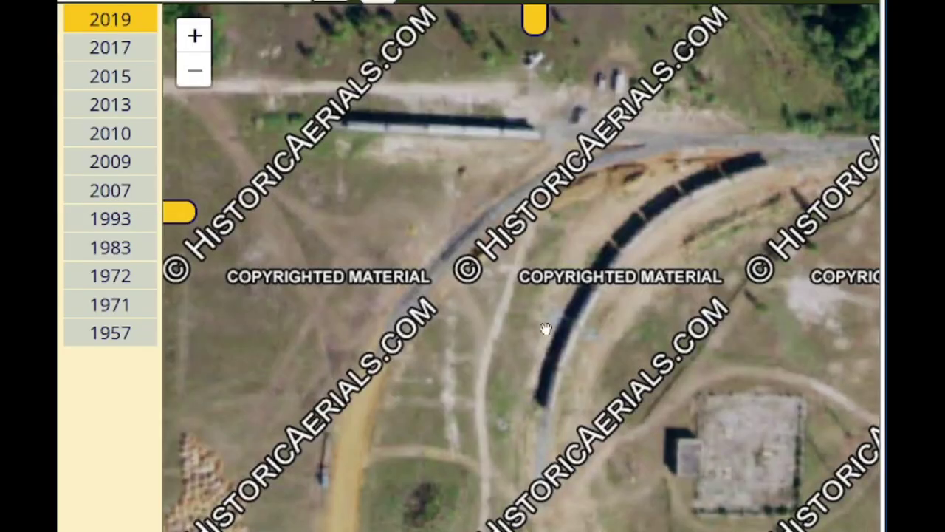
left_click_drag(544, 327, 544, 310)
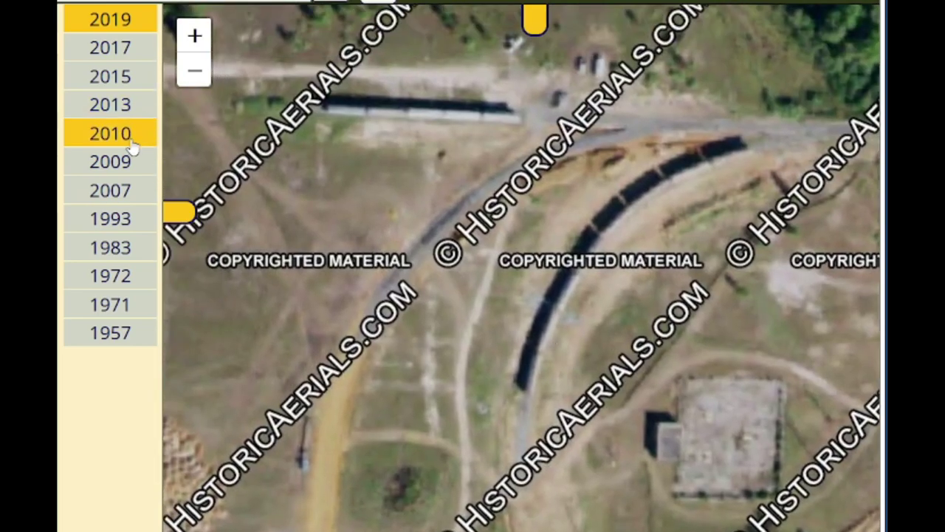
left_click(133, 145)
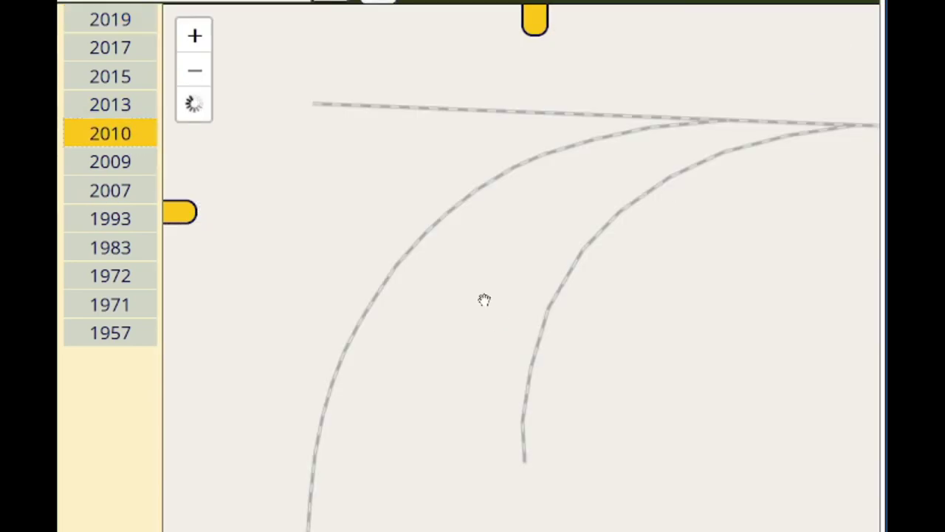
Step: Switch to the 2009 aerial and centre the cleared site west of the spur
scroll(458, 336, "down", 2)
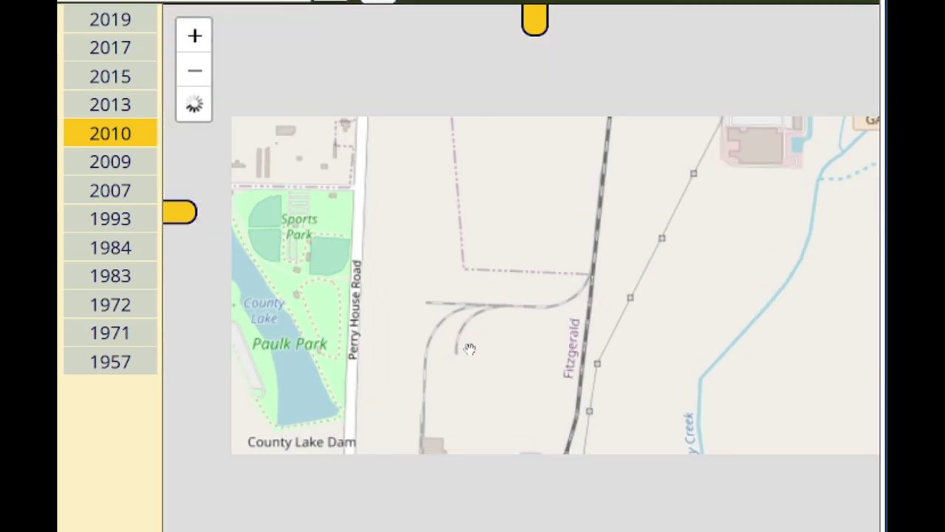
scroll(469, 348, "up", 2)
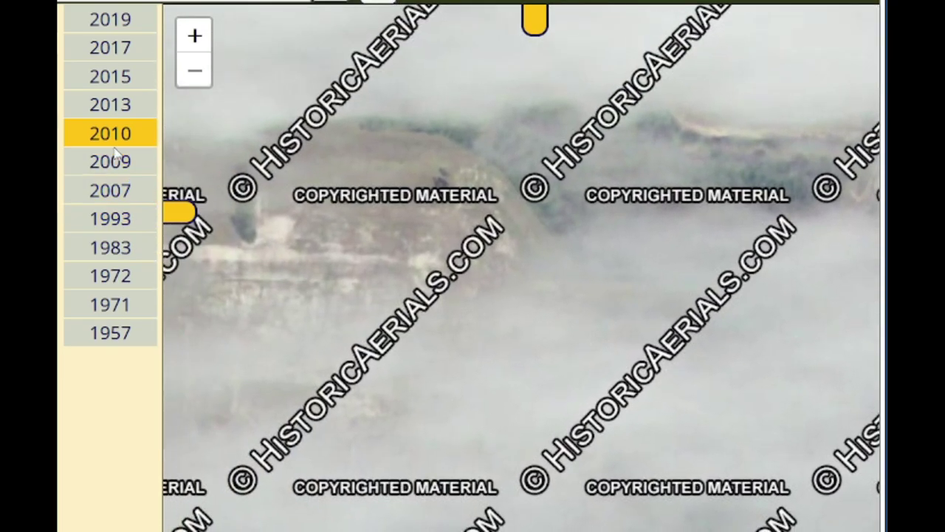
left_click(110, 162)
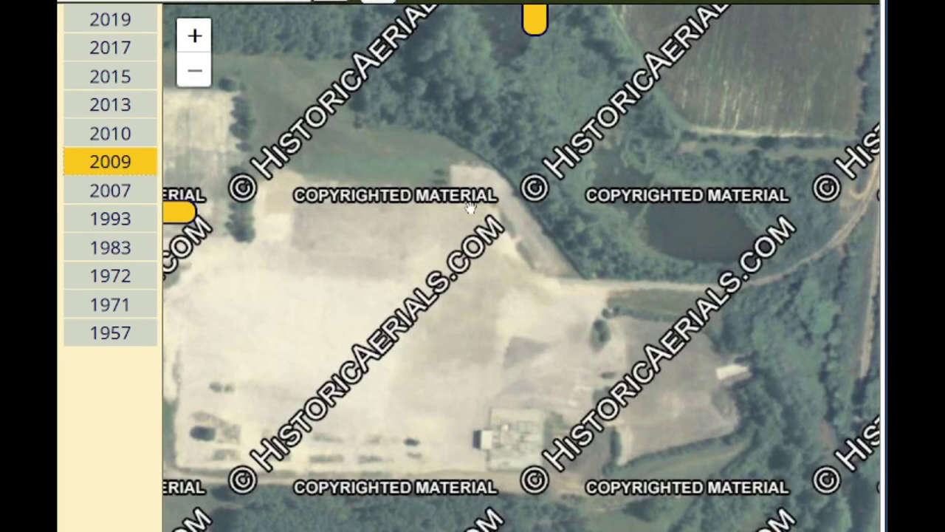
left_click_drag(470, 209, 742, 329)
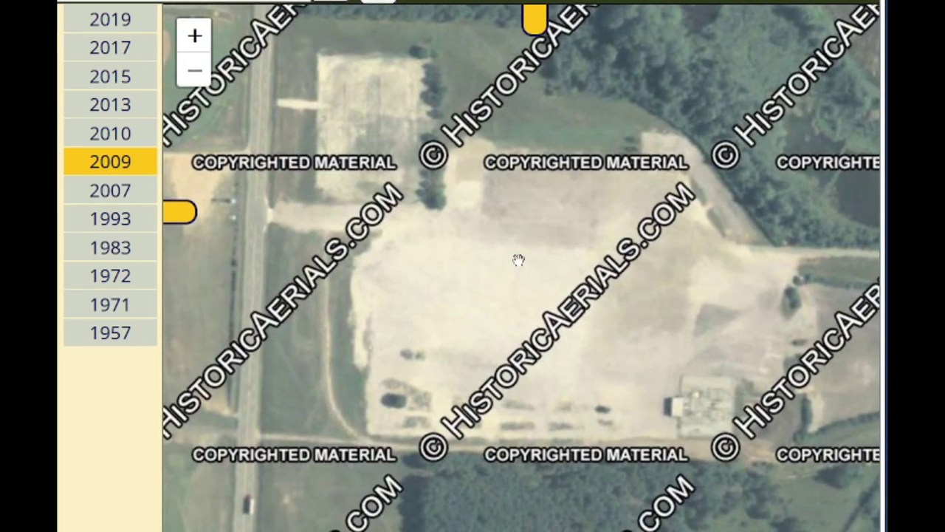
left_click_drag(587, 280, 526, 280)
Step: Show the 2007 aerial and zoom across the factory and its round tanks
left_click(127, 198)
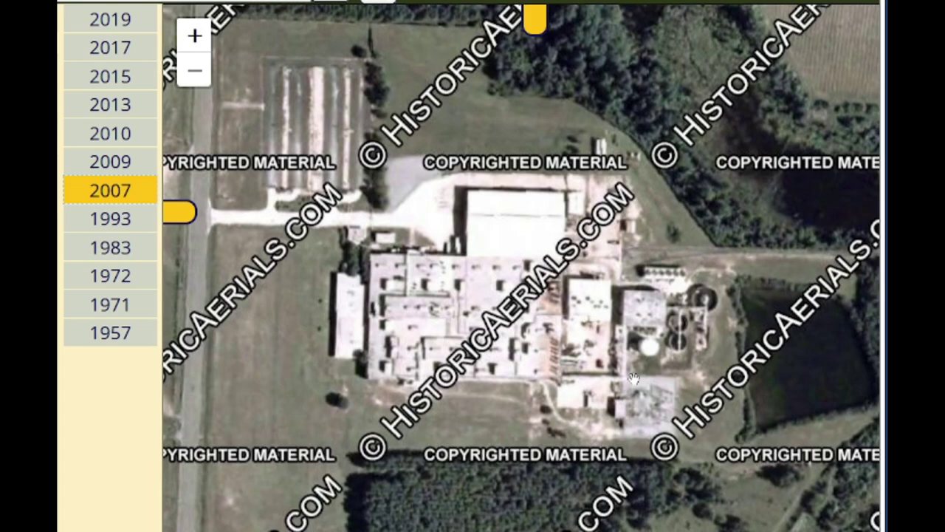
scroll(548, 322, "up", 3)
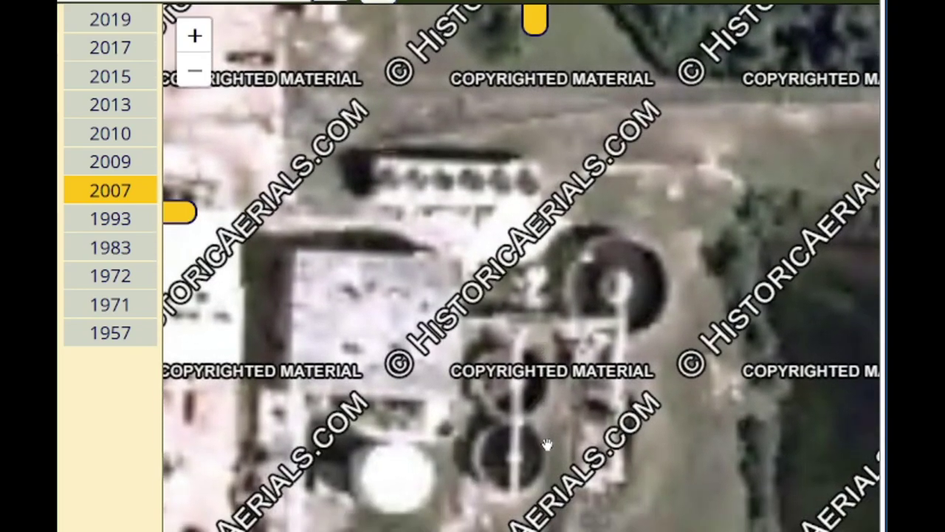
left_click_drag(446, 226, 552, 305)
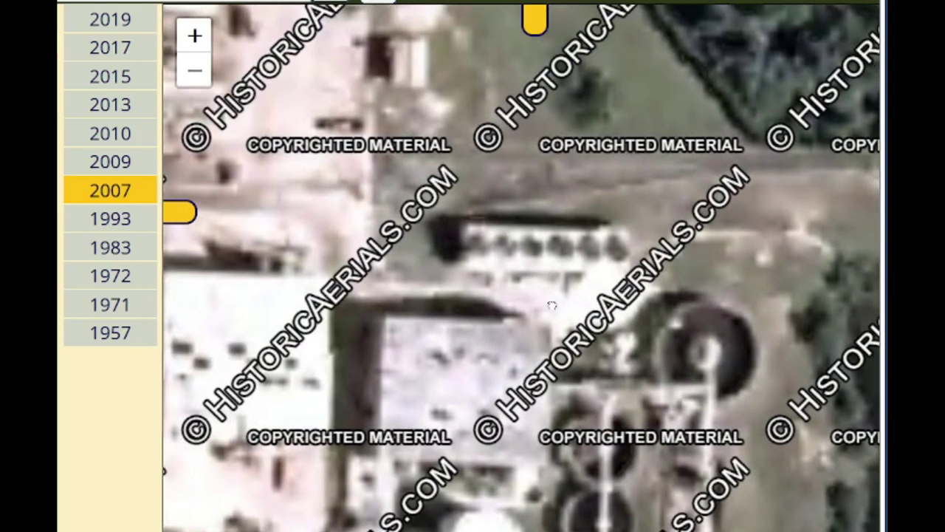
scroll(552, 305, "down", 2)
left_click_drag(410, 271, 484, 267)
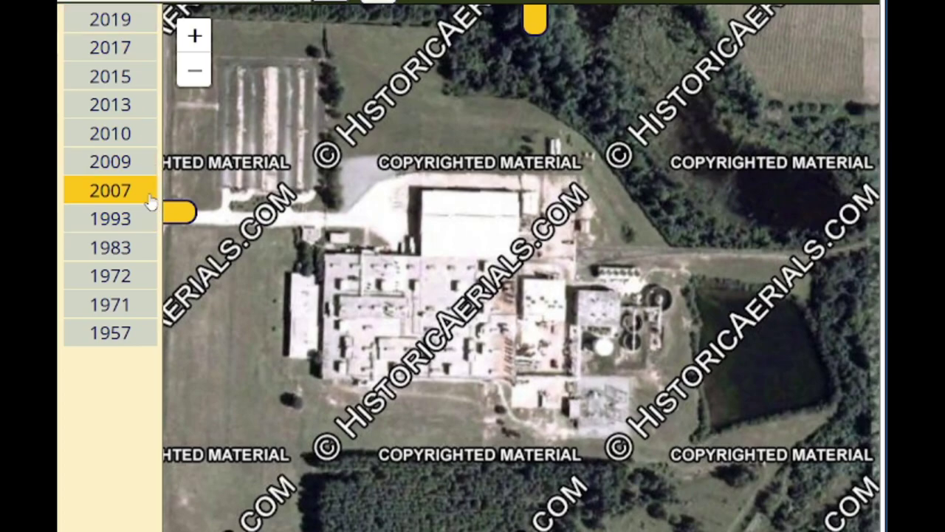
Step: Compare with the 2009 and 1957 imagery, then return to Google Maps
left_click(140, 175)
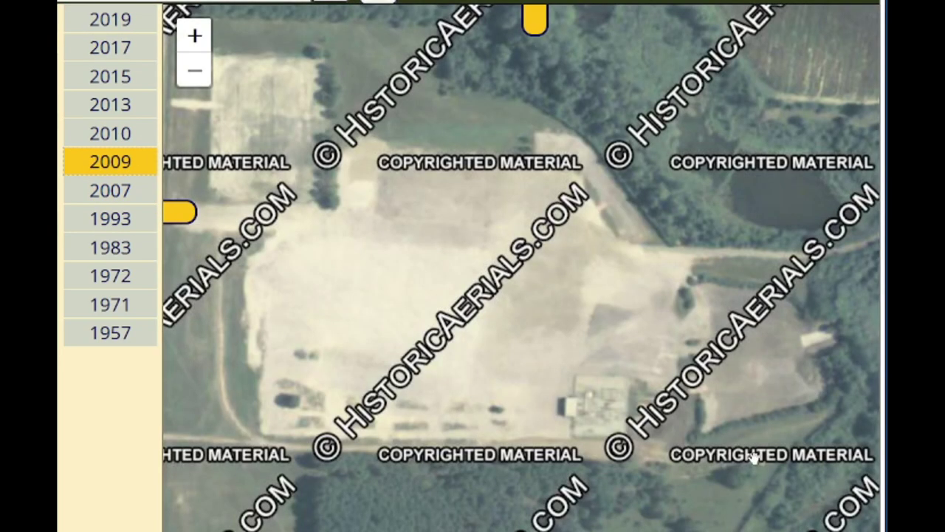
left_click(127, 331)
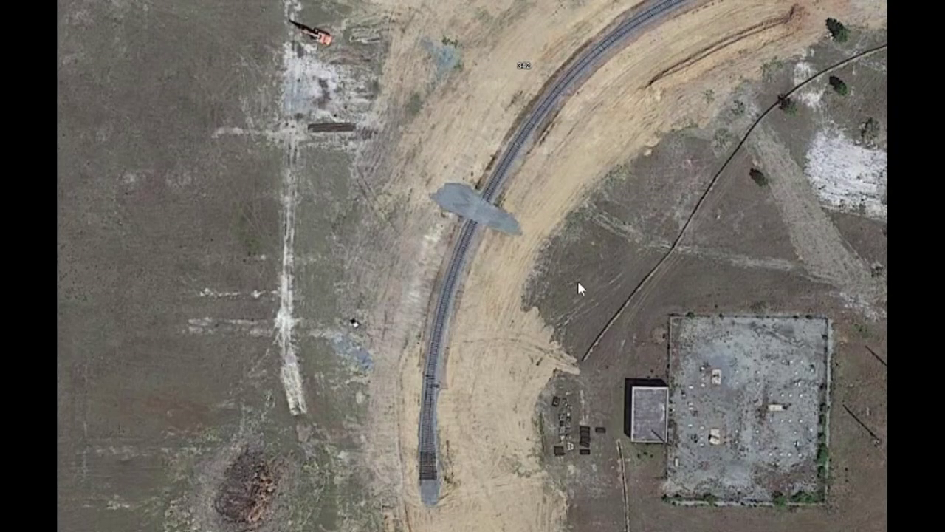
scroll(545, 314, "down", 2)
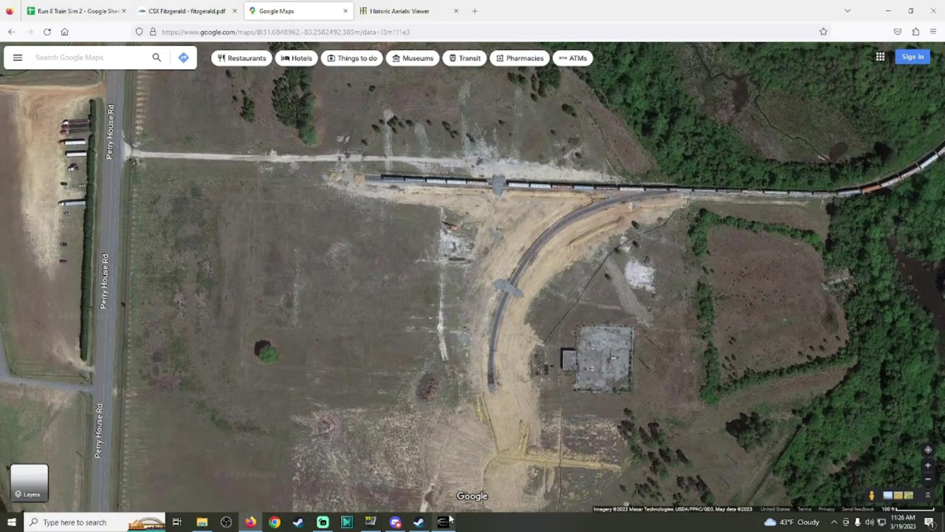
mouse_move(450, 521)
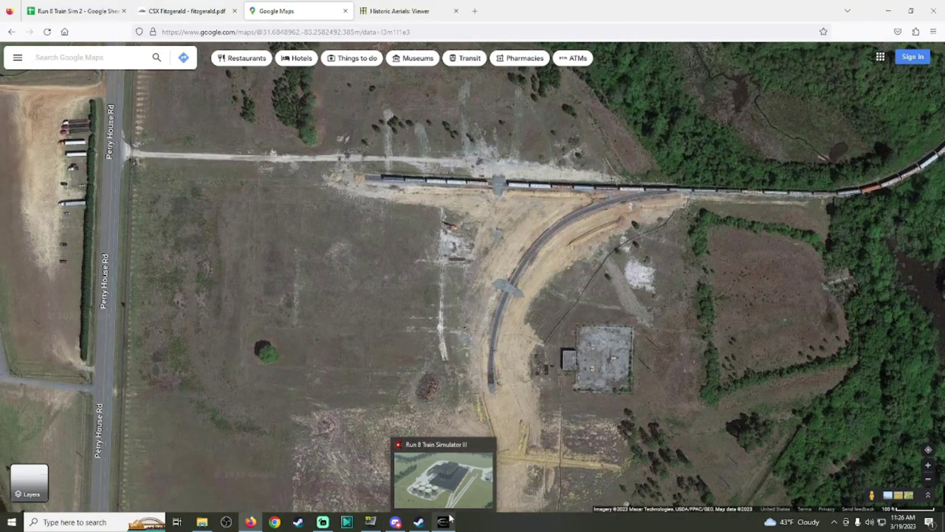
left_click(449, 521)
left_click(447, 519)
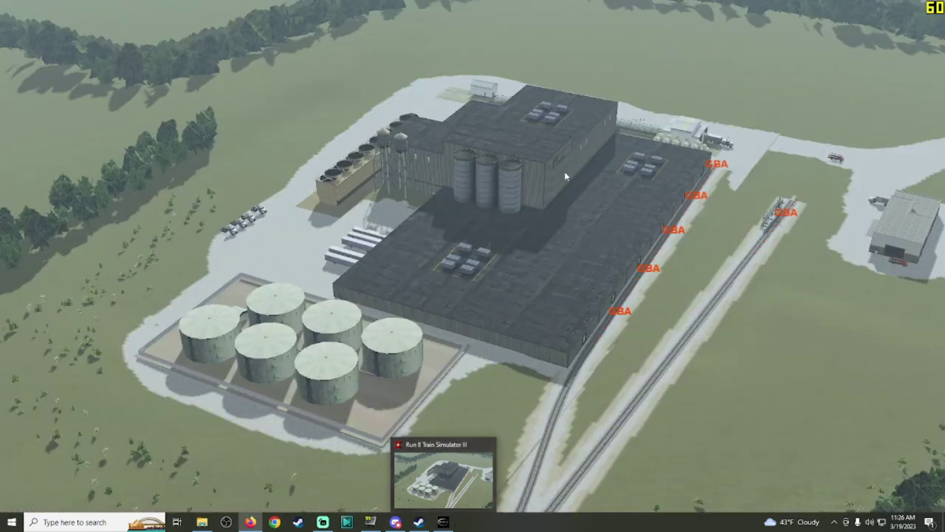
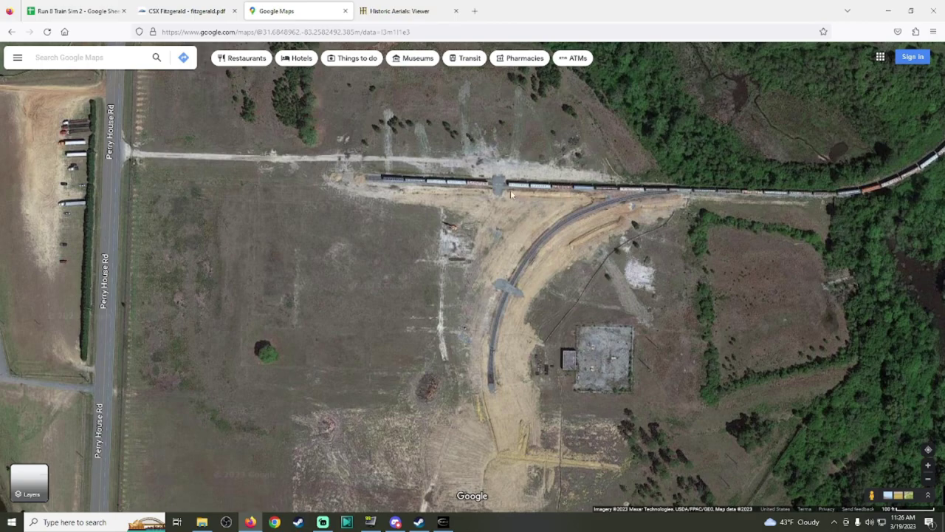
Step: Switch from the Google Maps aerial photo back to Run8's 3-D view of the chemical plant
left_click(449, 520)
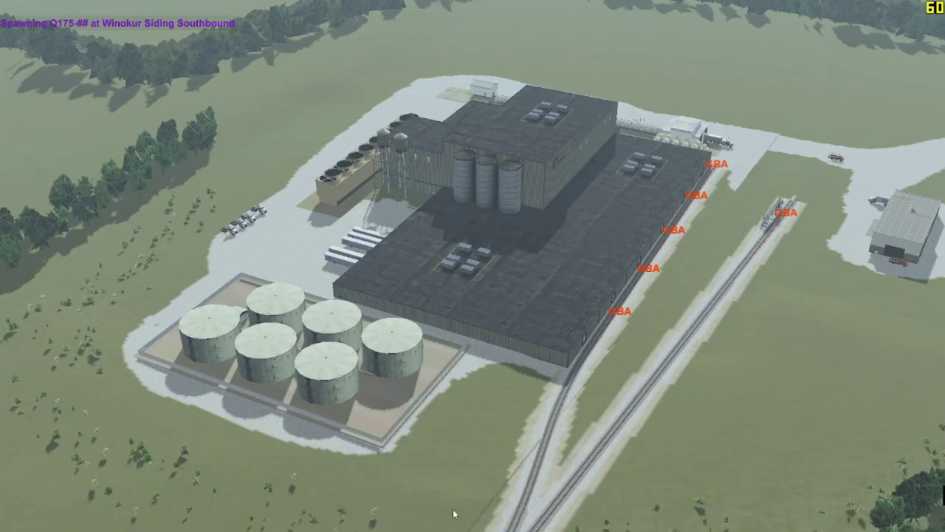
Step: Glance through the industry list and the train consist maker, then close them
left_click(483, 405)
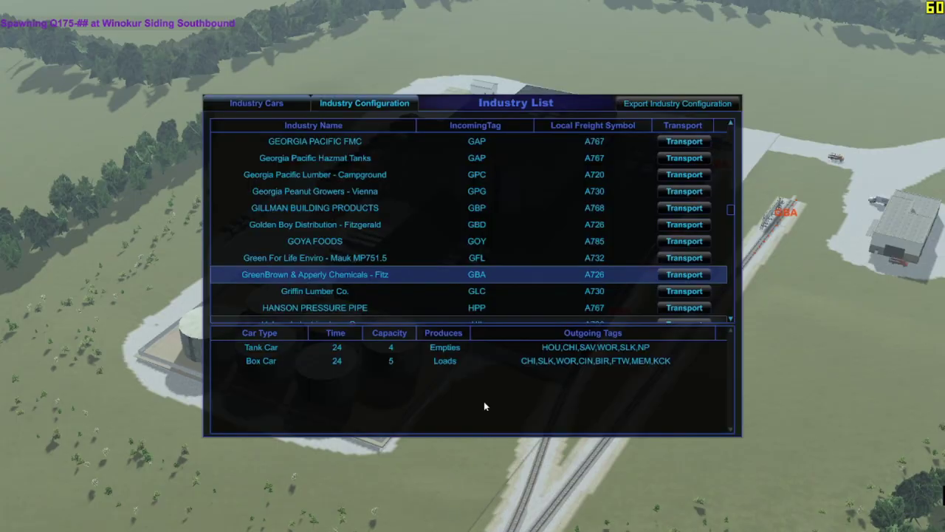
left_click(479, 458)
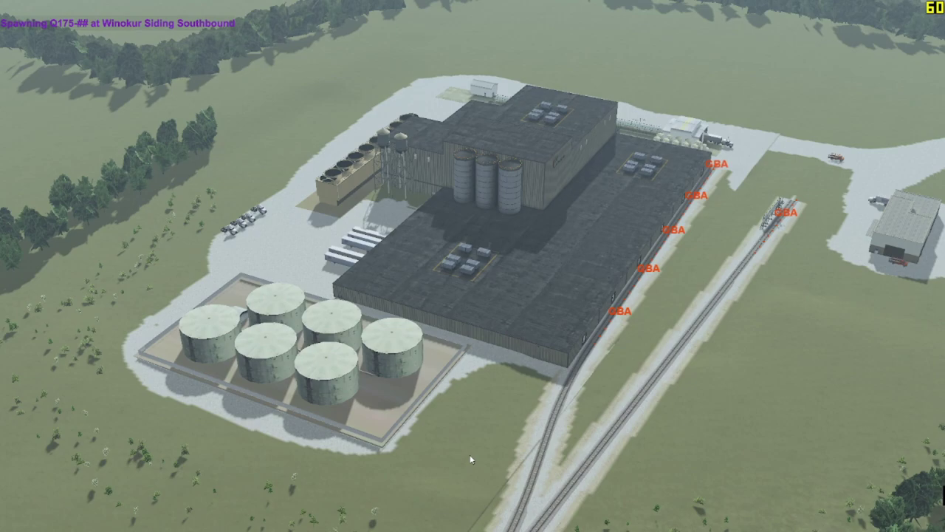
left_click(30, 6)
left_click(58, 103)
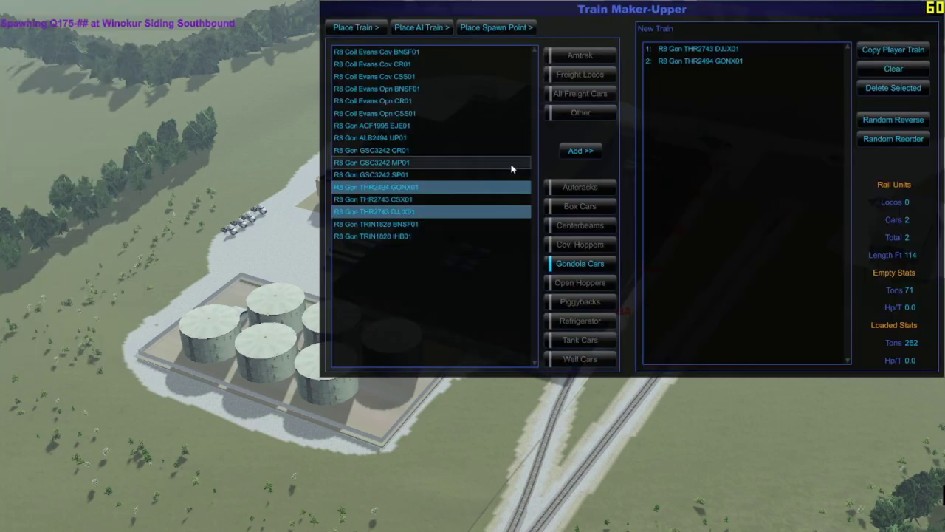
key("Escape")
Step: Save the industry configuration and load GreenBrown & Apperly Chemicals - Fitz into the track editor
left_click(406, 197)
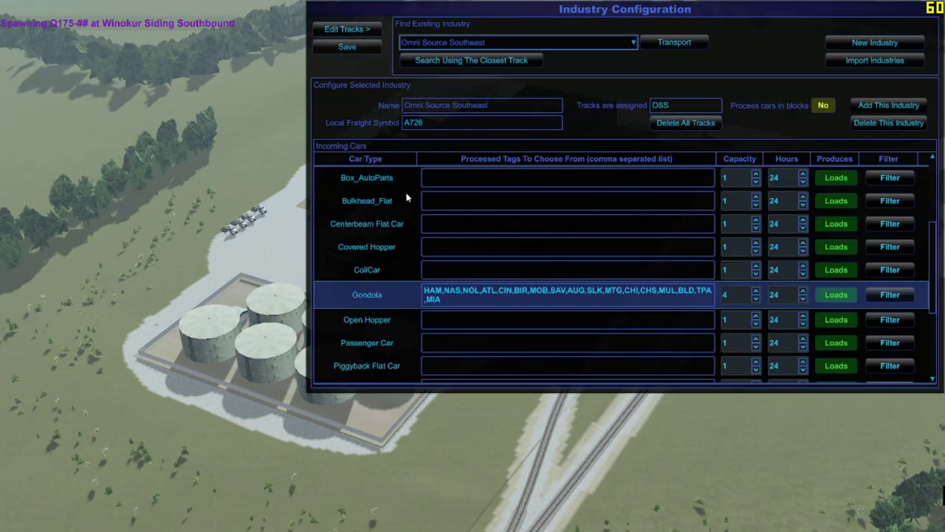
left_click(347, 46)
left_click(509, 42)
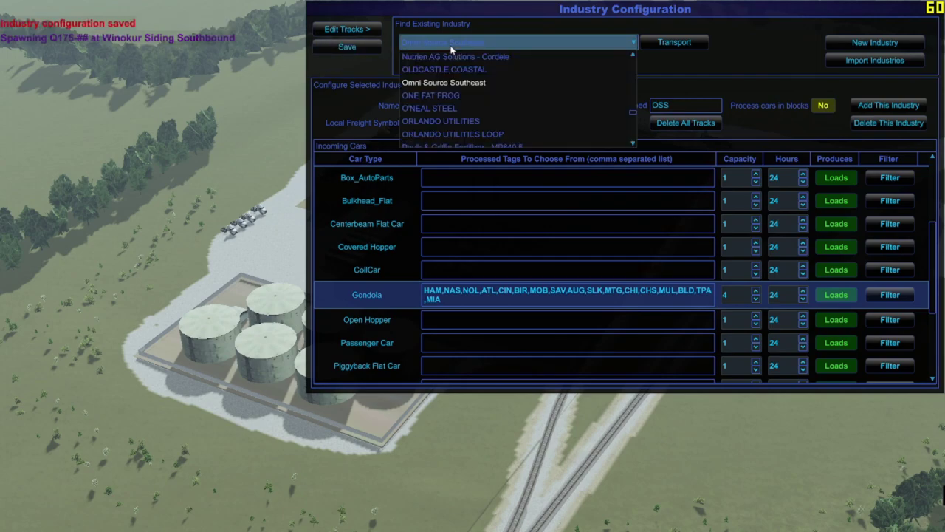
scroll(503, 95, "up", 10)
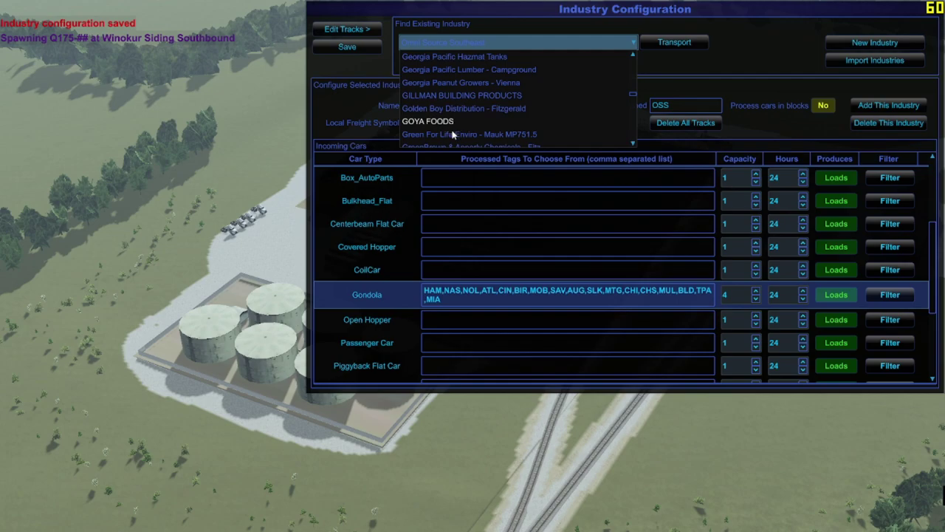
scroll(460, 137, "down", 1)
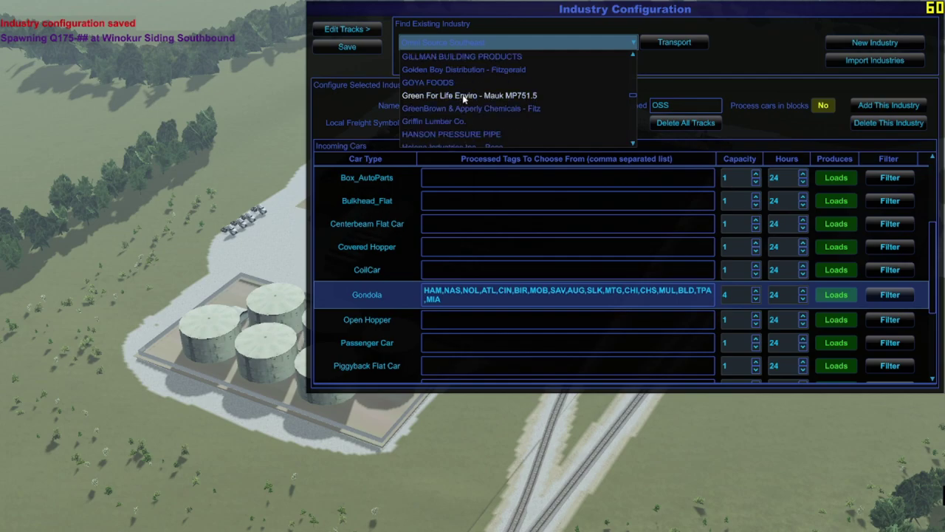
left_click(477, 107)
left_click(347, 29)
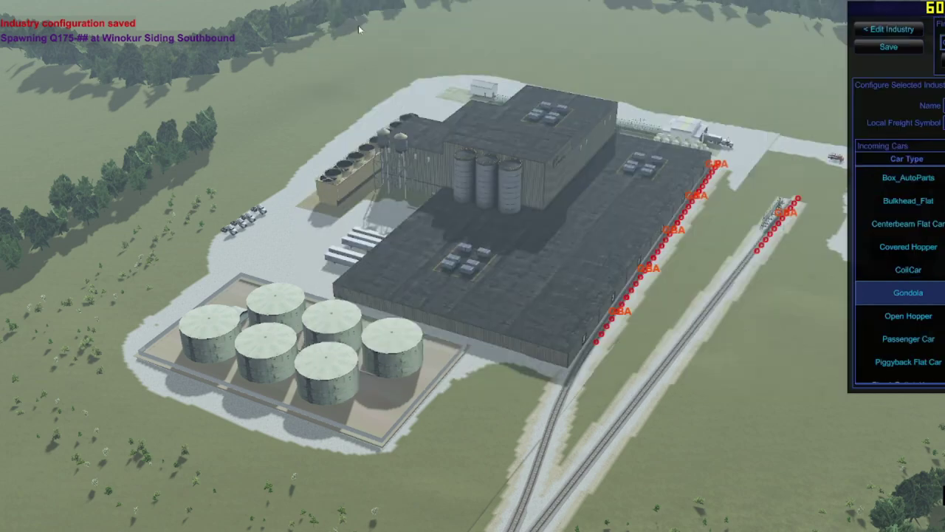
Step: Add the outer parallel siding and the plant-side siding to GBA, save, and reopen the industry settings
left_click(541, 226)
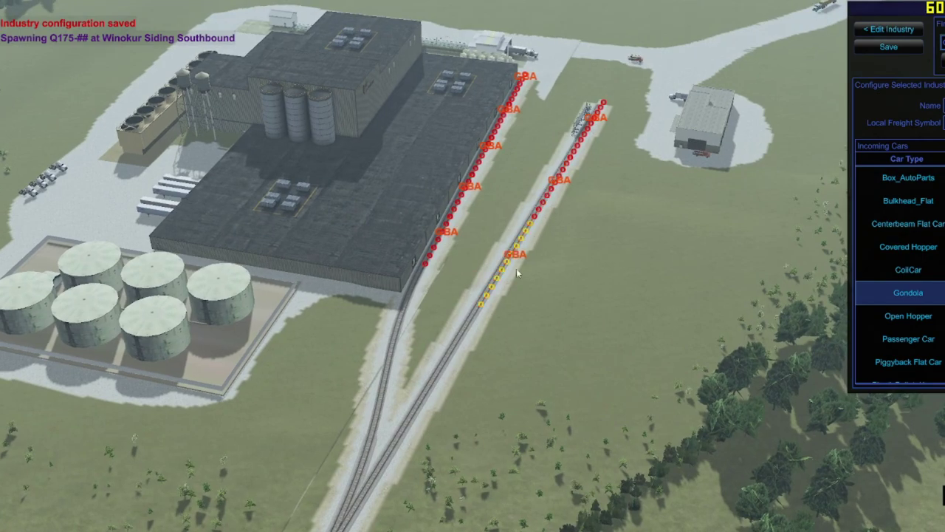
scroll(471, 327, "up", 3)
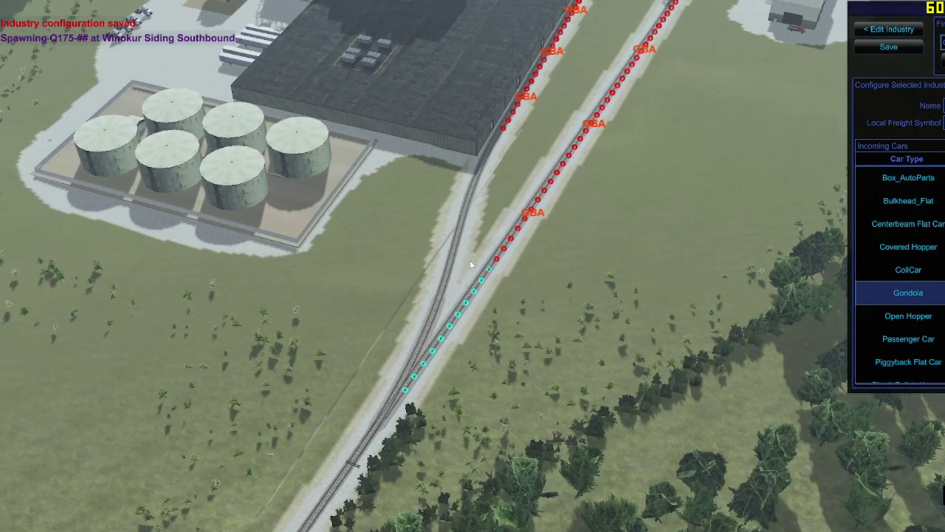
left_click(470, 161)
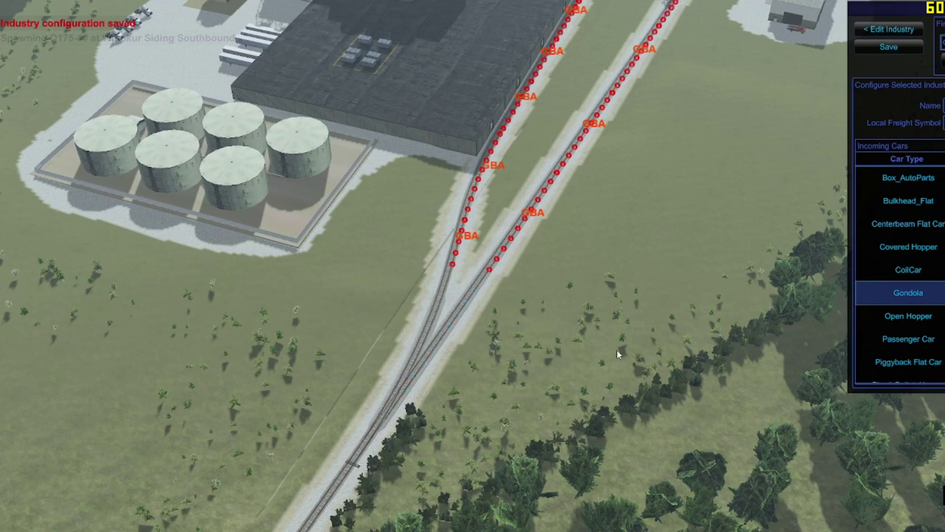
left_click(888, 47)
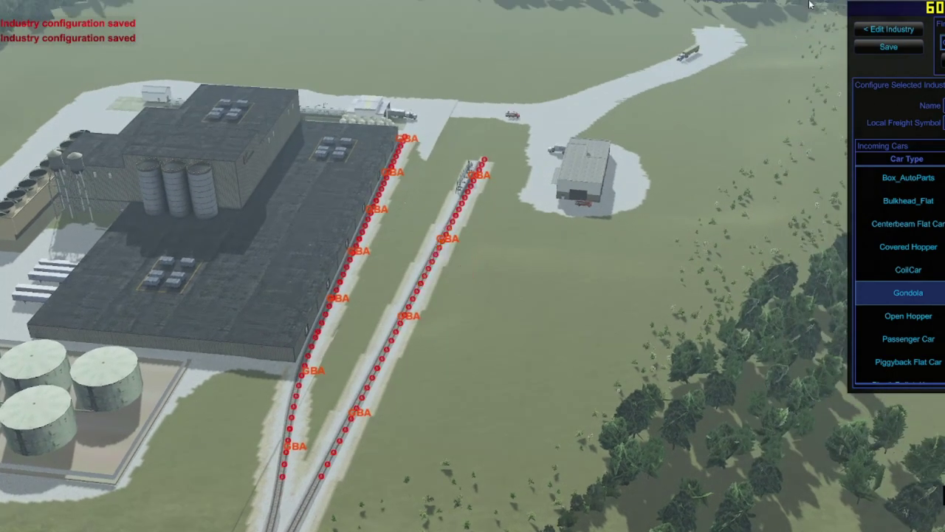
left_click(890, 29)
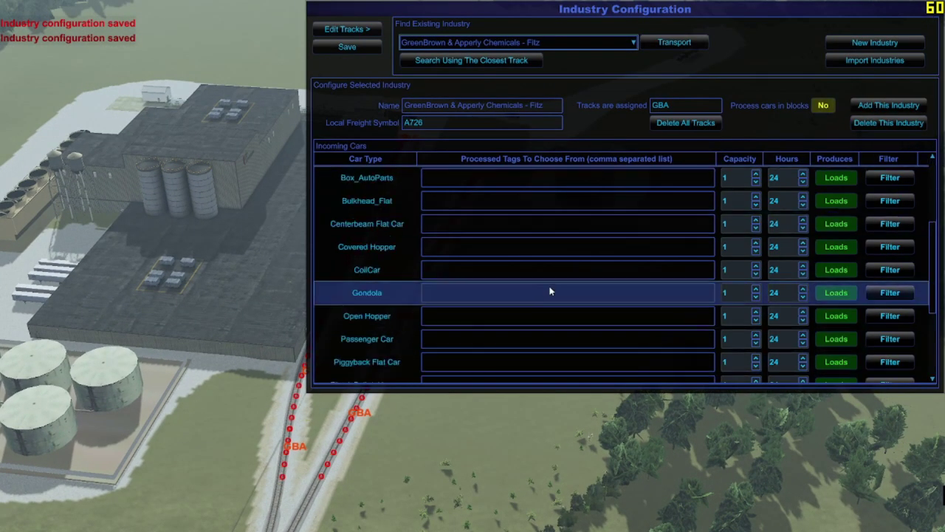
scroll(561, 299, "down", 2)
Step: Copy the station tag list from cell T21 of the Run 8 Train Sim 2 spreadsheet
scroll(606, 310, "up", 4)
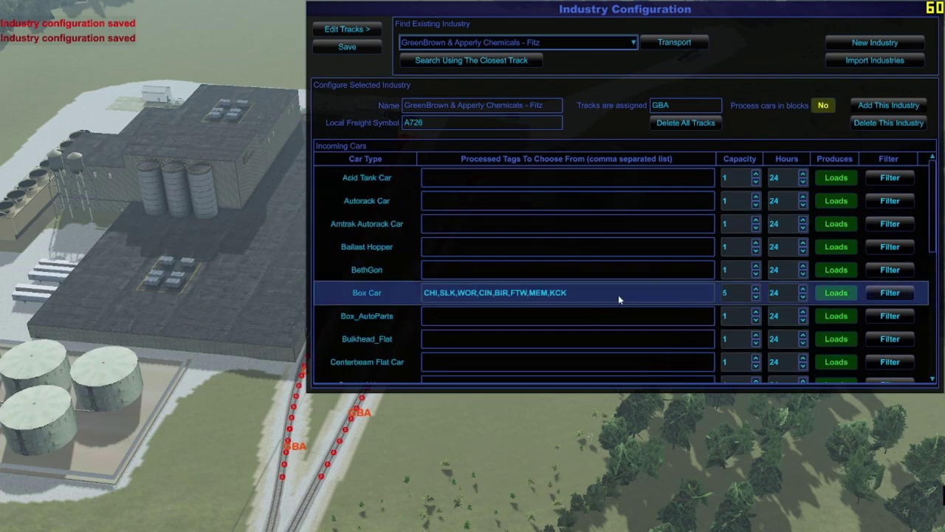
scroll(616, 299, "down", 5)
scroll(616, 291, "up", 4)
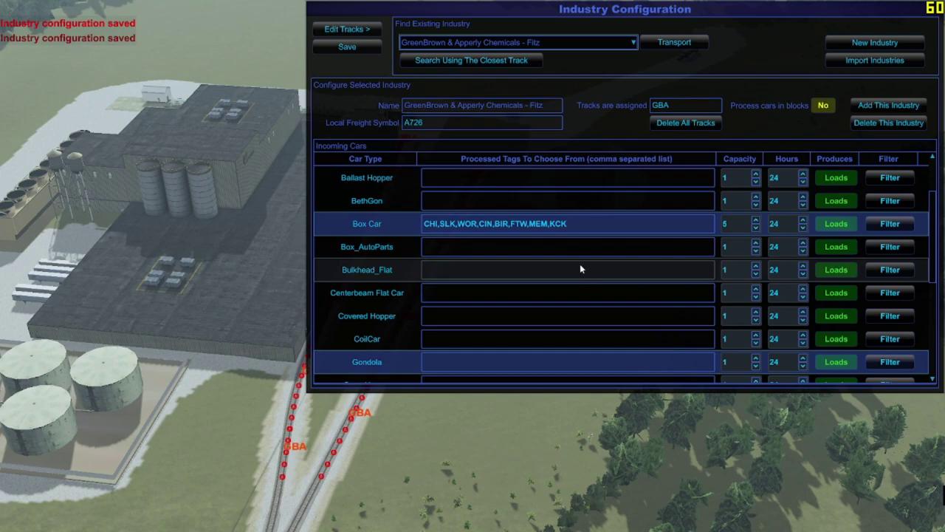
scroll(580, 269, "up", 3)
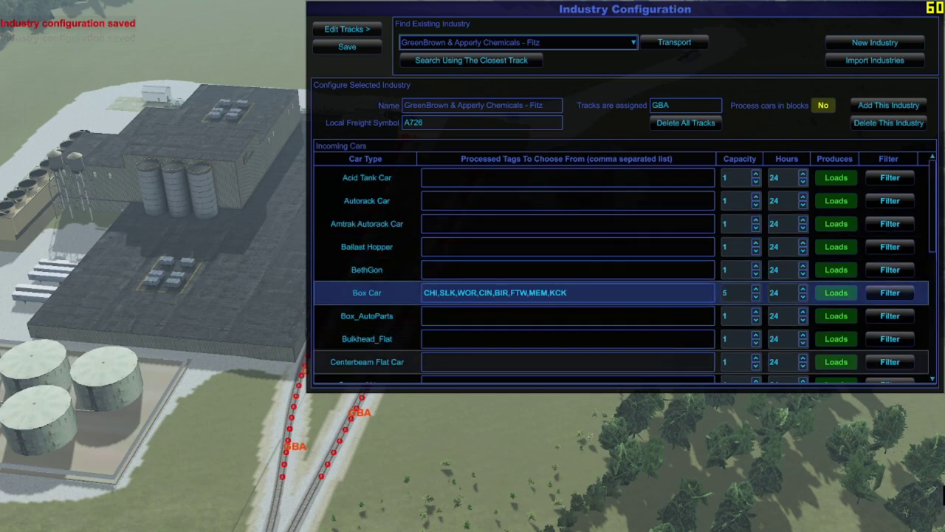
key("alt+Tab")
key("ctrl+shift+Tab")
key("ctrl+shift+Tab")
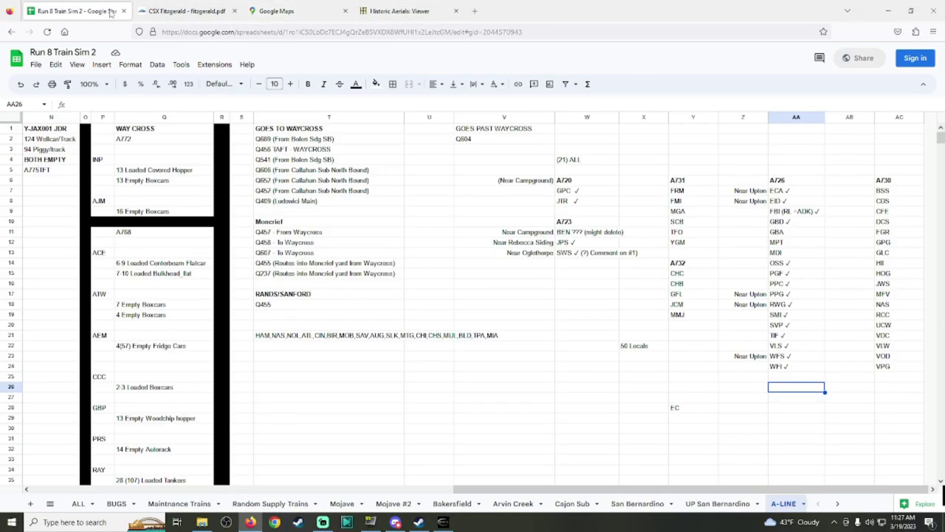
left_click(328, 341)
double_click(327, 341)
key("ctrl+a")
key("ctrl+c")
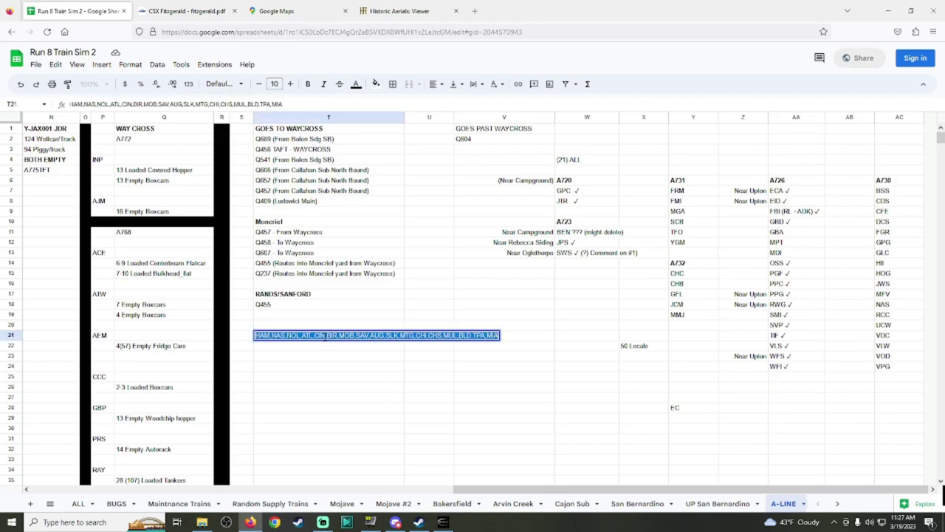
Step: Paste the HAM-to-MIA station list into GBA's Tank Car Processed Tags field
left_click(446, 522)
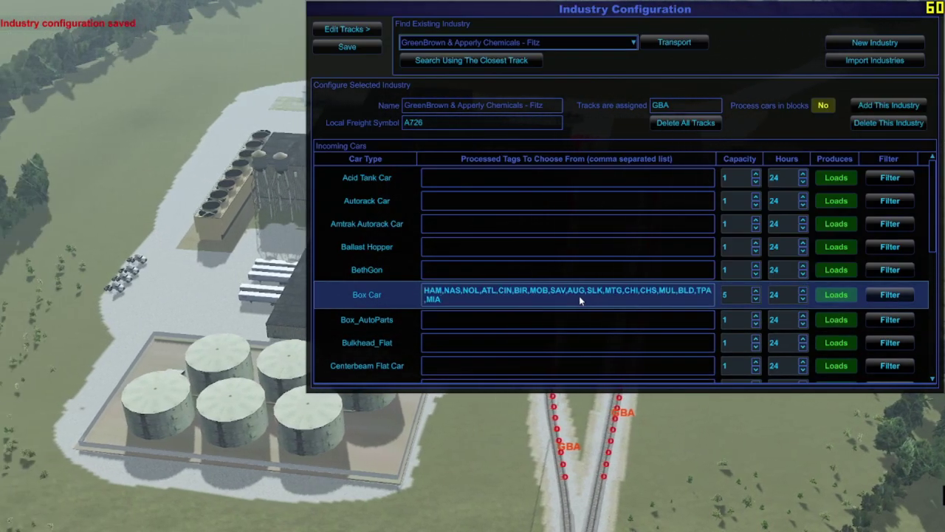
scroll(589, 307, "down", 3)
scroll(589, 307, "down", 2)
left_click(564, 293)
key("ctrl+v")
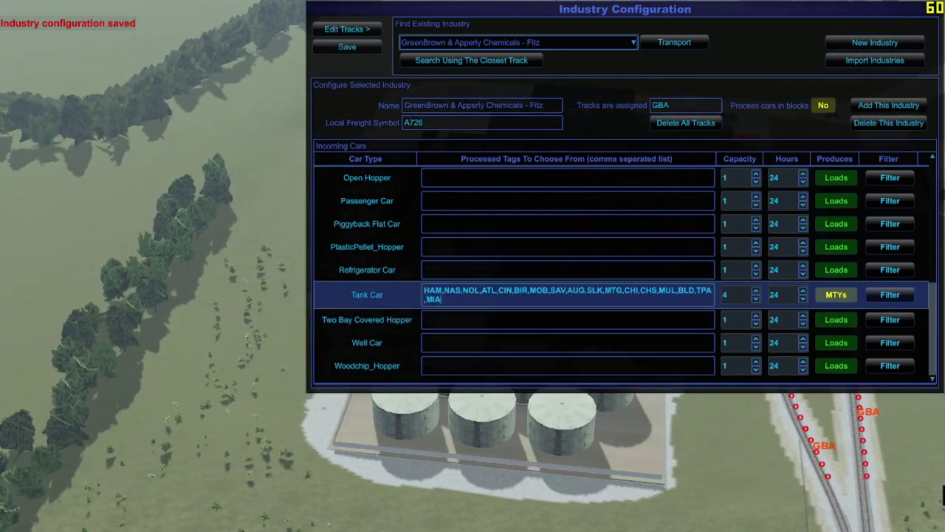
key("alt+Tab")
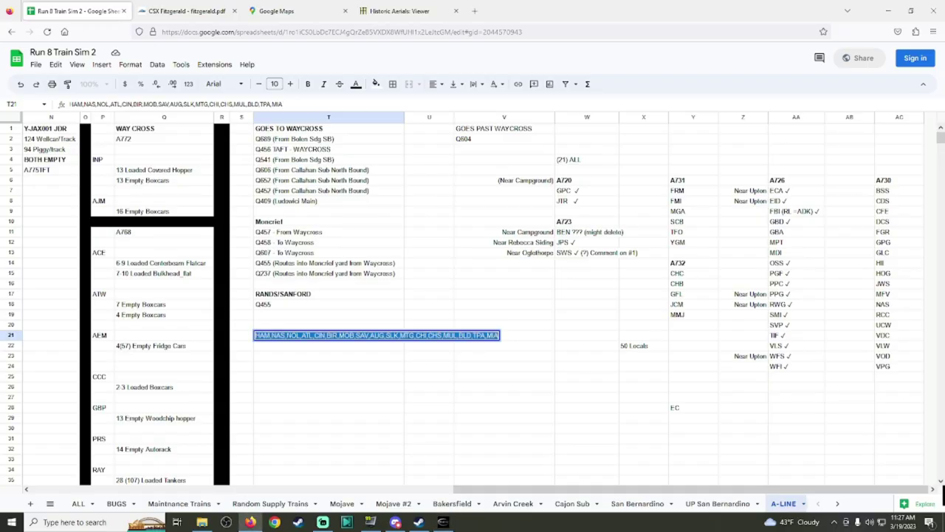
Step: Enter 'Oscilla Spur' in cell Z11 beside GBA, checking the CSX Fitzgerald diagram for spelling
left_click(518, 327)
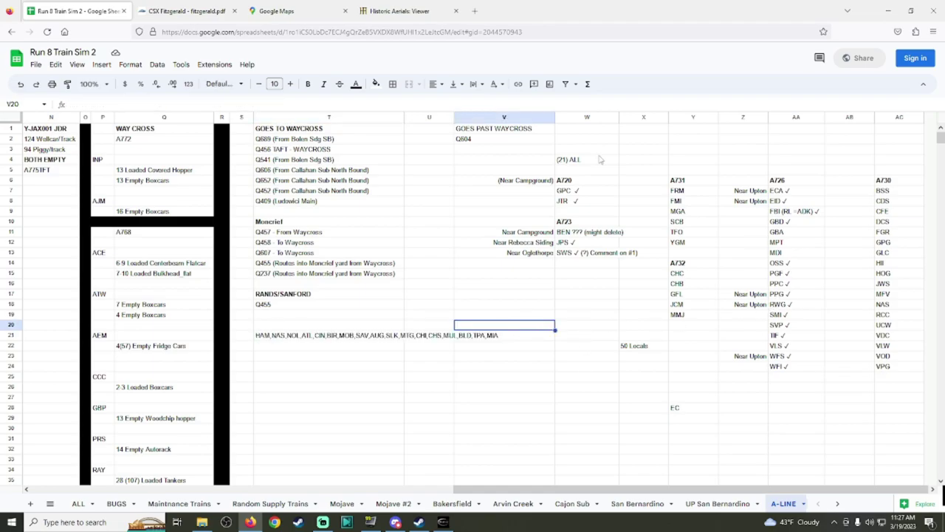
left_click(188, 11)
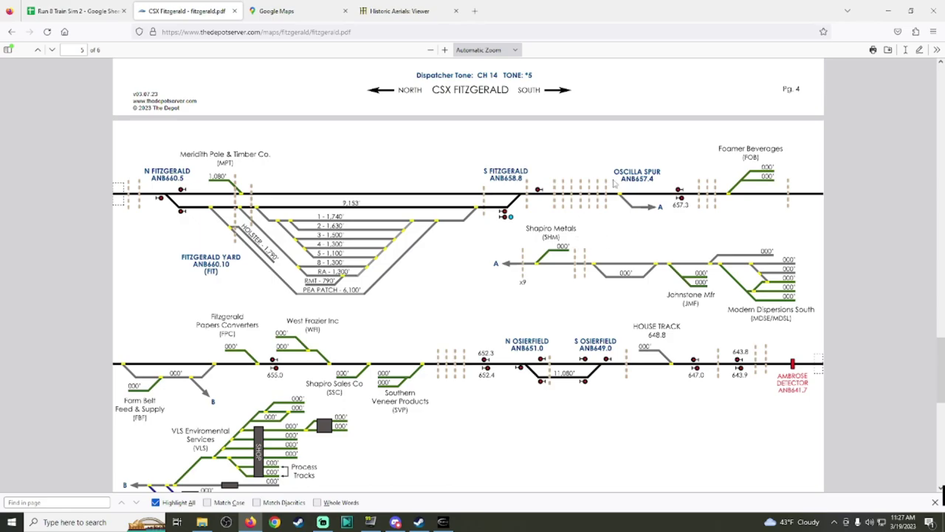
left_click(74, 11)
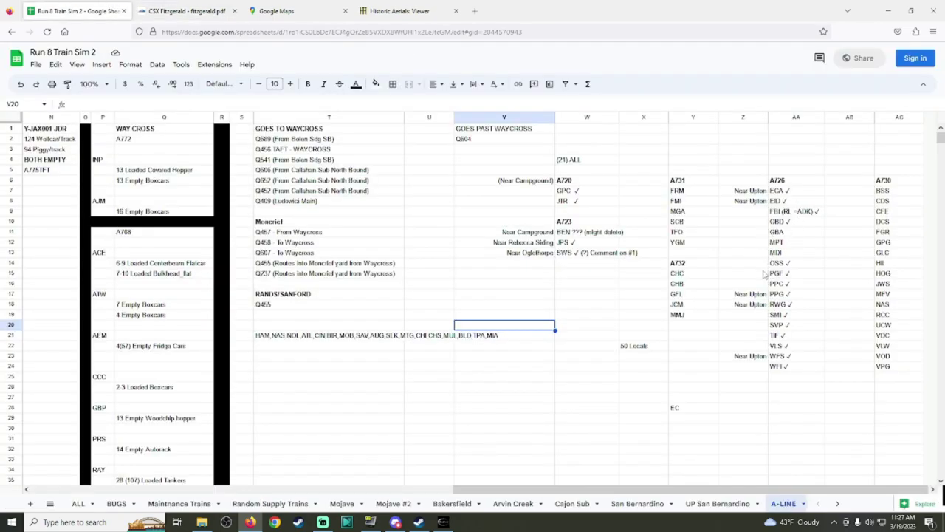
left_click(757, 234)
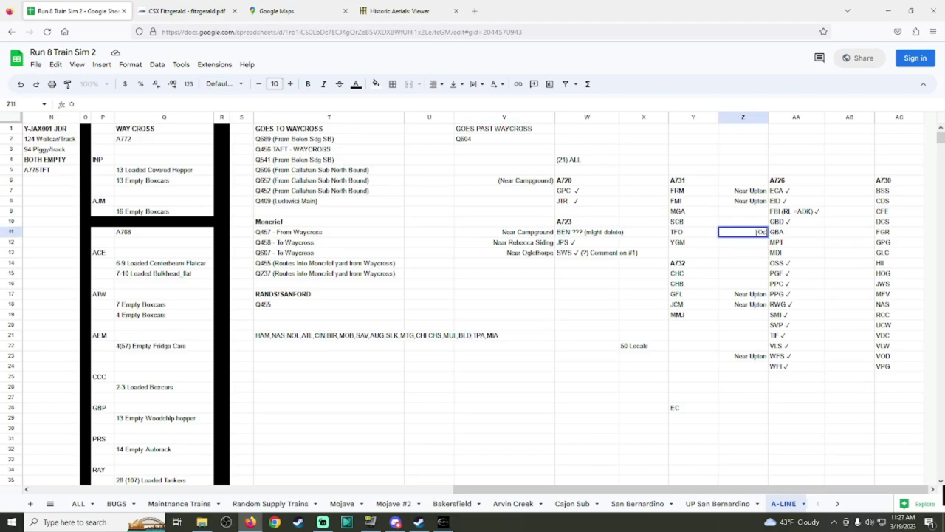
type("Ocilla Spur")
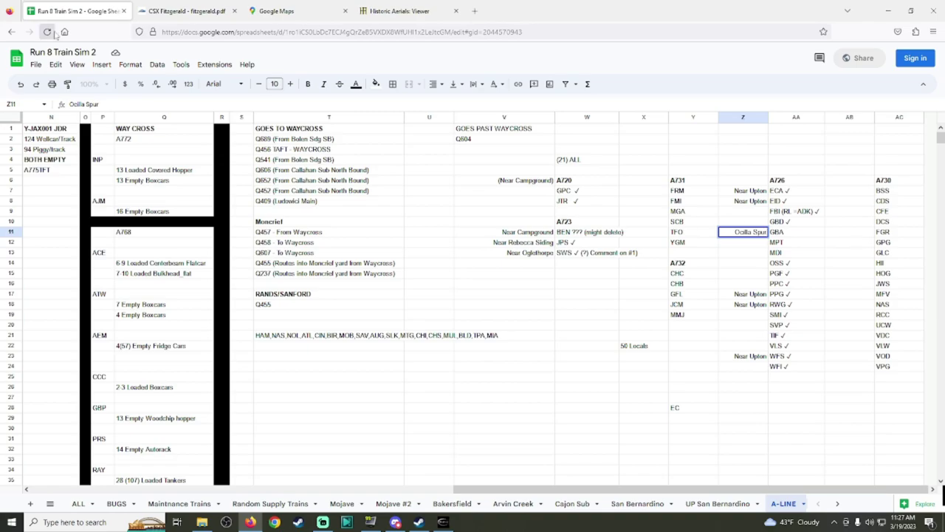
left_click(151, 11)
left_click(91, 8)
left_click(737, 232)
type("s")
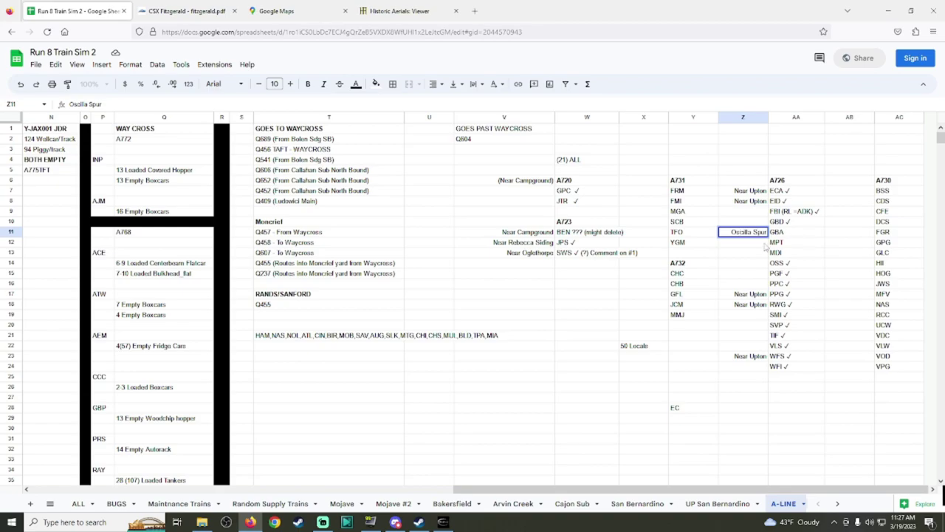
Step: Save the GreenBrown & Apperly Chemicals configuration in Run8
left_click(797, 234)
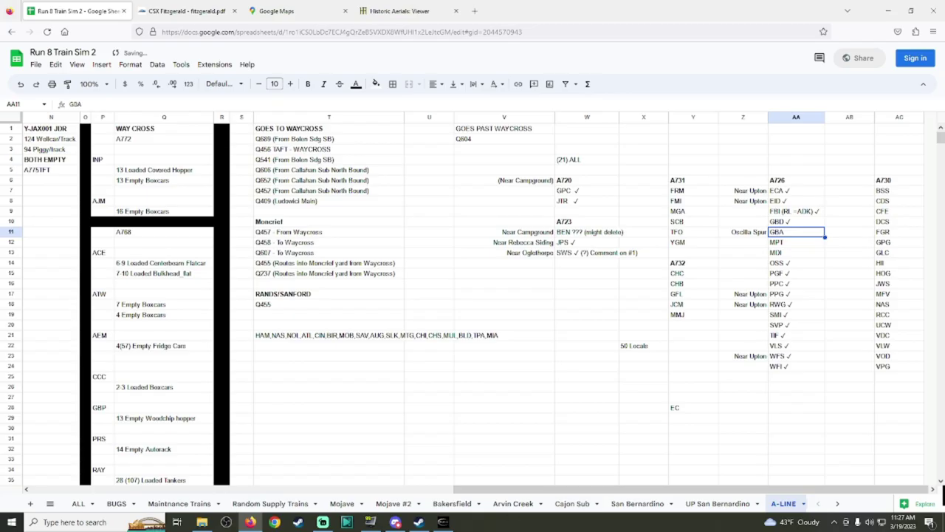
left_click(443, 522)
scroll(517, 296, "up", 5)
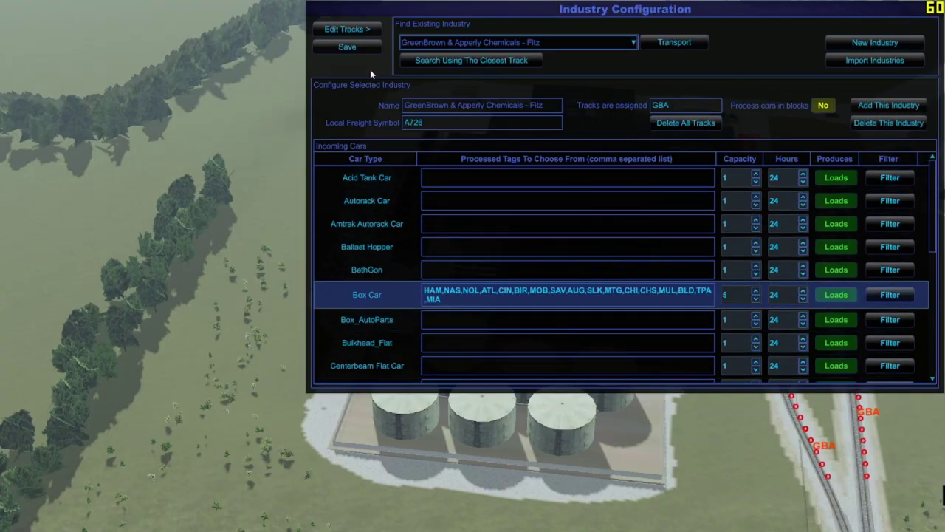
left_click(347, 47)
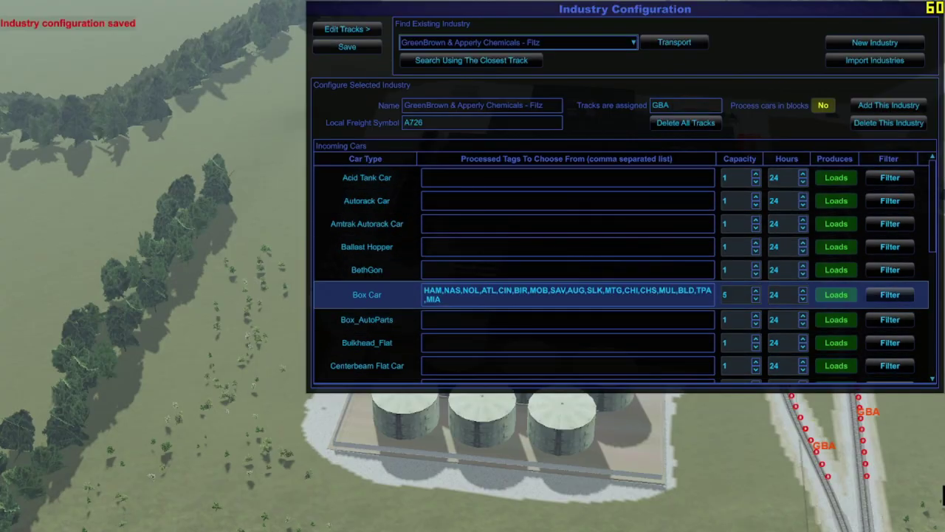
key("alt+Tab")
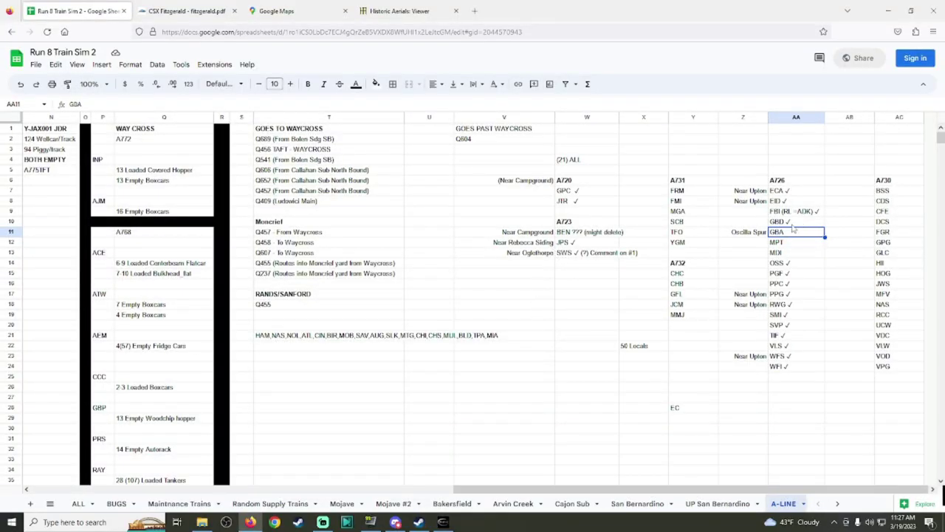
Step: Add a check mark after GBA in cell AA11
left_click(798, 226)
key("Return")
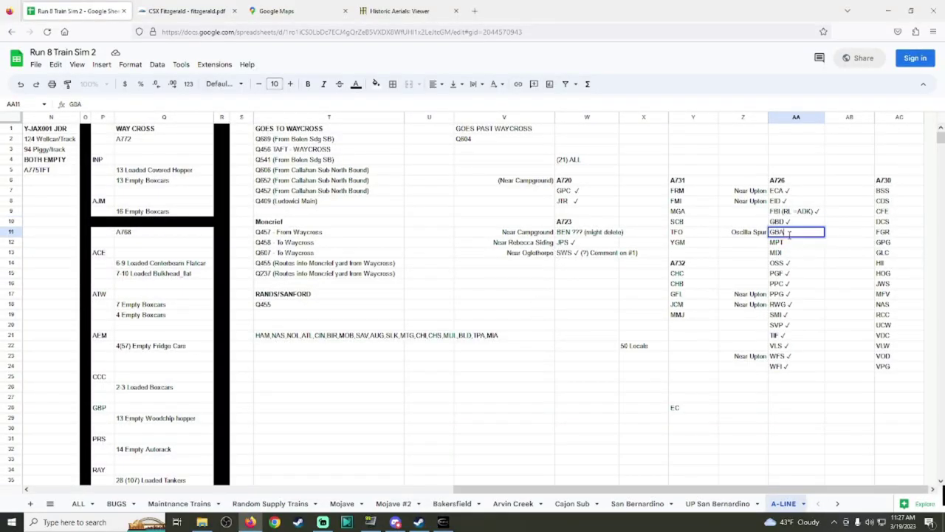
key("Return")
type("✓")
left_click(765, 263)
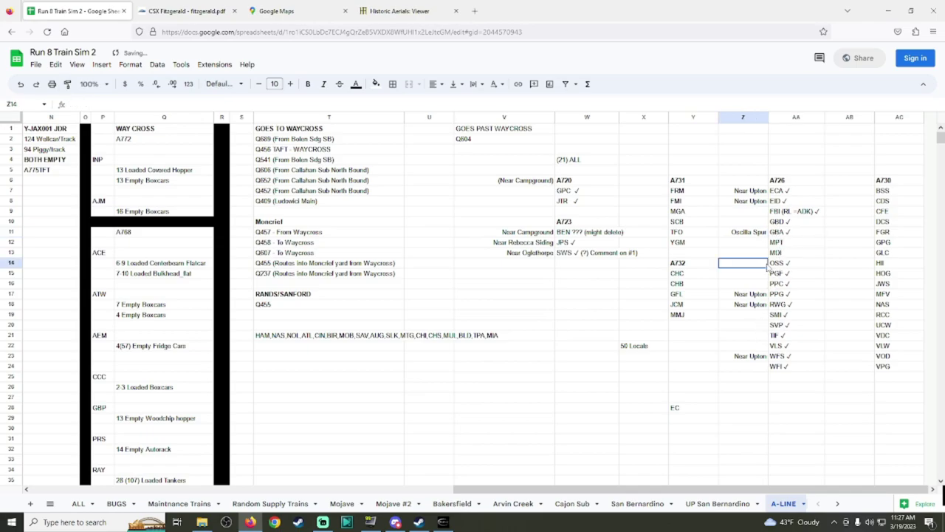
Step: Enter 'Oscilla Spur' in cell Z14 beside OSS
left_click(752, 233)
left_click(757, 262)
type("✓")
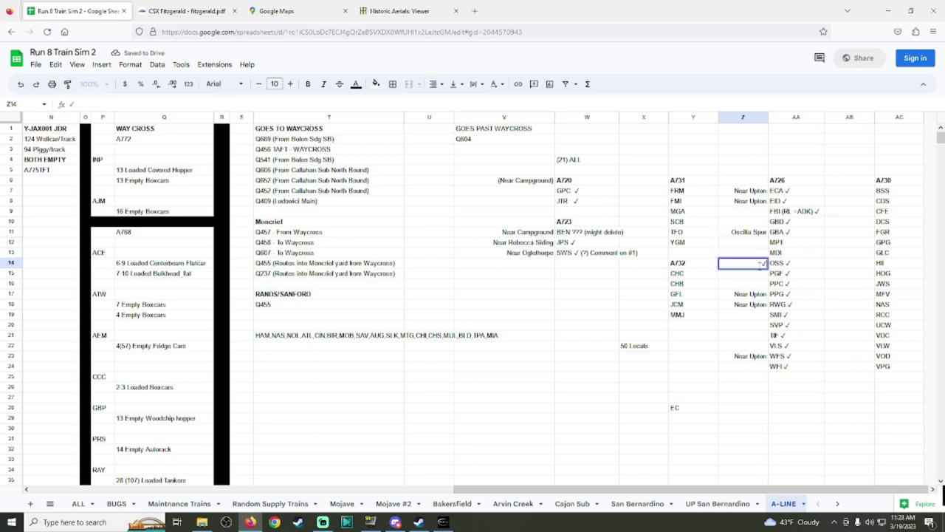
key("BackSpace")
type("Oscil")
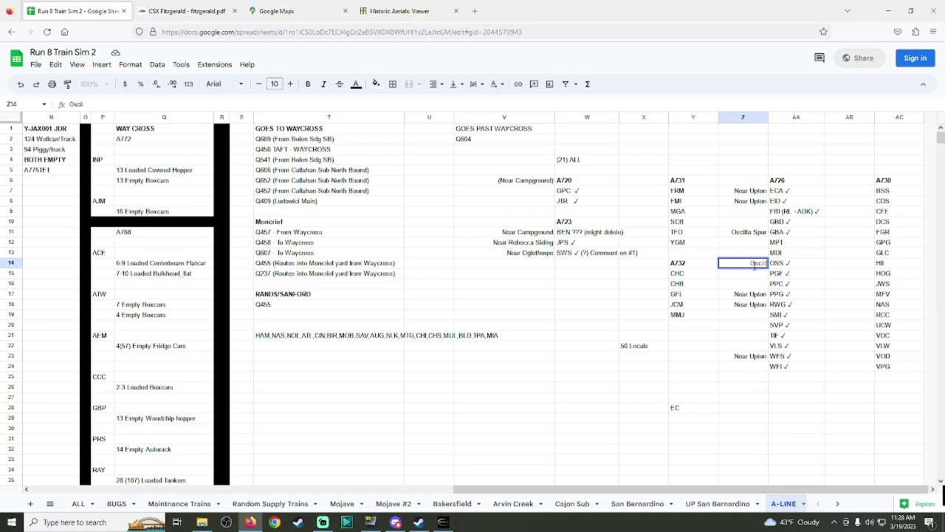
type("la Spur")
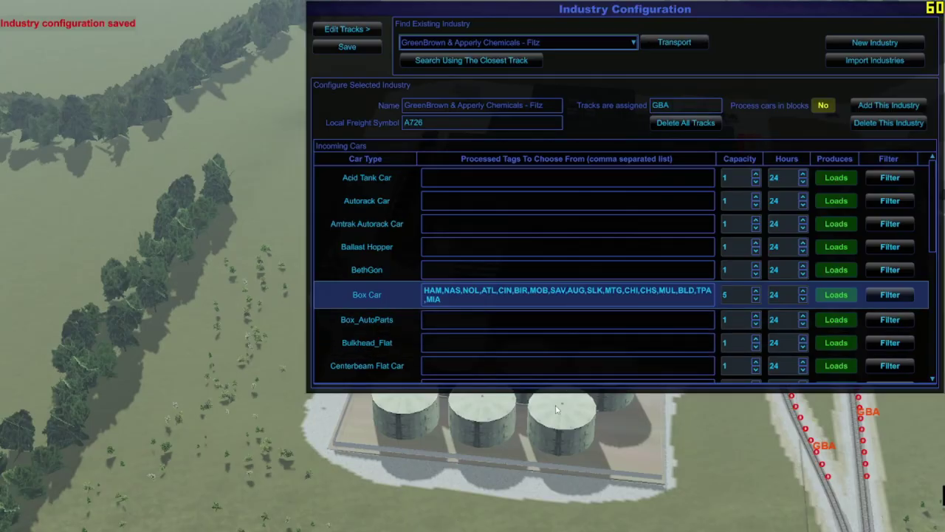
key("Escape")
Step: Fly the camera along the railway toward the distant MDI industry complex
scroll(472, 266, "down", 10)
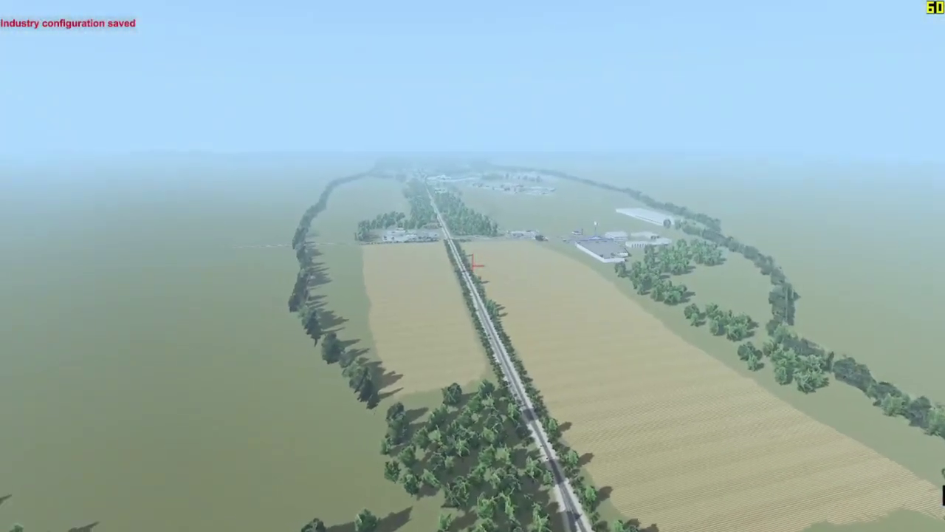
key("Left")
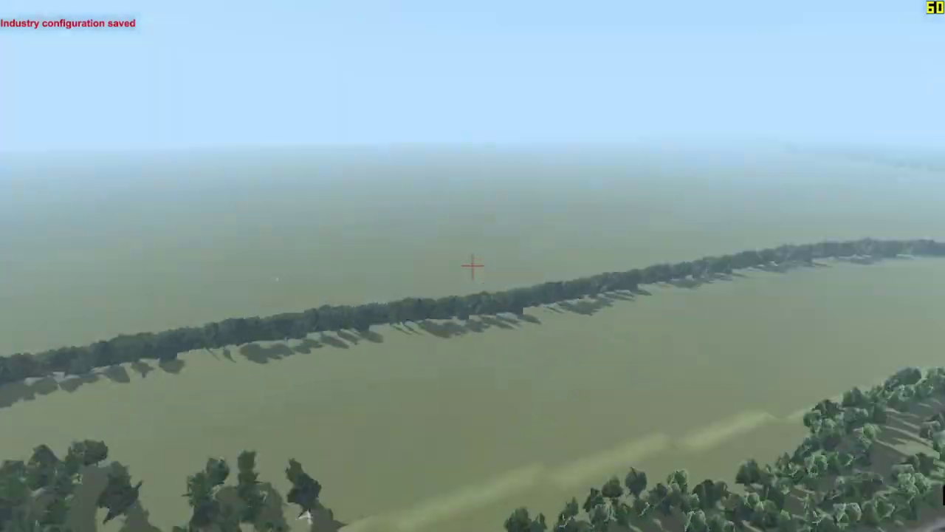
key("Up")
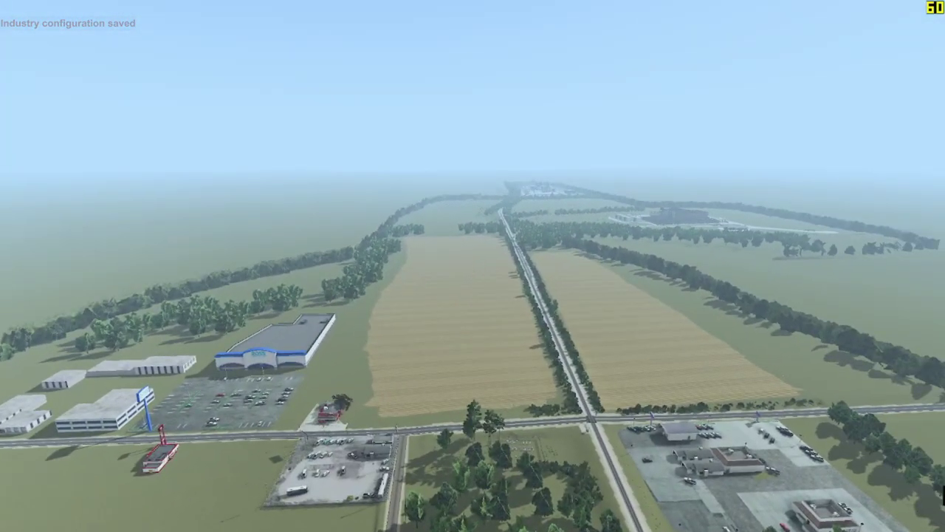
key("Up")
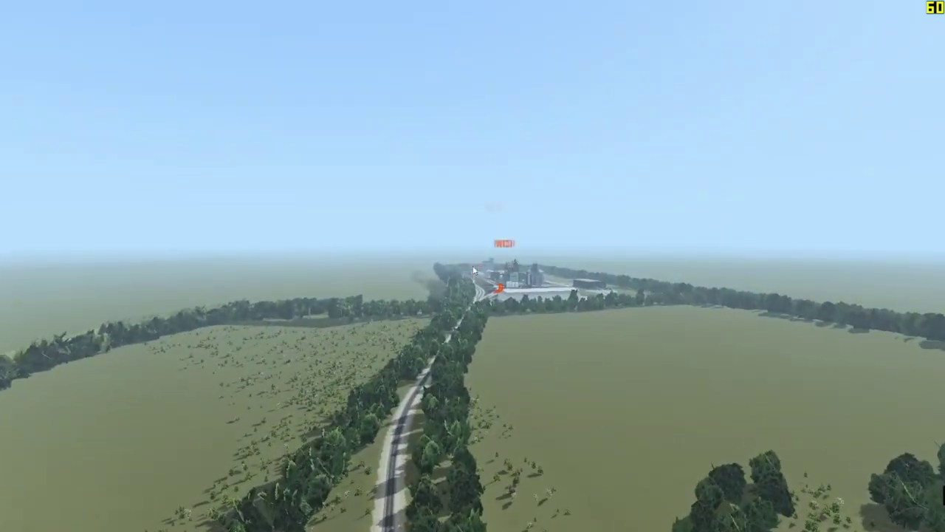
scroll(475, 265, "up", 5)
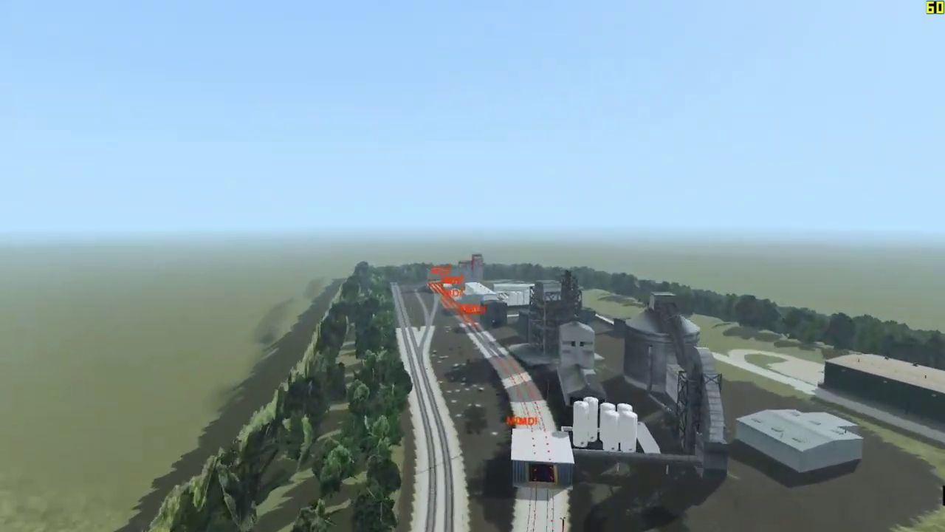
scroll(473, 265, "up", 3)
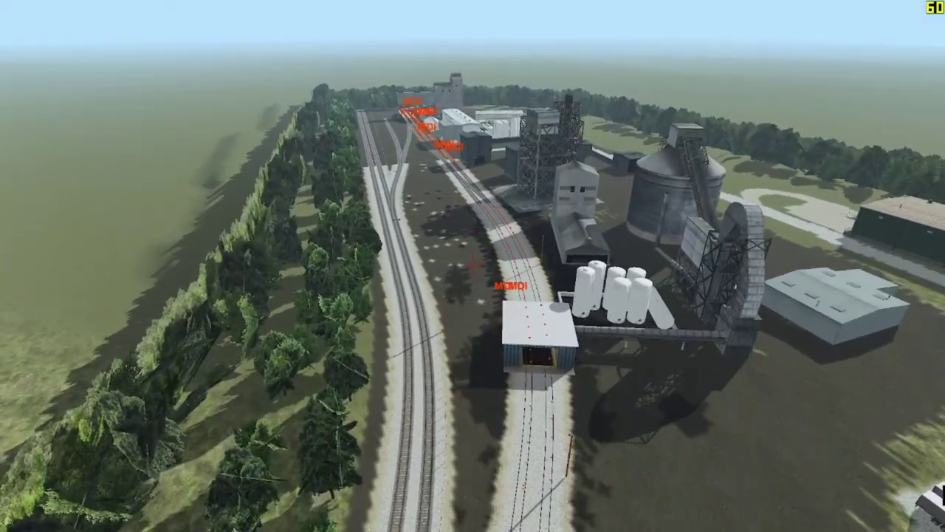
scroll(472, 264, "down", 3)
scroll(473, 264, "up", 5)
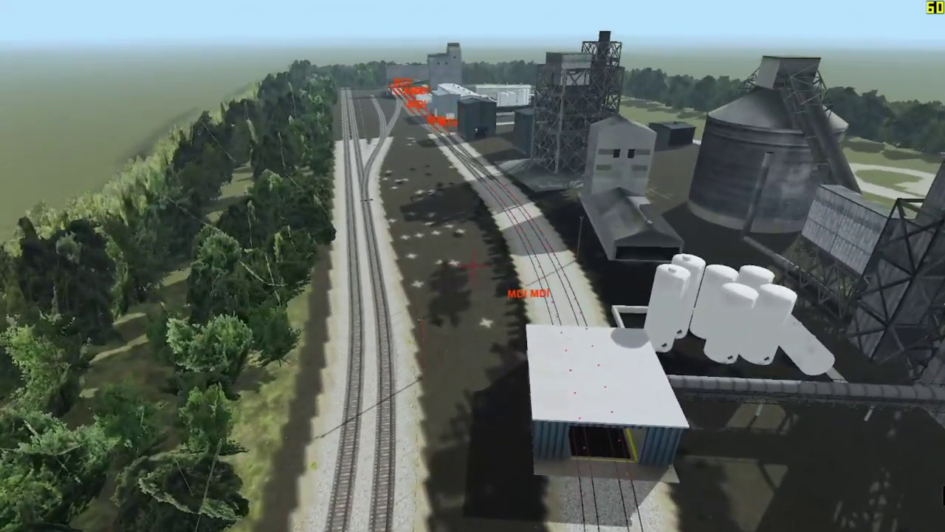
scroll(472, 264, "down", 6)
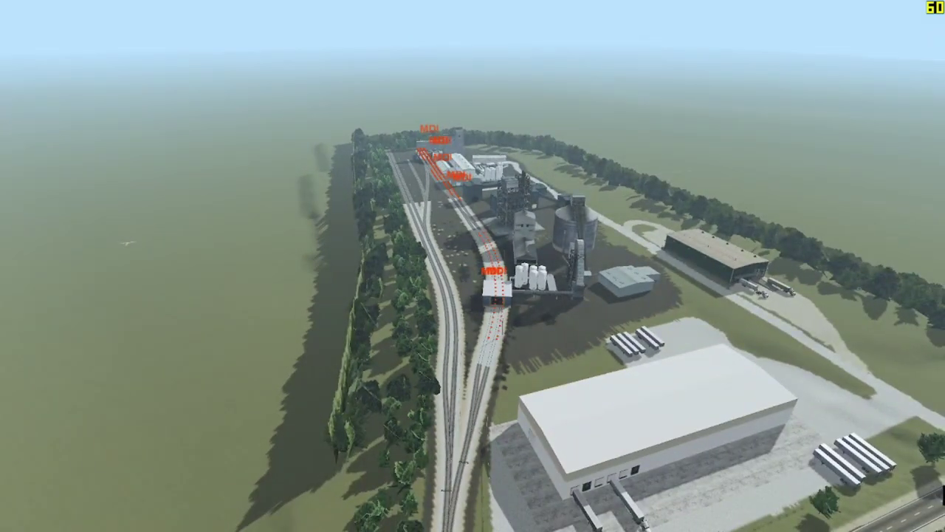
Step: Bring up the CSX Fitzgerald track diagram in the browser
key("alt+Tab")
left_click(177, 10)
scroll(439, 364, "down", 5)
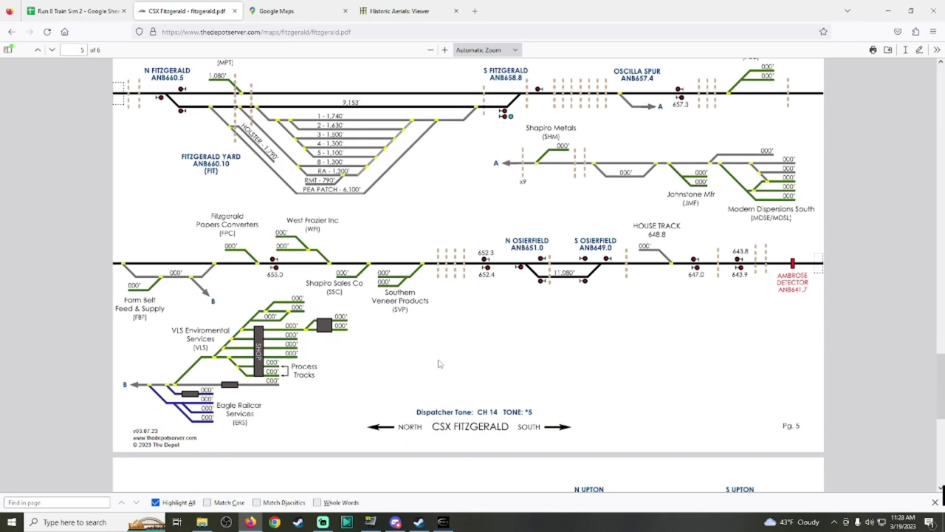
Step: Locate Modern Dispersions South near the Ambrose detector on the Fitzgerald diagram, cross-checking the spreadsheet notes
scroll(439, 363, "up", 3)
scroll(446, 353, "down", 1)
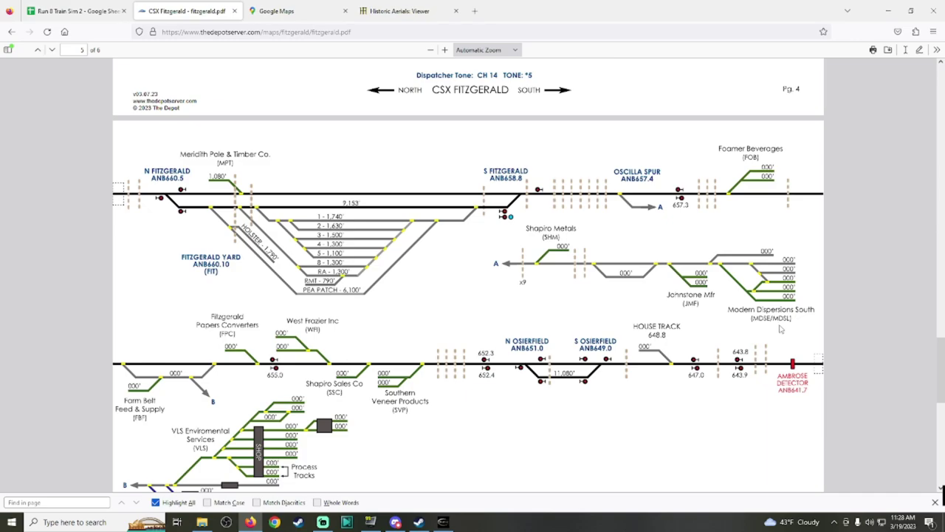
left_click(74, 9)
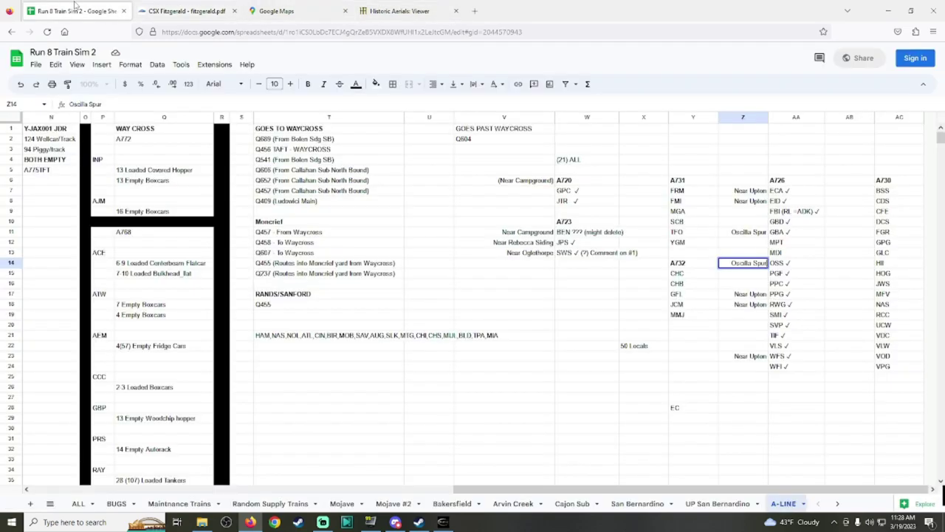
left_click(224, 6)
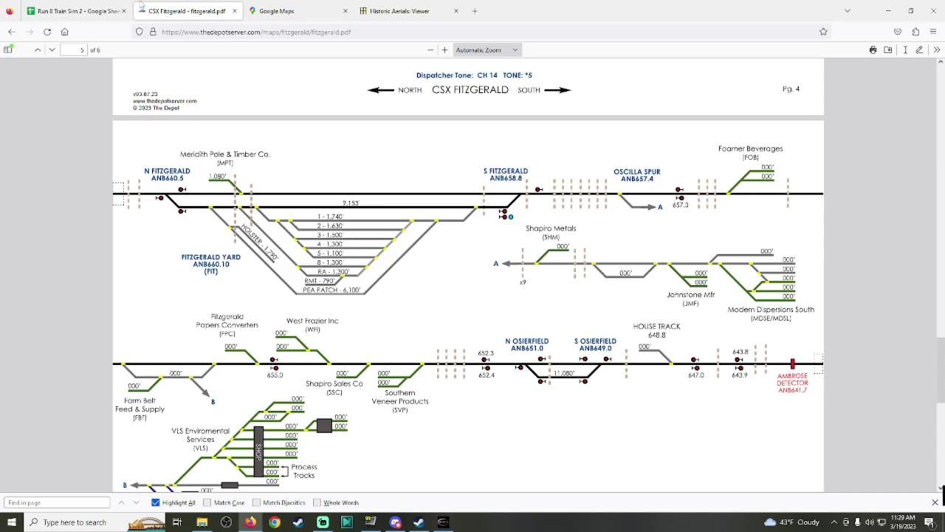
left_click(443, 522)
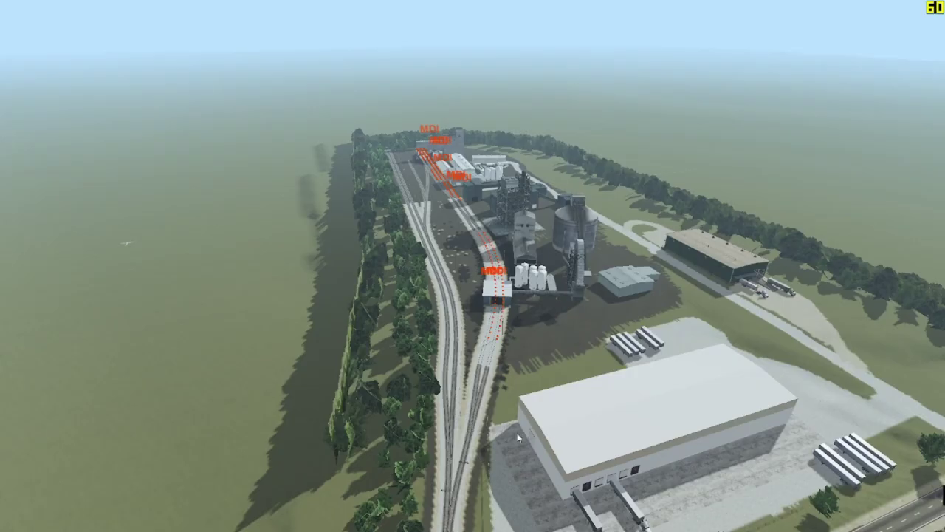
Step: Zoom in on the factory's rail yard in Run8, then return to the track diagram
scroll(566, 382, "up", 10)
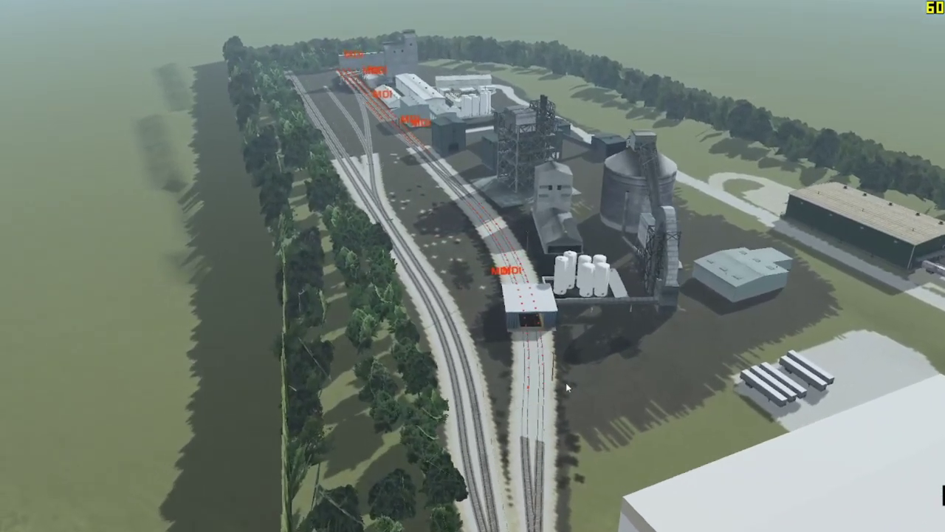
key("alt+Tab")
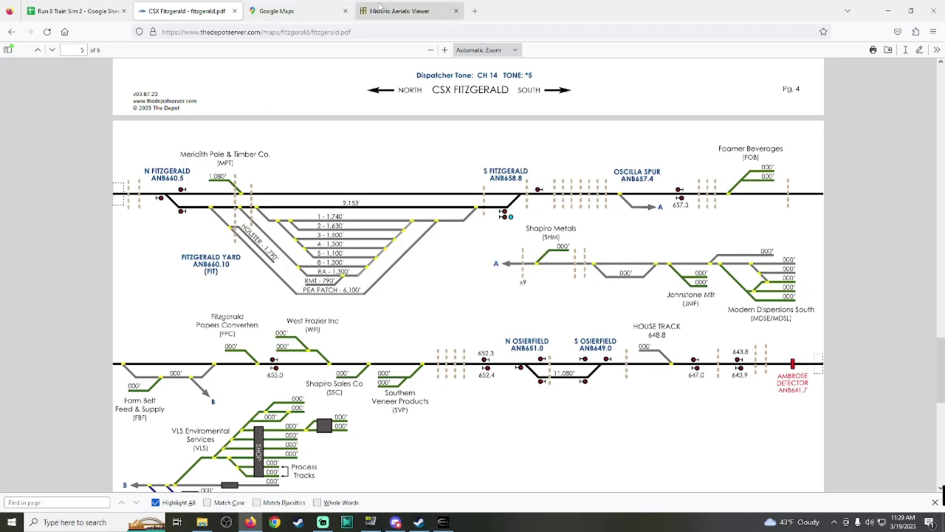
left_click(278, 9)
Step: Pan and zoom the satellite map to the Modern Dispersions South factory by Ed Ward Rd
scroll(536, 266, "down", 2)
left_click_drag(819, 413, 517, 66)
scroll(674, 166, "up", 1)
scroll(446, 277, "down", 3)
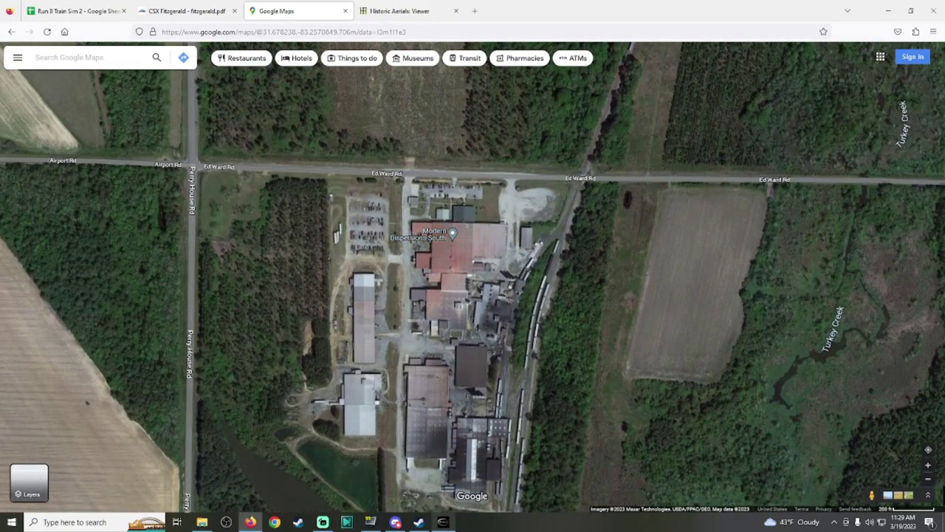
left_click(442, 522)
Step: Open the Industry List with the I key and browse down past Furst Meness Ind's car details
key("i")
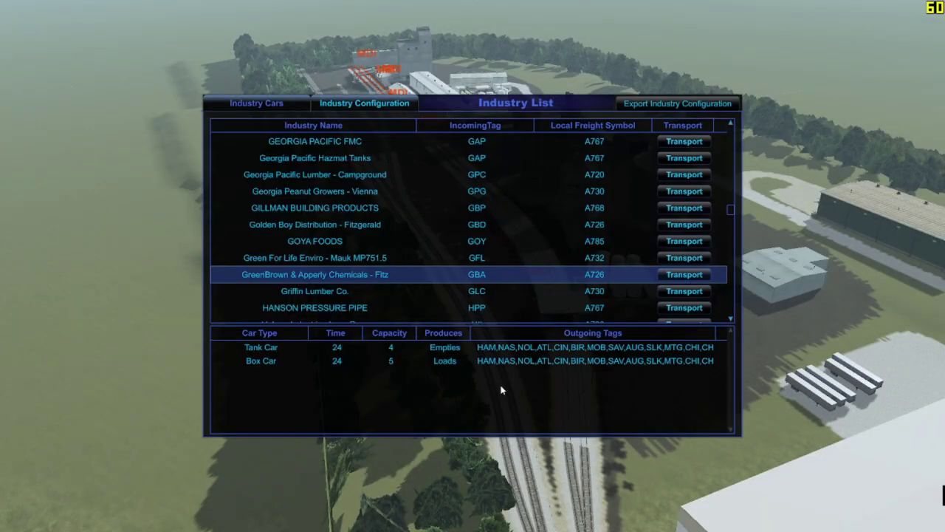
scroll(534, 257, "up", 7)
scroll(539, 260, "down", 2)
left_click(523, 274)
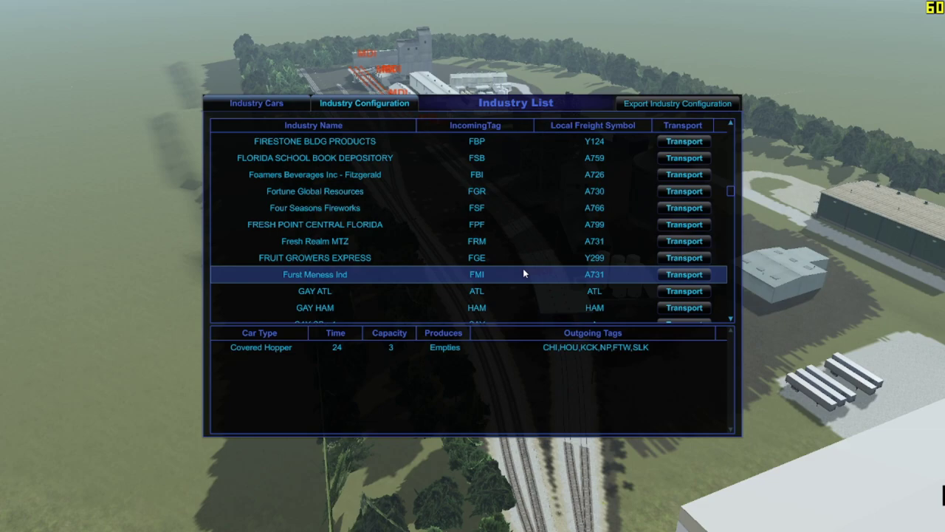
scroll(523, 270, "down", 15)
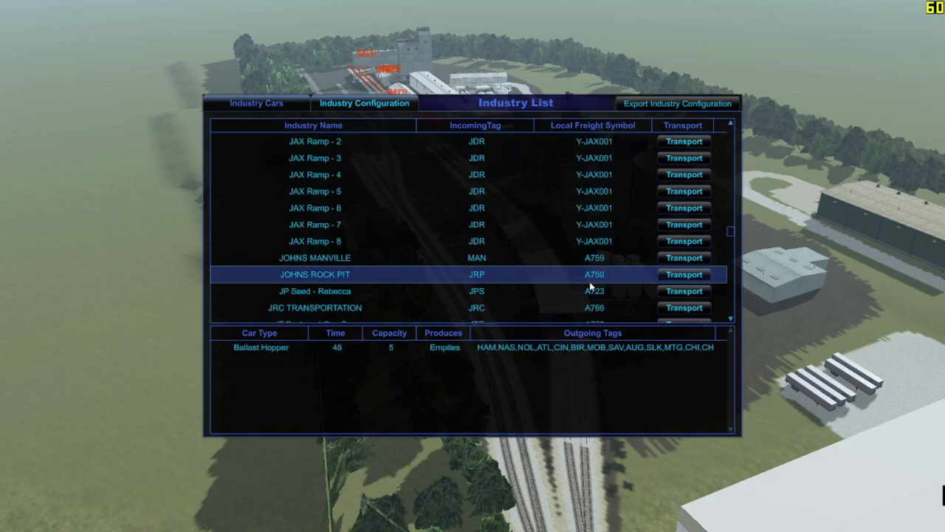